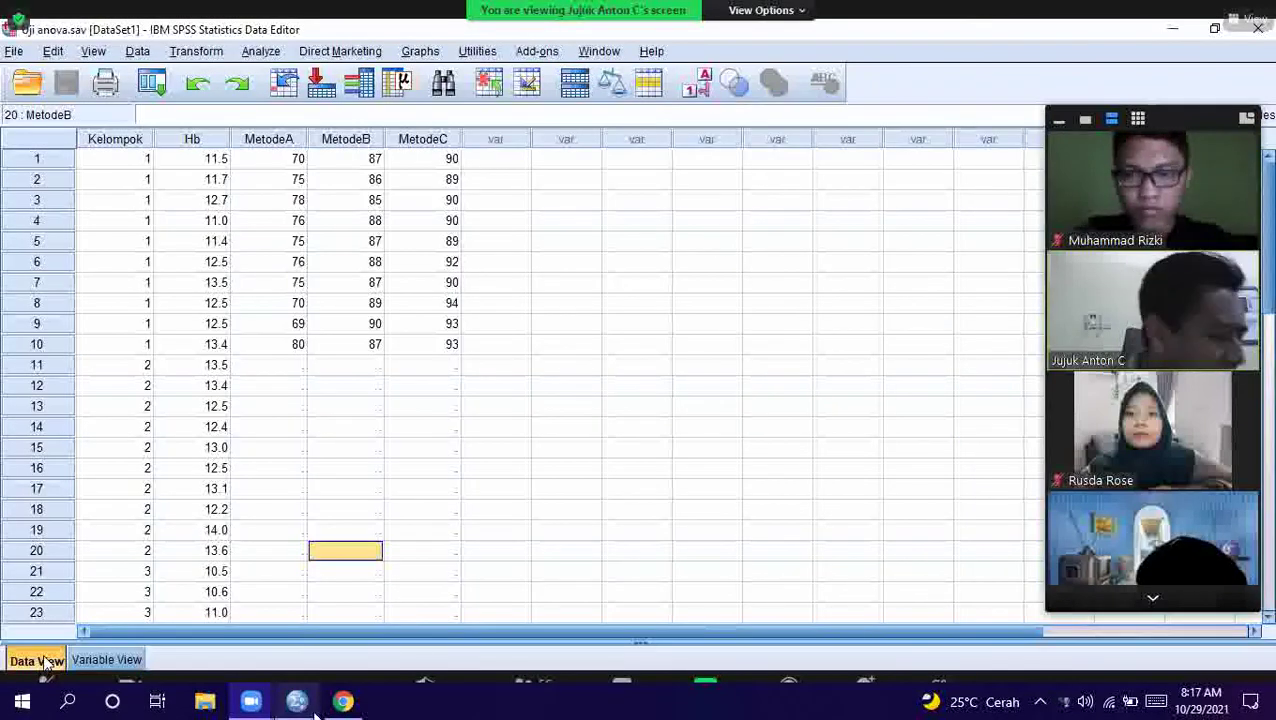
Switch to the SPSS Open Data dialog and open Uji anova.sav from Local Disk (D:)
mouse_move(310, 700)
click(285, 635)
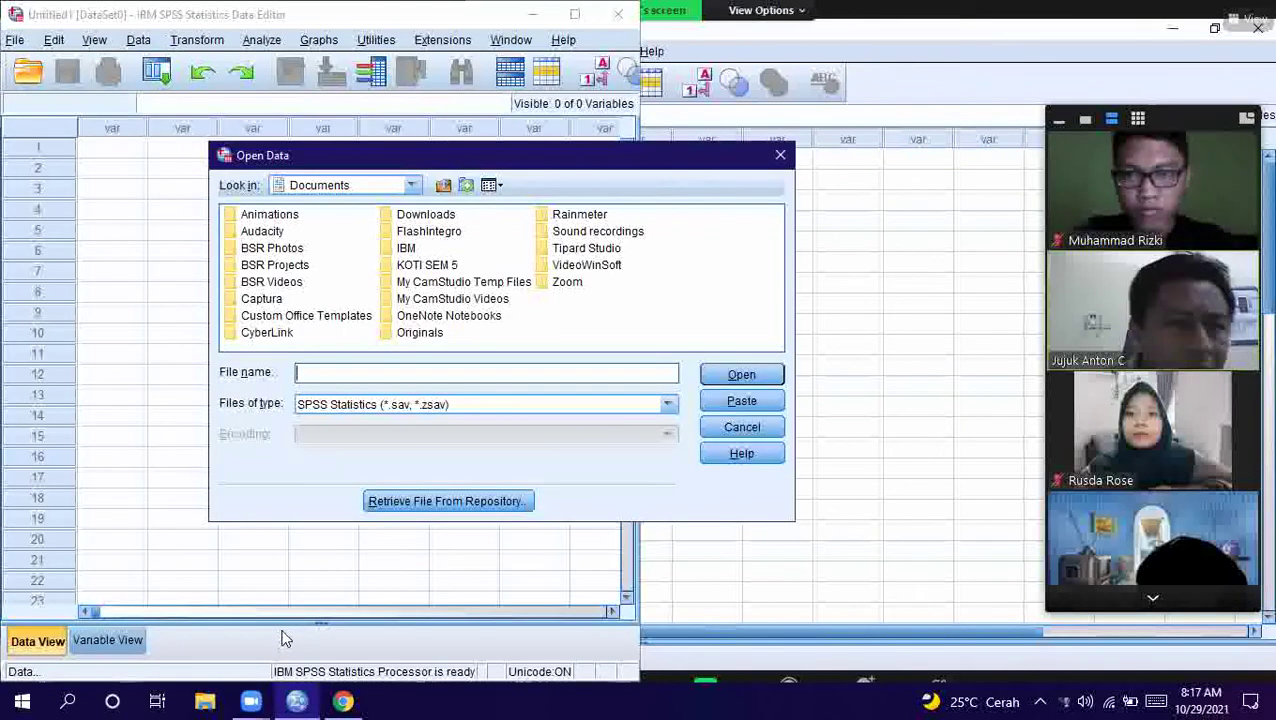
click(413, 187)
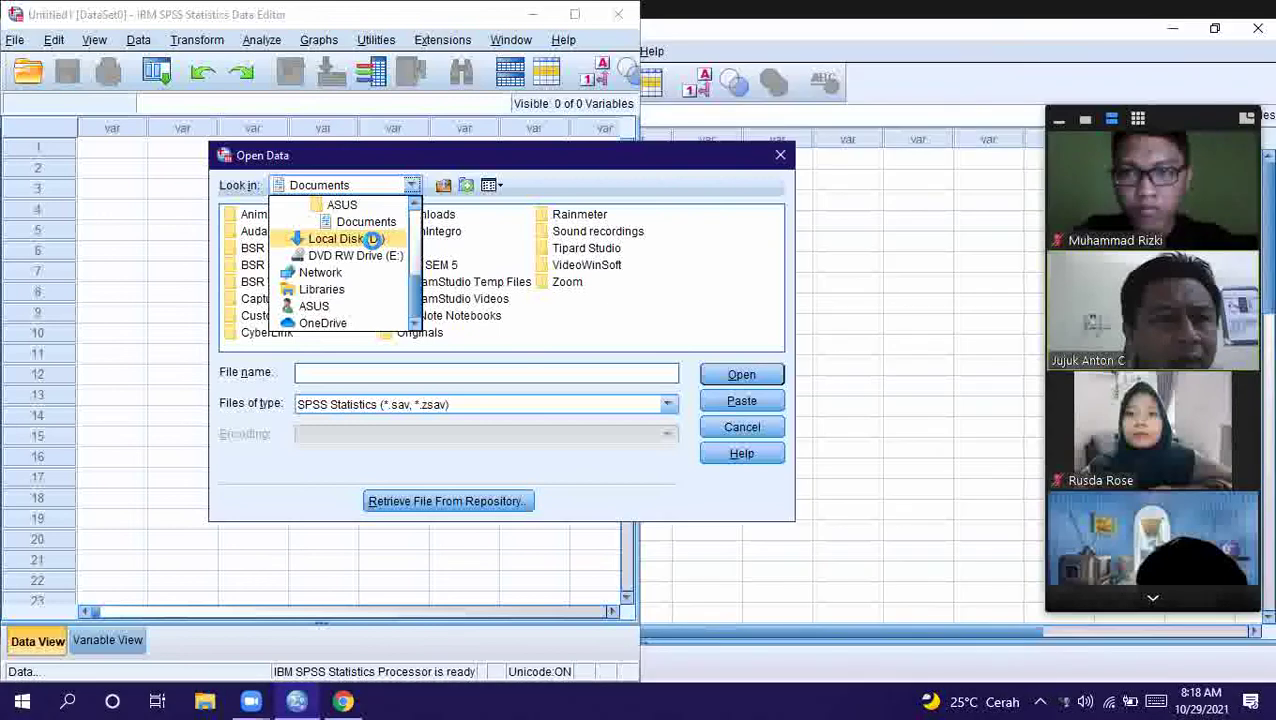
click(372, 239)
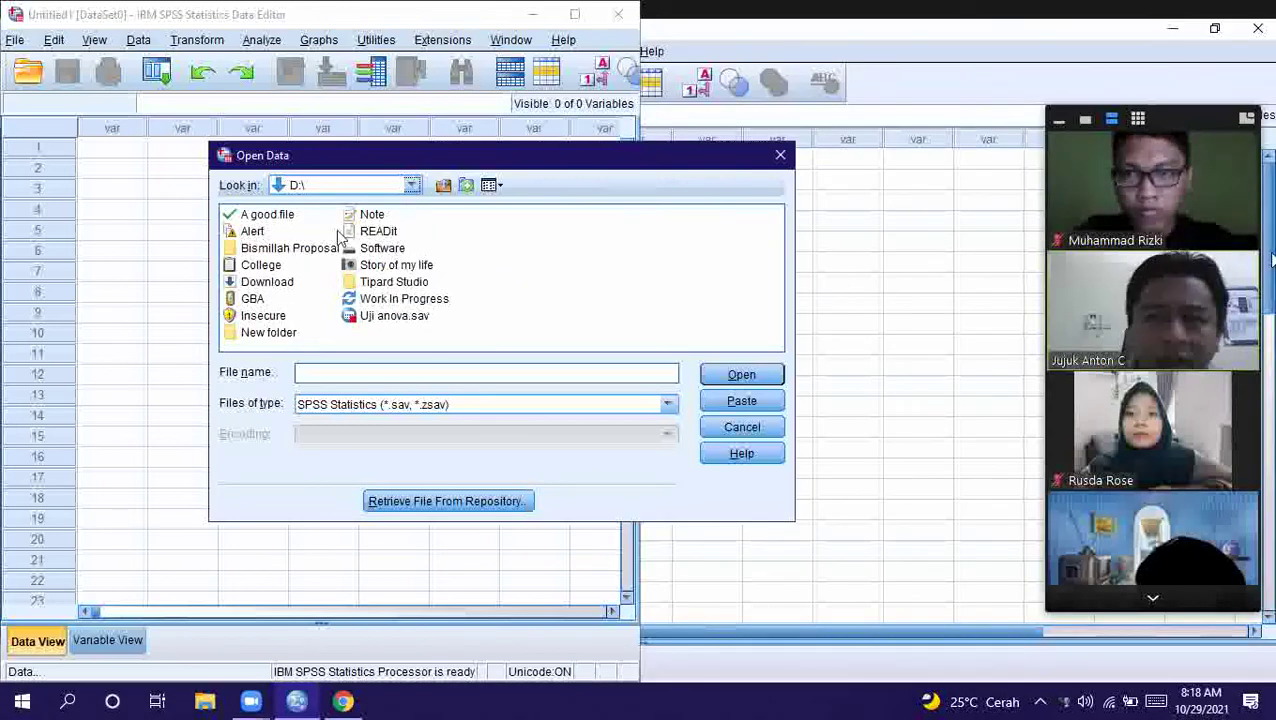
click(372, 316)
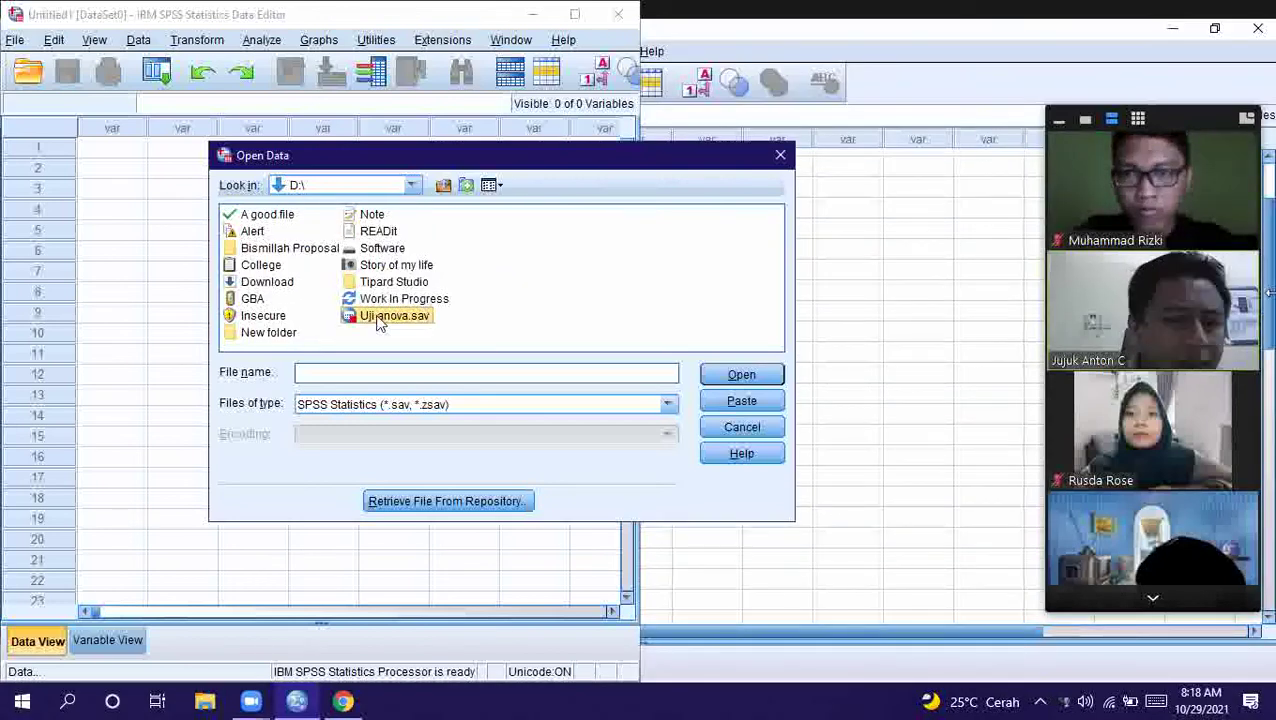
click(741, 377)
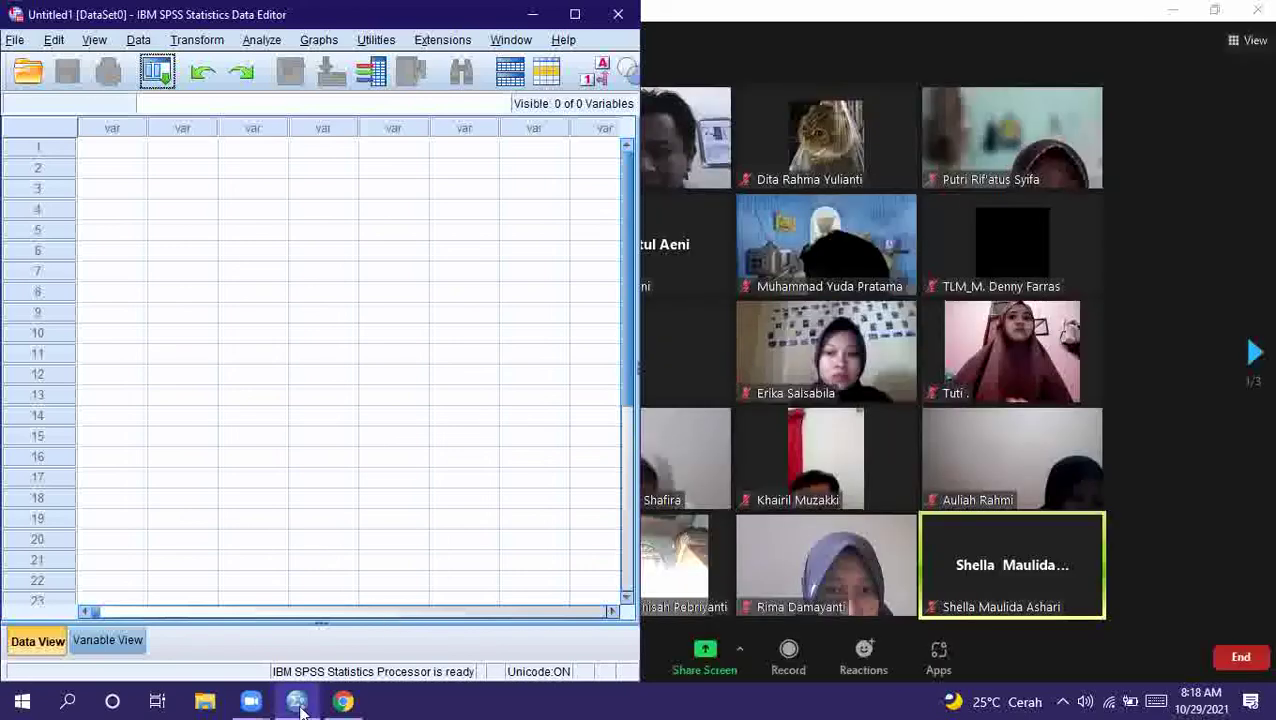
mouse_move(298, 704)
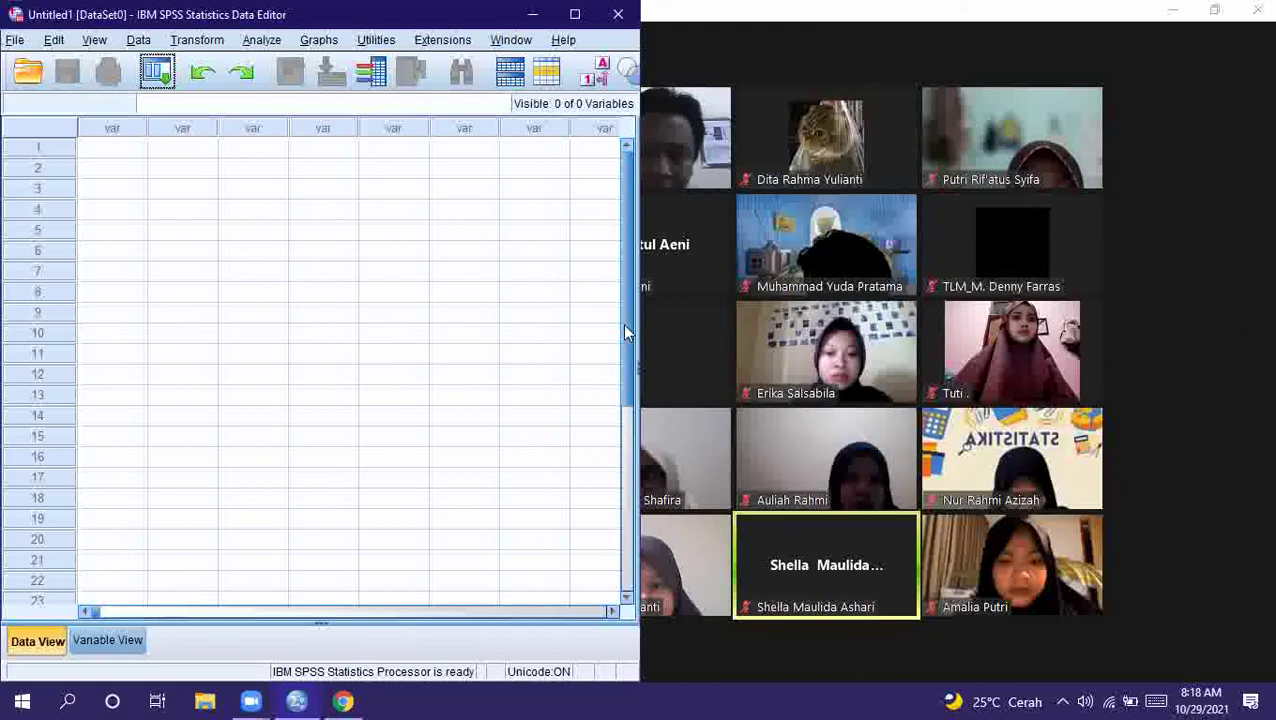
click(1177, 248)
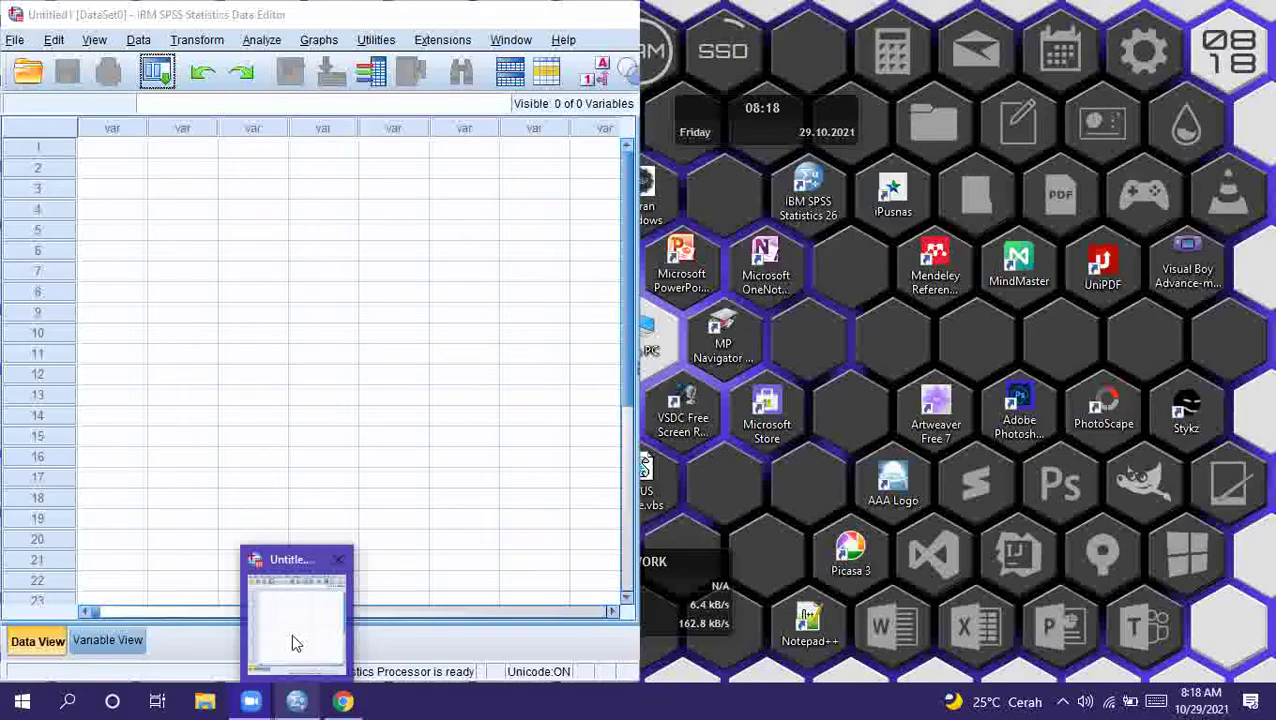
click(291, 633)
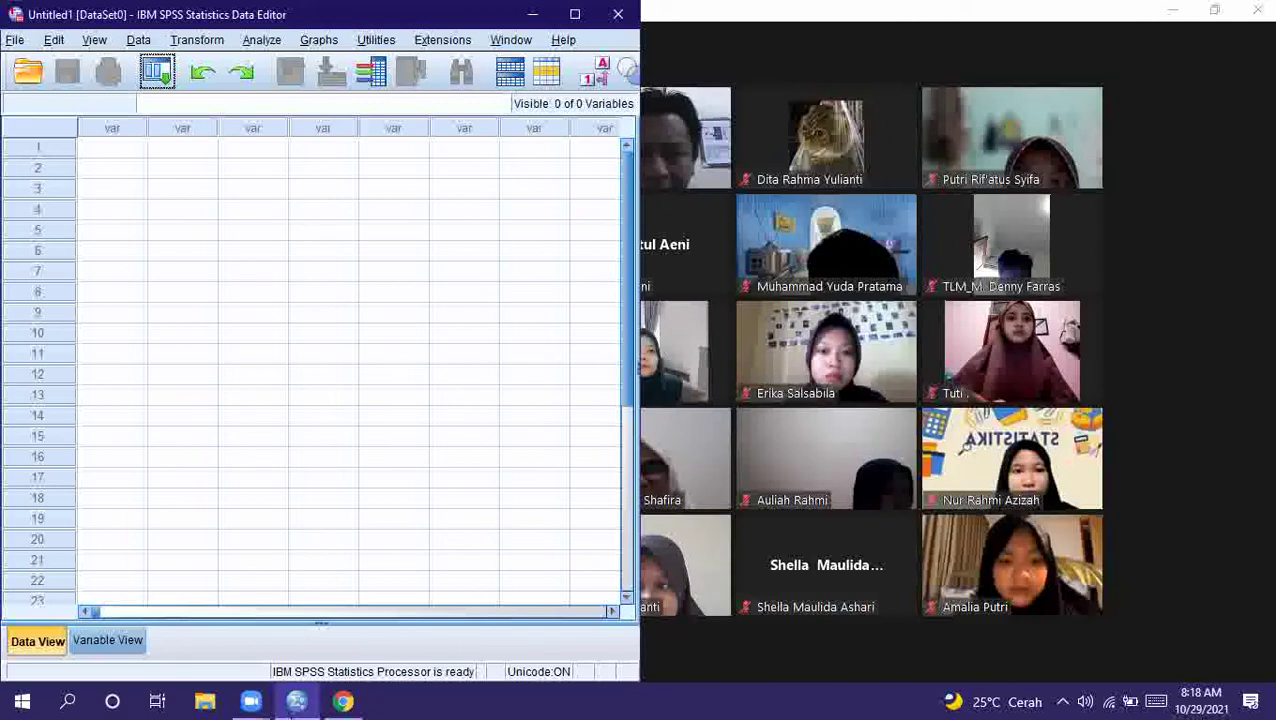
mouse_move(291, 715)
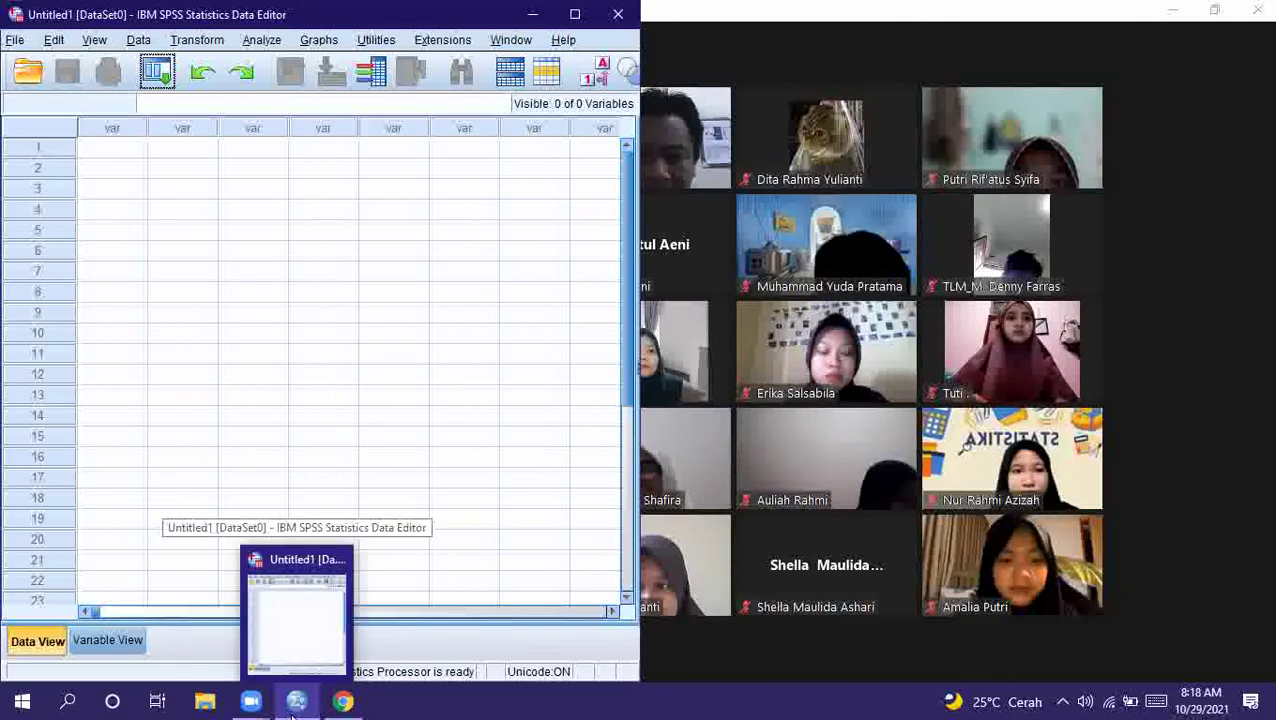
click(250, 706)
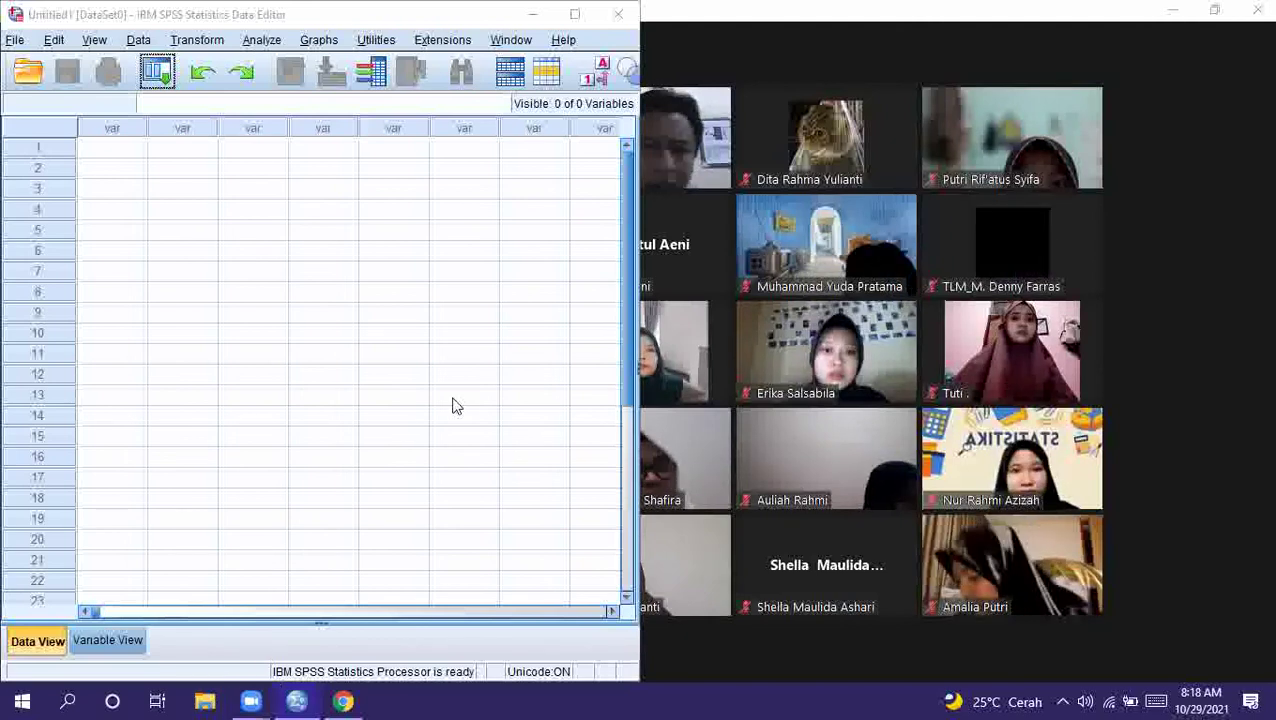
click(1193, 258)
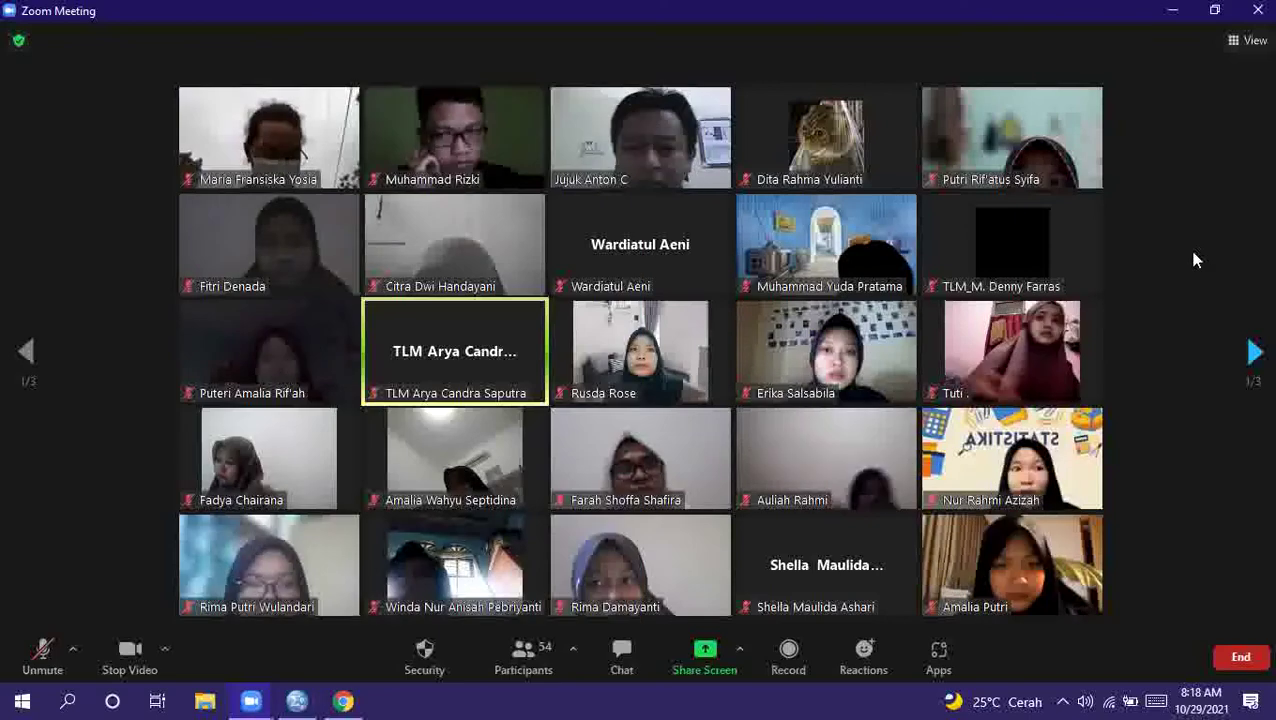
Browse to Local Disk (D:) in File Explorer and open Uji anova.sav from there
key(super+e)
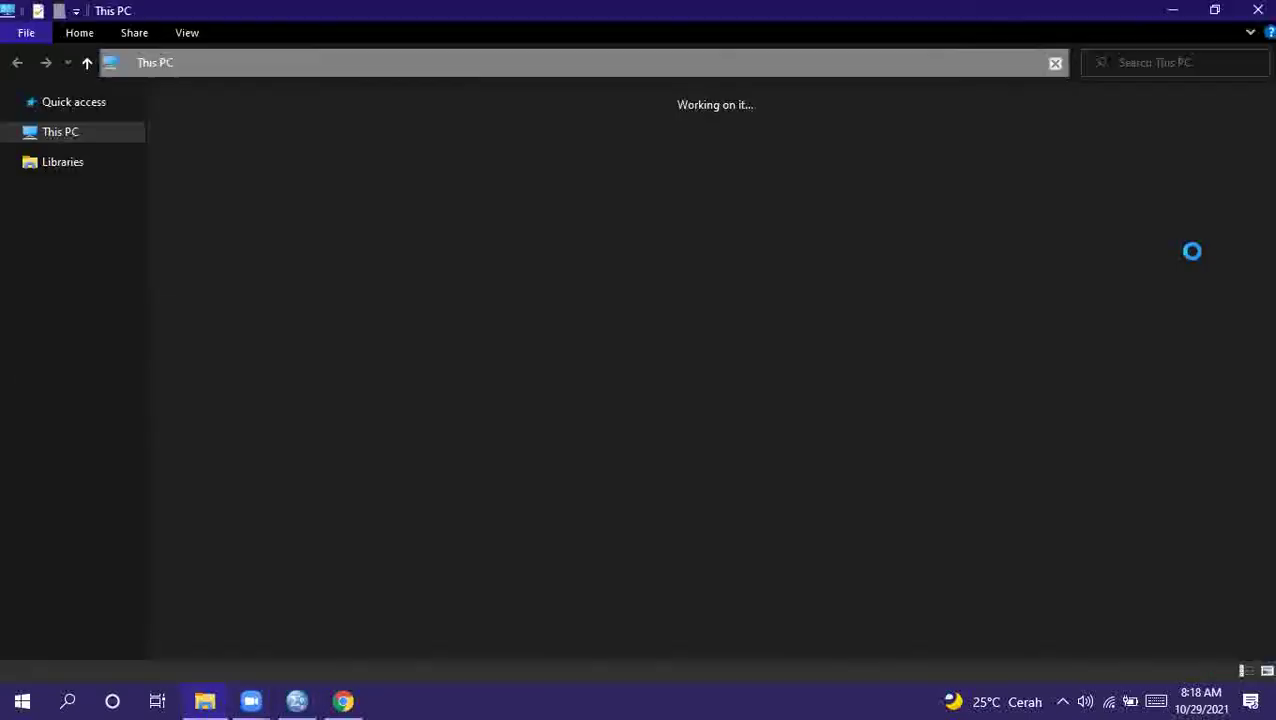
double_click(513, 260)
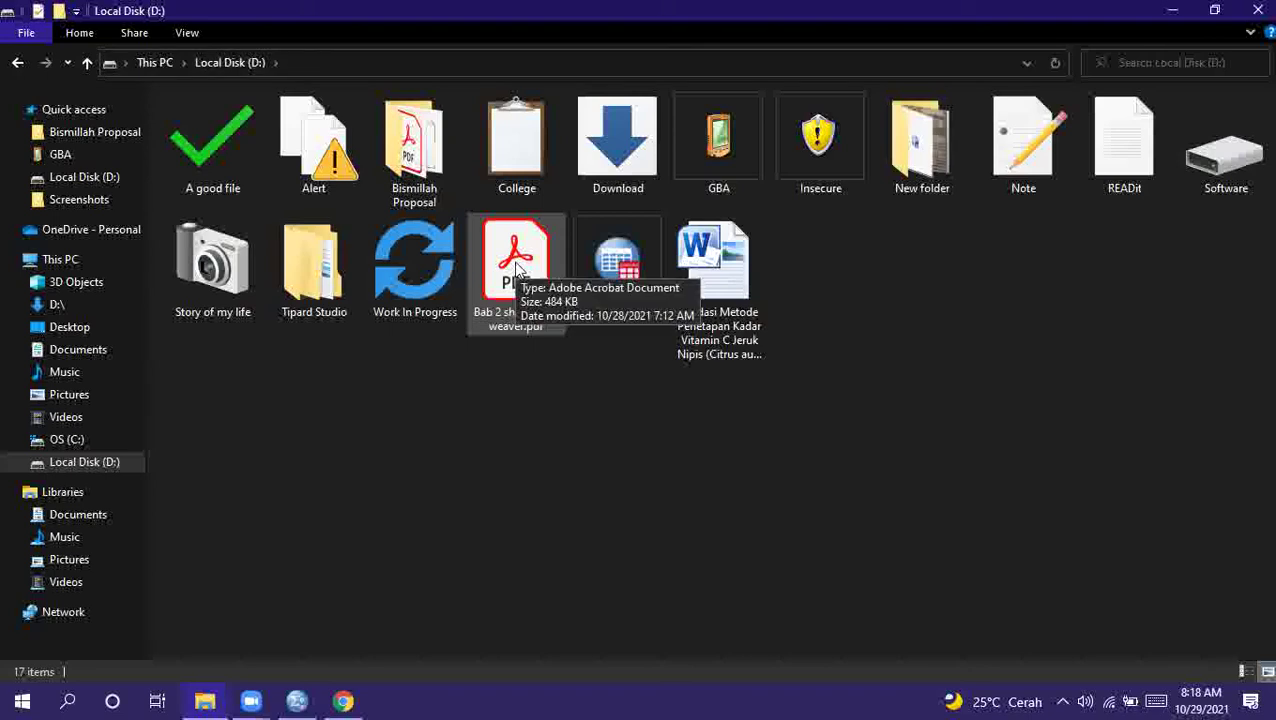
click(612, 273)
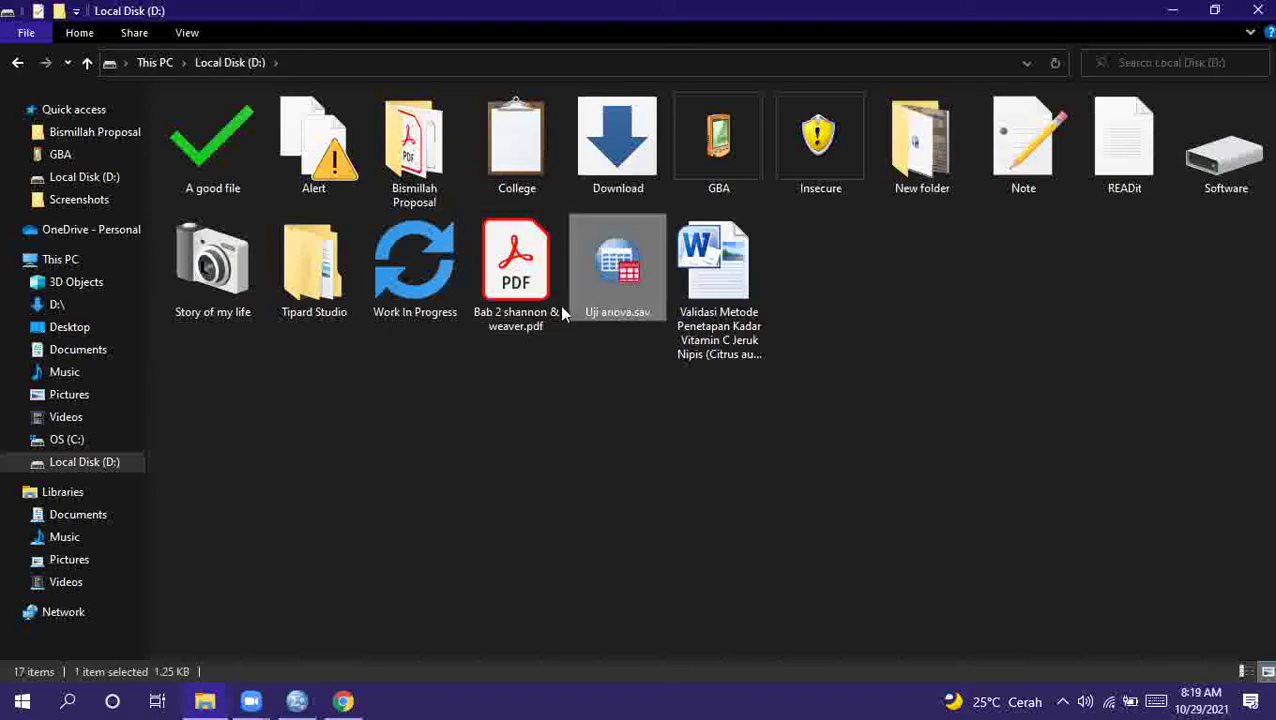
mouse_move(297, 706)
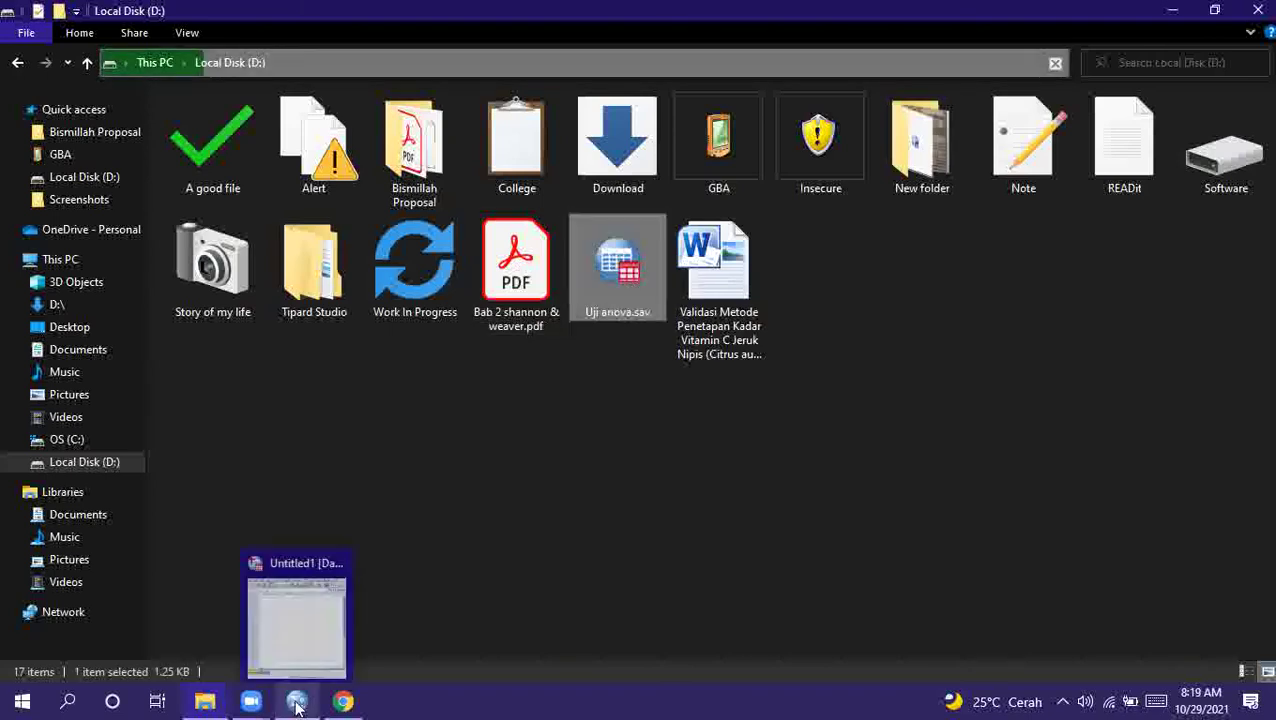
click(297, 704)
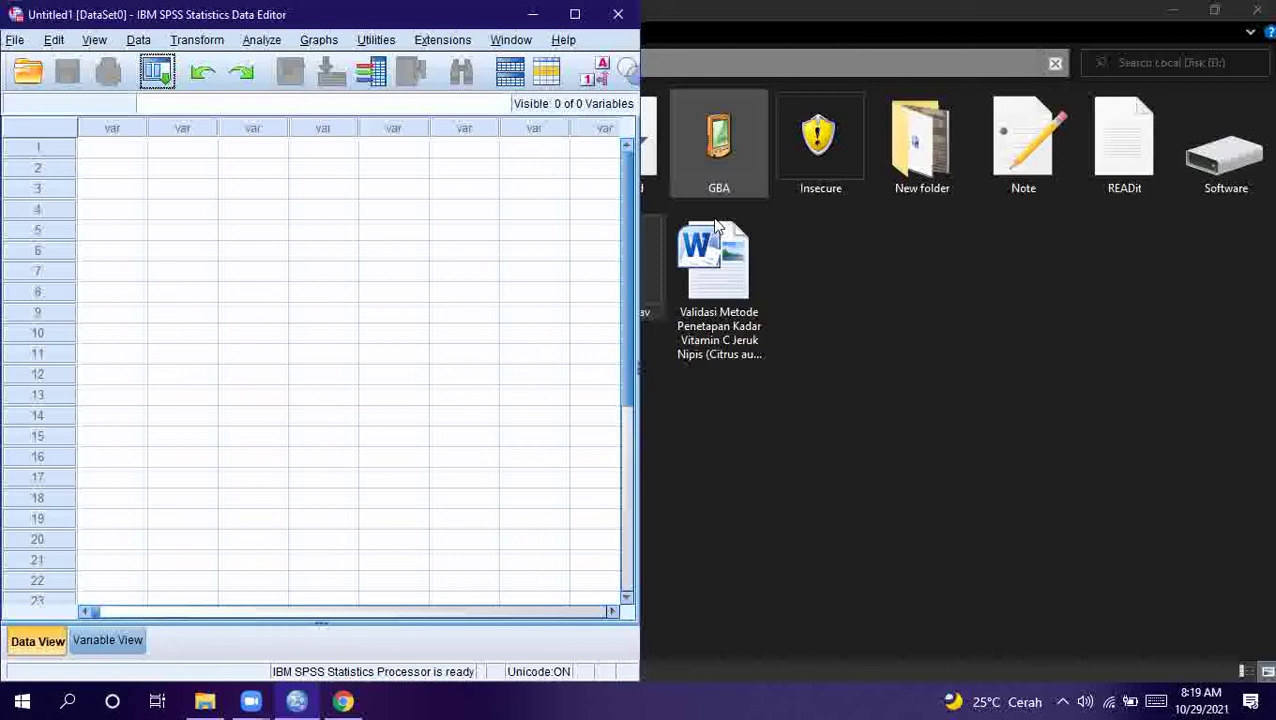
click(650, 311)
double_click(649, 309)
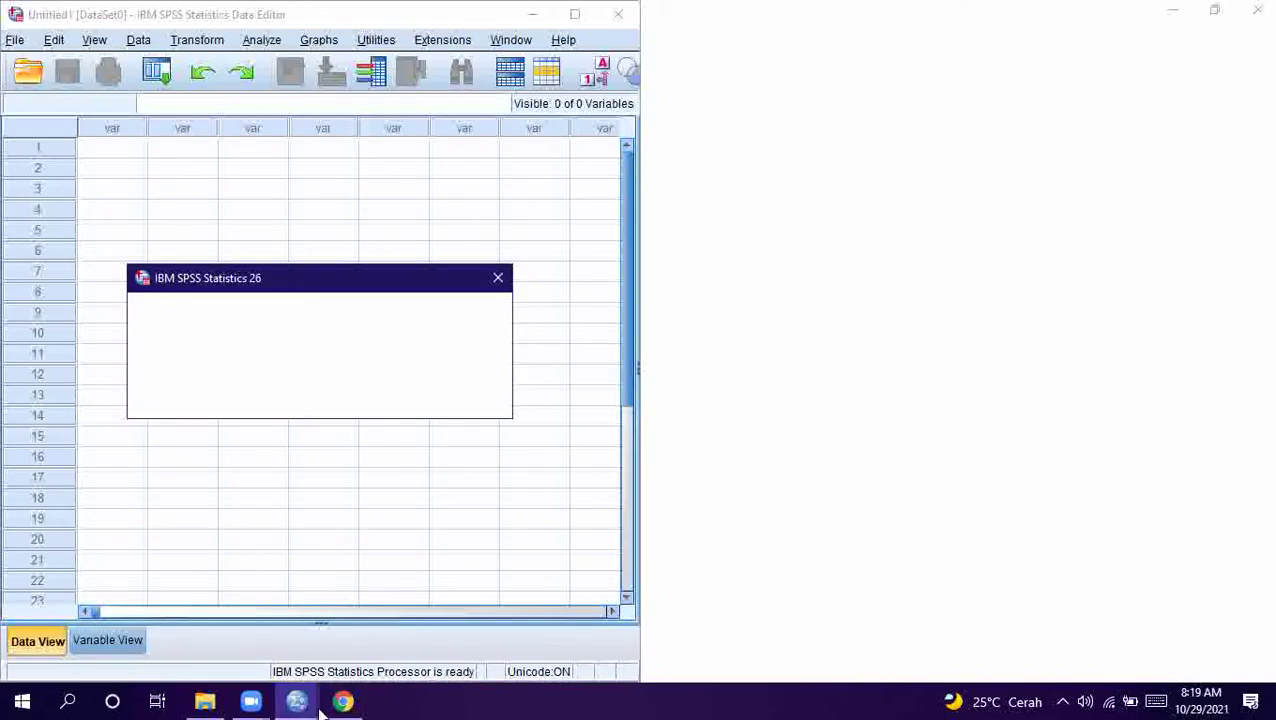
Switch to the Zoom meeting and take it out of full-screen view
mouse_move(251, 701)
click(286, 657)
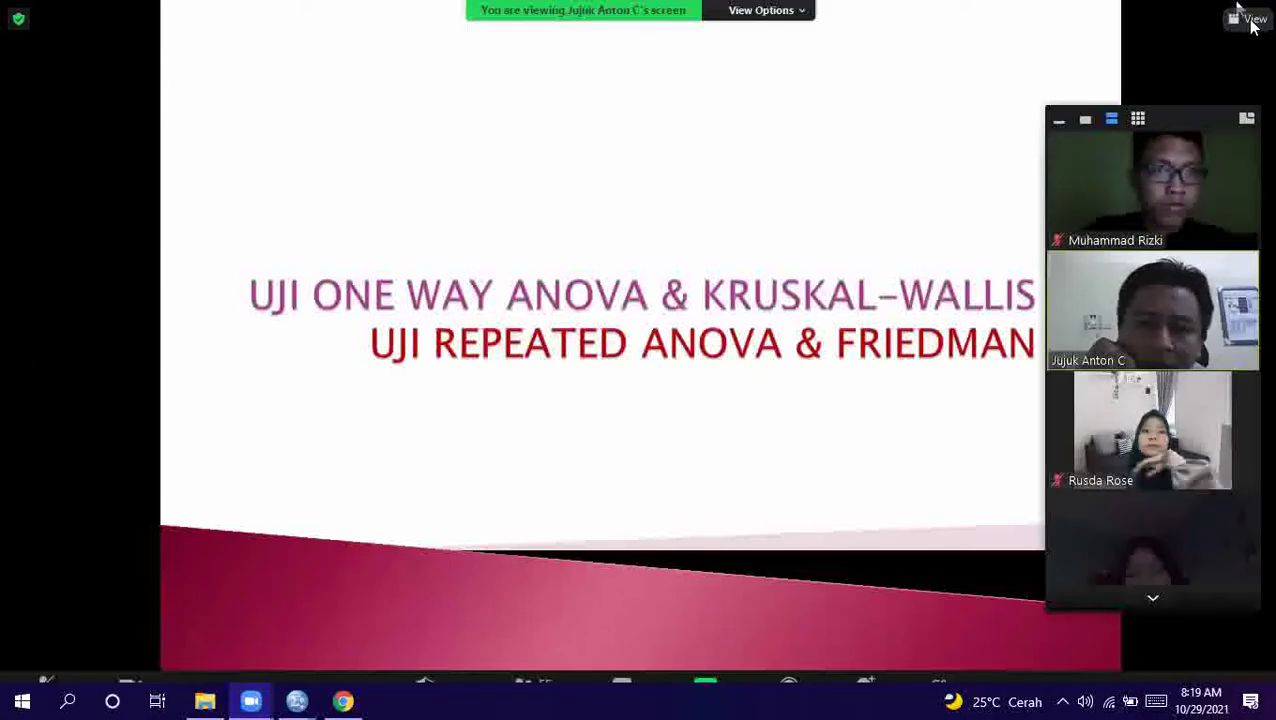
click(1252, 22)
click(1083, 172)
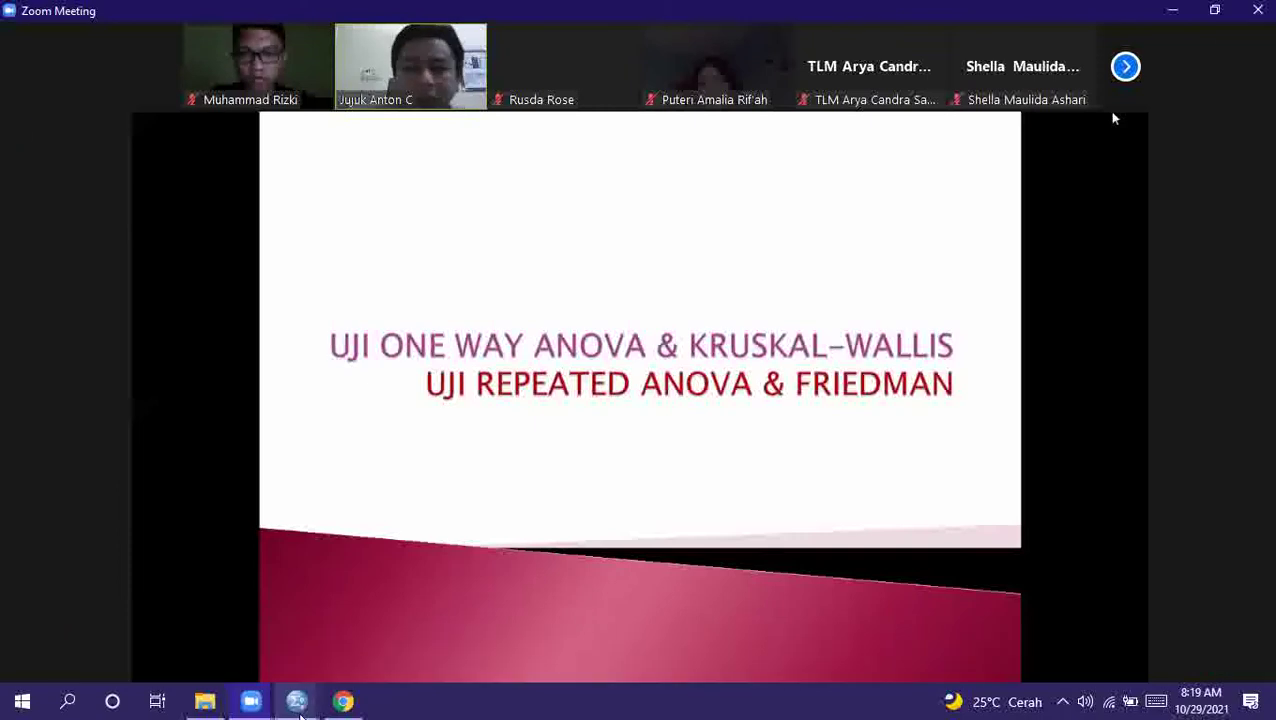
Switch to the untitled SPSS Data Editor and confirm closing the last Data Editor window
mouse_move(299, 712)
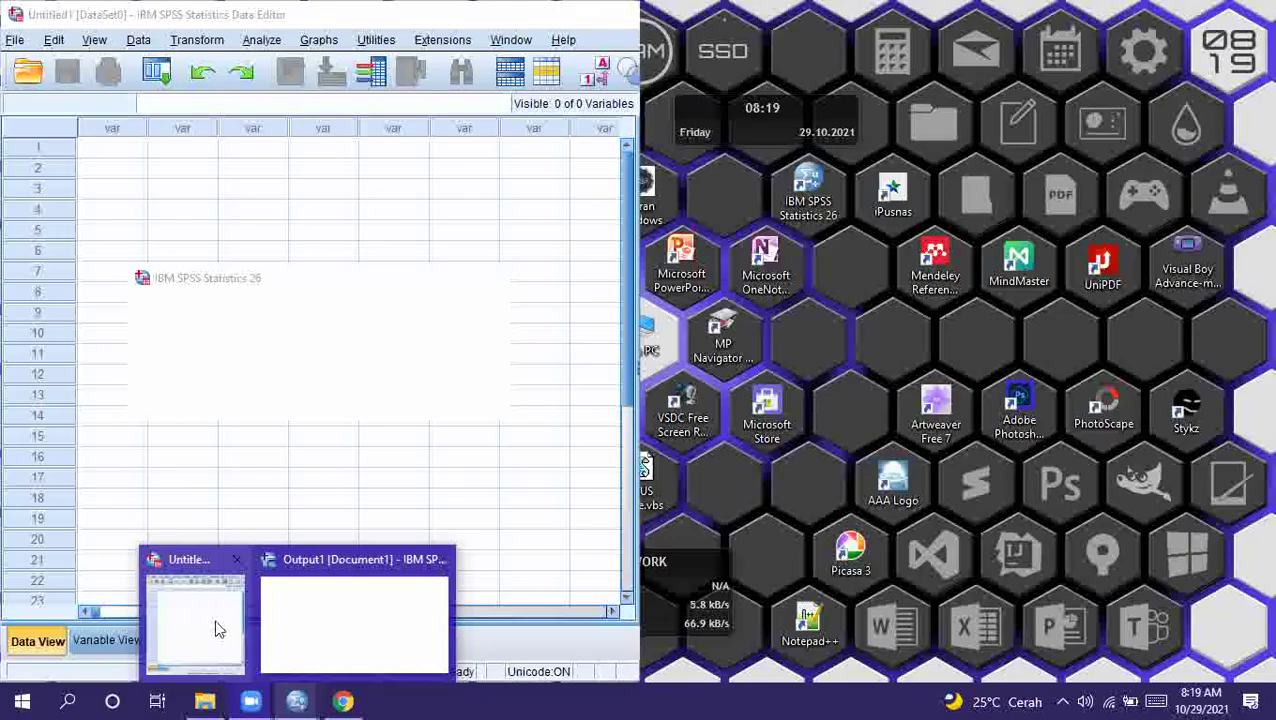
click(219, 628)
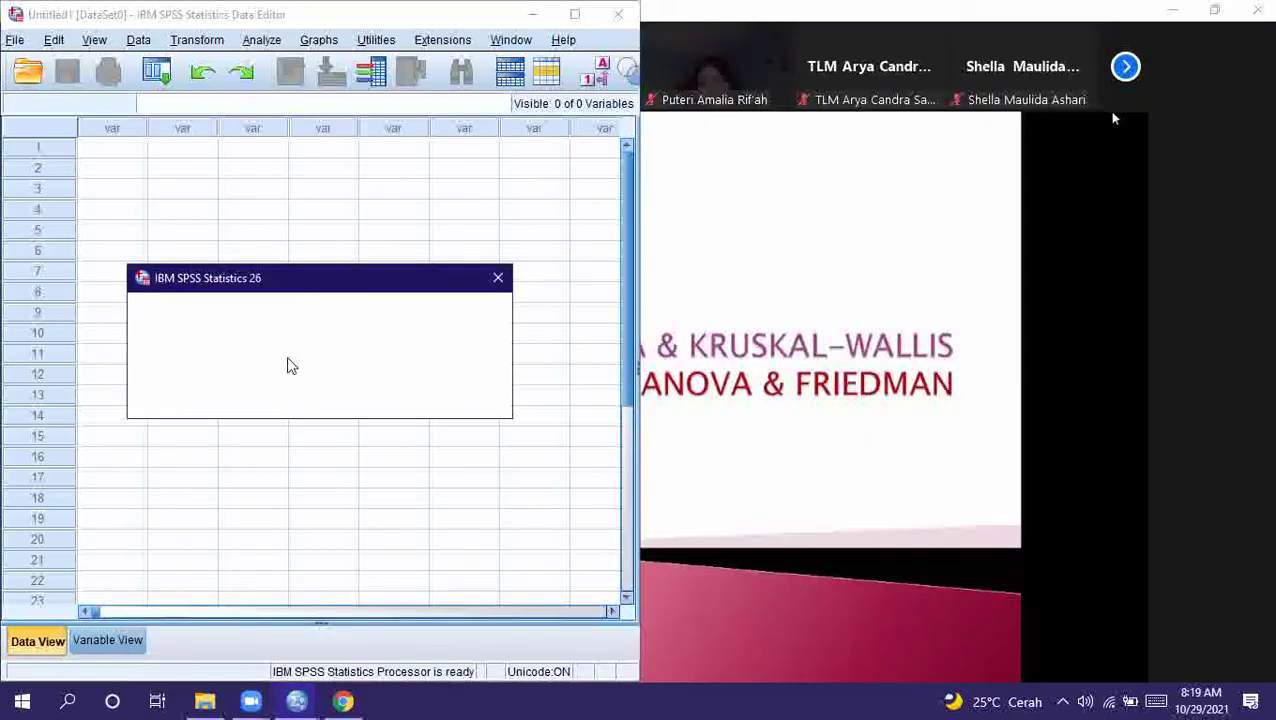
drag(320, 292, 307, 265)
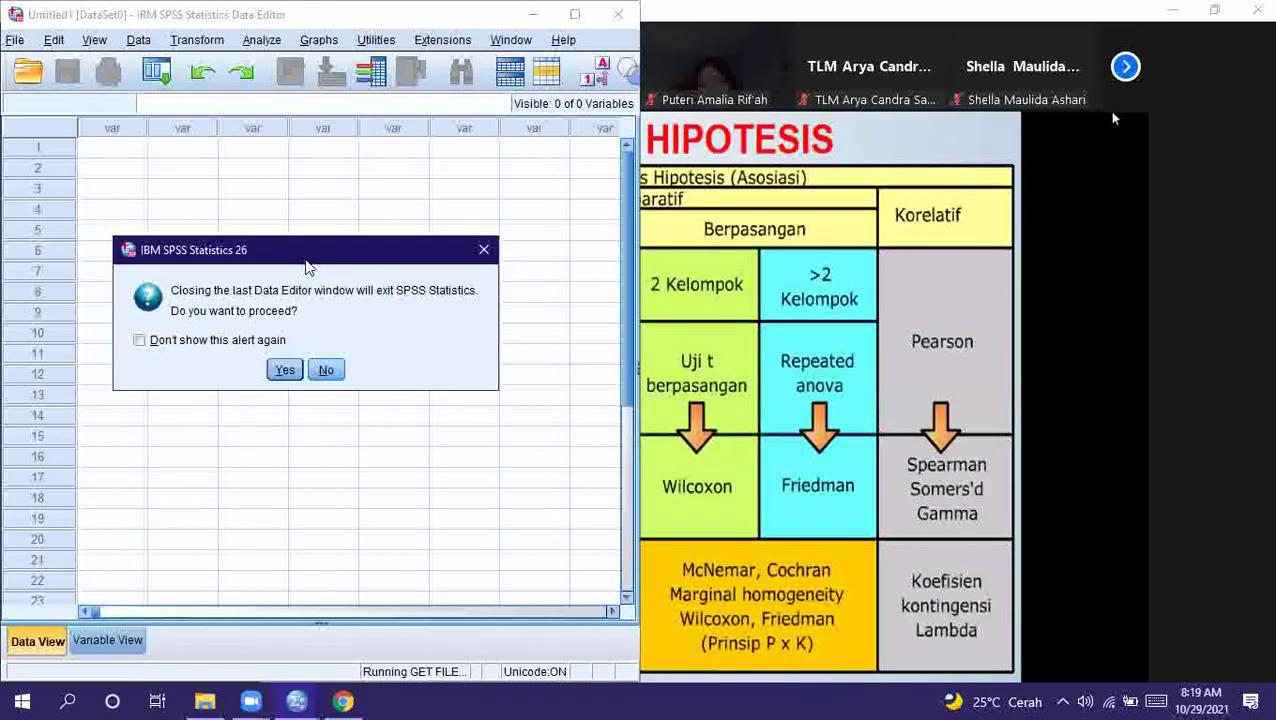
click(285, 370)
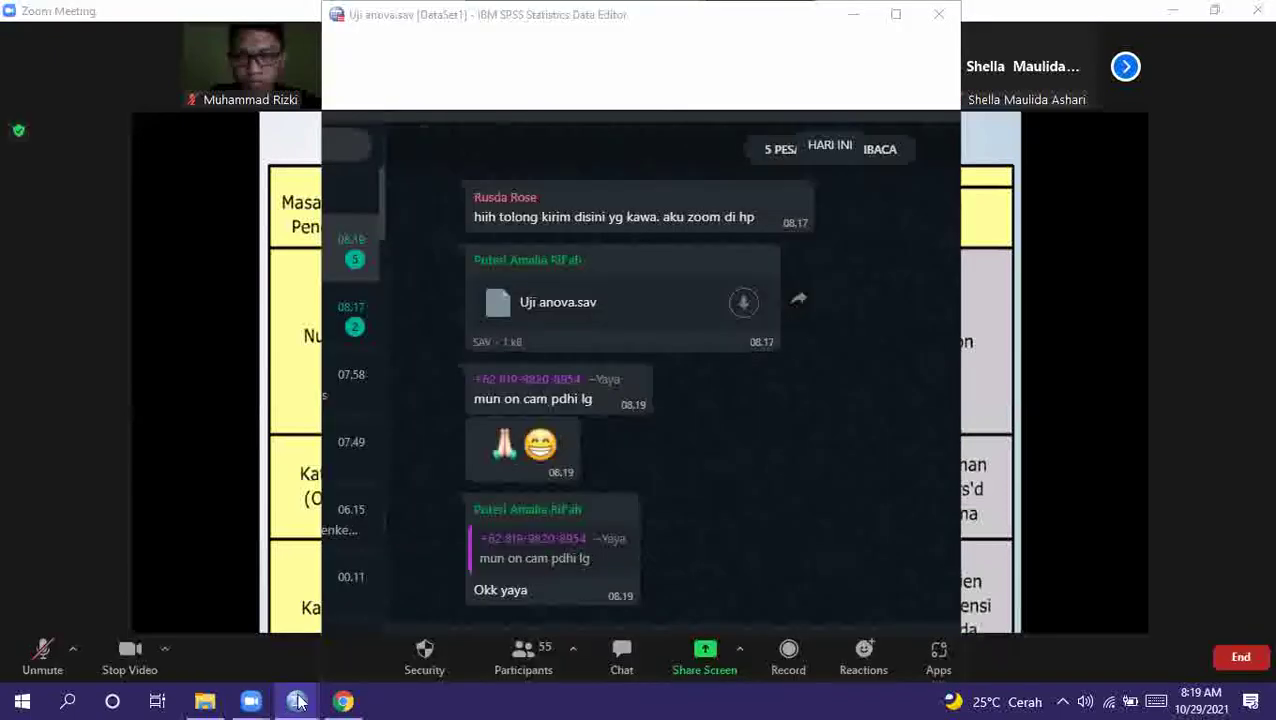
Arrange the Uji anova.sav Data Editor and the Zoom meeting side by side, each filling half of the screen
click(296, 701)
mouse_move(230, 587)
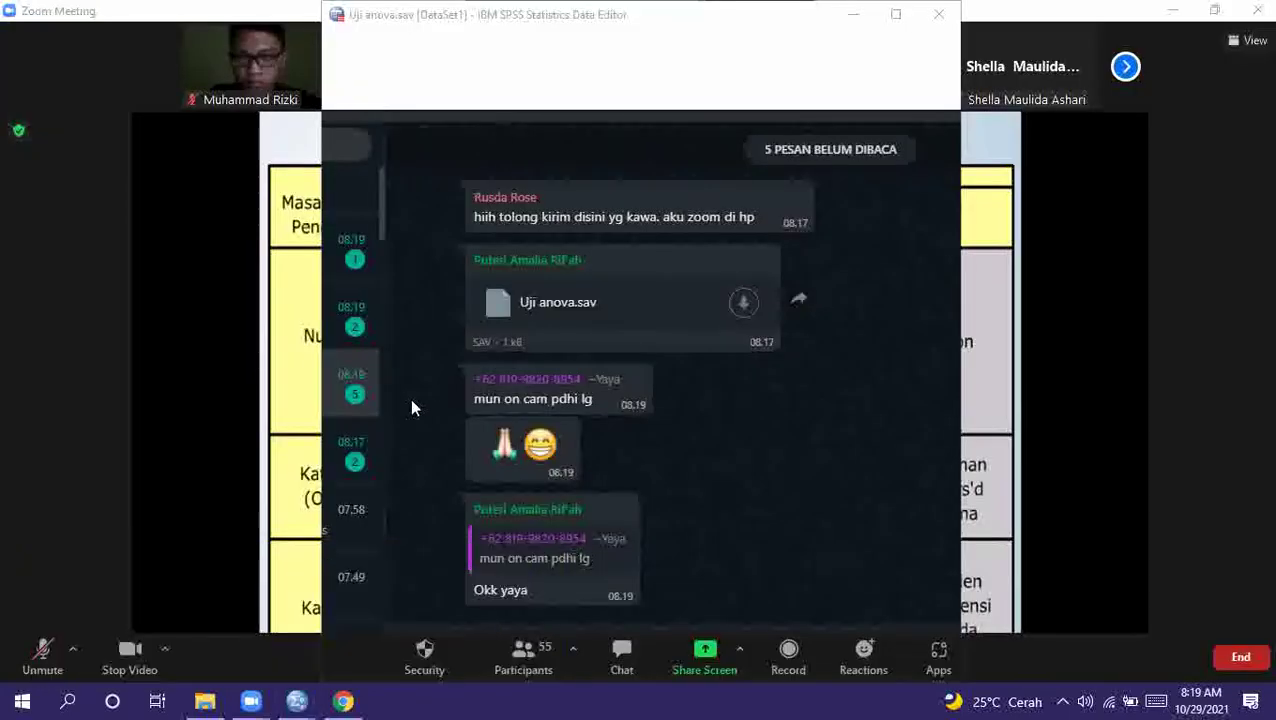
click(195, 513)
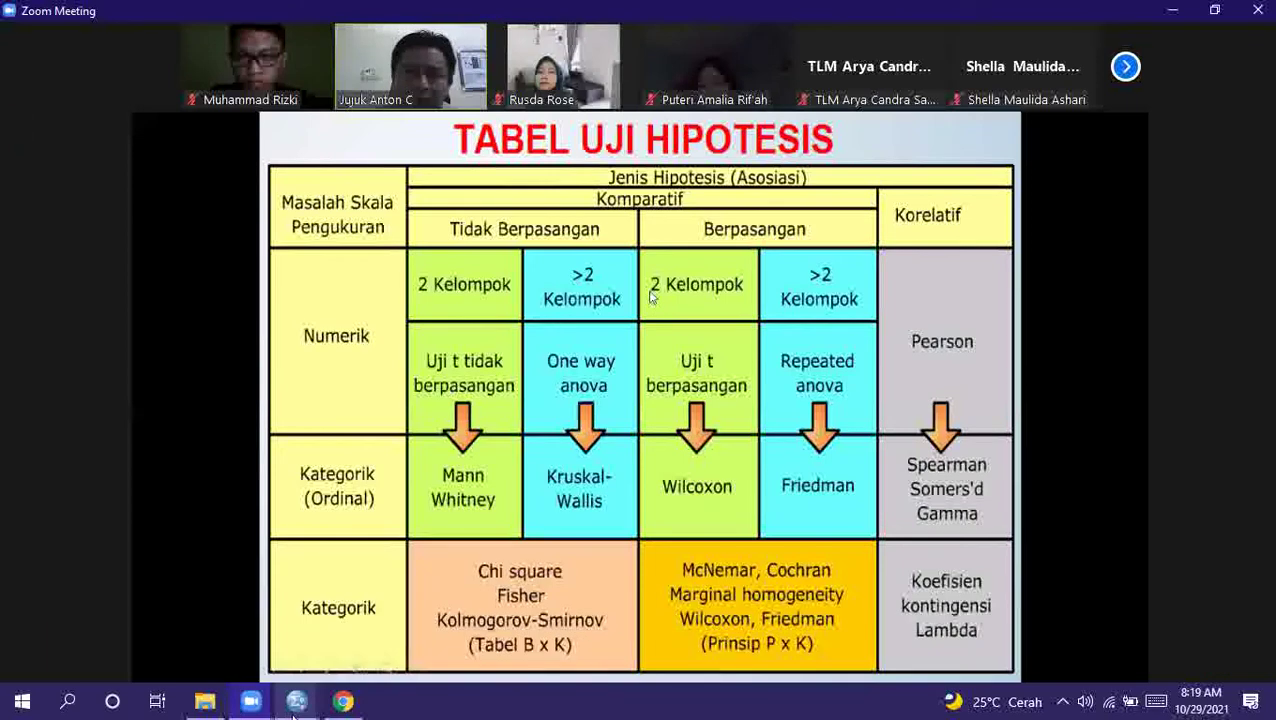
click(294, 705)
key(super+Left)
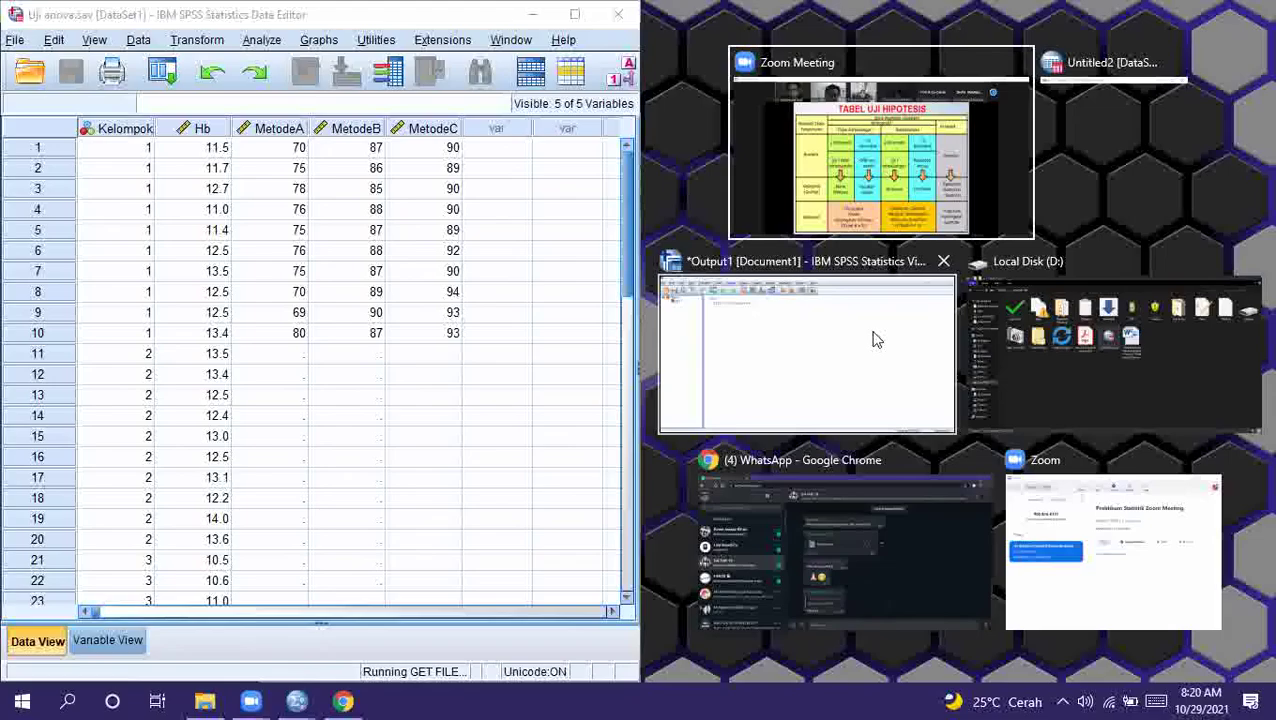
click(908, 177)
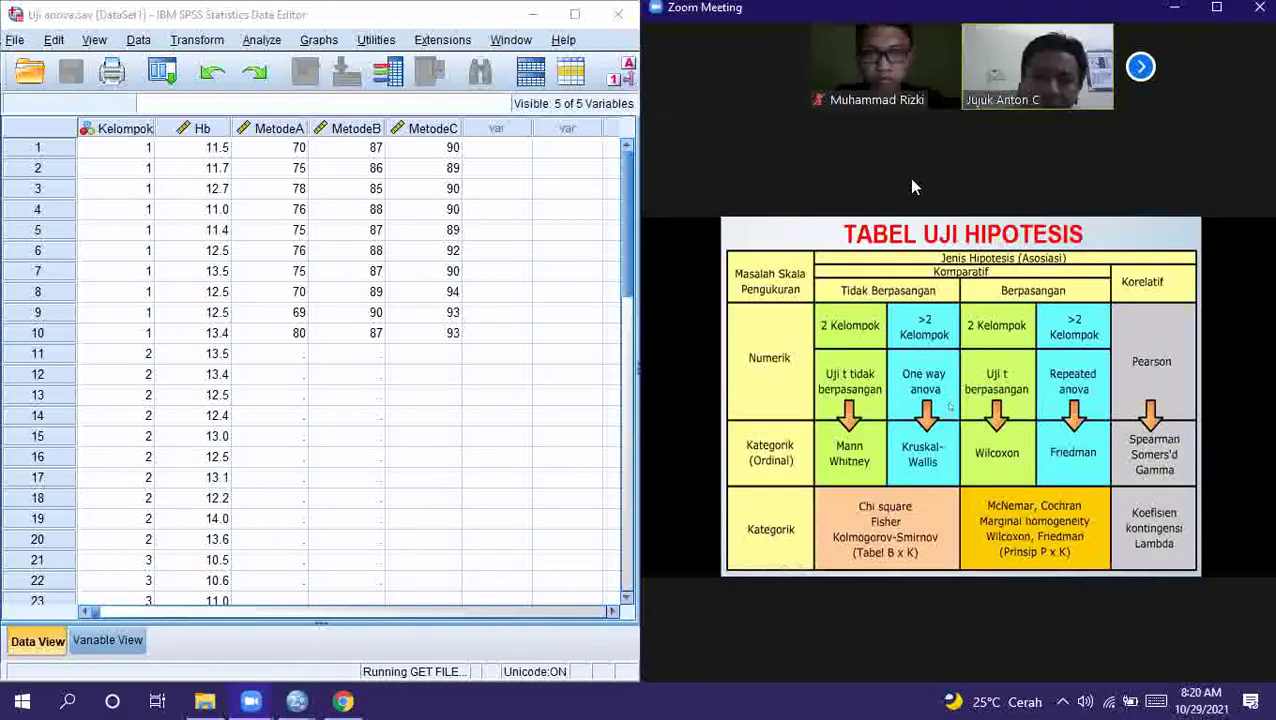
mouse_move(250, 701)
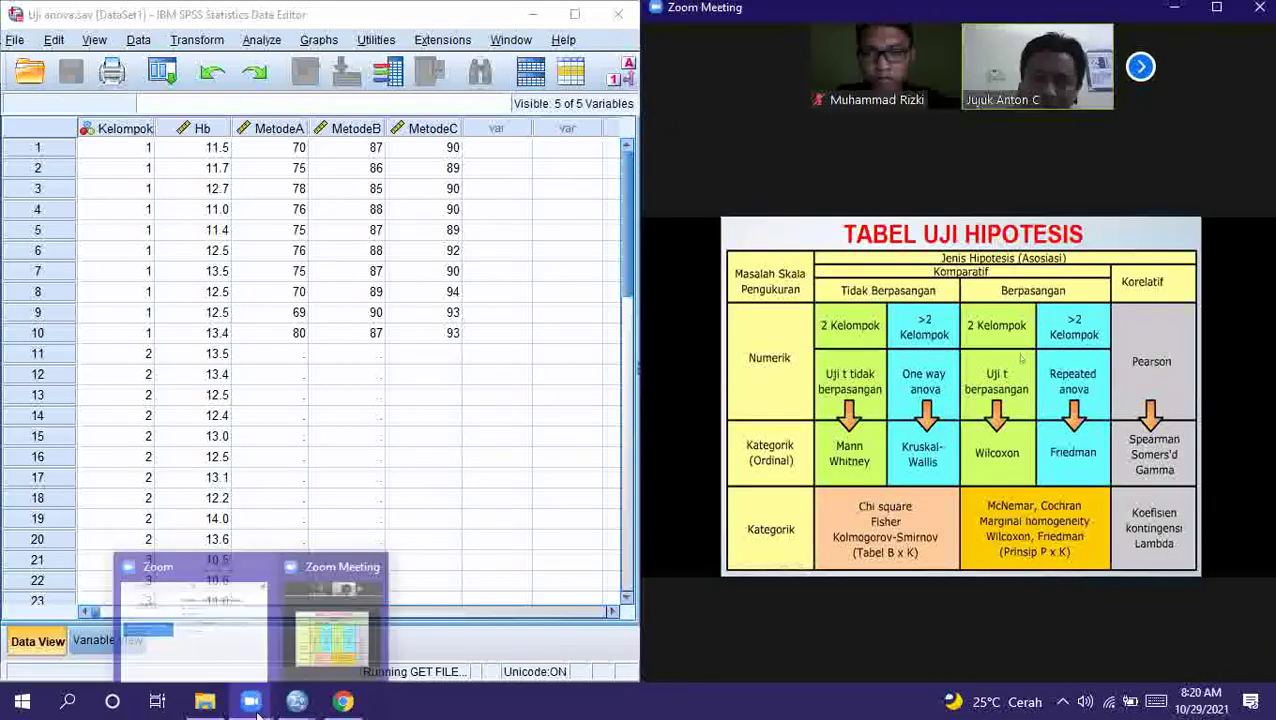
mouse_move(241, 657)
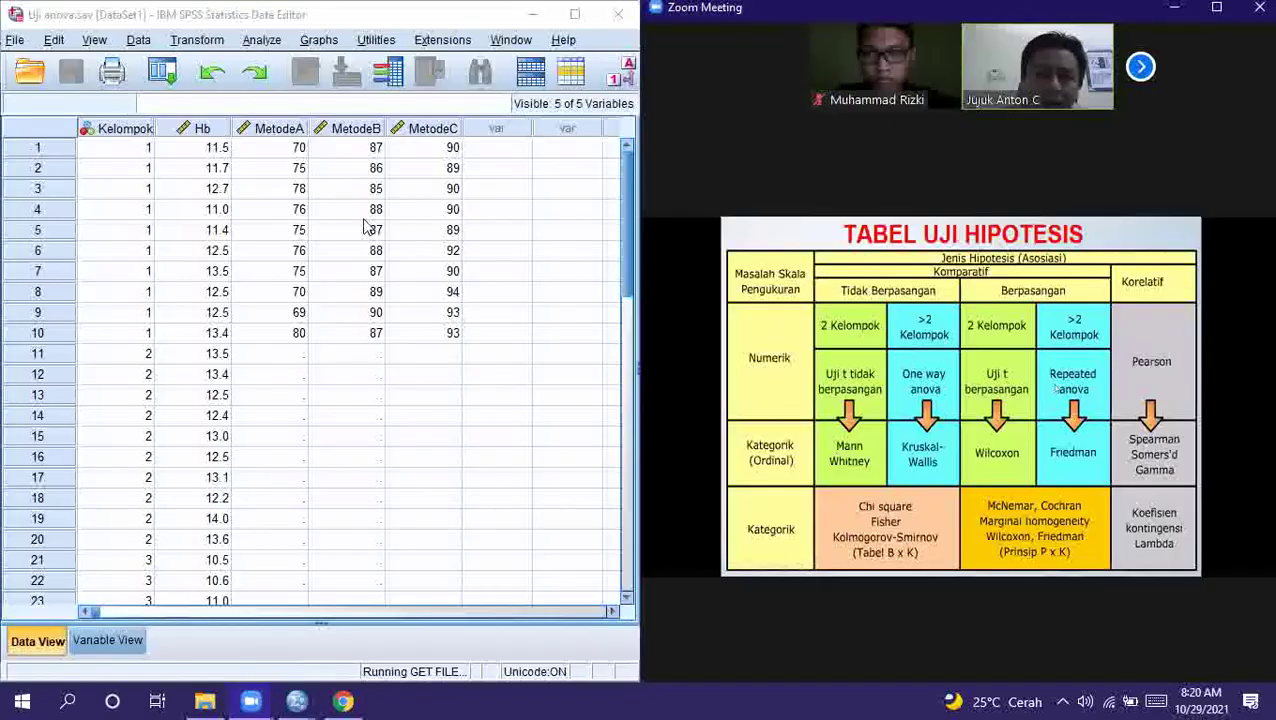
mouse_move(297, 701)
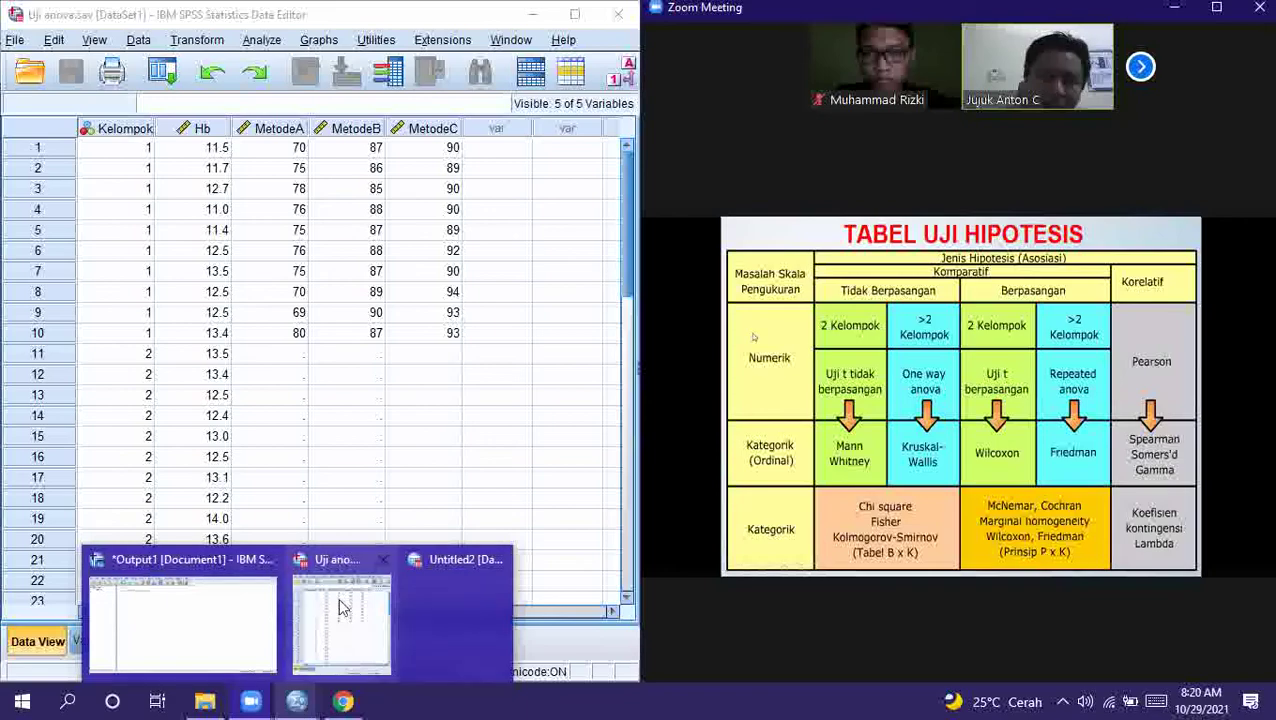
mouse_move(478, 609)
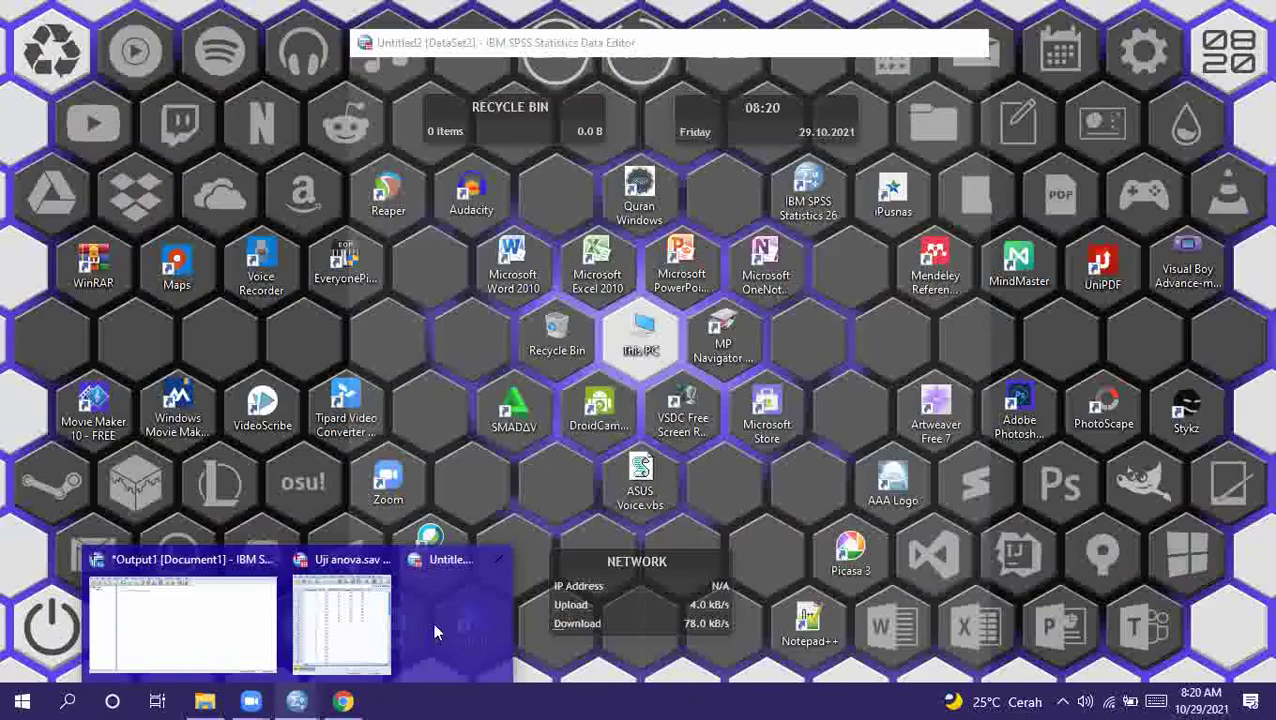
click(433, 622)
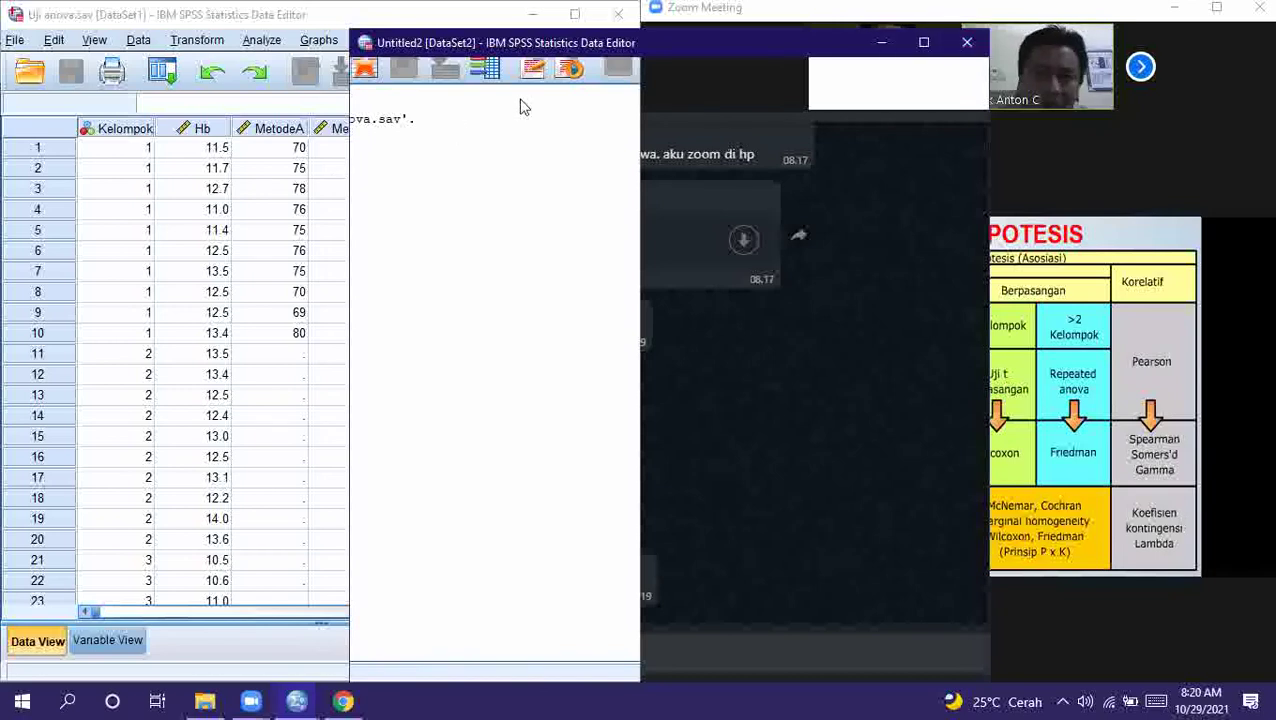
click(254, 430)
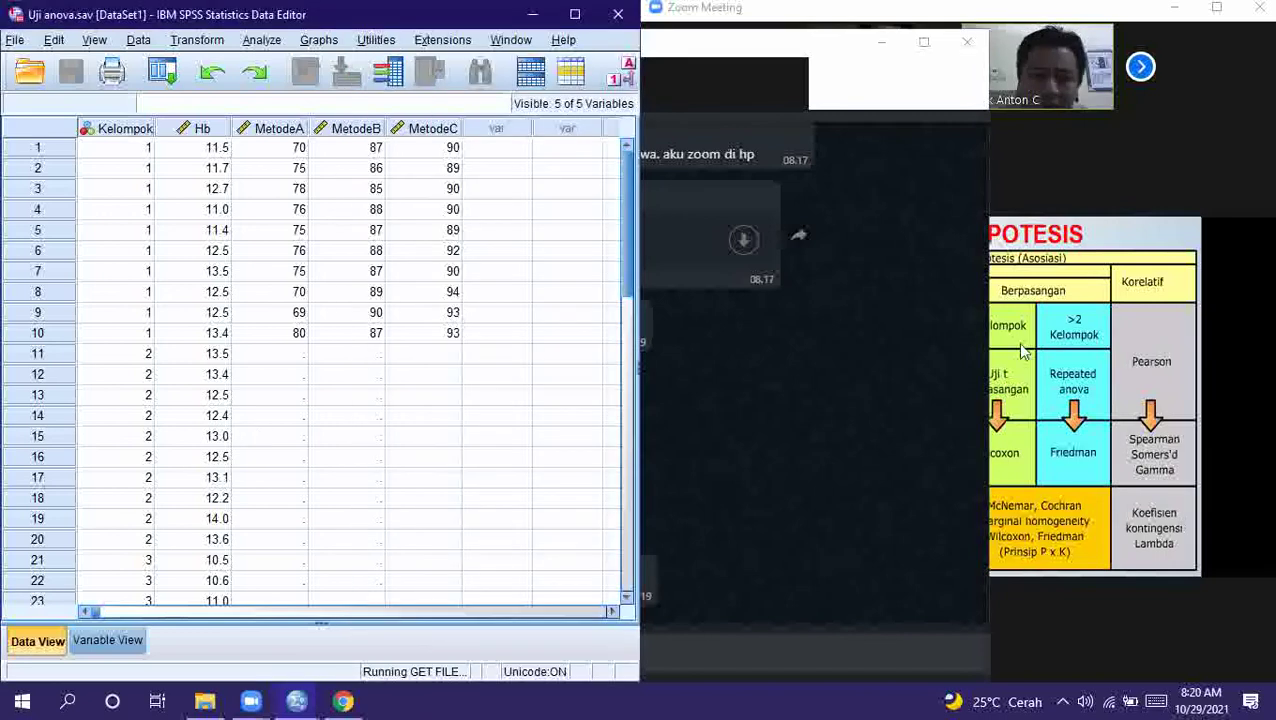
click(1108, 355)
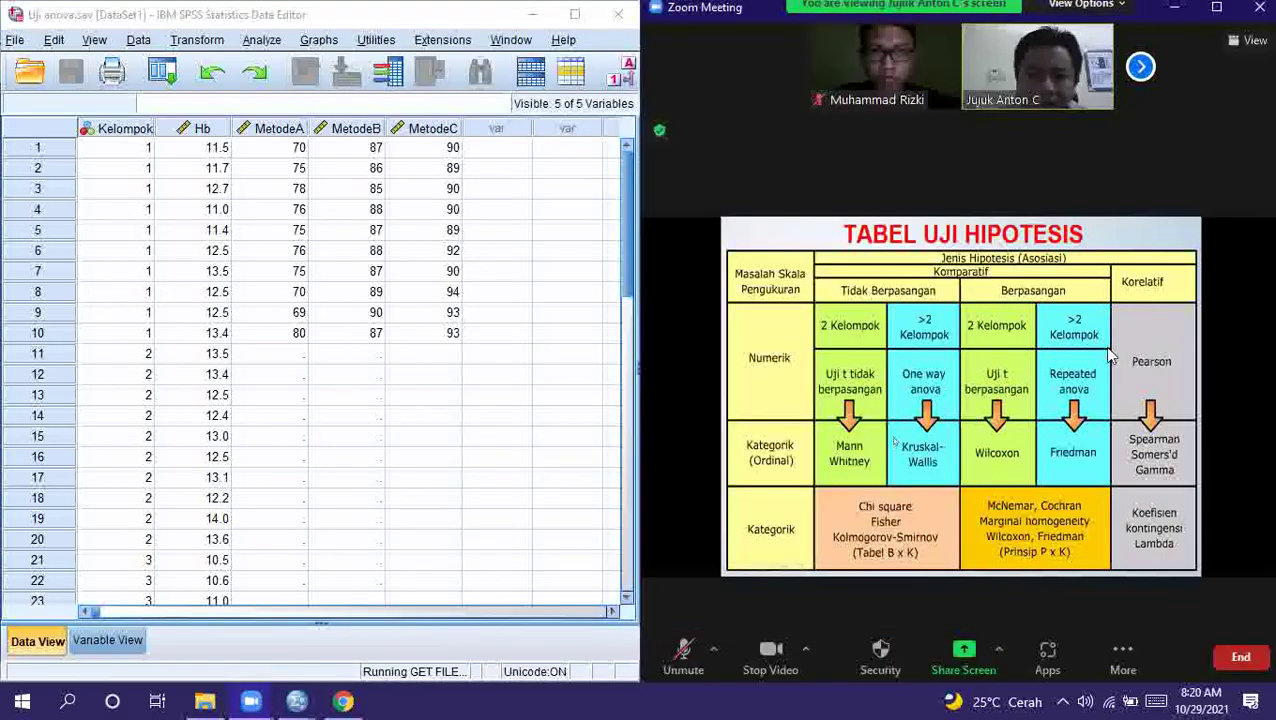
Close SPSS Statistics, discarding the contents of the Output1 viewer
click(299, 702)
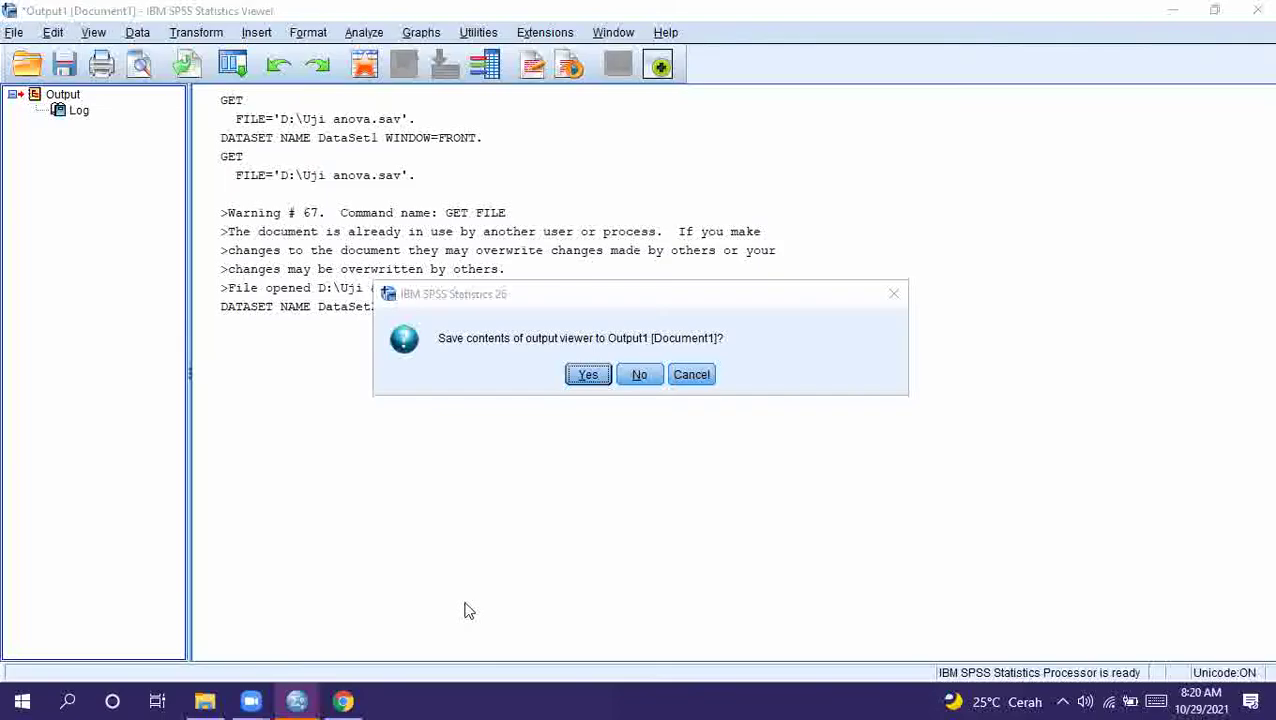
click(634, 378)
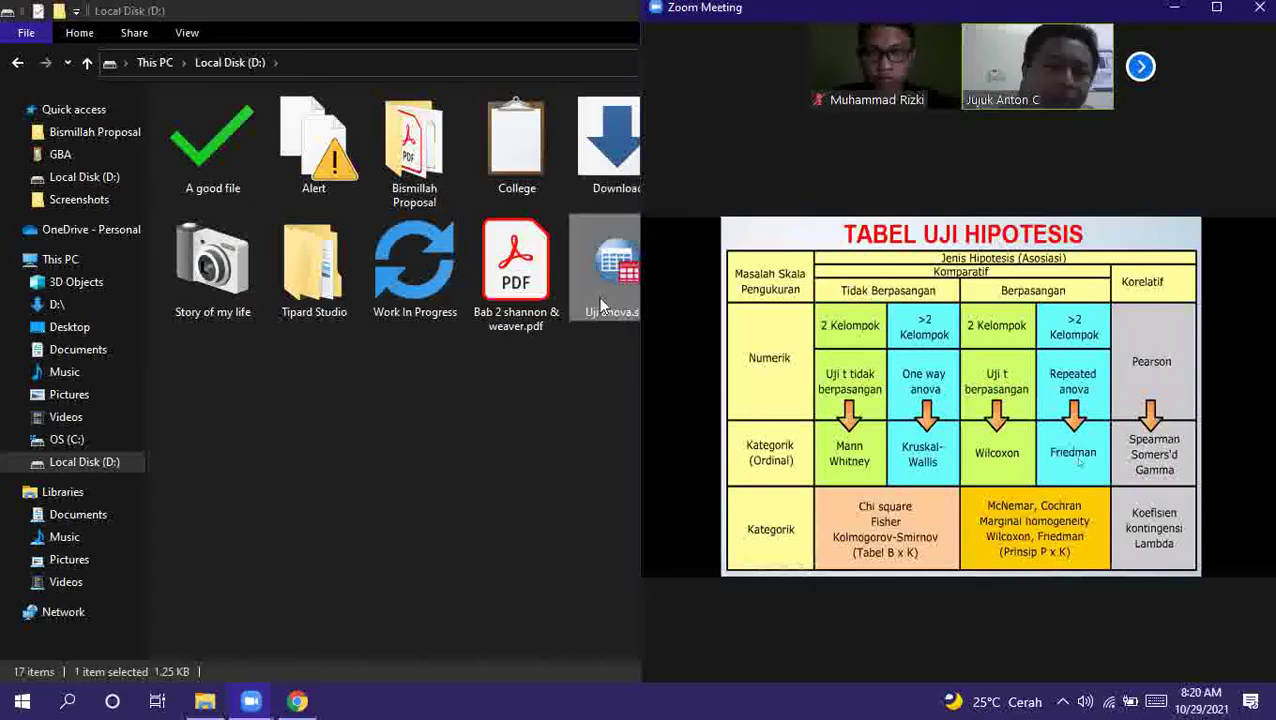
Open Uji anova.sav from Local Disk (D:) again, then return to the Zoom meeting and maximize its window
click(601, 305)
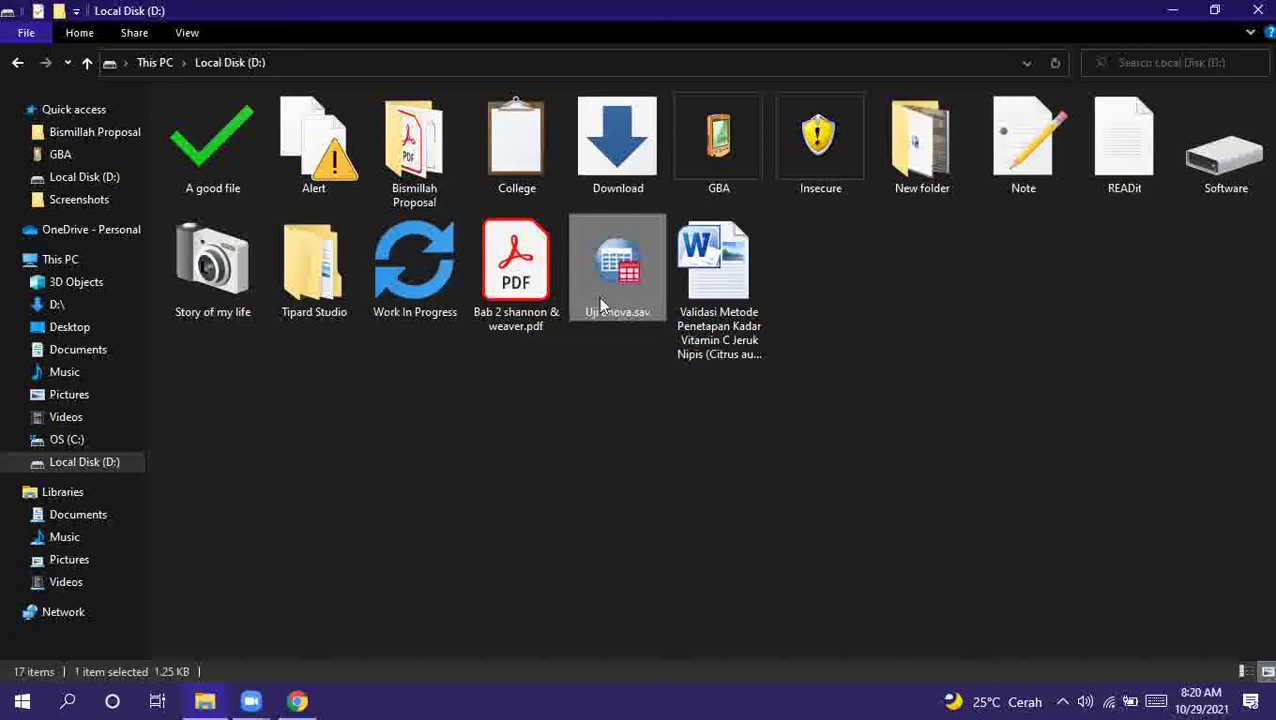
click(516, 265)
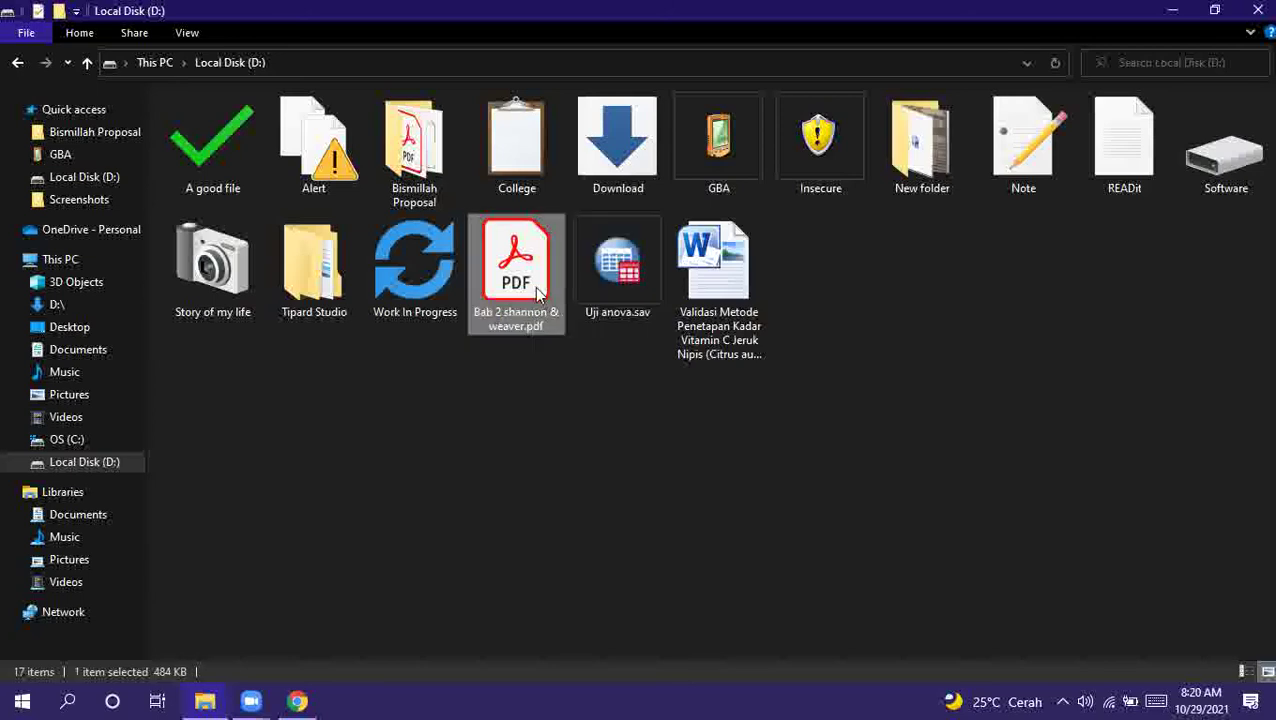
click(629, 295)
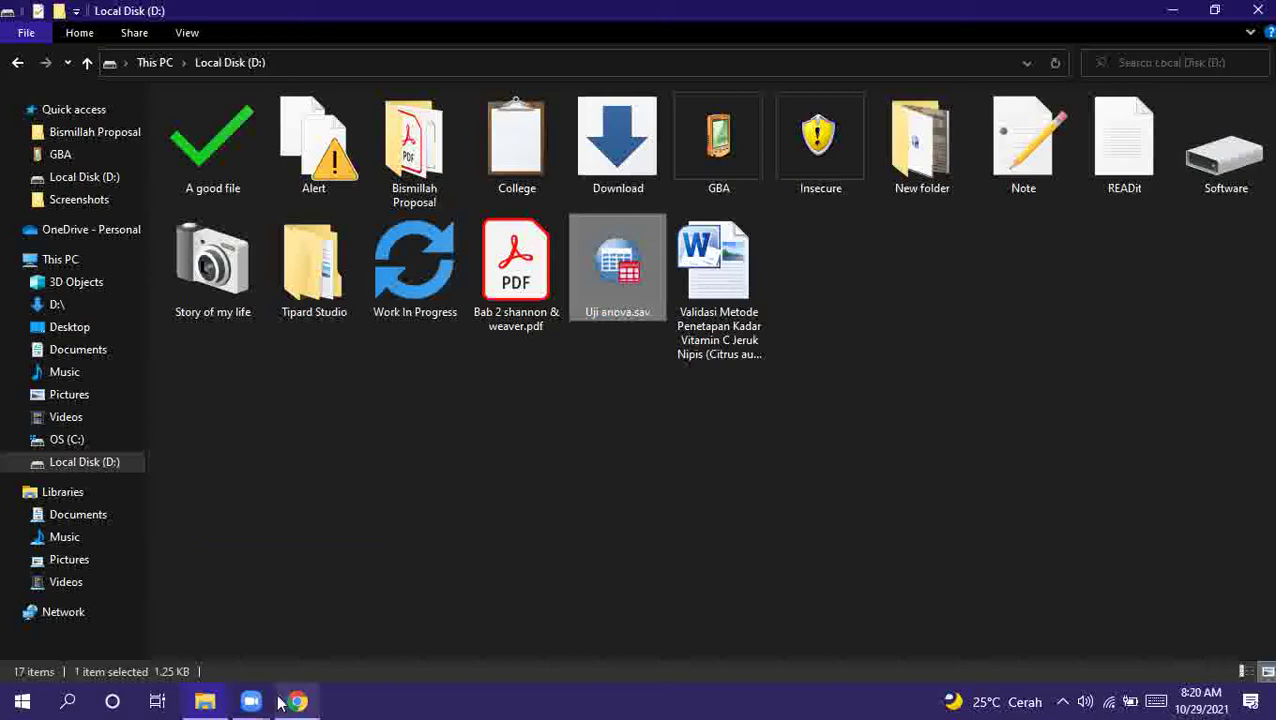
click(328, 655)
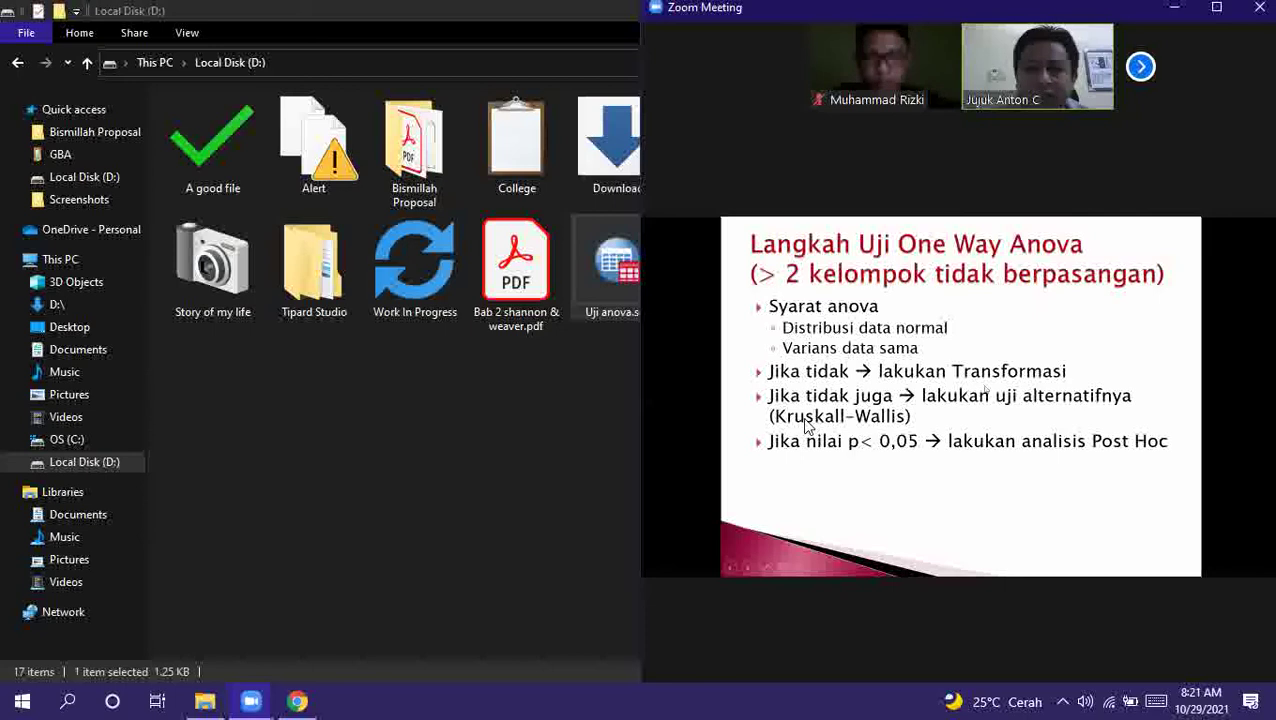
click(1216, 8)
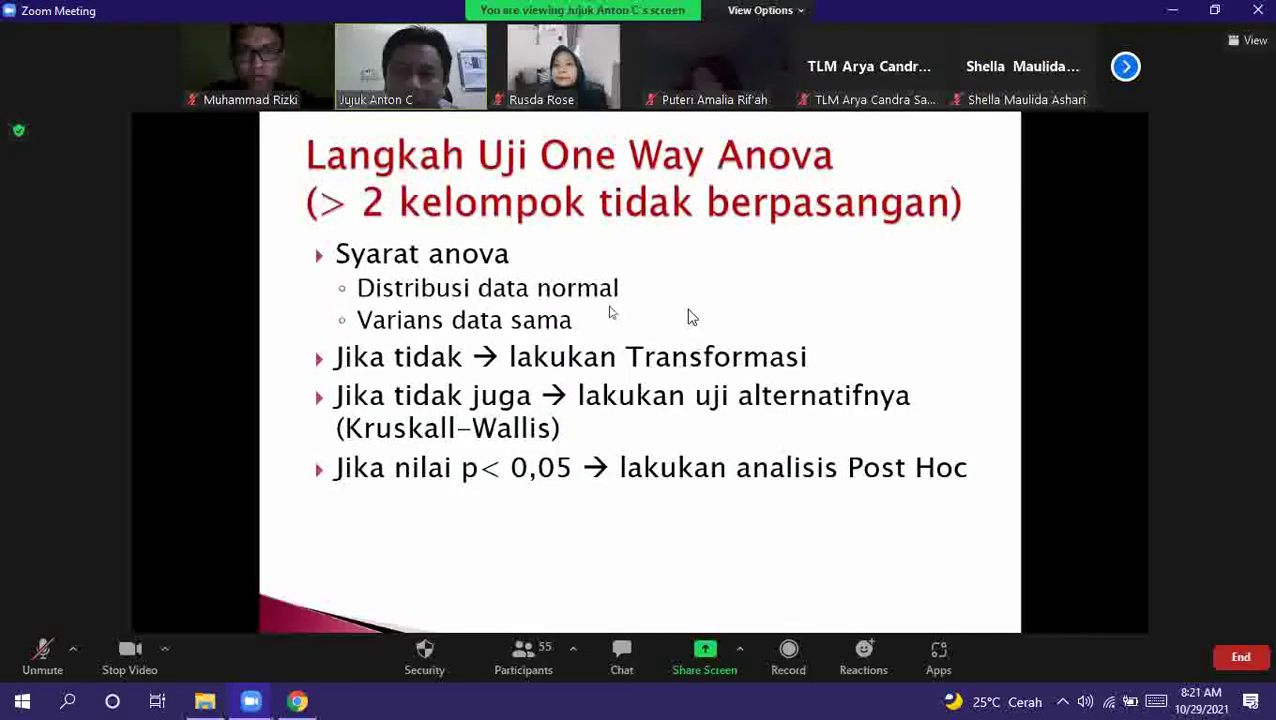
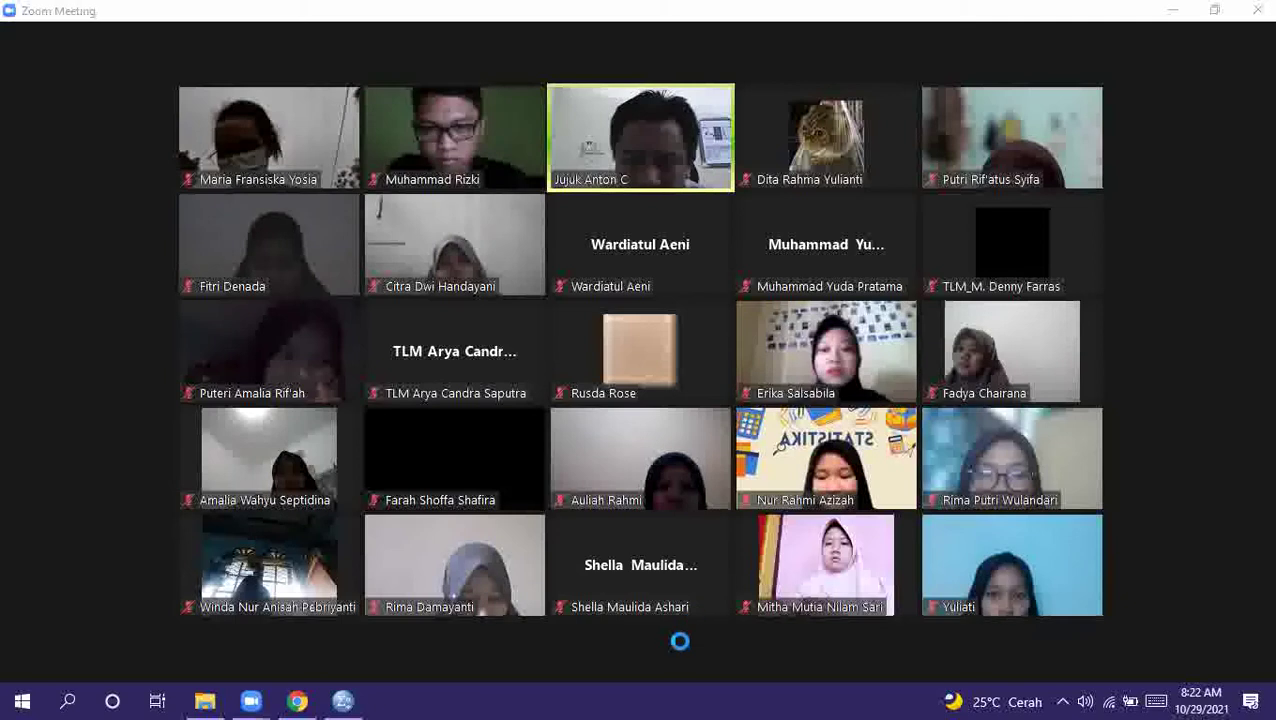
Close the local SPSS Statistics window and relaunch Uji anova.sav from Local Disk (D:) in File Explorer
mouse_move(342, 700)
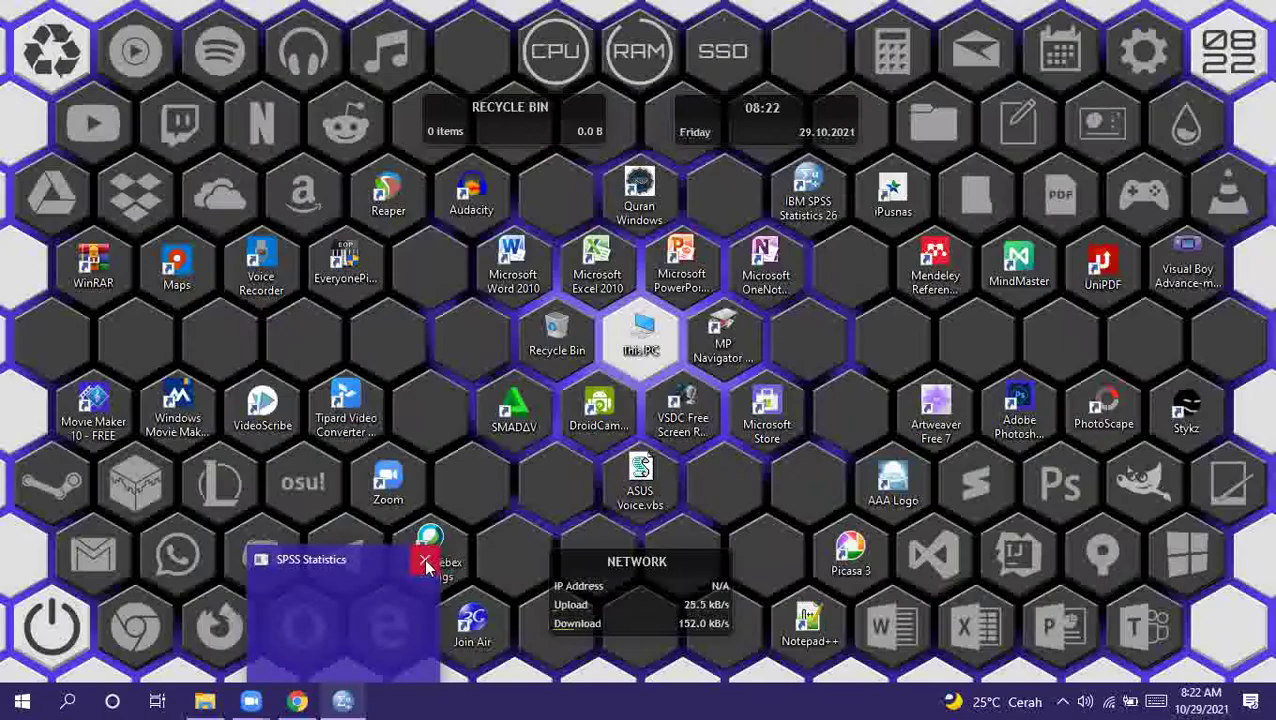
click(426, 566)
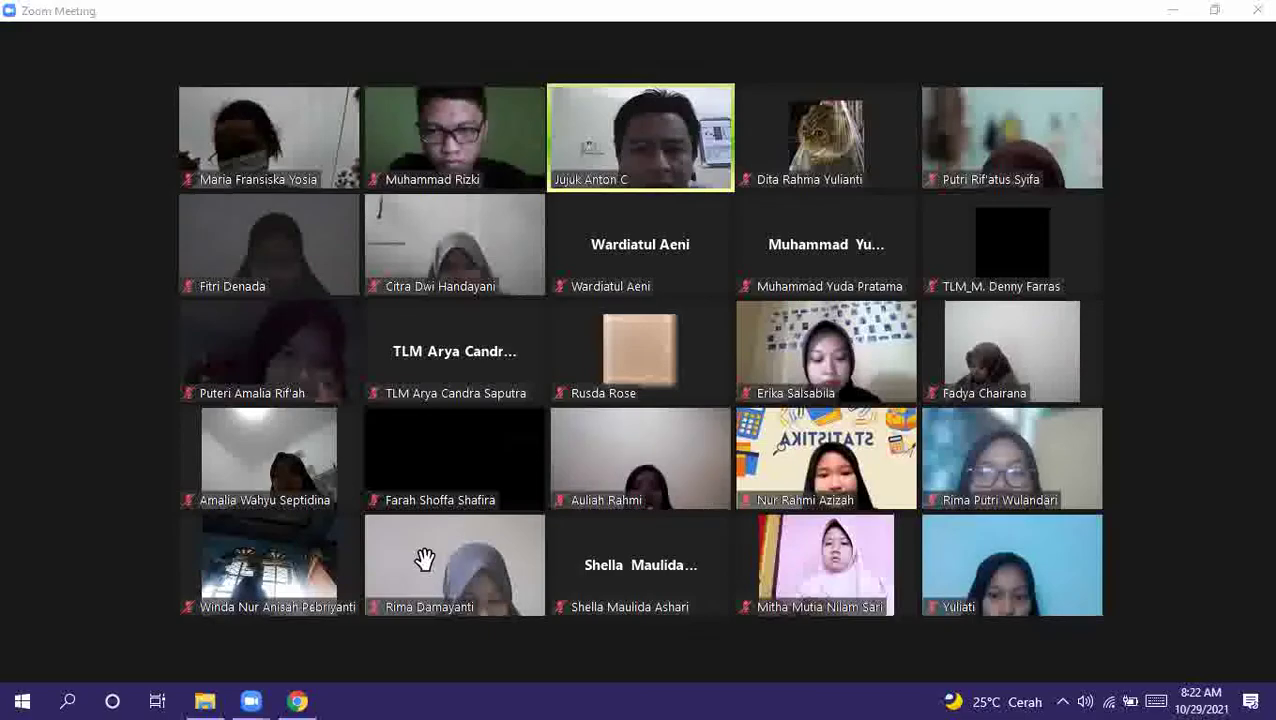
click(206, 703)
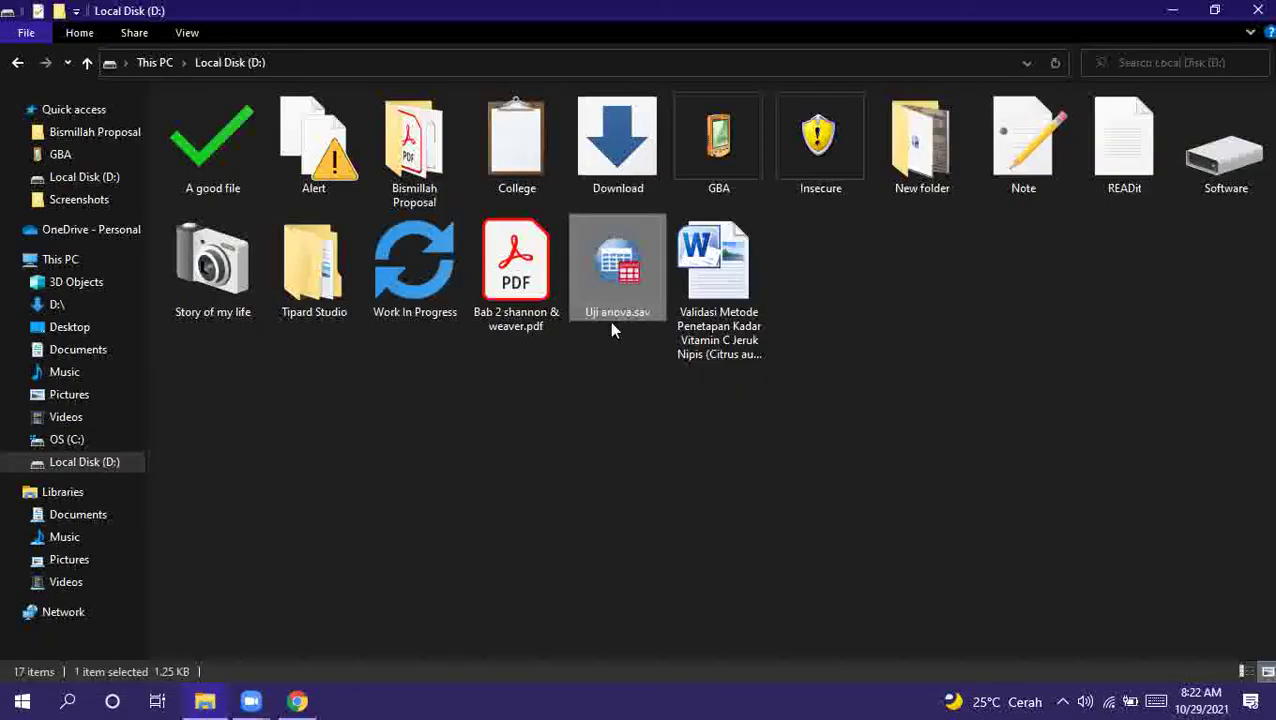
double_click(630, 318)
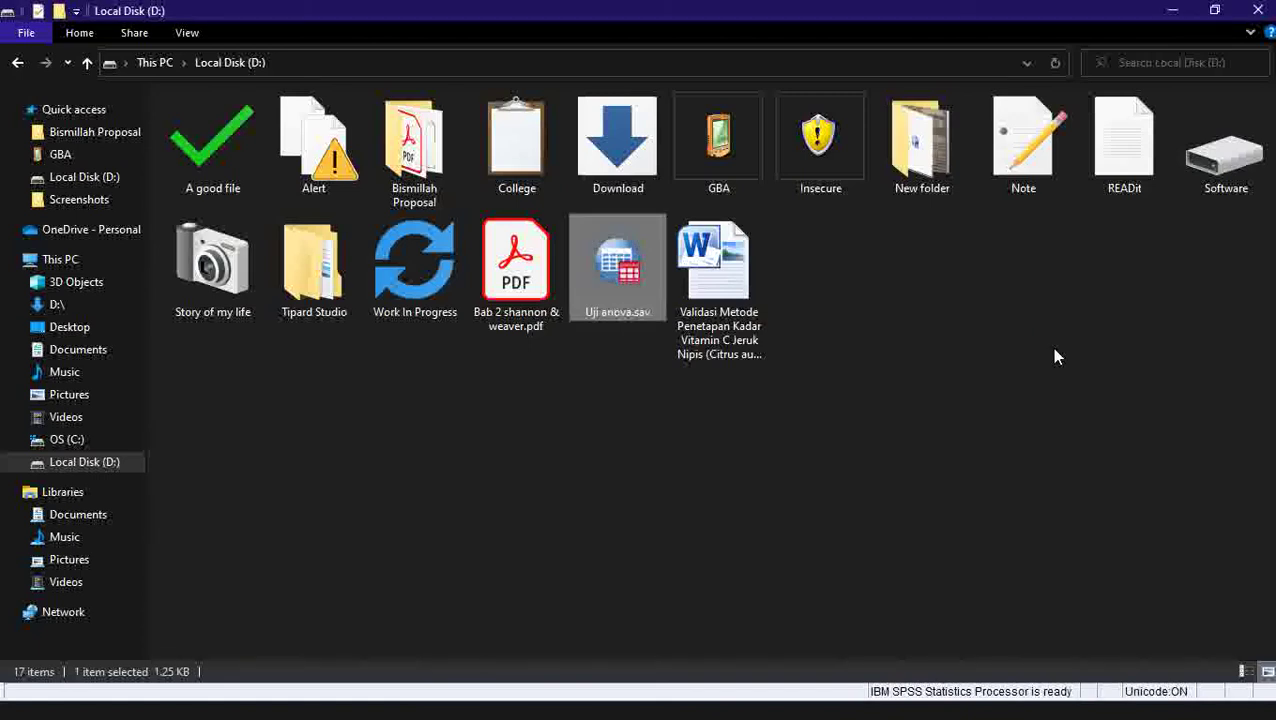
Minimize File Explorer and take the Zoom meeting out of full-screen view
click(1170, 10)
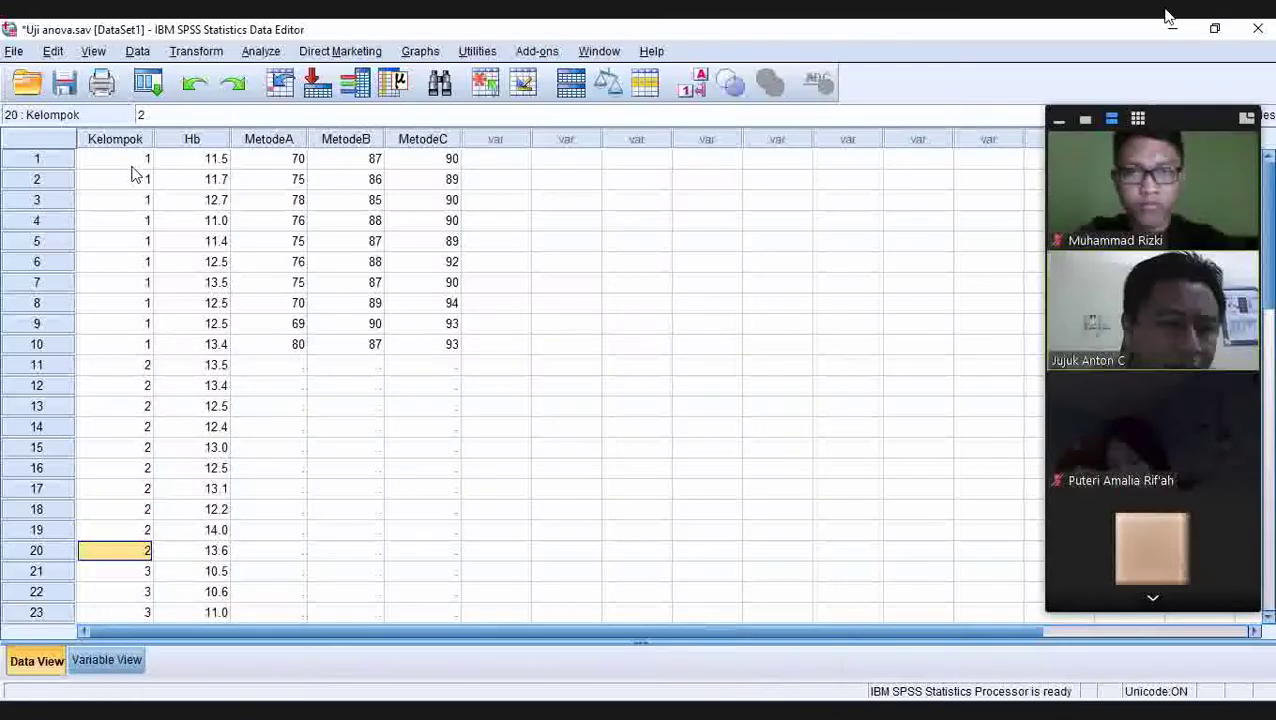
click(1250, 20)
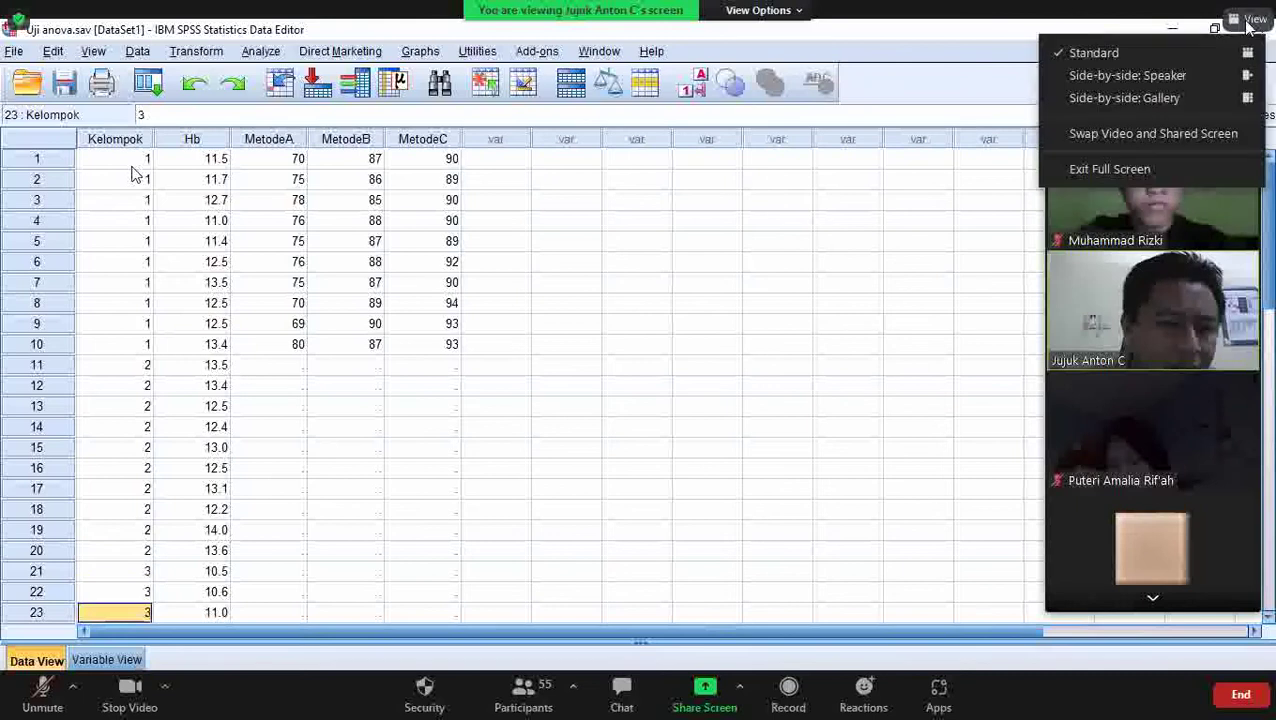
click(1084, 172)
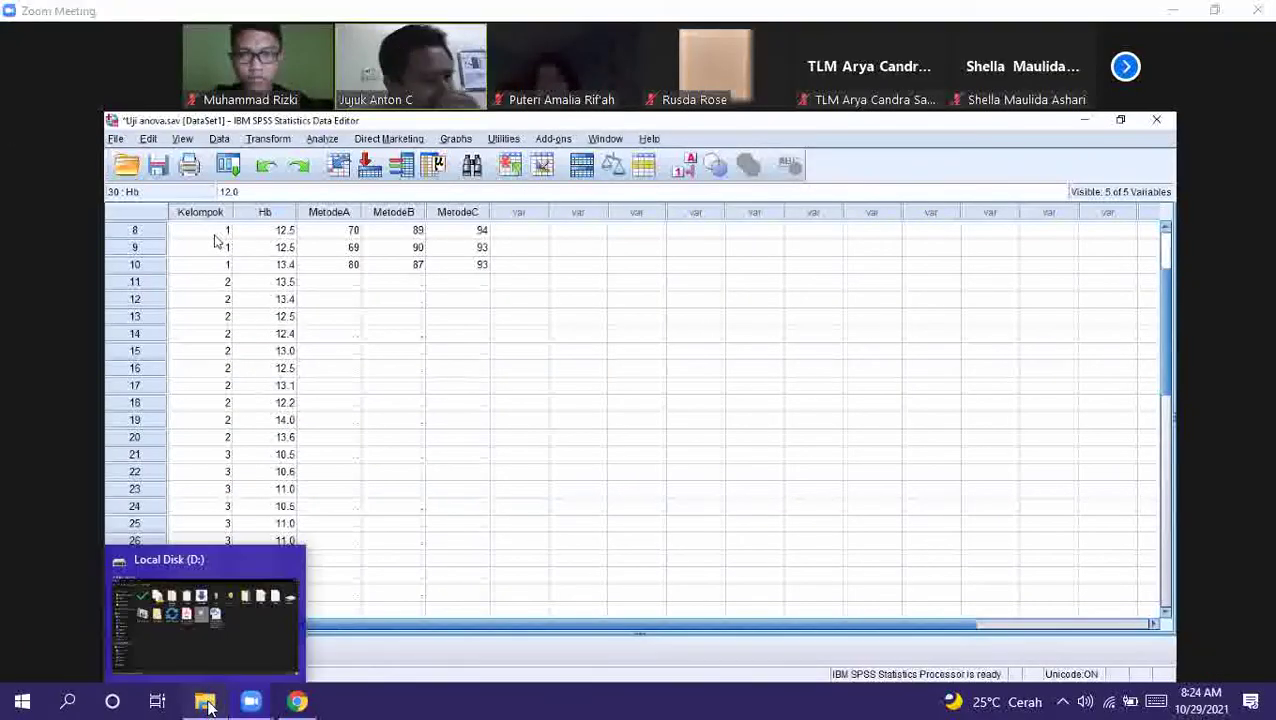
Retry opening Uji anova.sav from File Explorer and switch back to the Zoom meeting
click(207, 705)
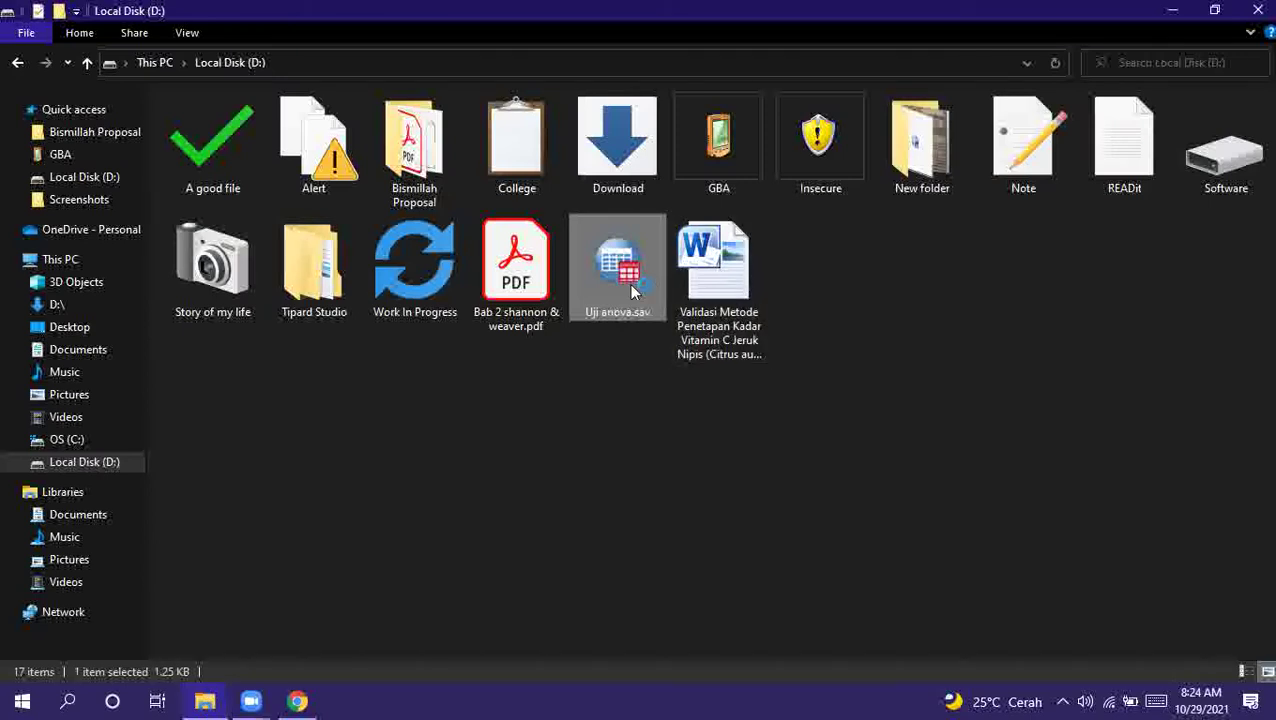
mouse_move(250, 705)
click(334, 601)
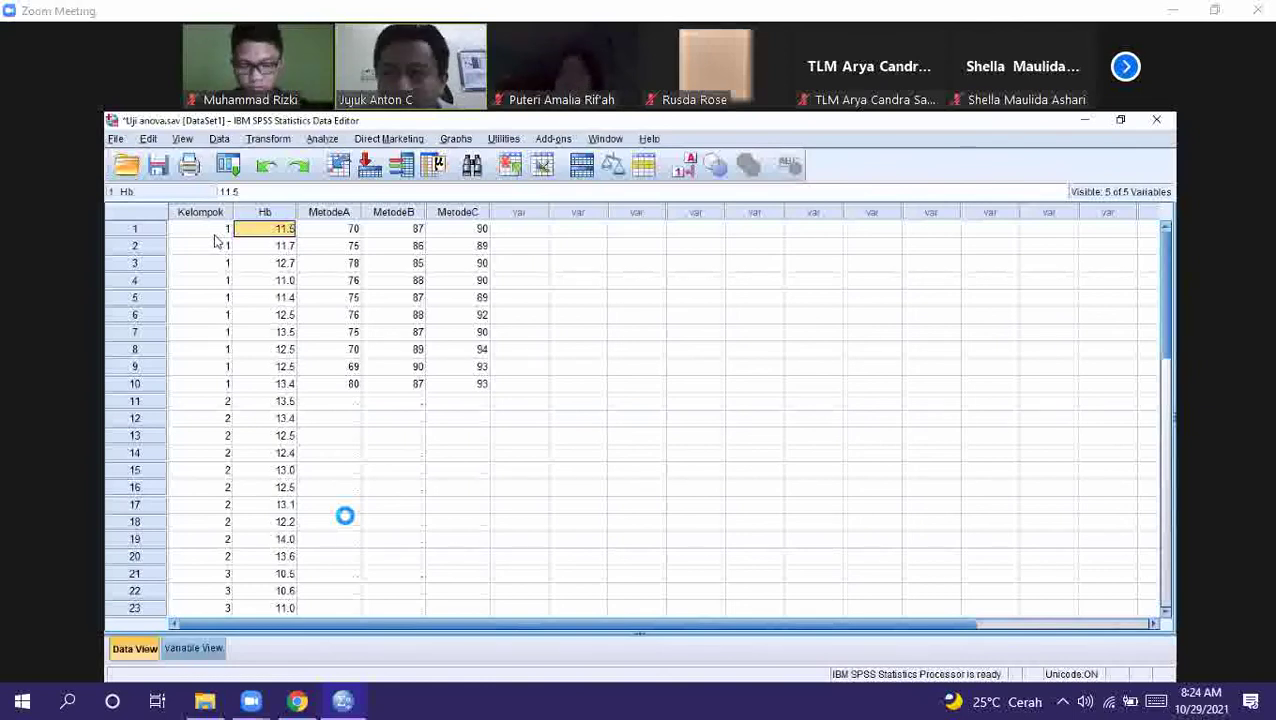
Set up an Explore analysis with Kadar Hemoglobin as the dependent variable and Kelompok Responden as the factor
click(321, 140)
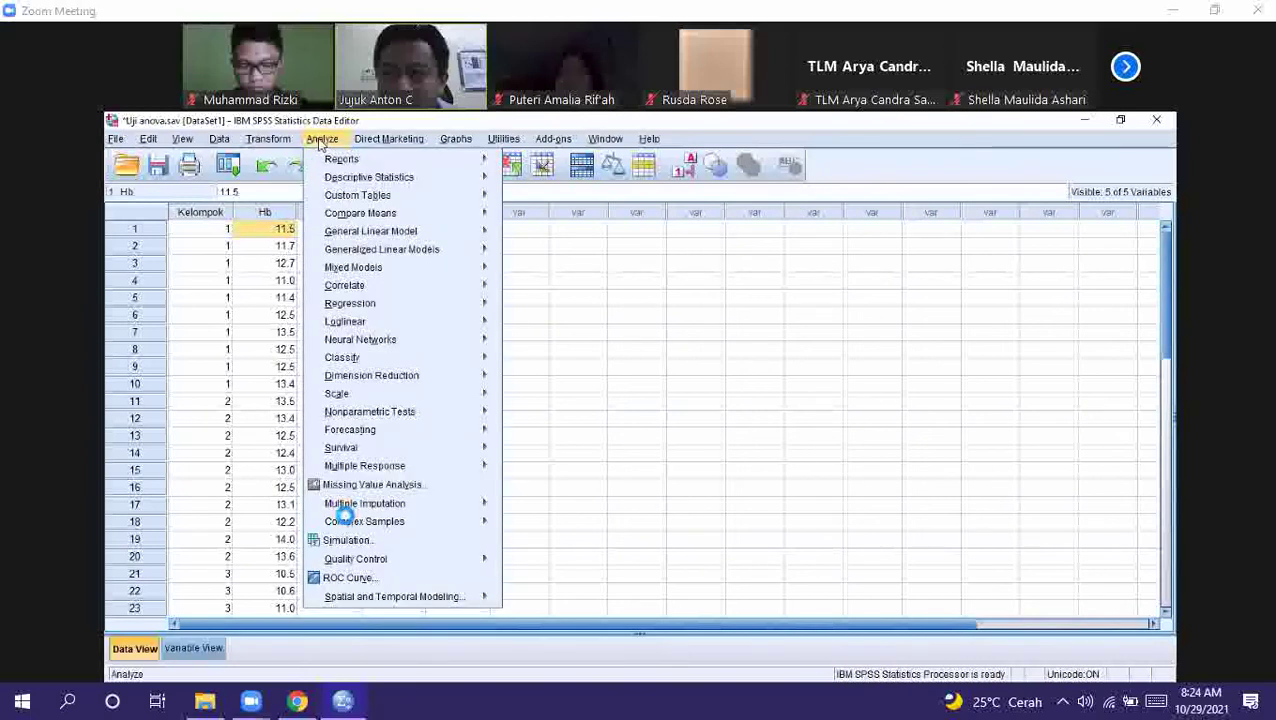
mouse_move(330, 180)
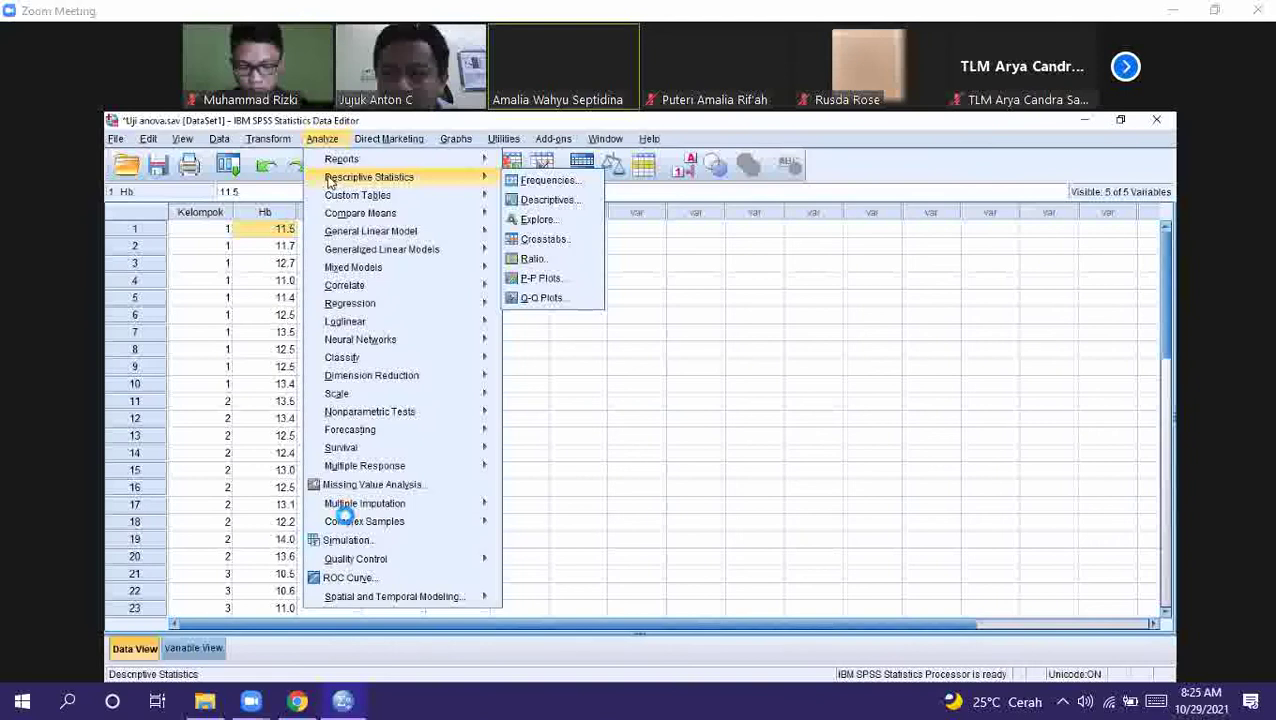
click(535, 220)
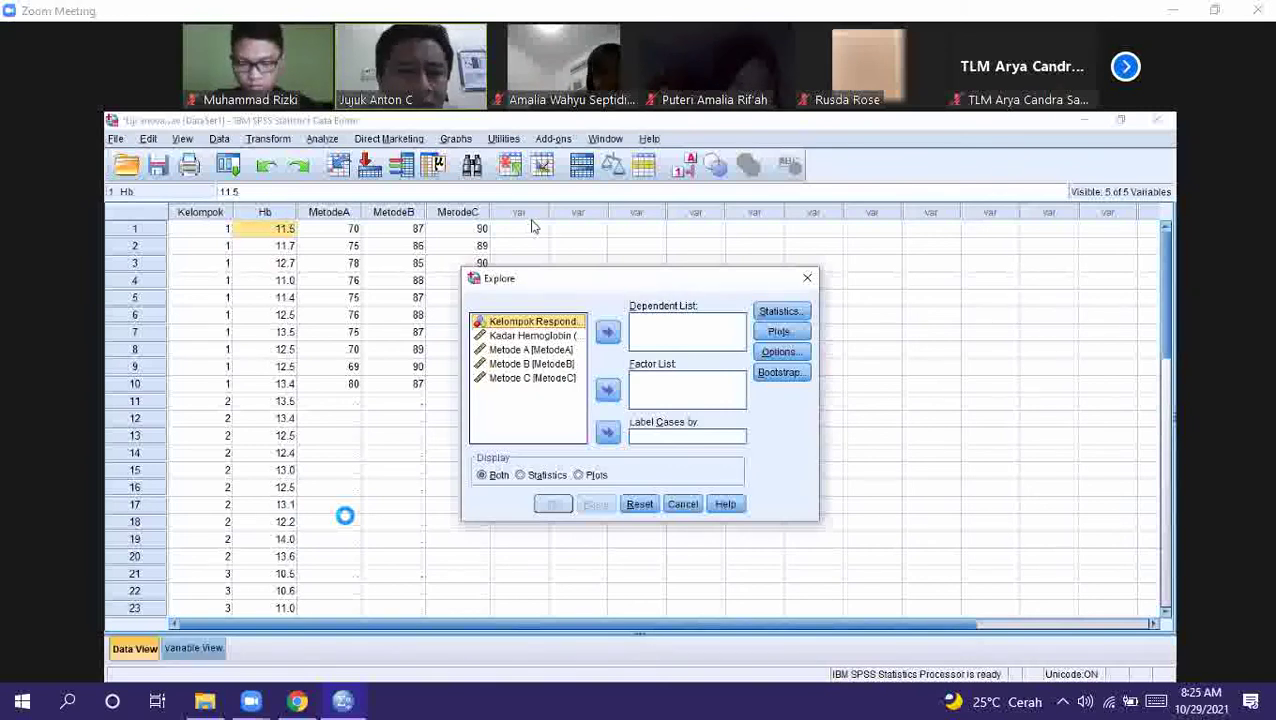
double_click(553, 337)
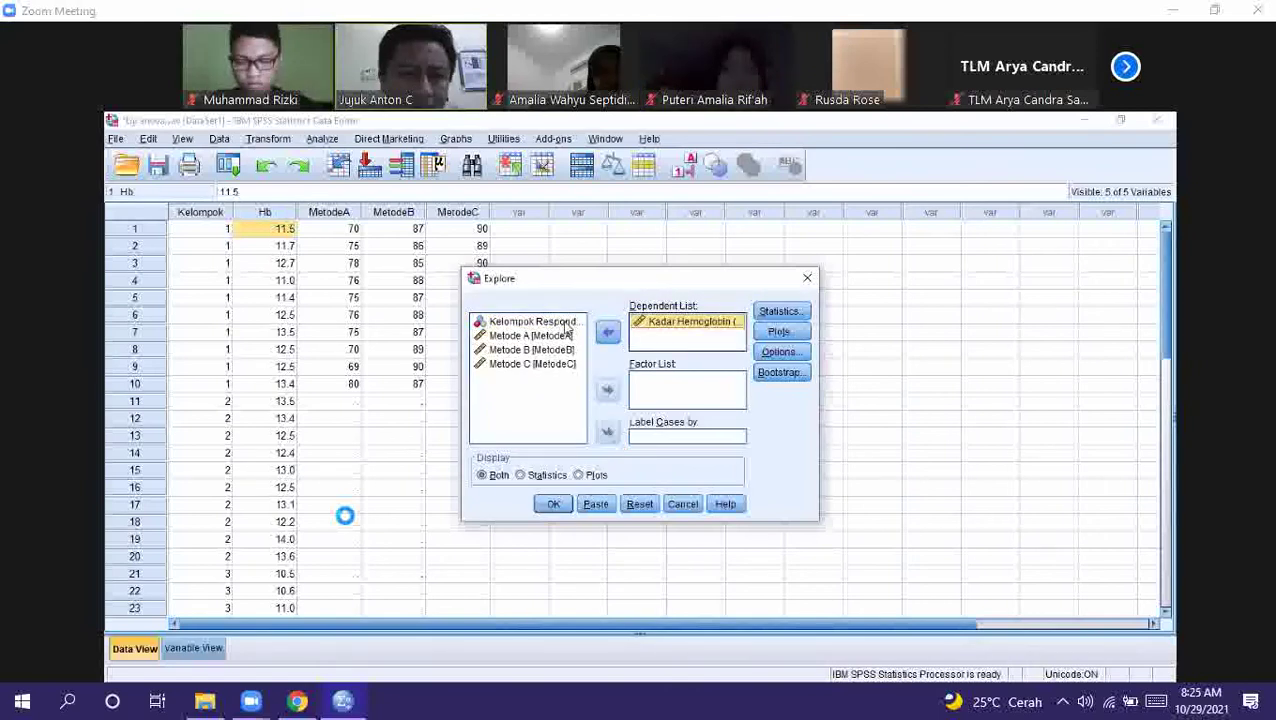
click(566, 324)
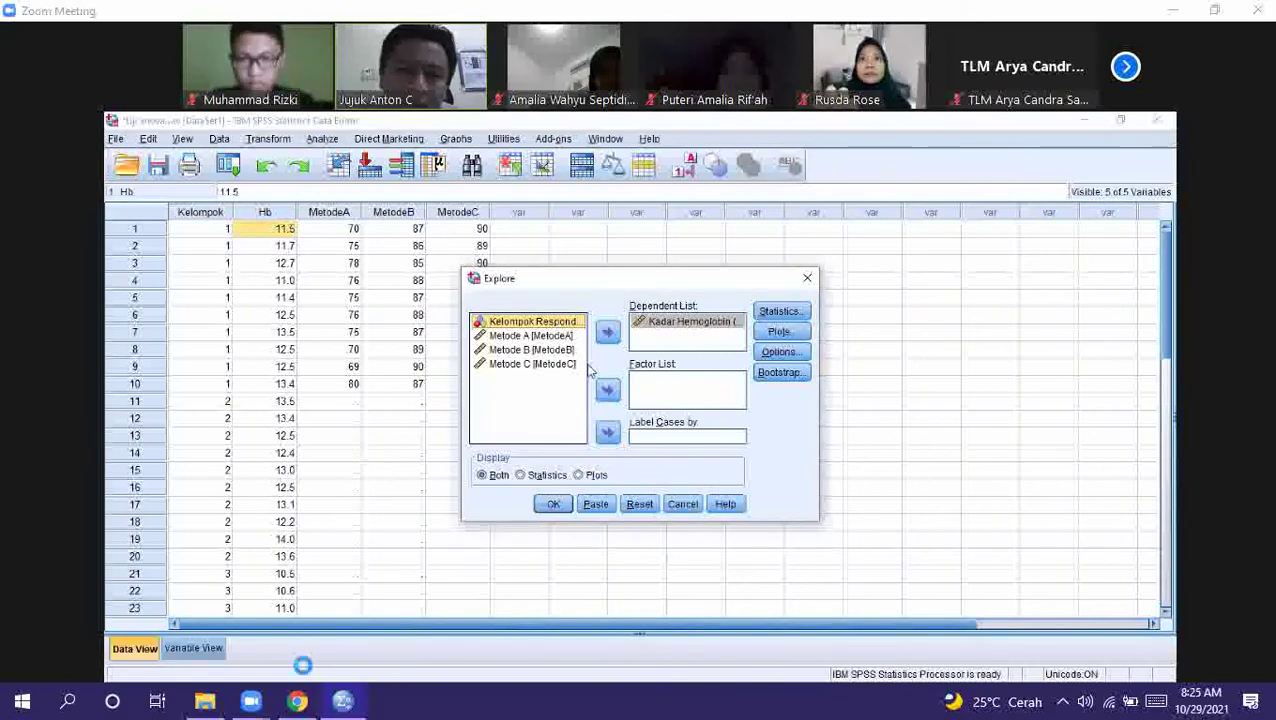
click(606, 389)
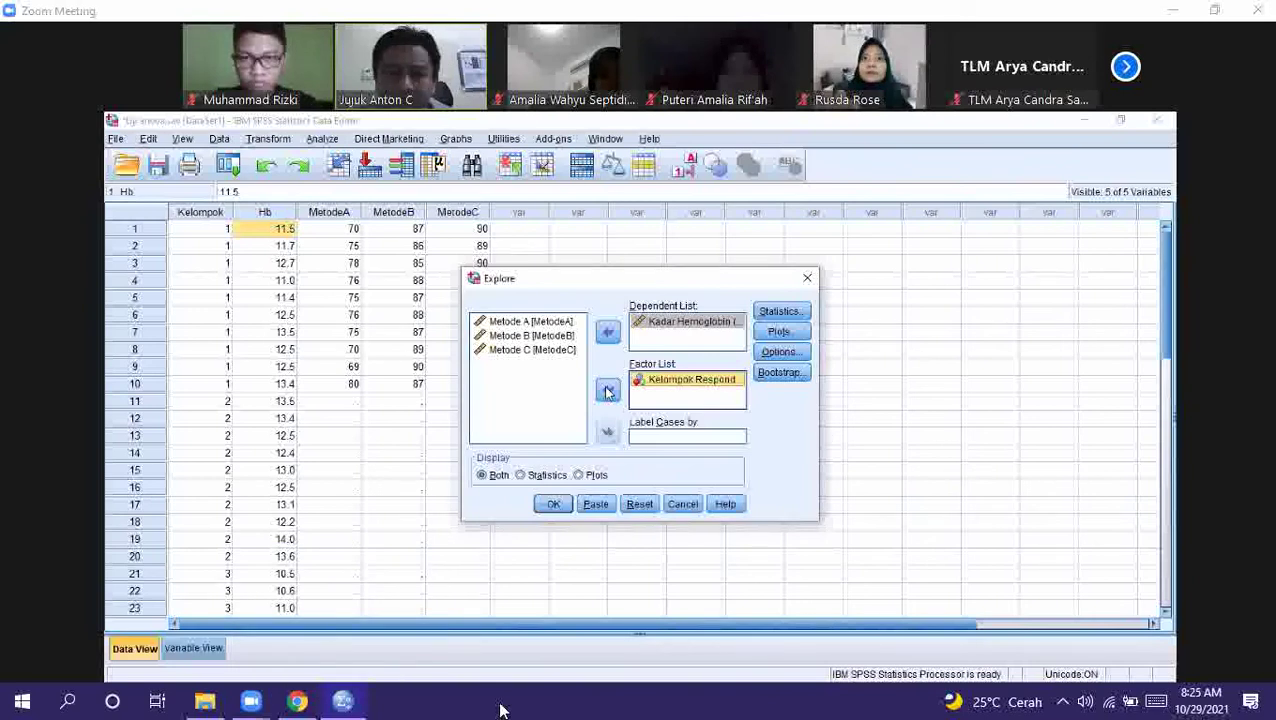
Review the Explore statistics settings, then enable normality plots with tests and the Levene test with power estimation in the plot settings
mouse_move(350, 708)
click(781, 312)
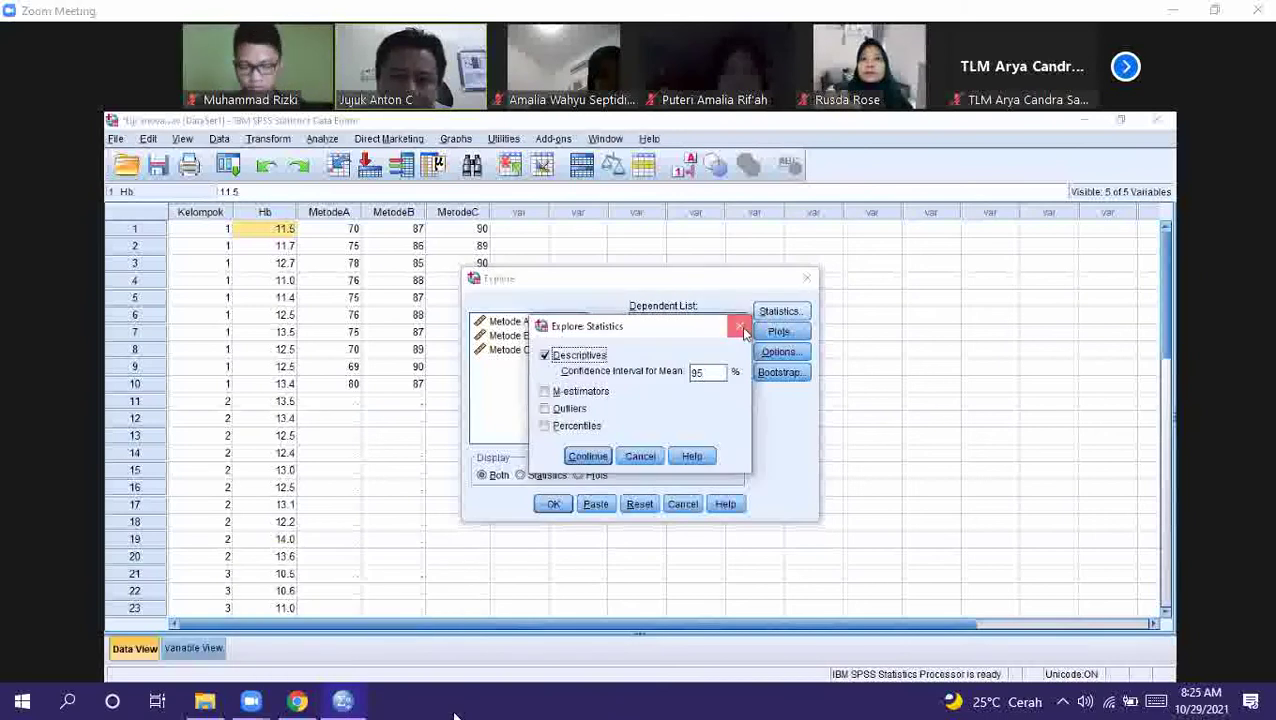
click(740, 329)
click(778, 333)
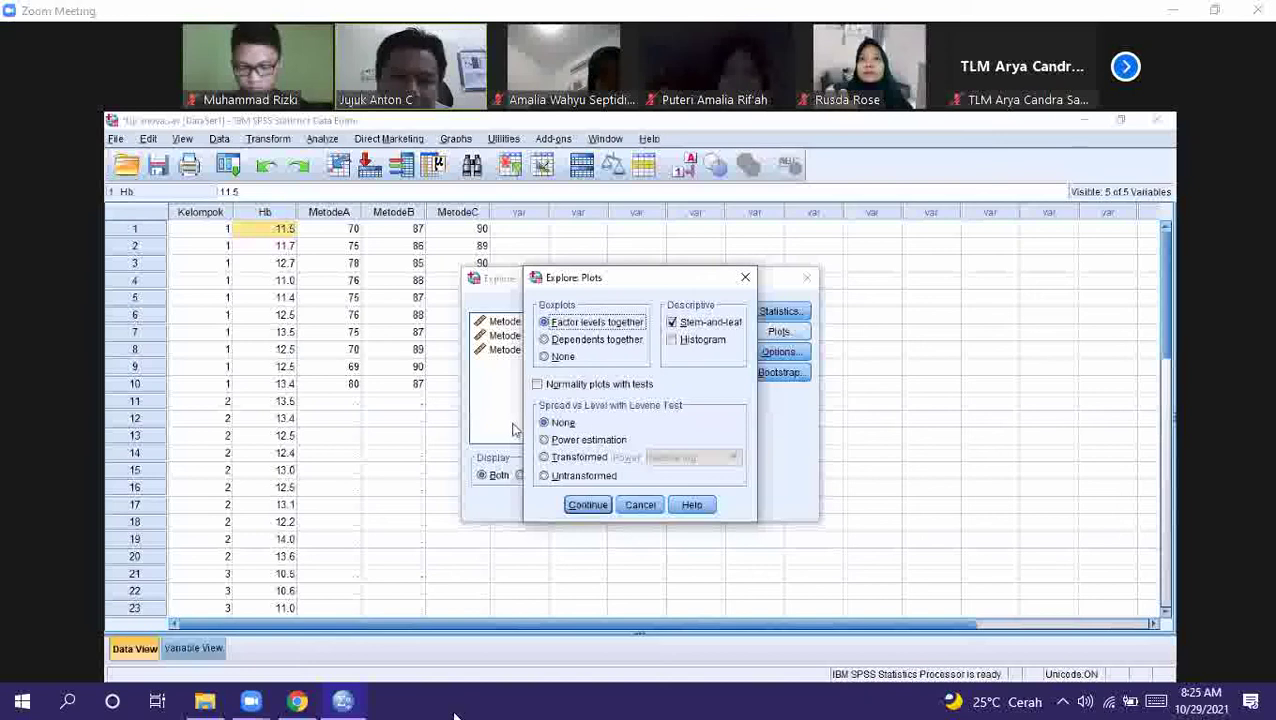
click(538, 385)
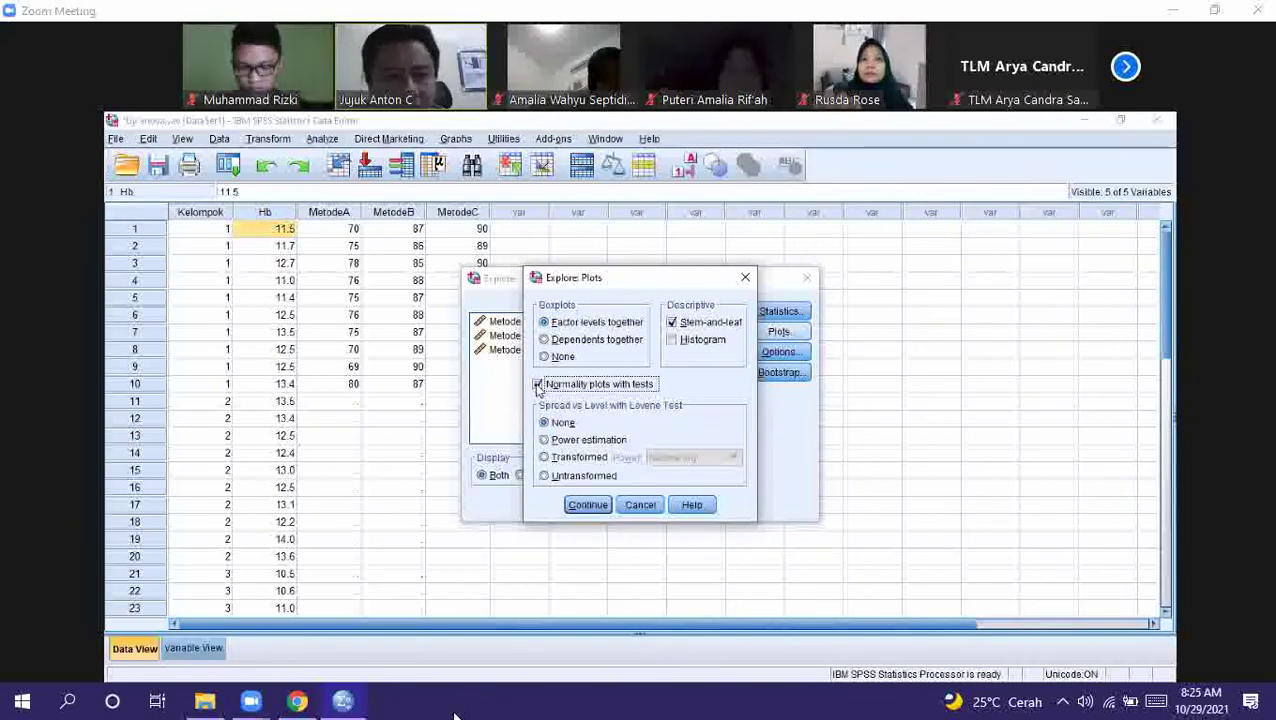
click(545, 441)
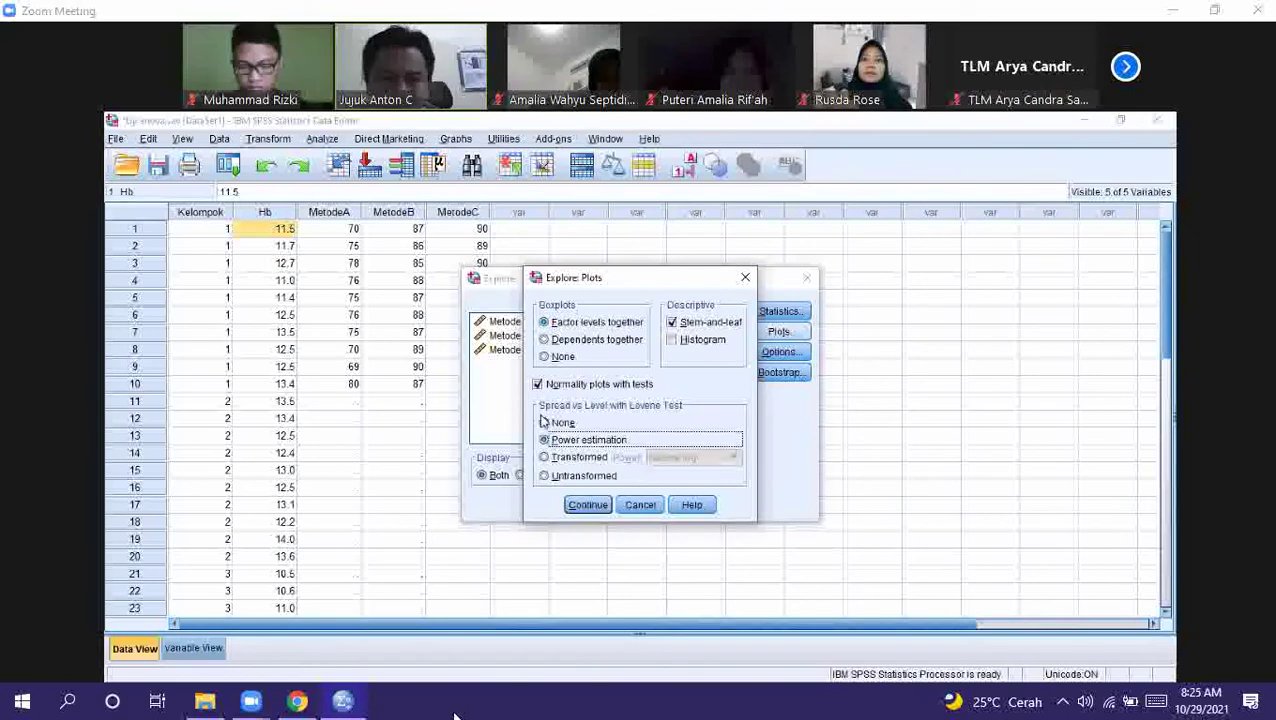
click(590, 510)
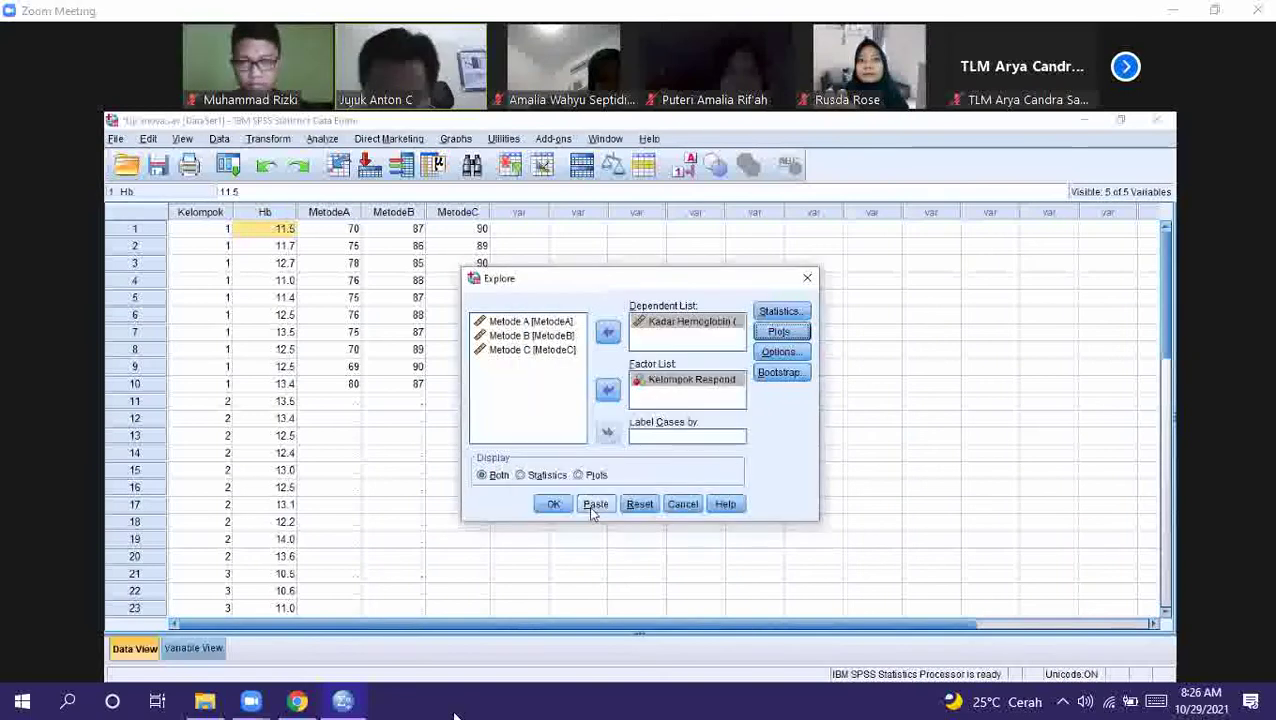
Check the missing-values and bootstrap settings without changing them, then run the Explore analysis
click(778, 352)
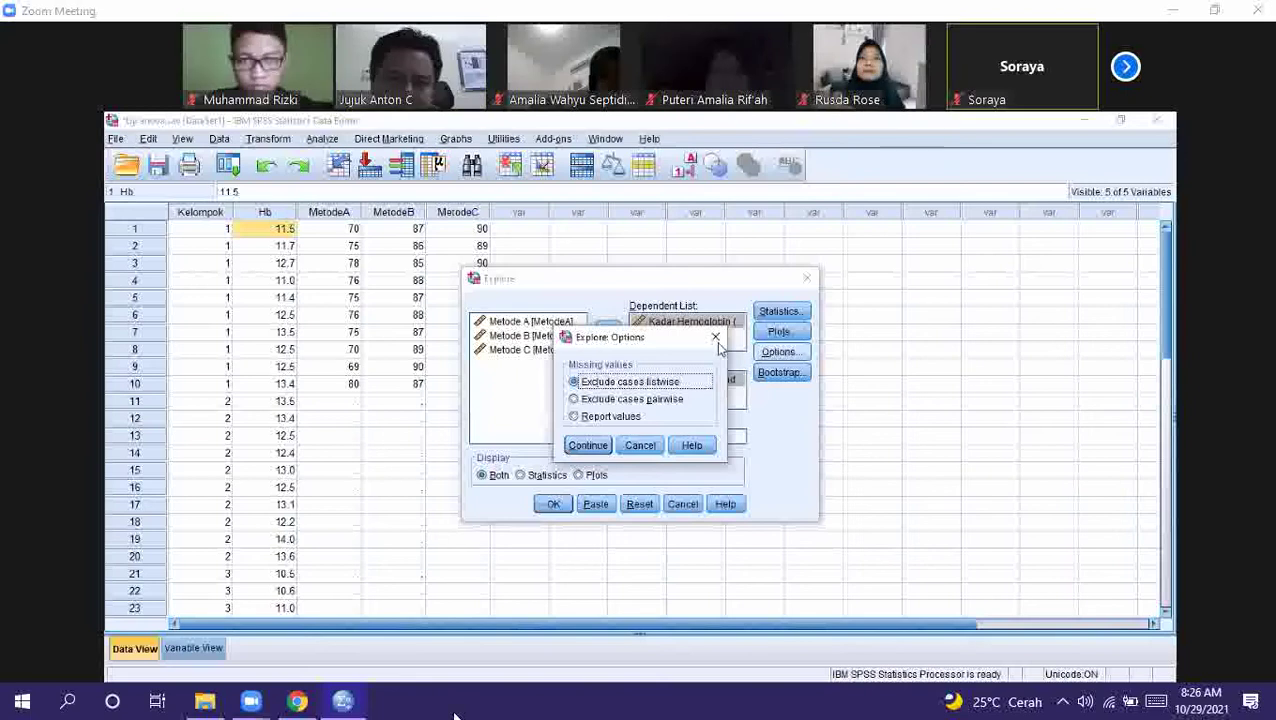
click(712, 341)
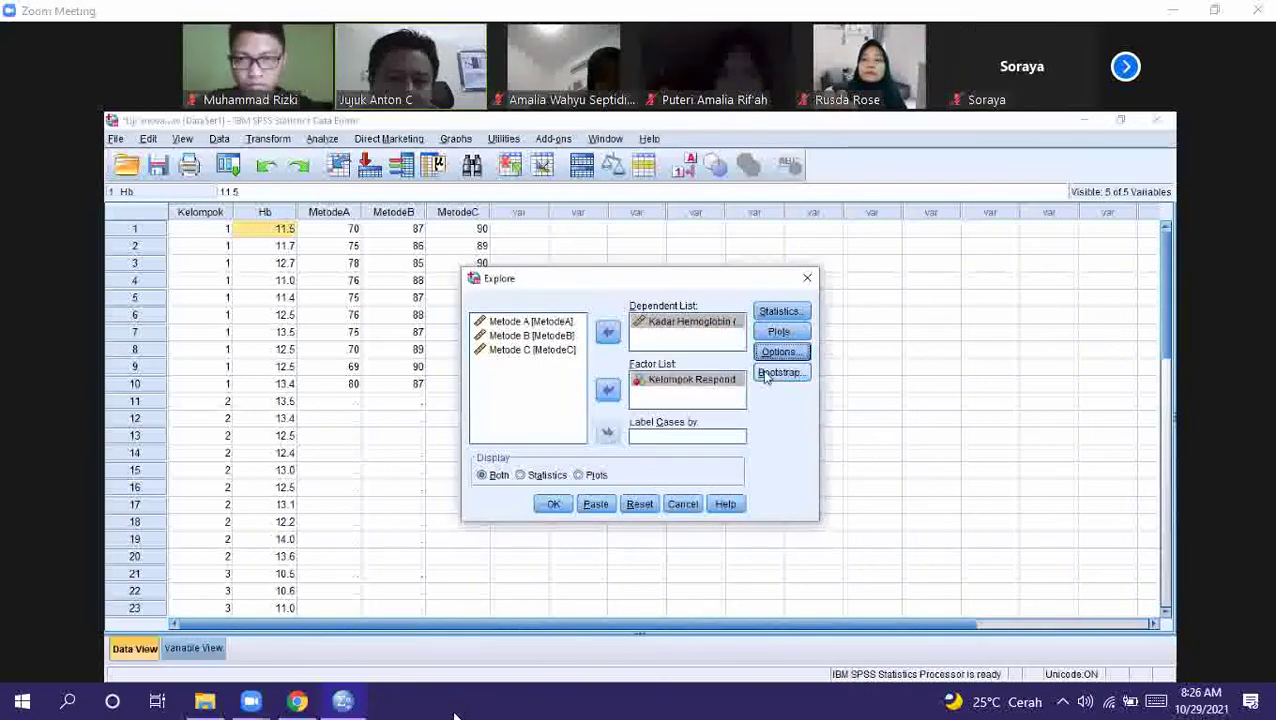
click(765, 374)
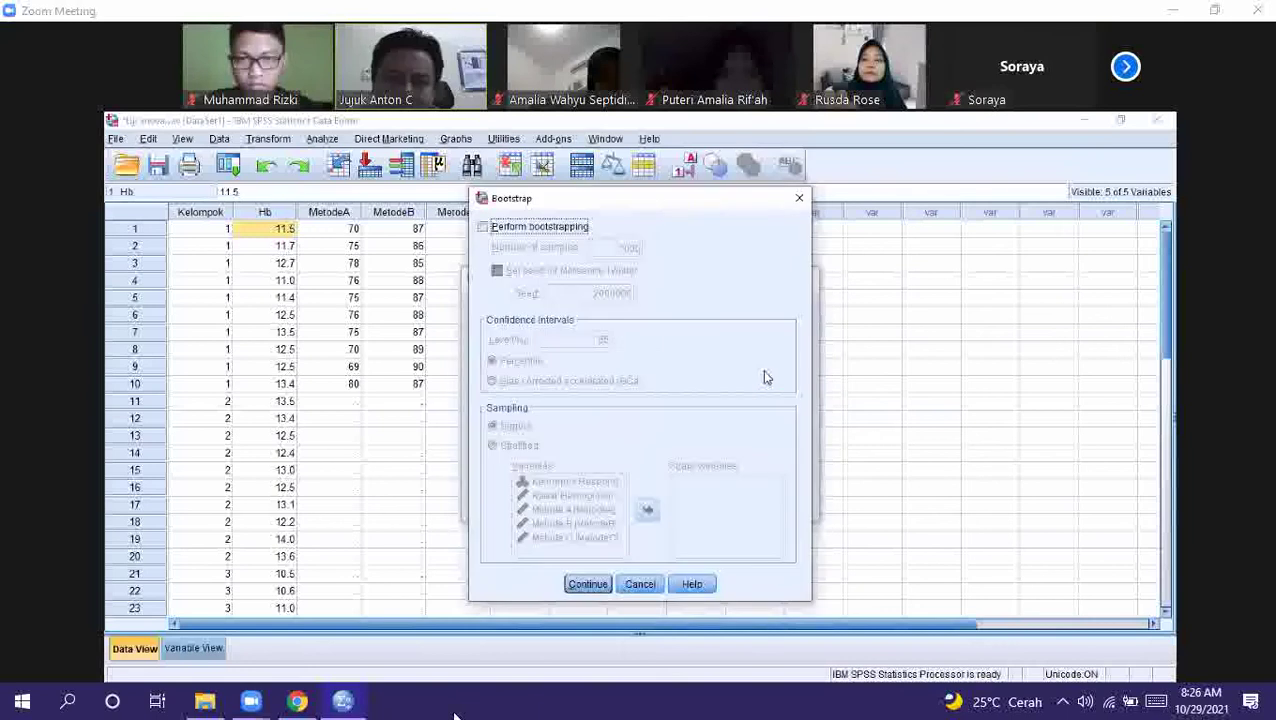
click(797, 196)
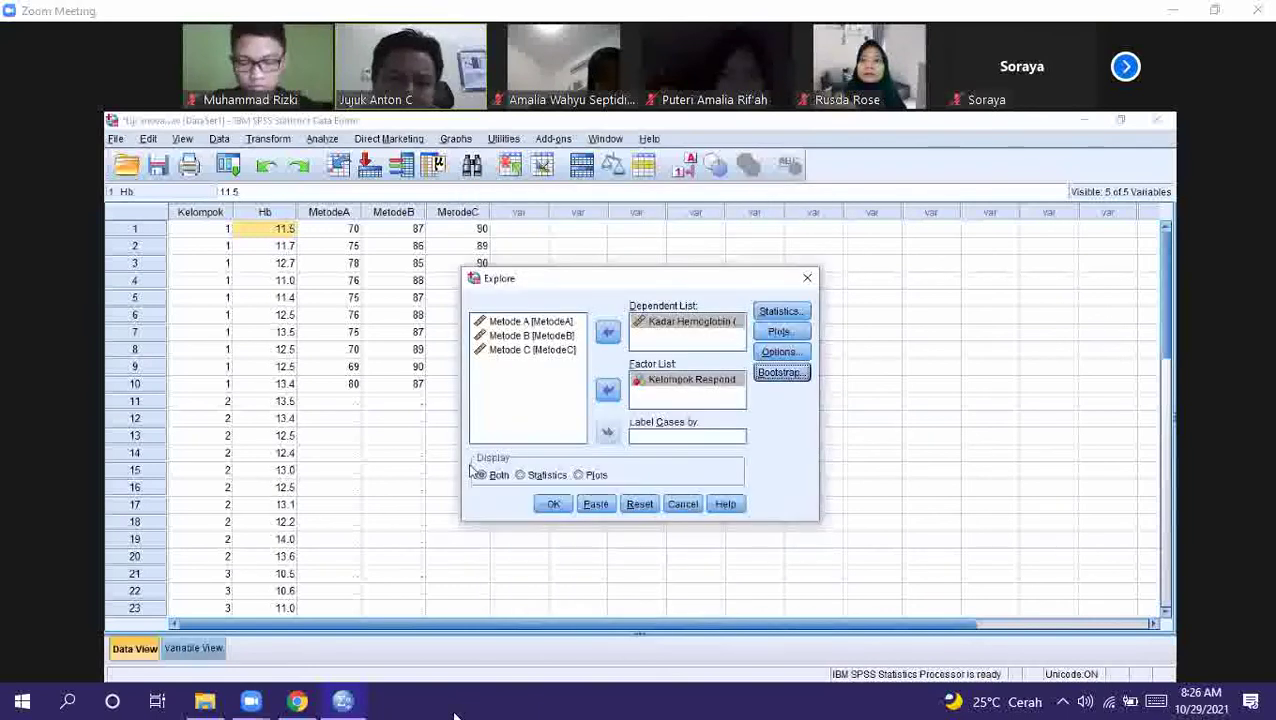
click(554, 505)
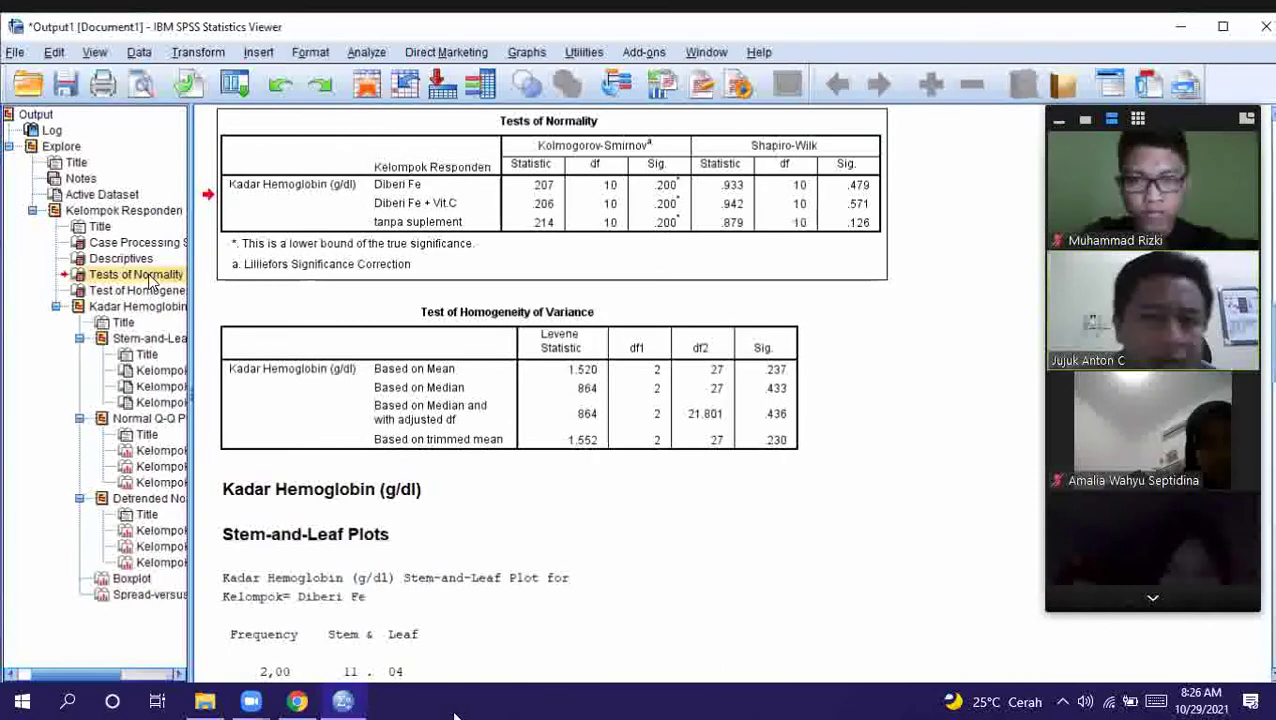
Close the local SPSS Statistics window and return to the shared SPSS output in the Zoom meeting
mouse_move(341, 703)
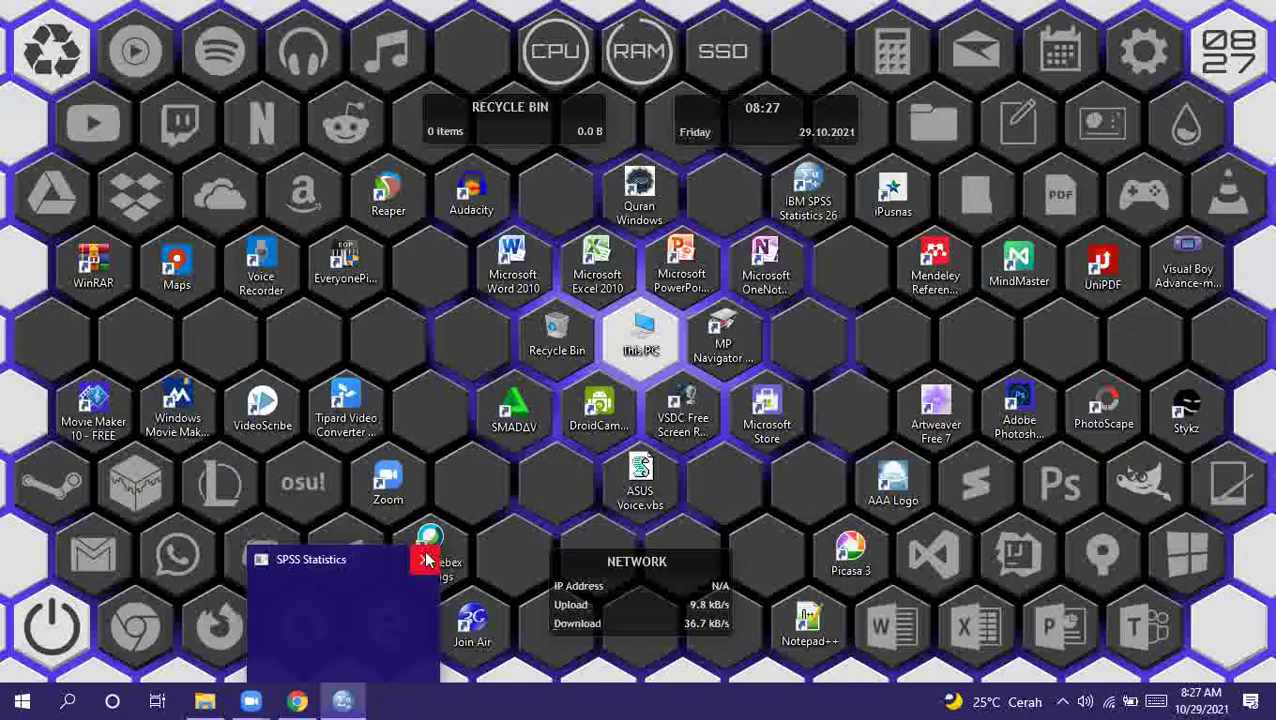
click(425, 560)
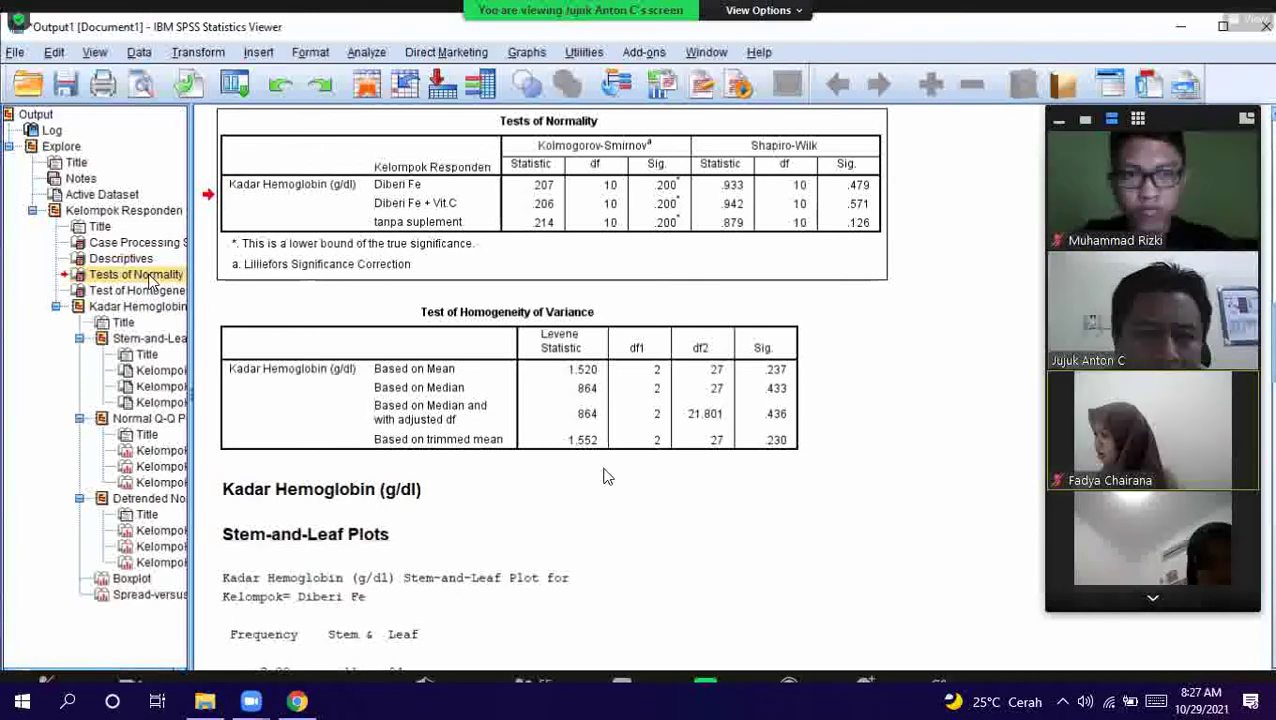
Exit the Zoom meeting's full-screen view and restore its window to half the screen
click(1258, 18)
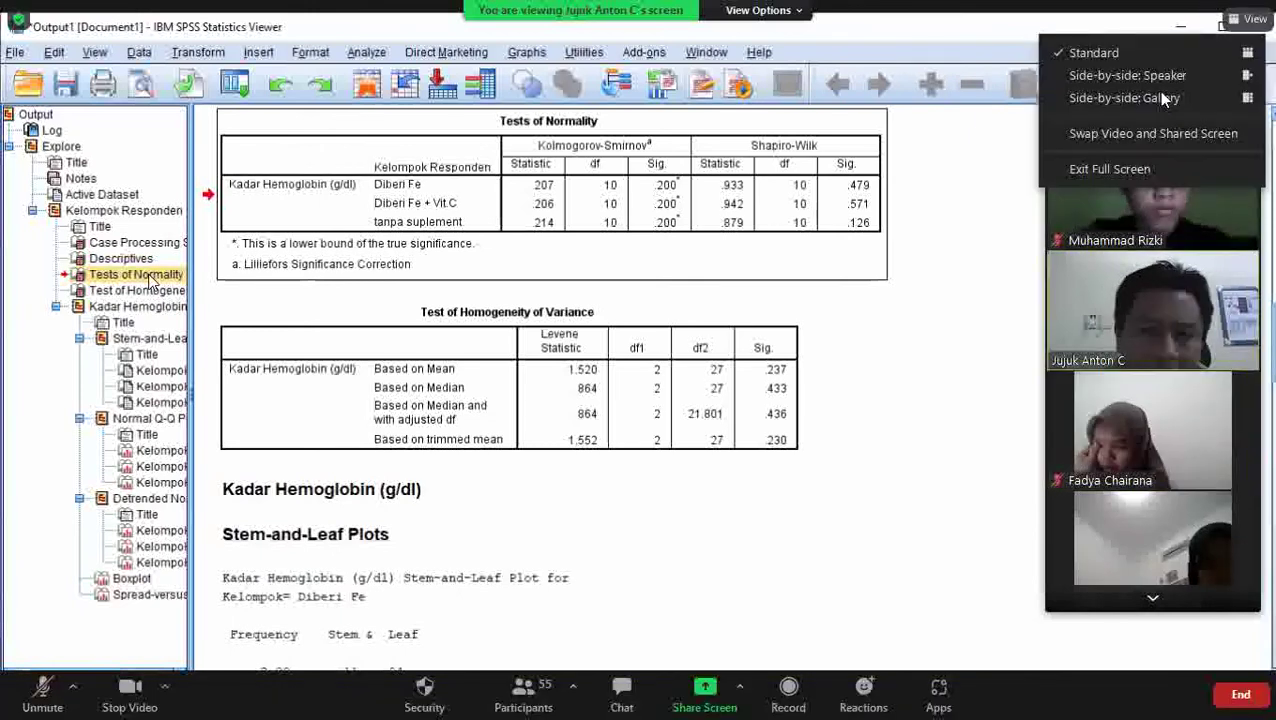
click(1105, 168)
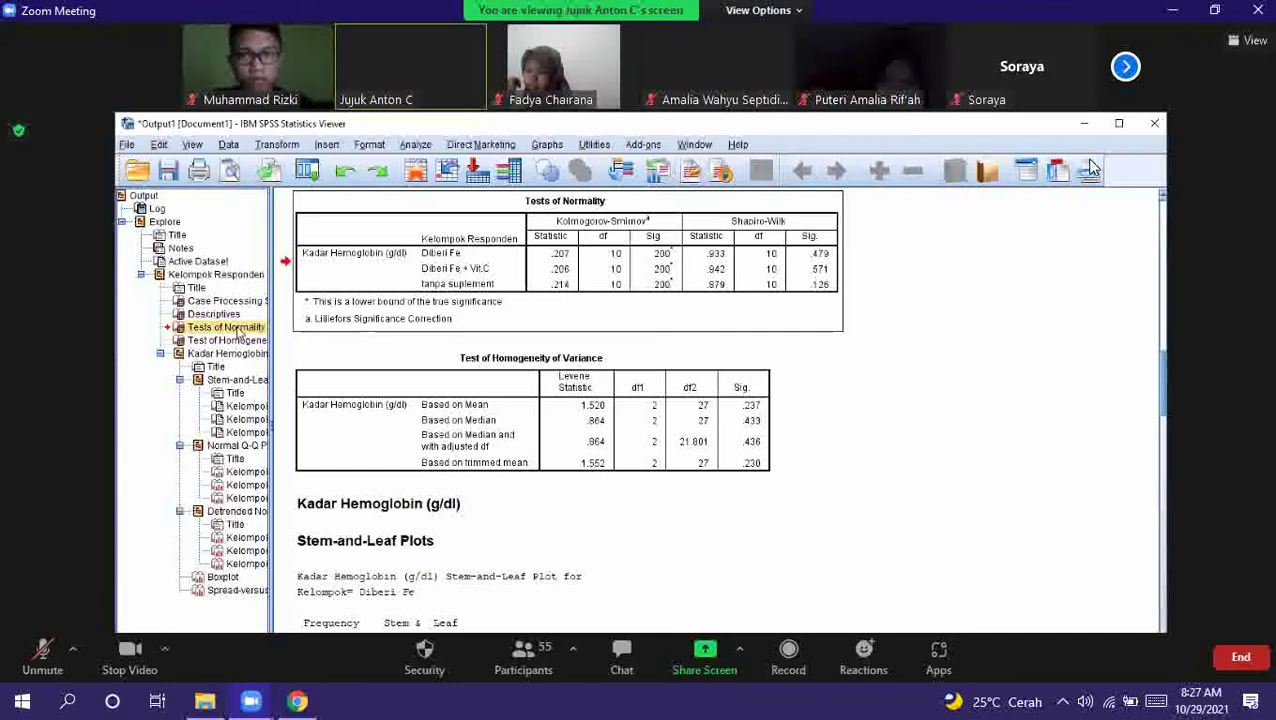
click(1214, 10)
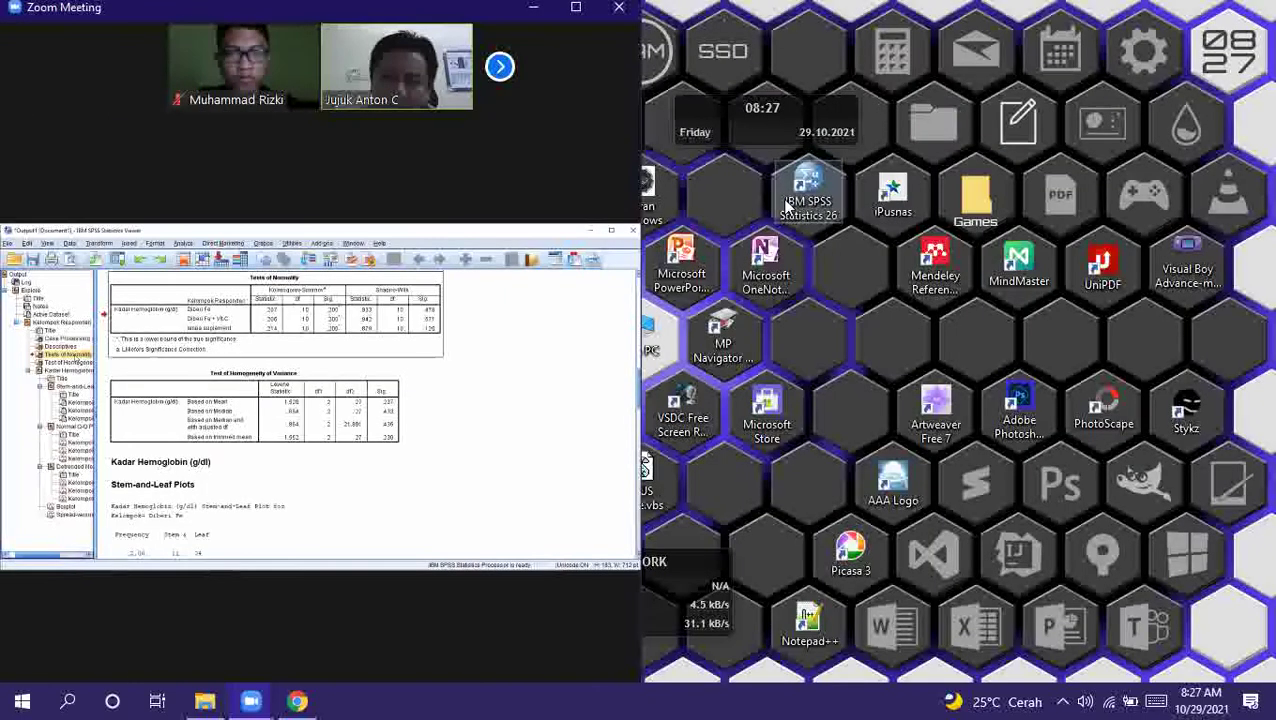
Launch IBM SPSS Statistics 26 from the desktop, refresh the desktop, and maximize the Zoom meeting window again
click(787, 207)
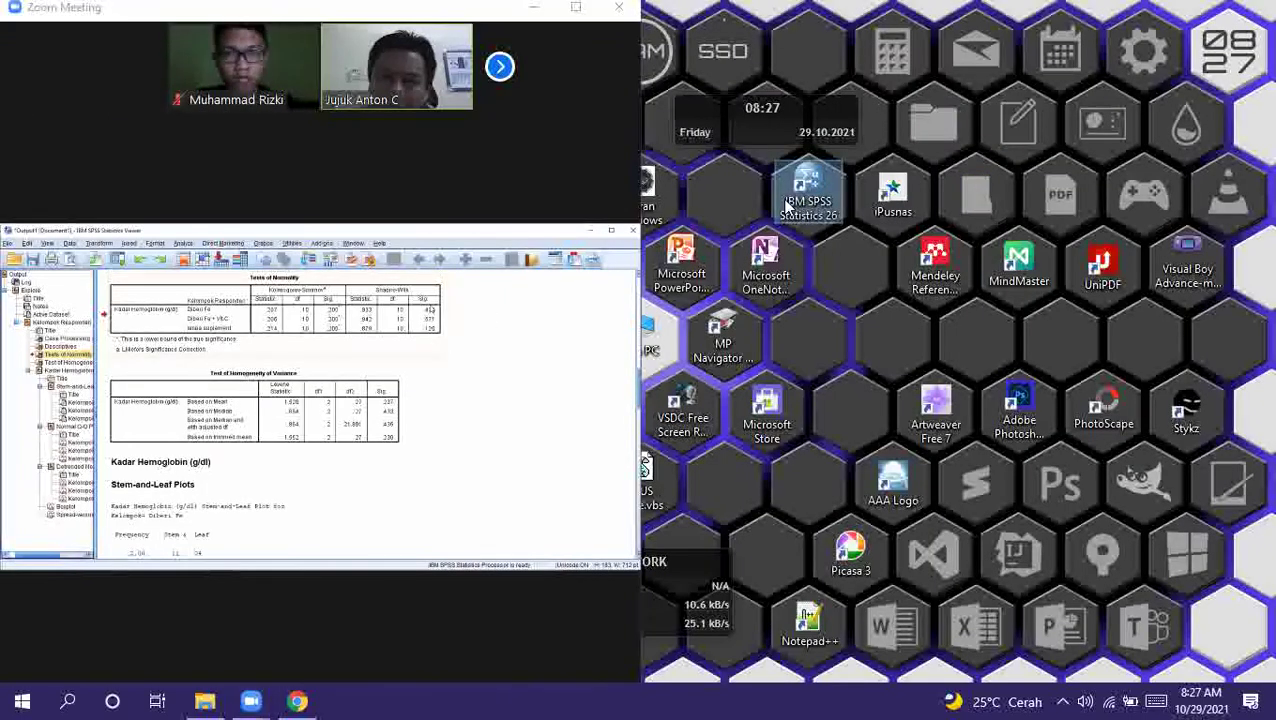
double_click(787, 207)
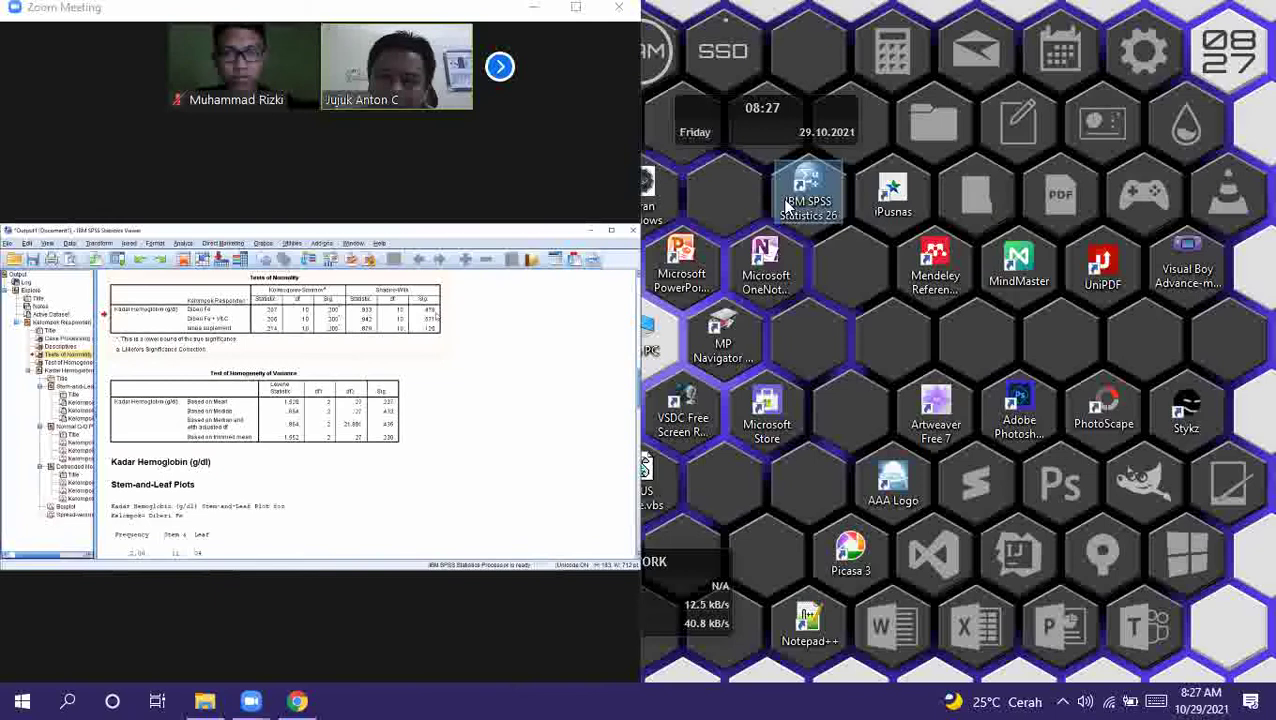
right_click(859, 343)
click(880, 391)
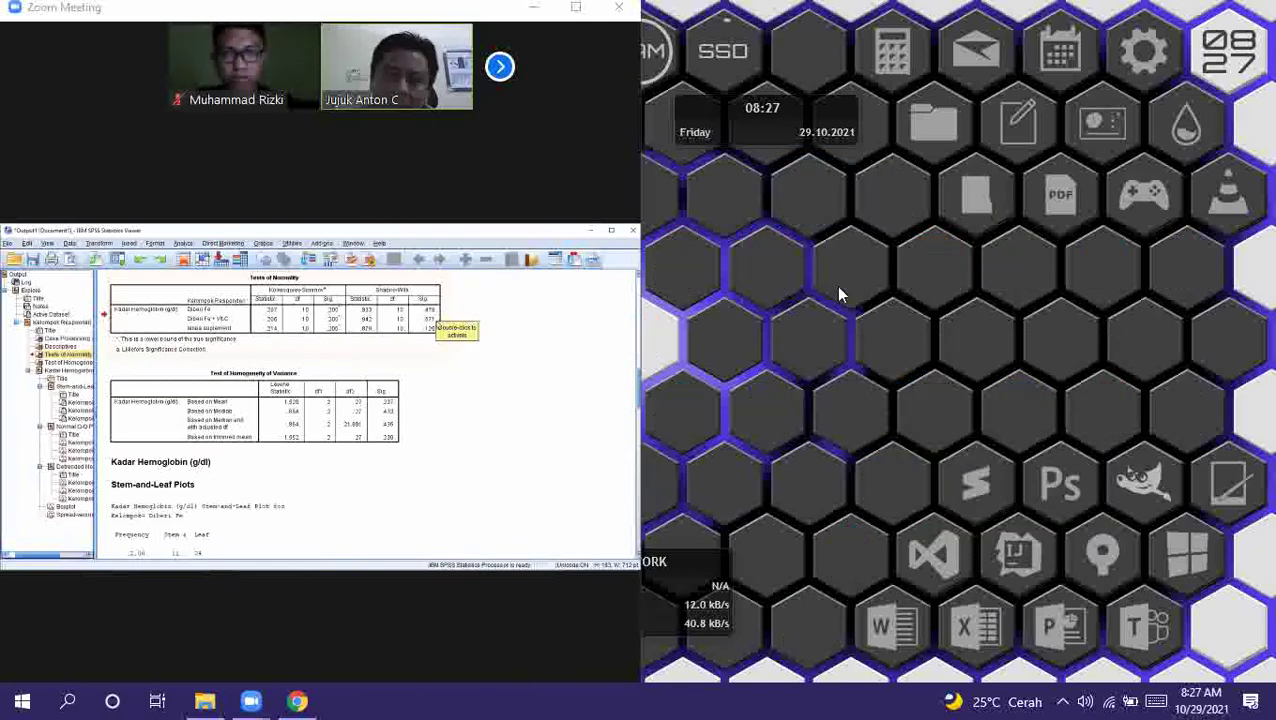
click(584, 6)
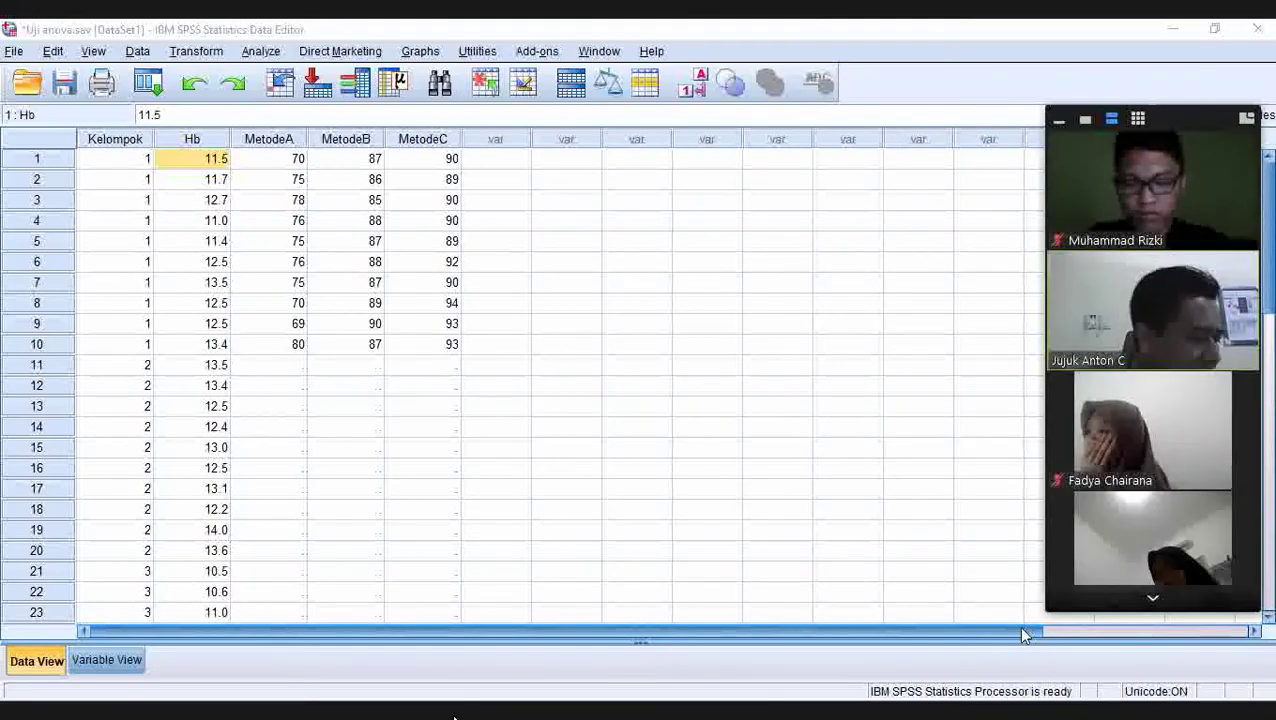
Start a One-Way ANOVA from the Compare Means analyses and take the Zoom meeting out of full screen
click(261, 52)
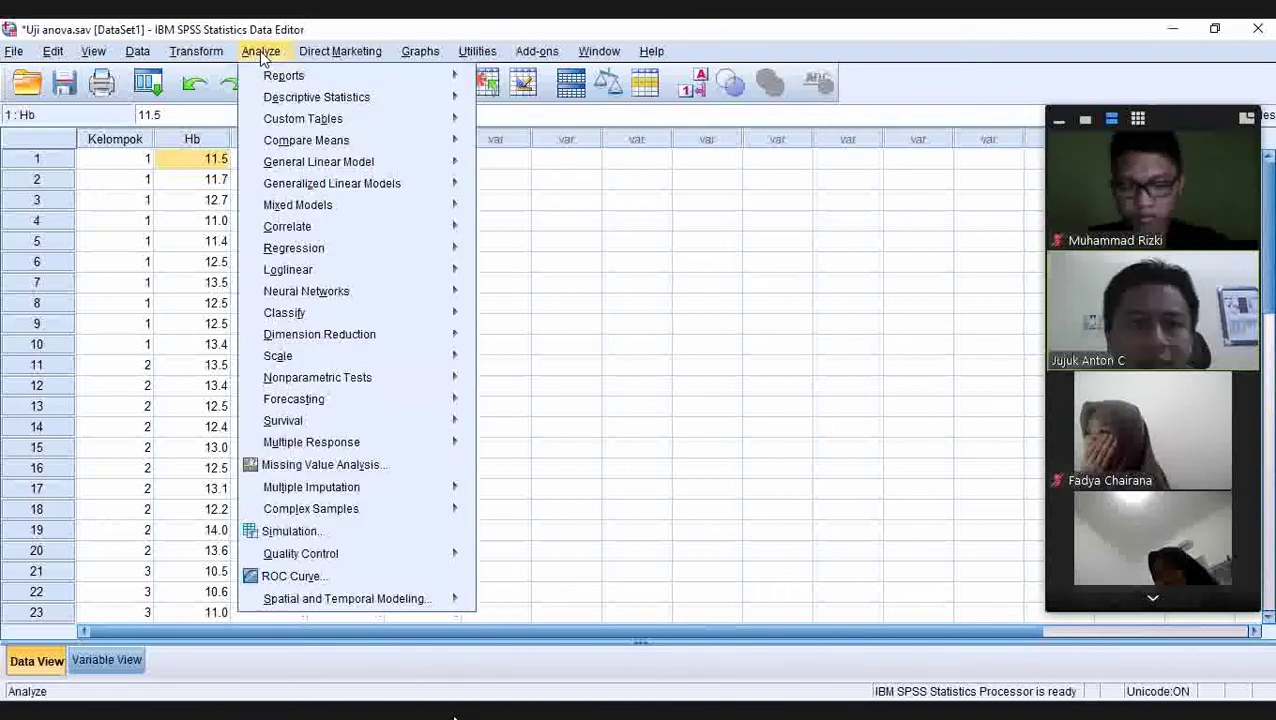
mouse_move(314, 147)
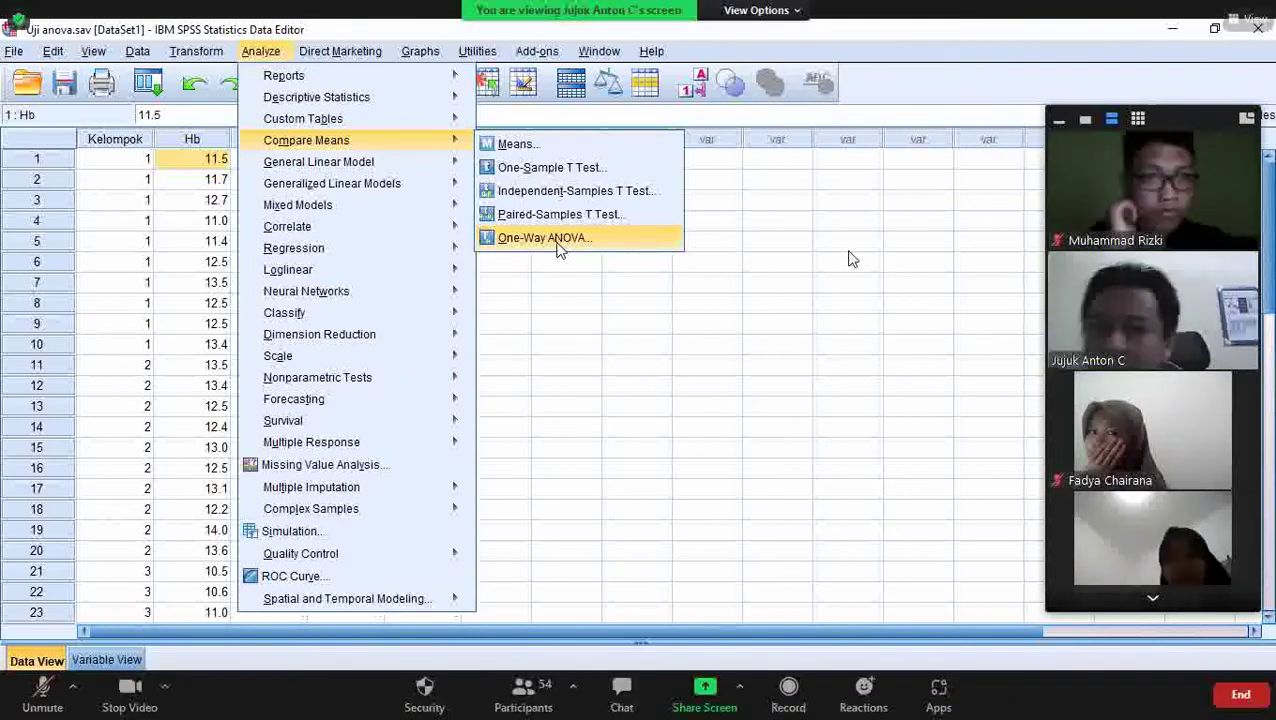
click(1246, 21)
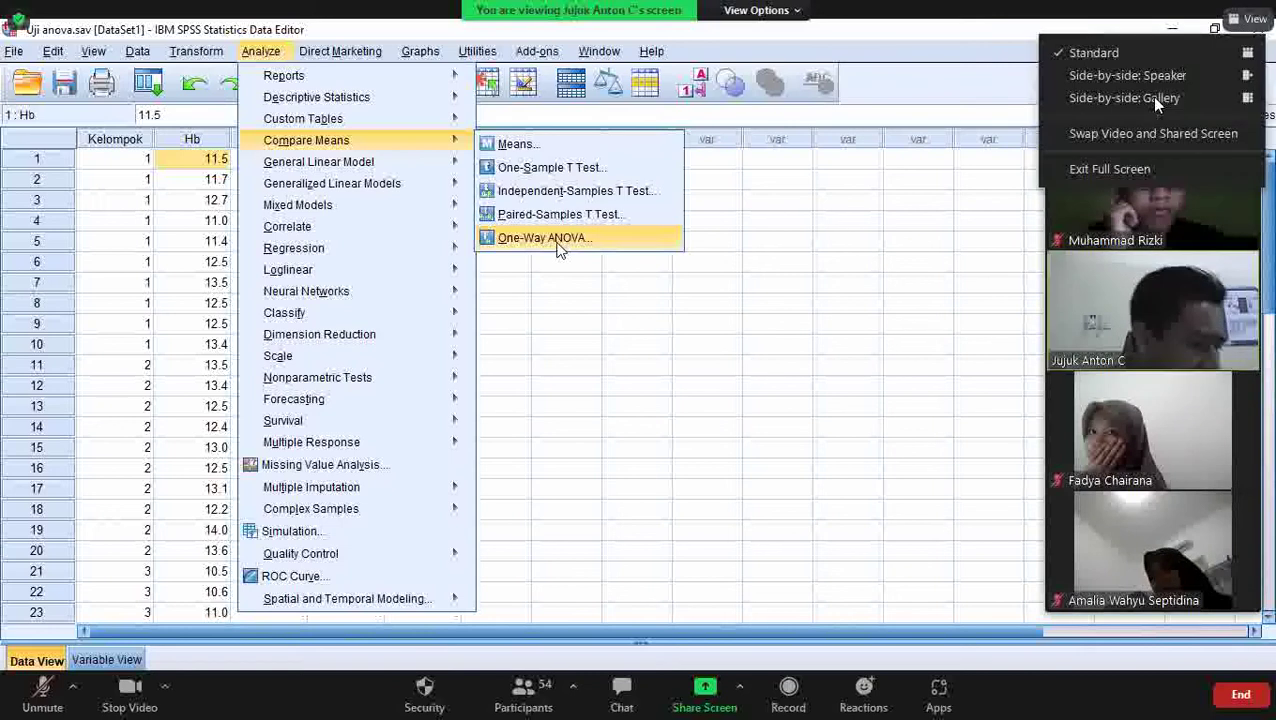
click(1104, 170)
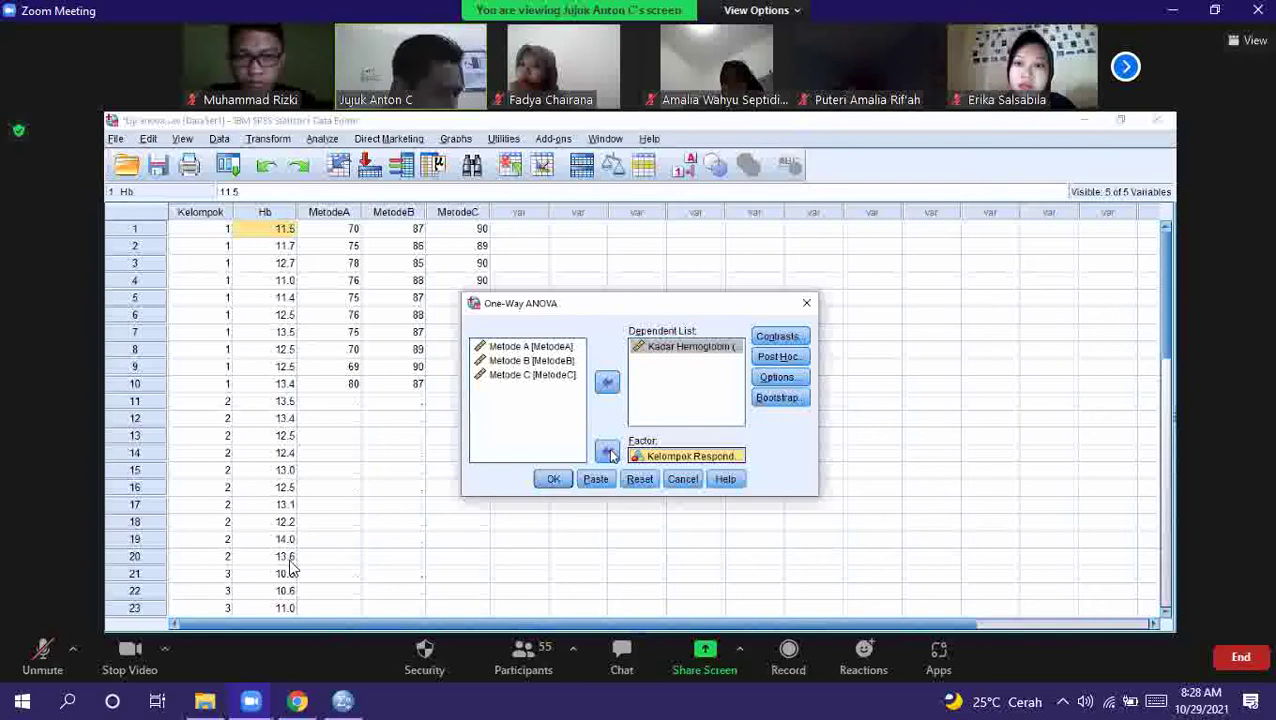
Enable Descriptive and Homogeneity of variance test in the One-Way ANOVA options, then open the post hoc multiple comparisons
click(775, 378)
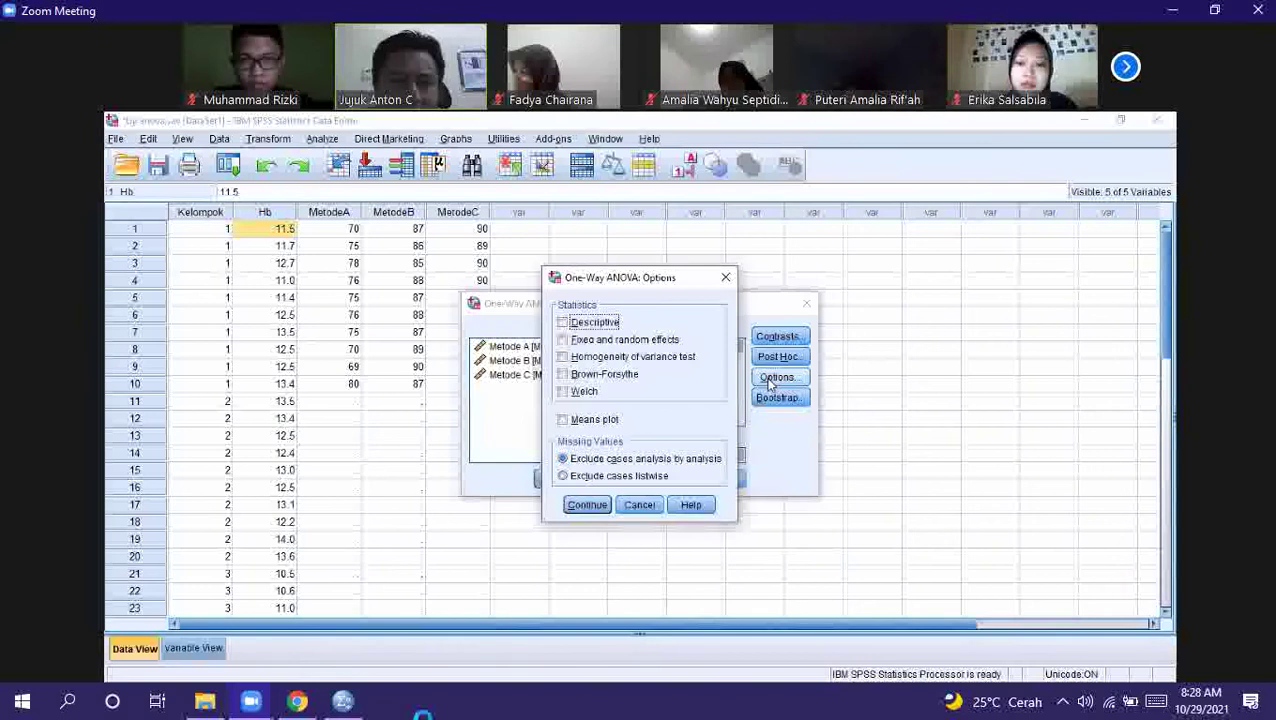
click(564, 324)
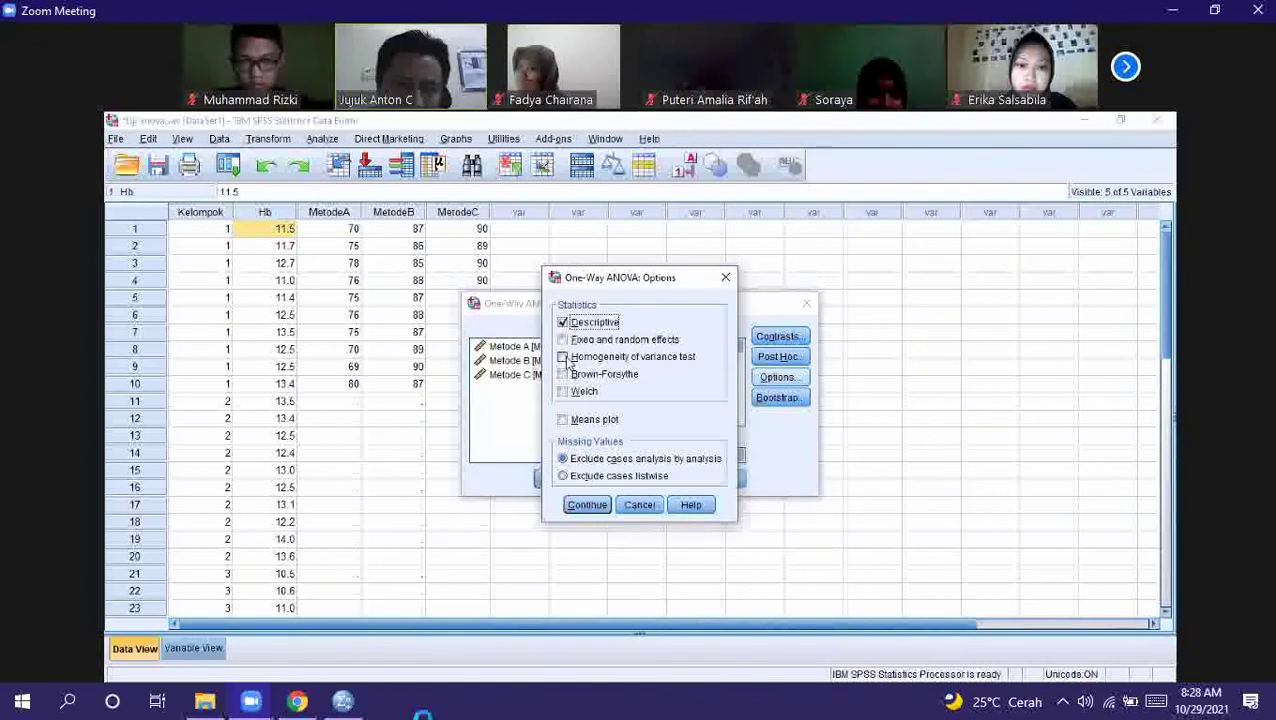
click(561, 363)
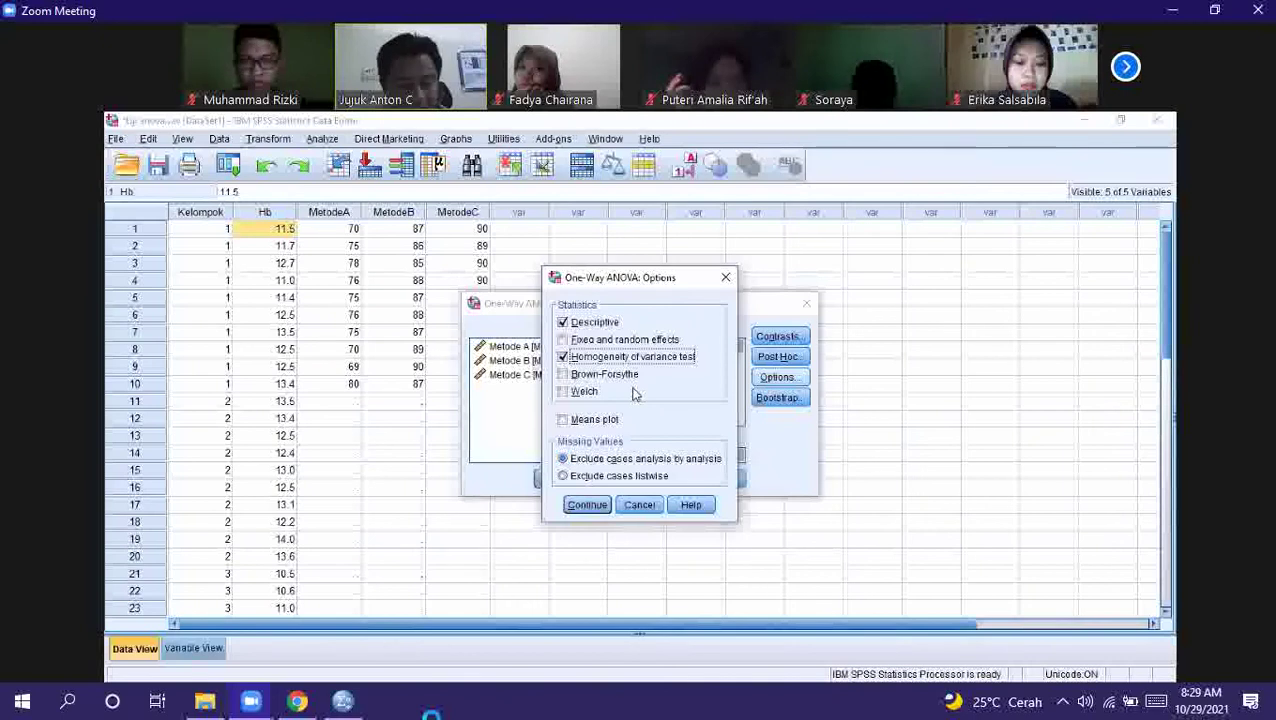
click(590, 504)
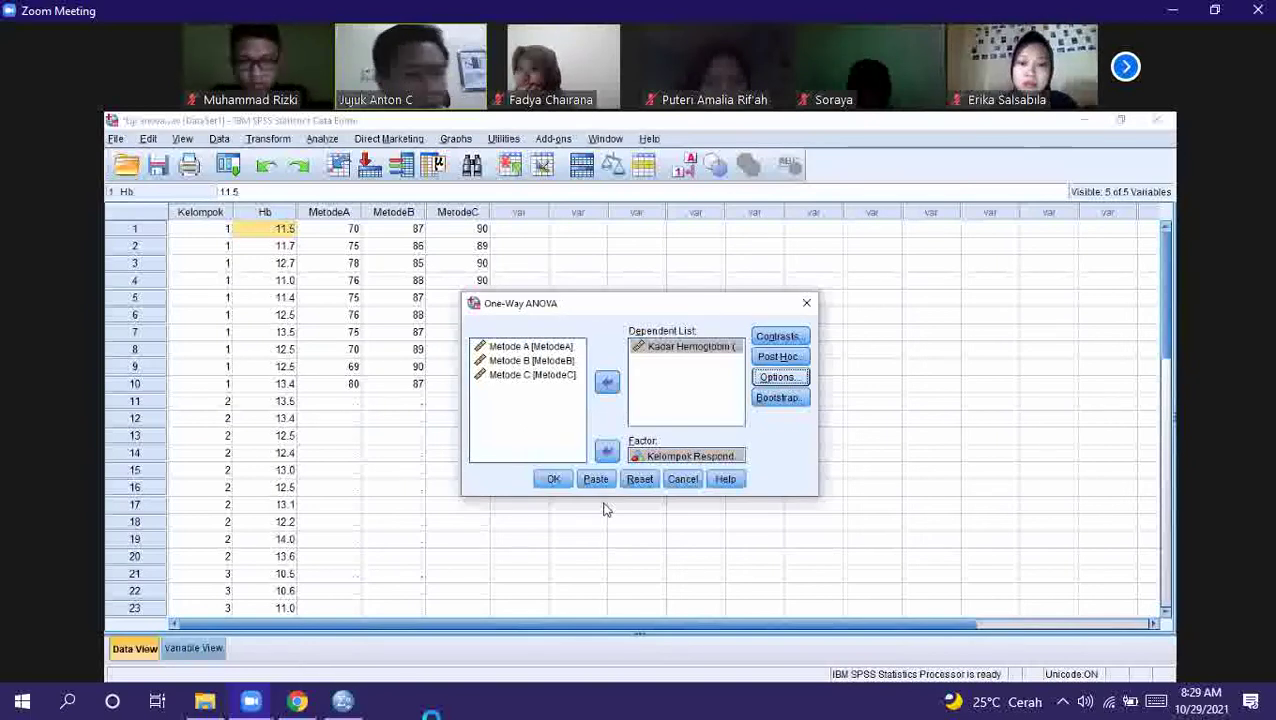
click(777, 356)
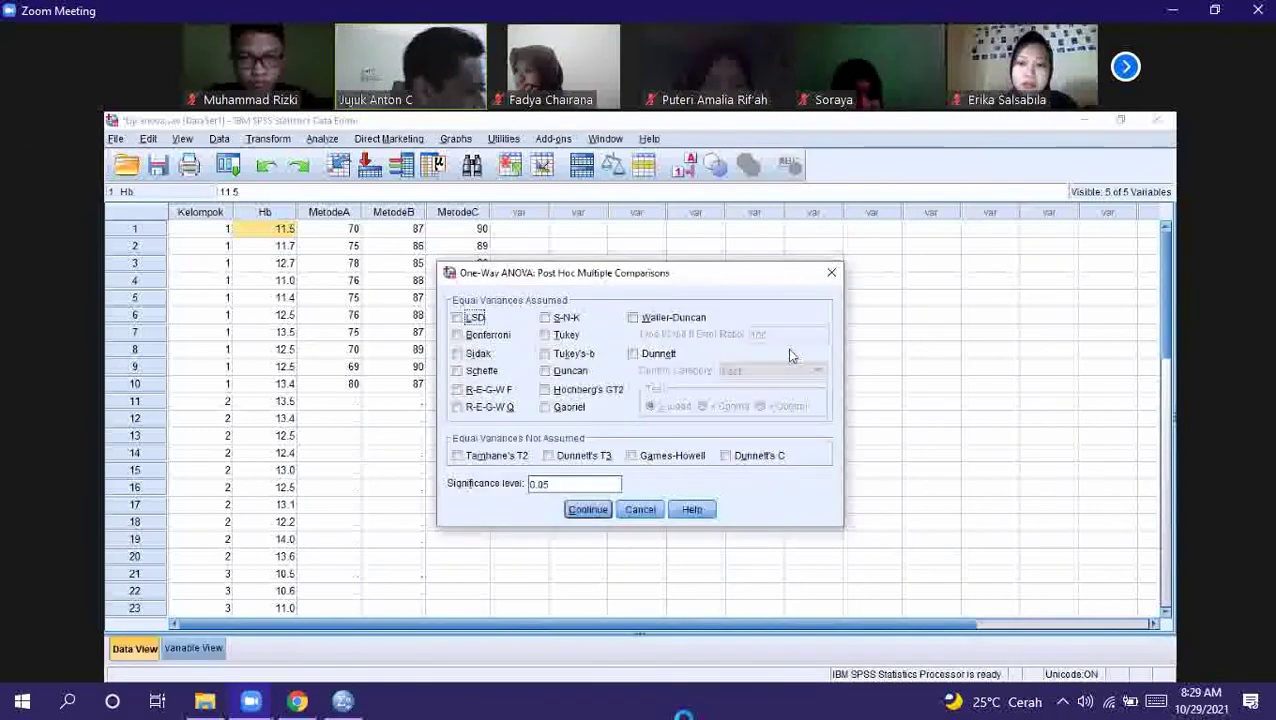
click(1182, 12)
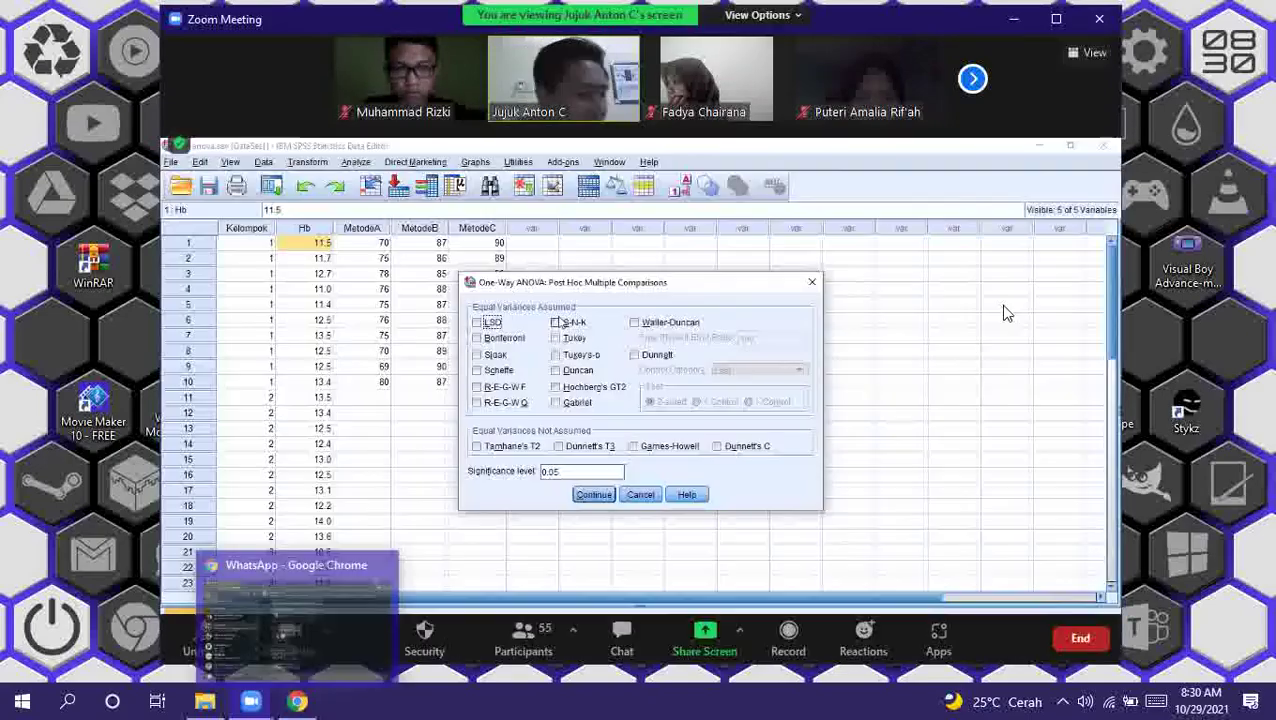
click(1056, 19)
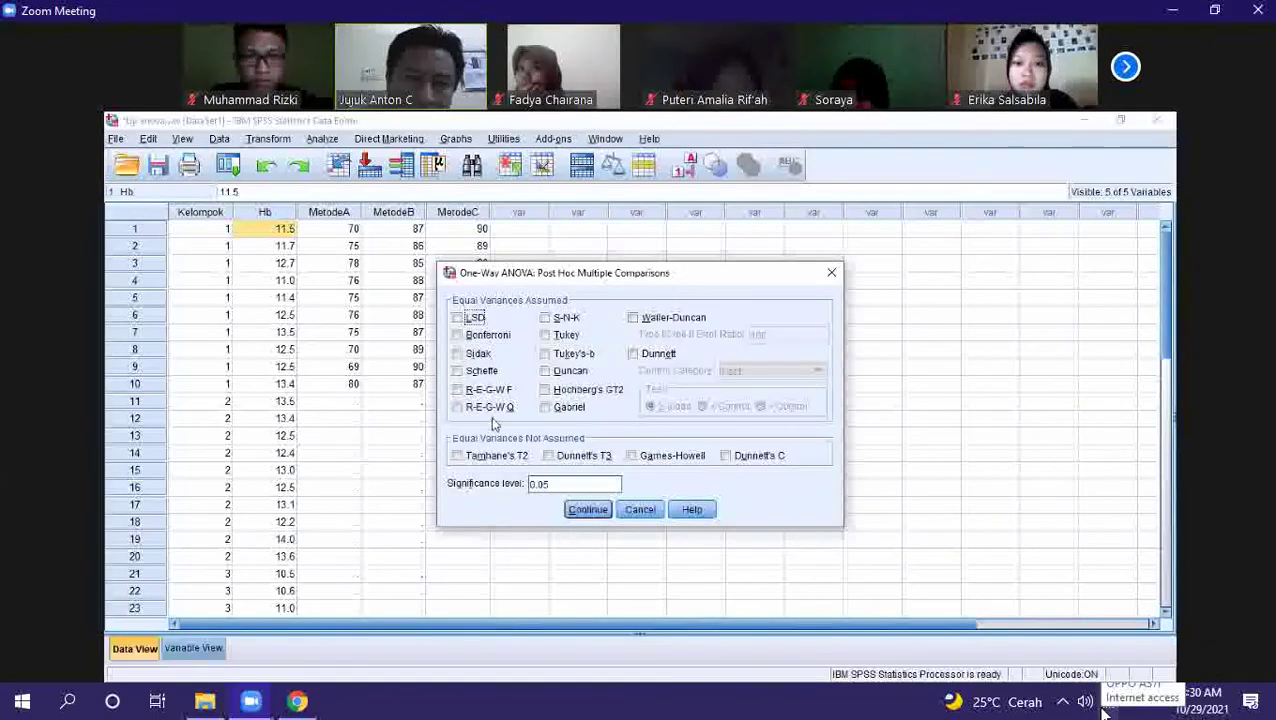
click(1071, 706)
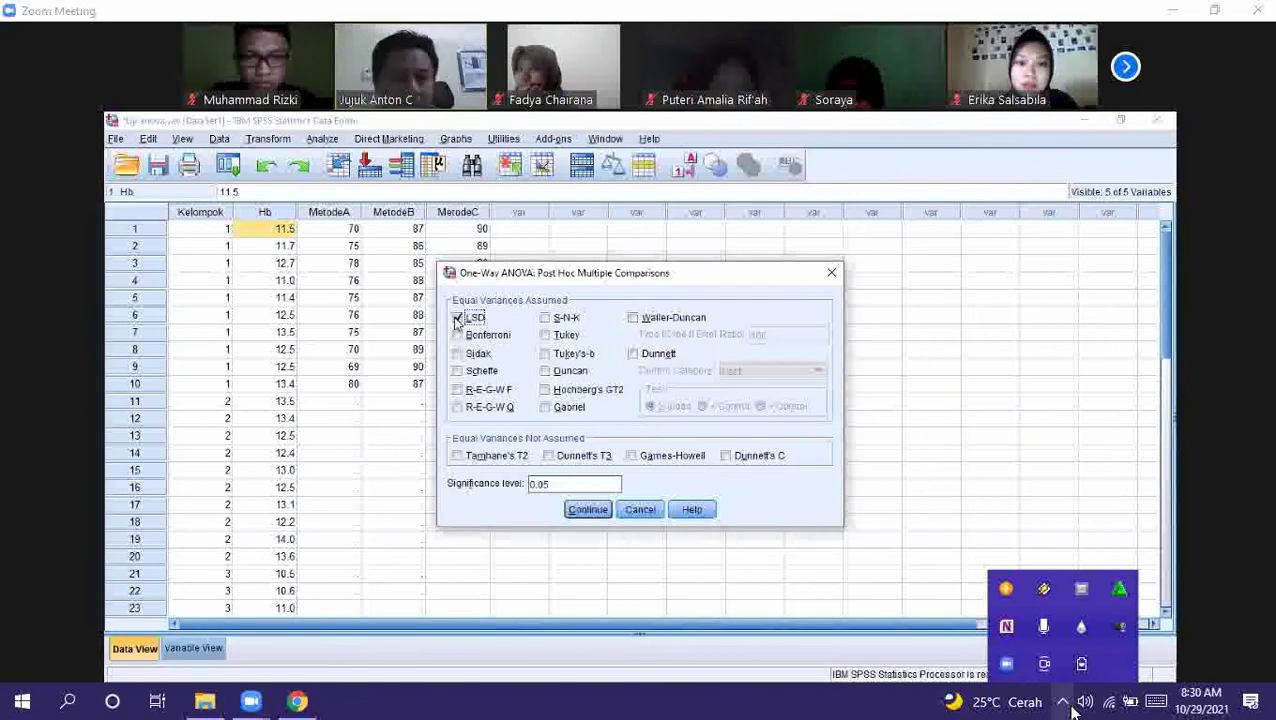
click(692, 712)
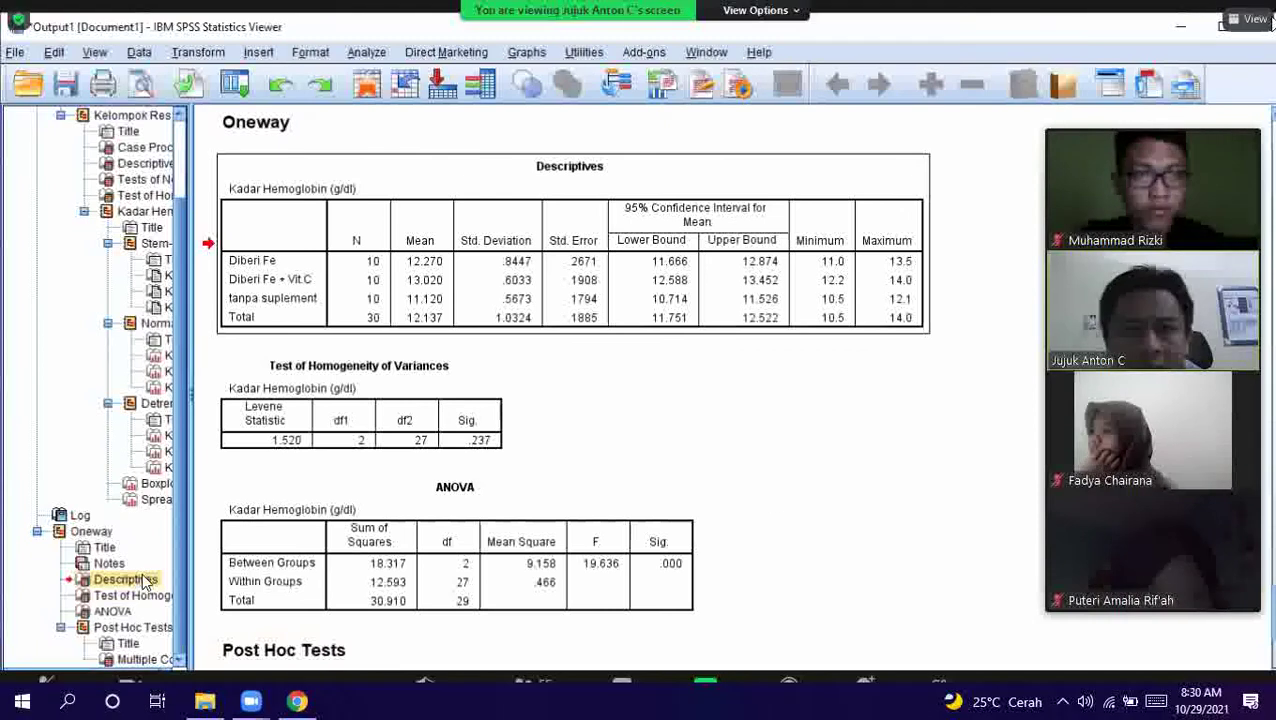
click(1266, 20)
click(1105, 170)
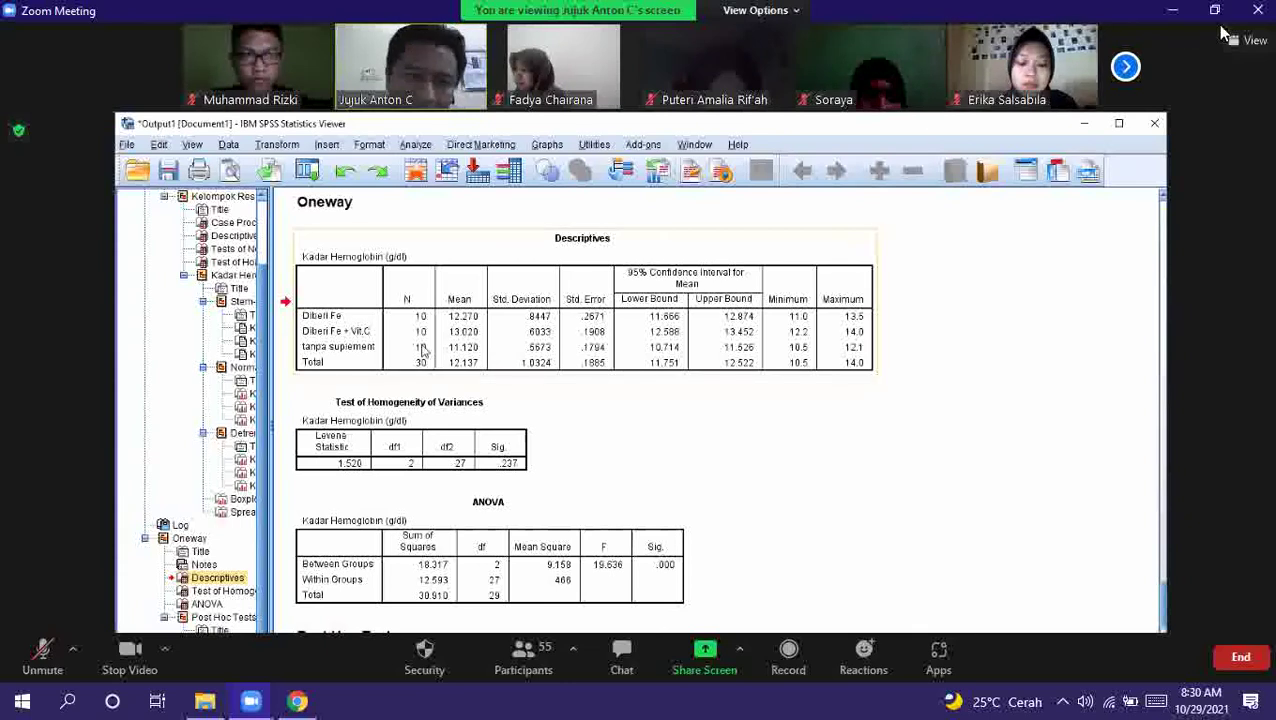
click(1250, 40)
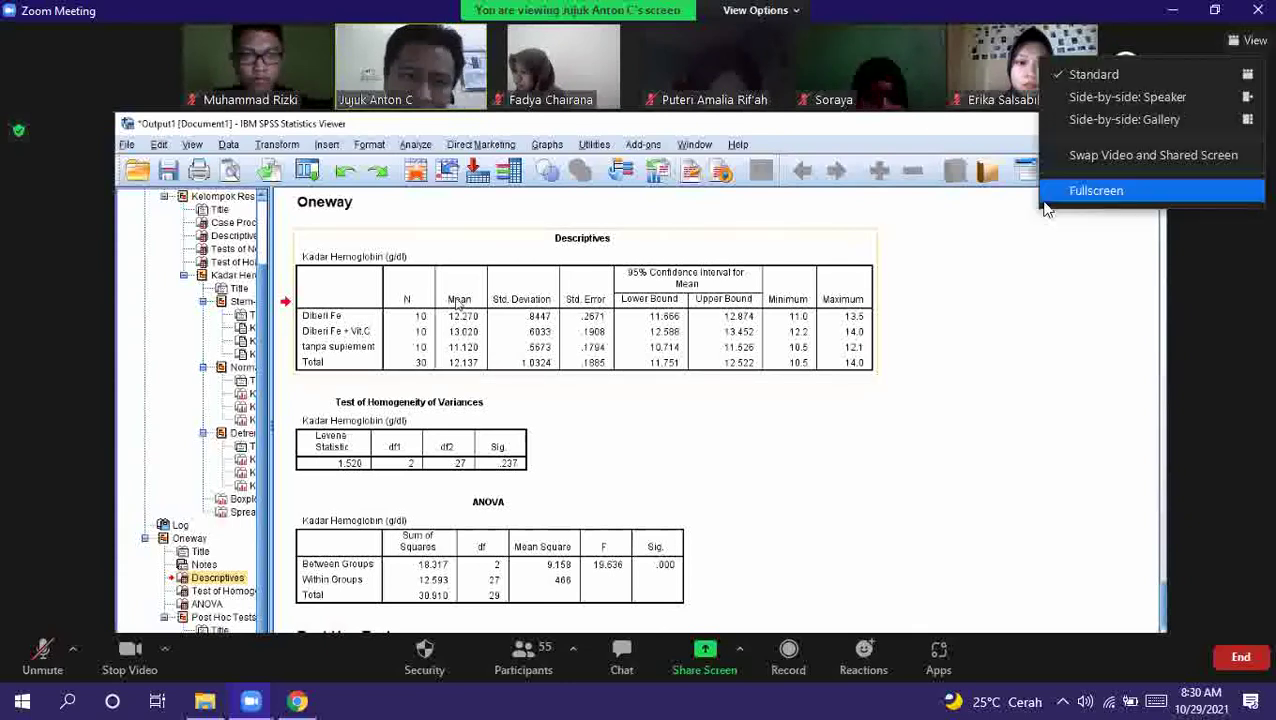
click(1094, 191)
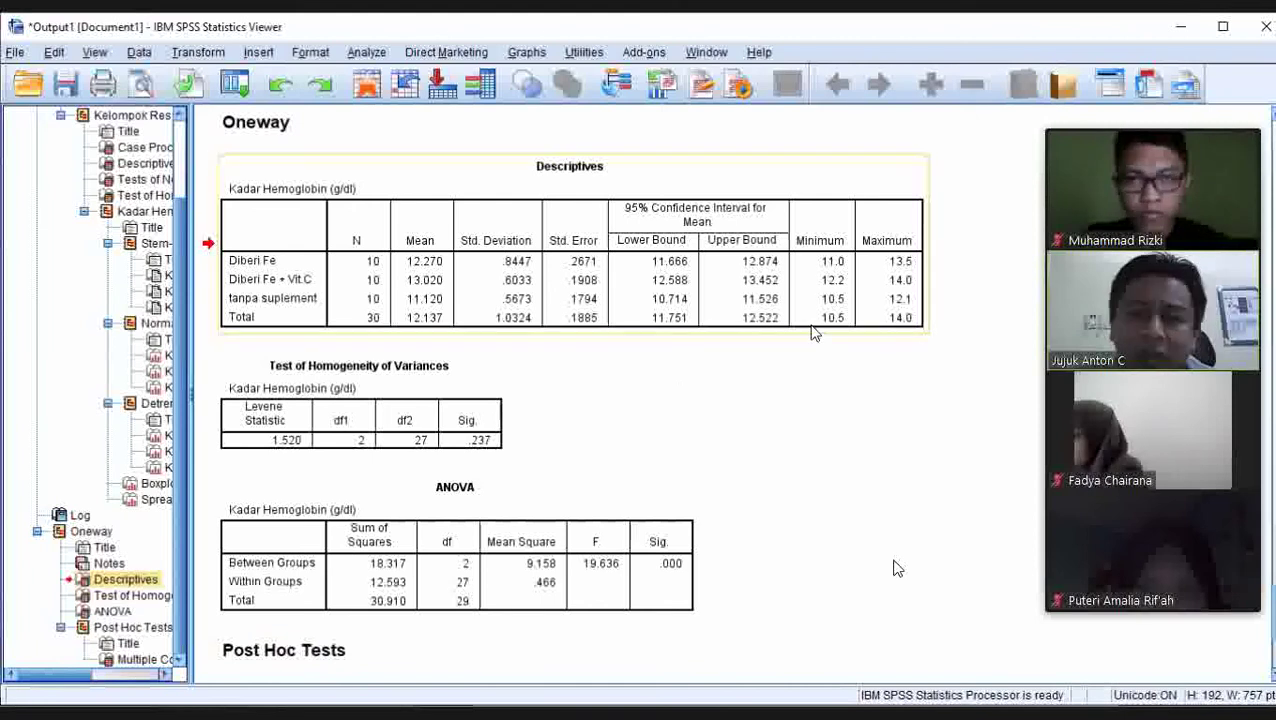
click(920, 298)
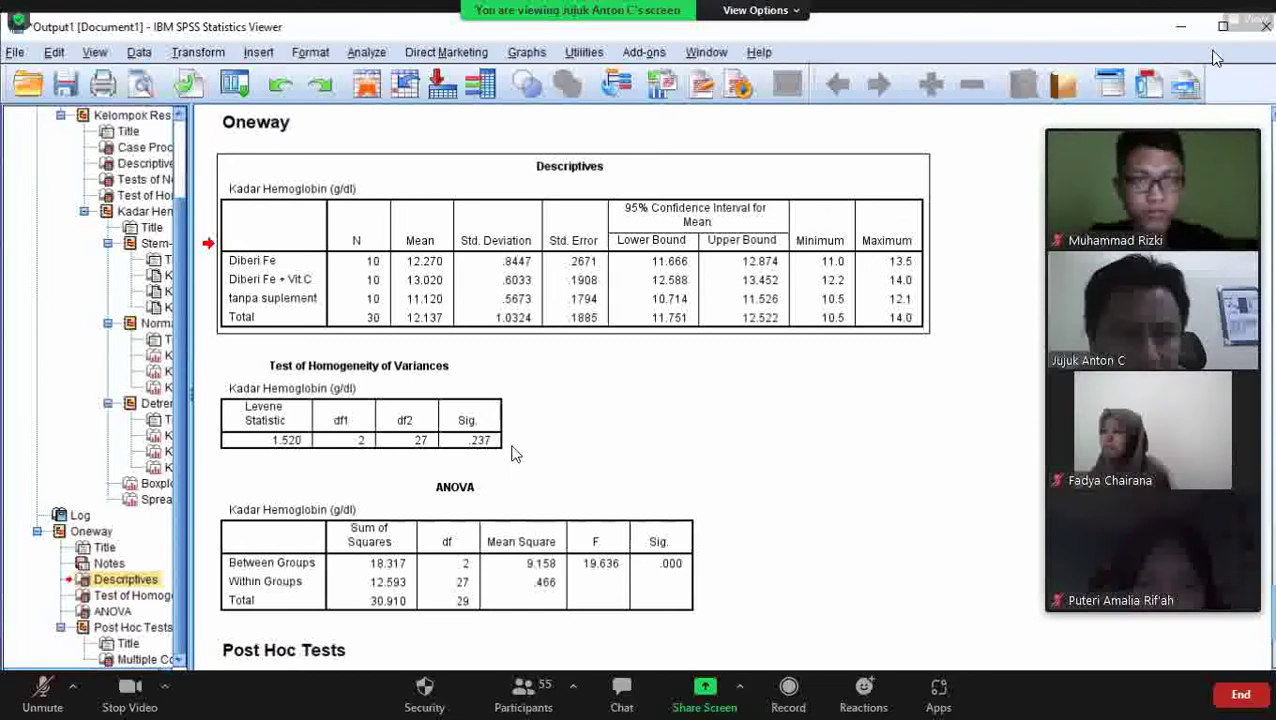
Exit the meeting's full-screen view and dock the Zoom window to one half of the desktop
click(1249, 19)
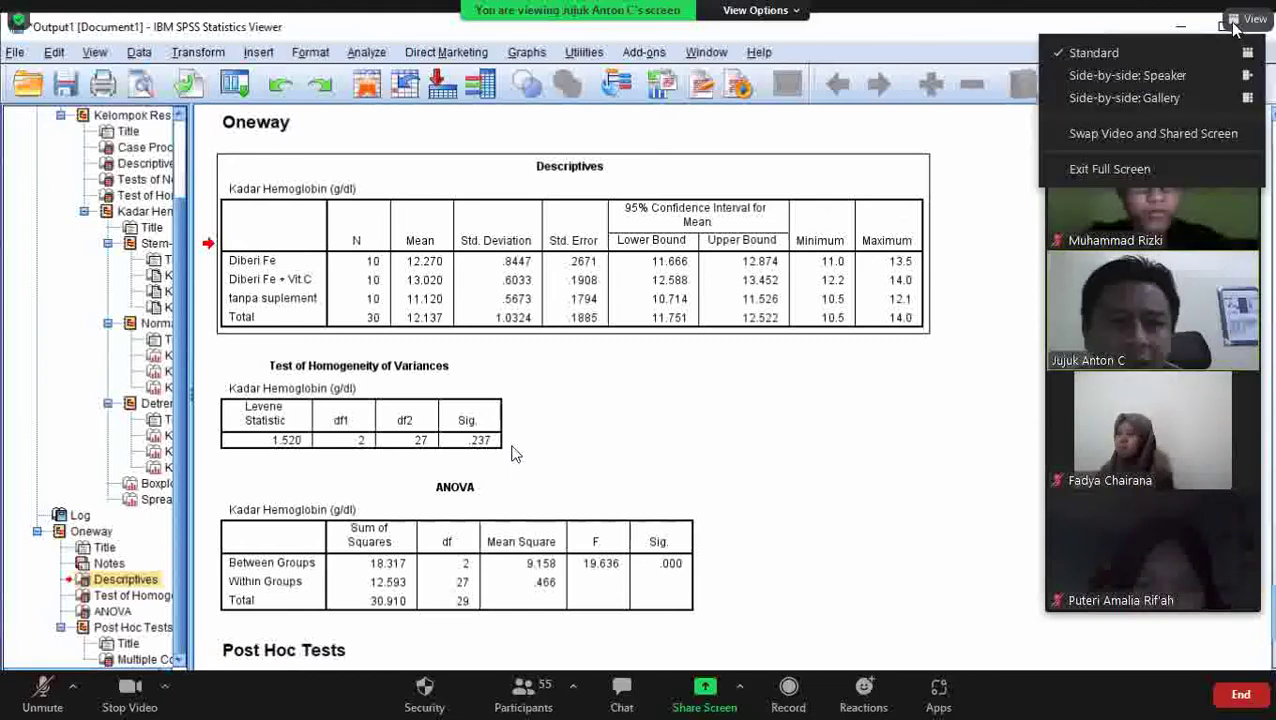
click(1100, 169)
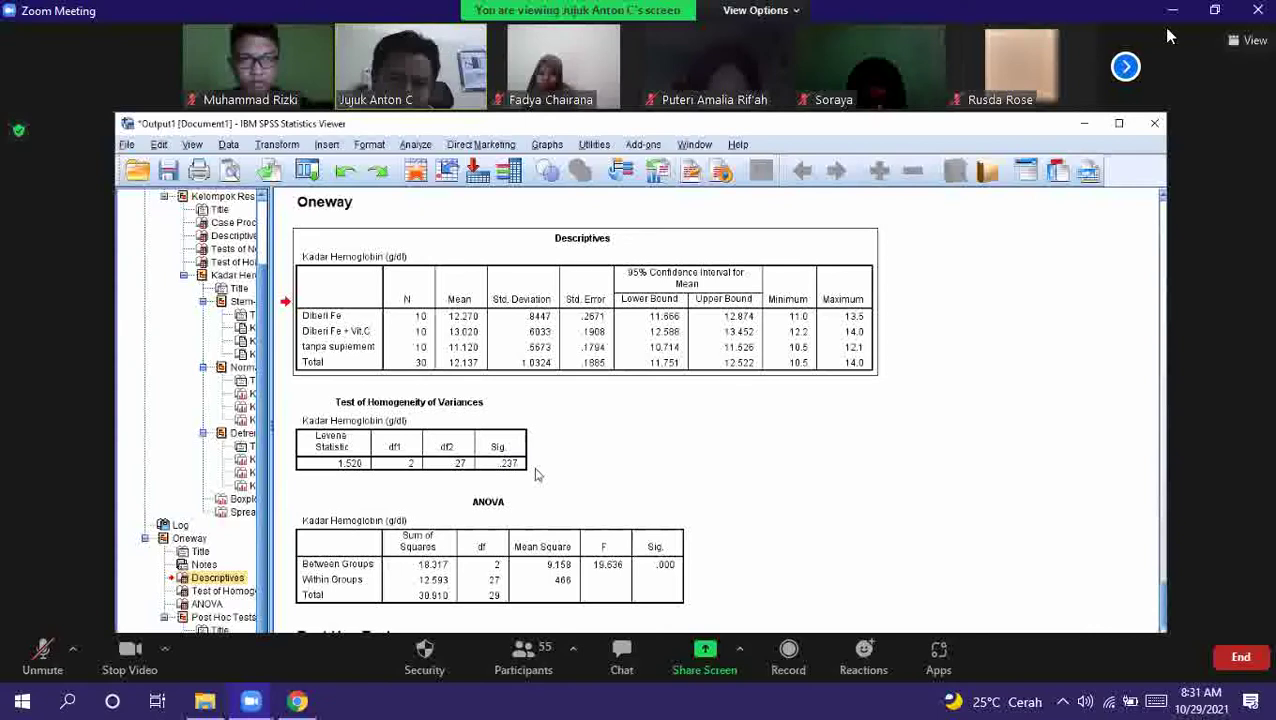
click(1215, 10)
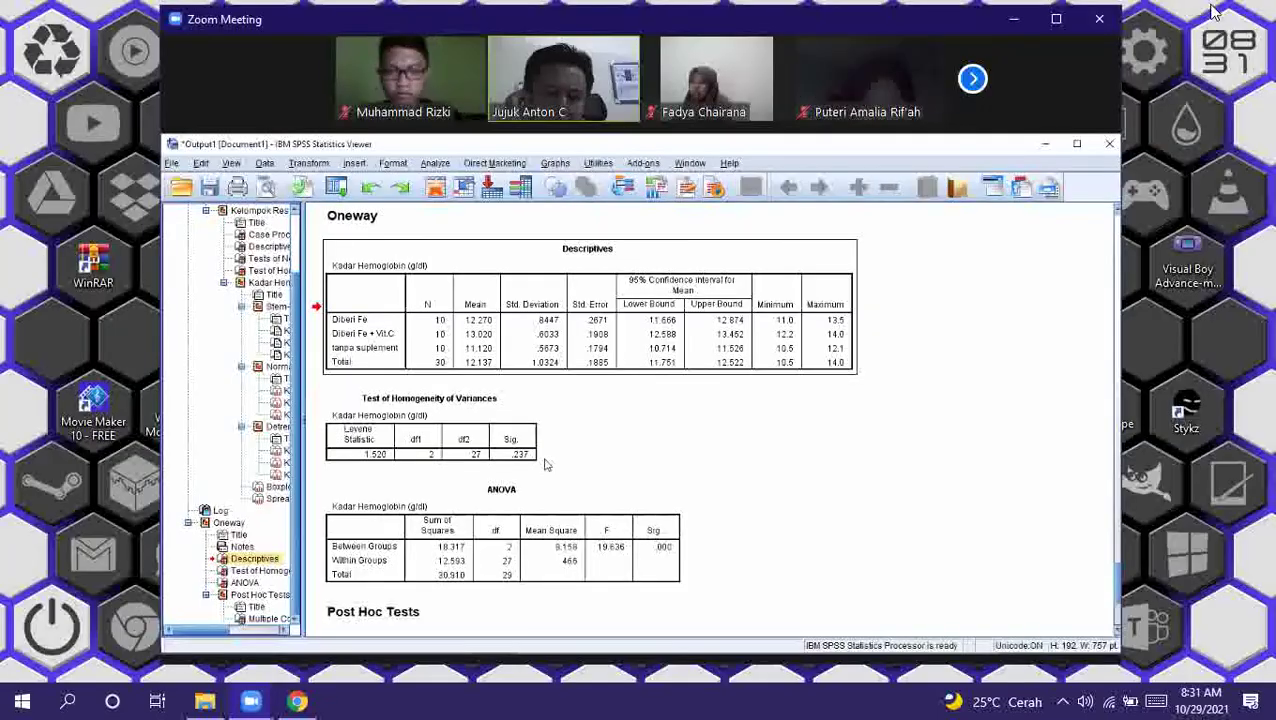
key(super+Left)
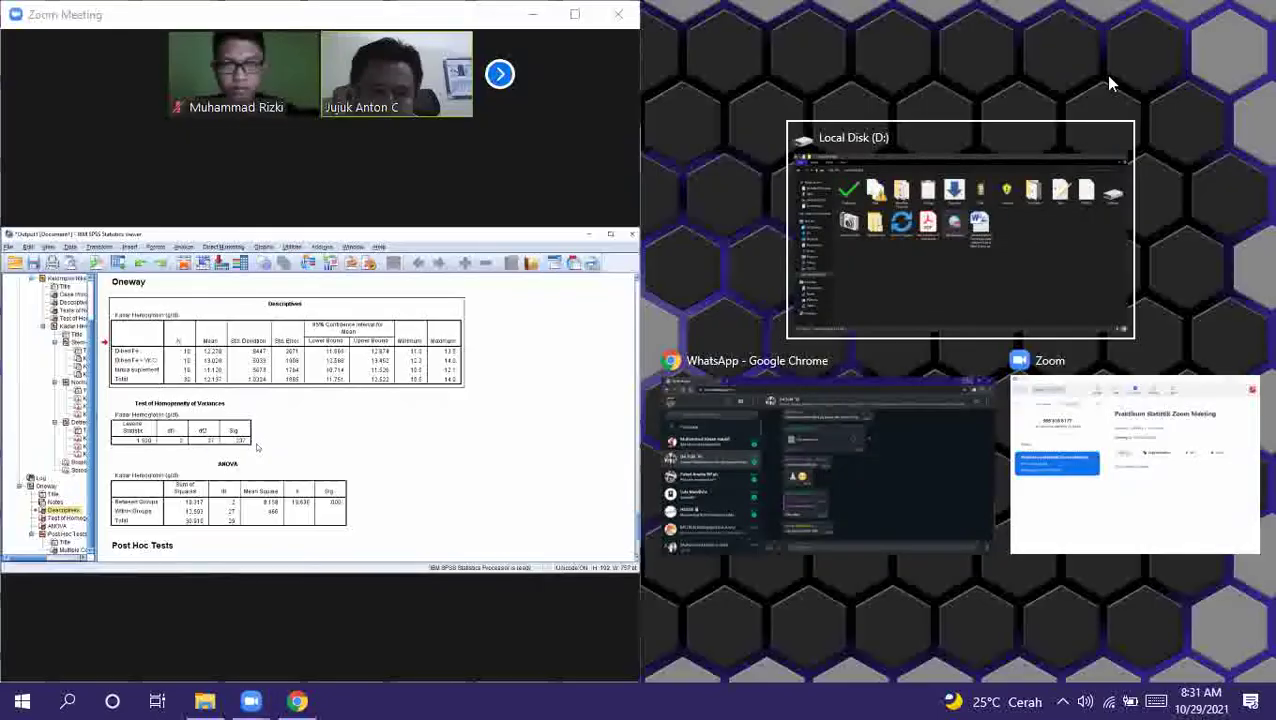
click(1202, 197)
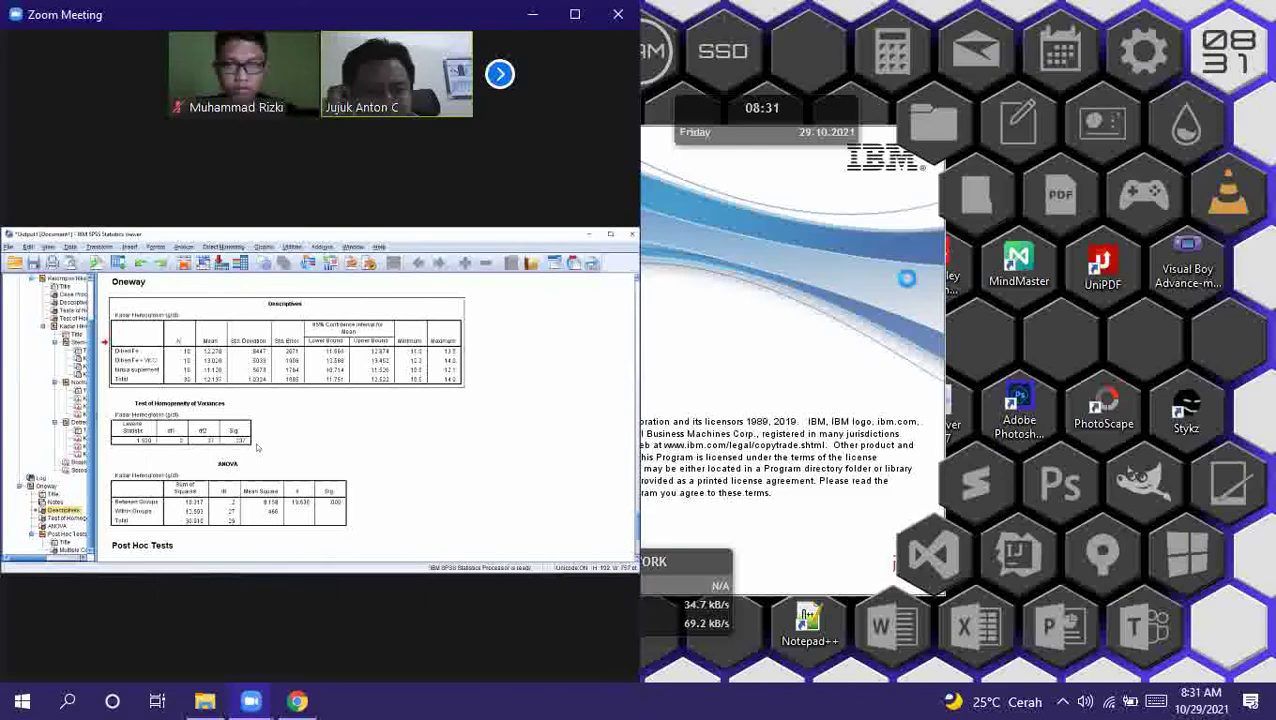
Maximize the Zoom meeting window and return the shared Oneway output to full screen
mouse_move(507, 178)
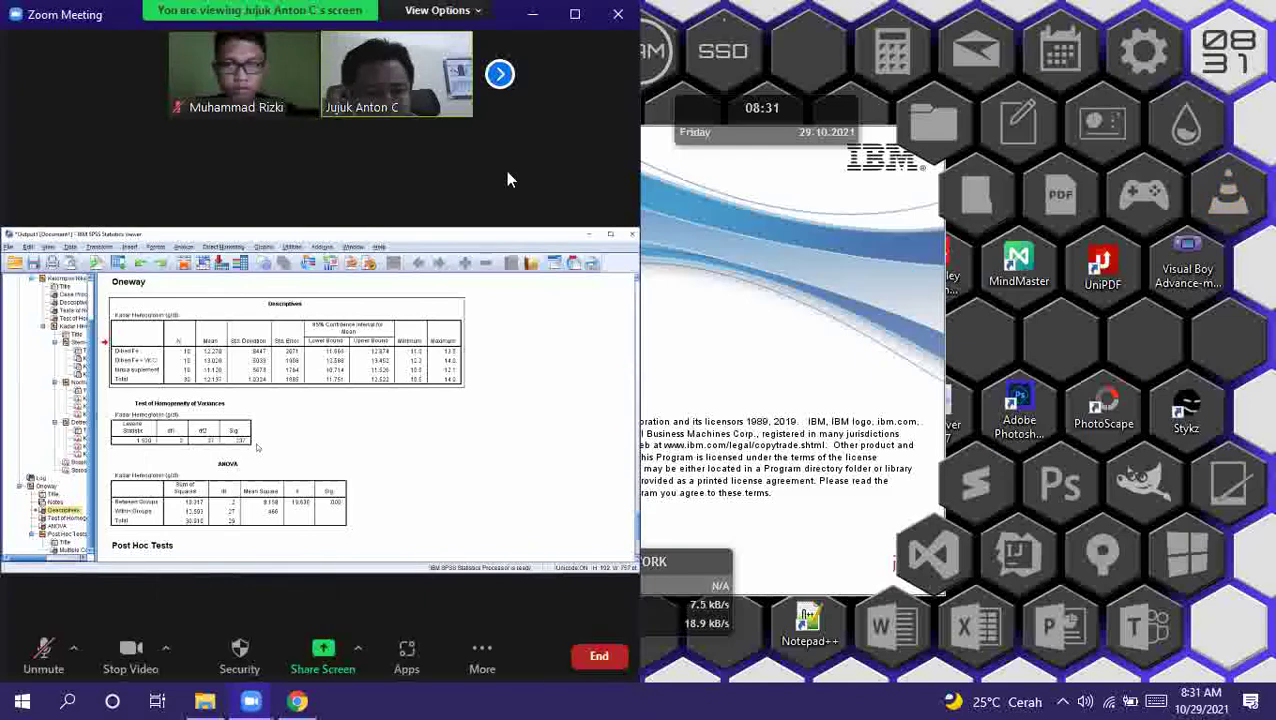
click(575, 14)
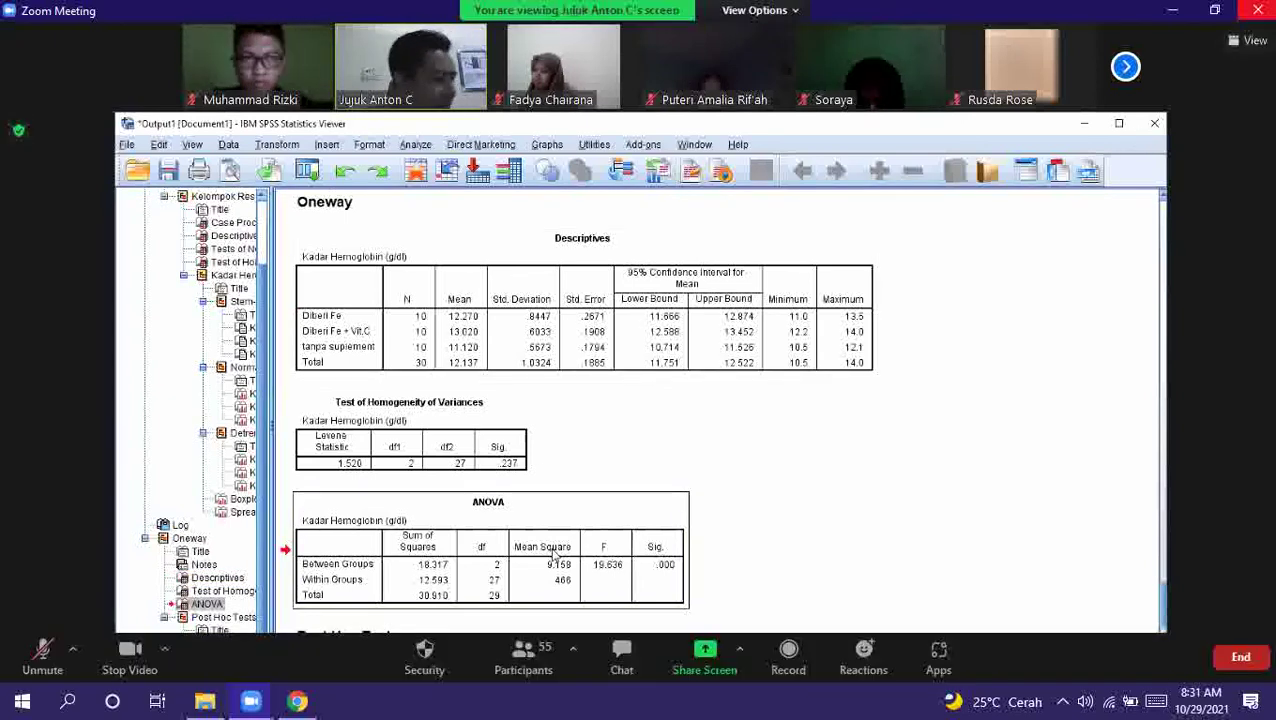
click(1248, 40)
click(1133, 204)
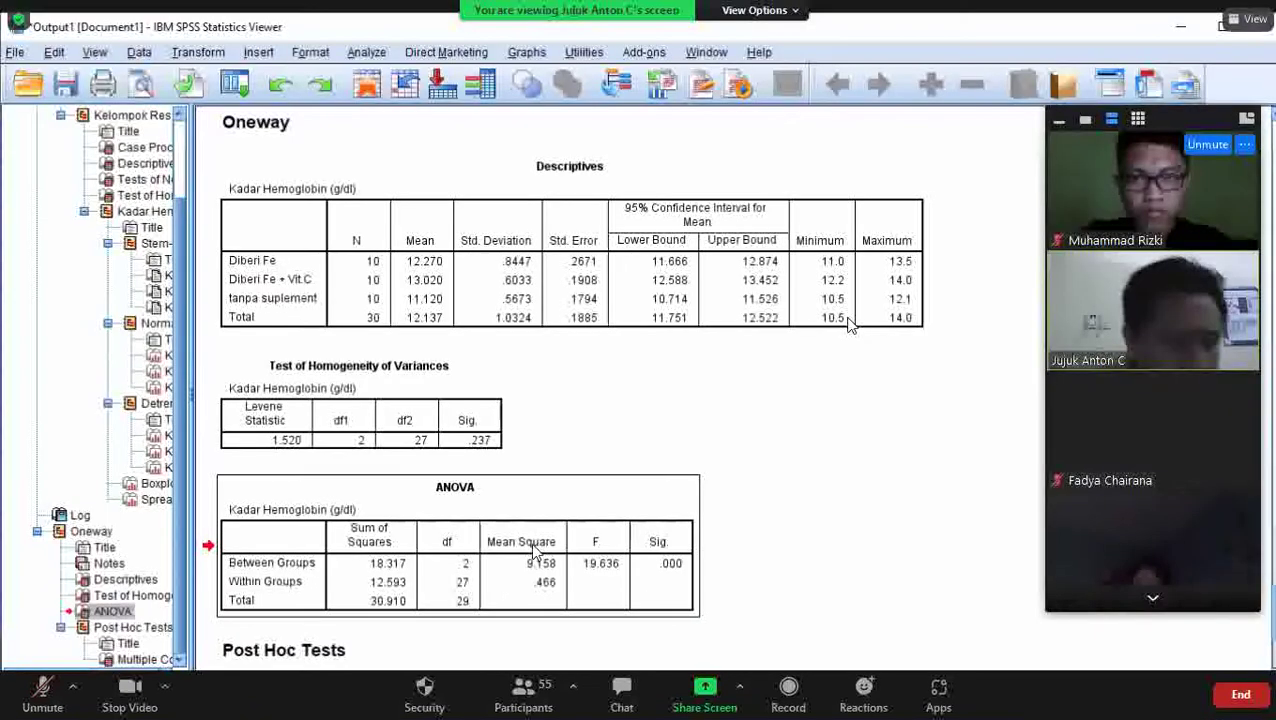
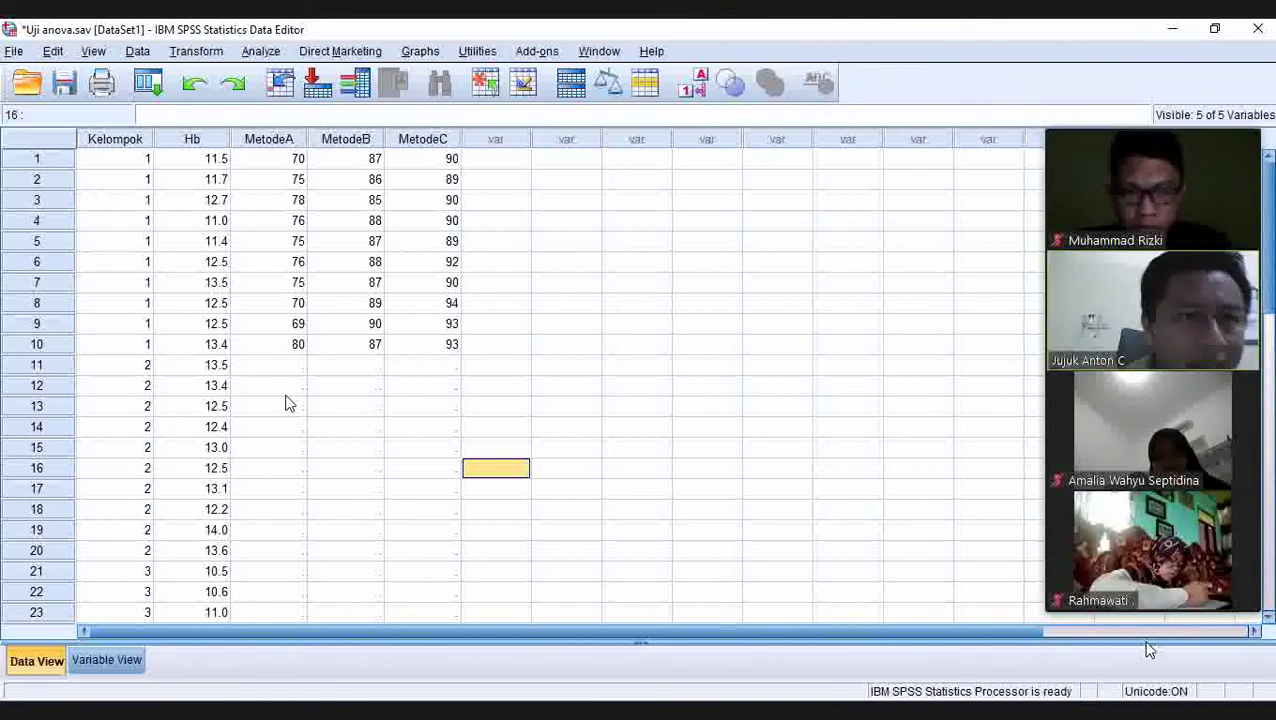
Start the legacy nonparametric test for K Independent Samples with Kadar Hemoglobin as the test variable
click(270, 55)
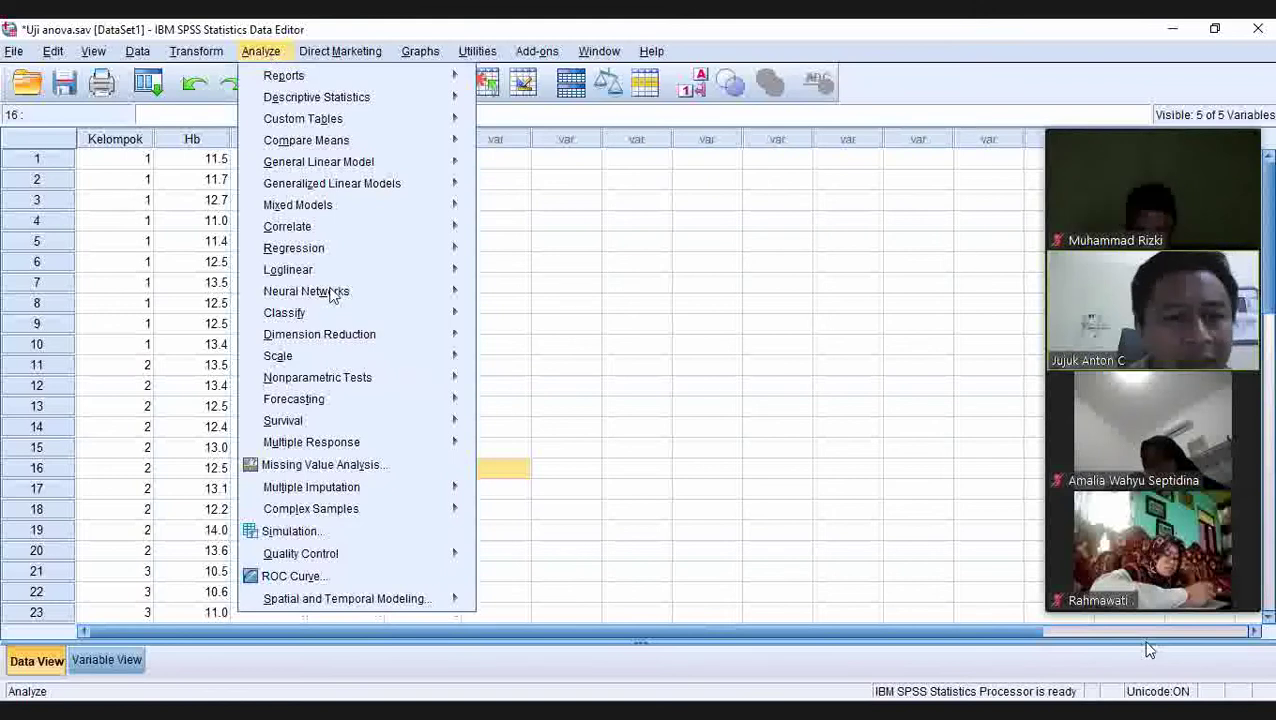
mouse_move(341, 380)
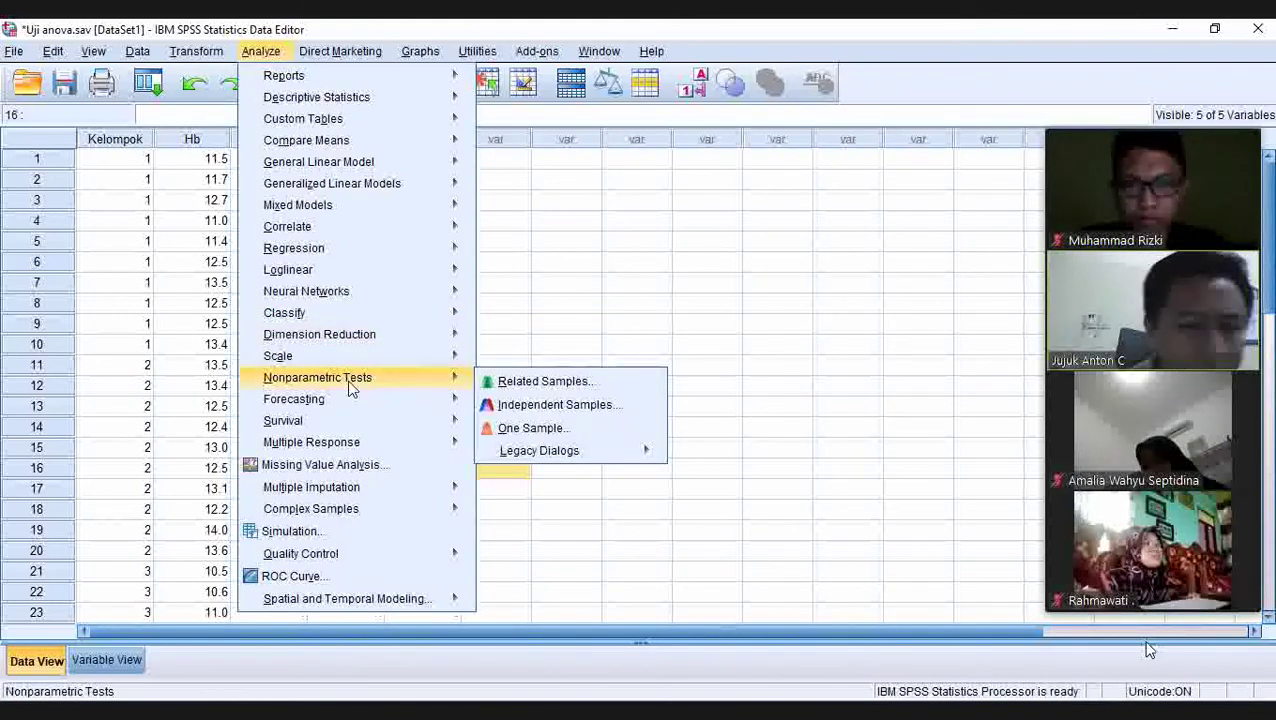
mouse_move(474, 392)
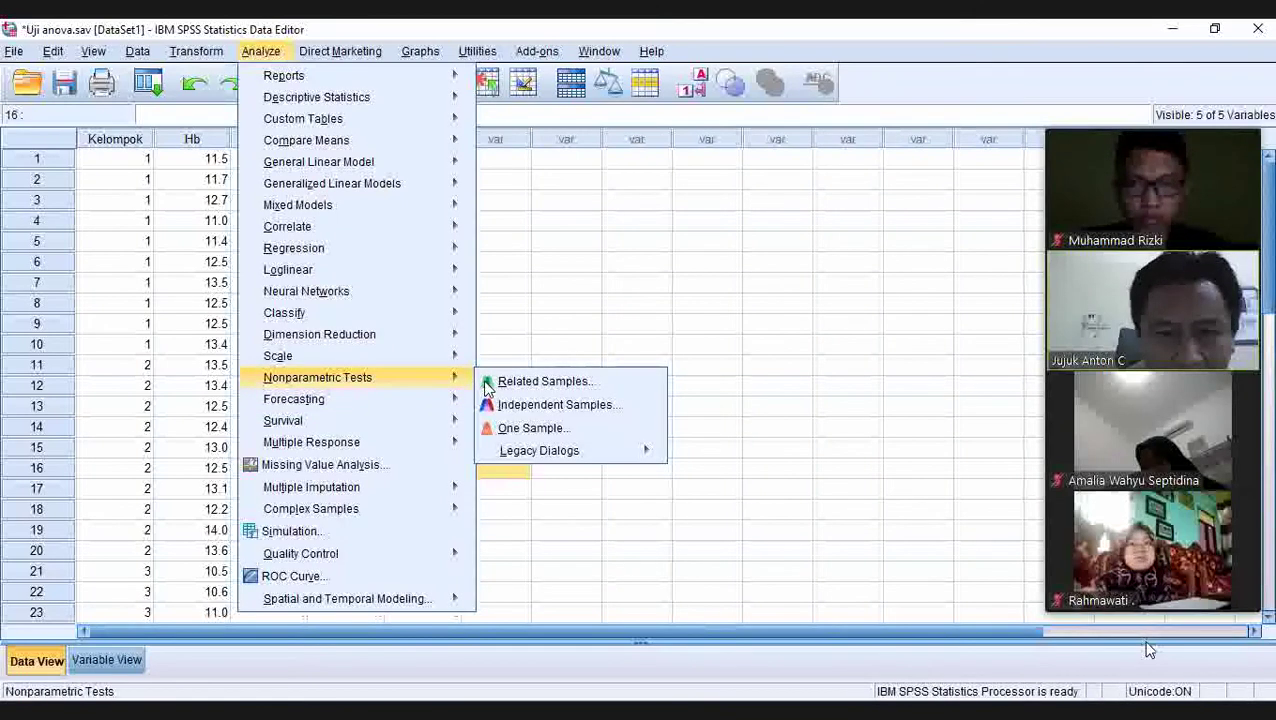
mouse_move(556, 458)
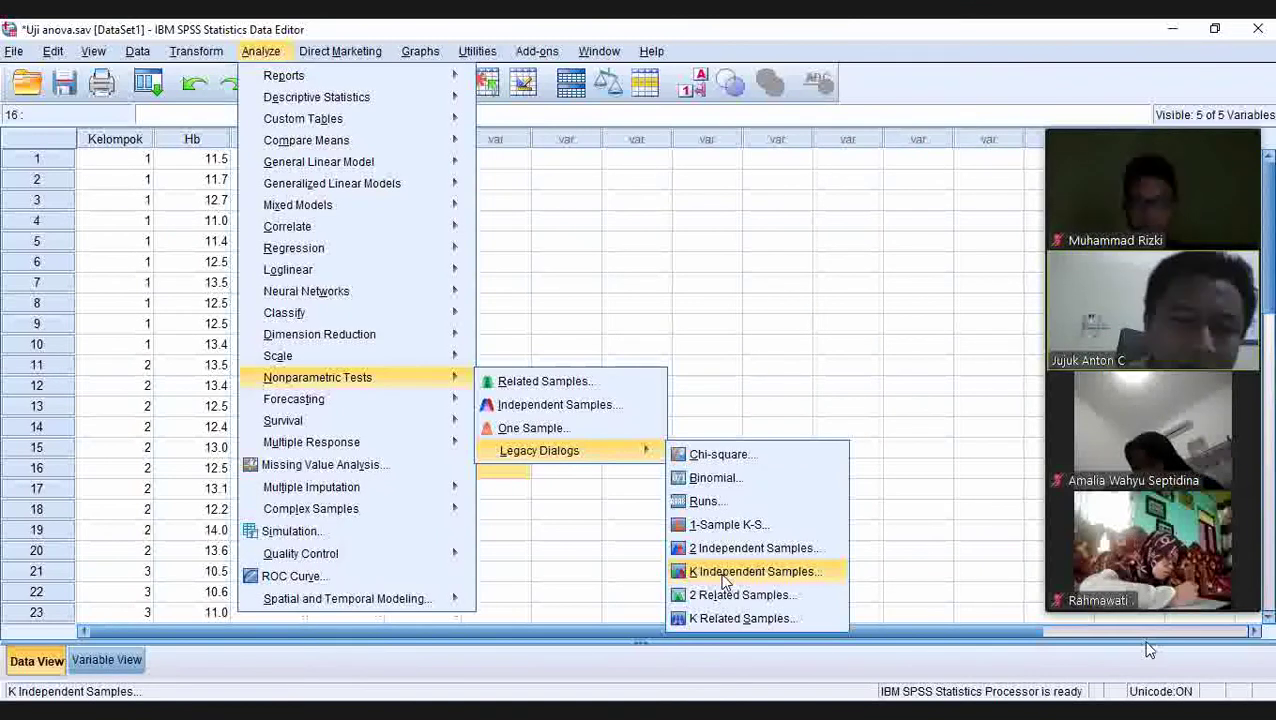
click(726, 581)
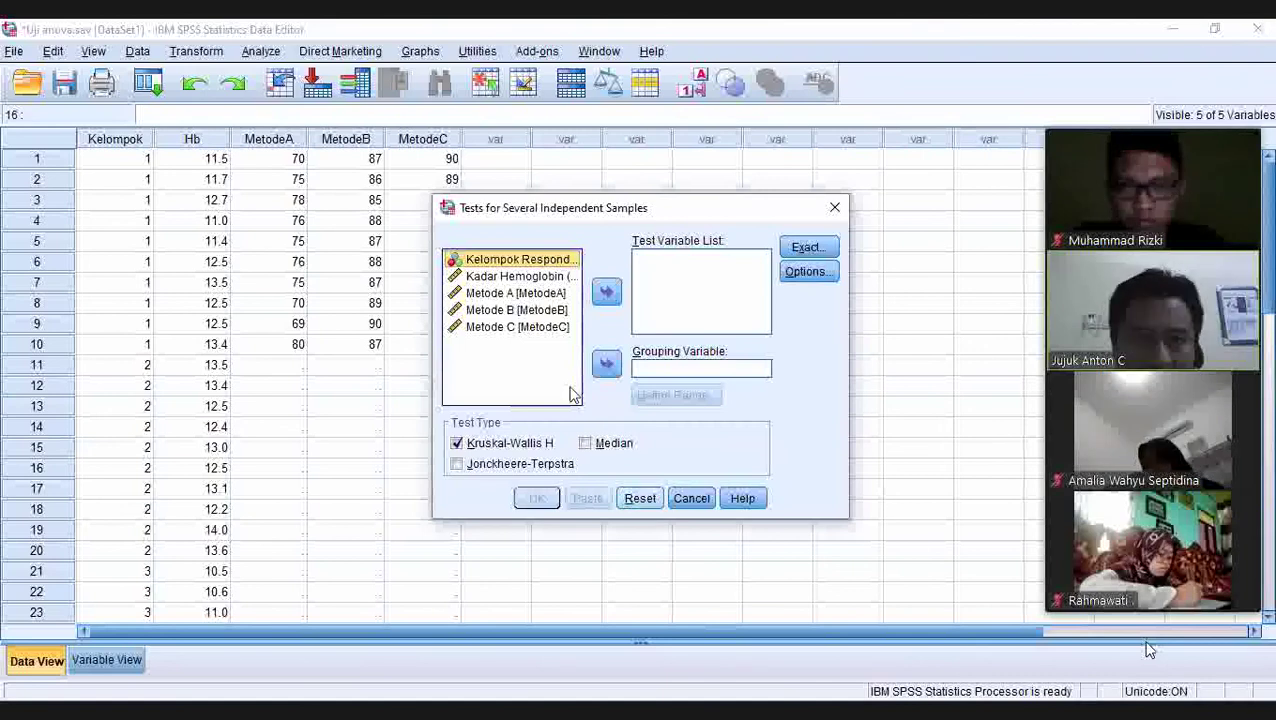
click(529, 278)
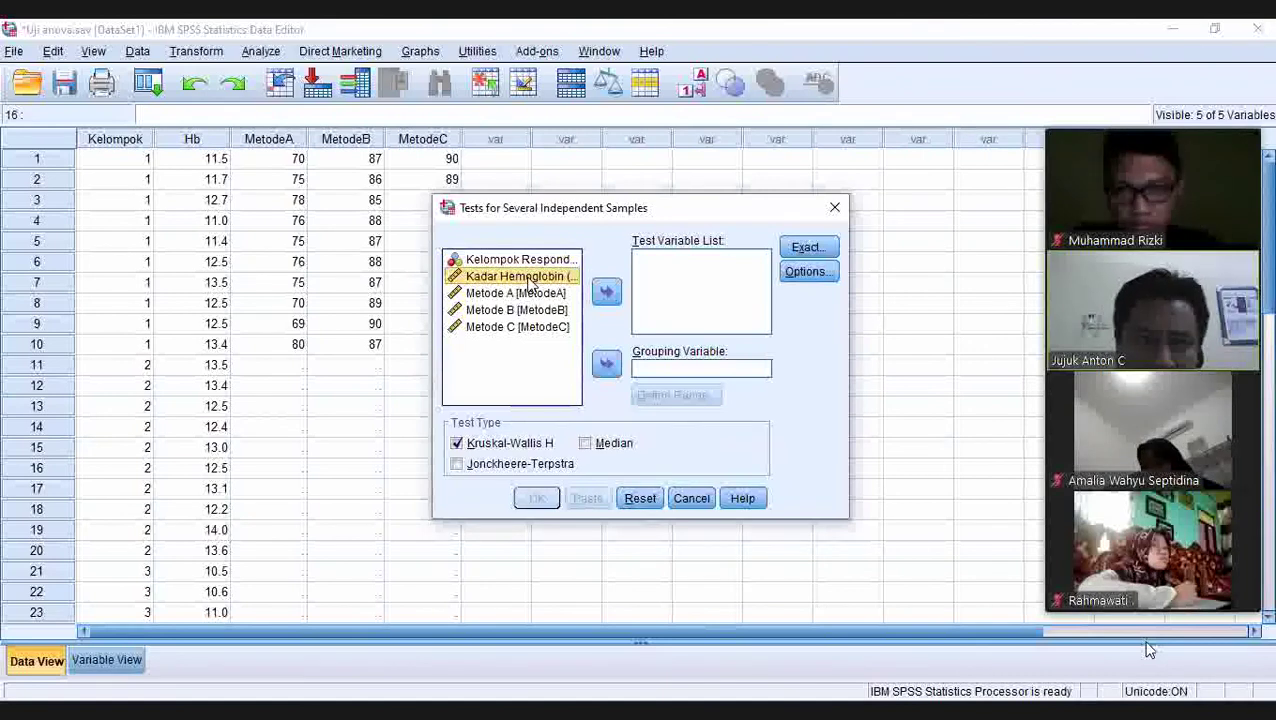
click(607, 292)
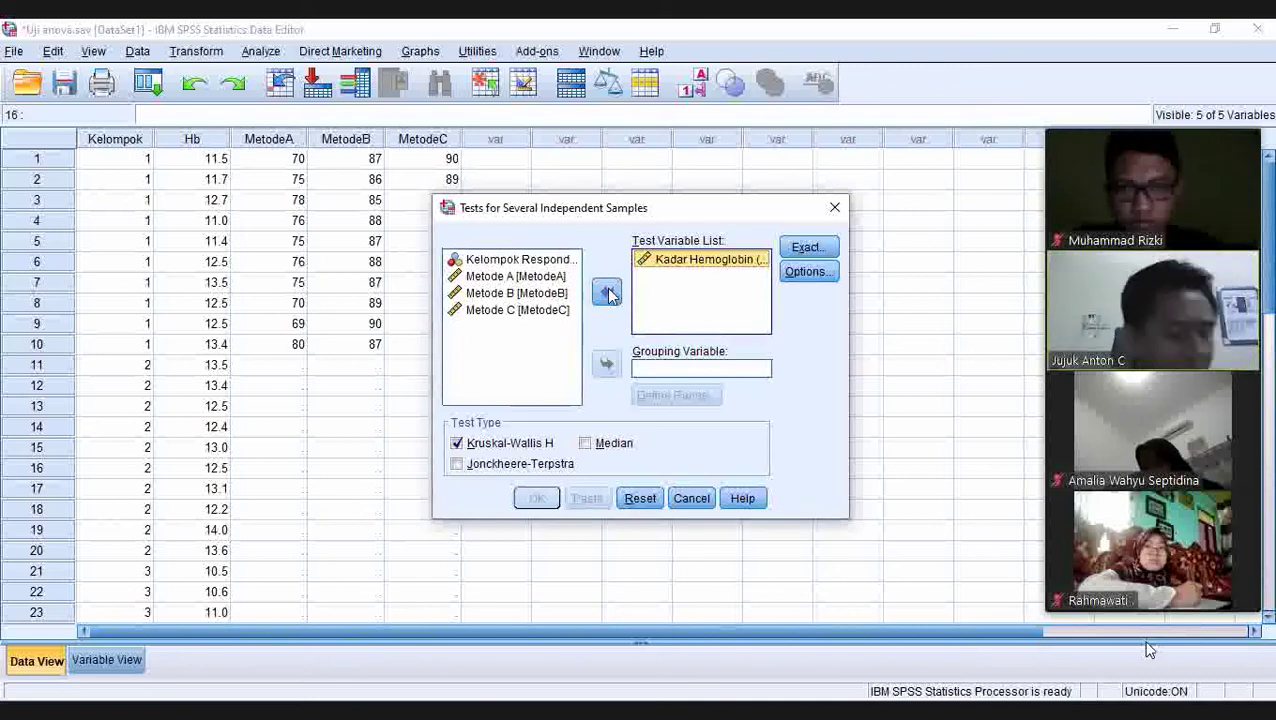
Set Kelompok Responden as the grouping variable with a range from 1 to 3
click(548, 263)
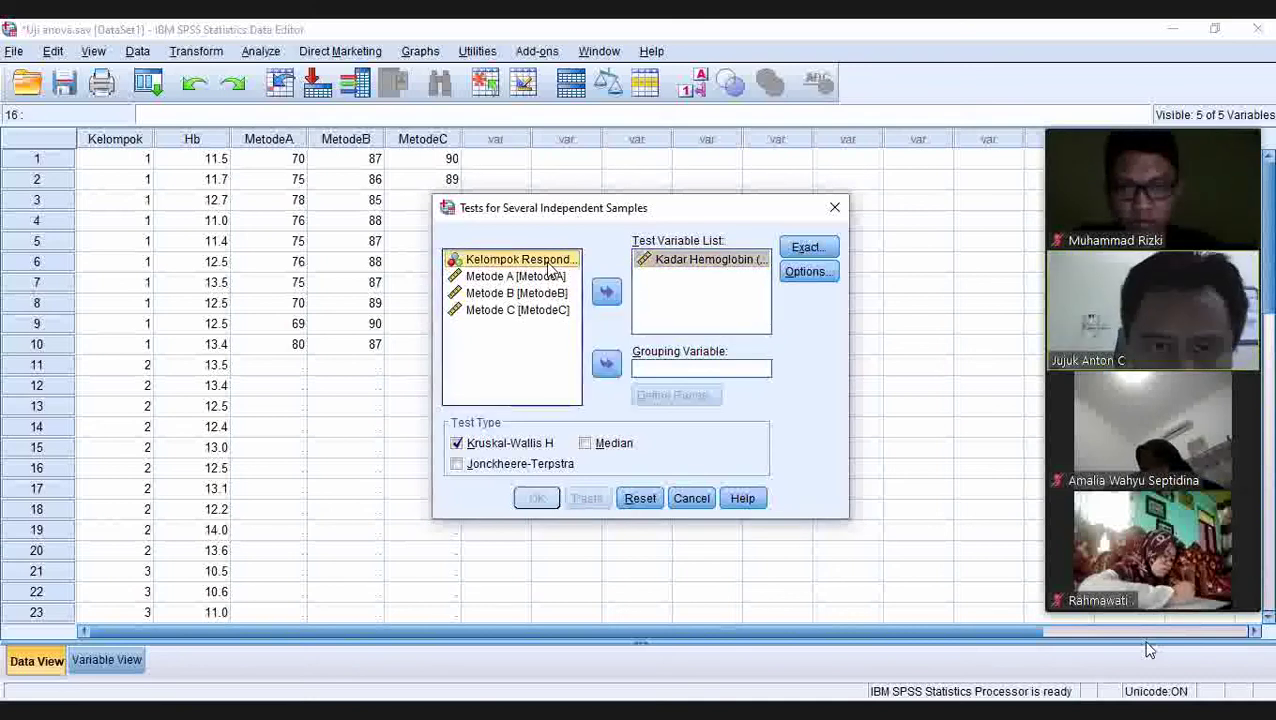
click(607, 365)
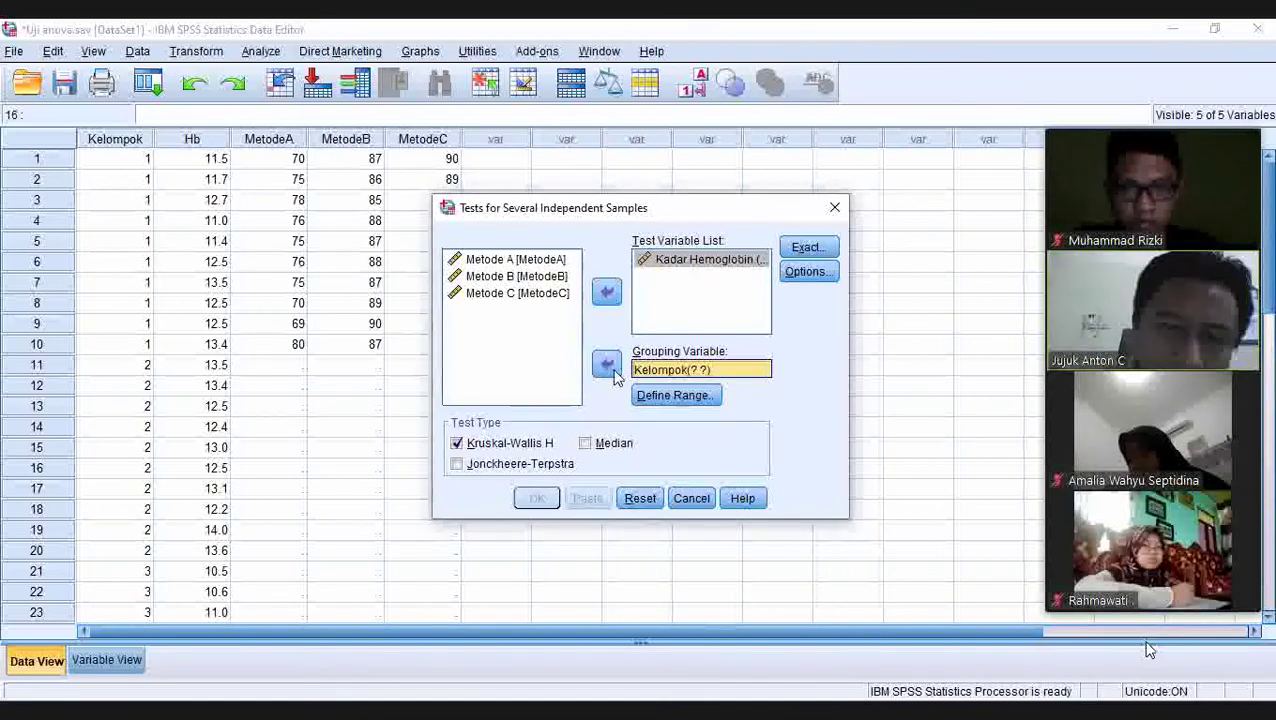
click(645, 396)
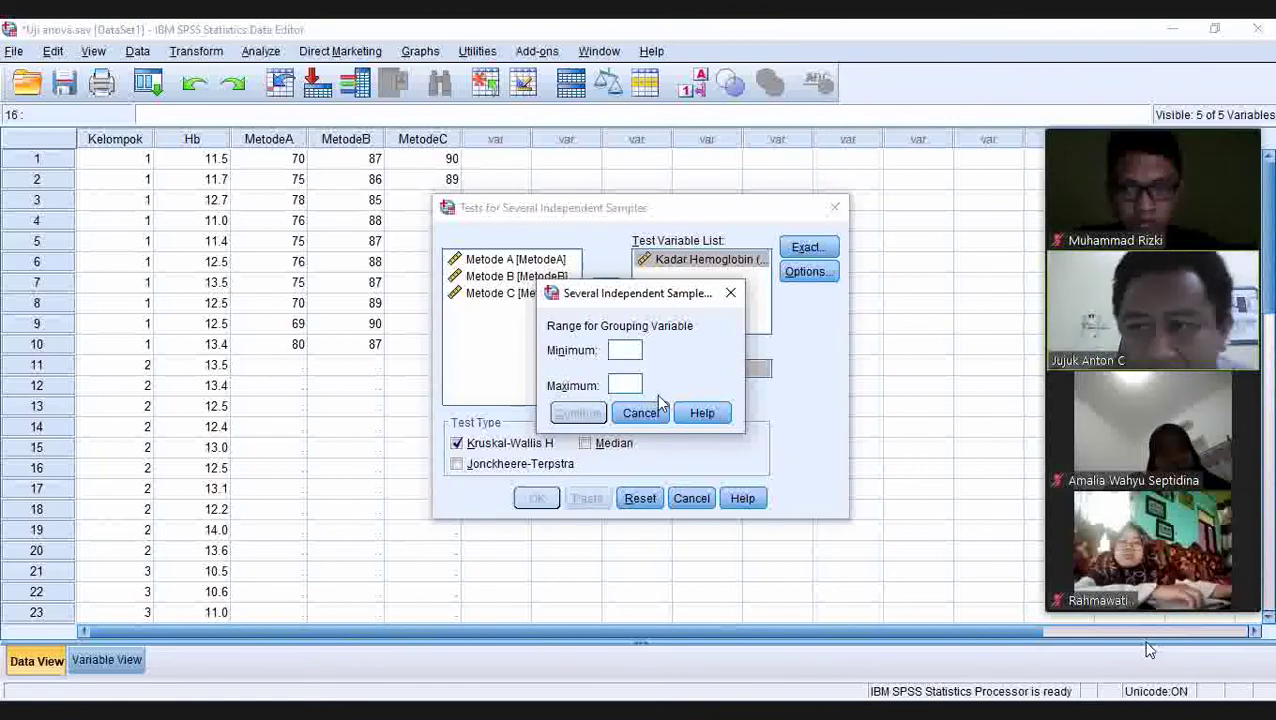
text(1)
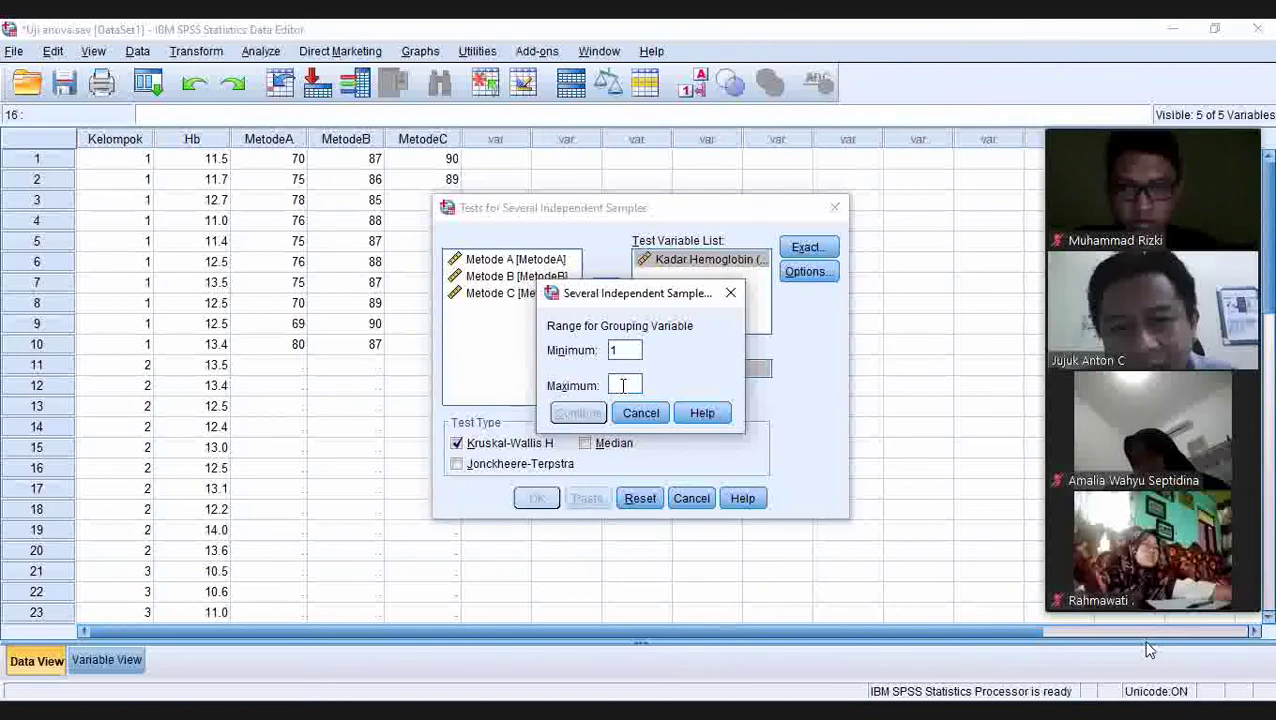
text(3)
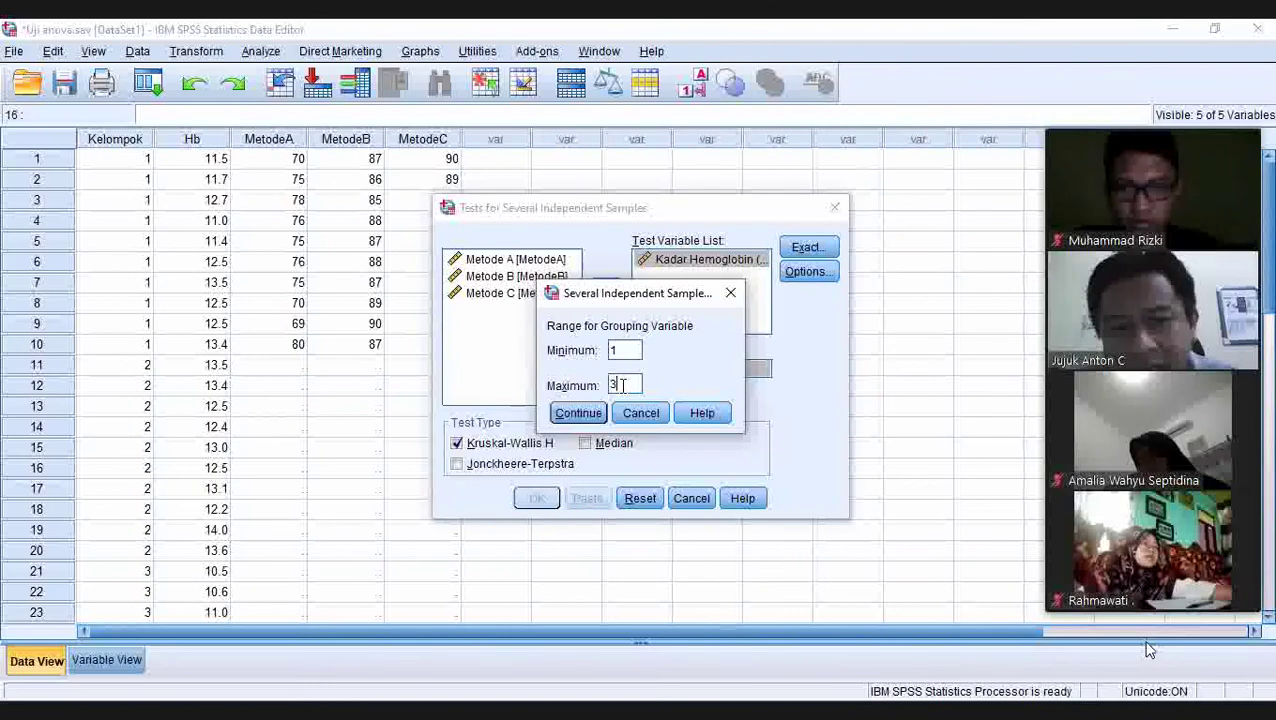
click(578, 413)
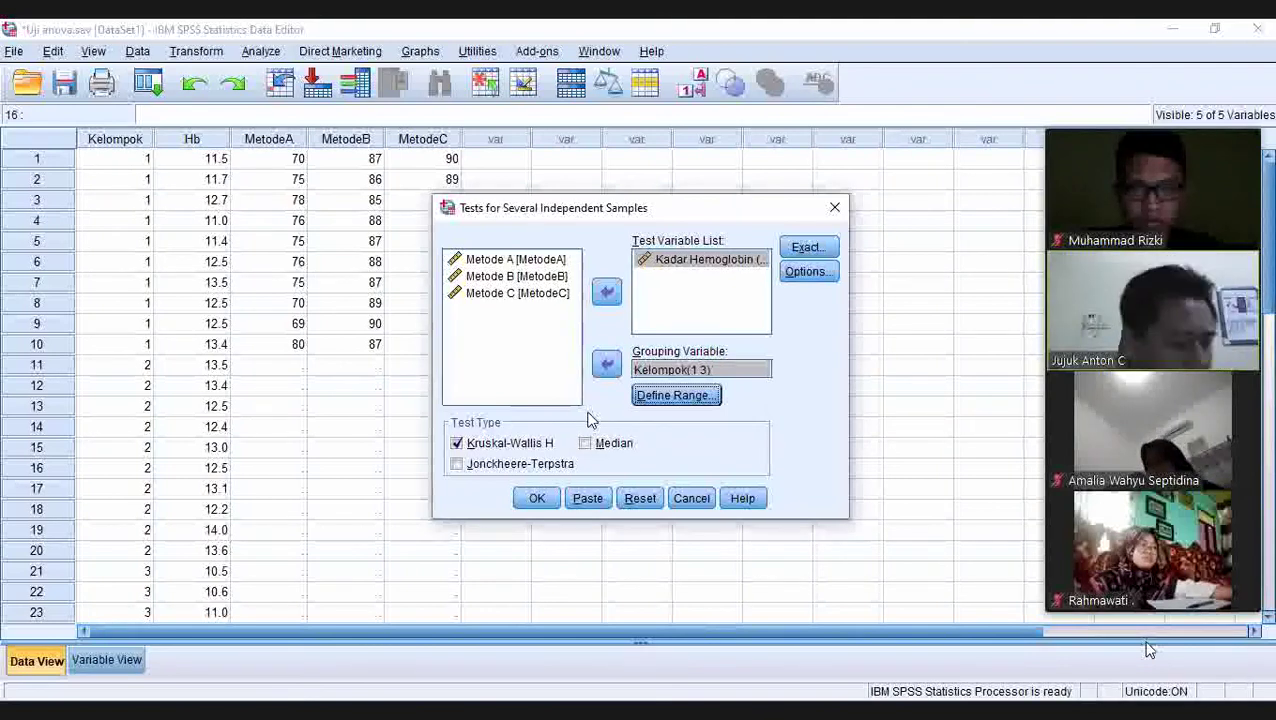
Enable Descriptive statistics in the options of the several independent samples test
click(810, 274)
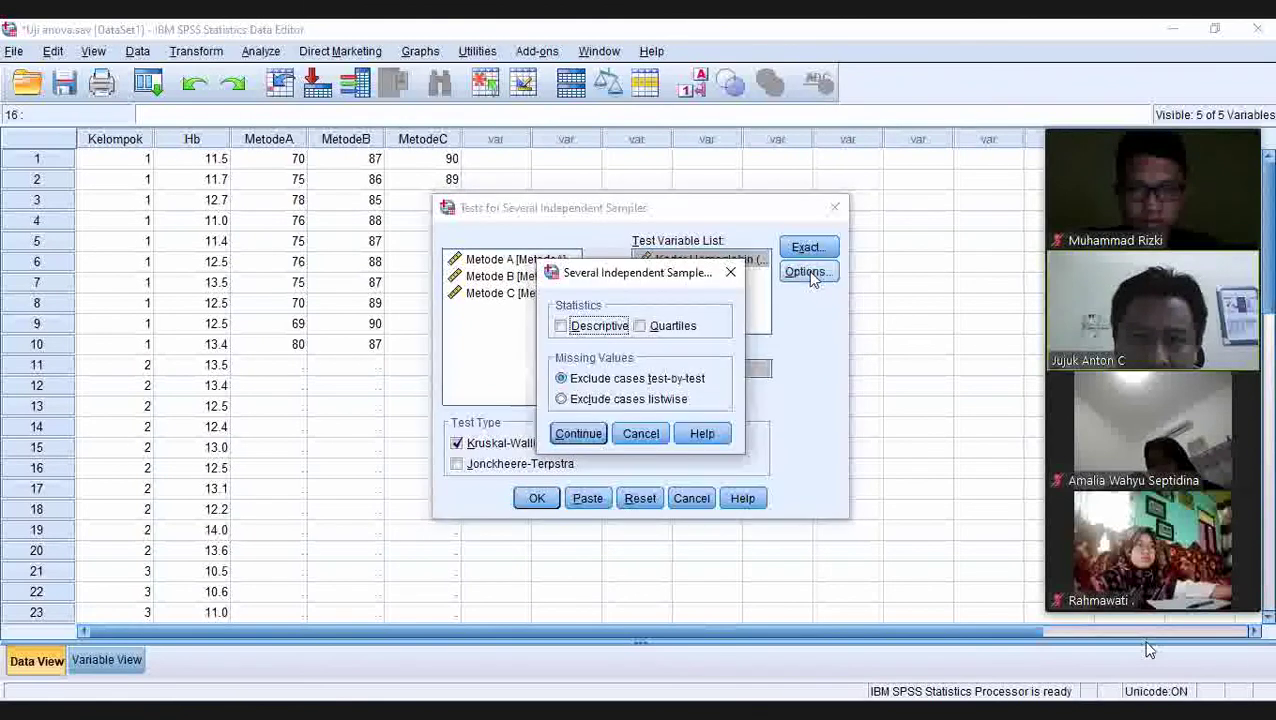
click(561, 327)
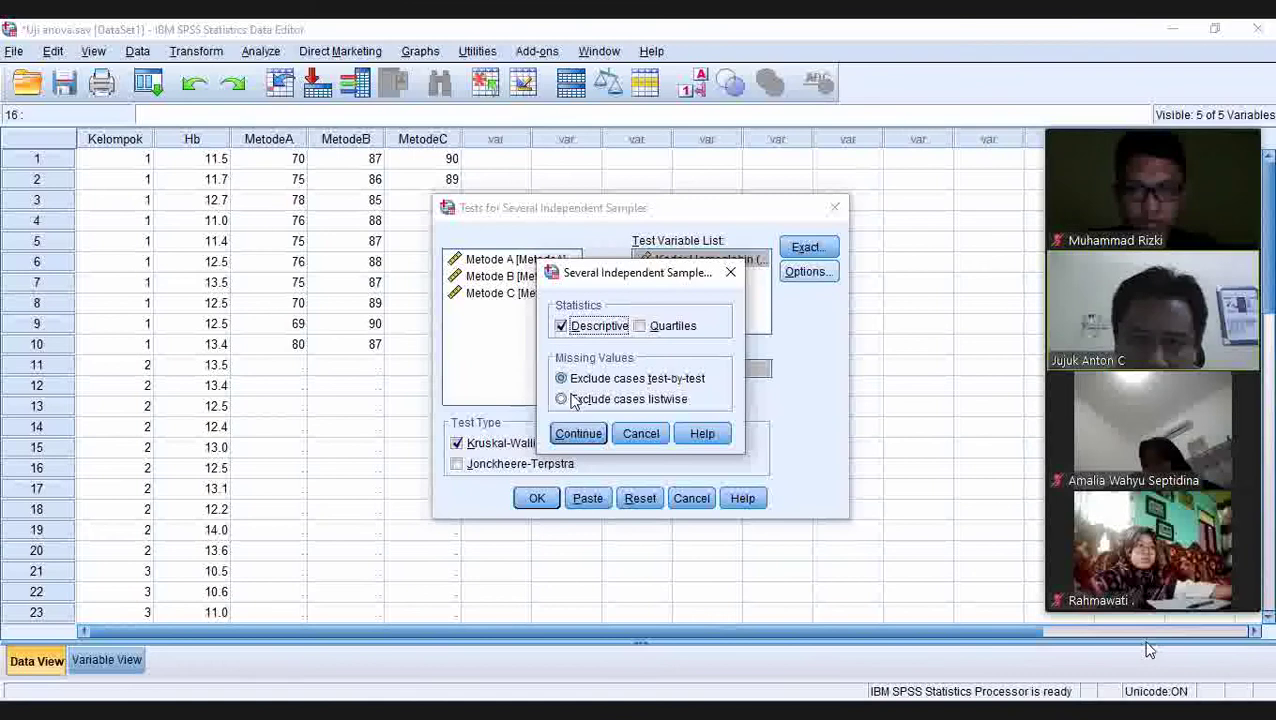
click(580, 435)
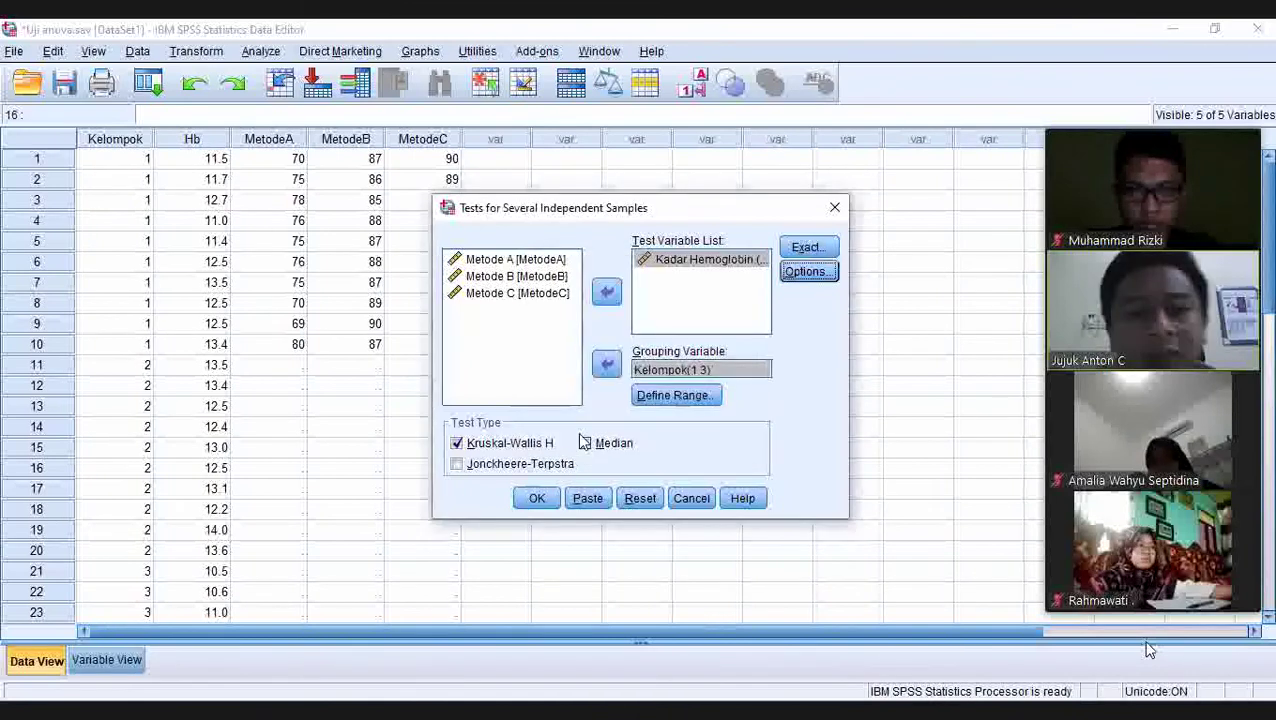
Set the exact test method to Monte Carlo with a 95% confidence level and run the Kruskal-Wallis H test
click(813, 248)
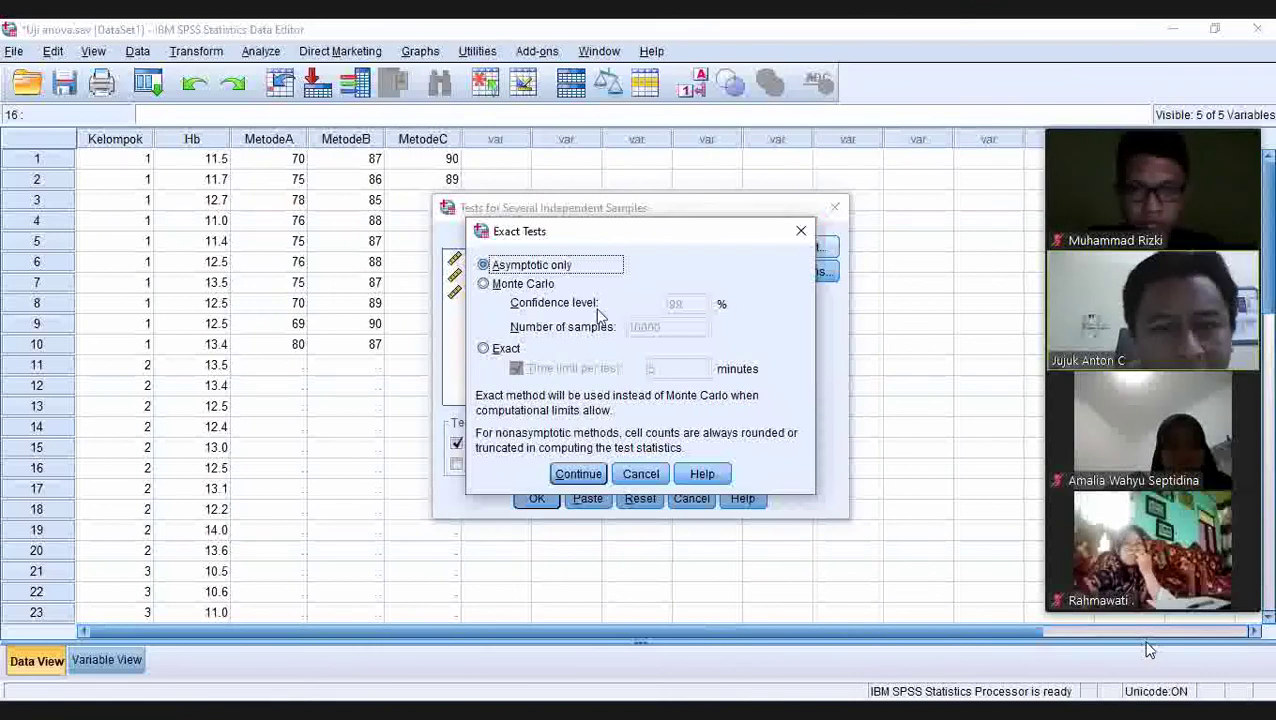
click(497, 289)
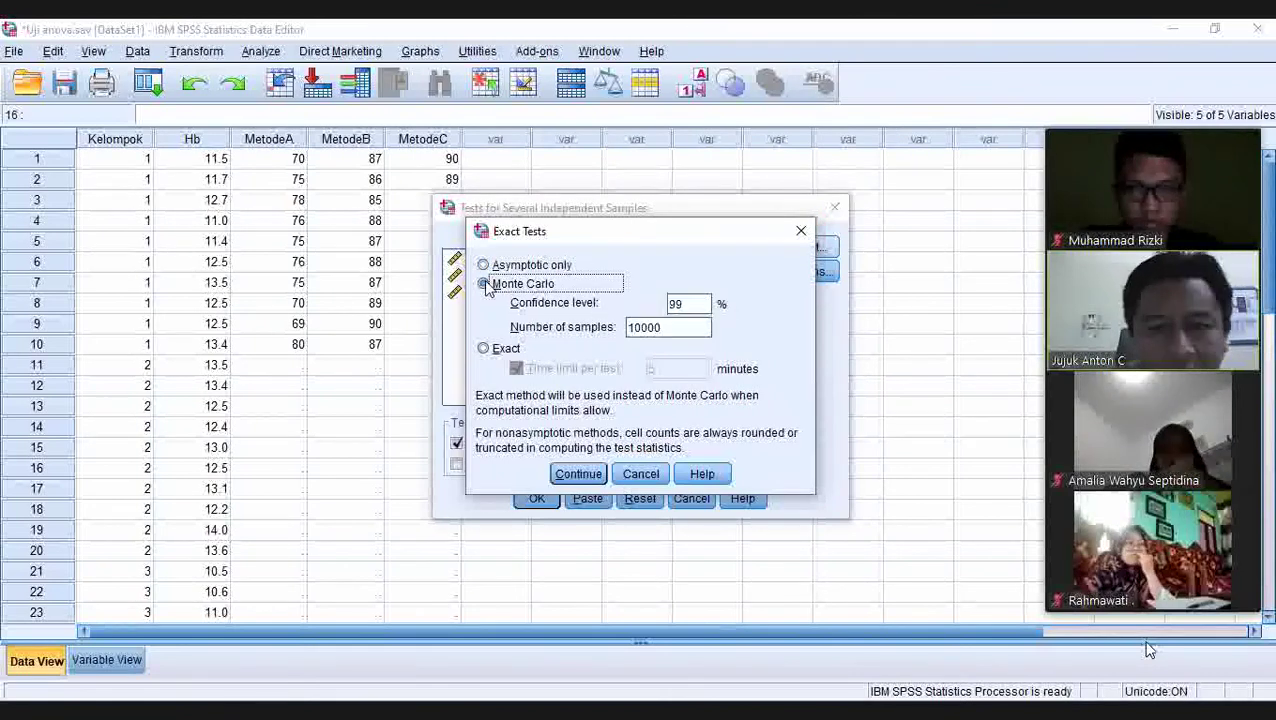
double_click(689, 303)
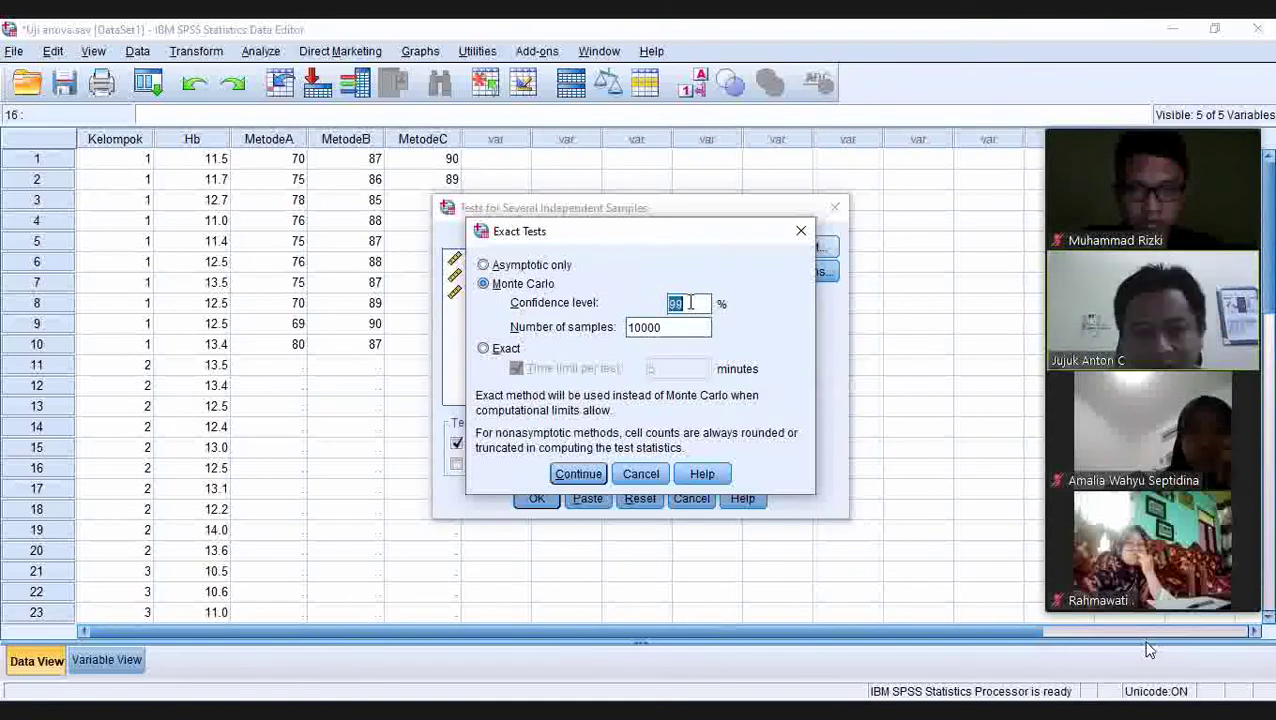
text(95)
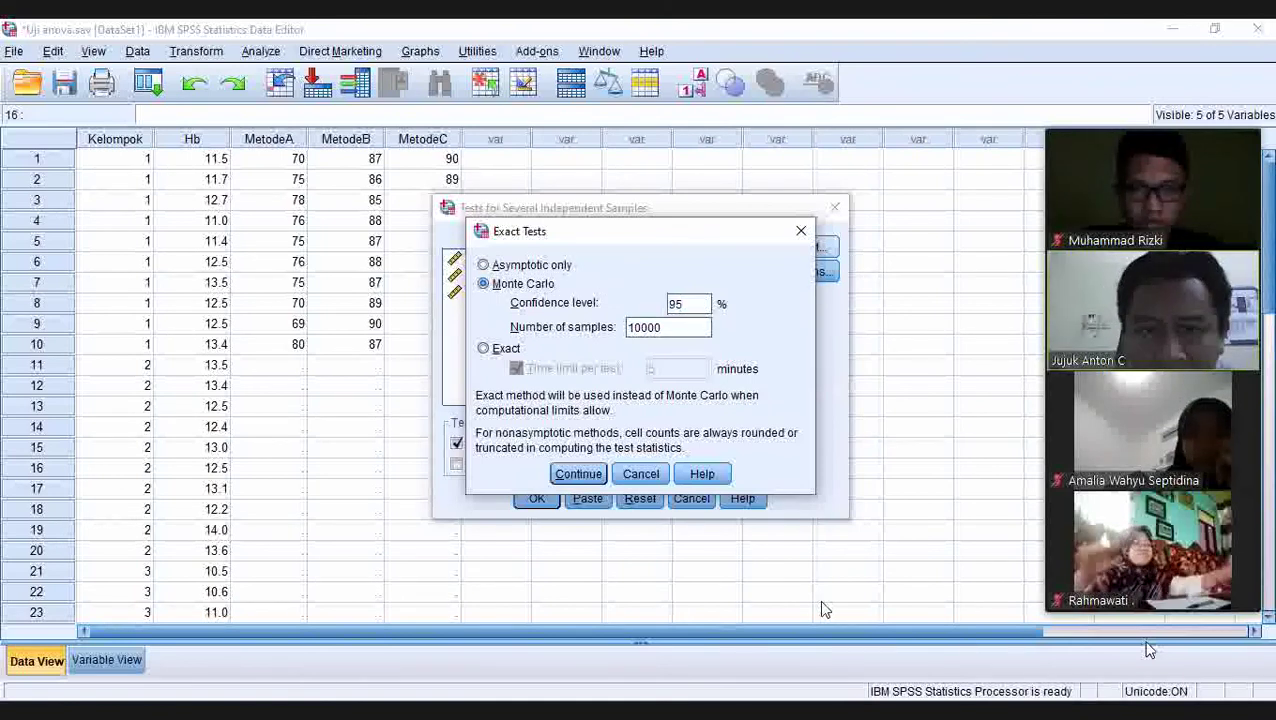
click(580, 474)
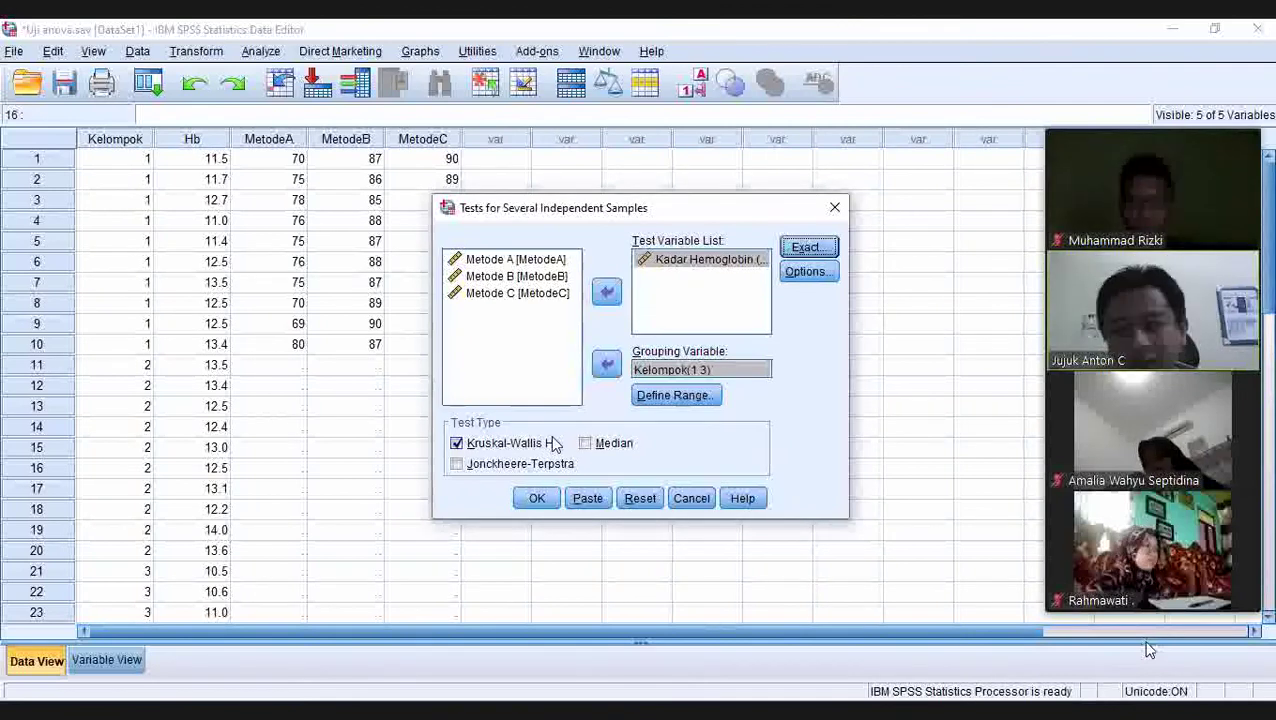
click(538, 499)
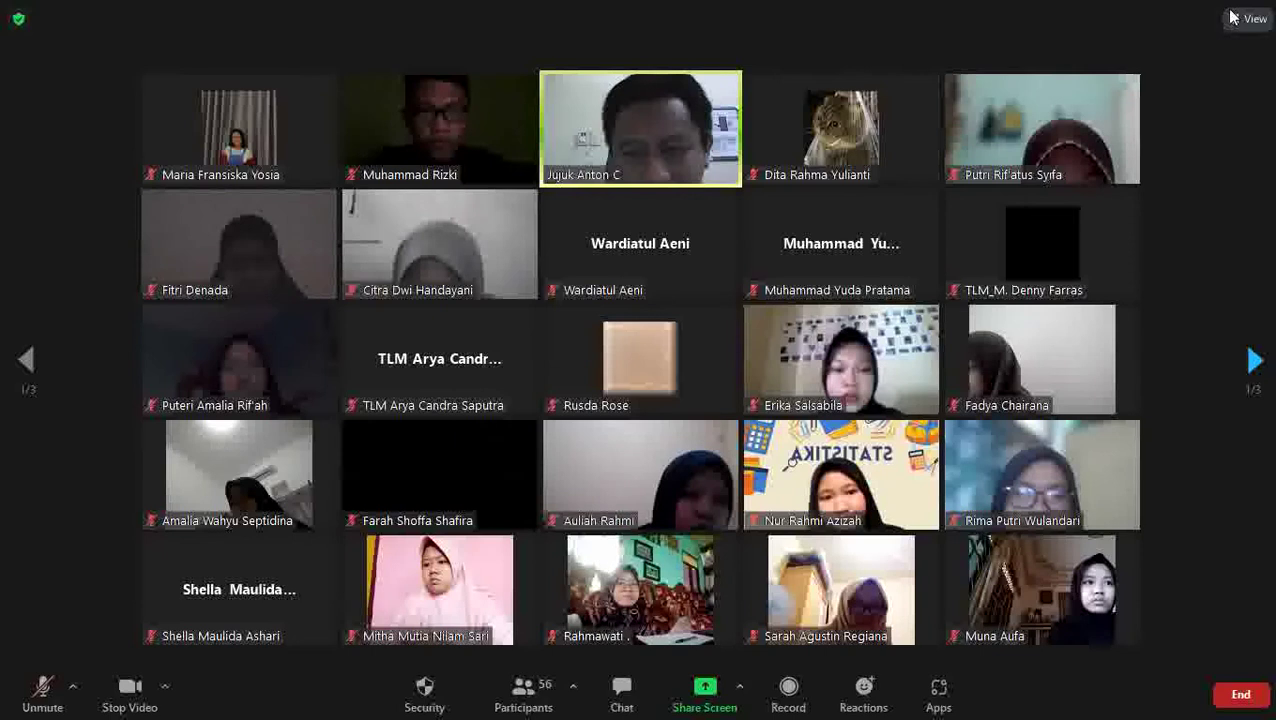
Bring the shared screen back into view in the Zoom meeting and exit its full-screen mode
click(1240, 18)
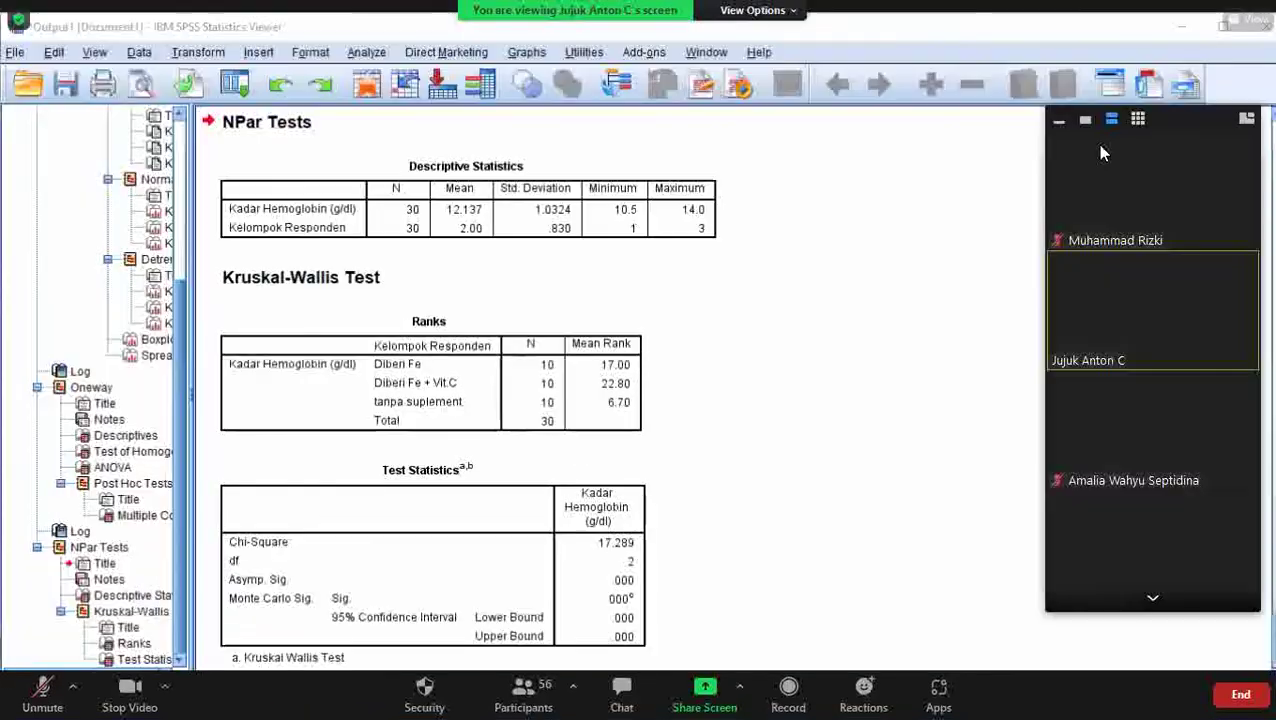
click(1250, 20)
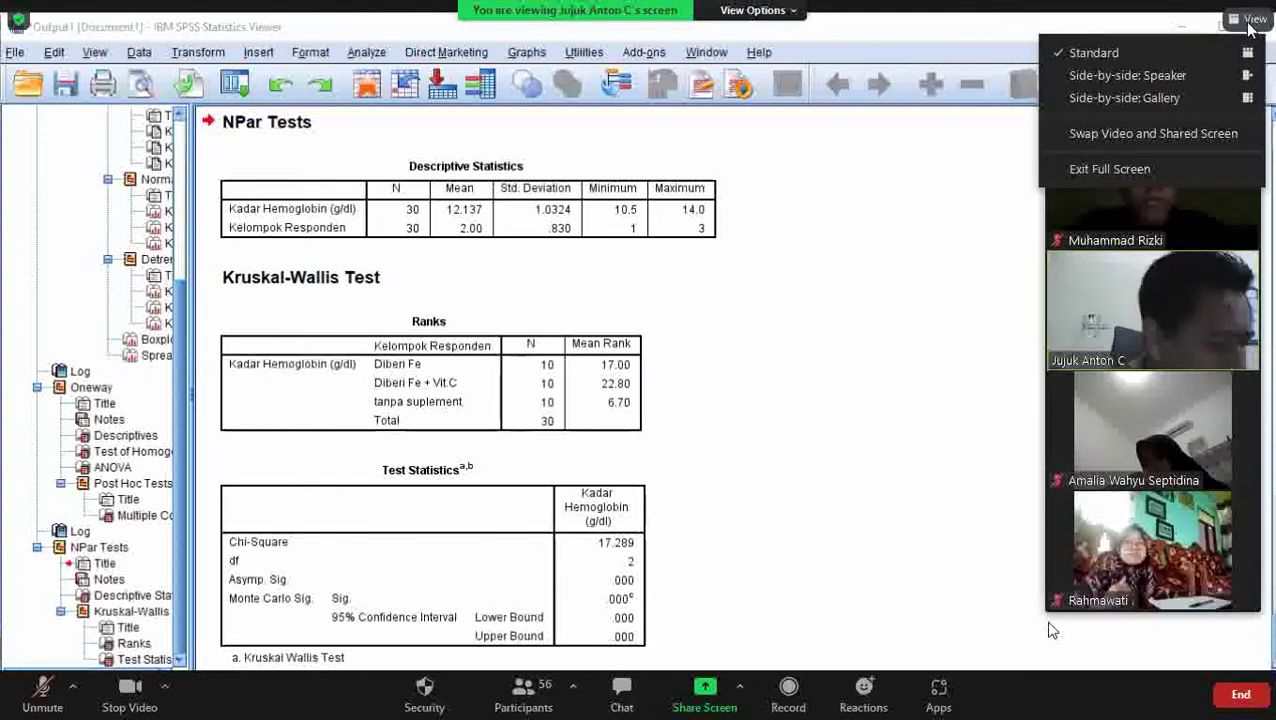
click(1100, 168)
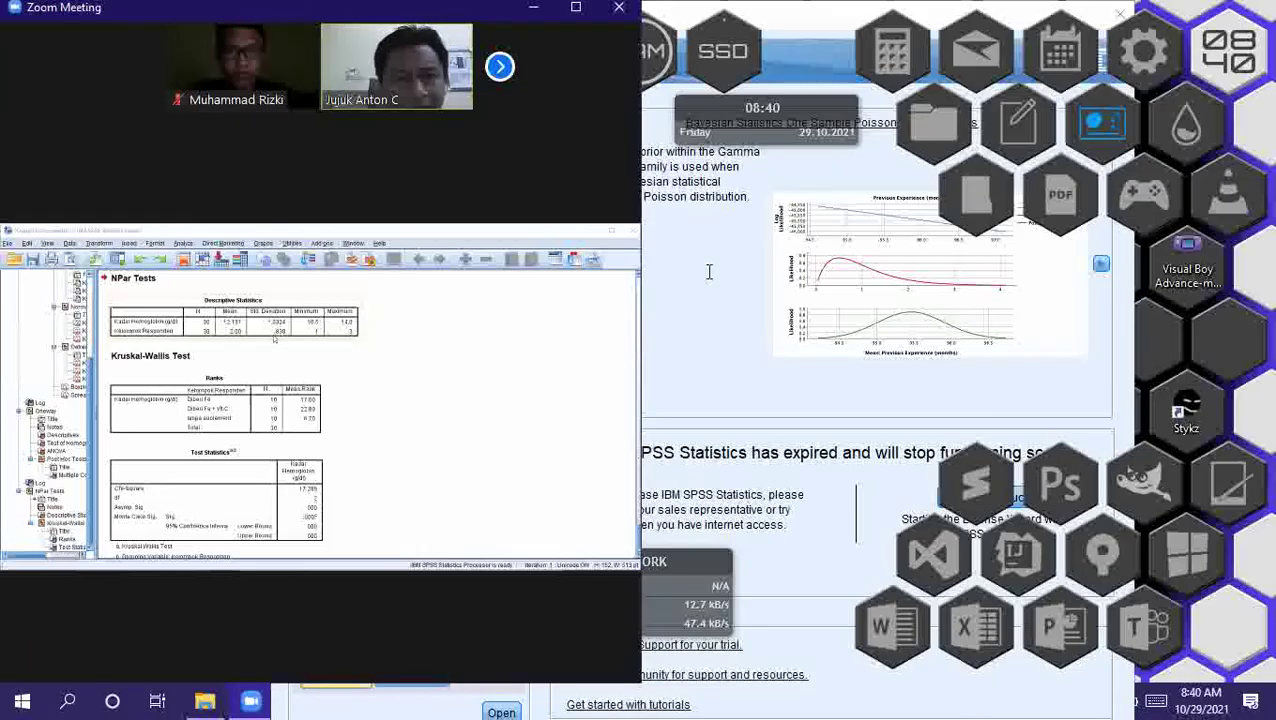
Switch to the SPSS welcome window, reposition it, and try to open the recent file D:\Uji anova.sav
click(709, 271)
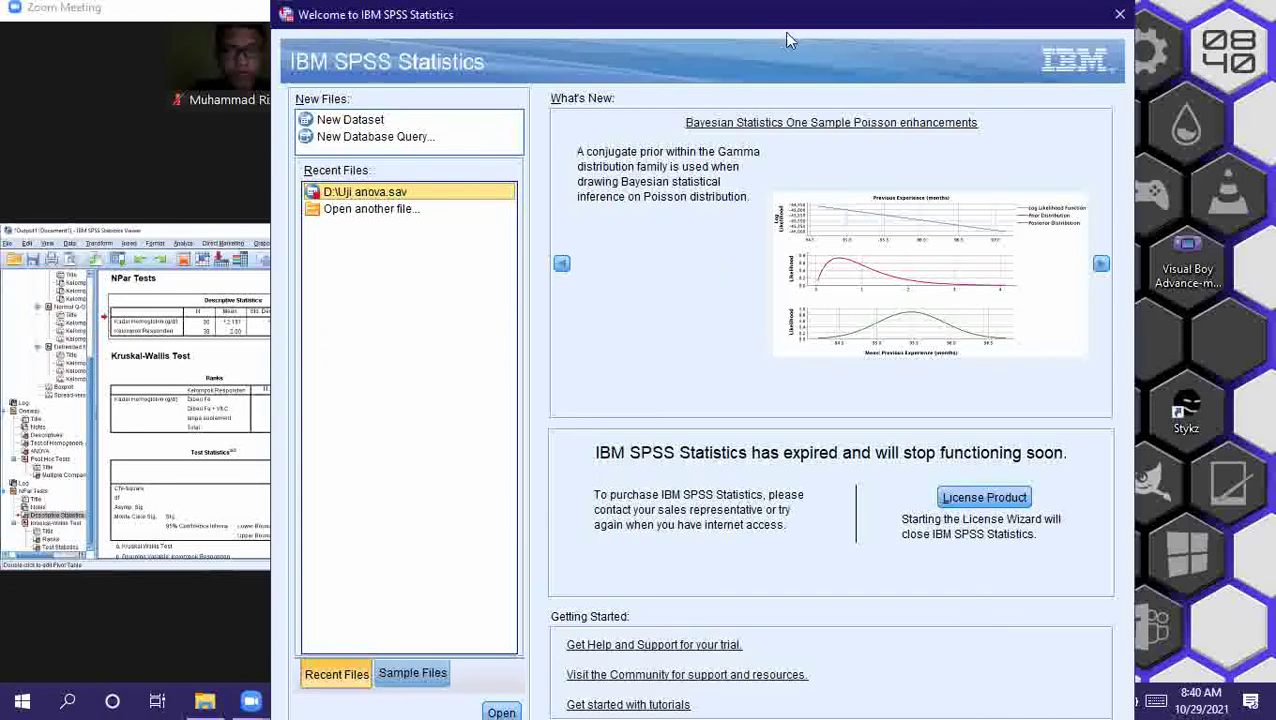
drag(1080, 24, 1033, 33)
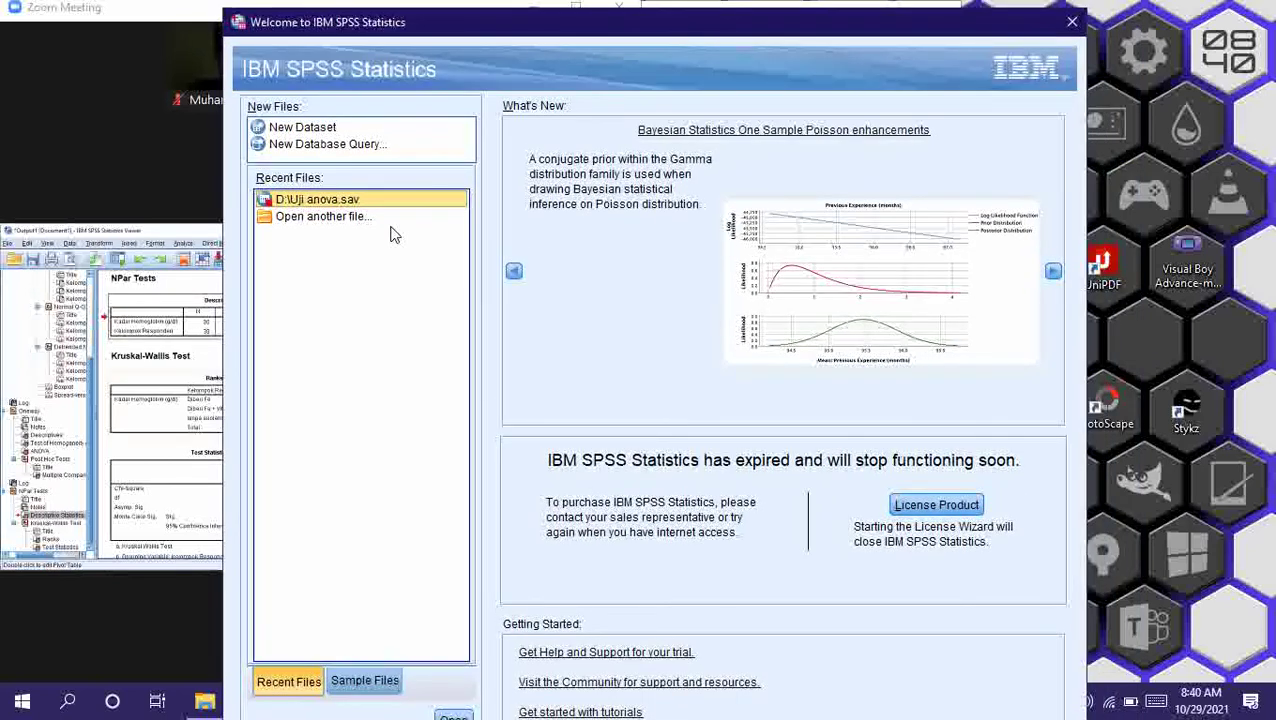
click(353, 218)
click(343, 203)
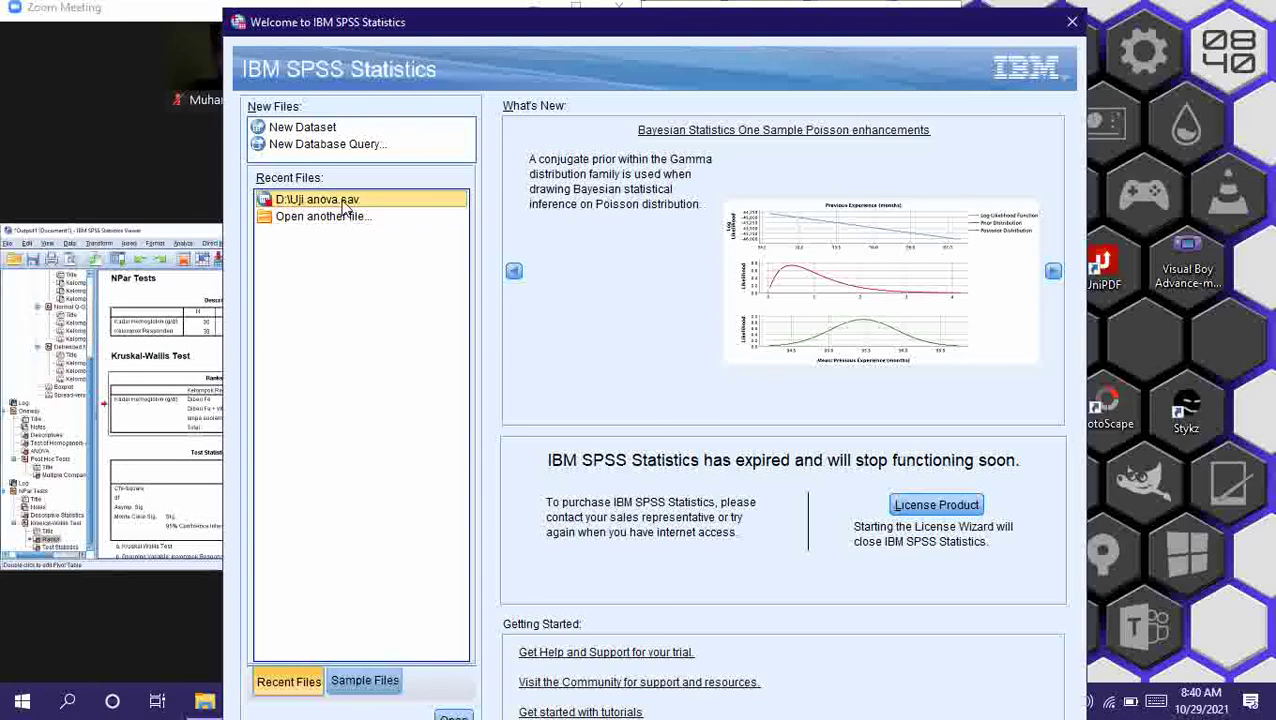
double_click(343, 203)
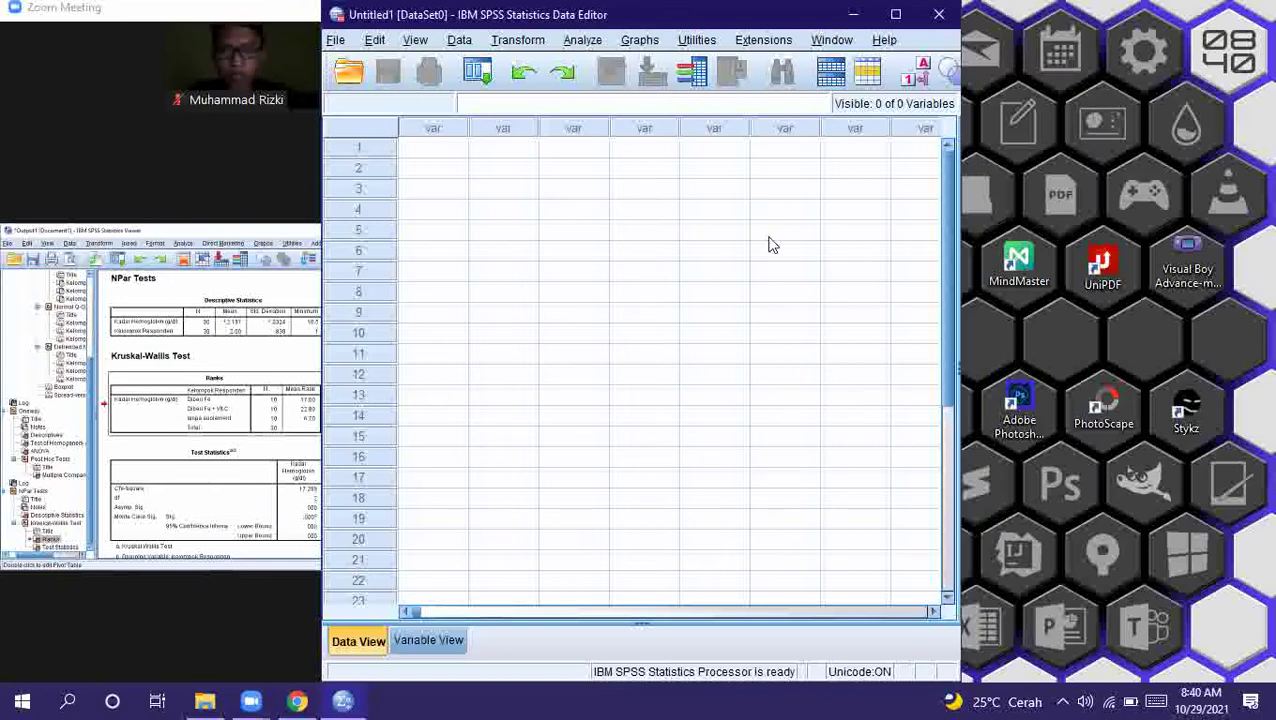
Dock the SPSS Data Editor and the Zoom meeting side by side, with the Data Editor active
key(super+Left)
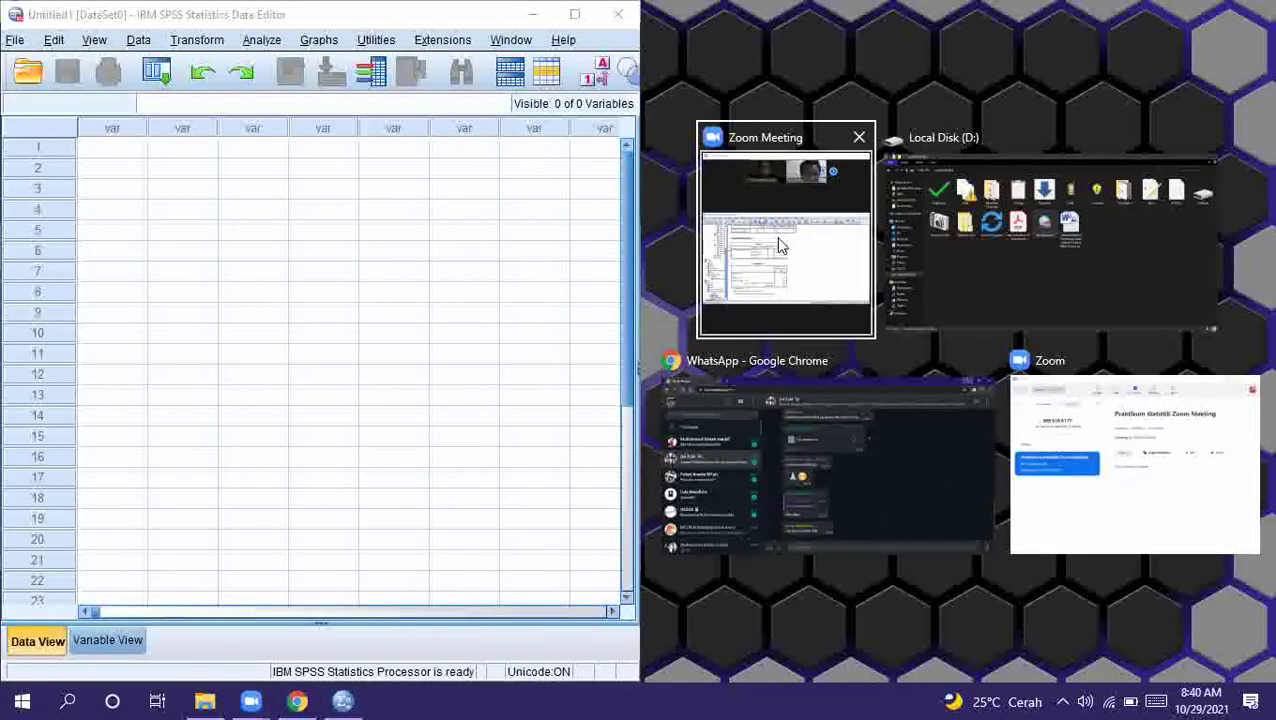
click(781, 245)
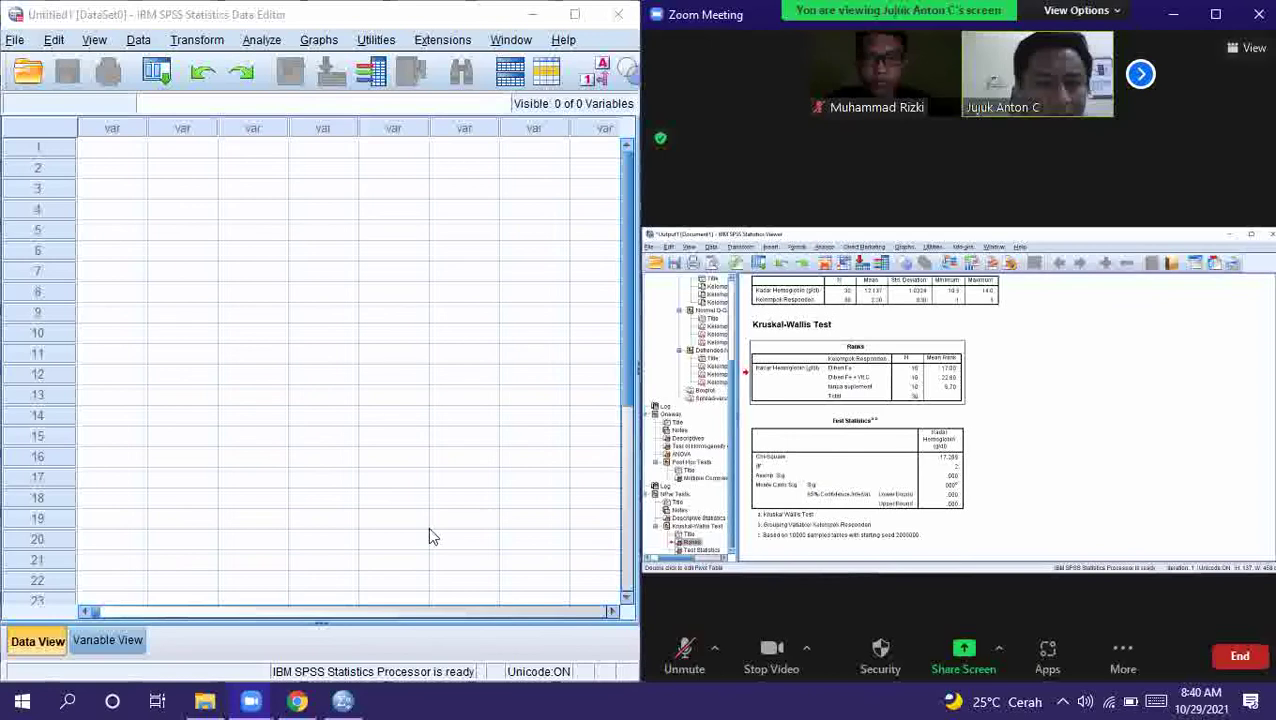
mouse_move(342, 695)
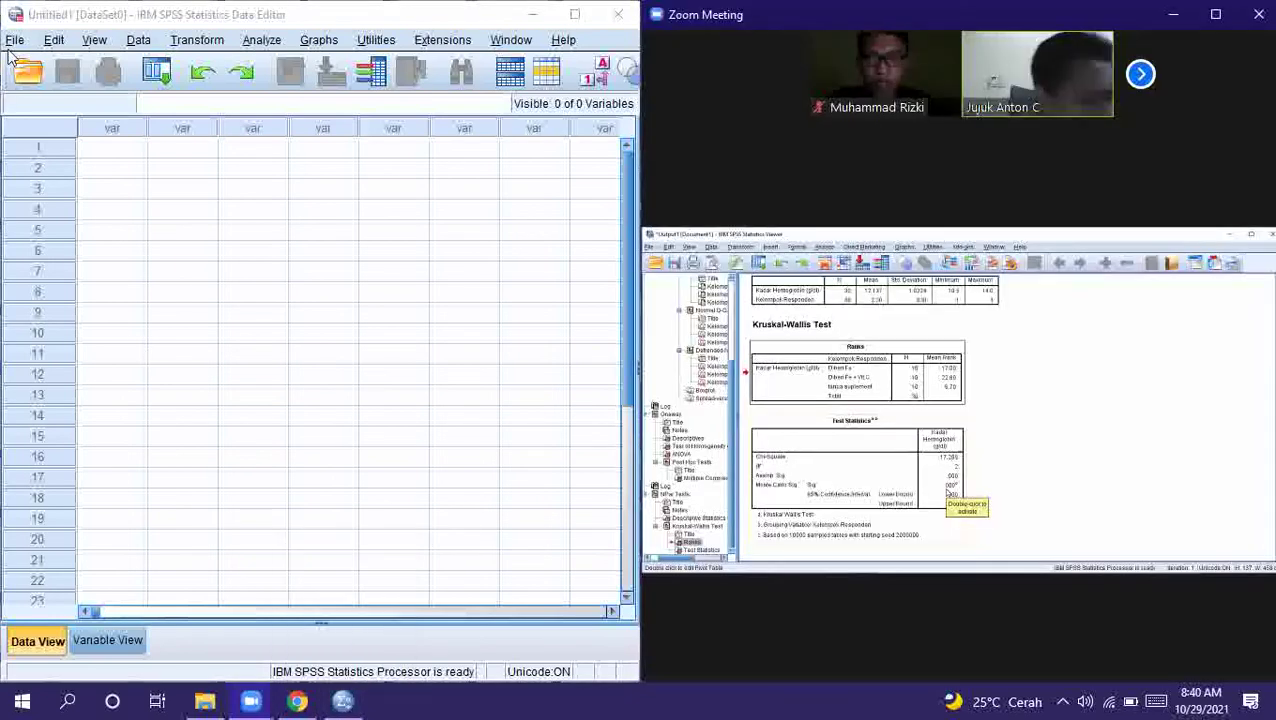
click(12, 50)
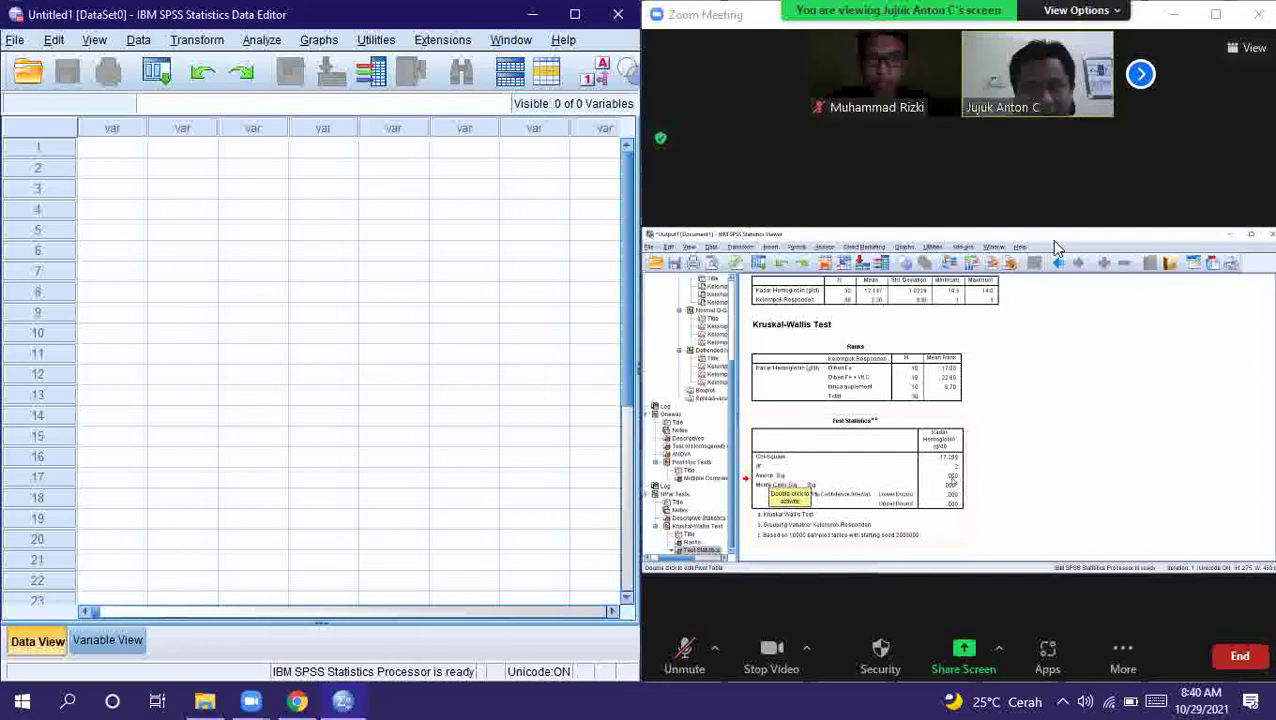
Enlarge the Zoom meeting, check the Untitled1 SPSS Data Editor, and return to the shared Kruskal-Wallis output
click(1205, 18)
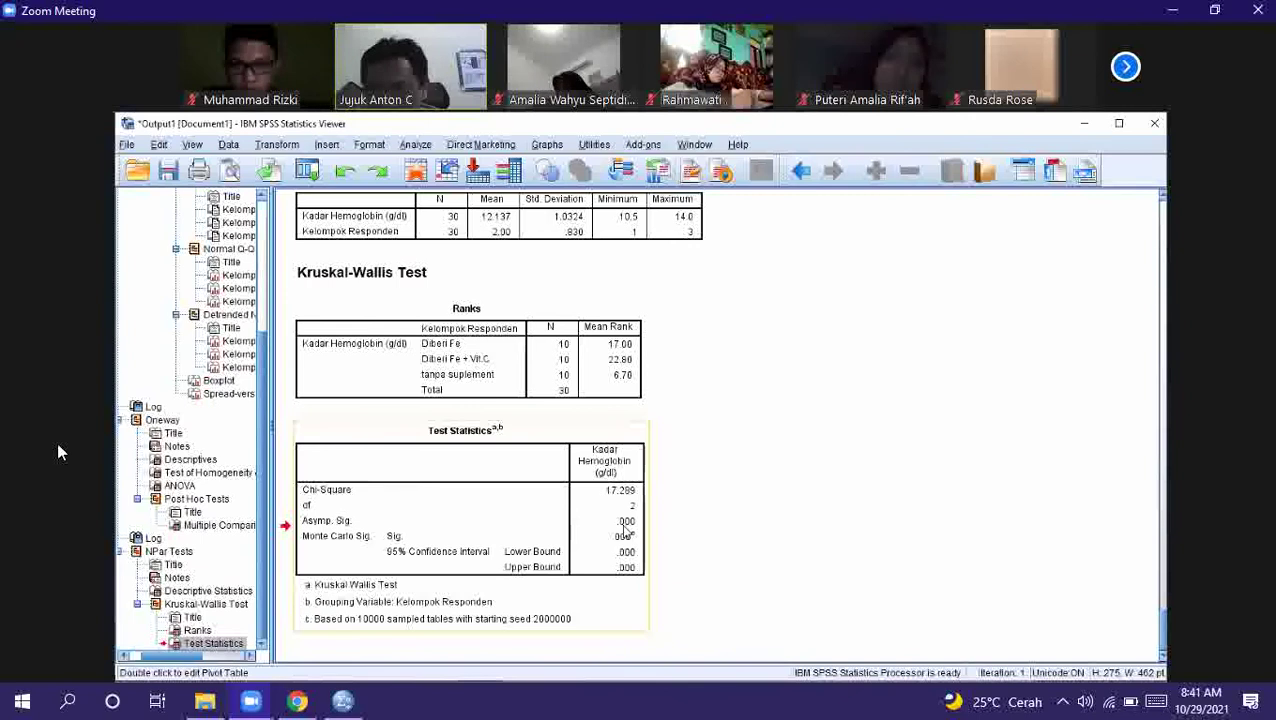
mouse_move(297, 644)
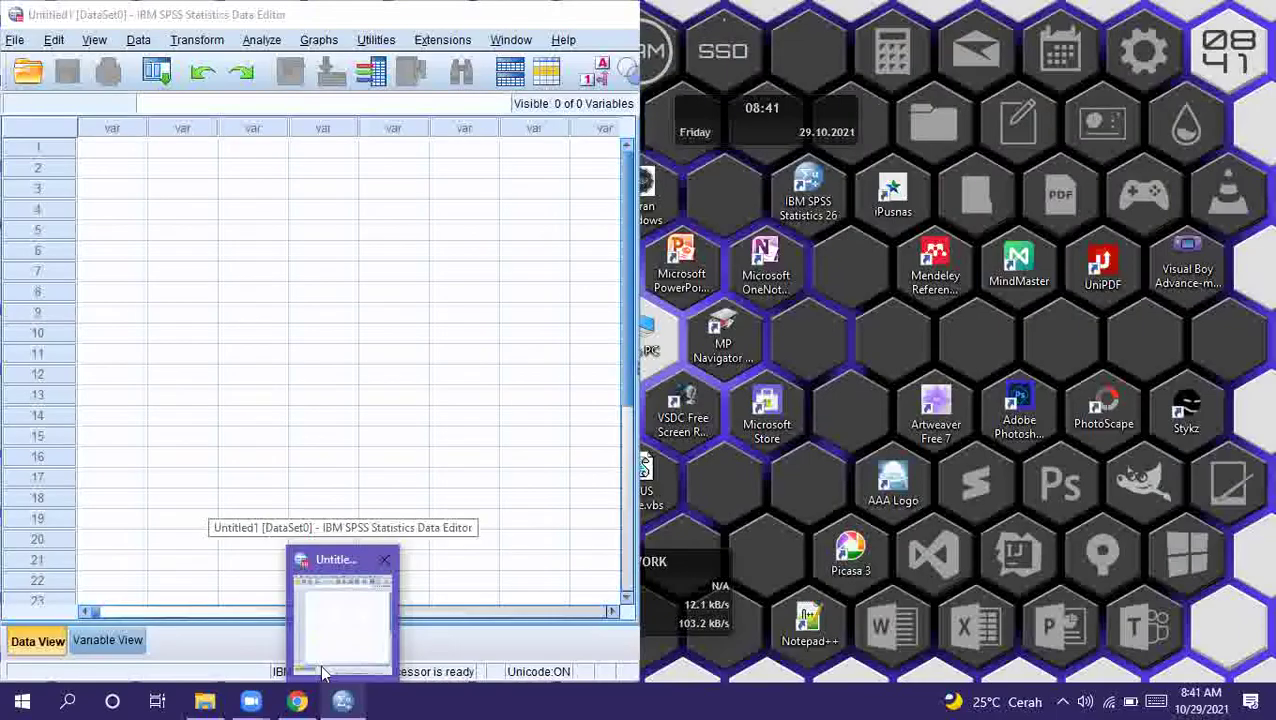
click(325, 620)
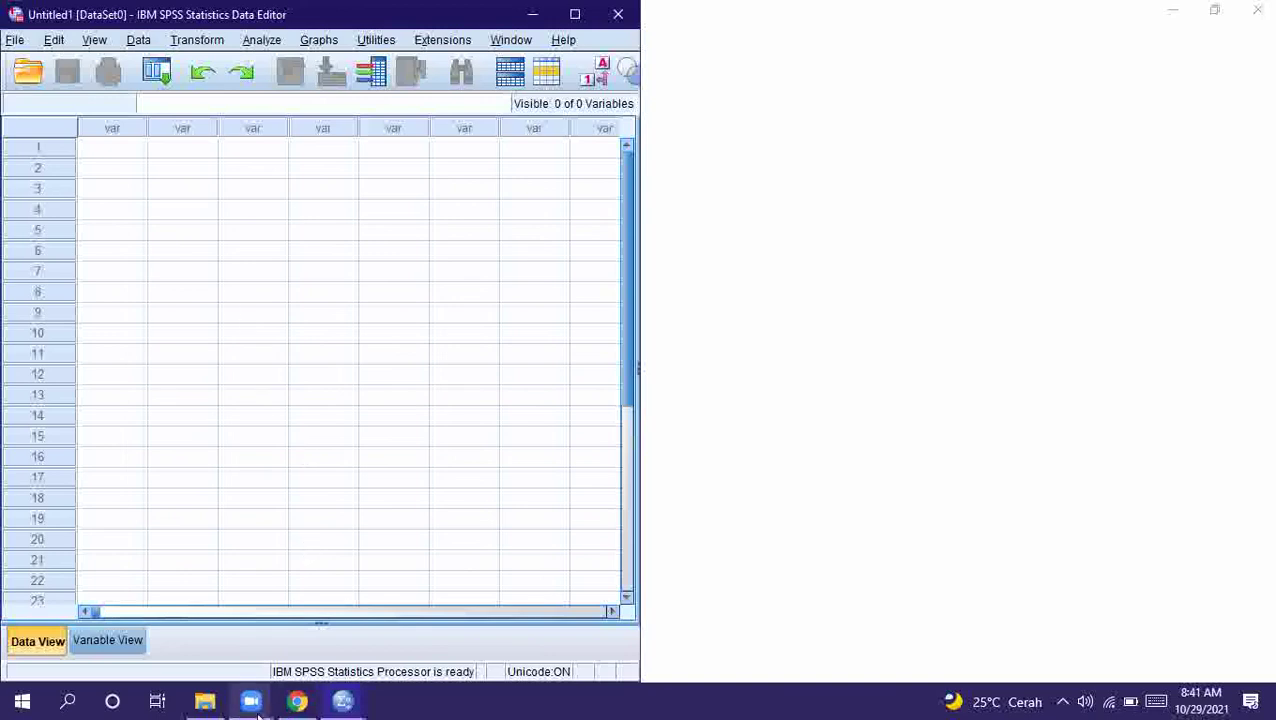
mouse_move(258, 712)
click(322, 658)
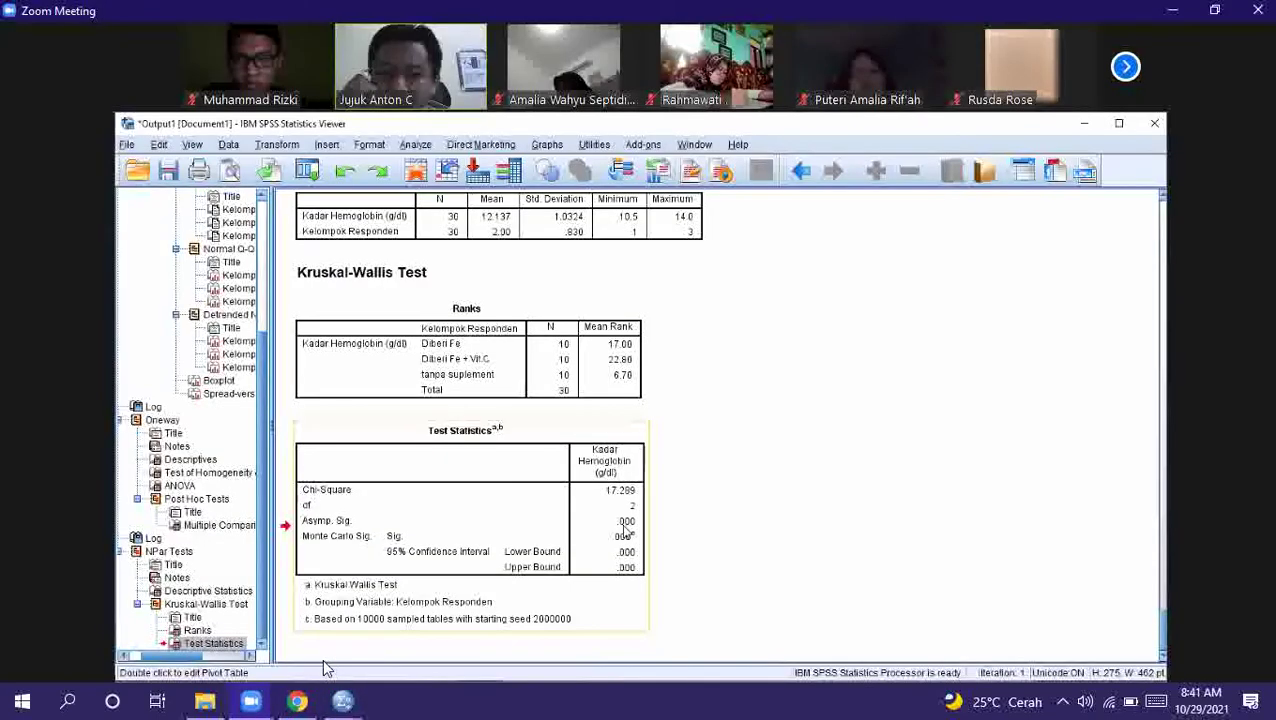
Check the loading of Uji anova.sav in the local SPSS output log and its Data Editor window
mouse_move(343, 701)
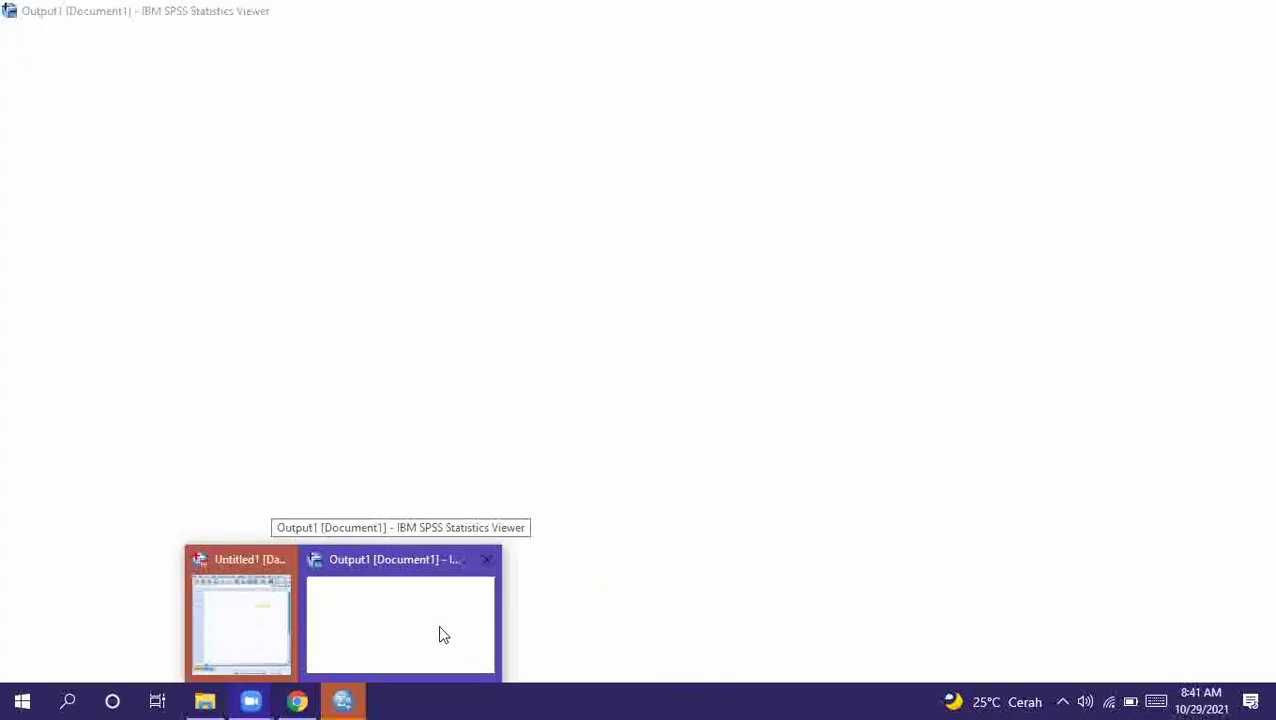
click(438, 634)
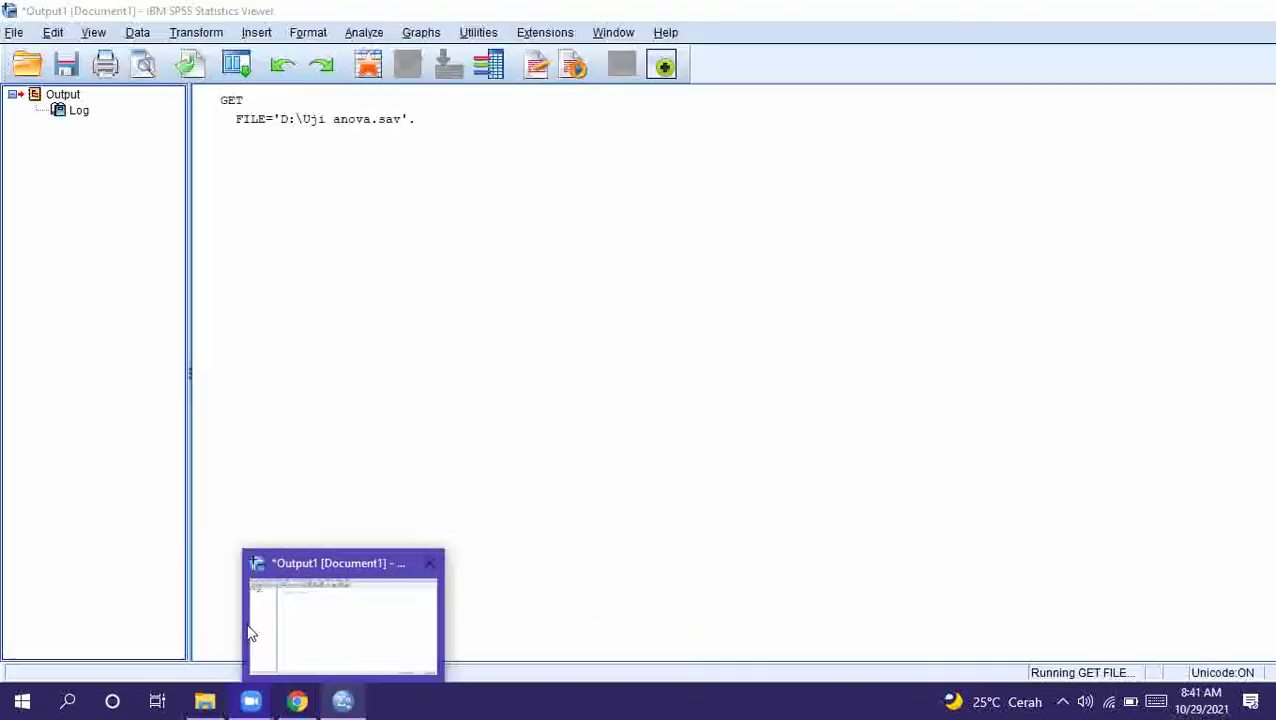
click(338, 703)
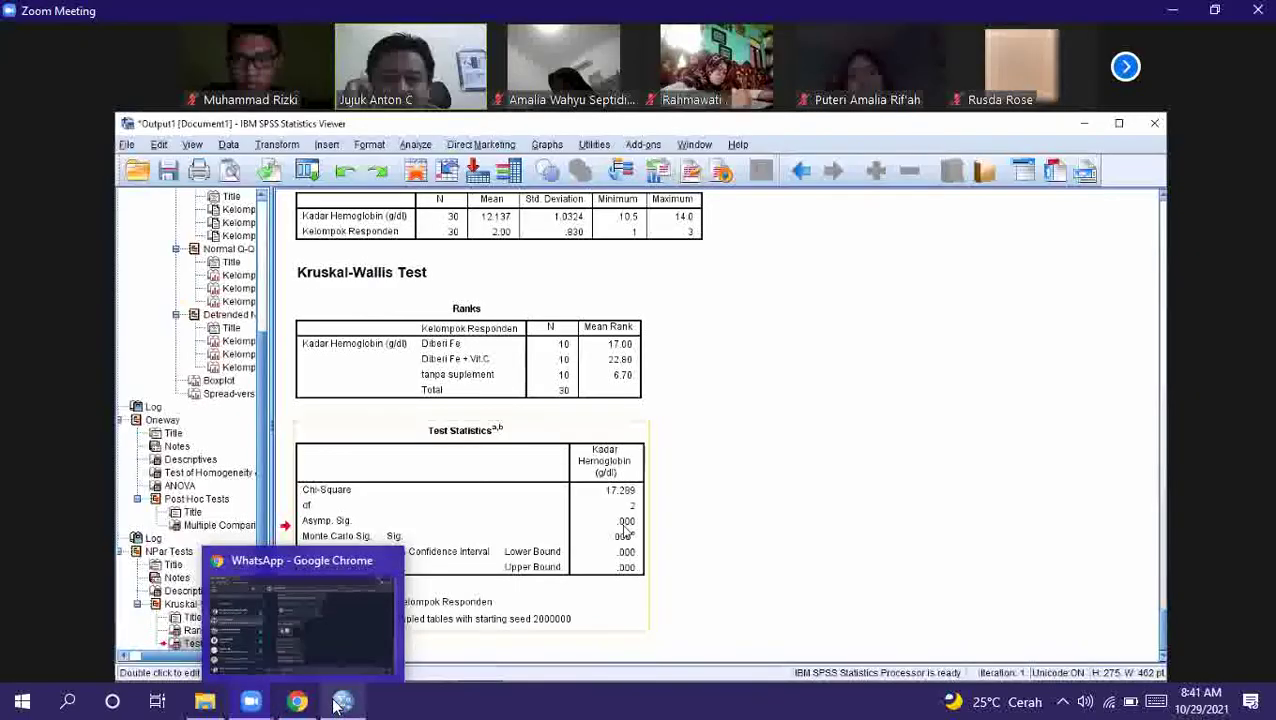
mouse_move(341, 702)
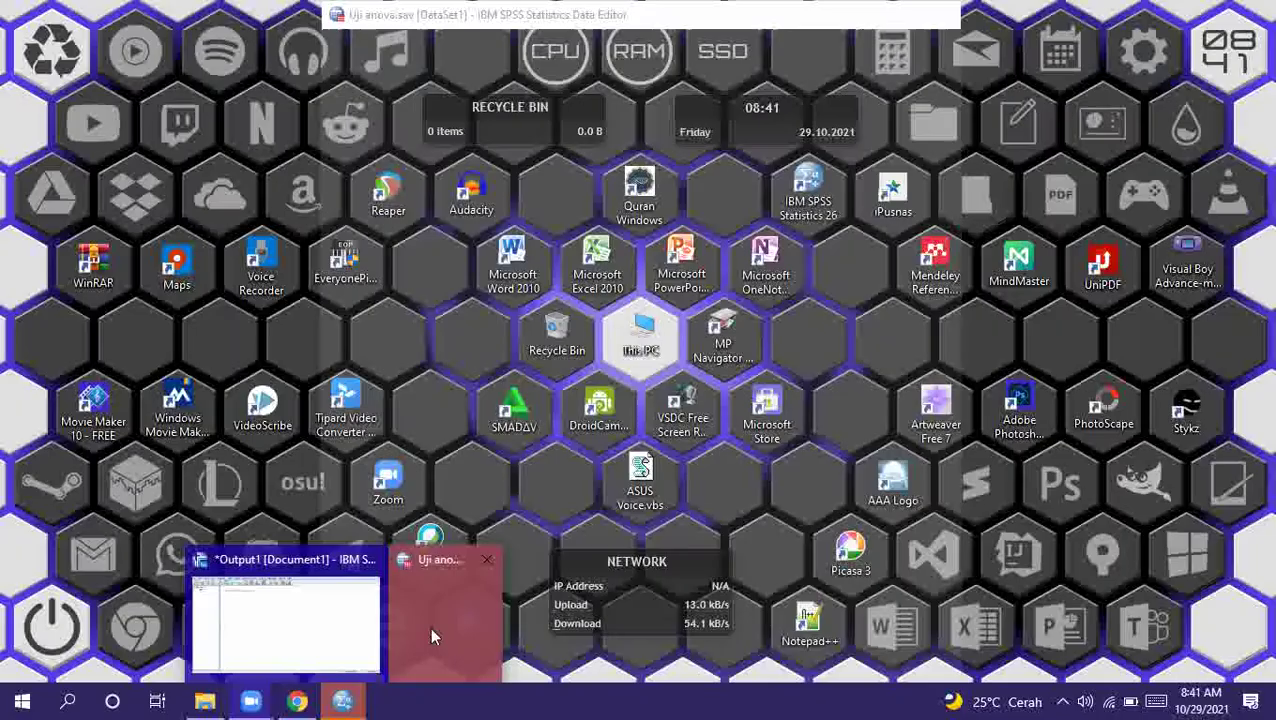
click(432, 632)
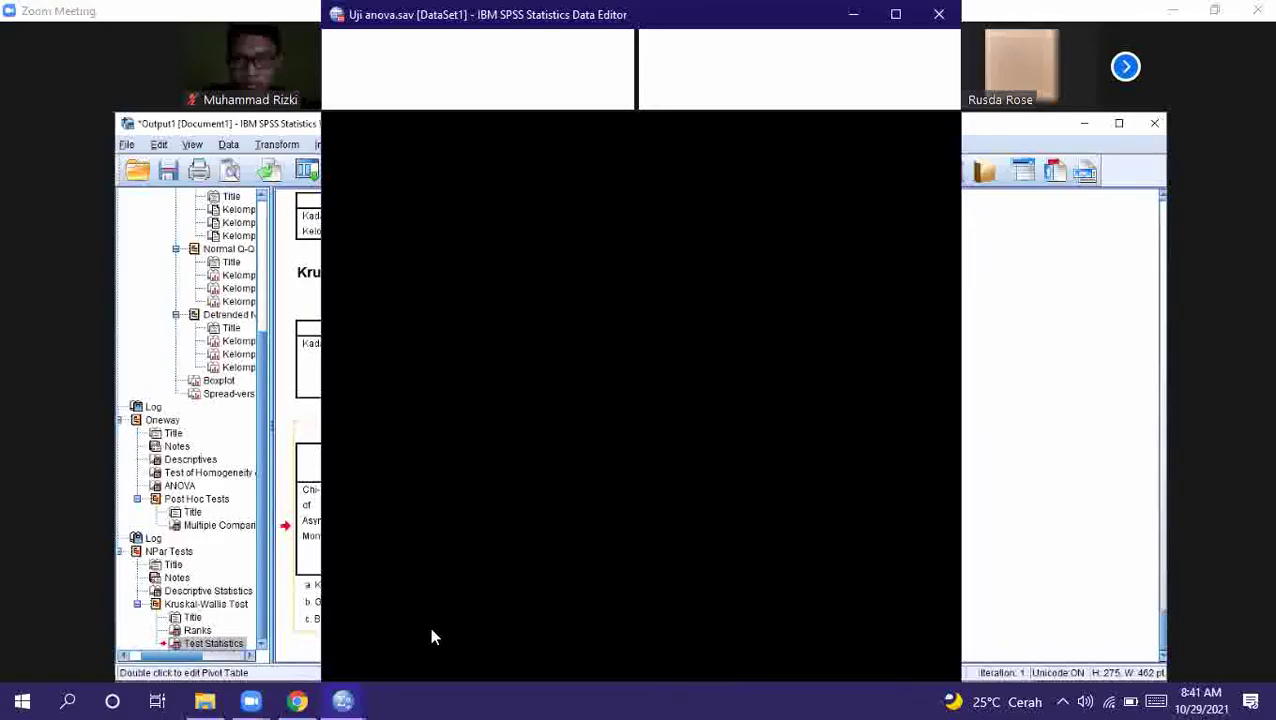
click(1006, 345)
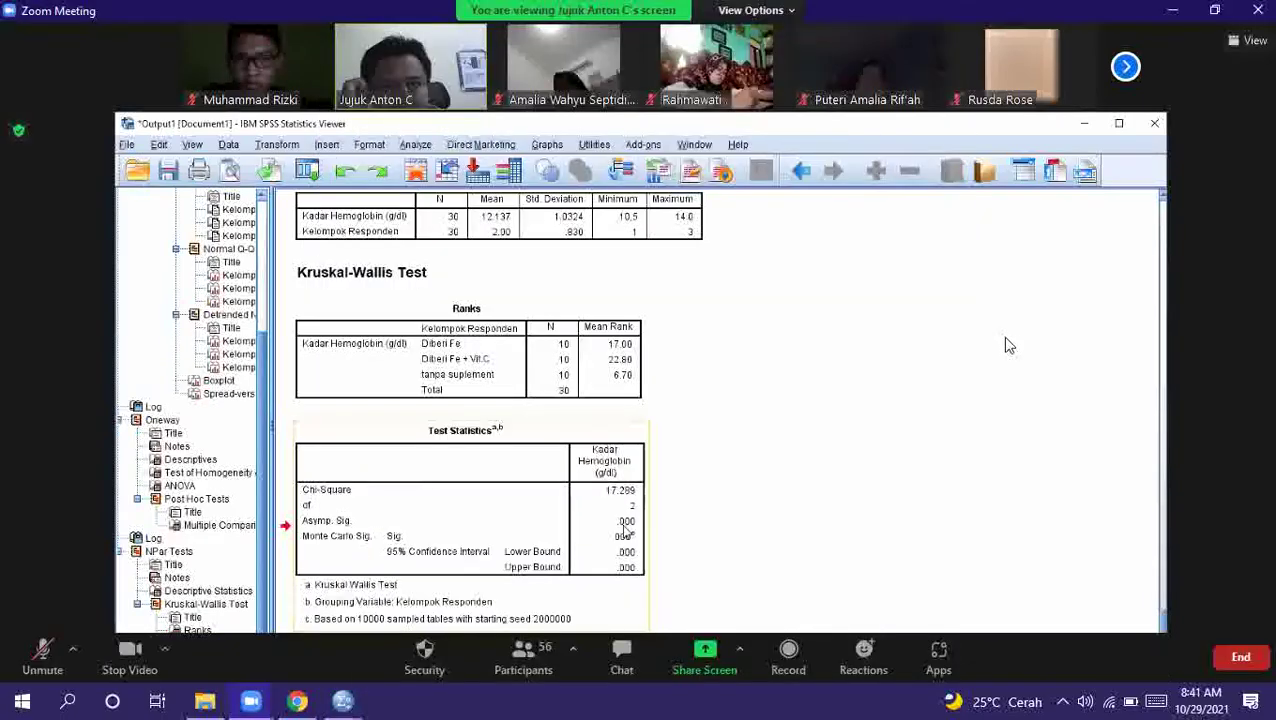
mouse_move(342, 702)
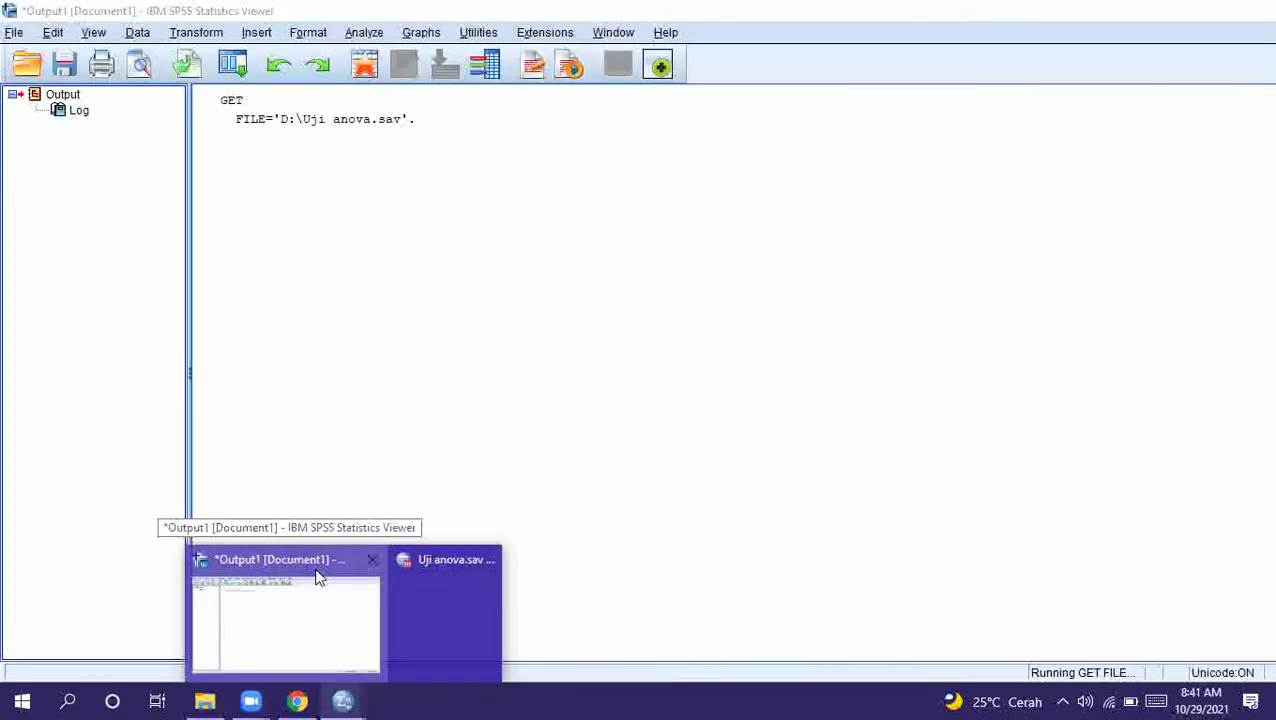
click(318, 577)
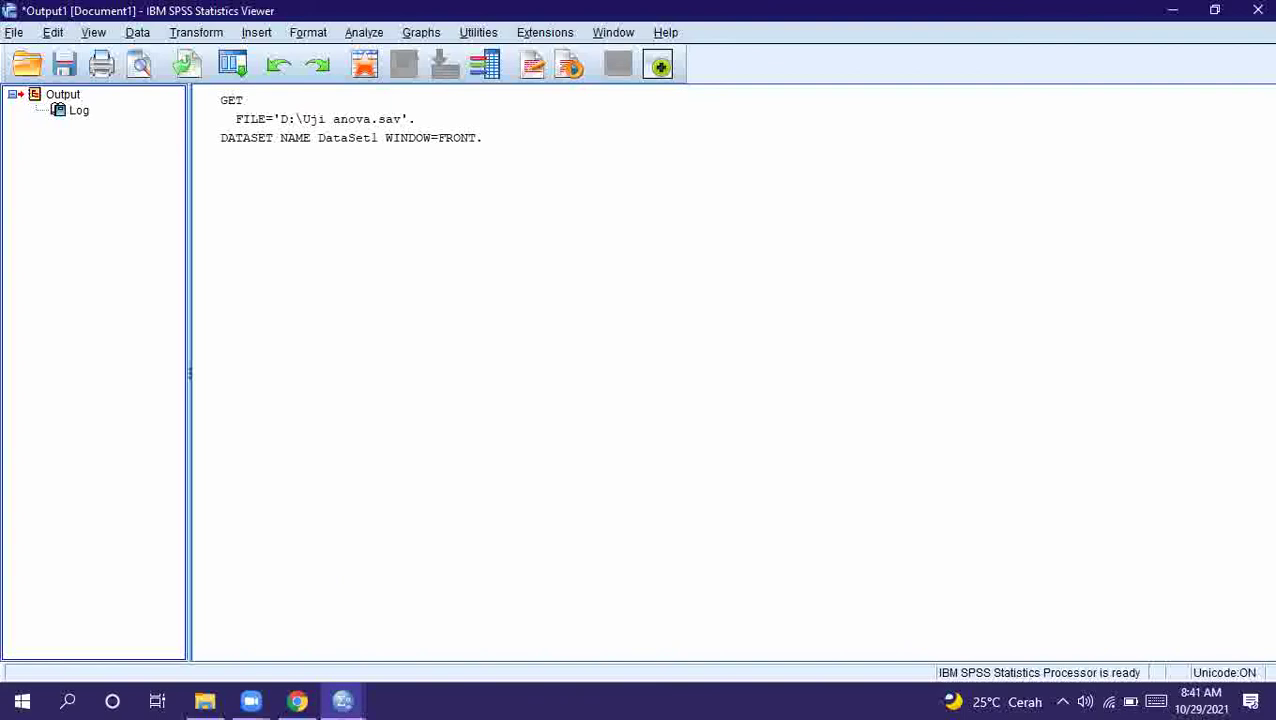
Dock the Uji anova.sav Data Editor and the Zoom meeting side by side
mouse_move(343, 701)
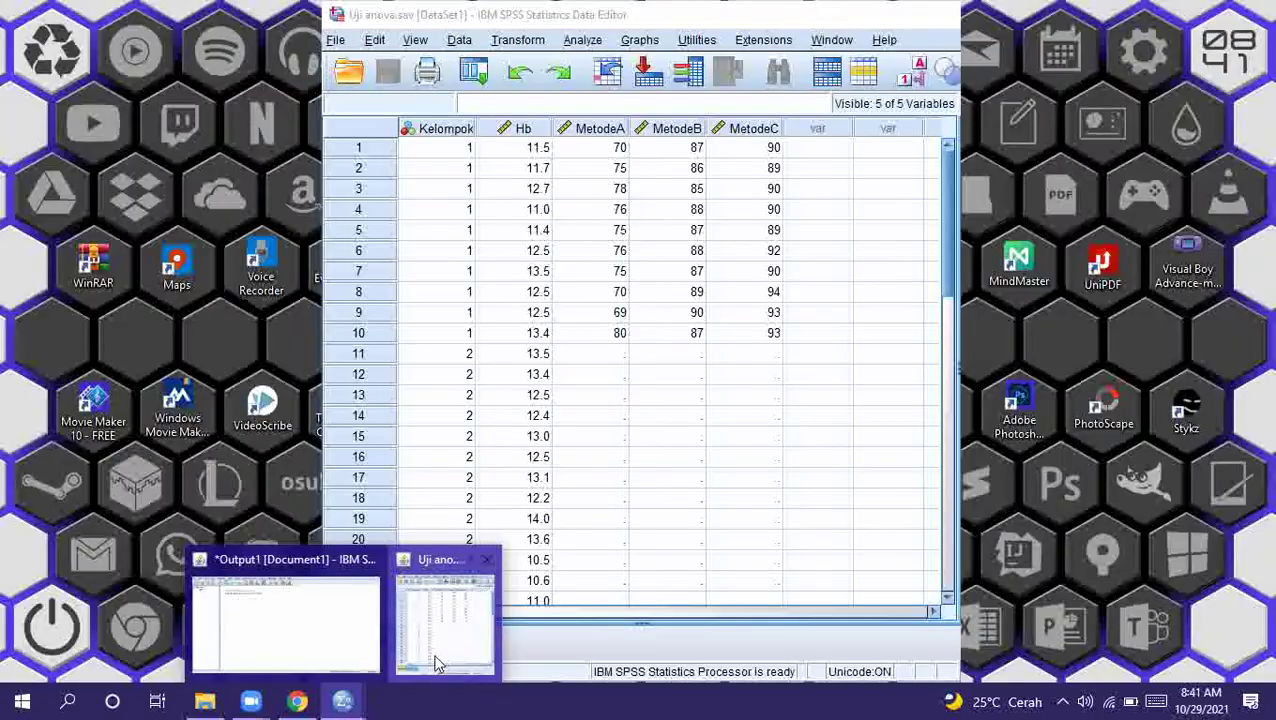
click(437, 663)
key(super+Left)
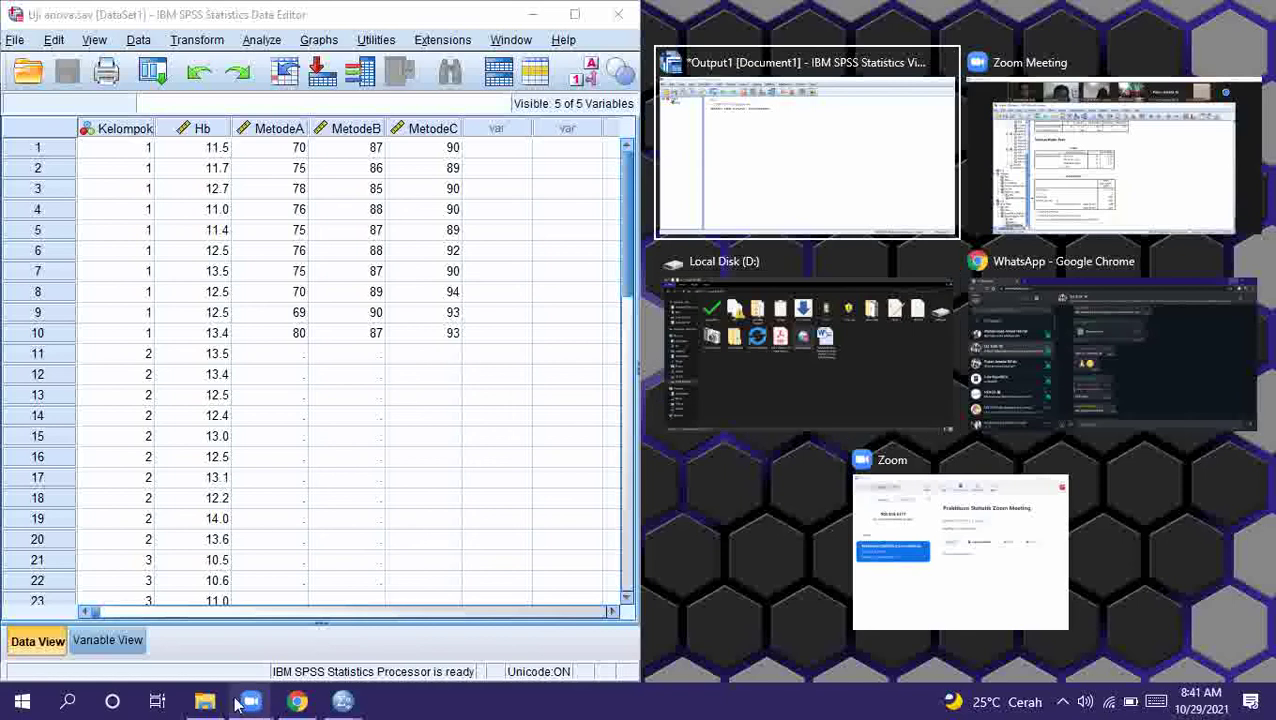
mouse_move(249, 704)
click(330, 622)
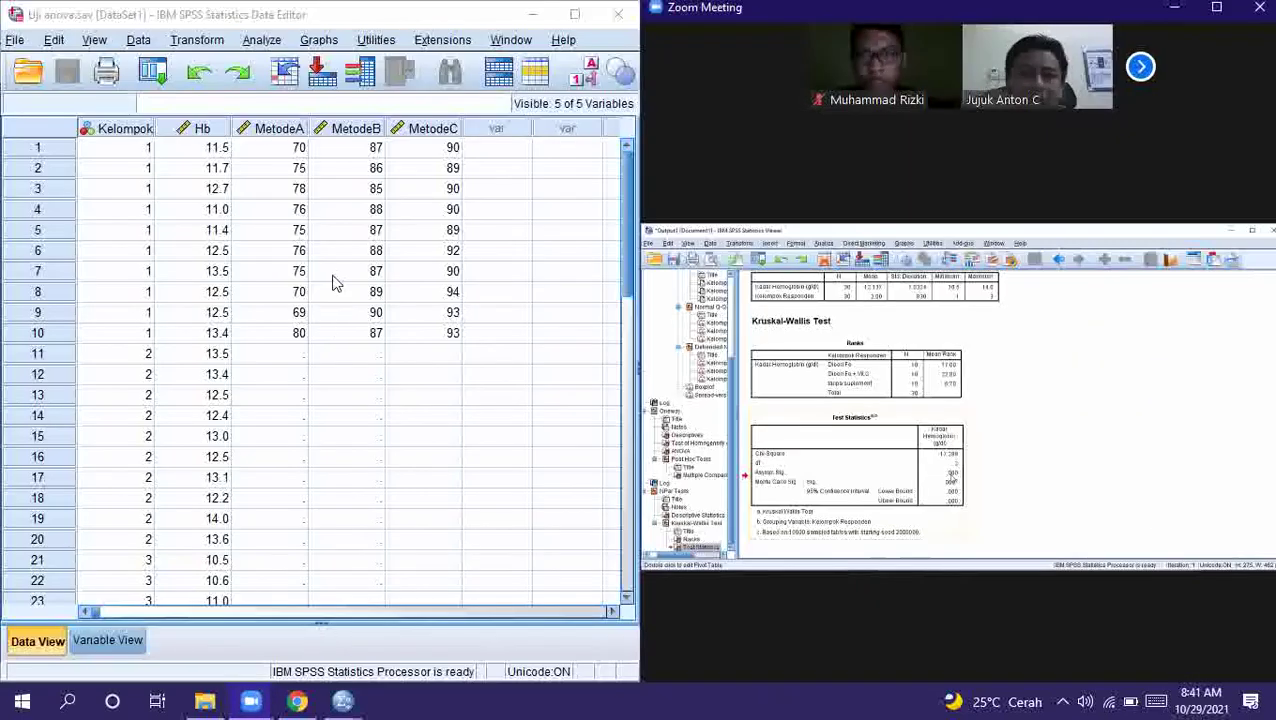
Start the Explore procedure for descriptive statistics on the local Uji anova.sav data
click(264, 44)
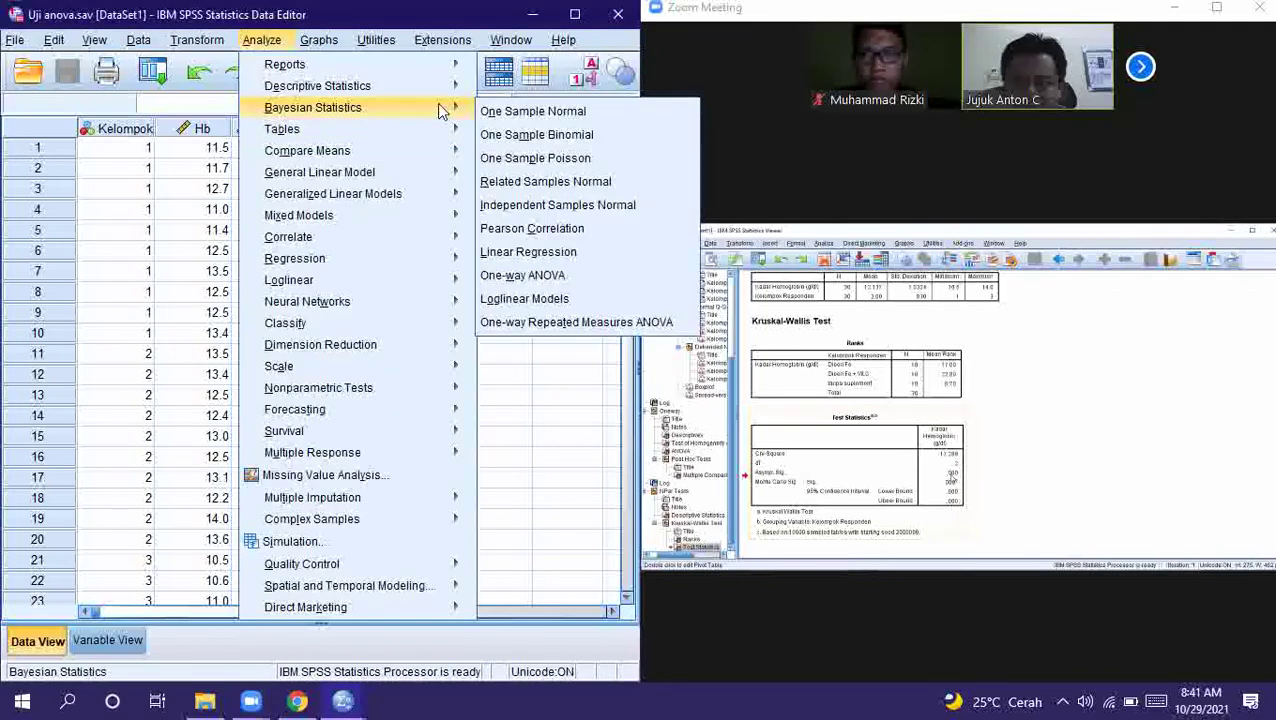
mouse_move(460, 86)
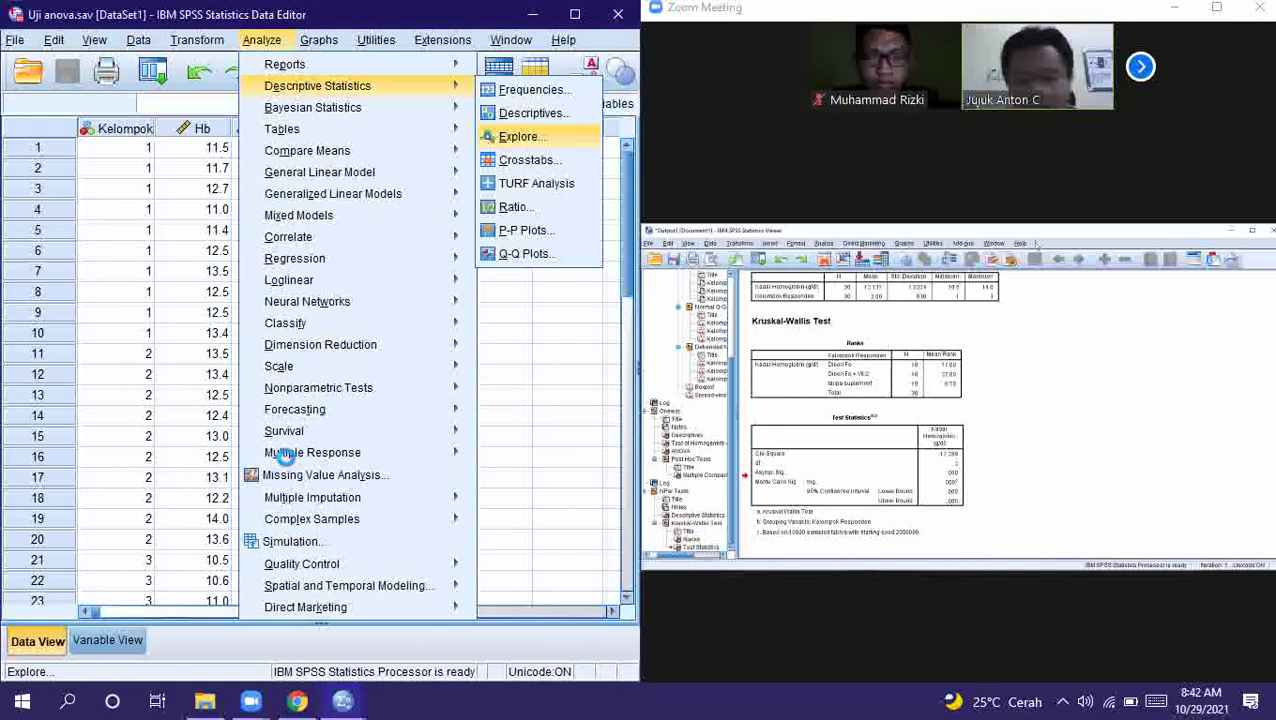
mouse_move(365, 712)
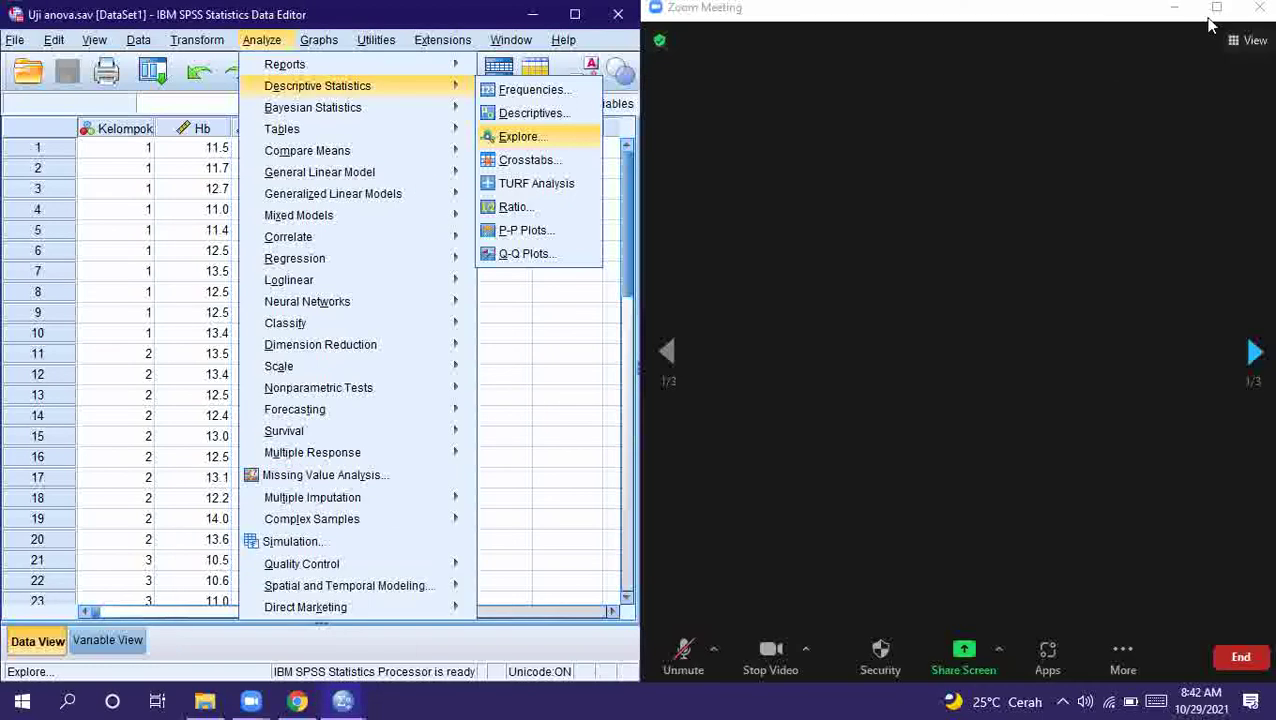
View the shared SPSS Data Editor in full screen, and return the Zoom meeting to its docked size
click(1214, 10)
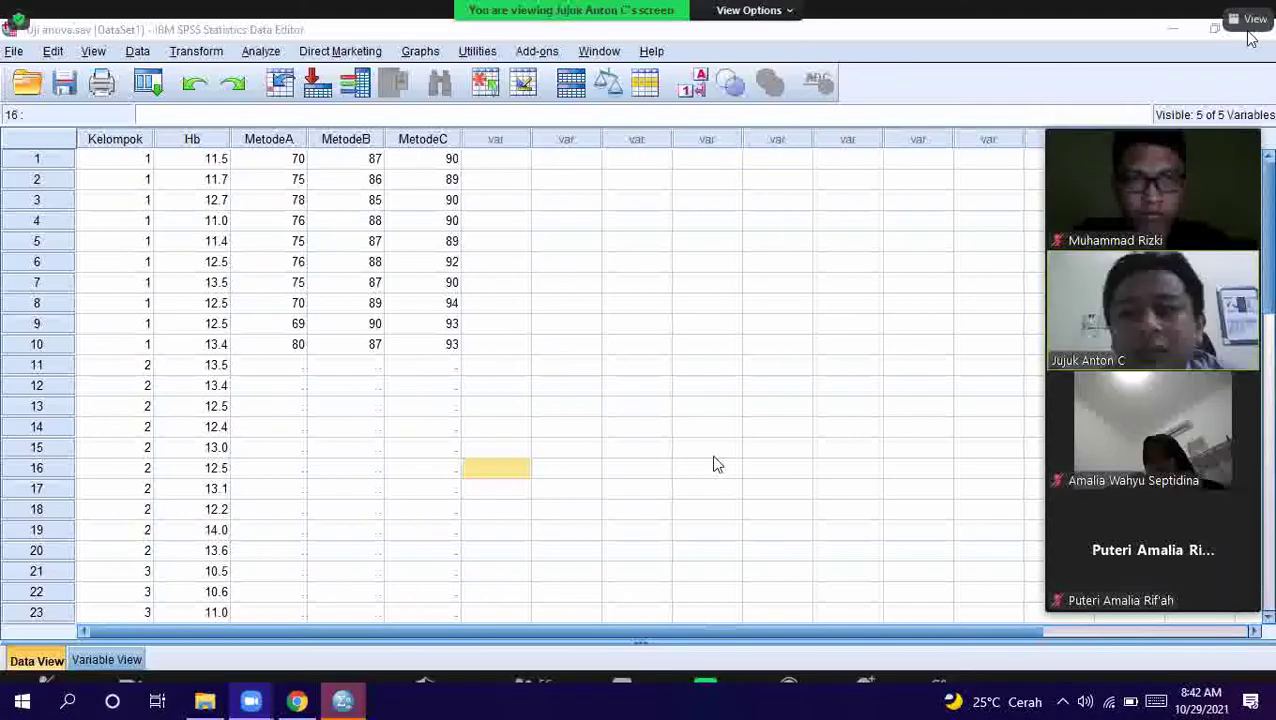
click(1248, 18)
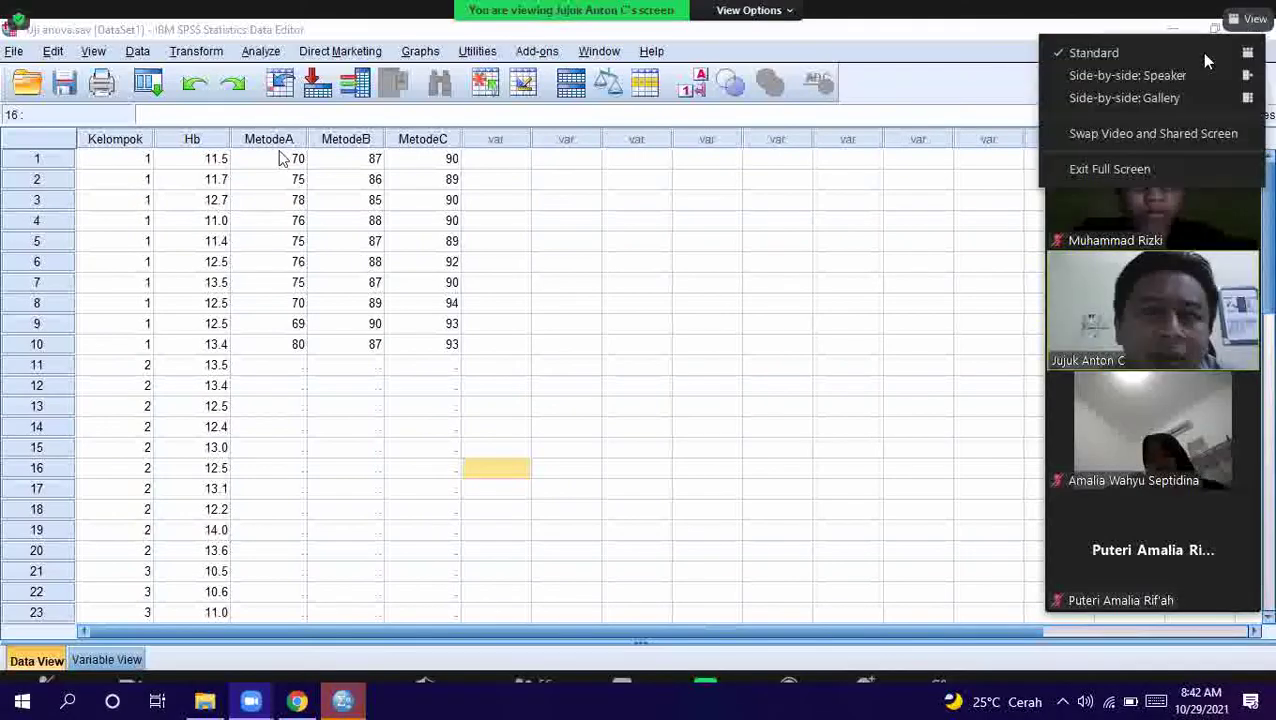
click(1093, 171)
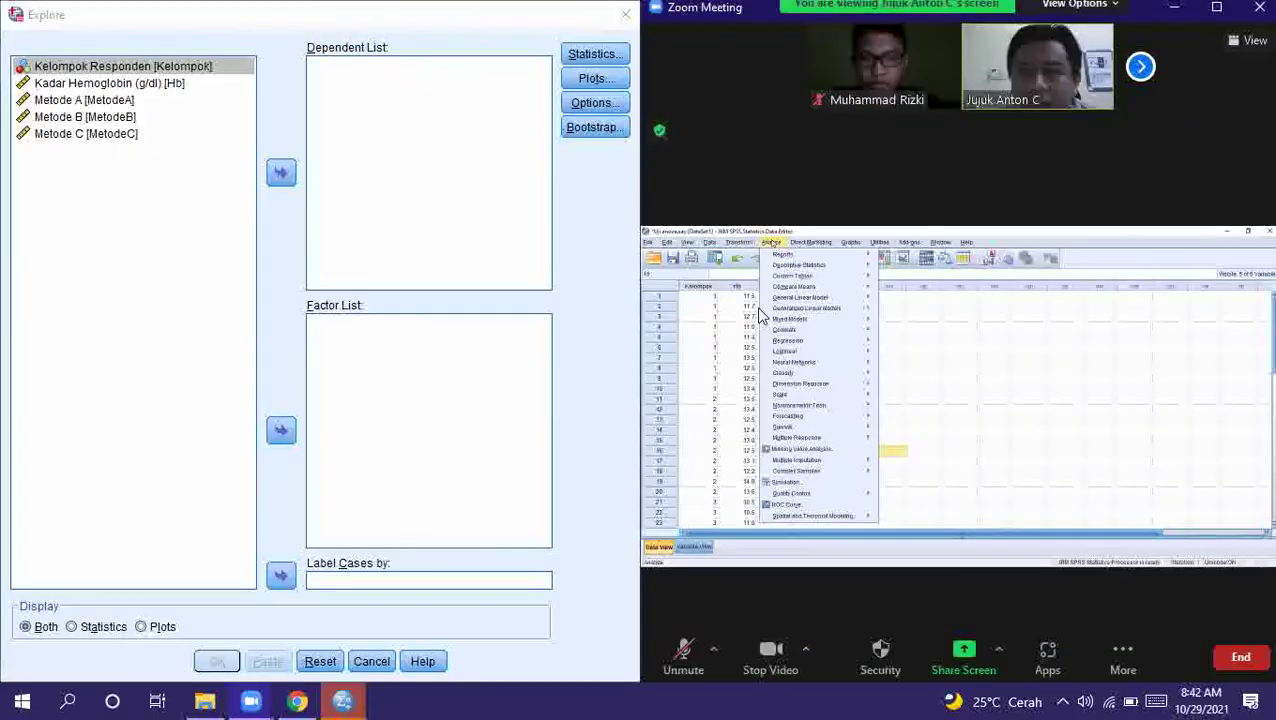
Assign Kadar Hemoglobin (g/dl) [Hb] as the dependent variable and Kelompok Responden [Kelompok] as the factor in Explore
click(90, 83)
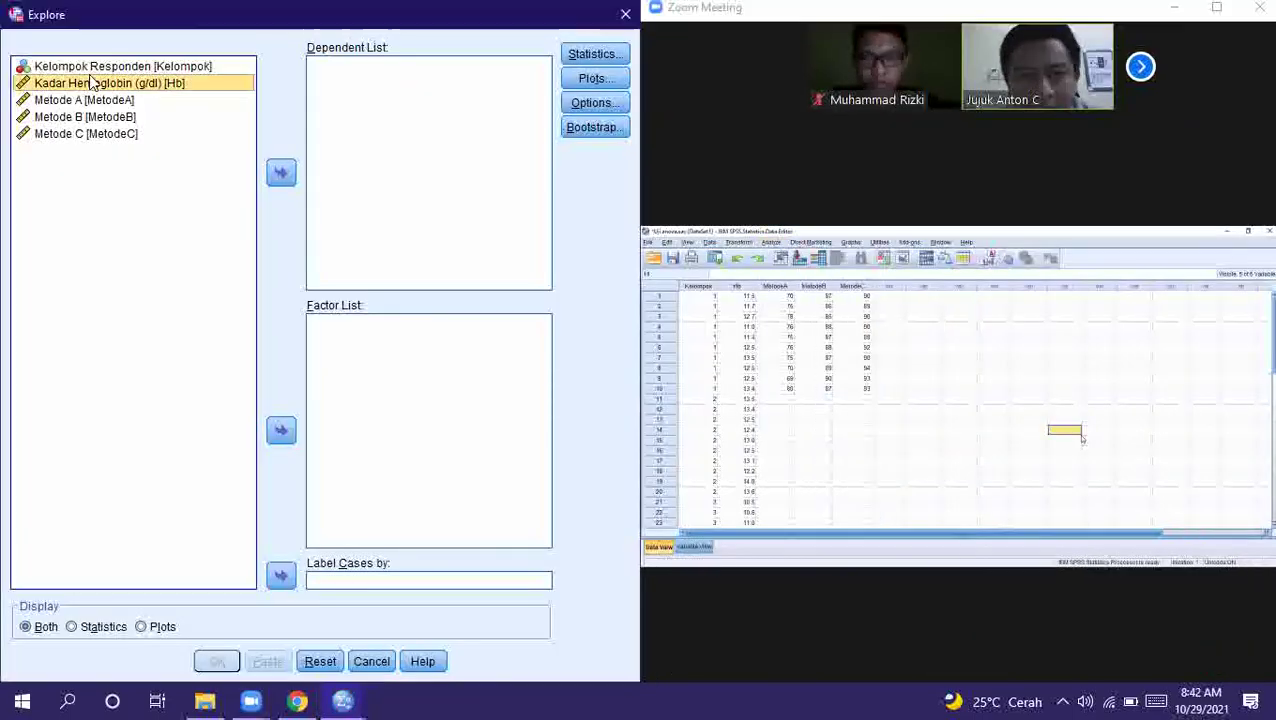
click(281, 172)
click(188, 67)
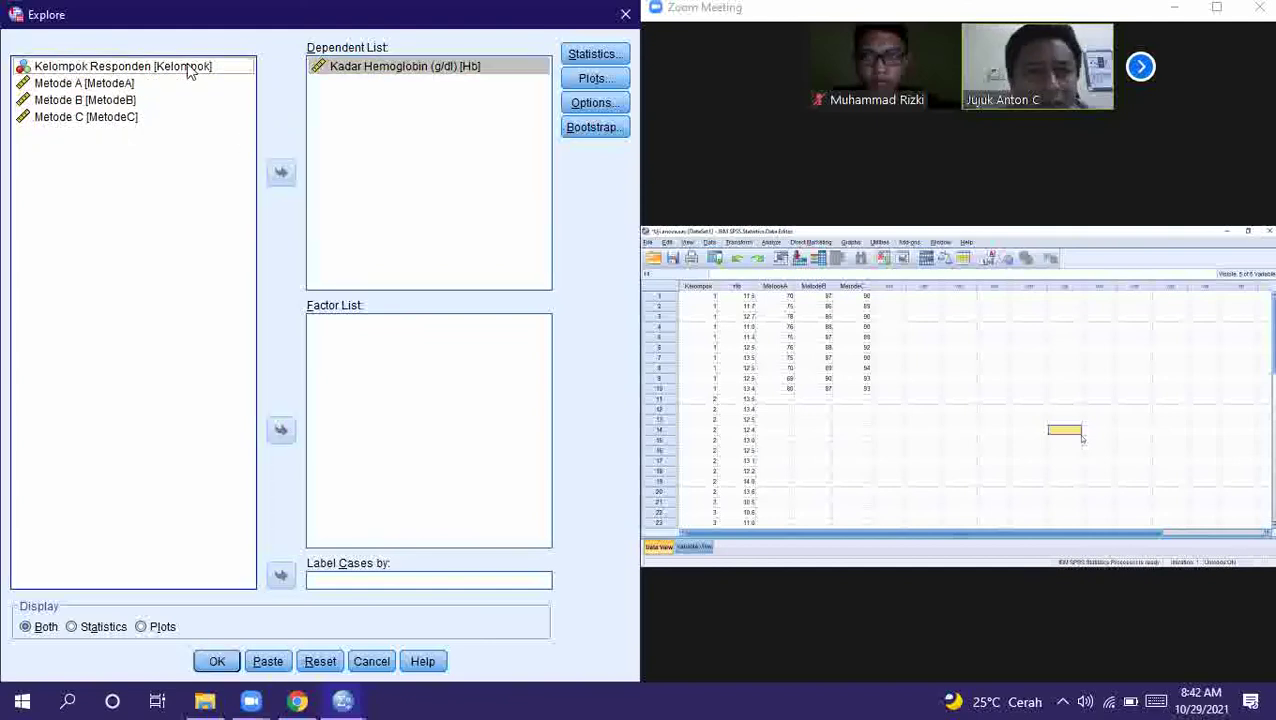
click(282, 430)
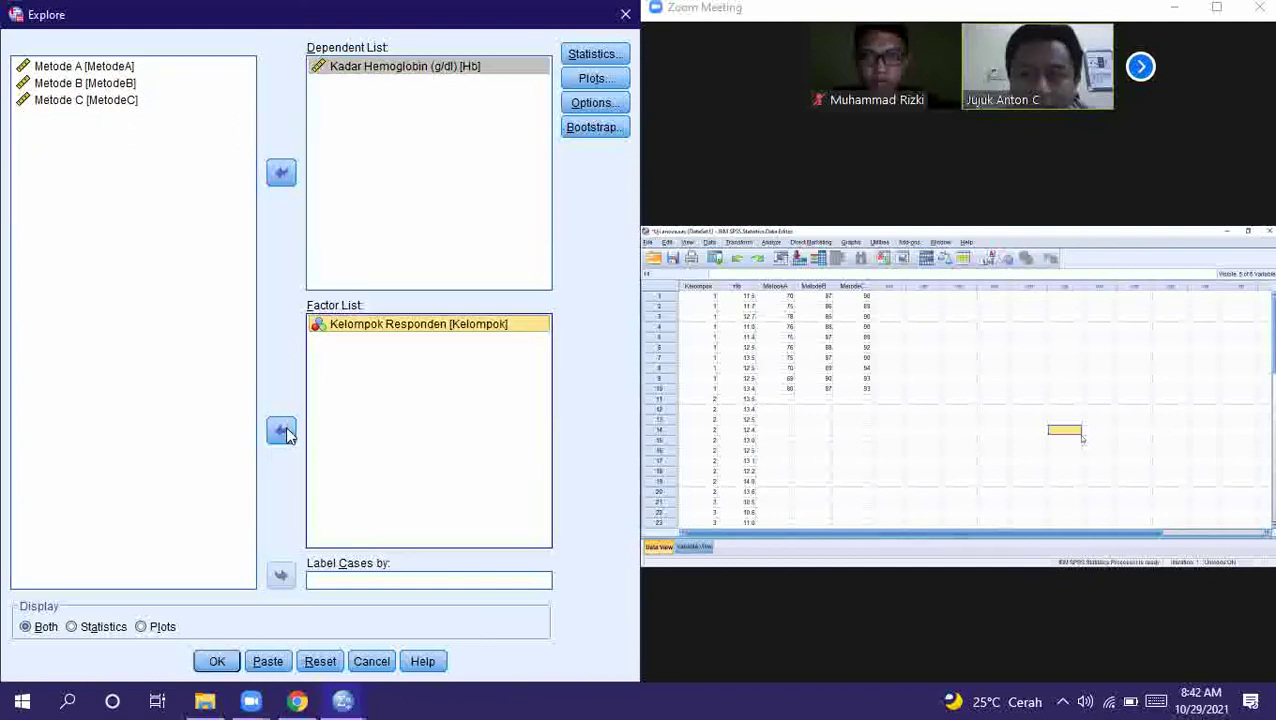
Keep descriptives with a 95% confidence interval, and enable normality plots with tests and the Levene test with power estimation
click(588, 54)
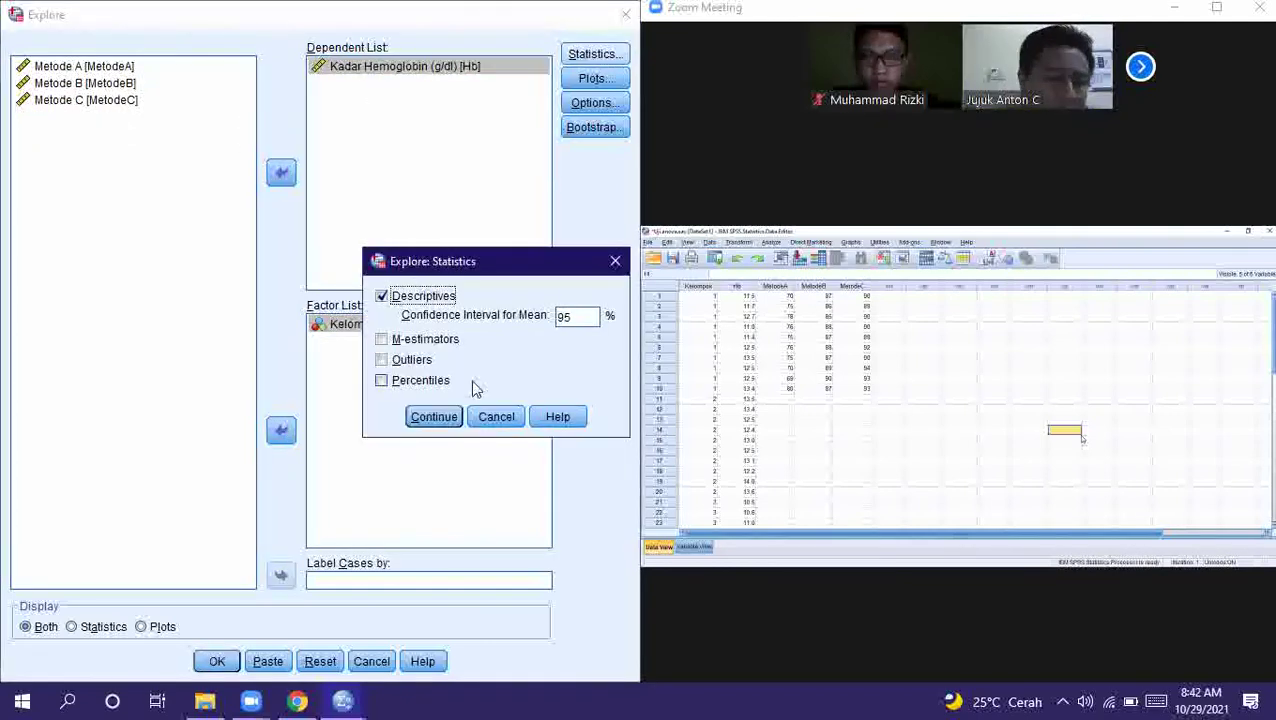
click(432, 416)
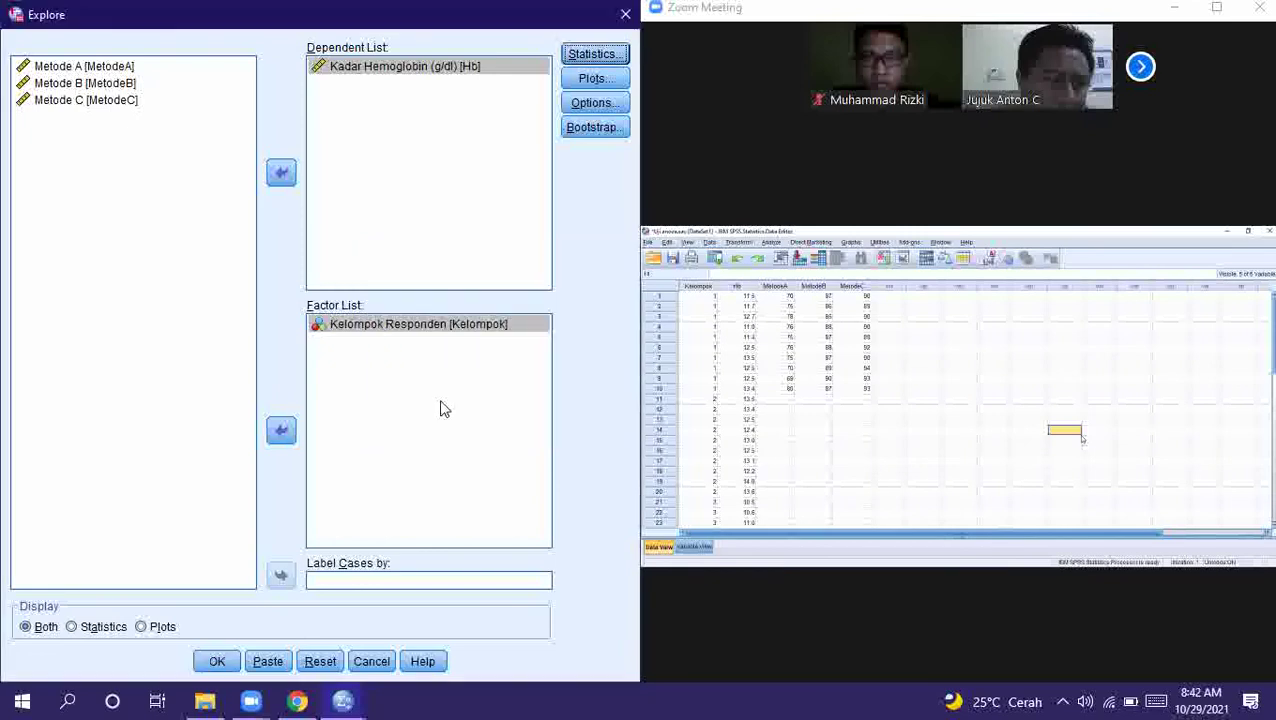
click(594, 79)
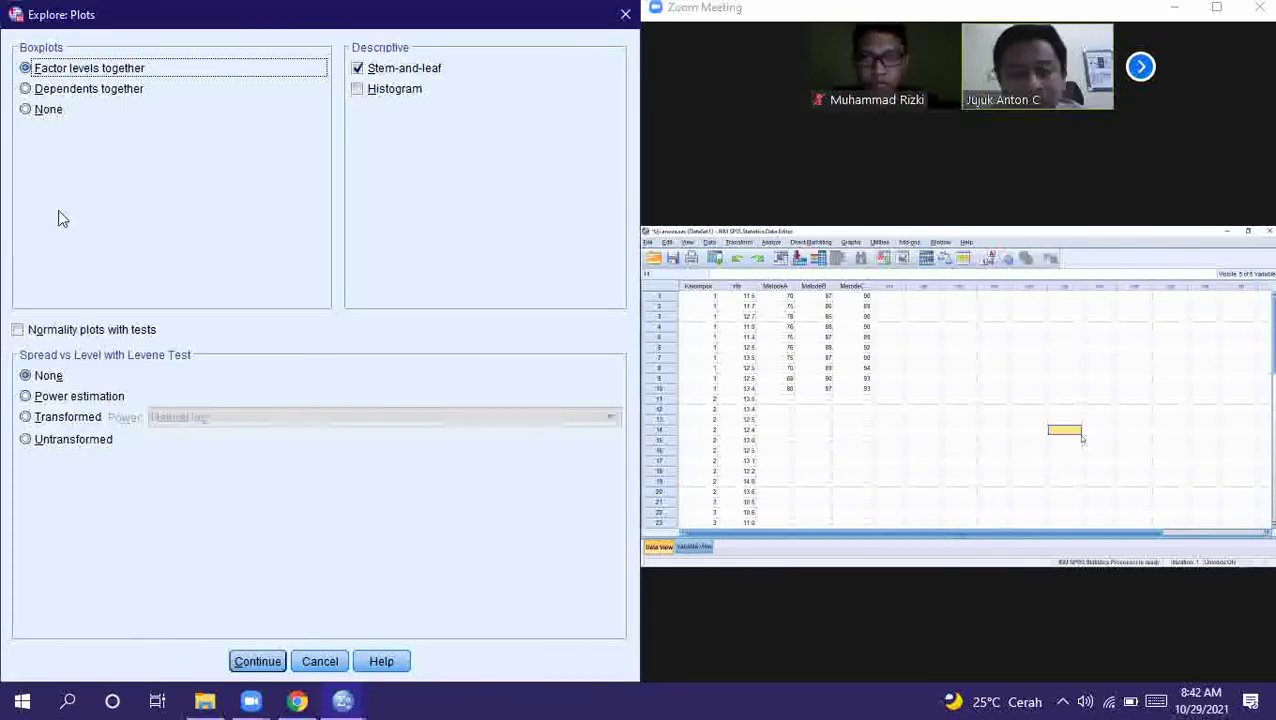
click(94, 397)
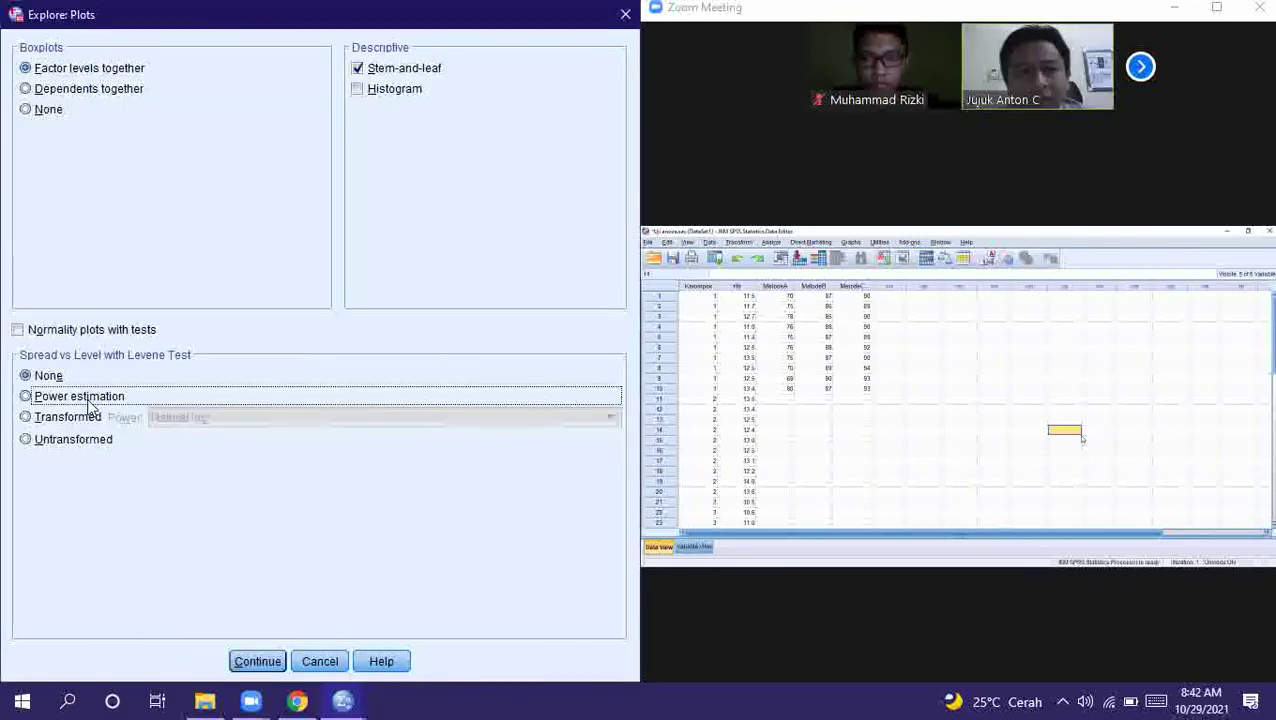
click(52, 330)
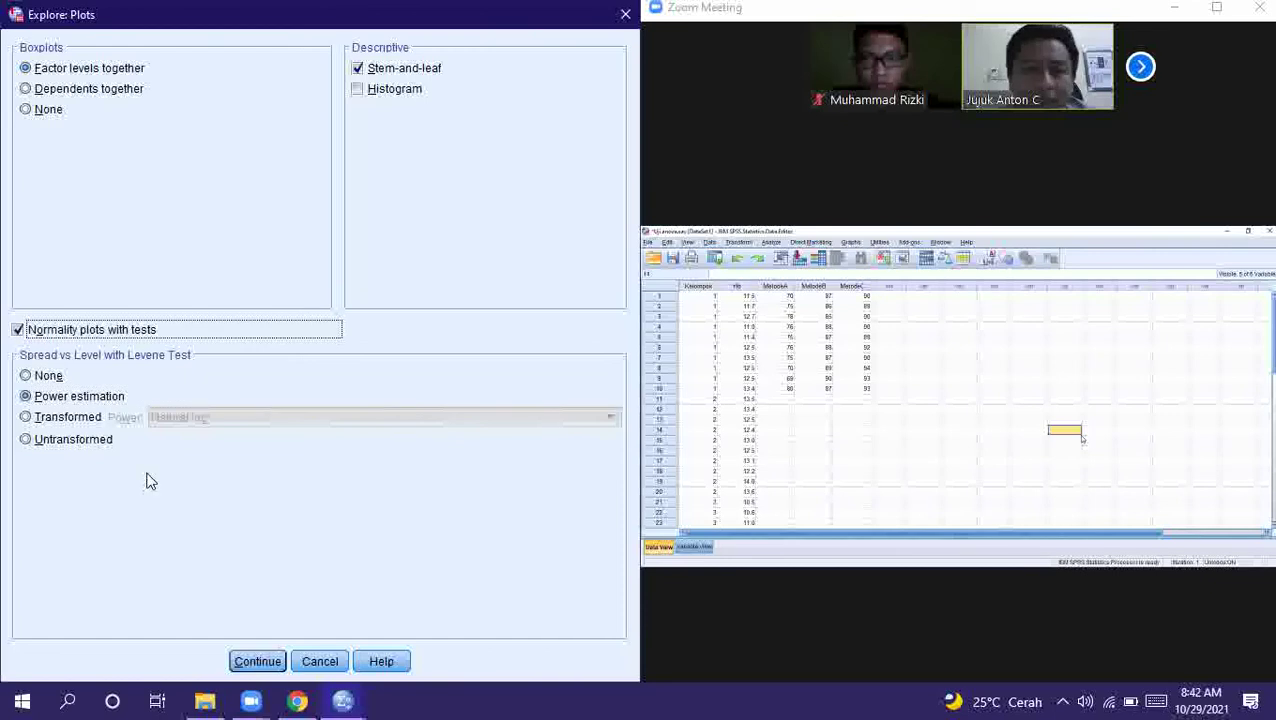
click(253, 662)
Keep missing values set to exclude cases listwise and run the Explore analysis
click(616, 108)
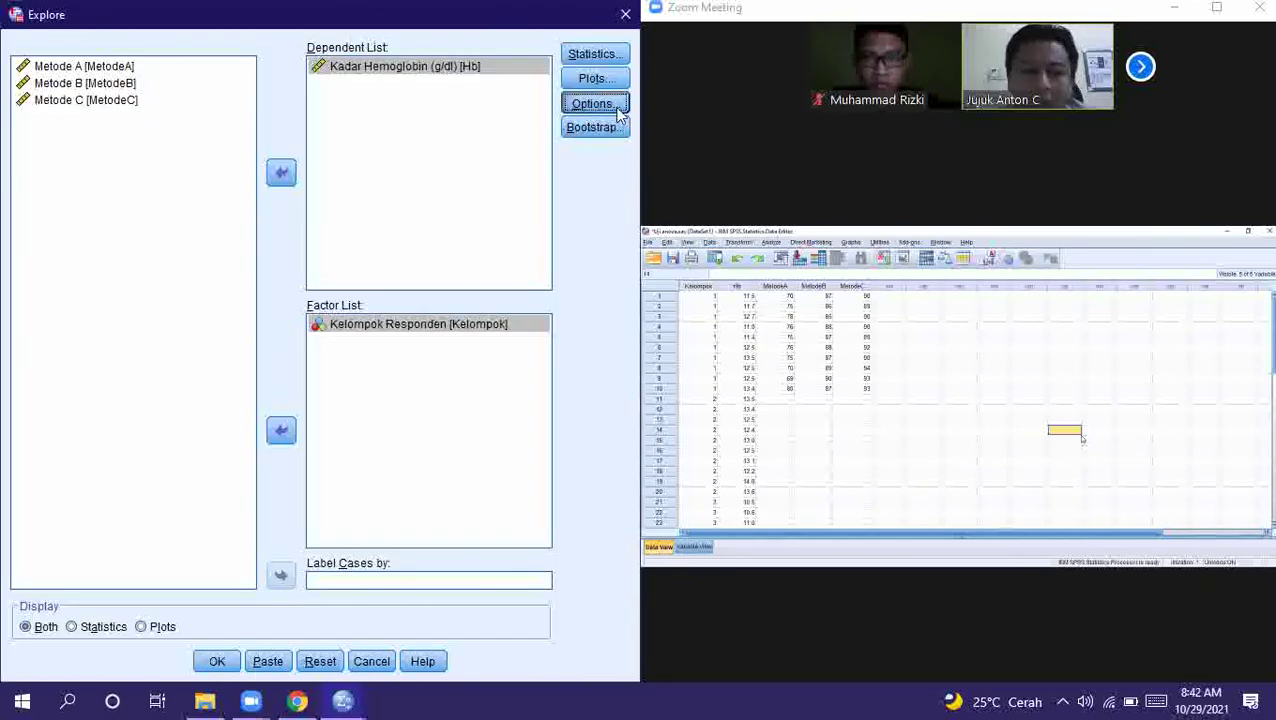
click(610, 420)
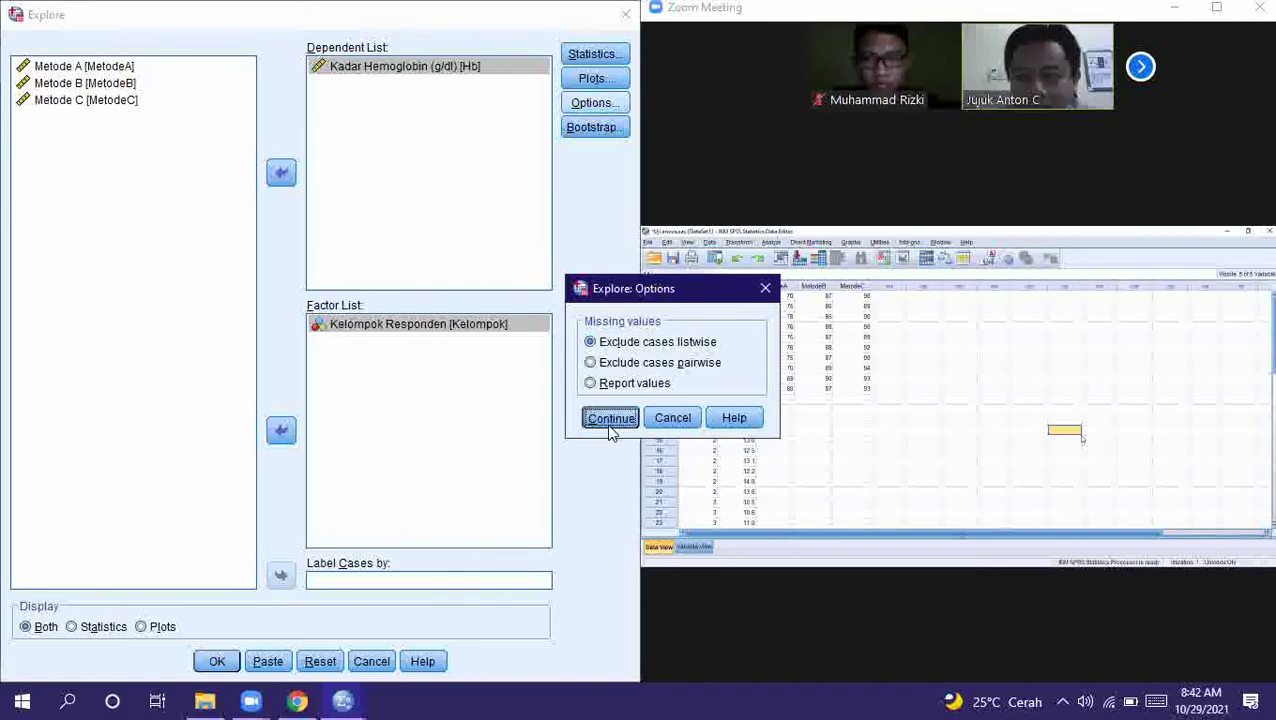
click(216, 661)
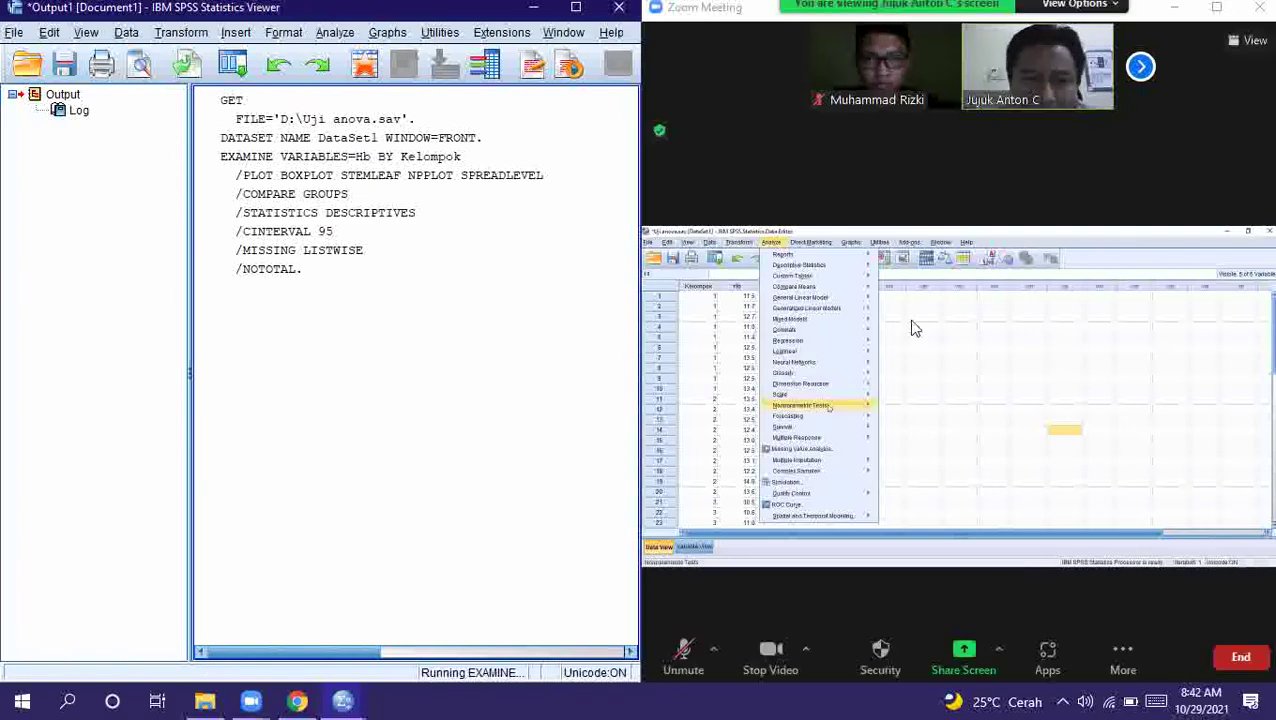
View the shared Two-Independent-Samples Tests demonstration in the maximized Zoom meeting, and return the meeting to its docked size
click(1226, 20)
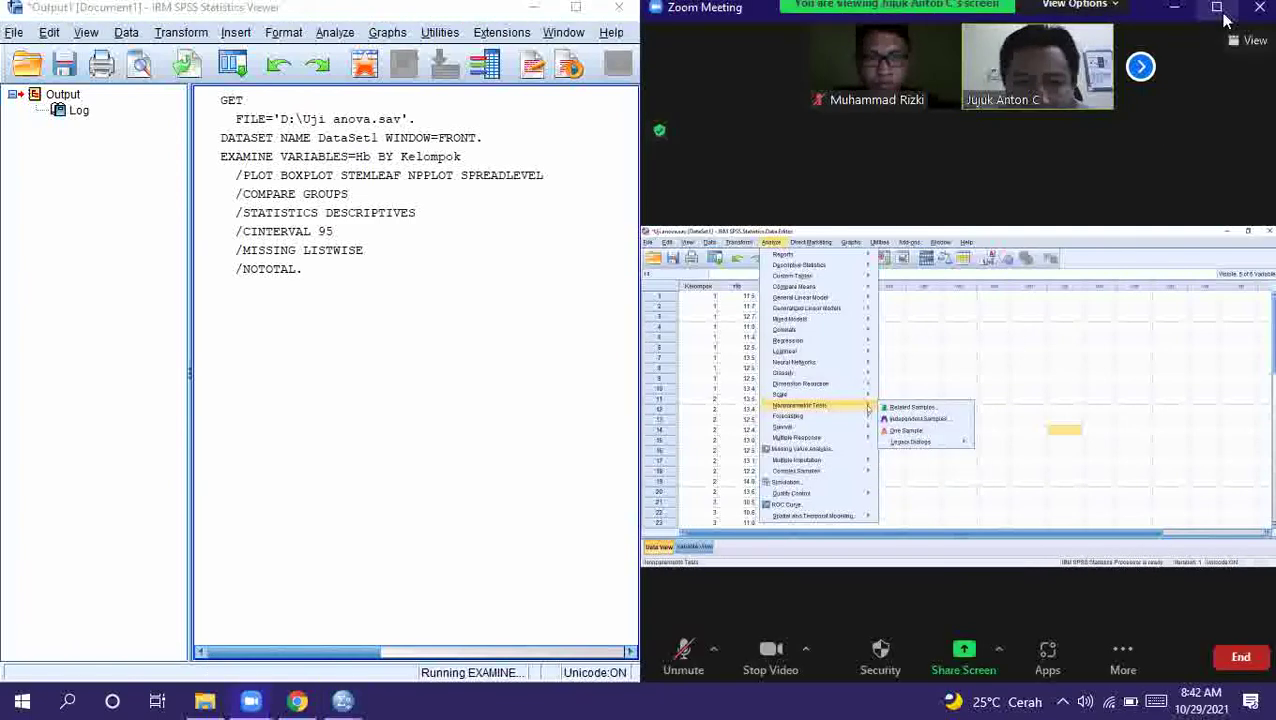
click(1218, 9)
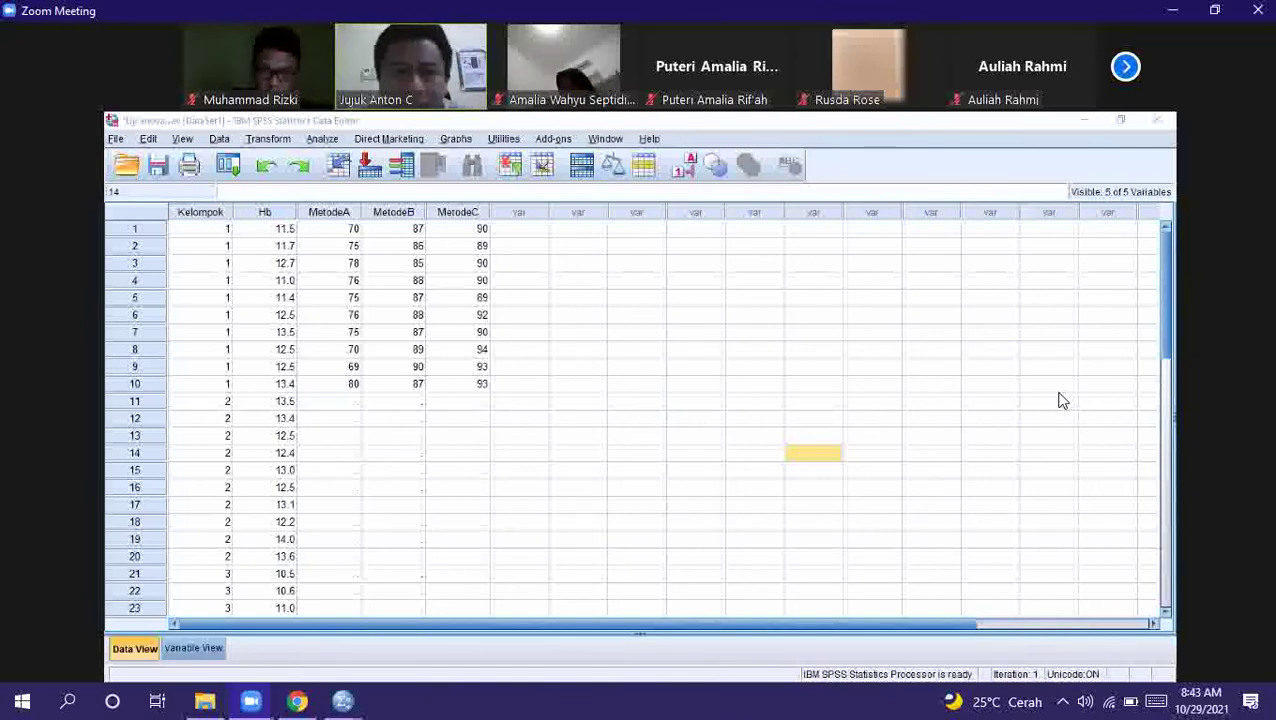
click(232, 168)
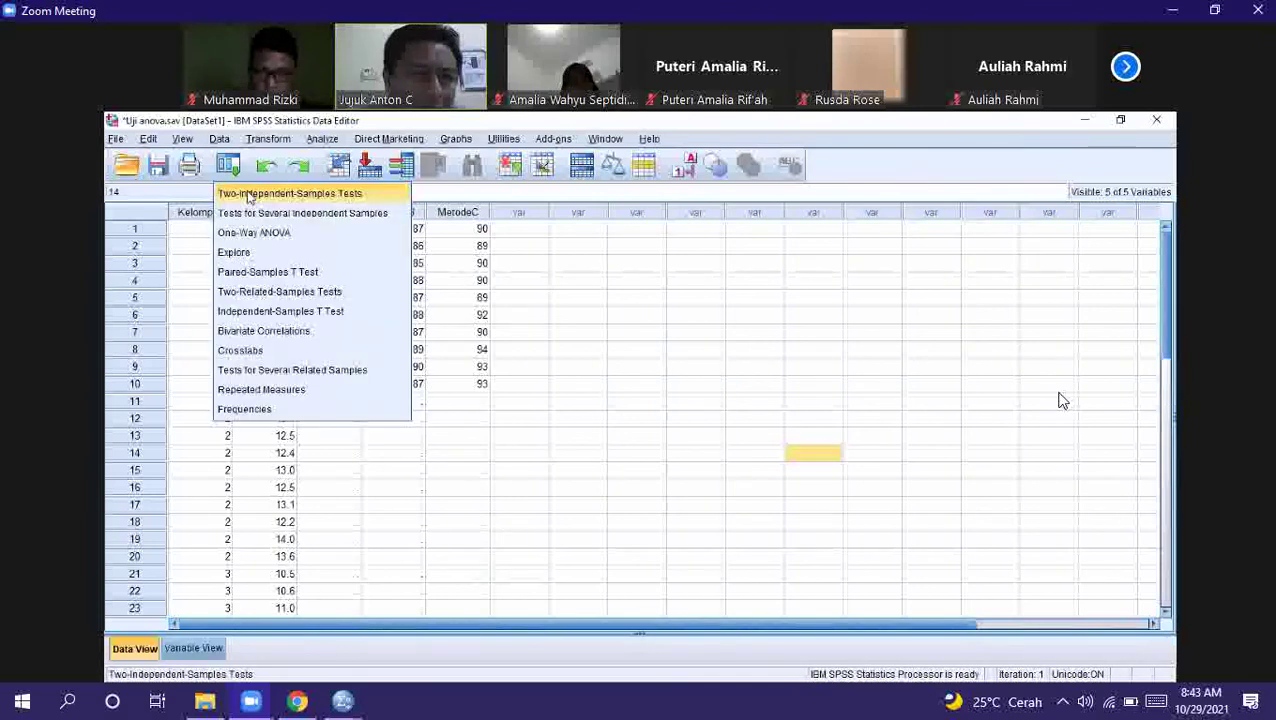
click(250, 190)
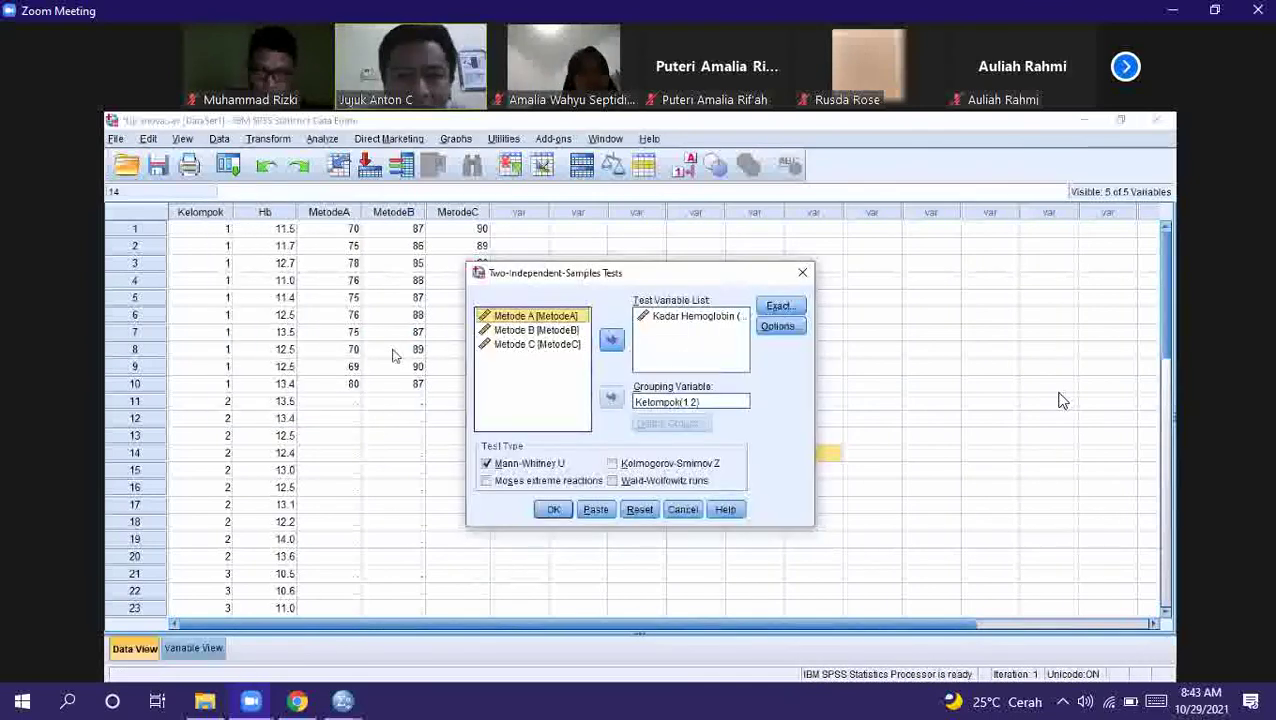
click(655, 403)
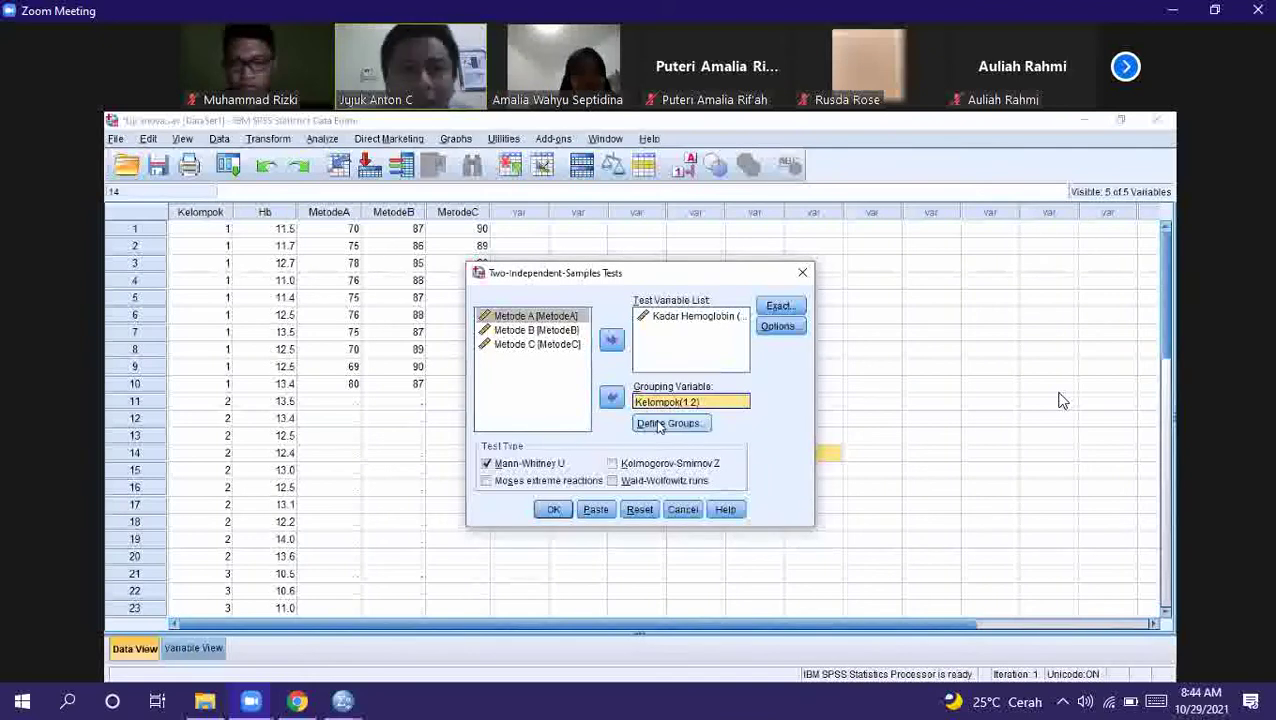
key(super+Right)
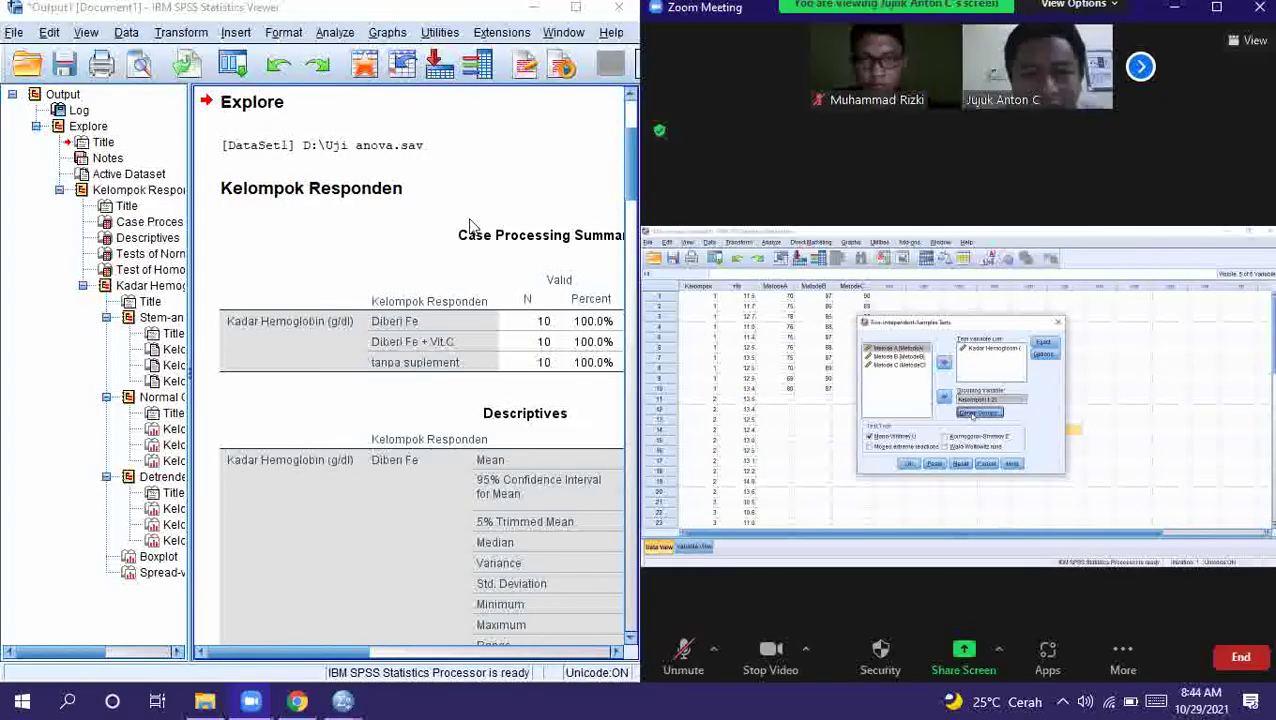
Examine the Tests of Normality and Test of Homogeneity of Variance tables in the Explore output
click(514, 190)
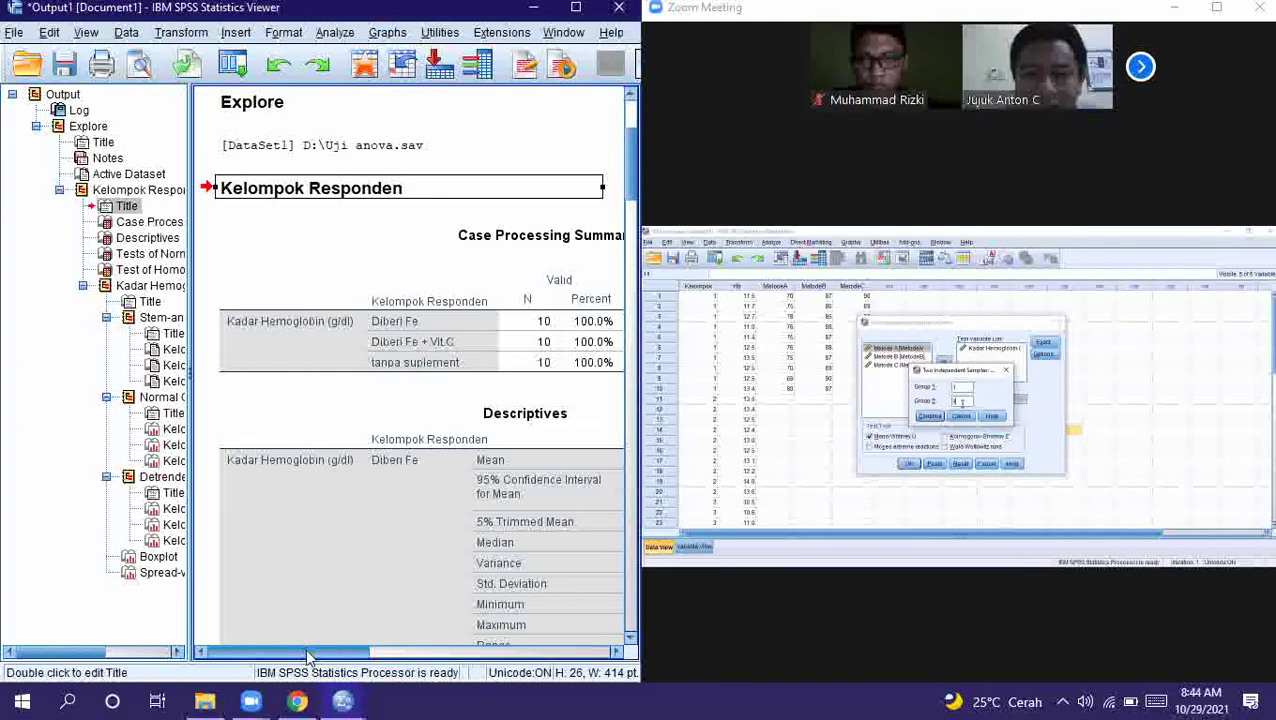
drag(308, 656, 373, 656)
drag(630, 186, 635, 340)
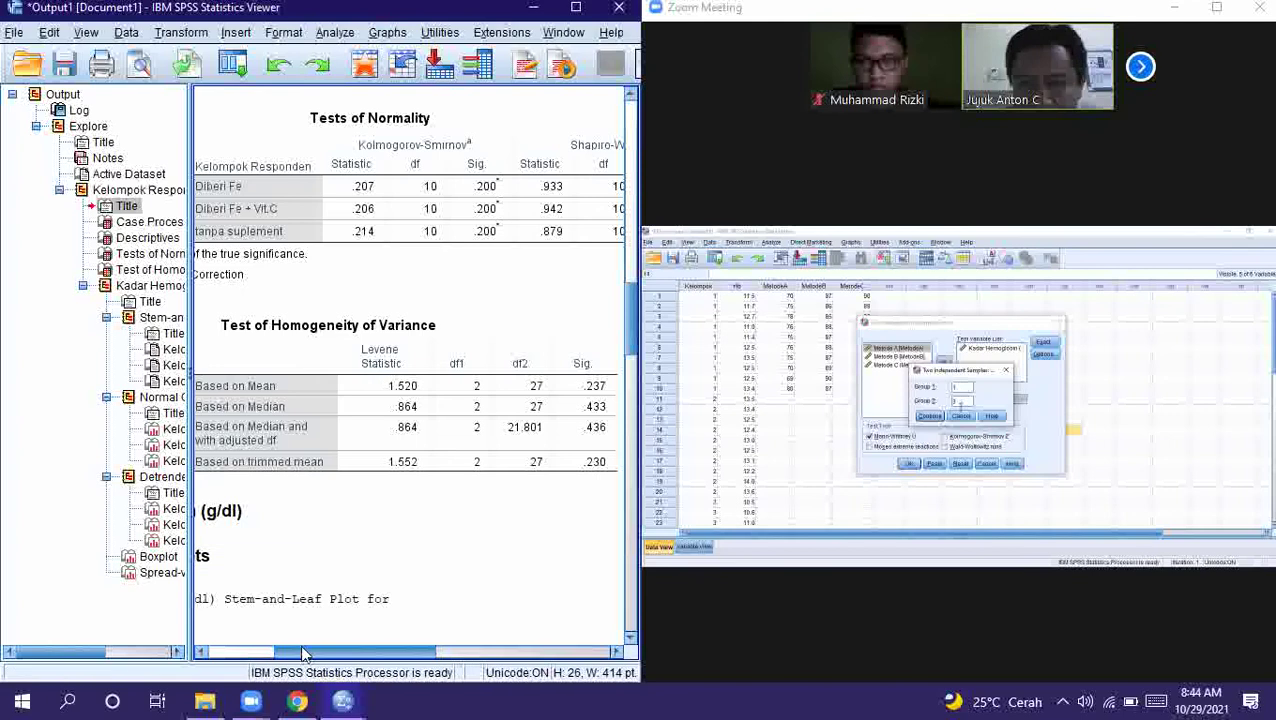
drag(300, 644, 335, 644)
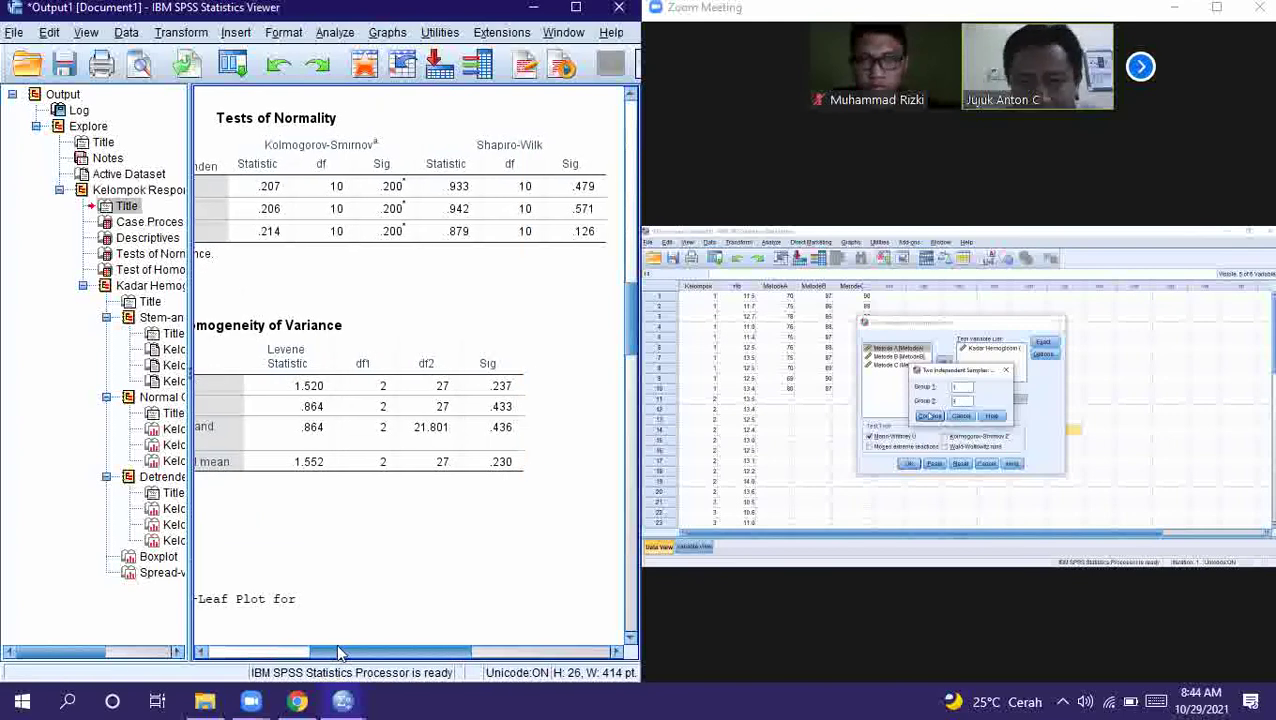
drag(337, 648, 300, 648)
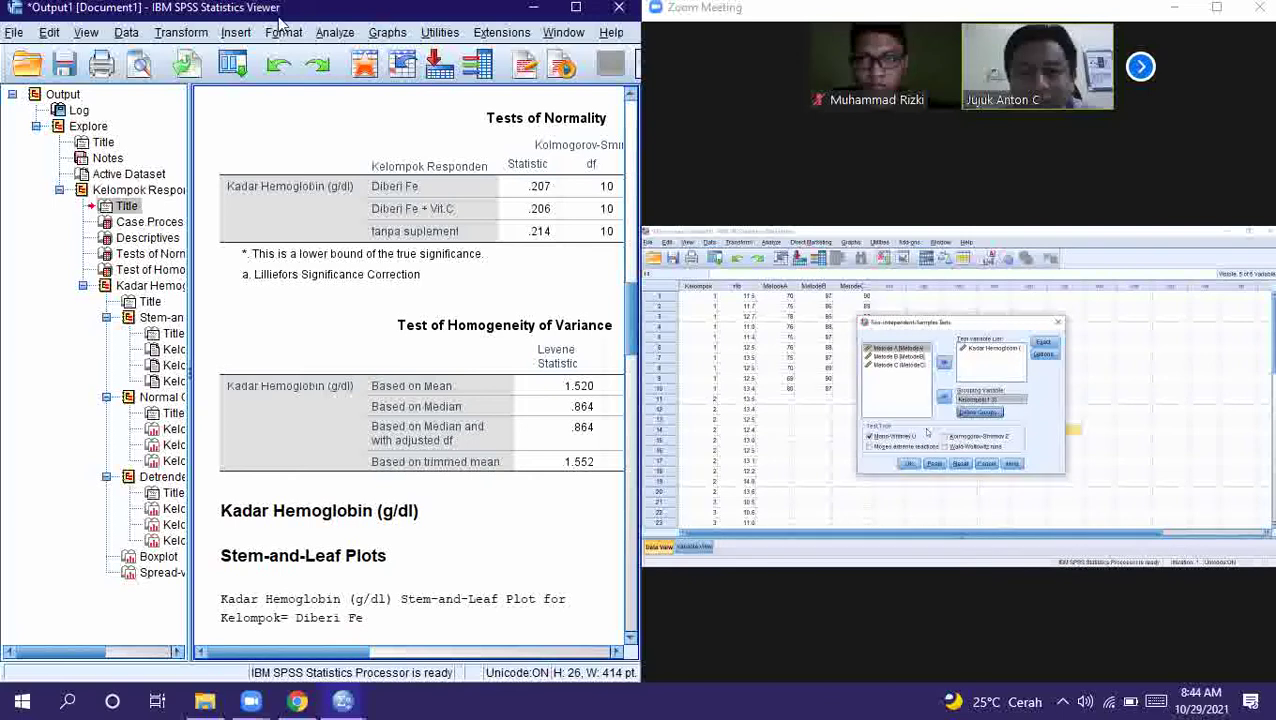
Set up a One-Way ANOVA with Kelompok Responden as the factor and Kadar Hemoglobin (g/dl) in the dependent list
click(335, 32)
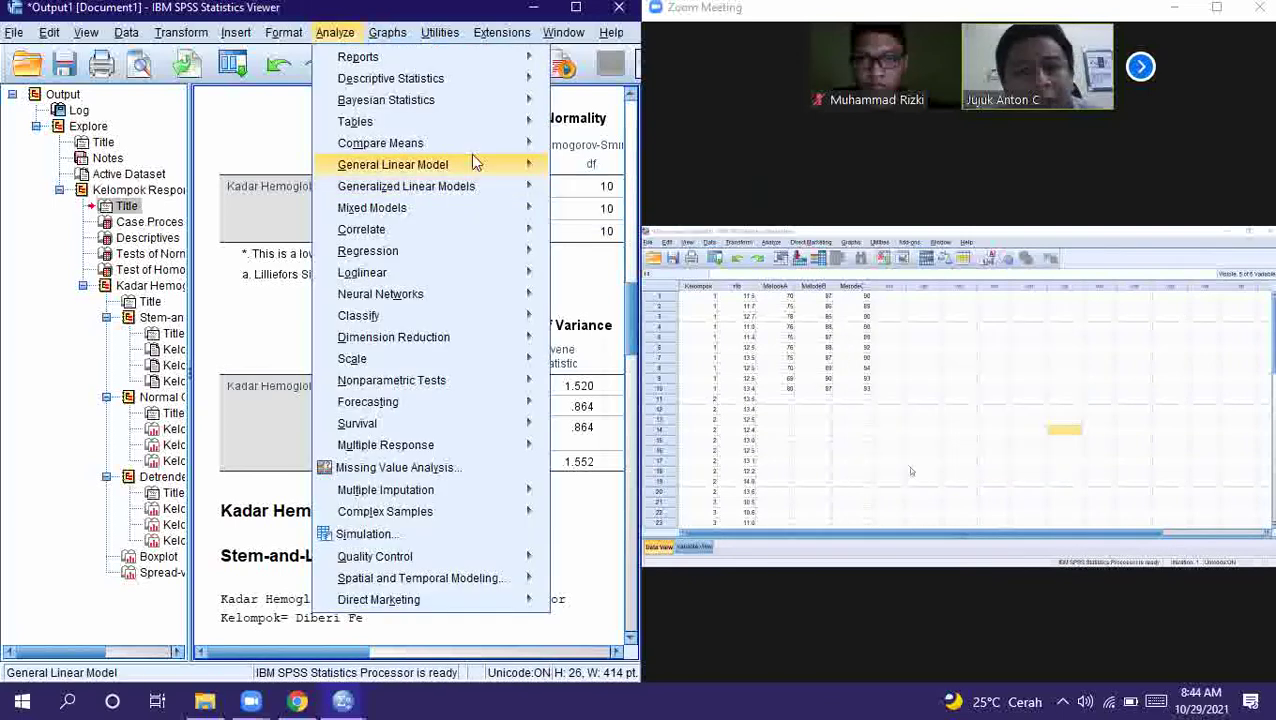
mouse_move(486, 139)
click(610, 259)
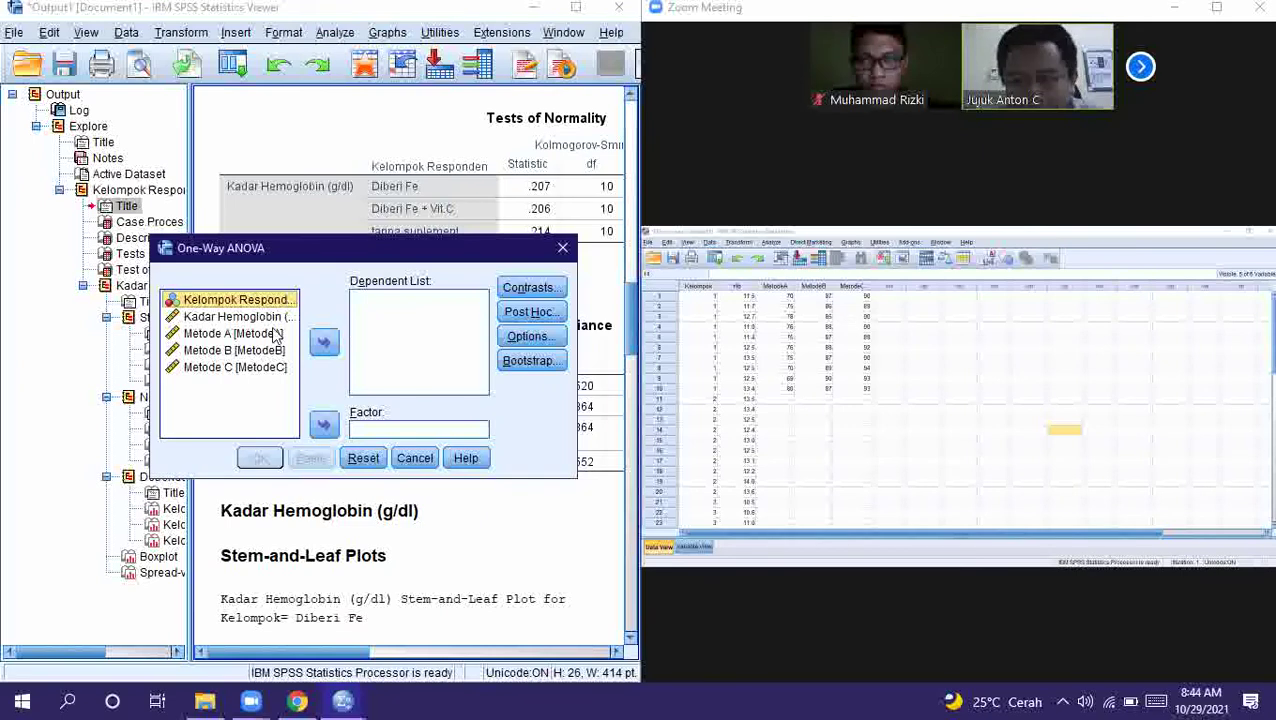
click(326, 428)
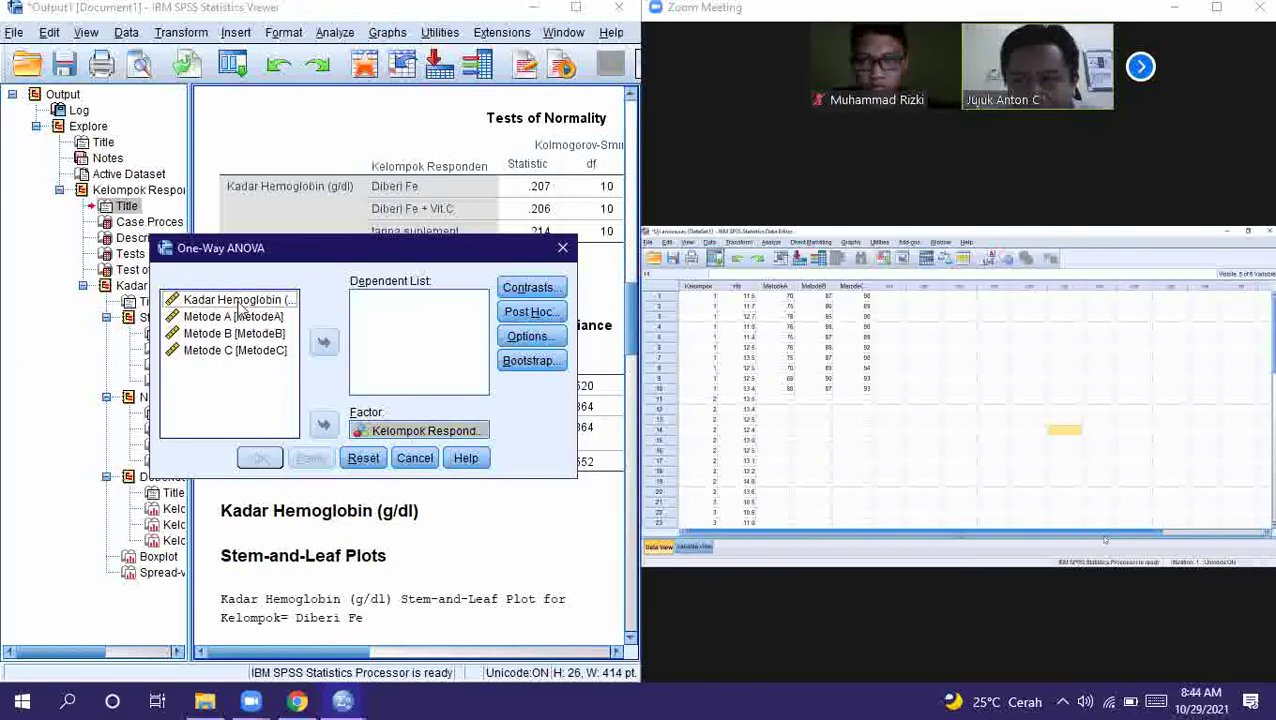
click(239, 301)
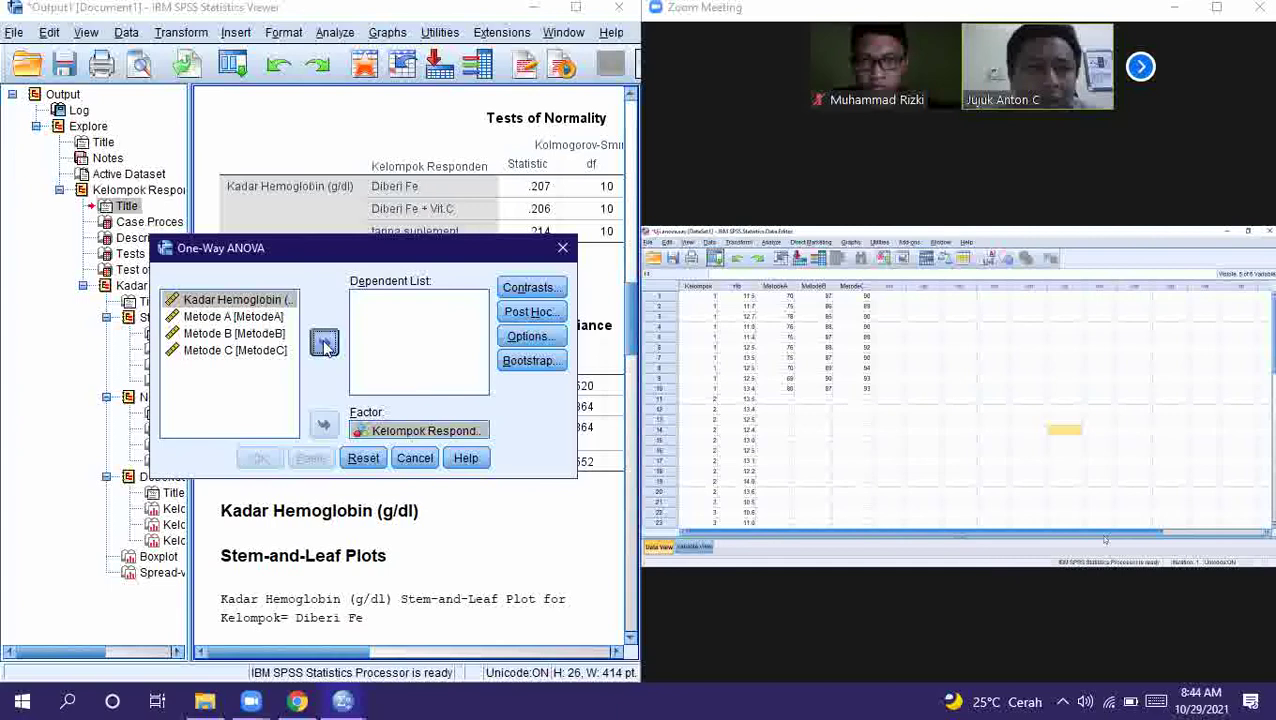
click(323, 342)
Leave the ANOVA contrasts unset and enable the LSD post hoc comparison, keeping the significance level at 0.05
click(518, 289)
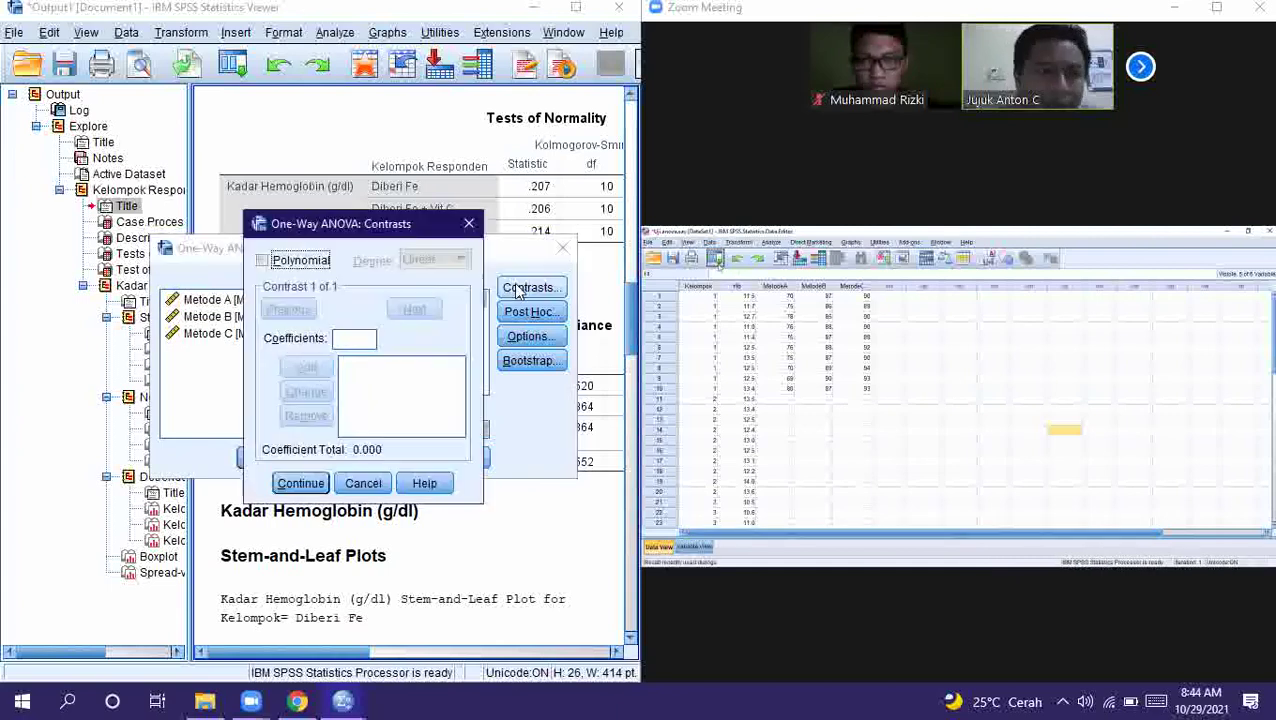
click(469, 224)
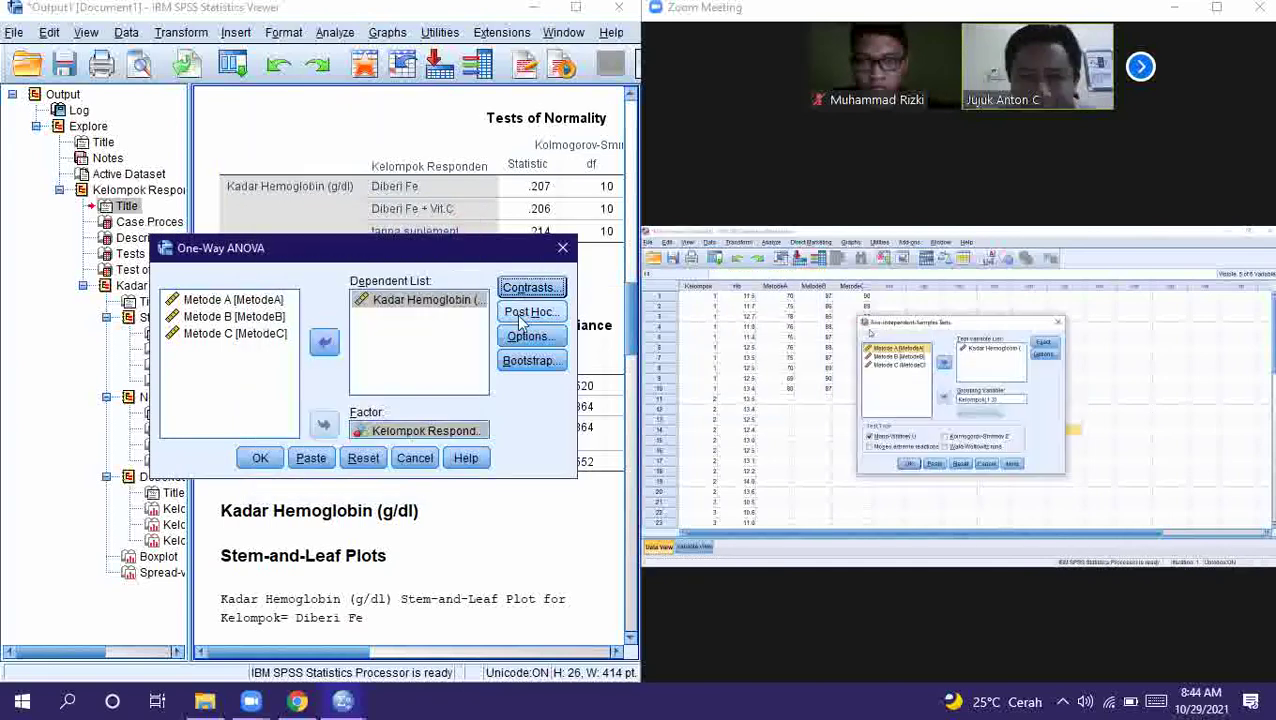
click(519, 316)
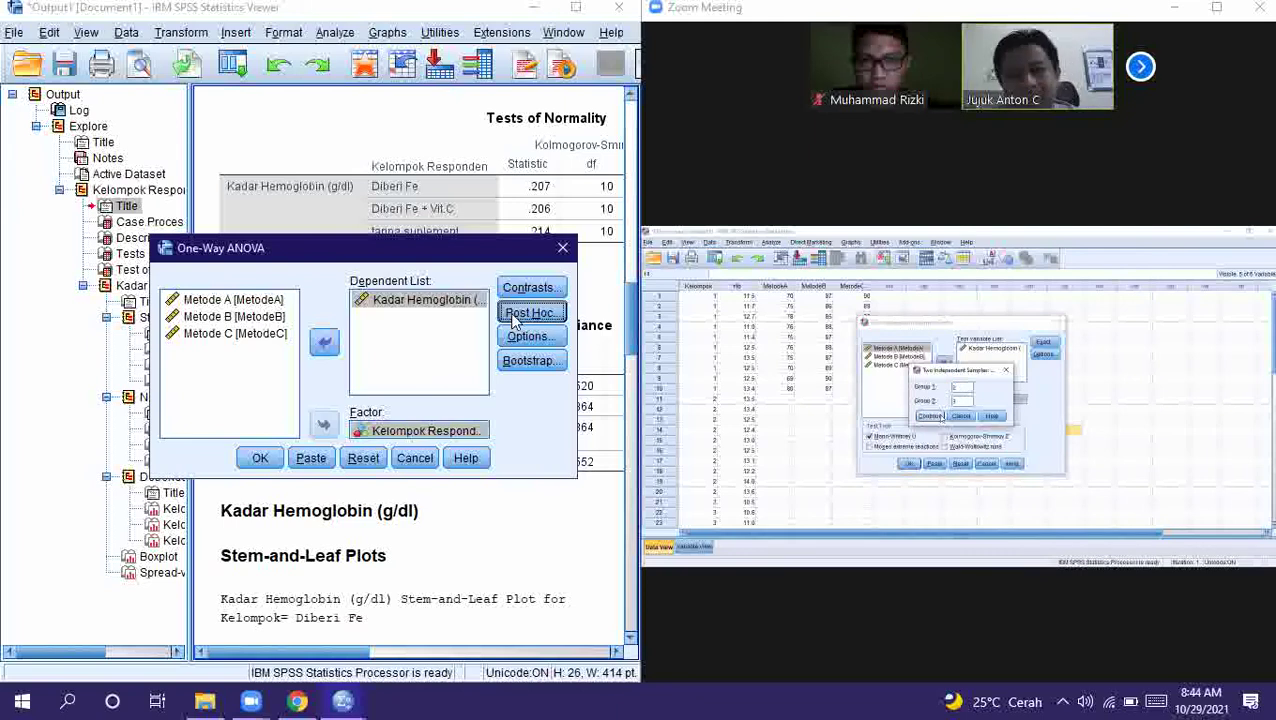
click(513, 316)
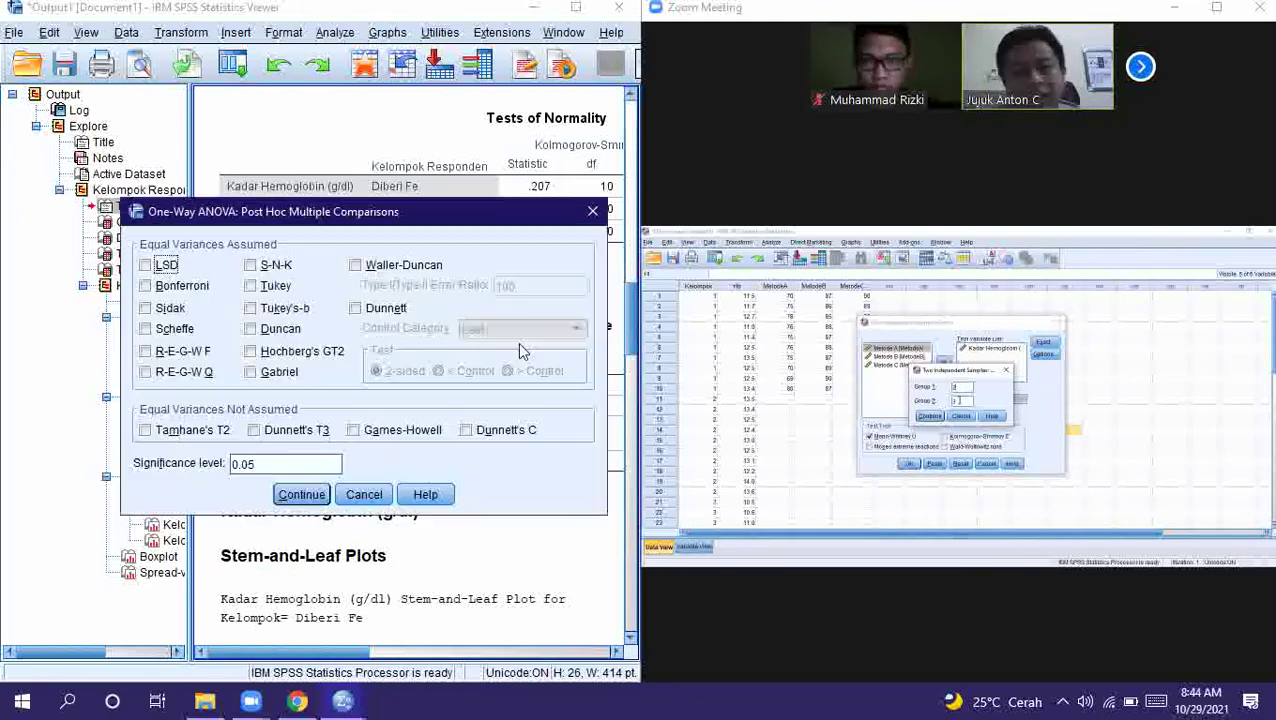
click(147, 265)
click(300, 495)
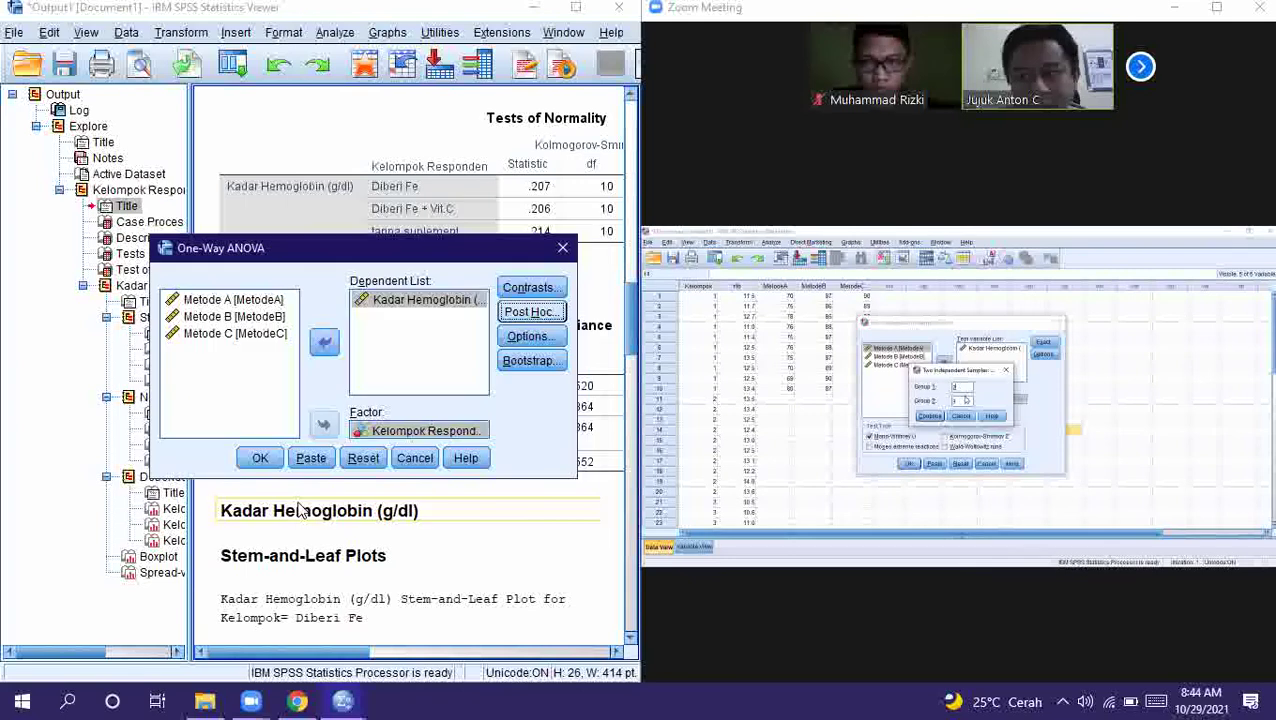
Enable descriptive statistics and the homogeneity of variance test, and run the one-way ANOVA
click(530, 337)
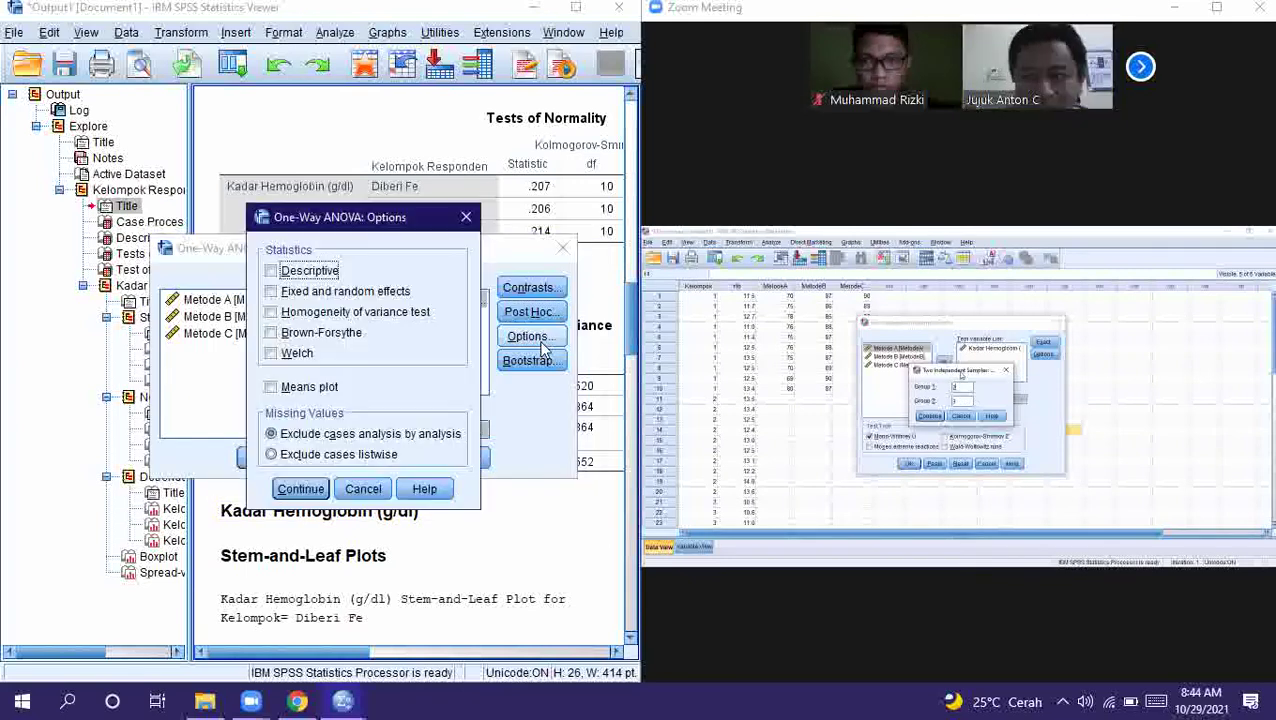
click(271, 270)
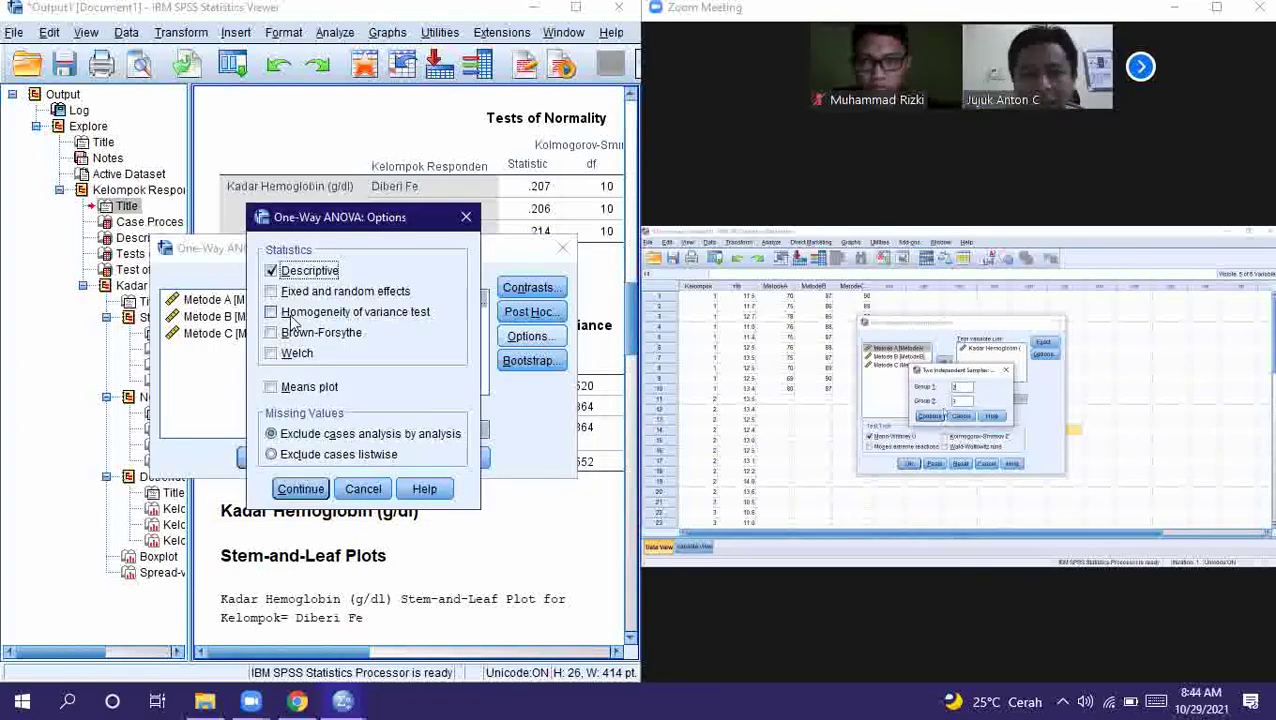
click(291, 316)
click(298, 488)
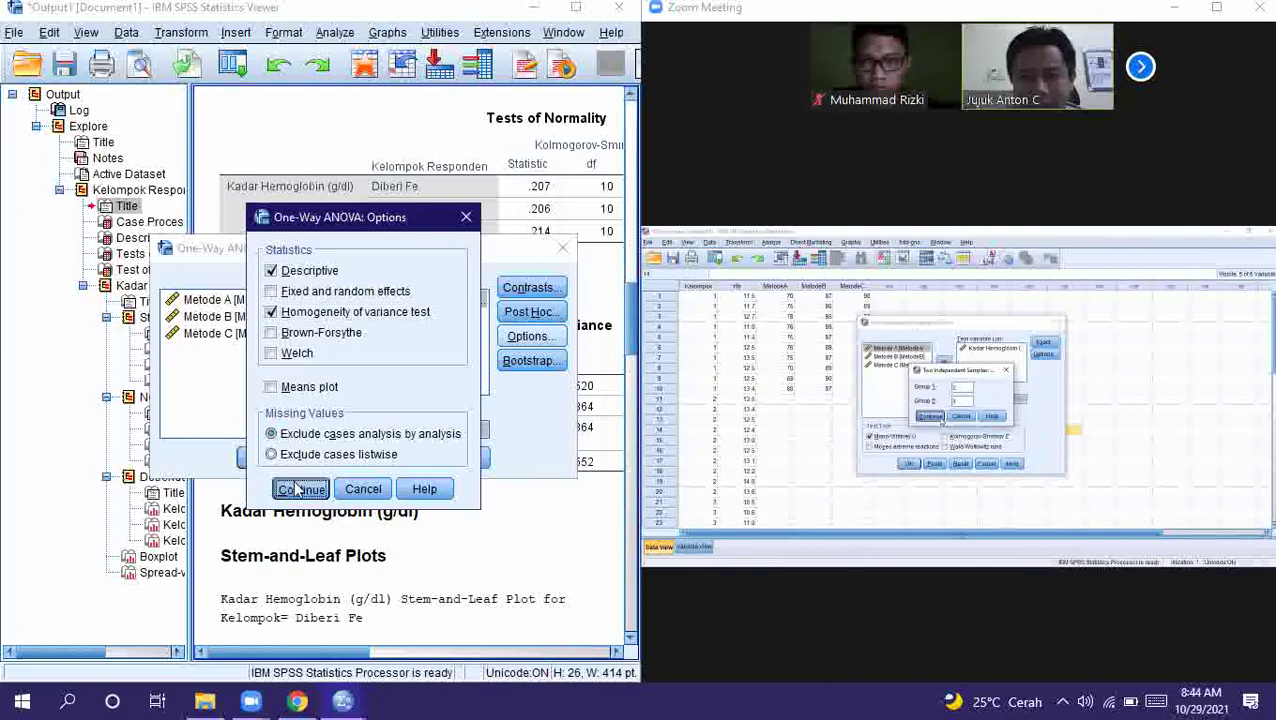
click(557, 369)
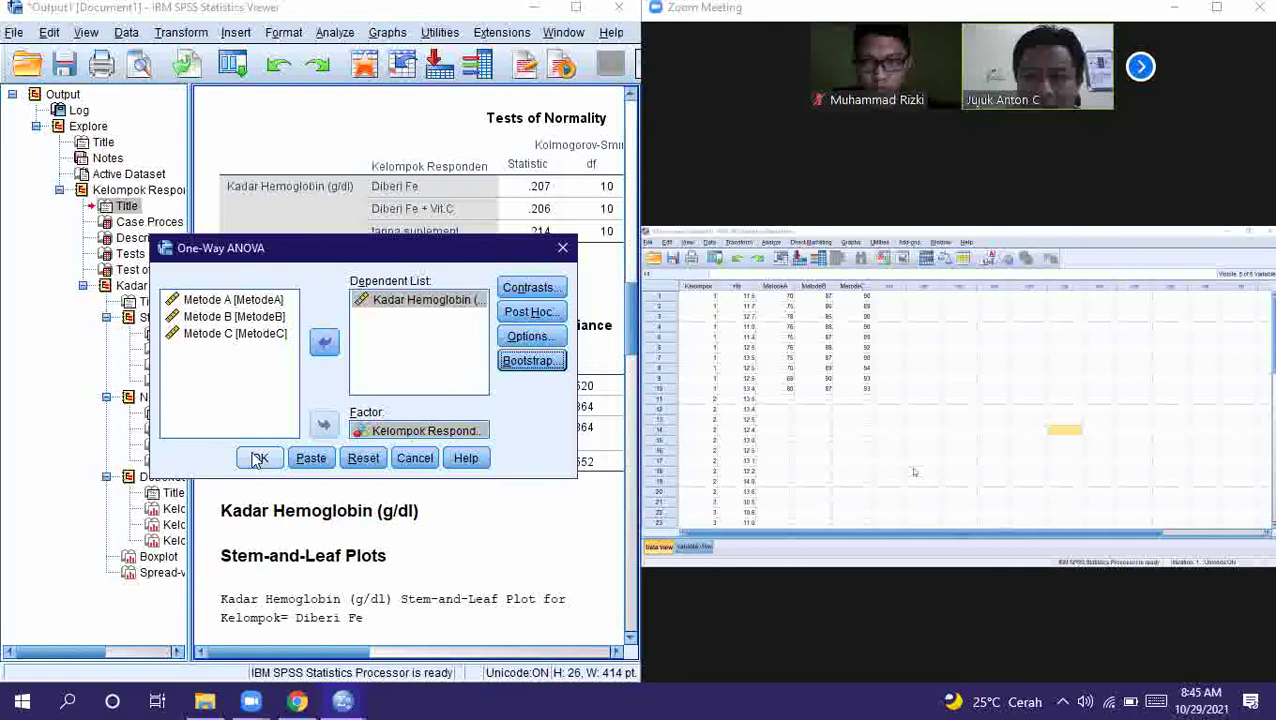
click(258, 459)
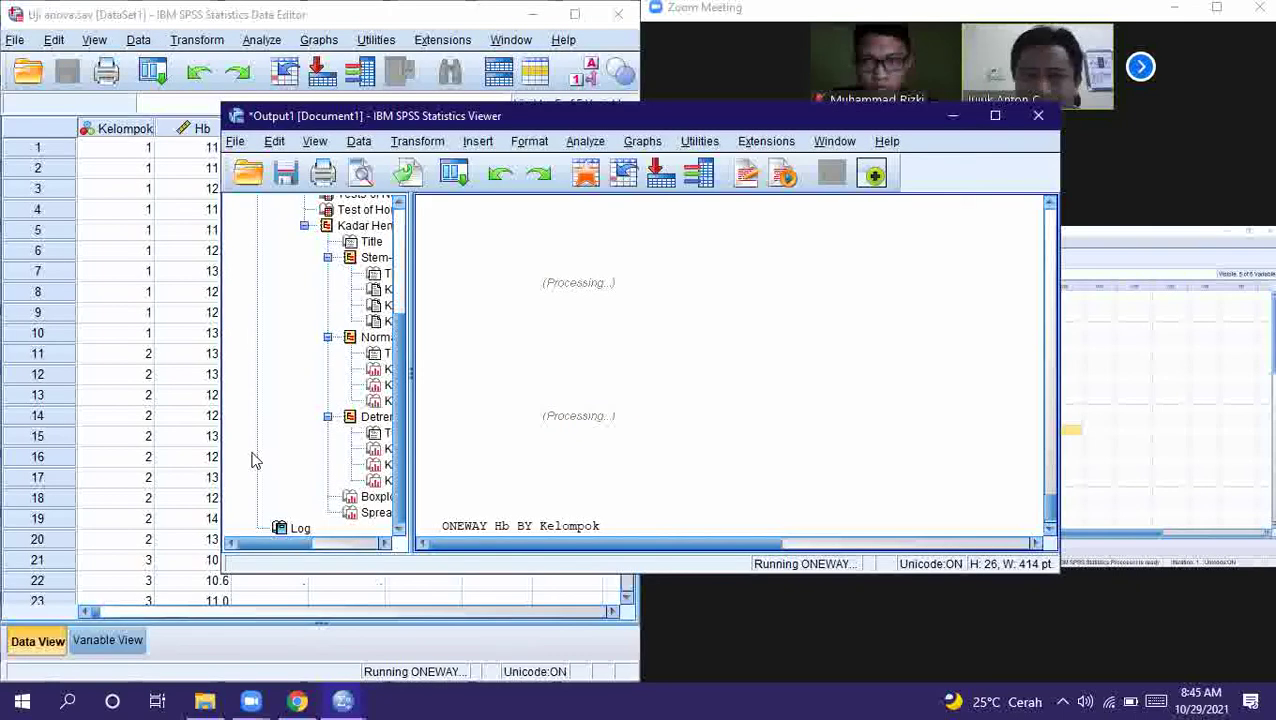
Dock the output window beside the Zoom meeting and examine the Oneway descriptives, ANOVA and LSD multiple comparisons tables
key(super+Left)
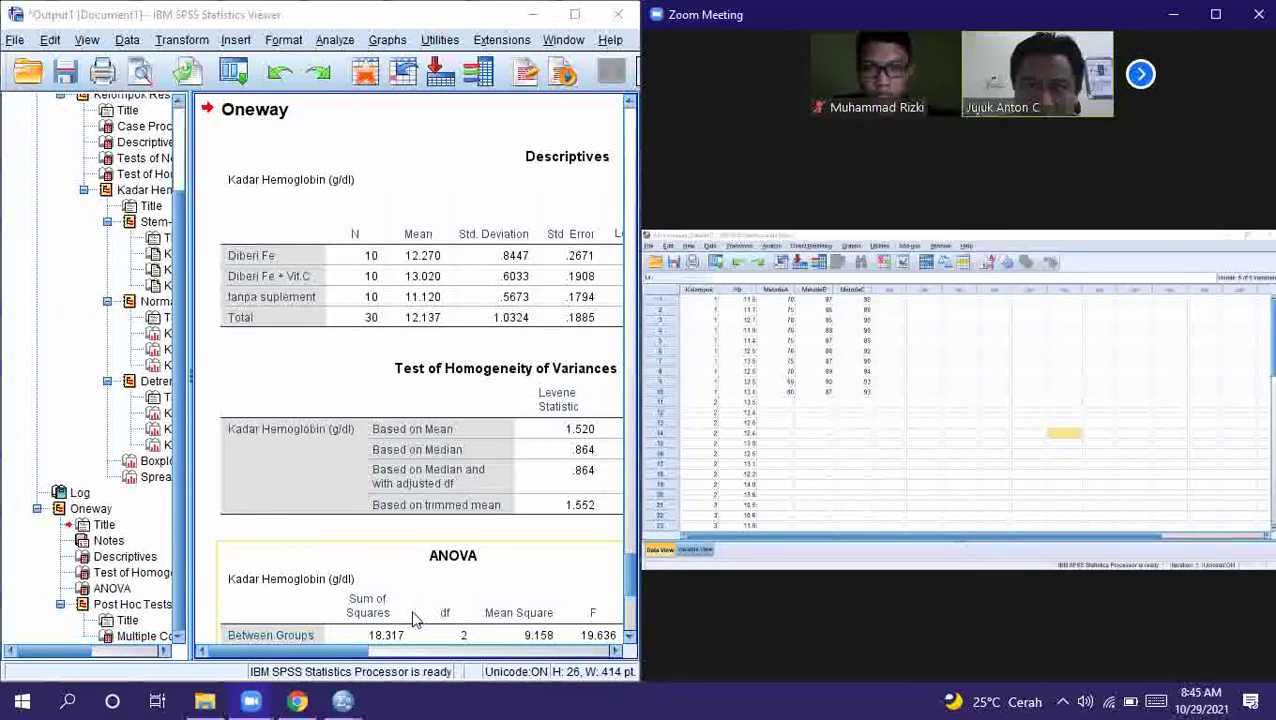
click(425, 650)
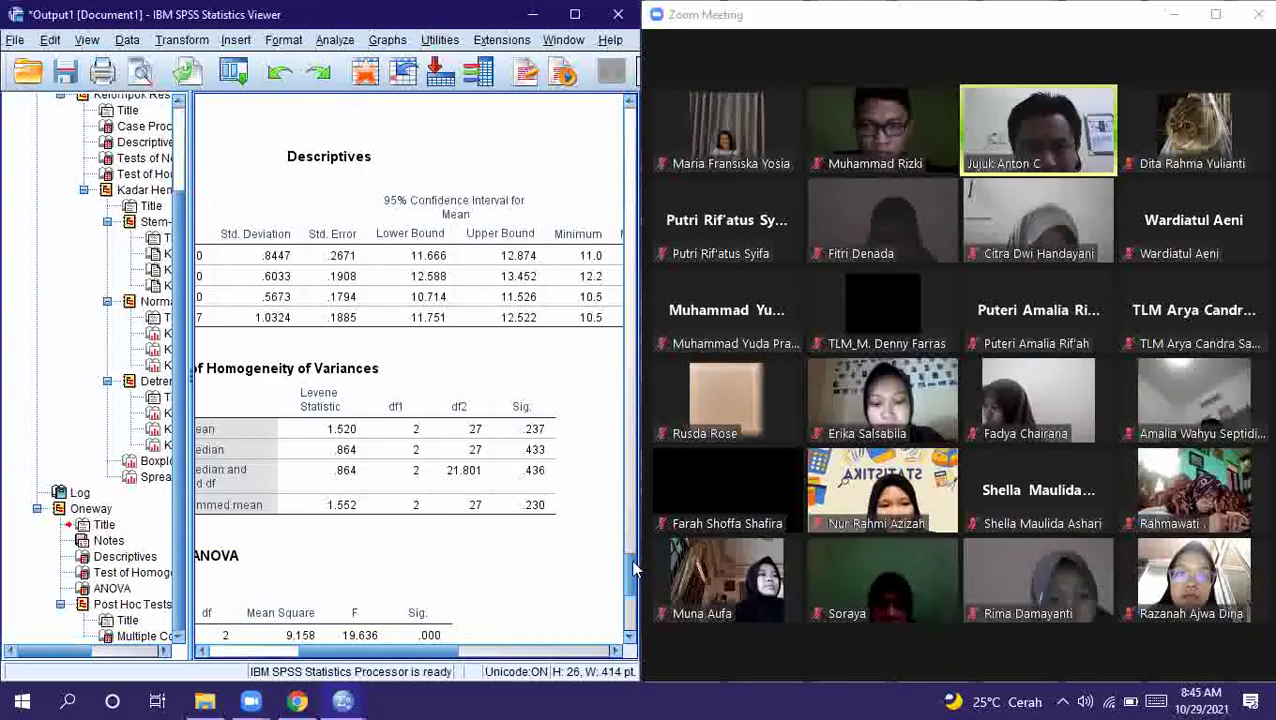
drag(632, 568, 632, 603)
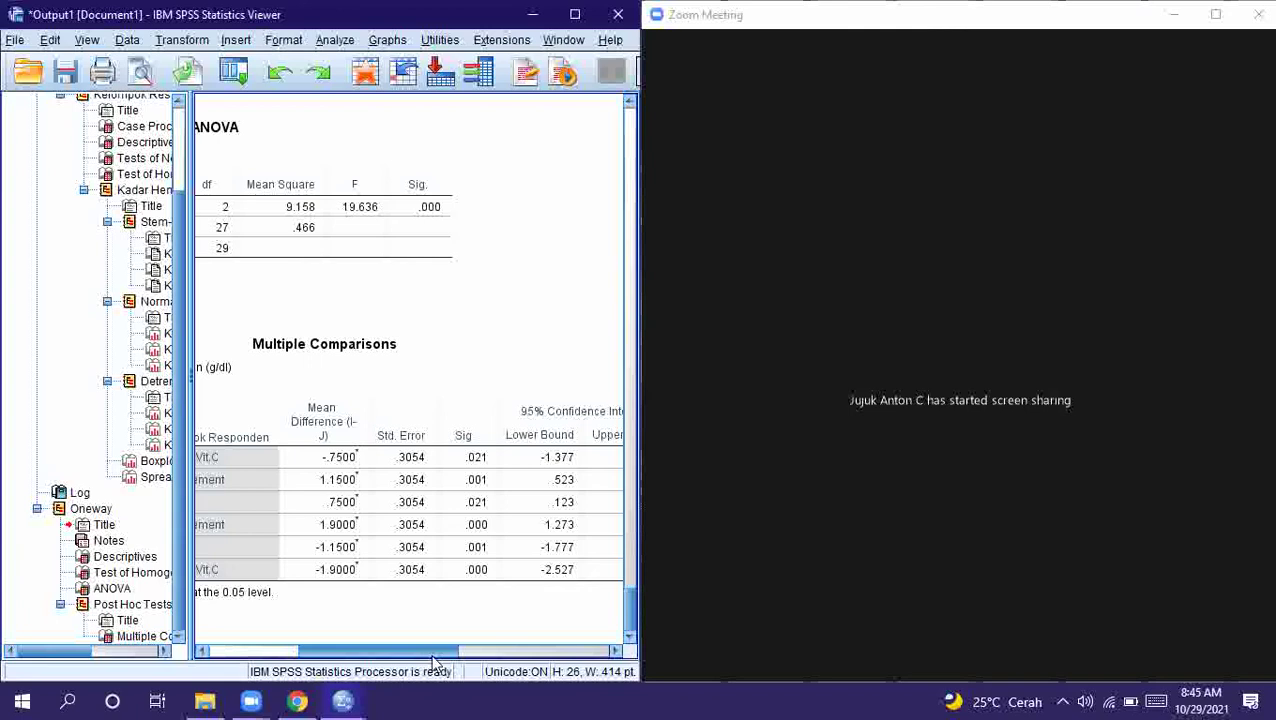
drag(431, 656, 331, 650)
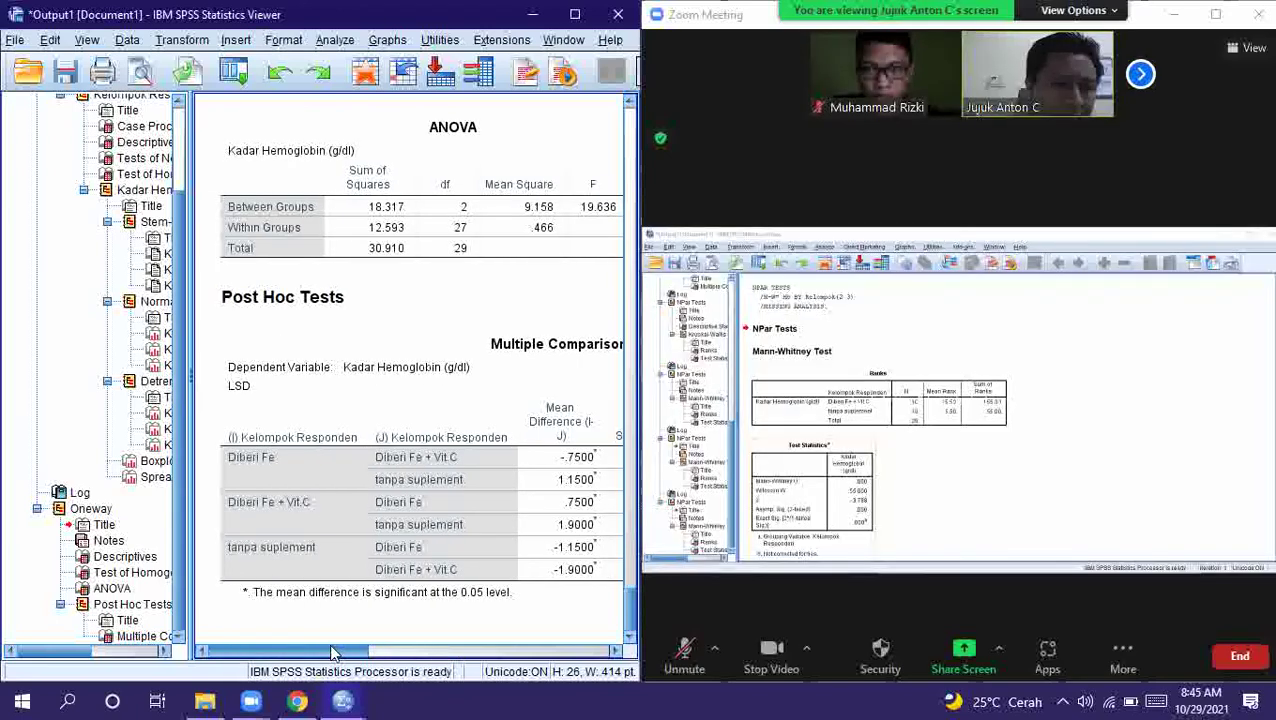
drag(333, 650, 560, 645)
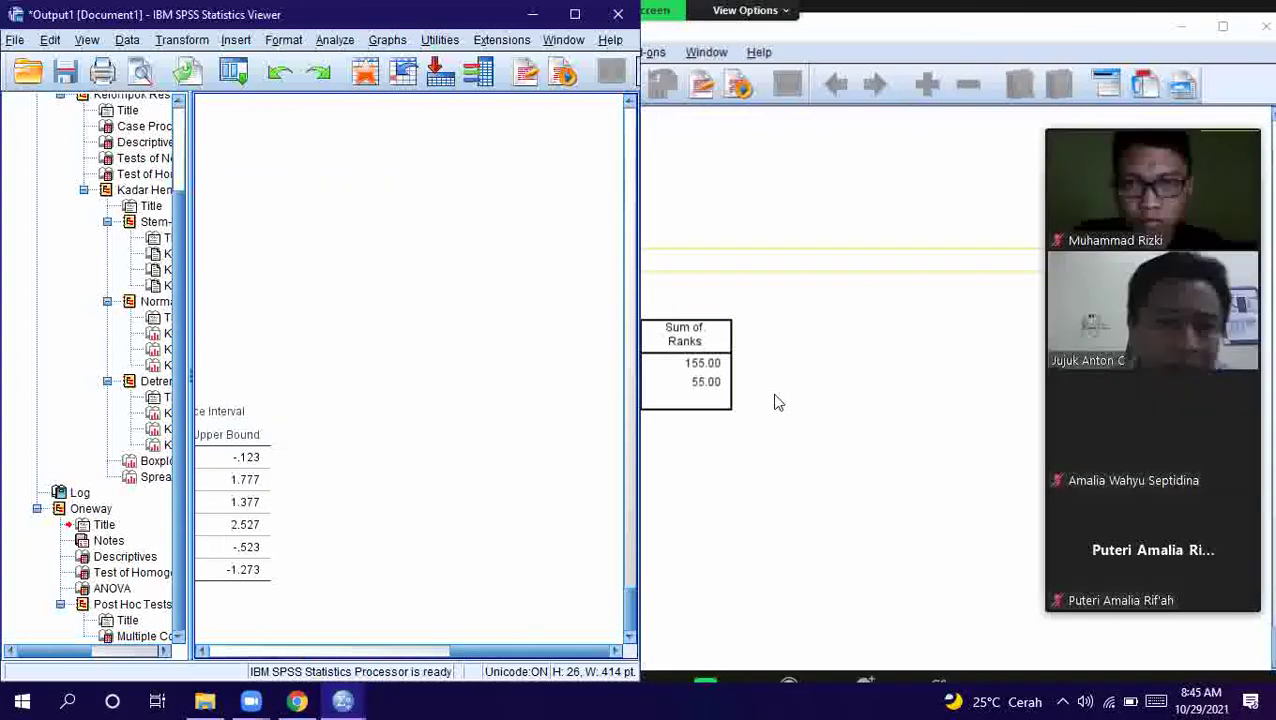
Exit full screen in the Zoom meeting and dock it beside the SPSS output
click(775, 401)
click(1263, 22)
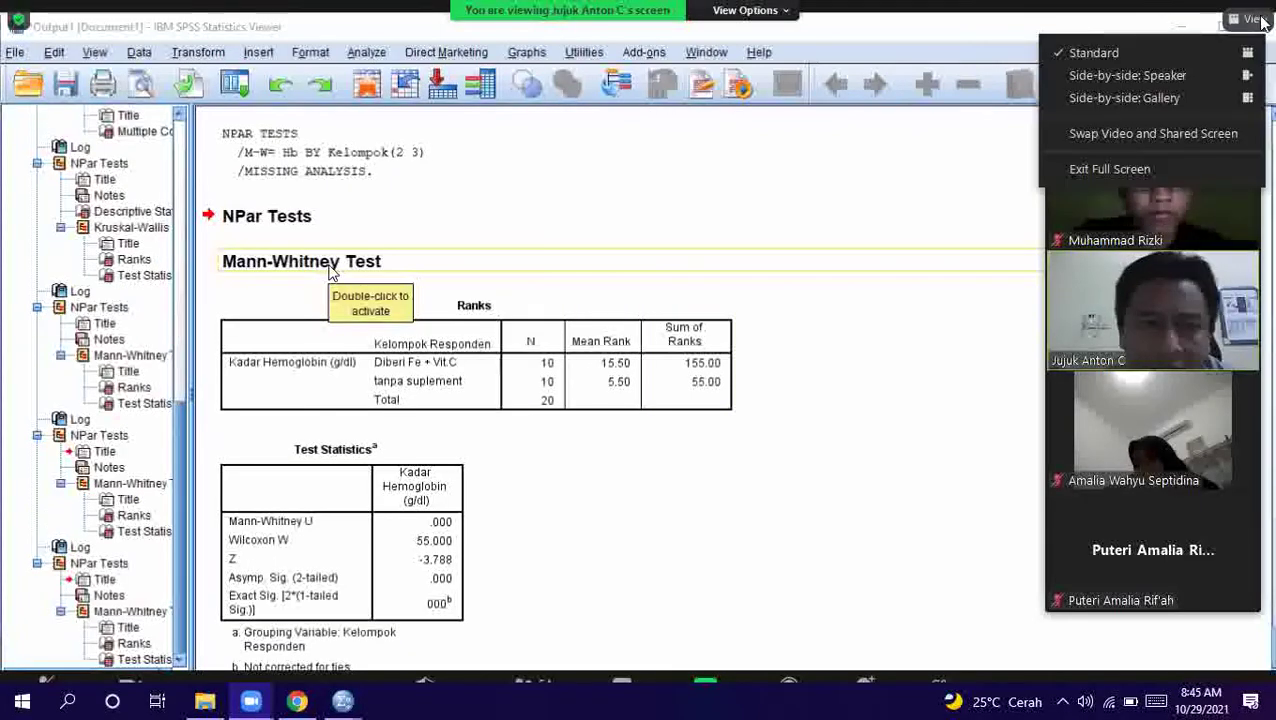
click(1088, 170)
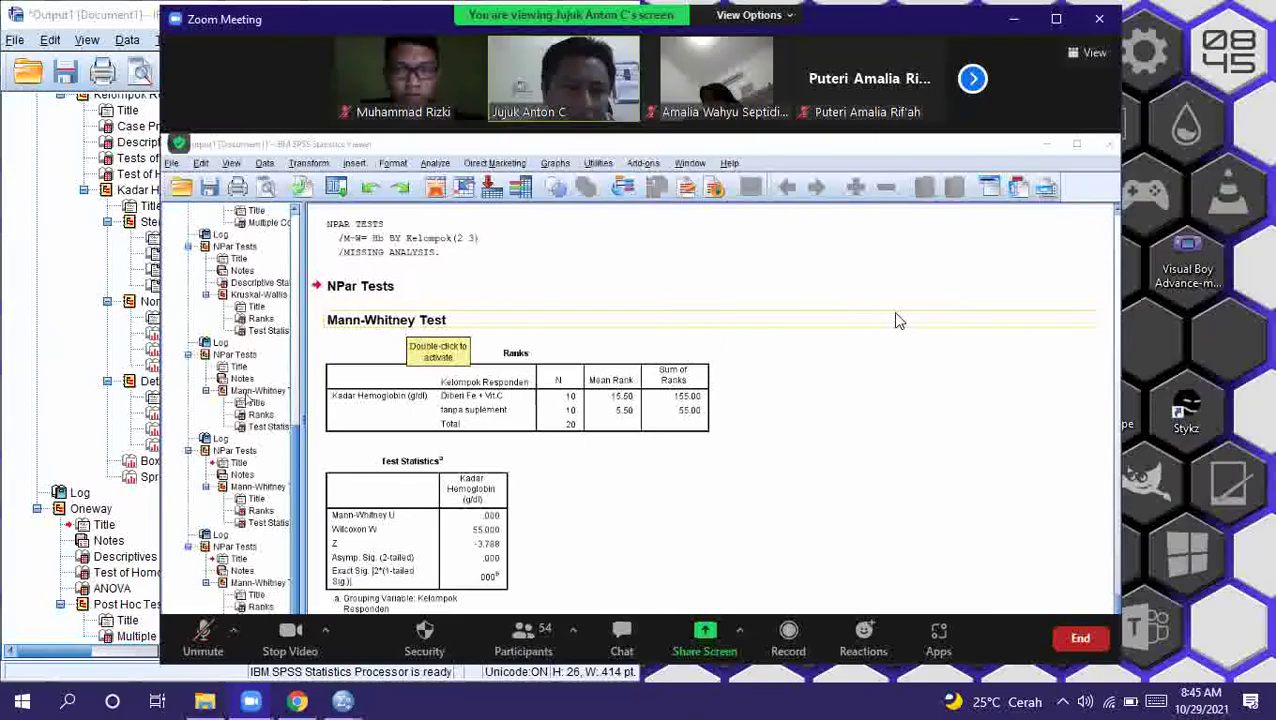
key(super+Right)
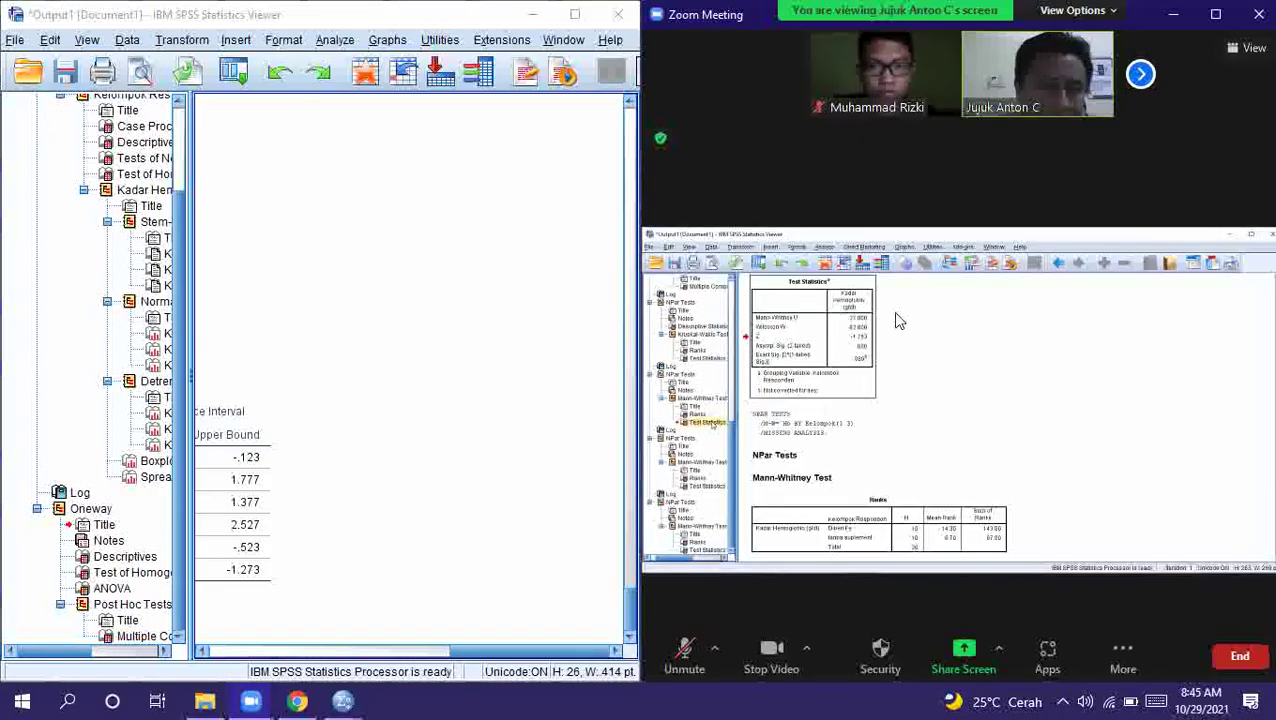
Review the Oneway output again, from the descriptives and homogeneity test through the ANOVA and multiple comparisons tables
click(628, 330)
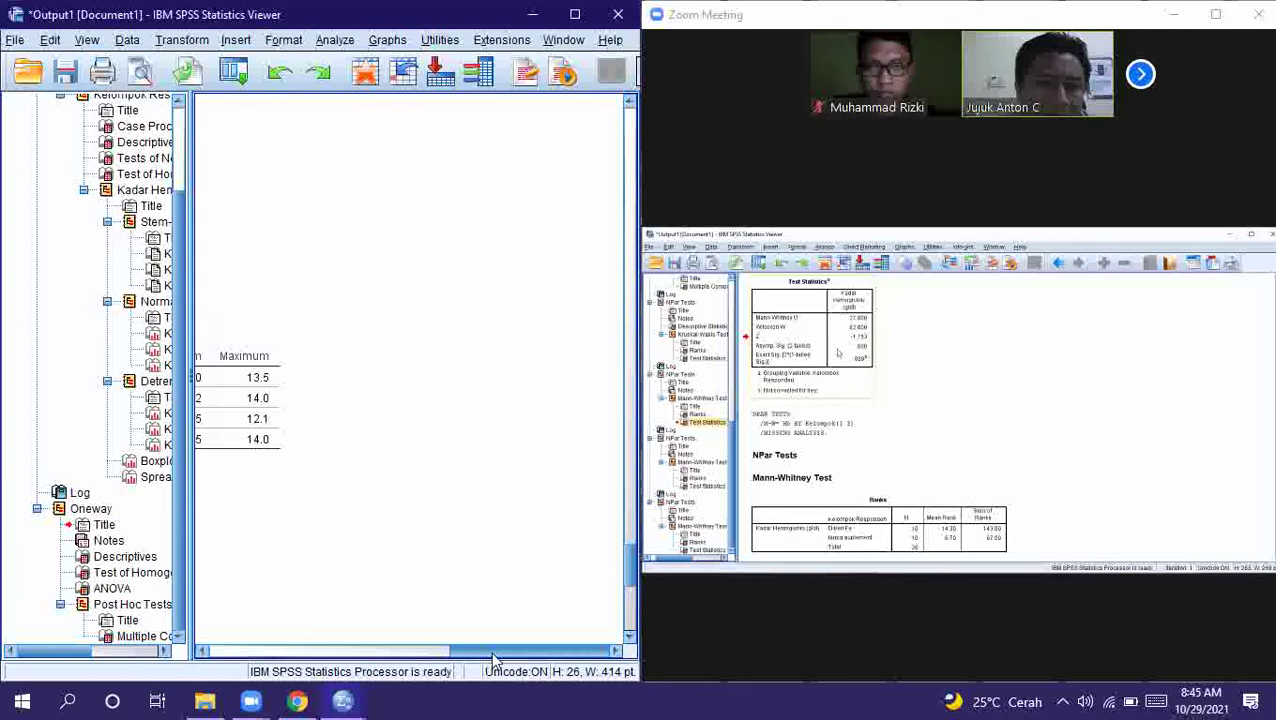
drag(490, 651, 306, 641)
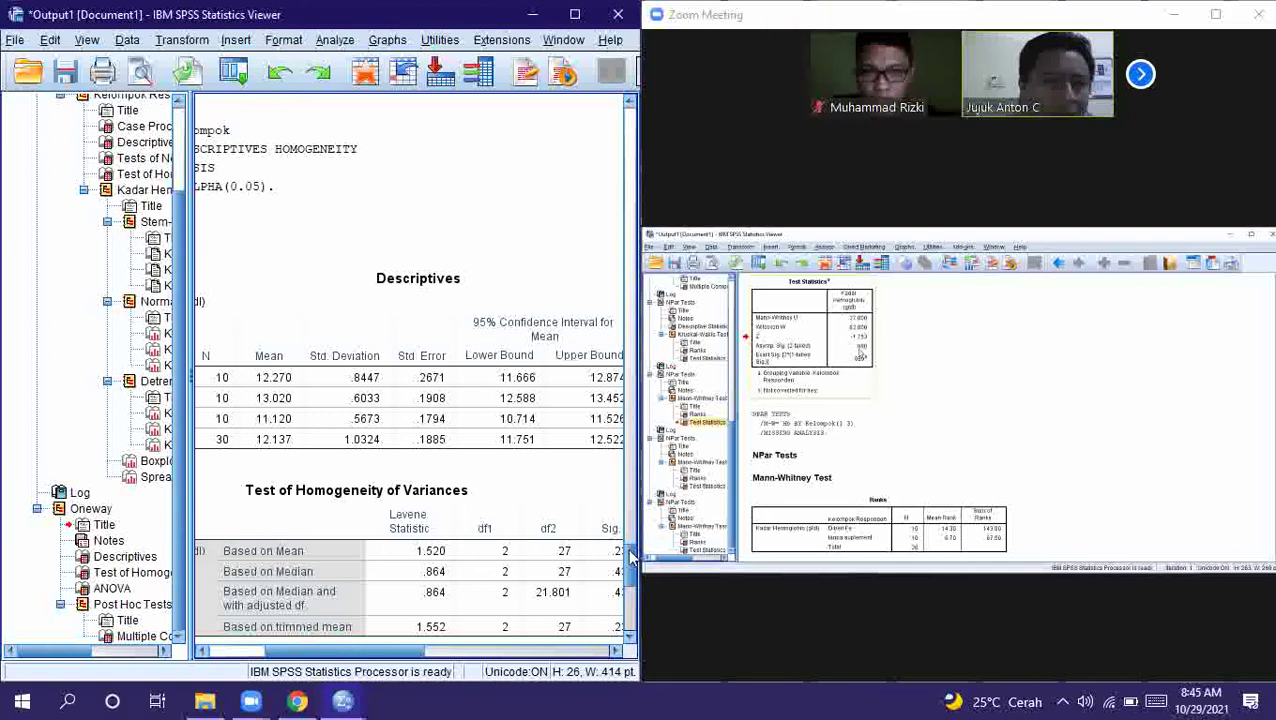
drag(632, 545, 634, 595)
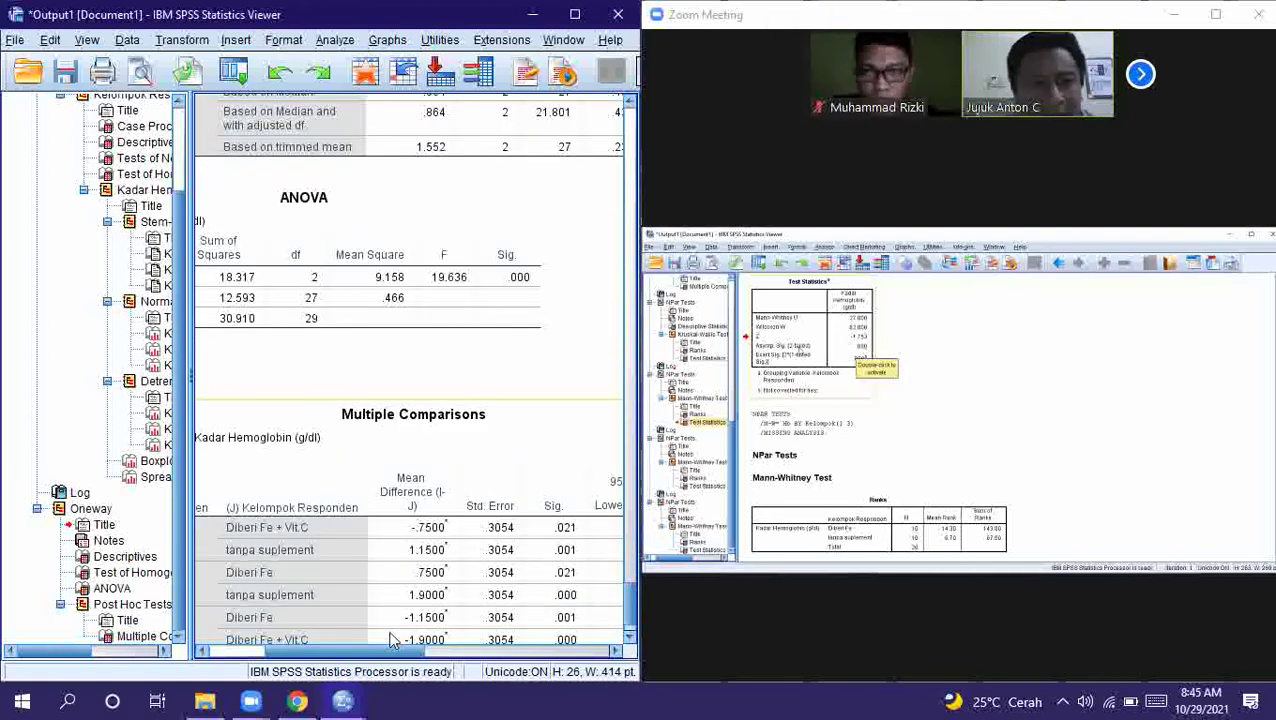
Examine the significance and 95% confidence interval columns of the Multiple Comparisons table
drag(378, 655, 479, 647)
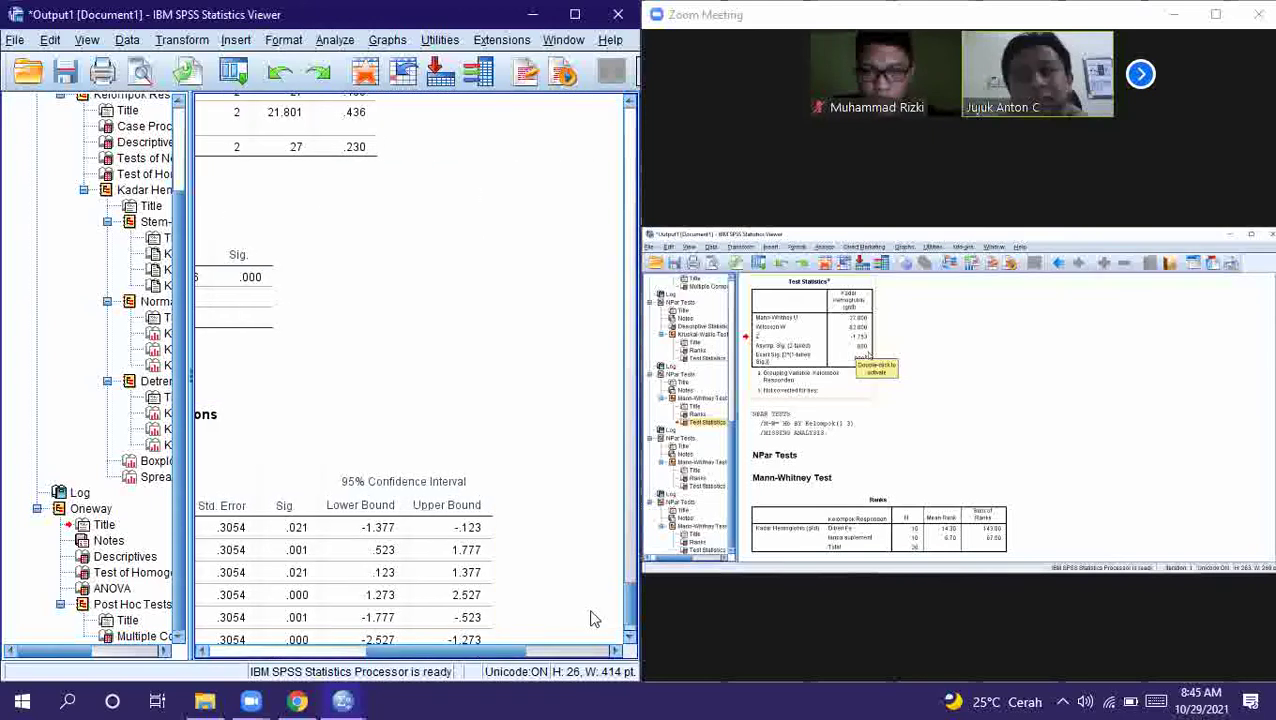
click(631, 636)
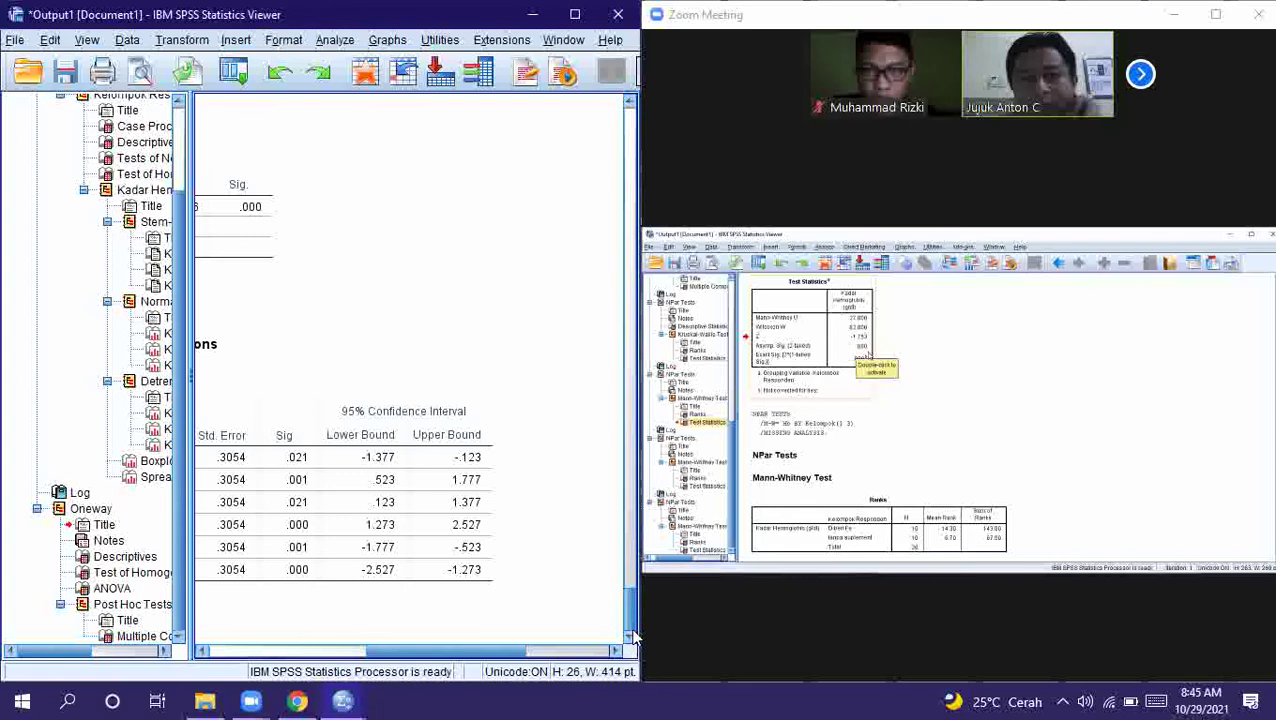
click(332, 40)
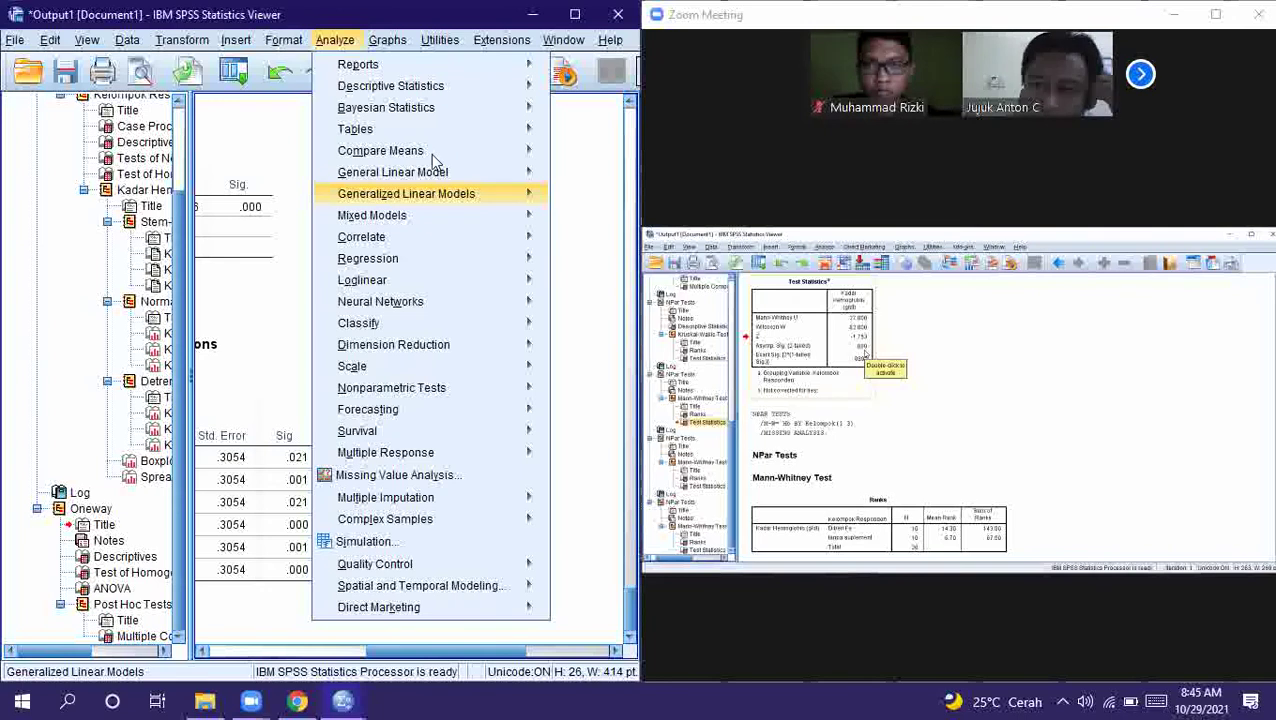
mouse_move(402, 157)
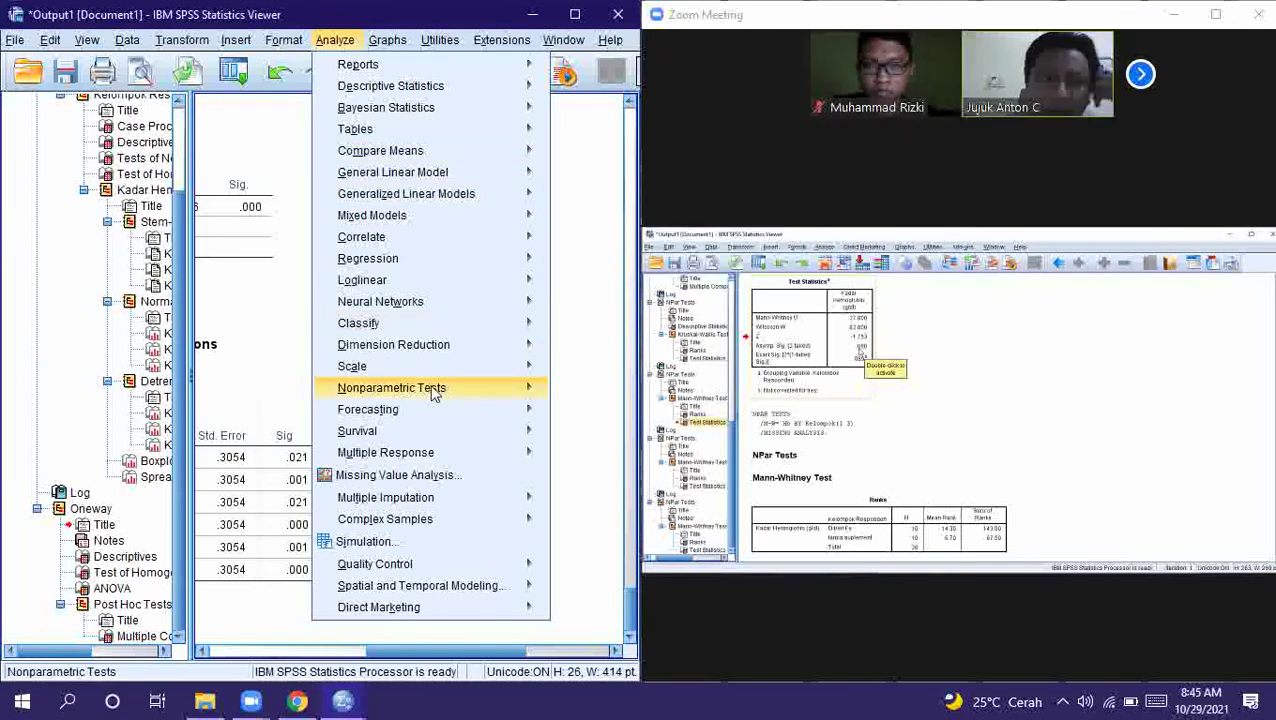
mouse_move(436, 392)
mouse_move(606, 462)
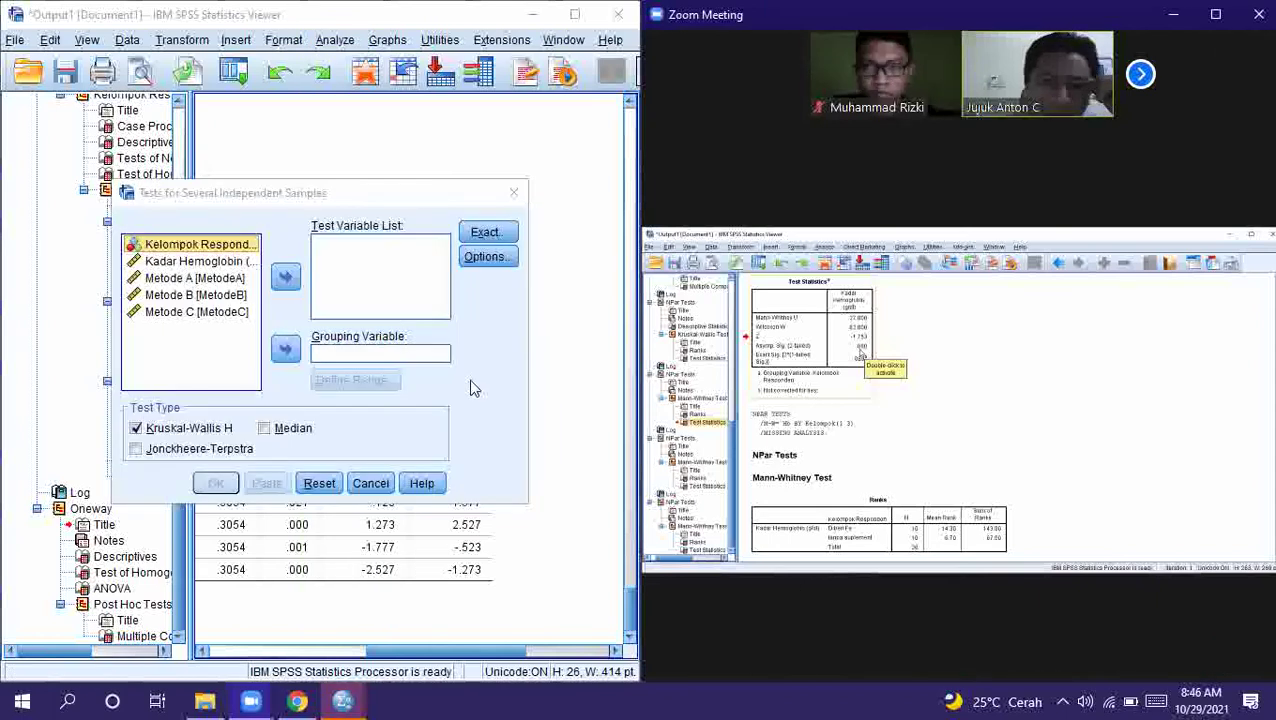
click(513, 194)
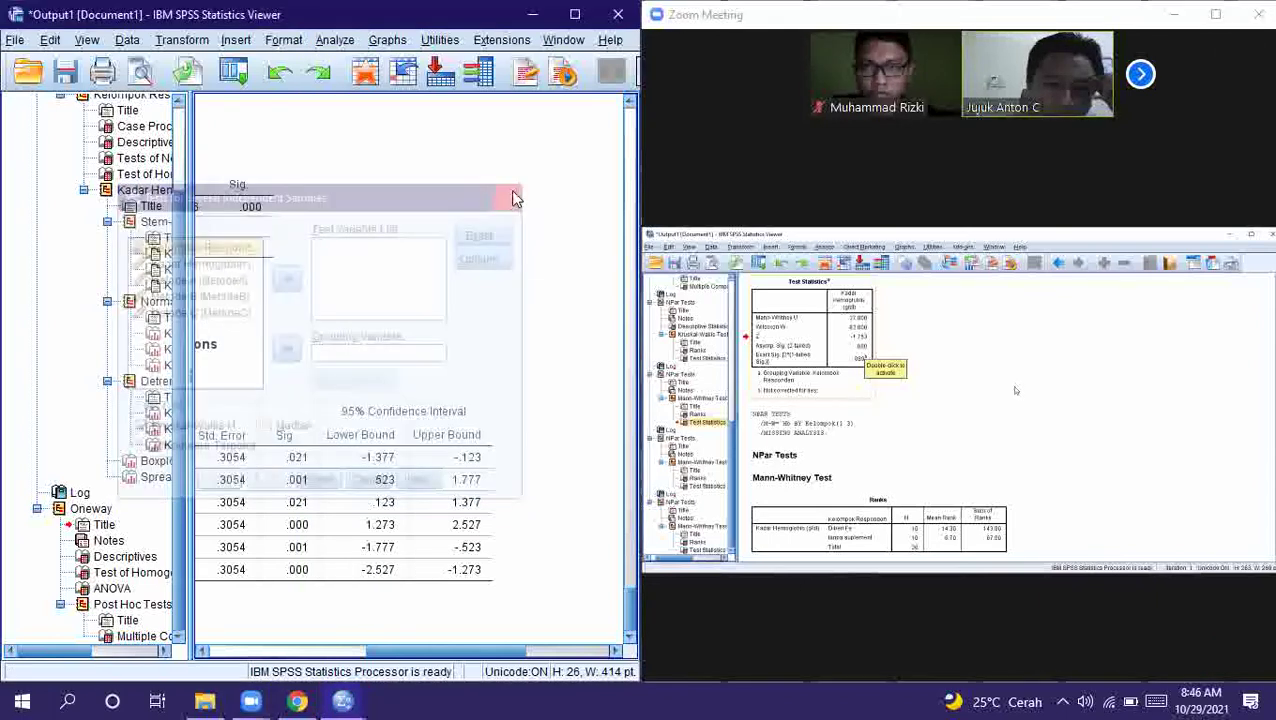
Set up a legacy K independent samples test with Kadar Hemoglobin as test variable and Kelompok Responden as grouping variable
click(335, 40)
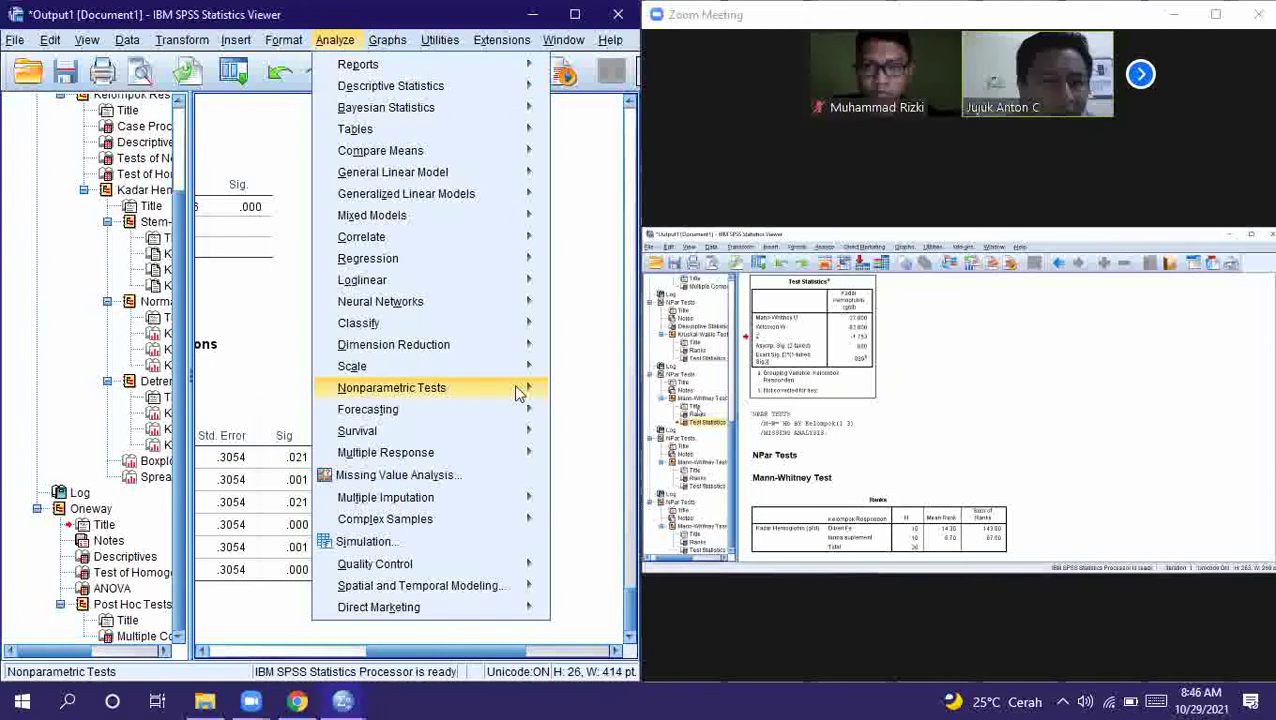
mouse_move(521, 389)
mouse_move(729, 463)
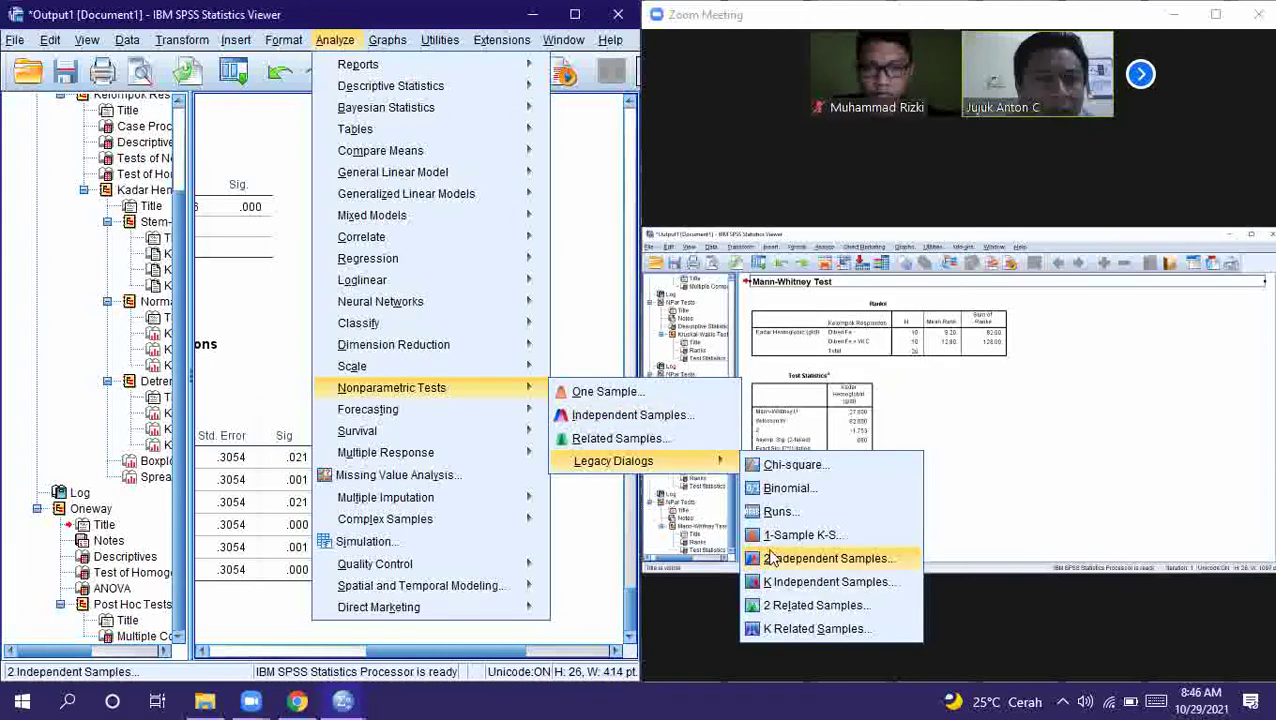
click(785, 588)
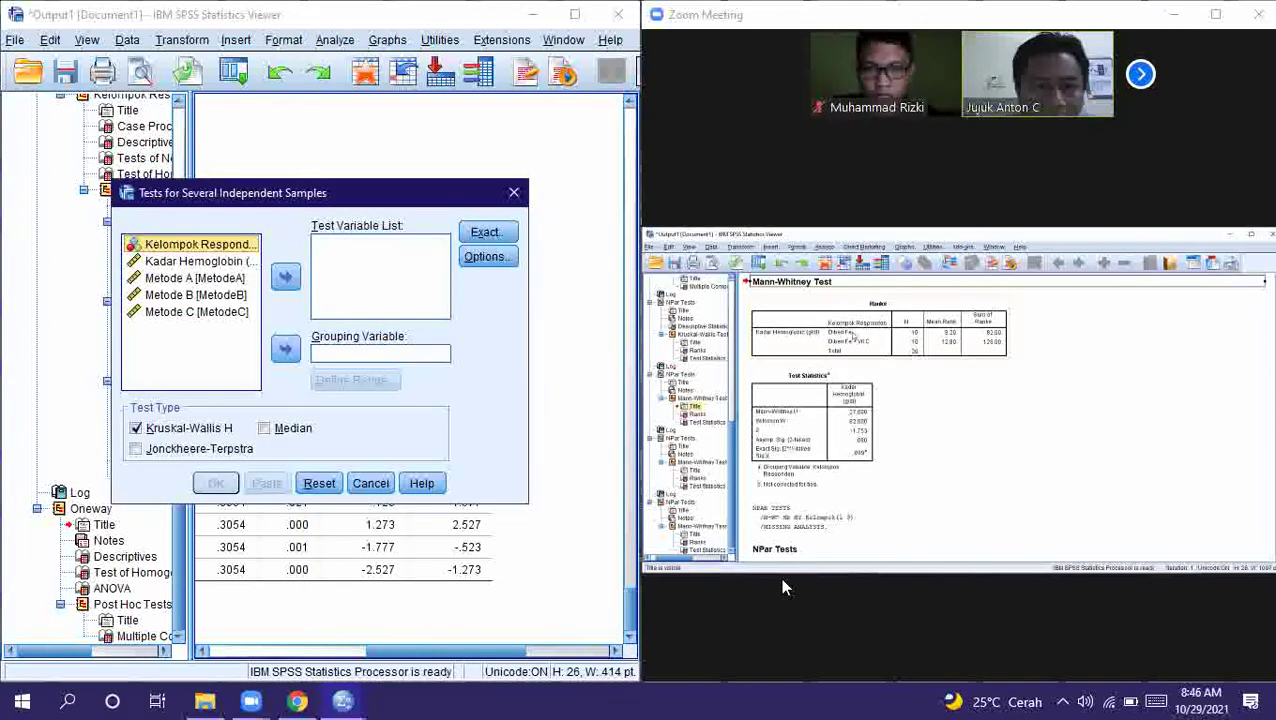
click(285, 348)
click(195, 245)
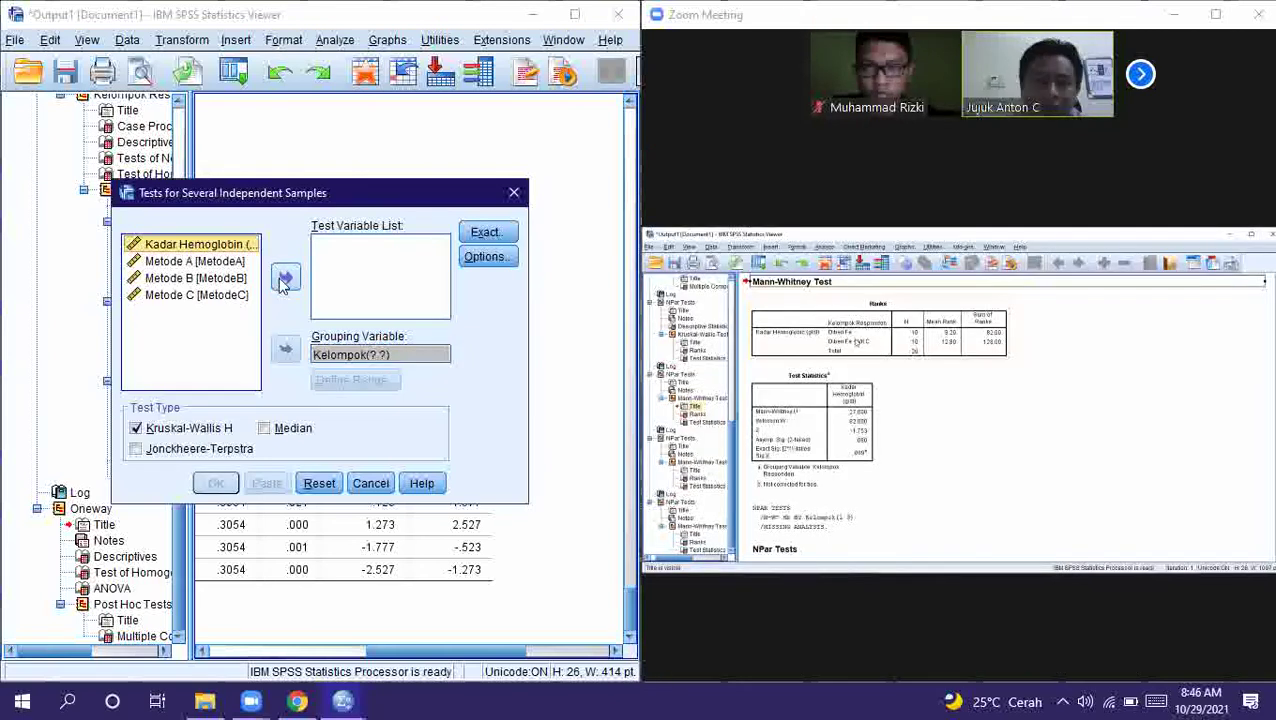
click(285, 279)
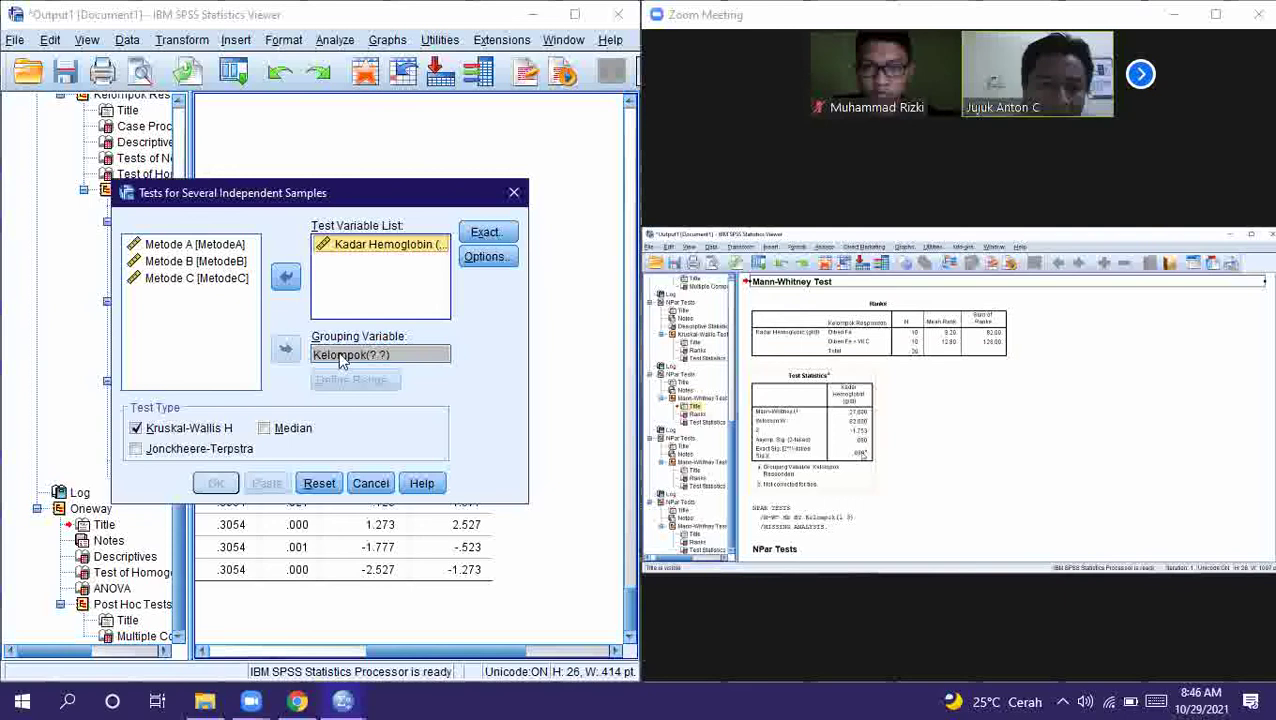
Define the range of the Kelompok grouping variable from 1 to 3
click(334, 355)
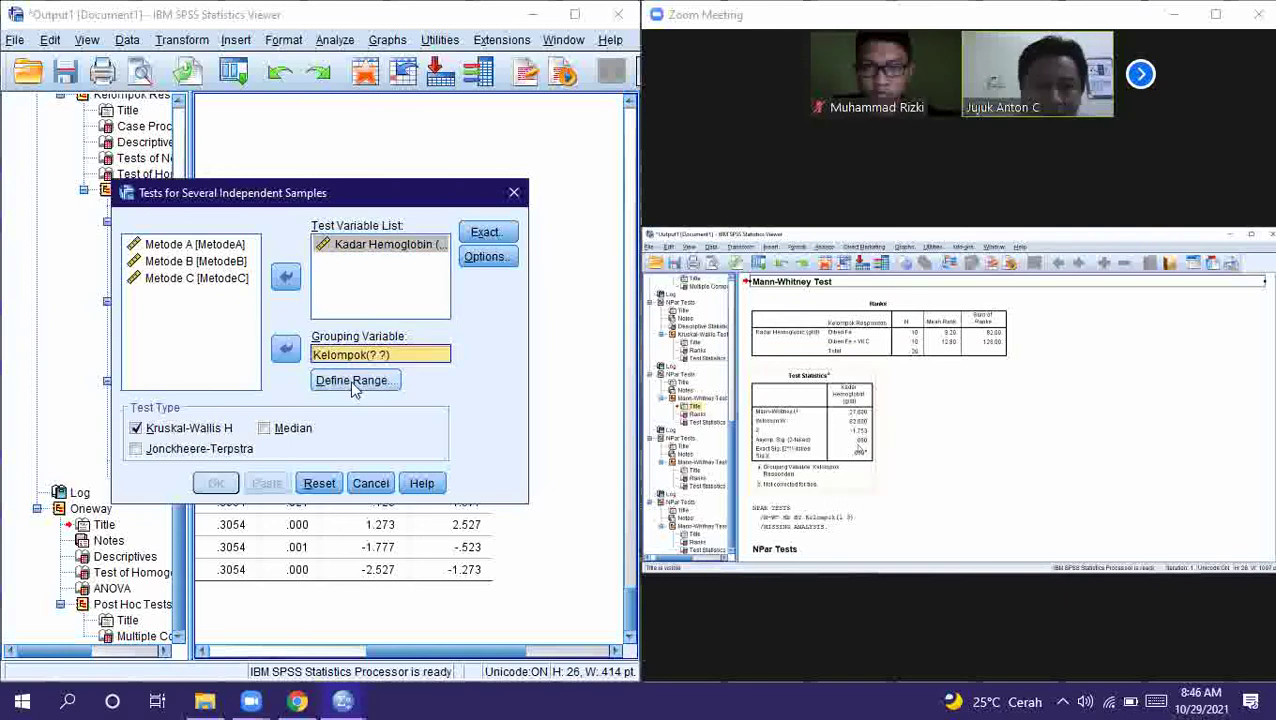
click(352, 380)
text(1)
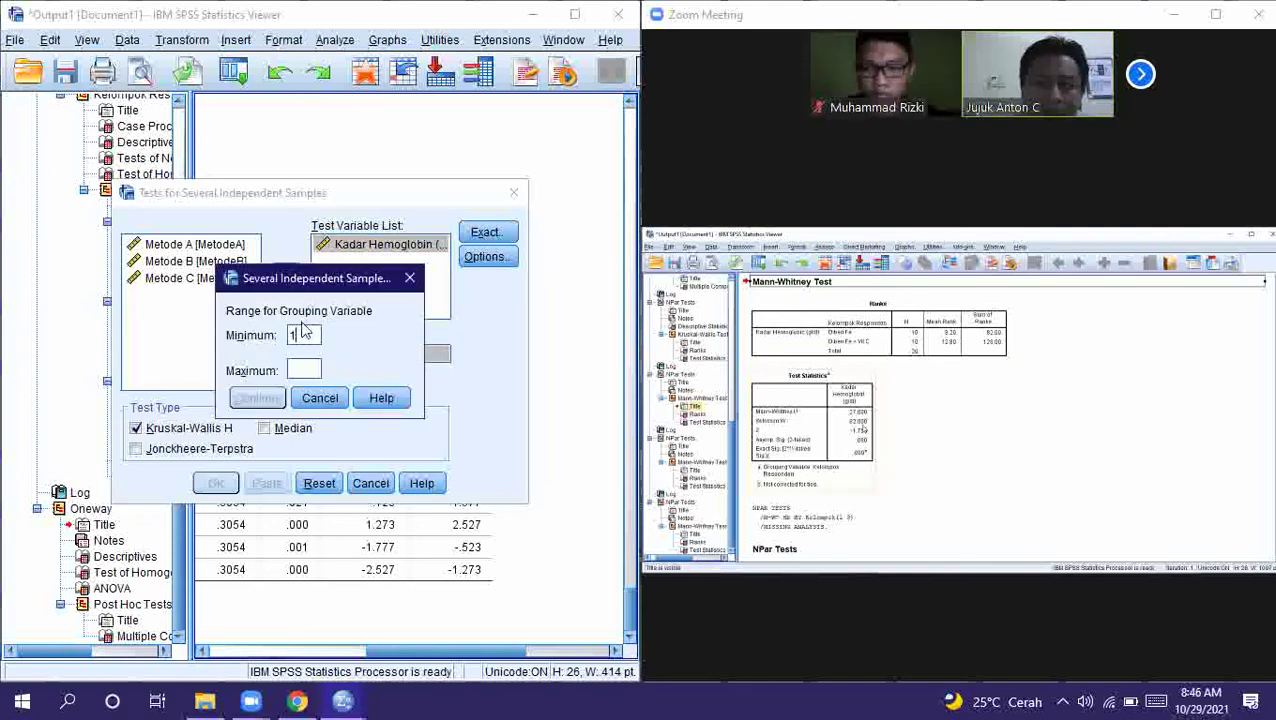
click(300, 369)
text(3)
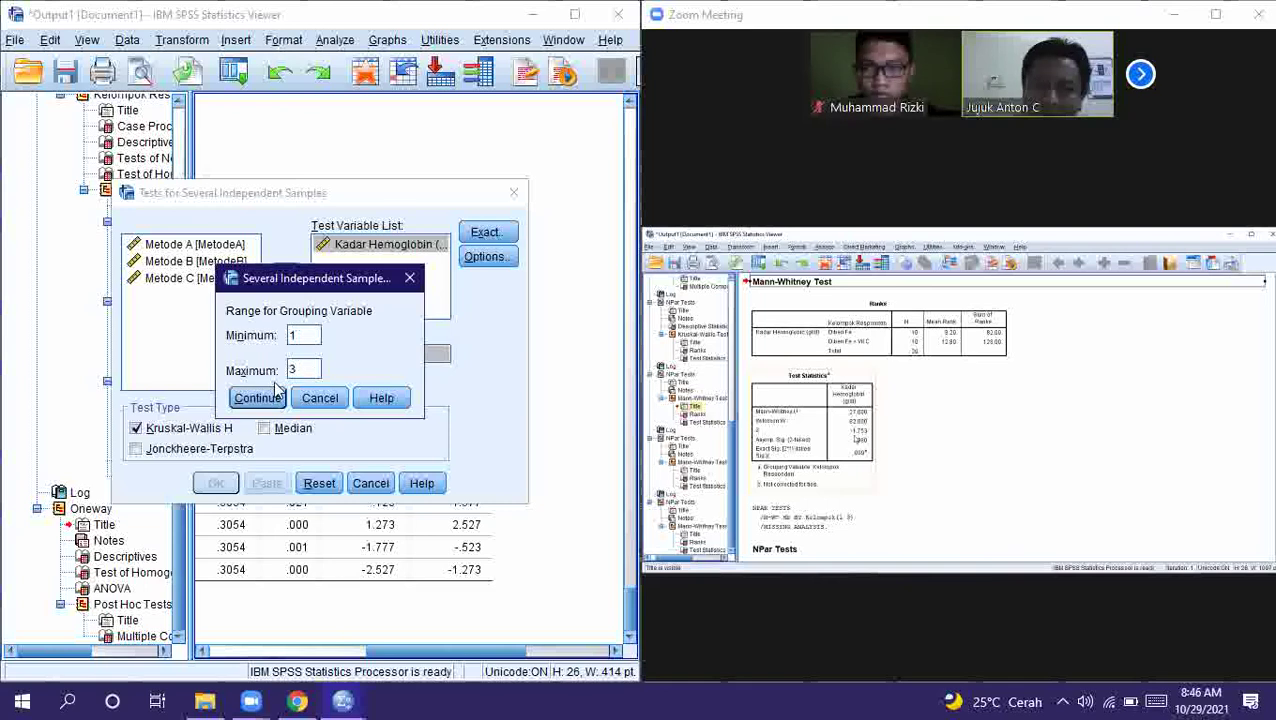
click(260, 398)
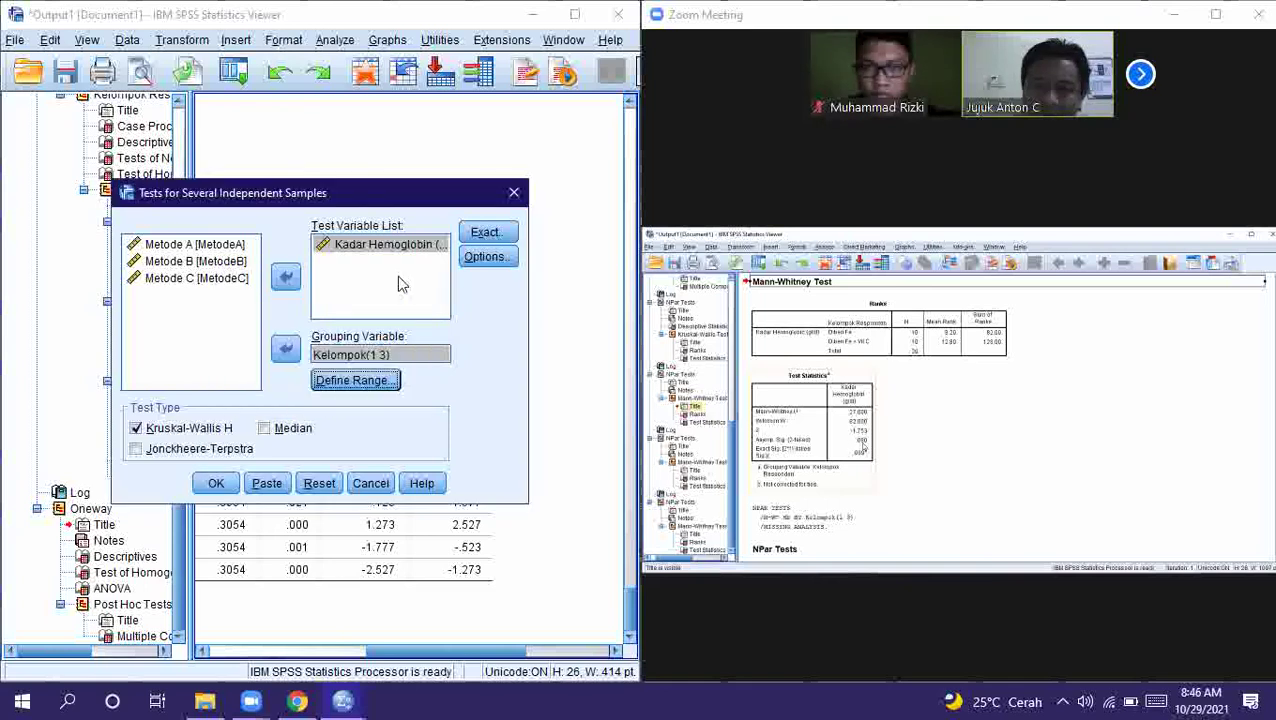
Use the Monte Carlo method with a 95% confidence level for the Kruskal-Wallis test
click(486, 233)
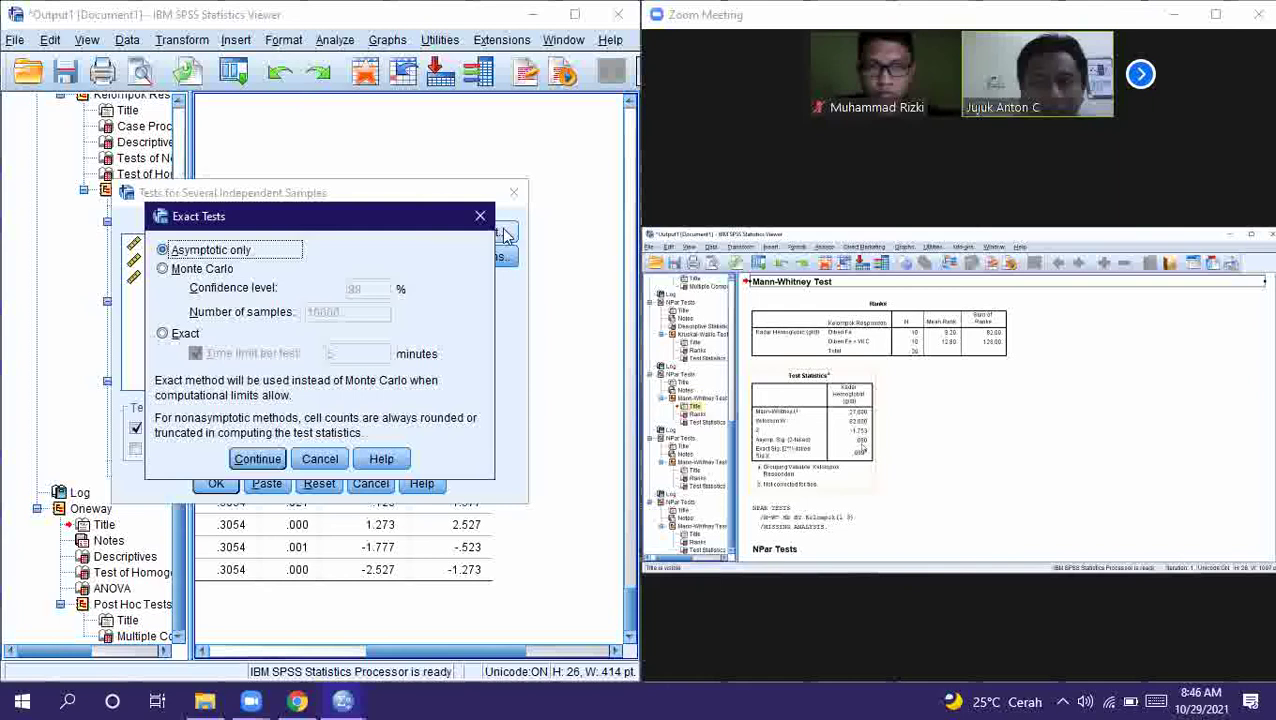
click(186, 270)
double_click(375, 290)
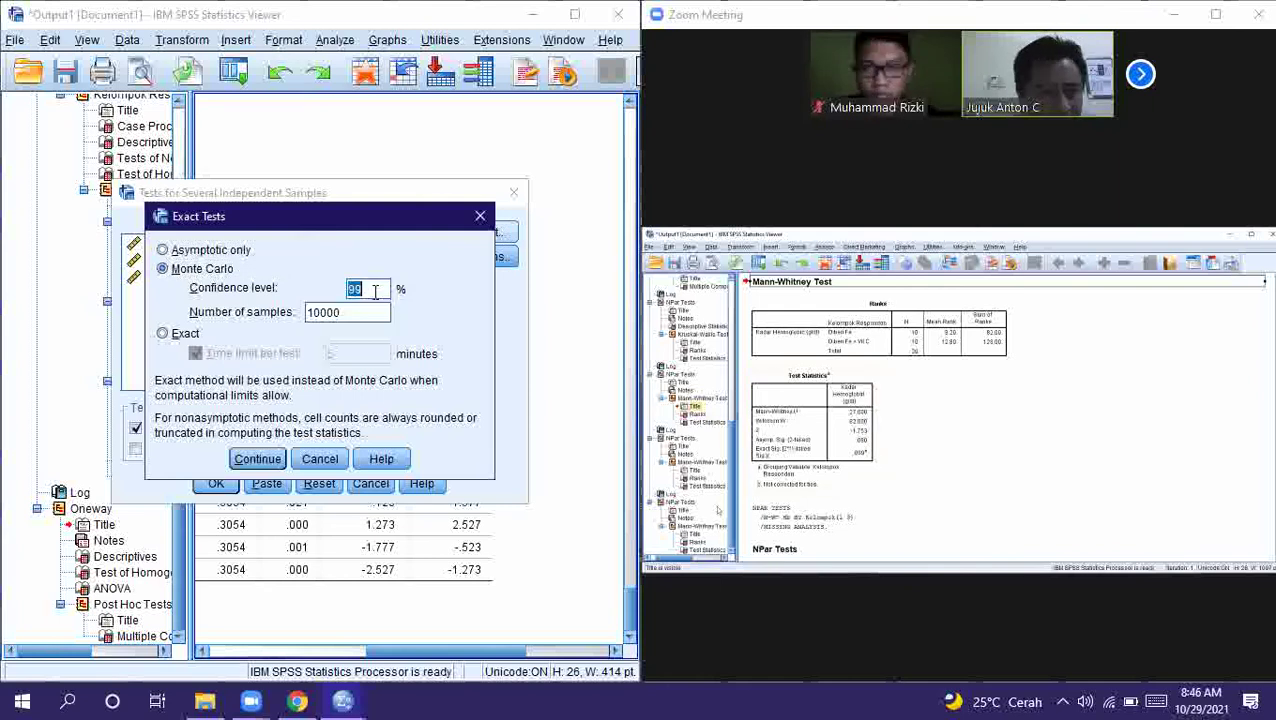
text(95)
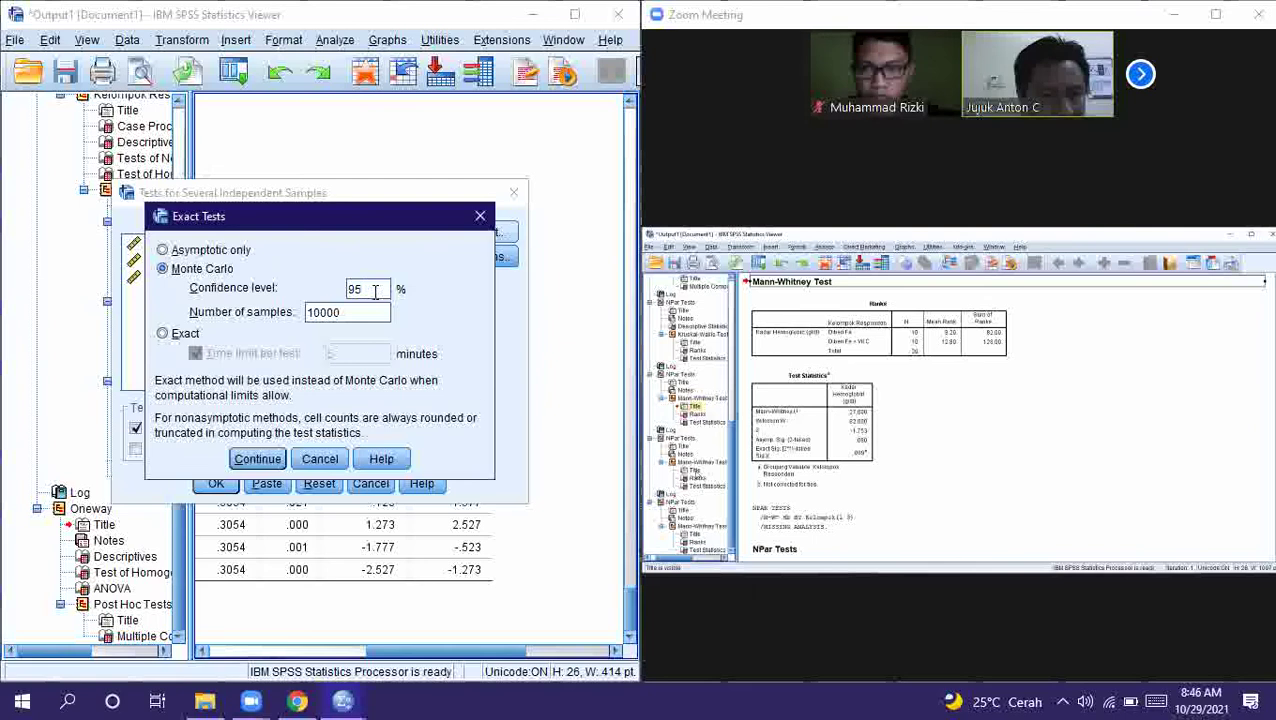
click(257, 459)
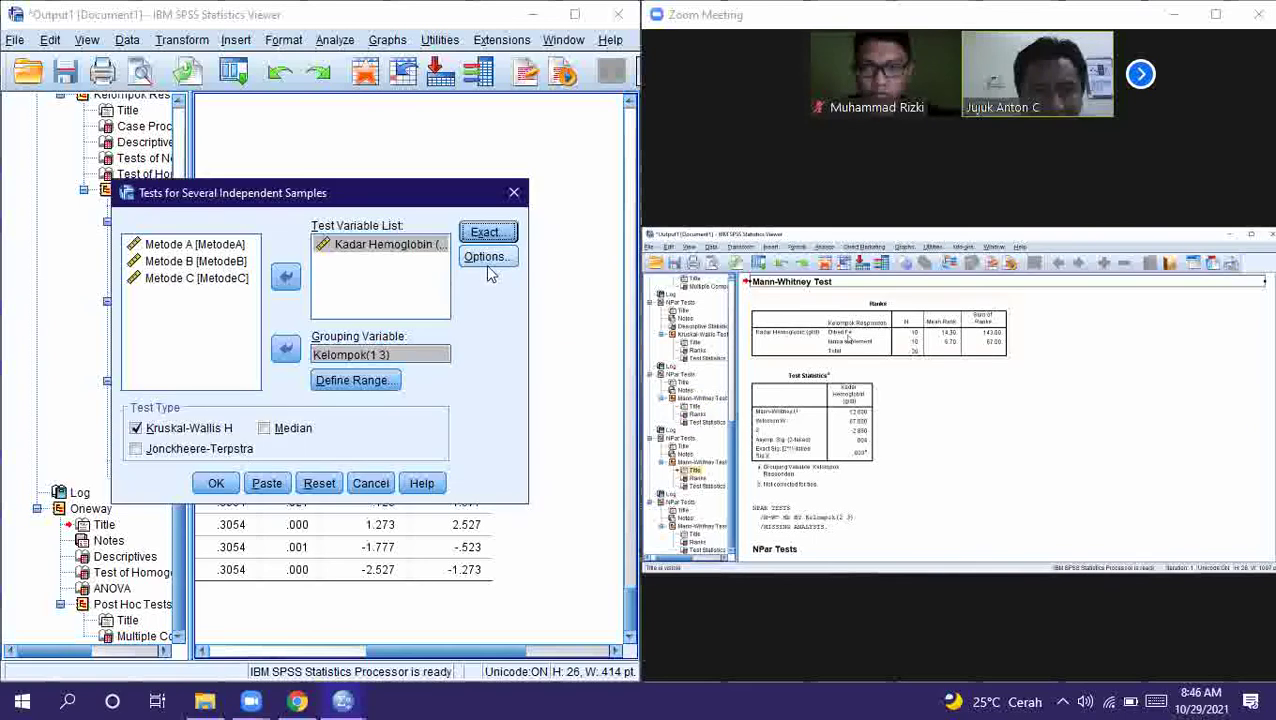
Run the Kruskal-Wallis test with descriptive statistics and review its Ranks and Test Statistics tables
click(488, 262)
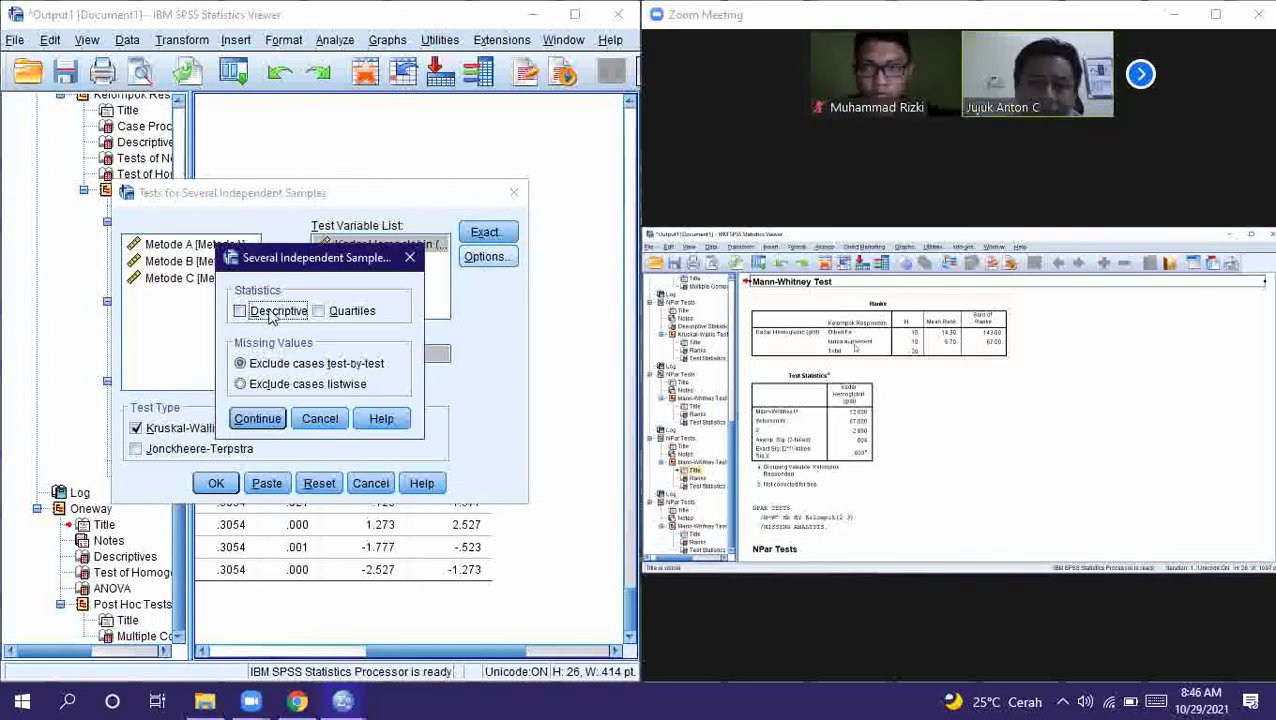
click(270, 314)
click(243, 420)
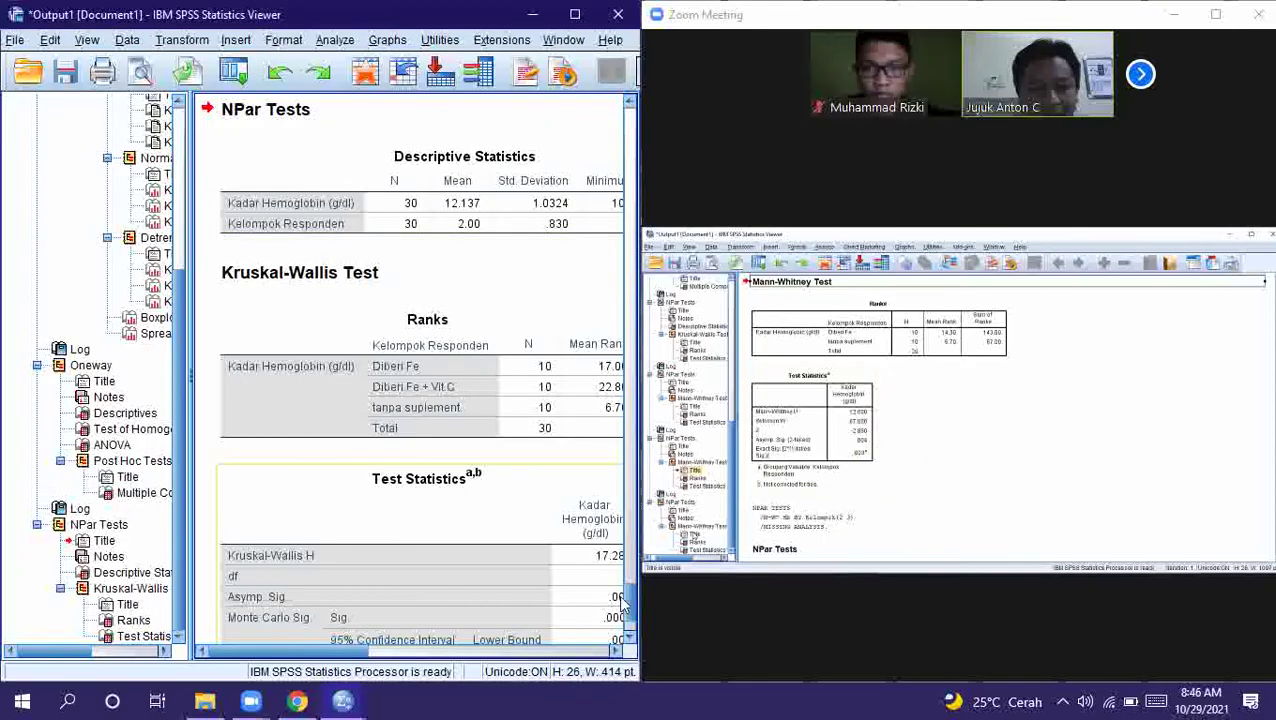
mouse_move(338, 651)
mouse_down()
mouse_move(375, 651)
mouse_move(357, 651)
mouse_up()
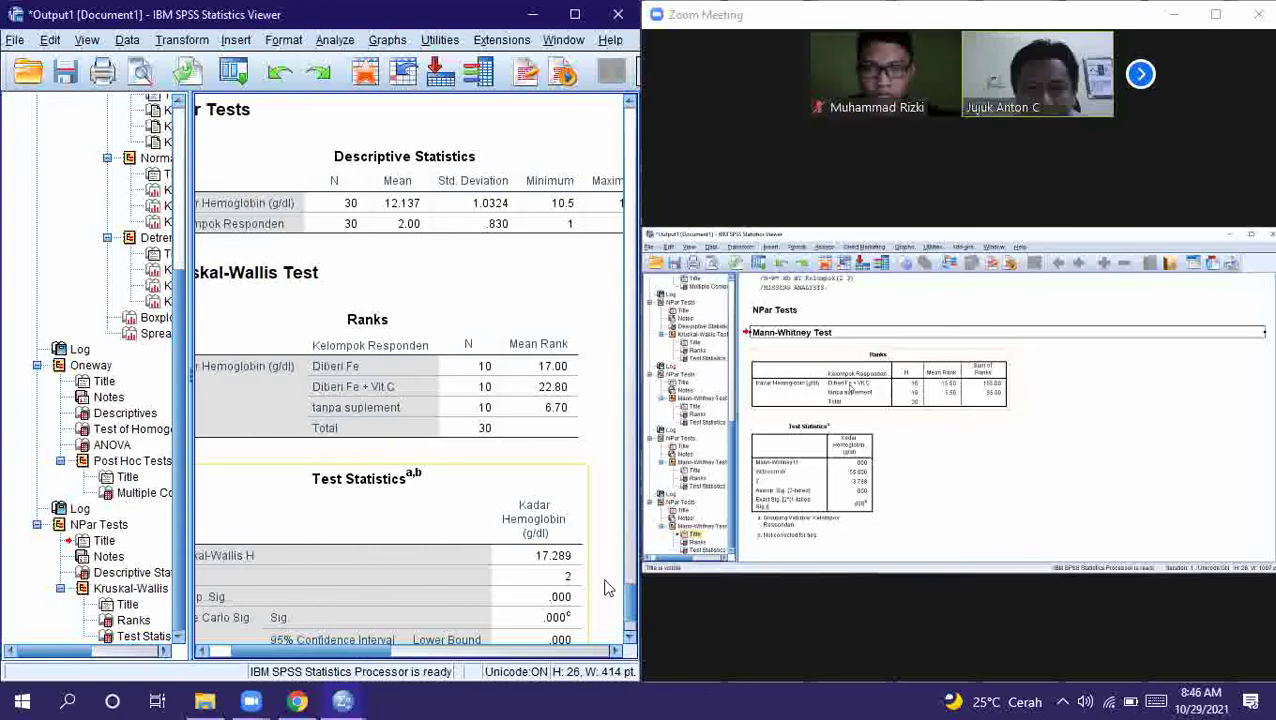
scroll(634, 607, down, 2)
scroll(634, 607, down, 2)
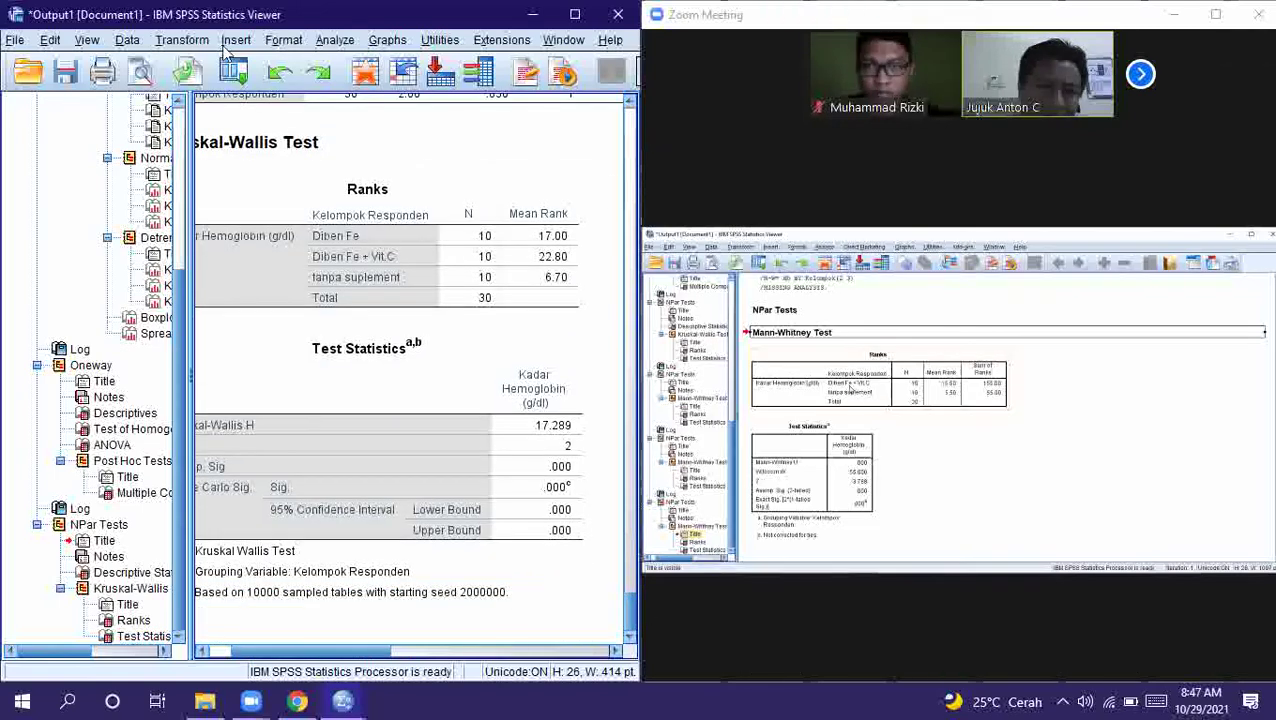
Set up a legacy two independent samples test with Kadar Hemoglobin as test variable and Kelompok Responden as grouping variable
click(322, 44)
mouse_move(497, 415)
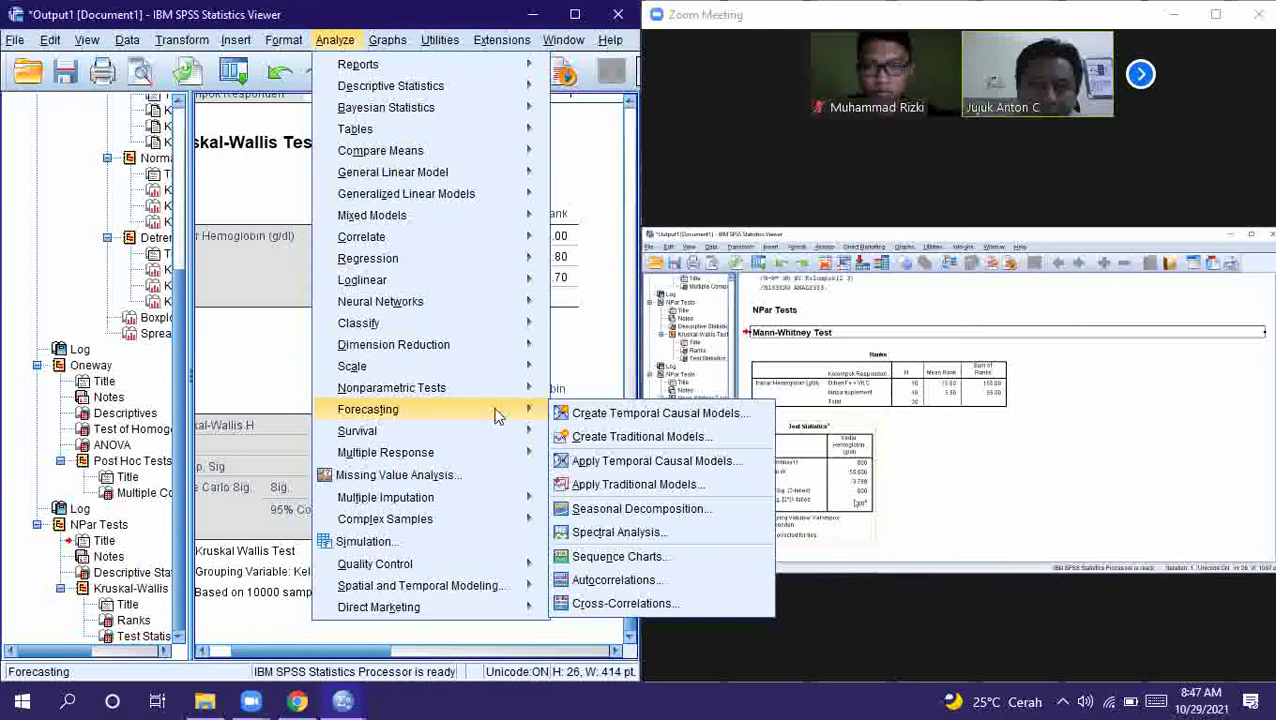
mouse_move(505, 388)
mouse_move(640, 461)
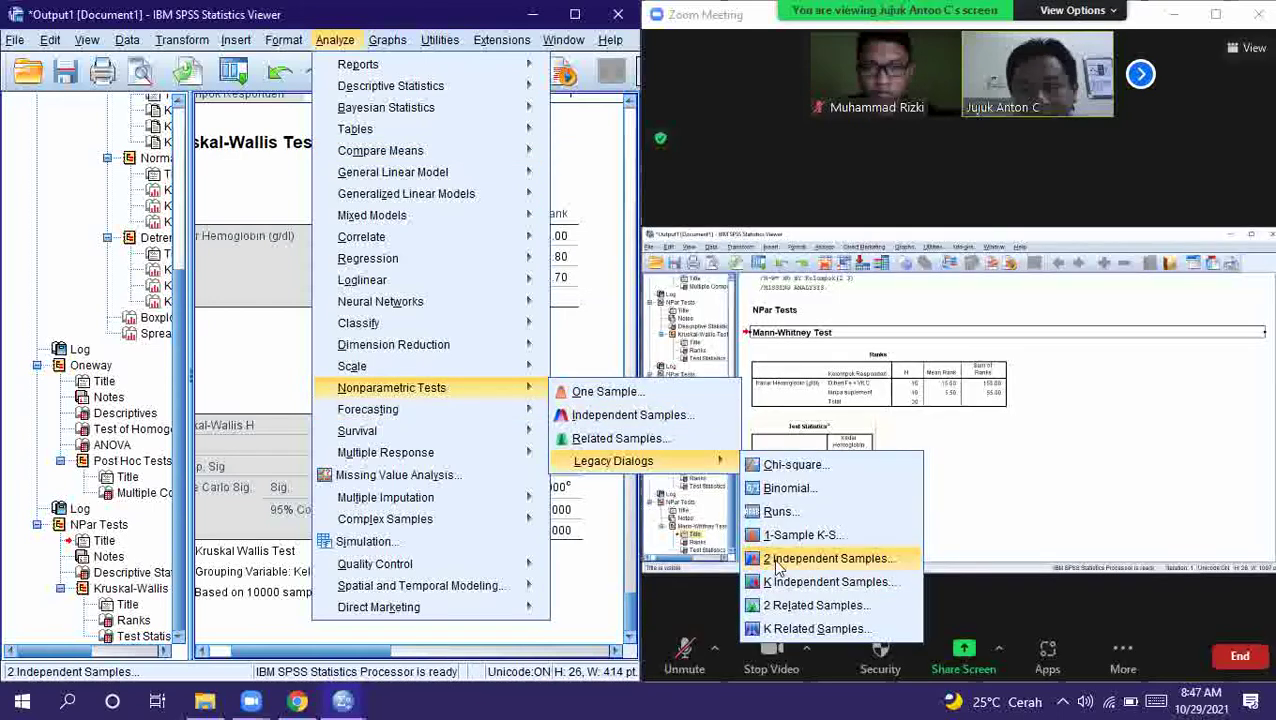
click(778, 566)
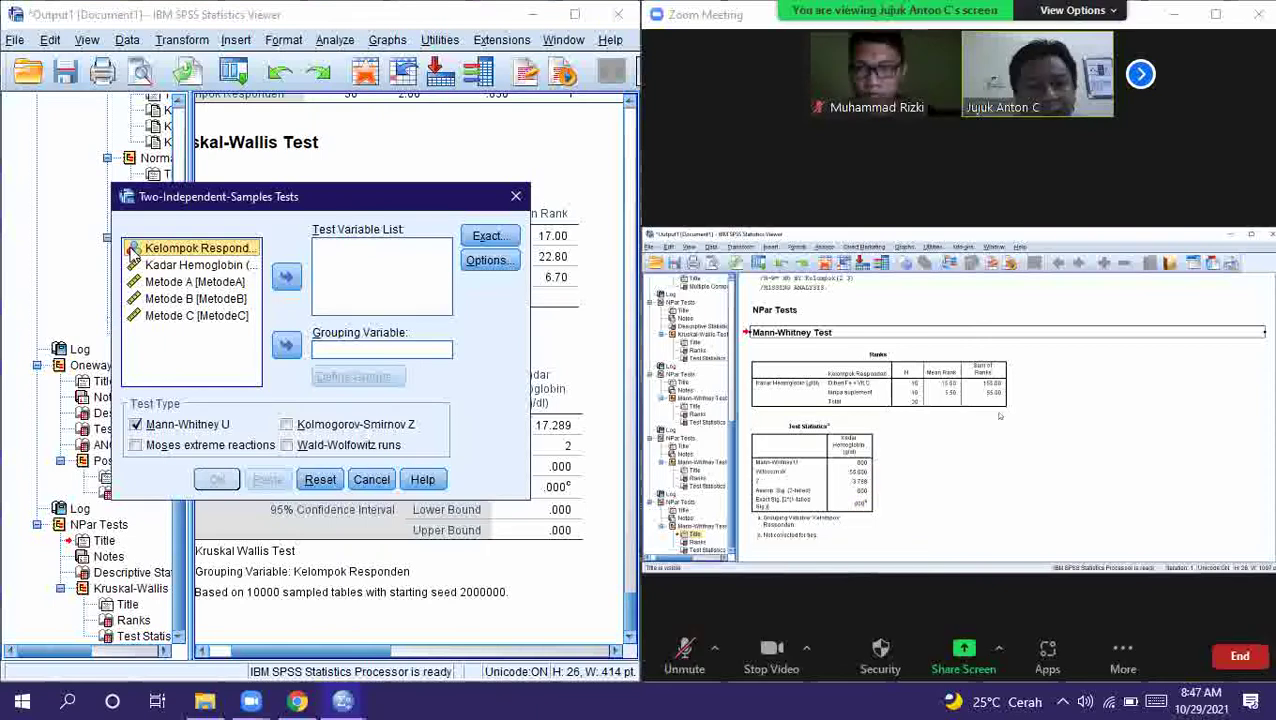
click(286, 345)
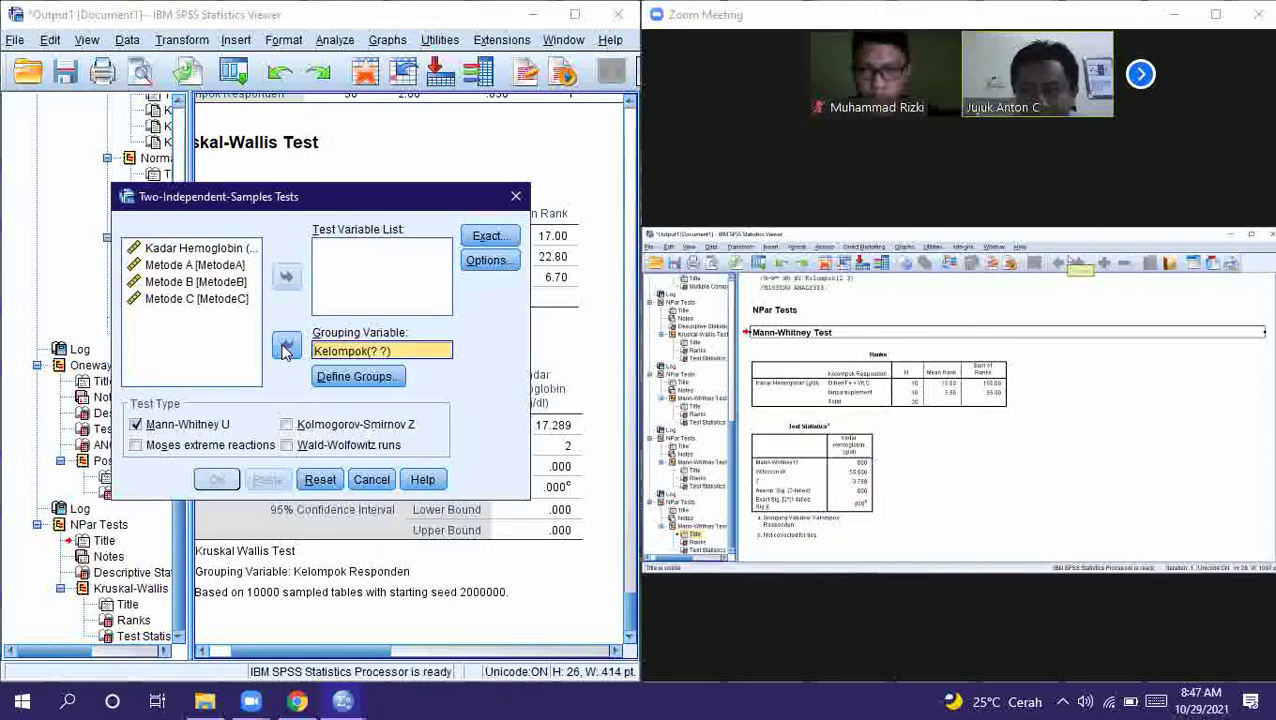
click(200, 248)
click(288, 277)
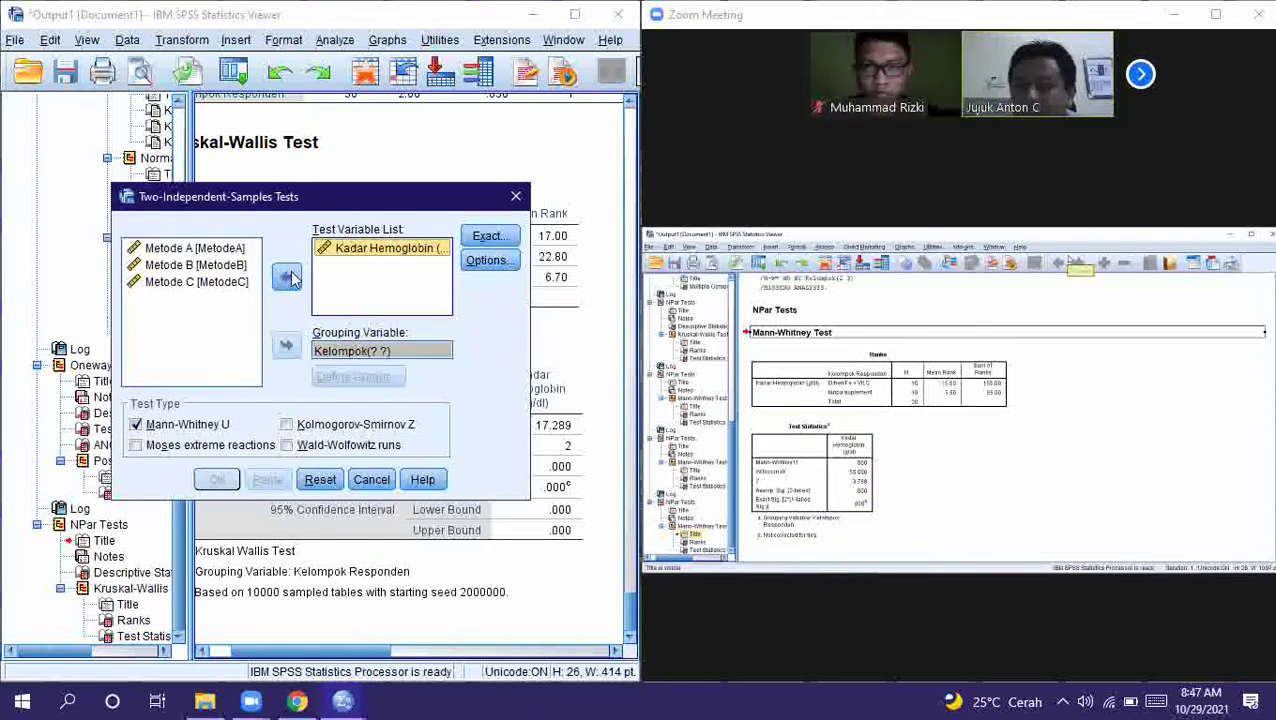
Define groups 1 and 2 of the Kelompok variable for the Mann-Whitney comparison
click(318, 352)
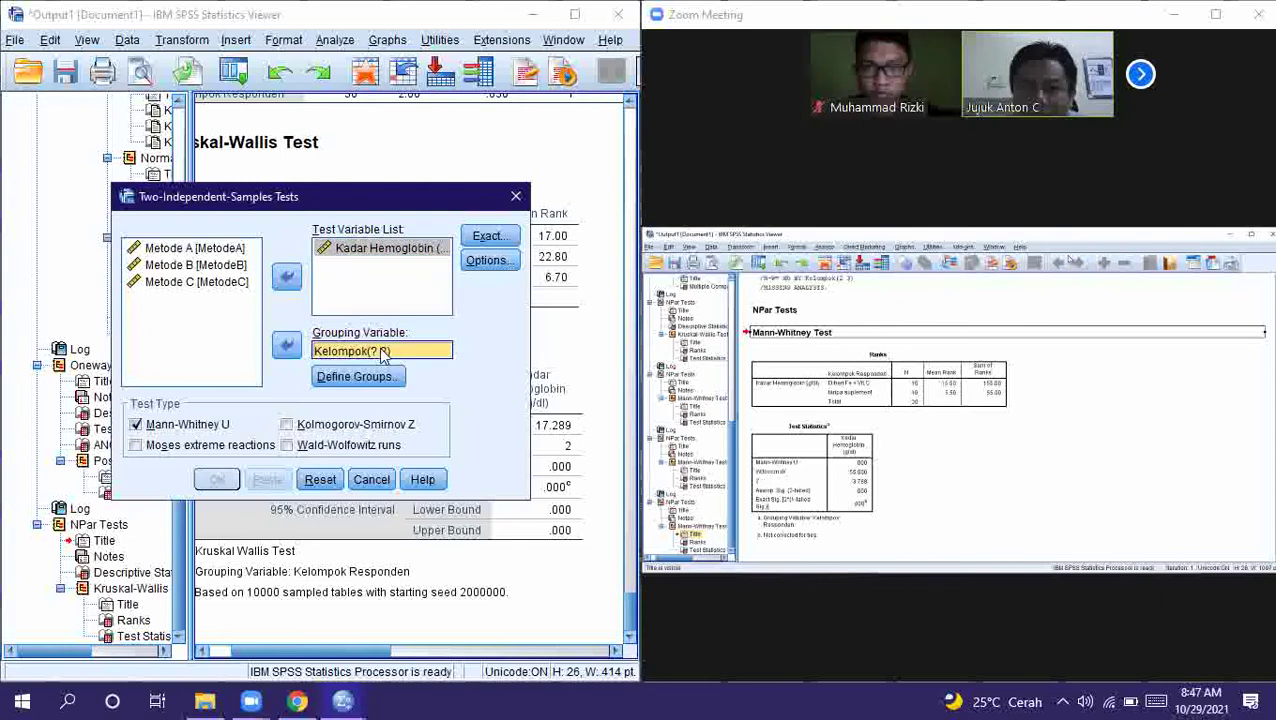
click(375, 375)
text(1)
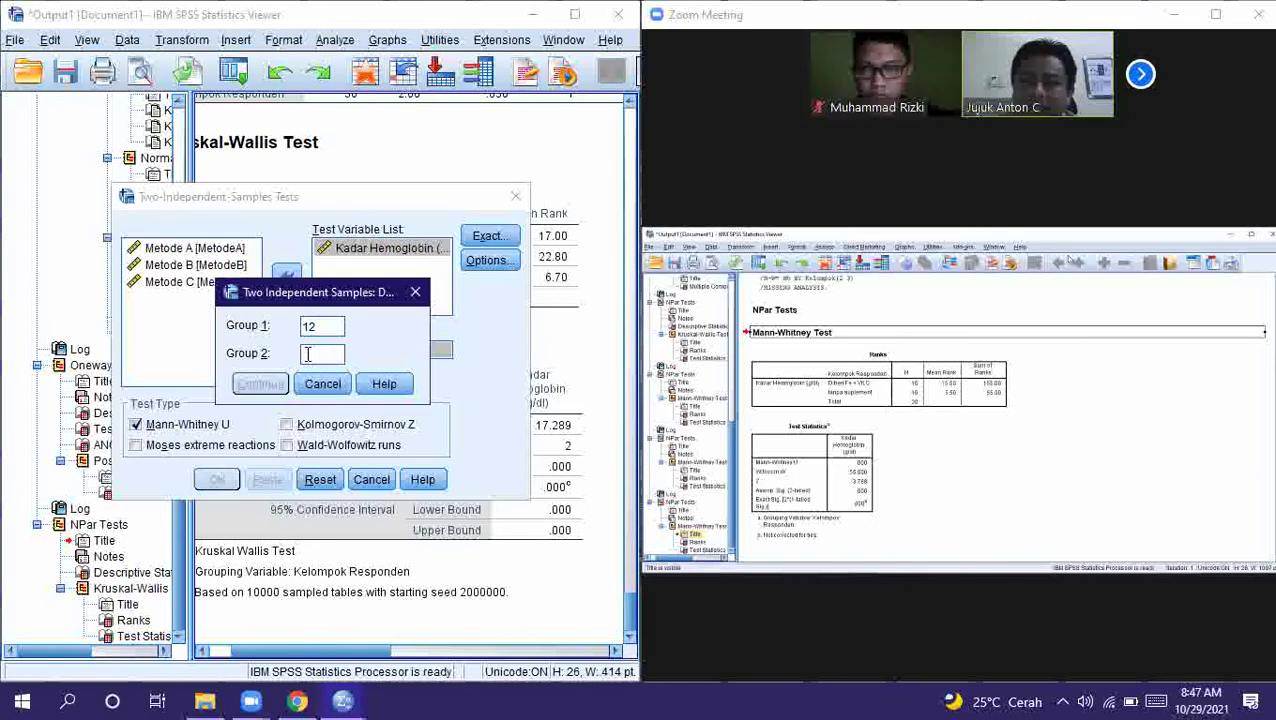
click(318, 353)
text(2)
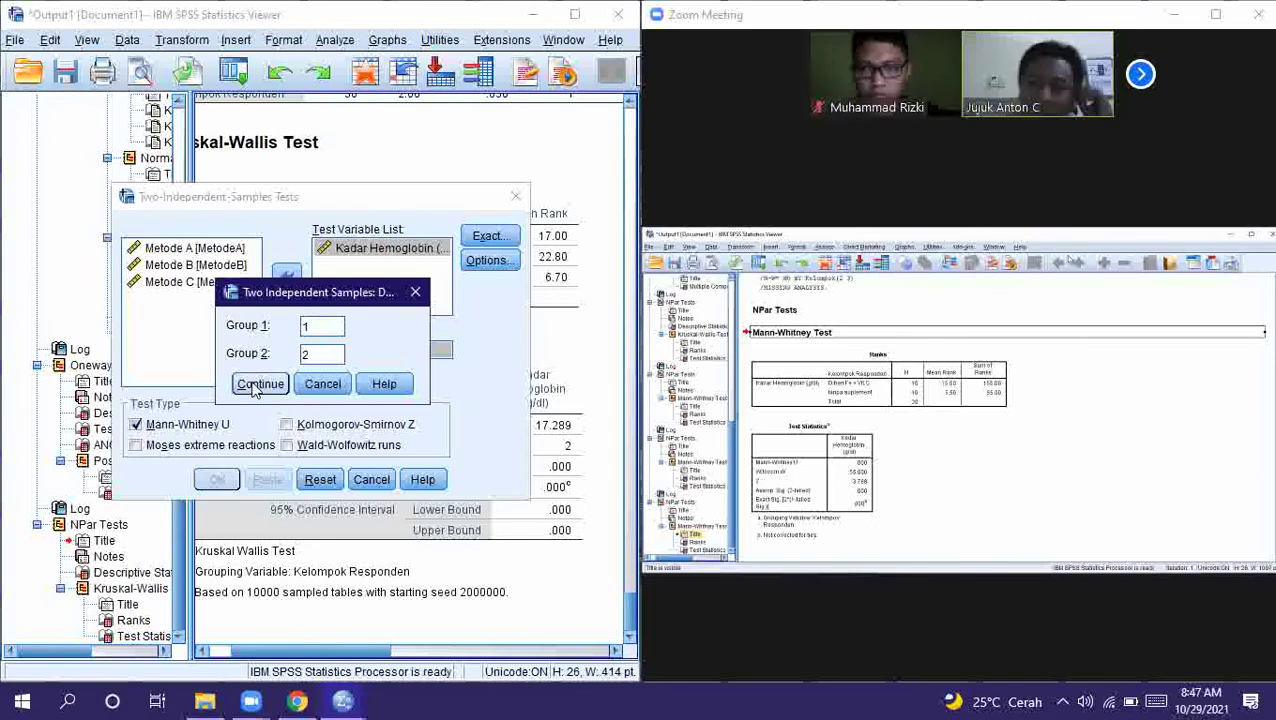
click(260, 384)
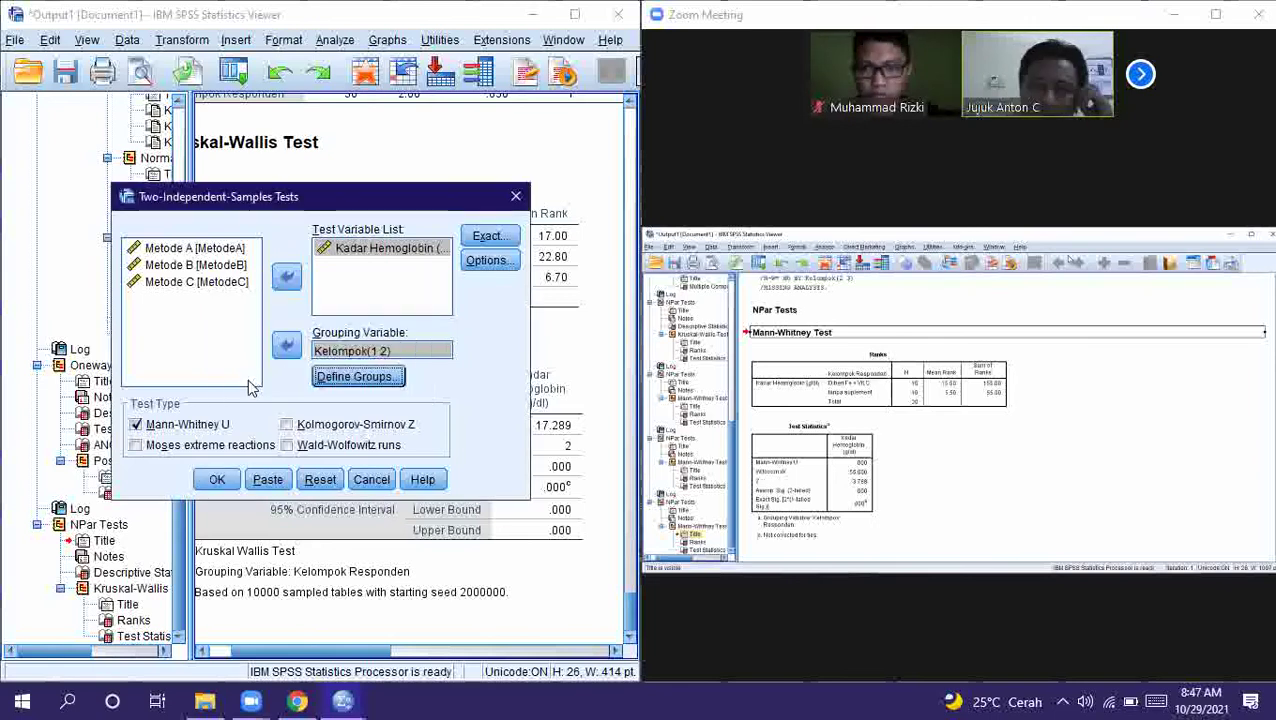
Use the Monte Carlo method with a 95% confidence level for the Mann-Whitney test of groups 1 and 2
click(489, 236)
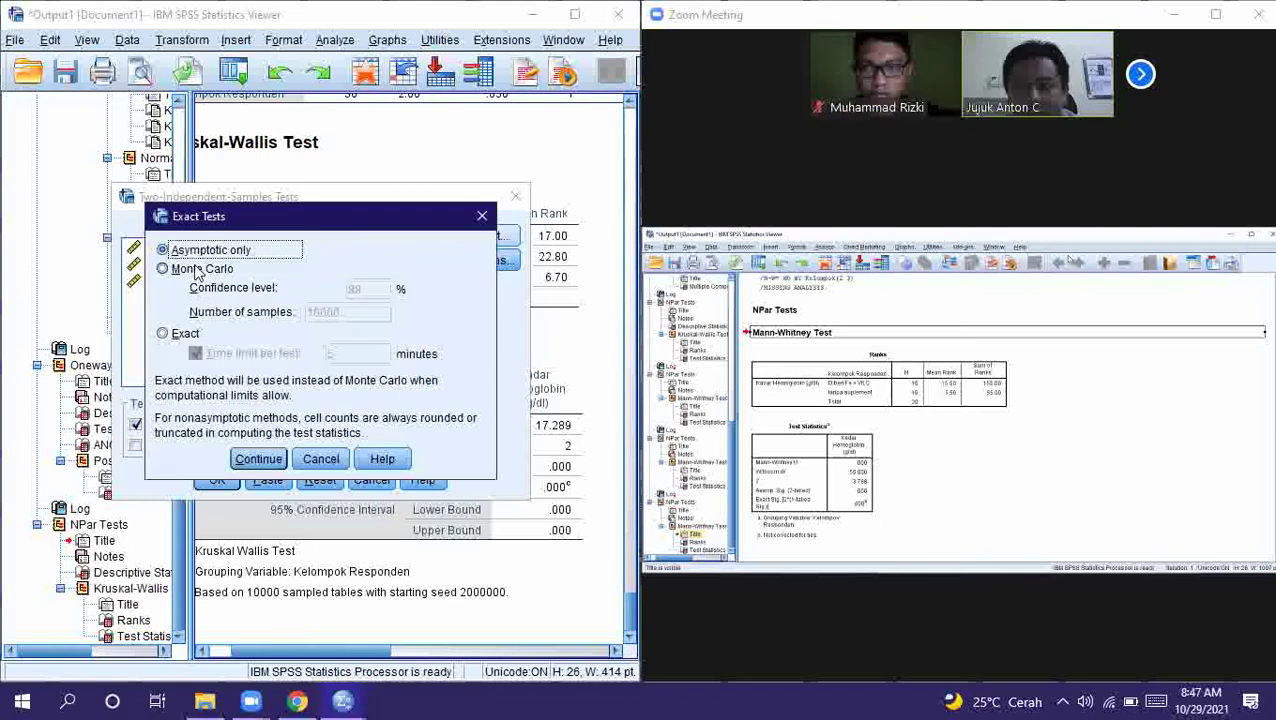
click(197, 270)
double_click(370, 288)
text(9)
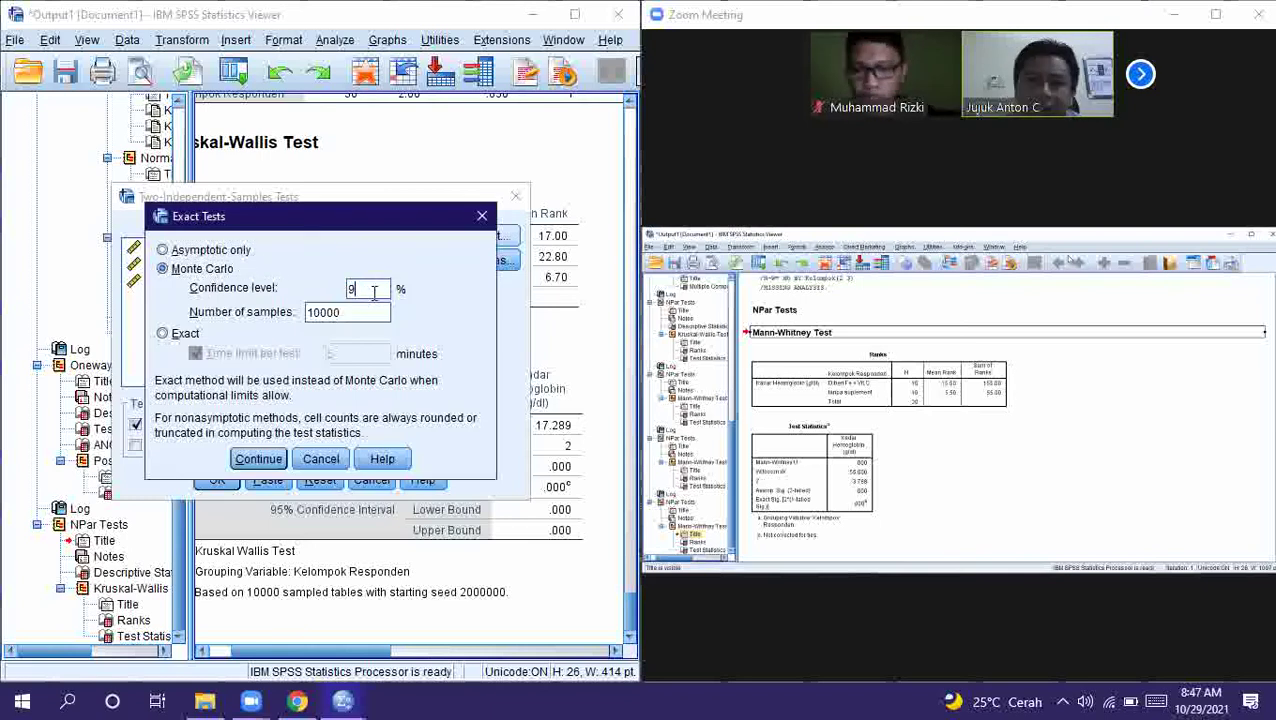
text(5)
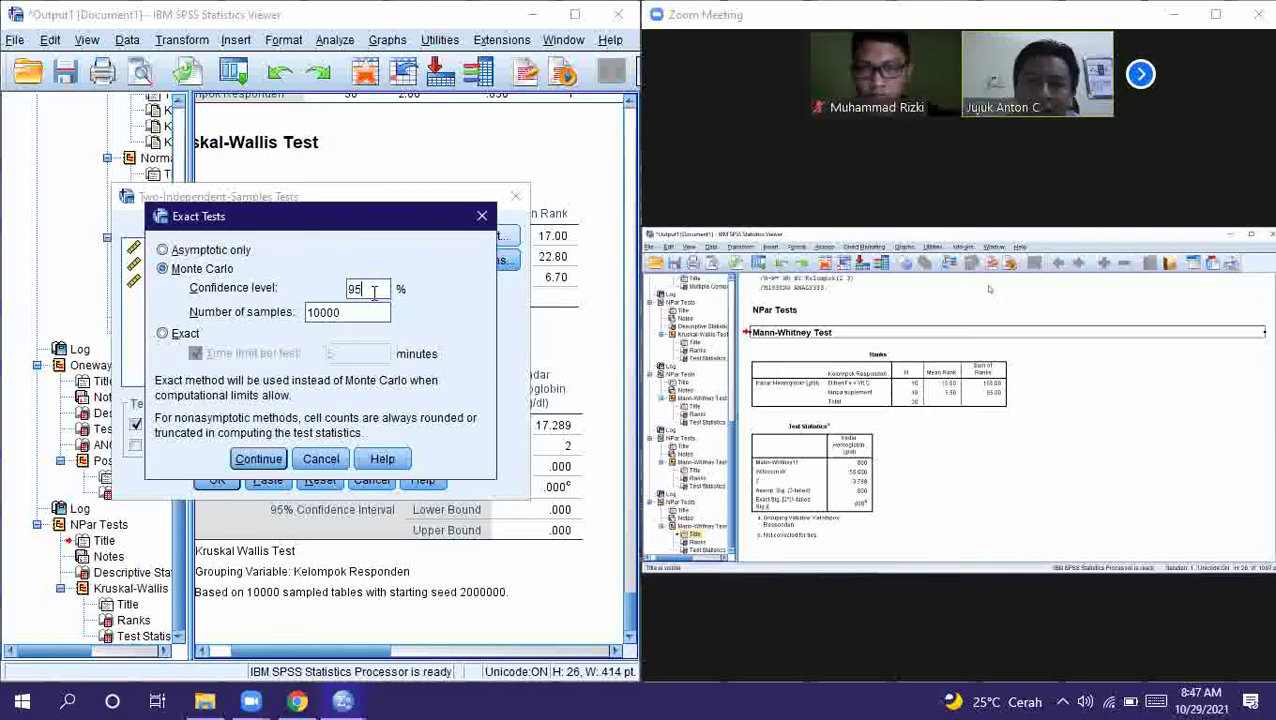
click(268, 459)
Include descriptive statistics and run the Mann-Whitney test comparing groups 1 and 2
click(500, 263)
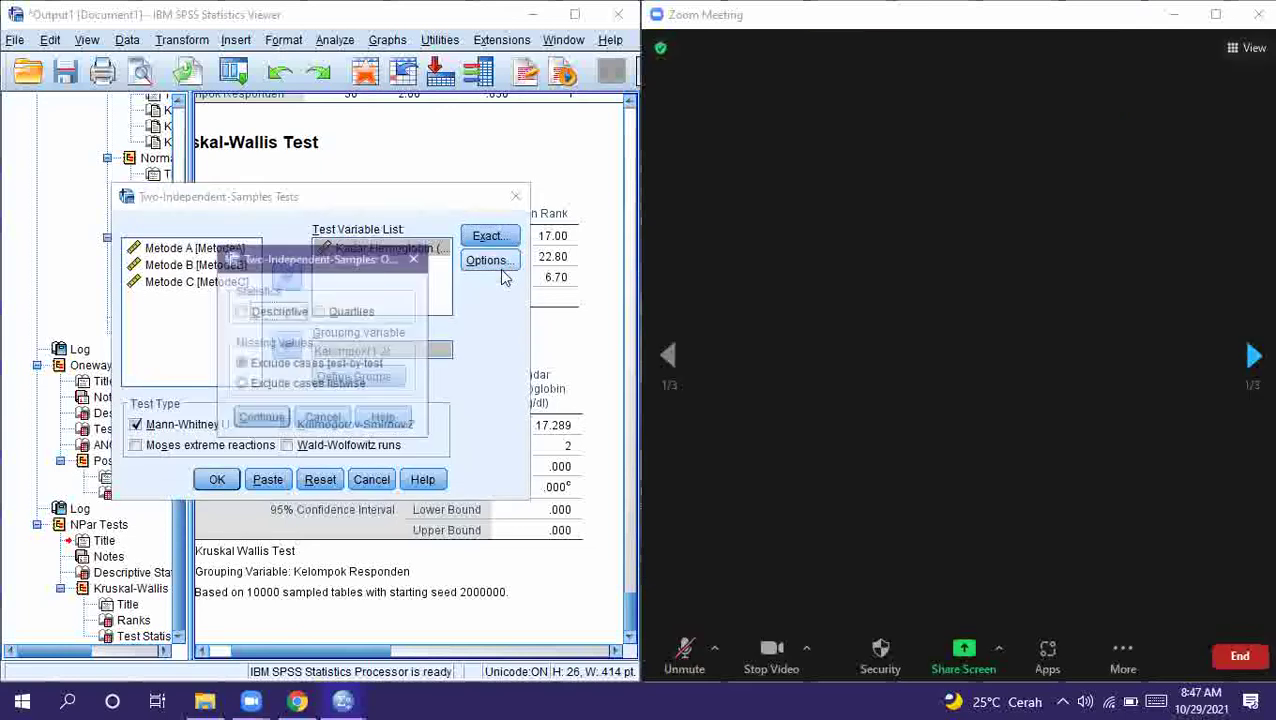
click(240, 311)
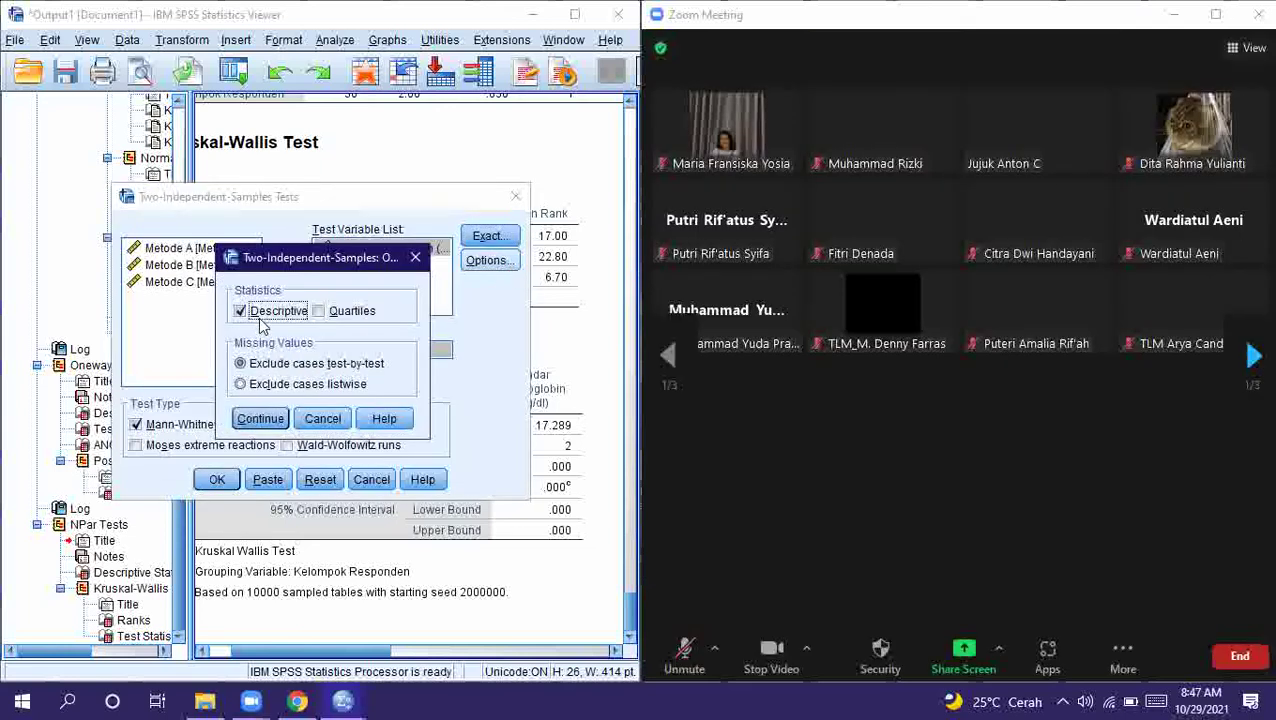
click(258, 419)
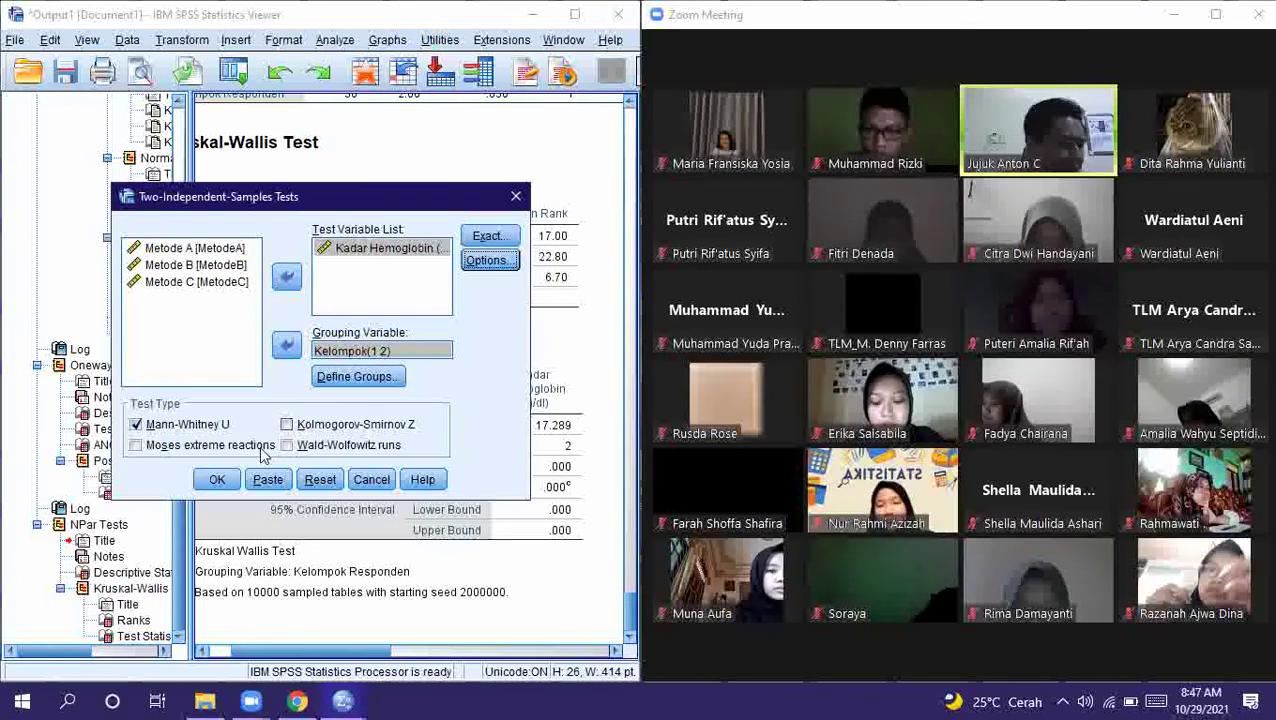
click(218, 480)
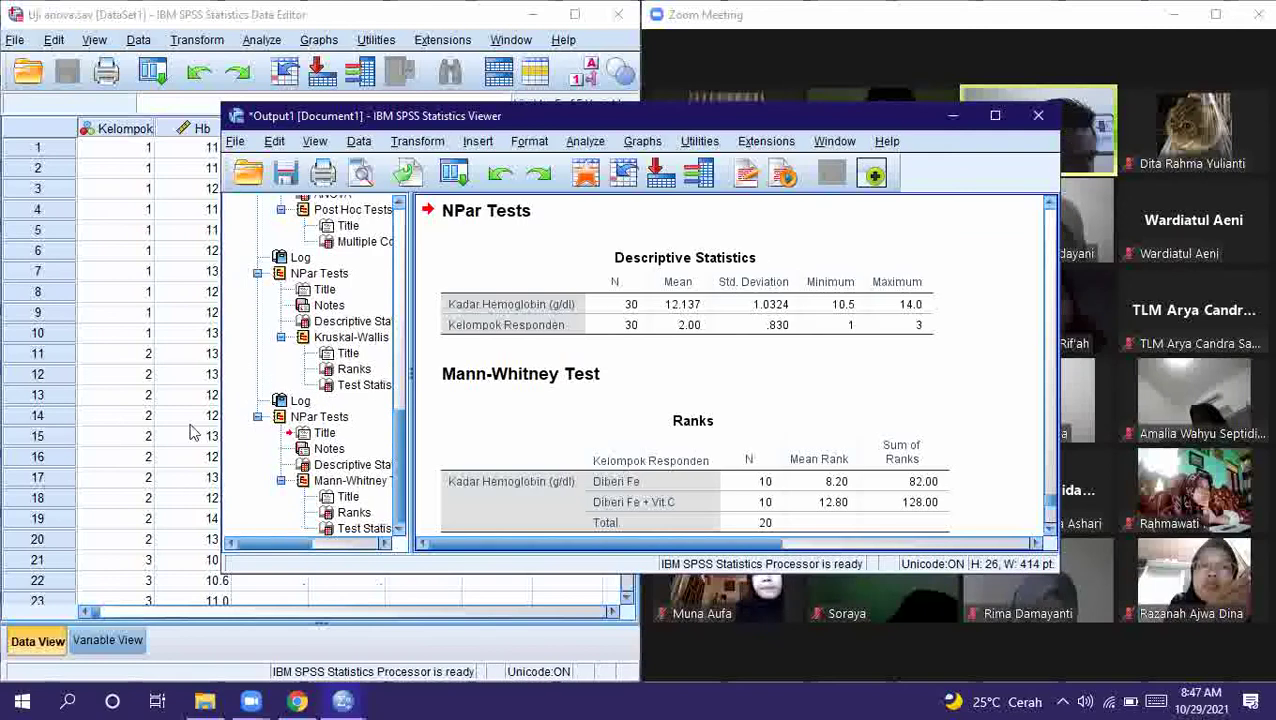
Recall the two independent samples test from the data editor and define groups 2 and 3 of the Kelompok variable
click(97, 215)
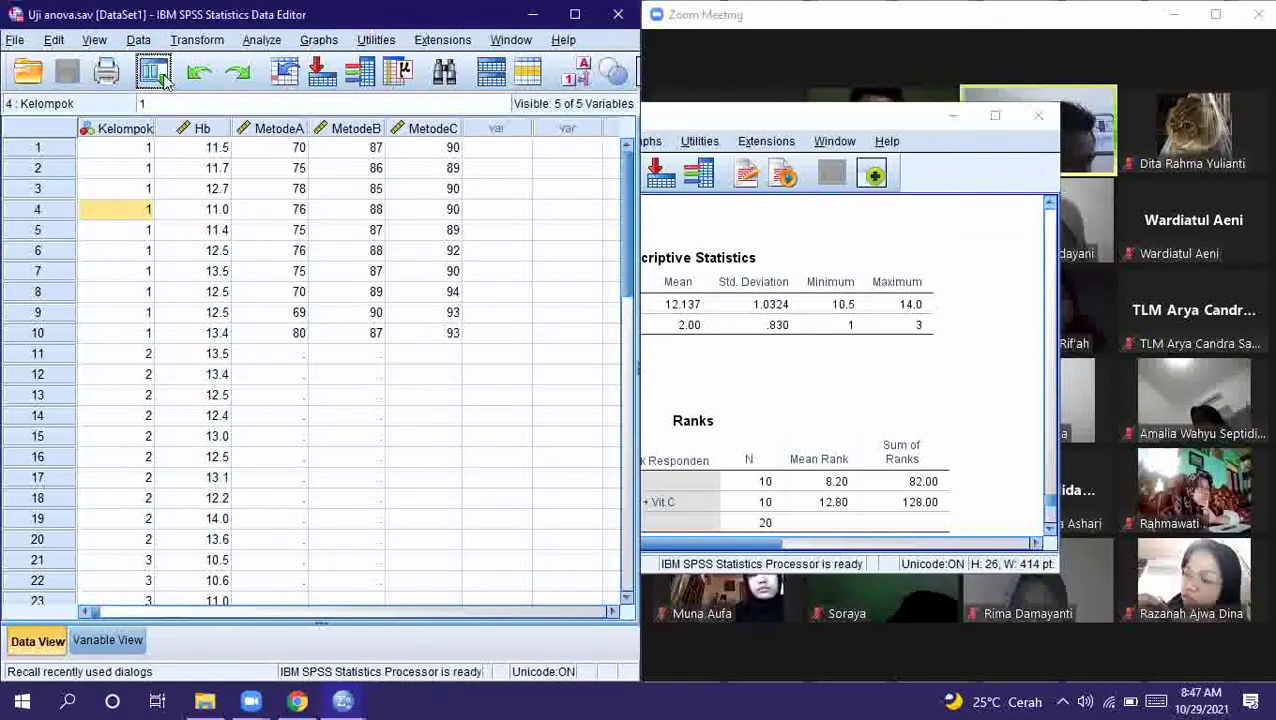
click(155, 72)
click(178, 105)
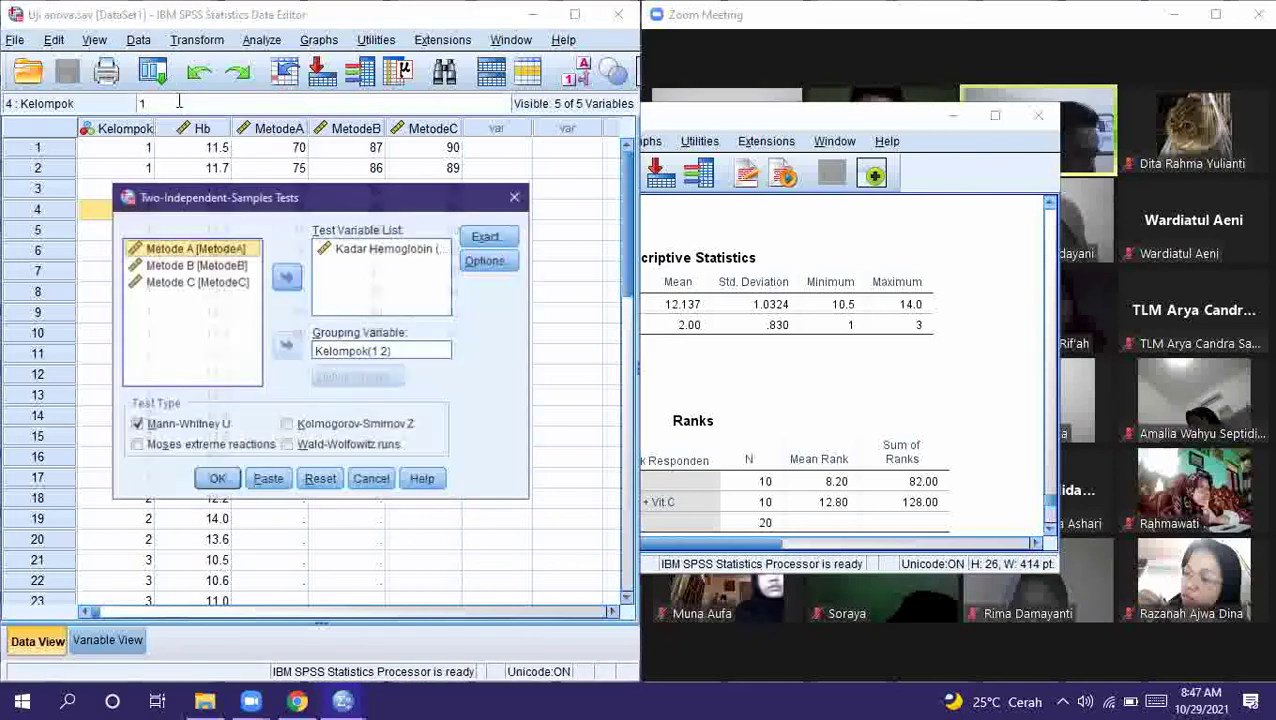
click(384, 351)
click(386, 375)
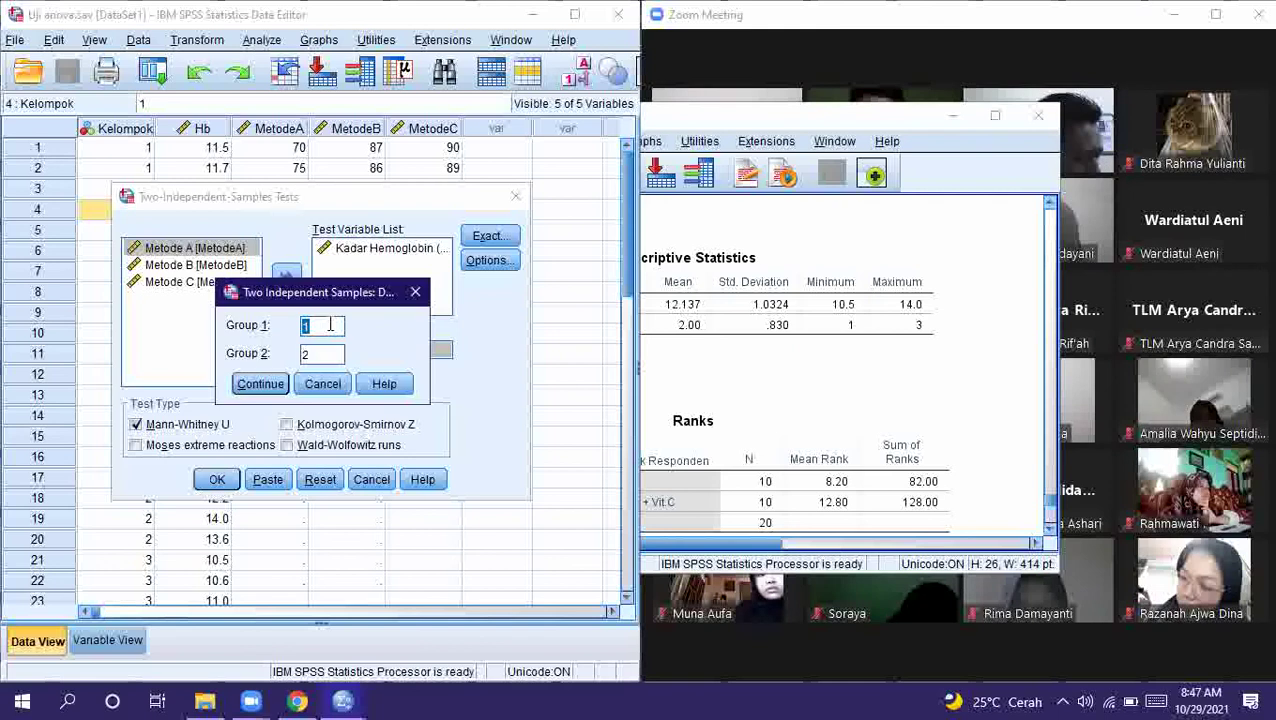
text(2)
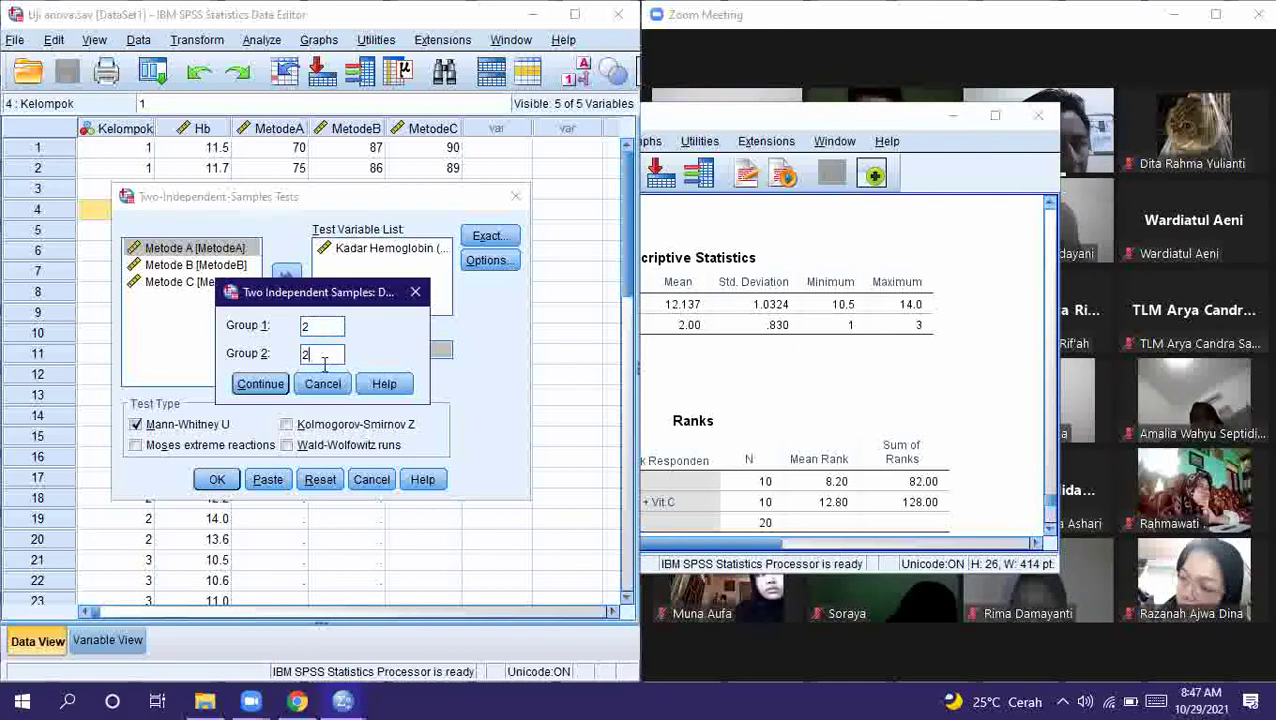
key(Tab)
text(3)
click(259, 384)
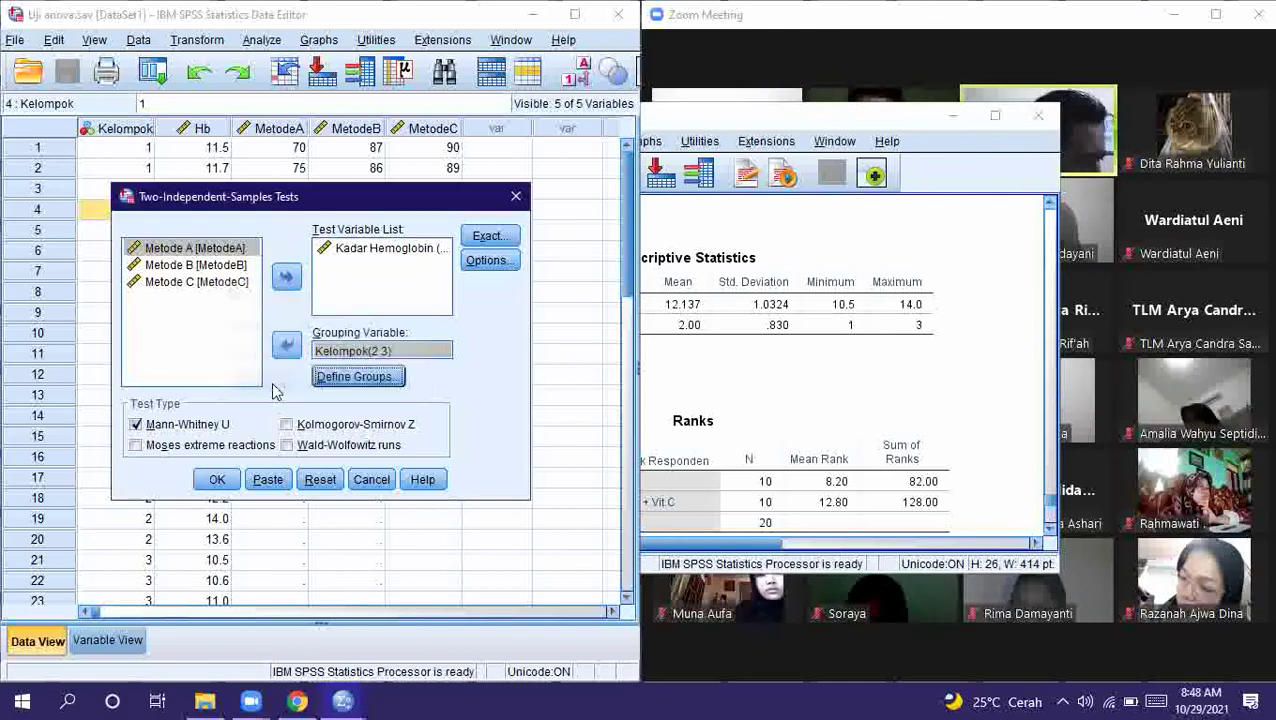
Check the Monte Carlo and descriptive settings, run the test for groups 2 and 3, and dock the output beside the Zoom meeting
click(494, 237)
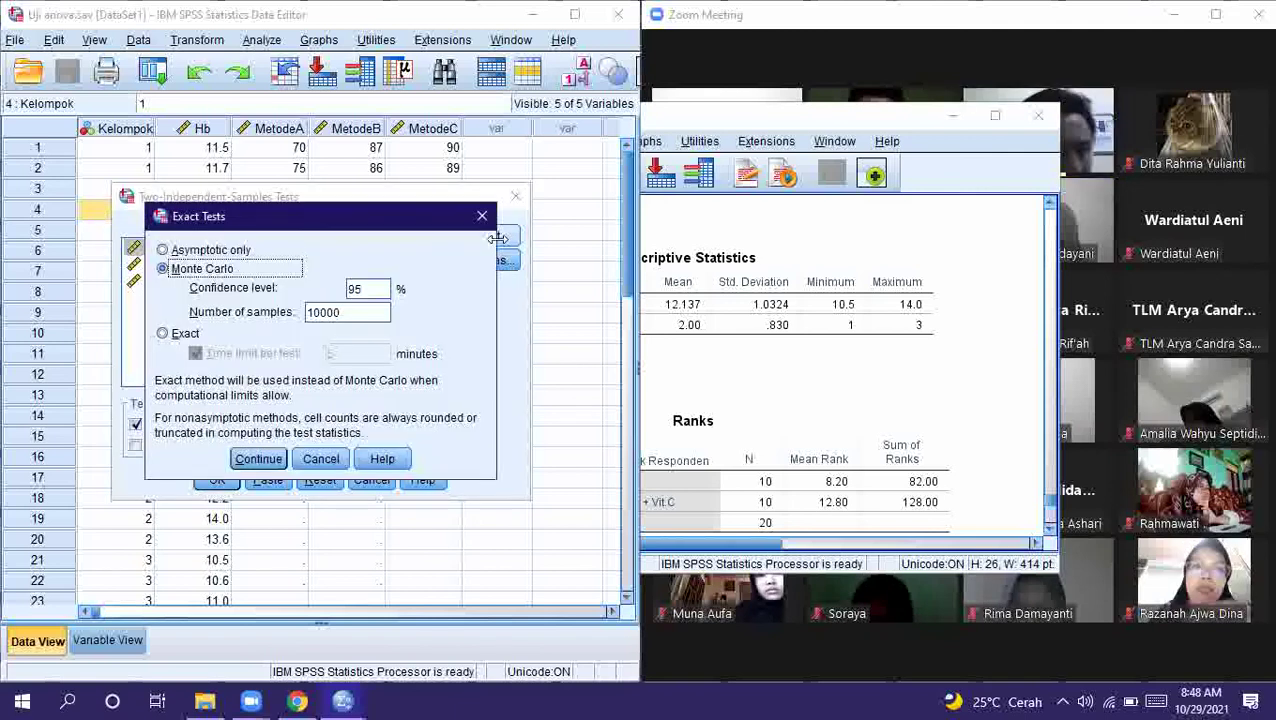
click(263, 461)
click(490, 260)
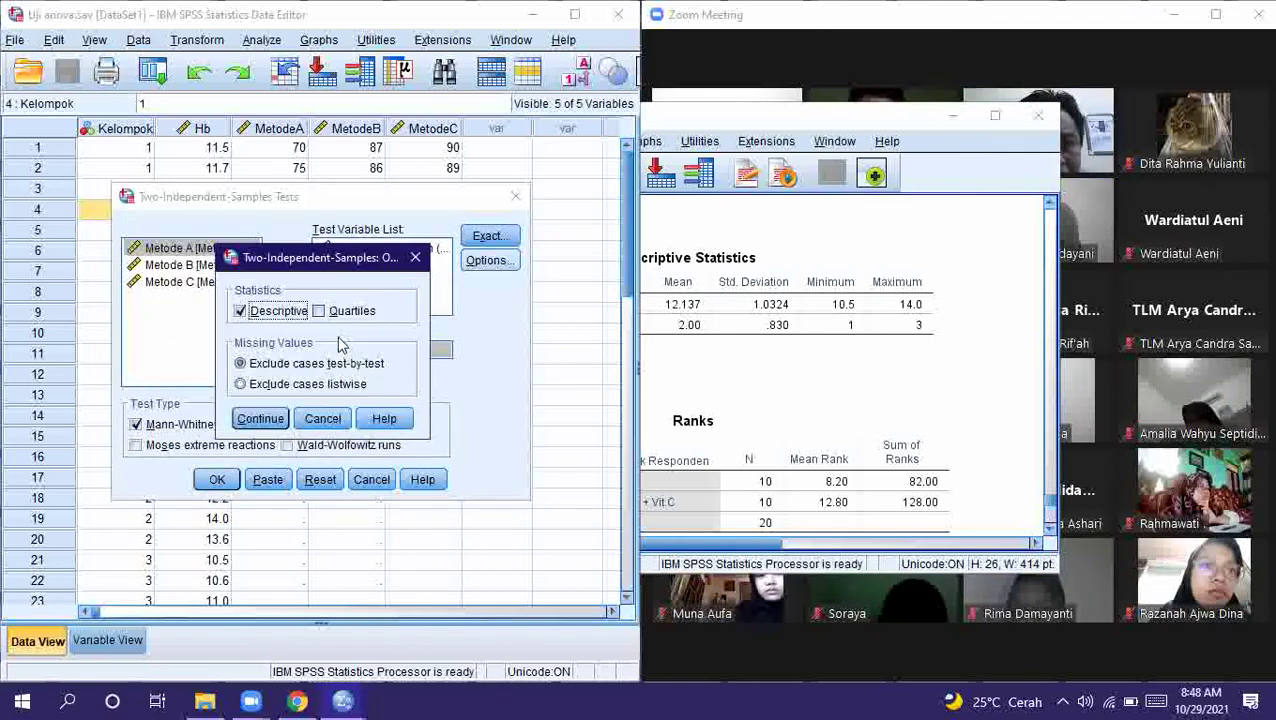
click(261, 419)
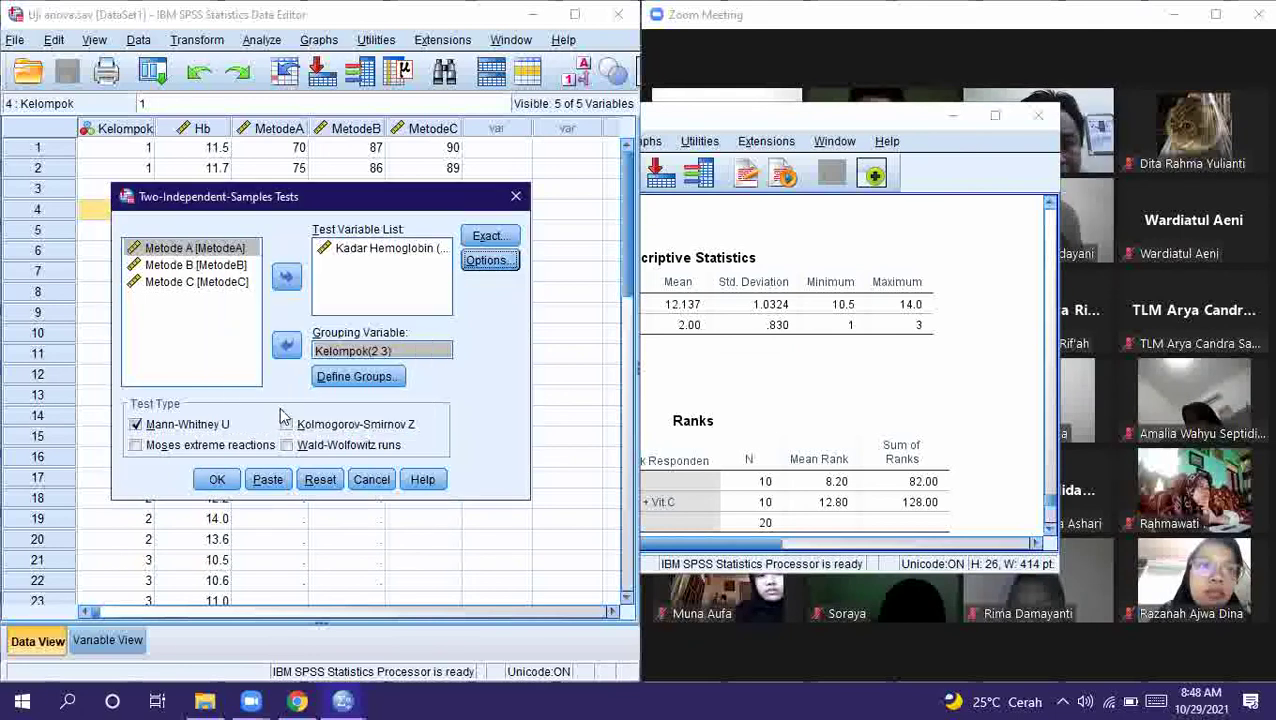
click(217, 480)
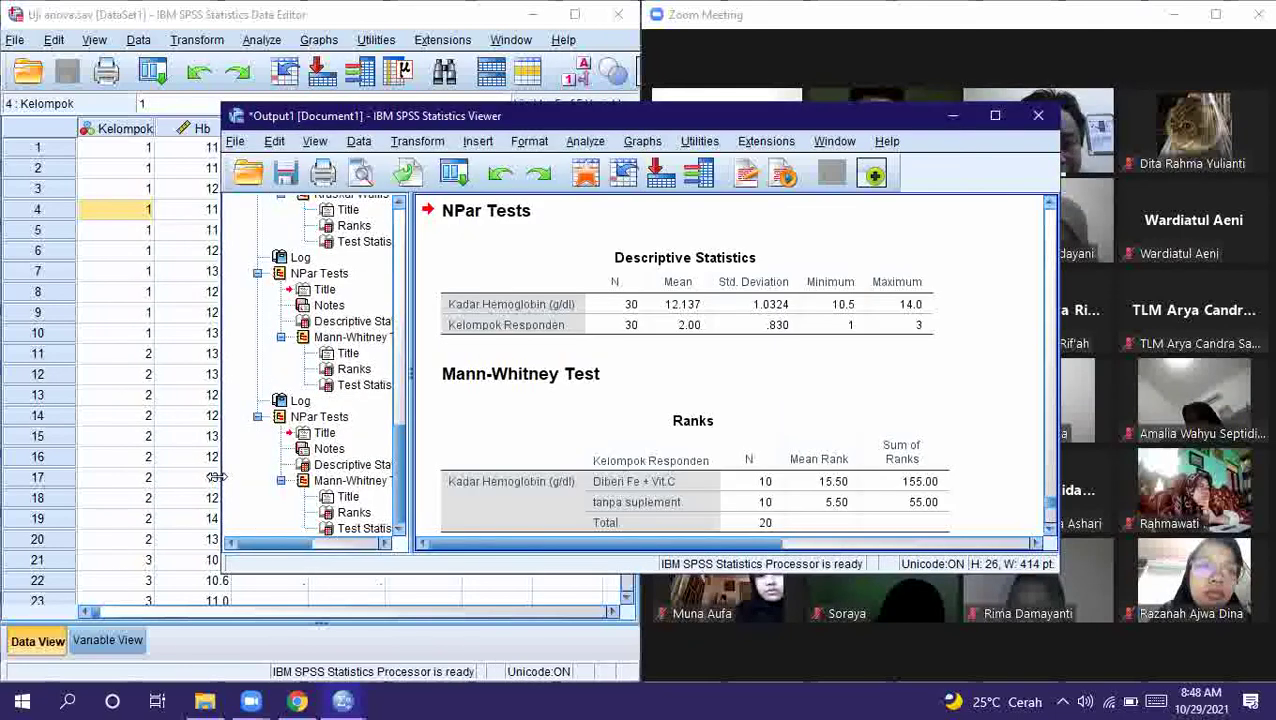
key(super+Left)
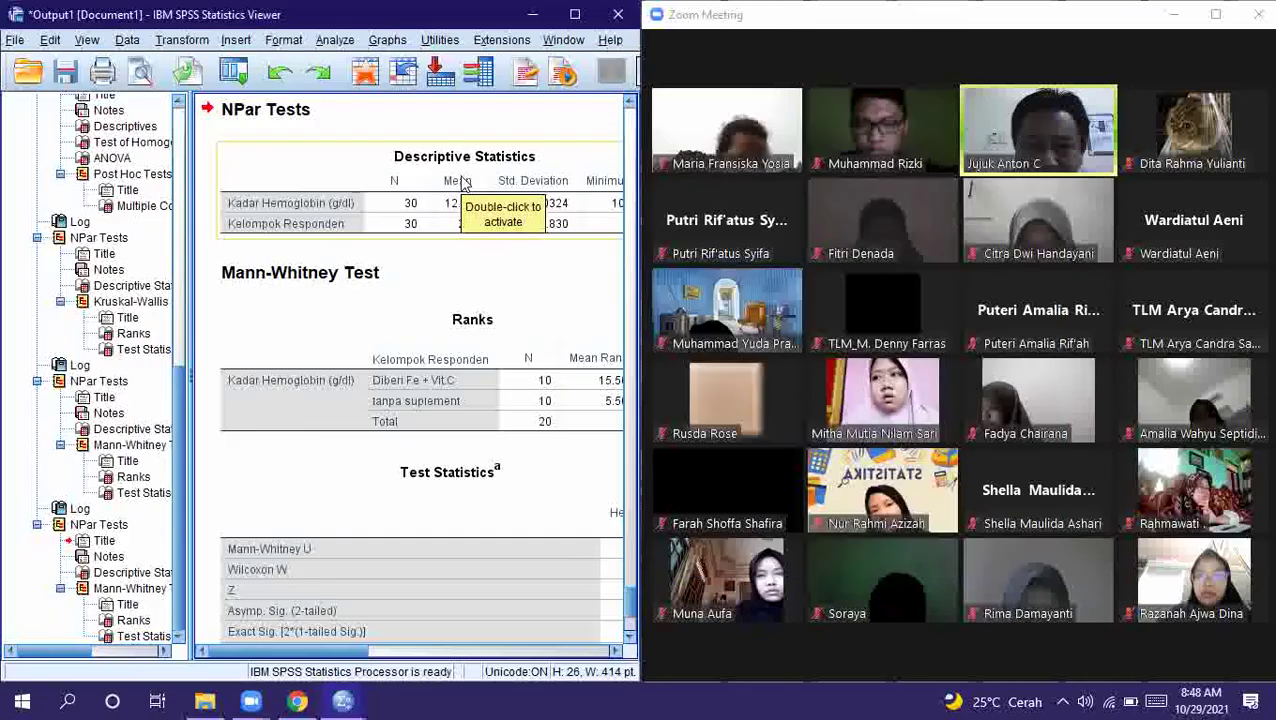
Recall the two independent samples test from the output viewer and define groups 1 and 3 of the Kelompok variable
click(228, 80)
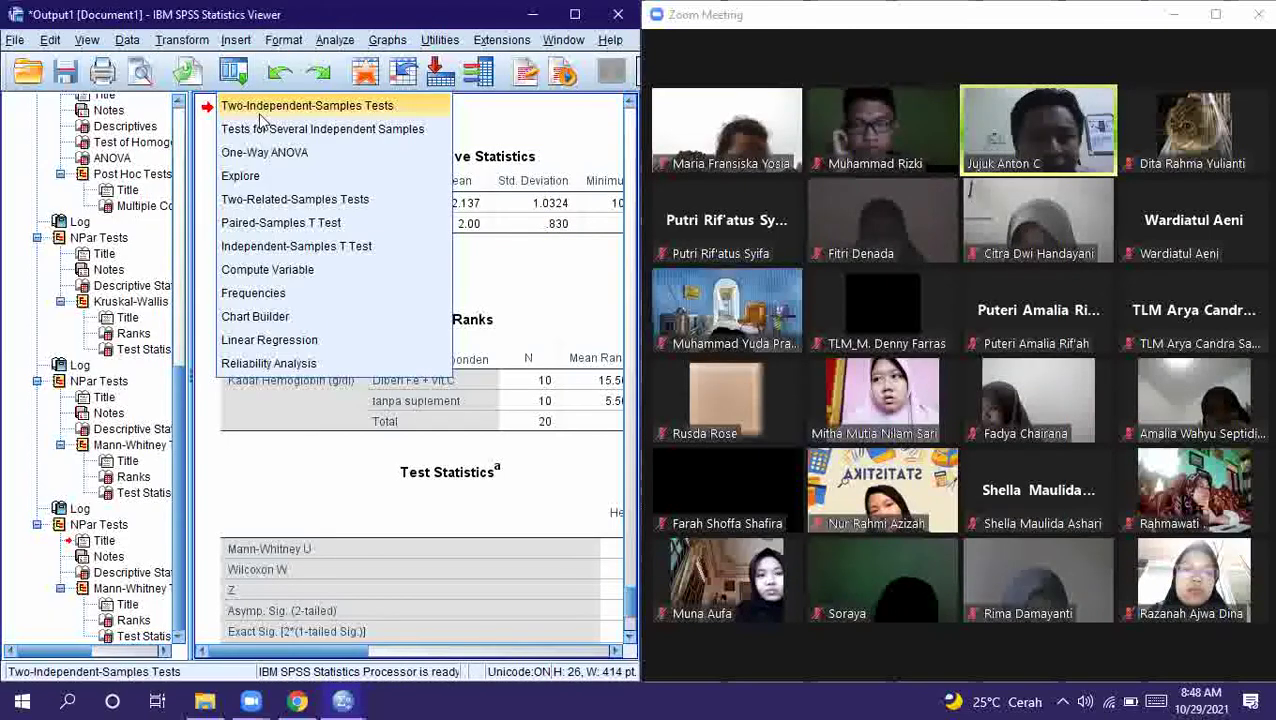
click(262, 106)
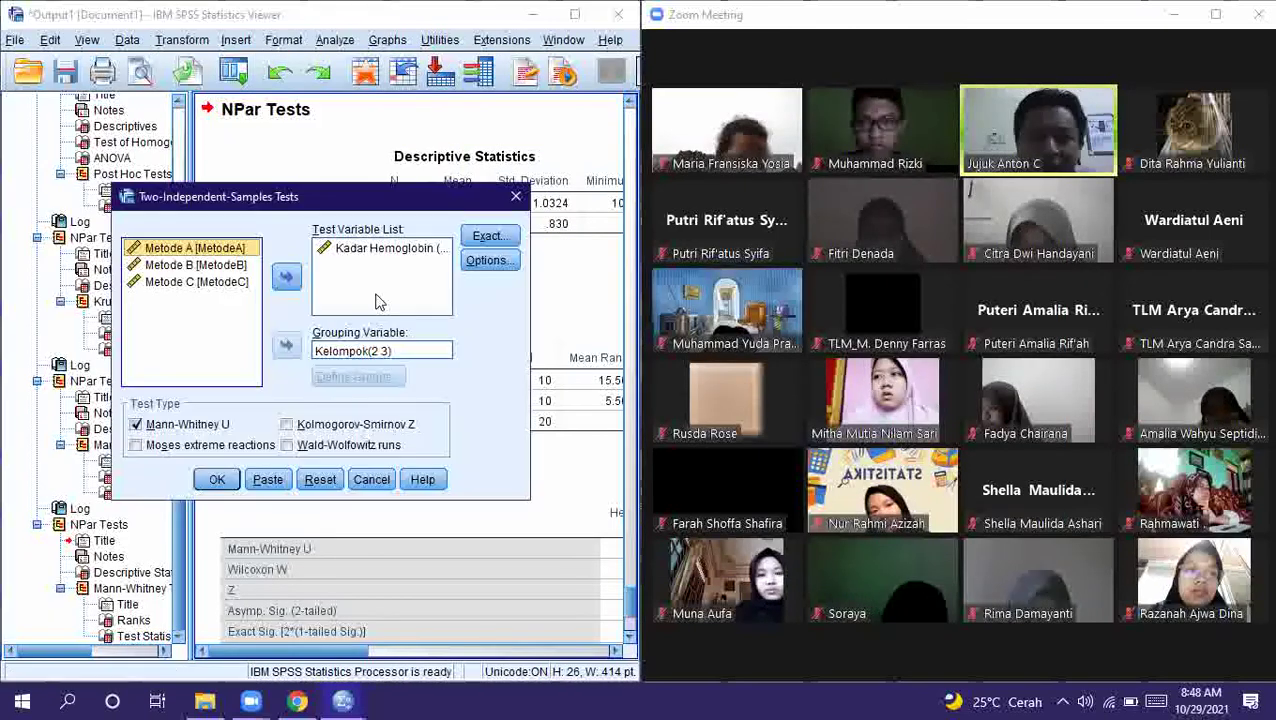
click(405, 351)
click(357, 377)
text(1)
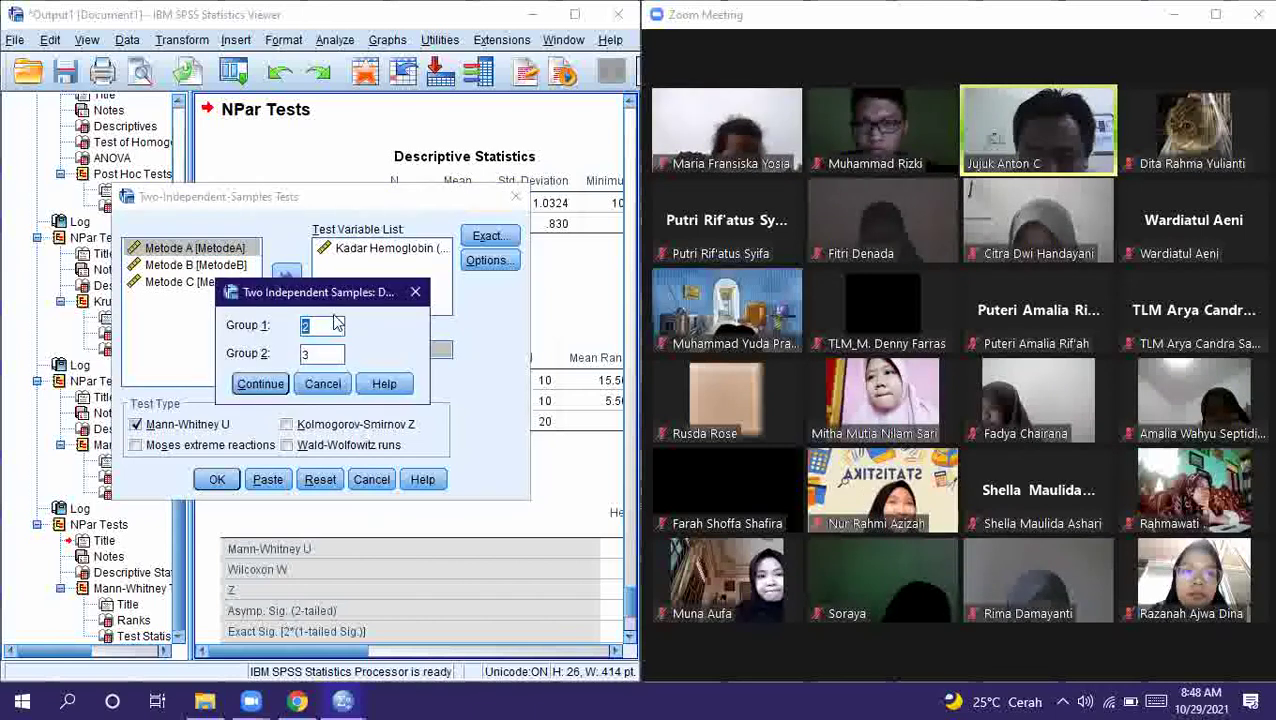
click(262, 386)
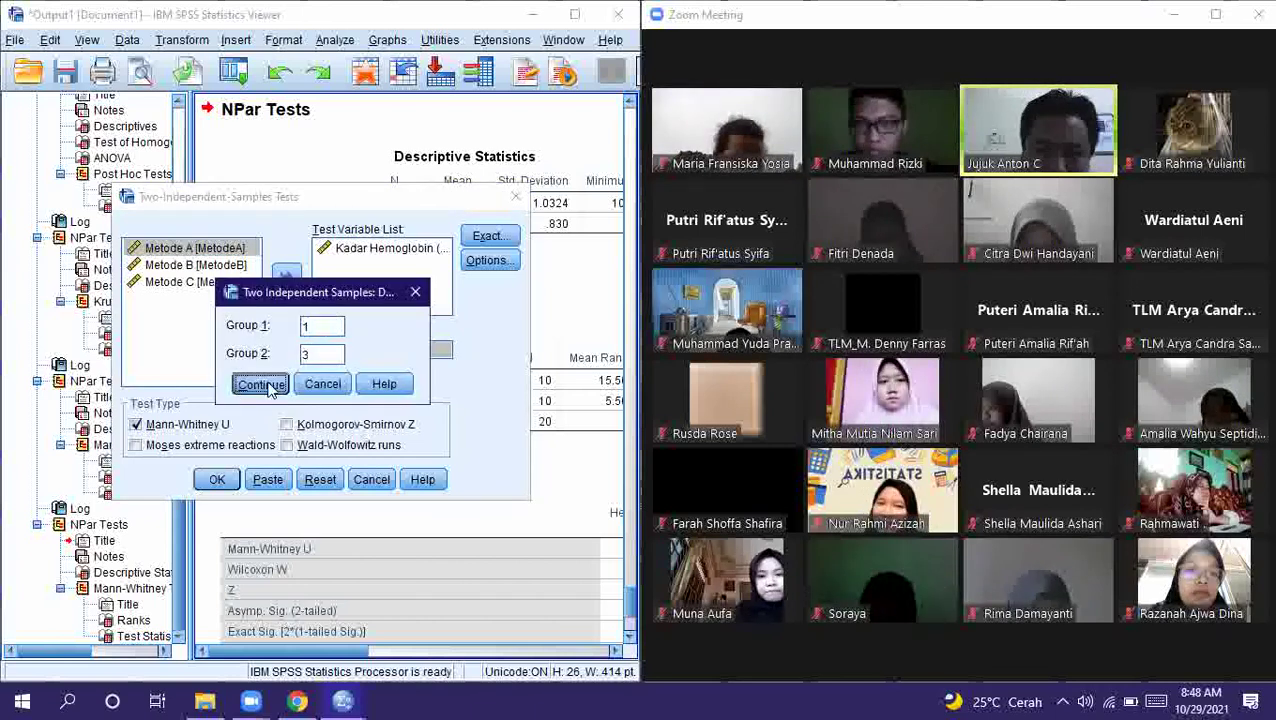
Check the Monte Carlo settings, run the Mann-Whitney test for groups 1 and 3, and dock the output viewer to half the screen
click(491, 235)
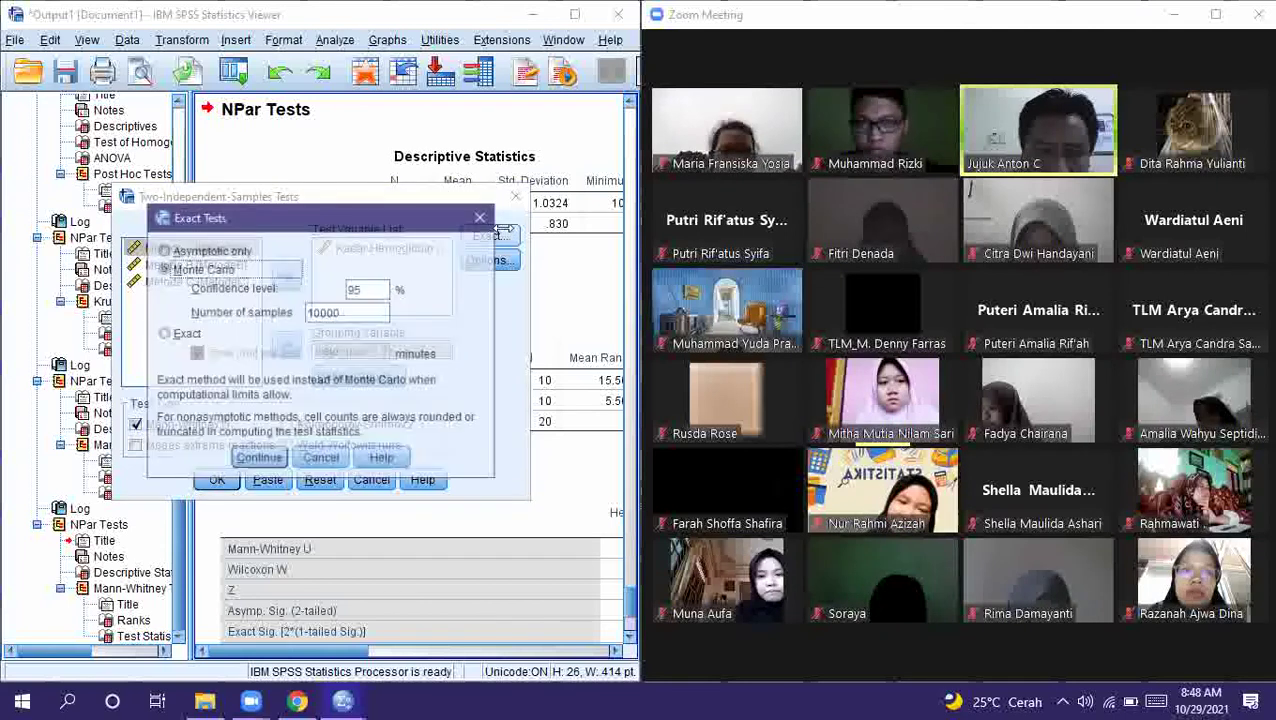
click(262, 461)
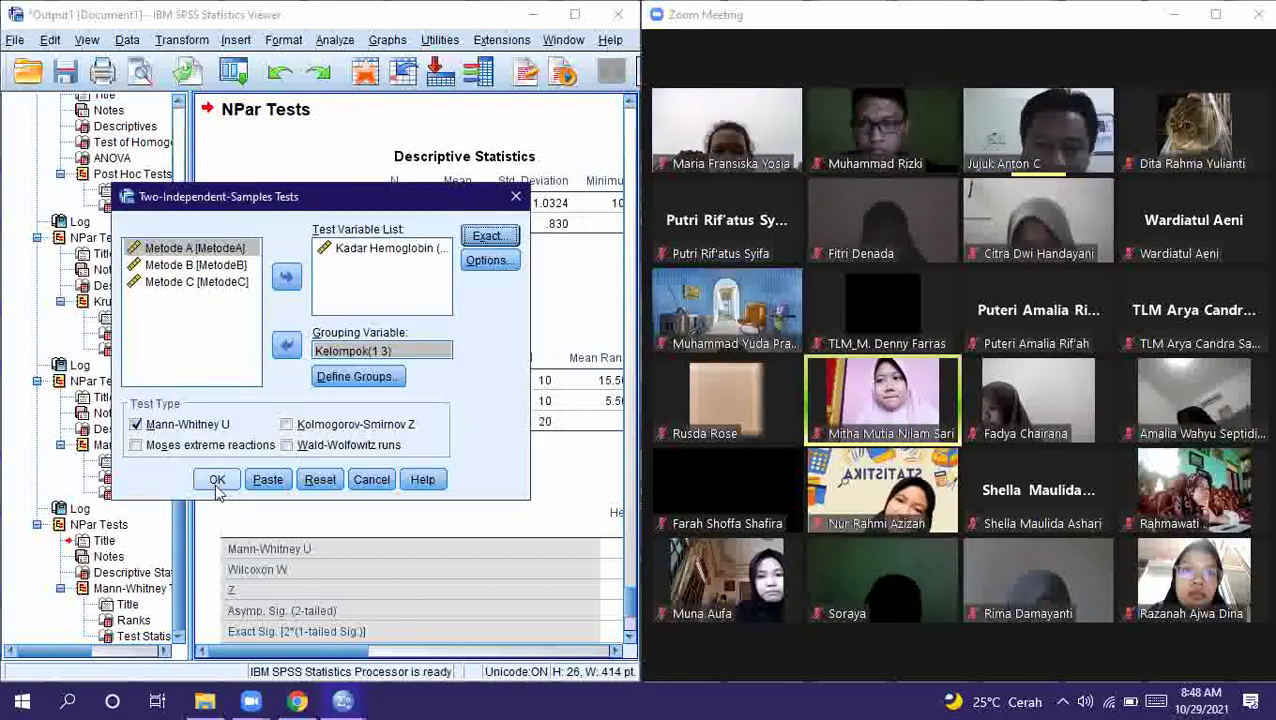
click(217, 480)
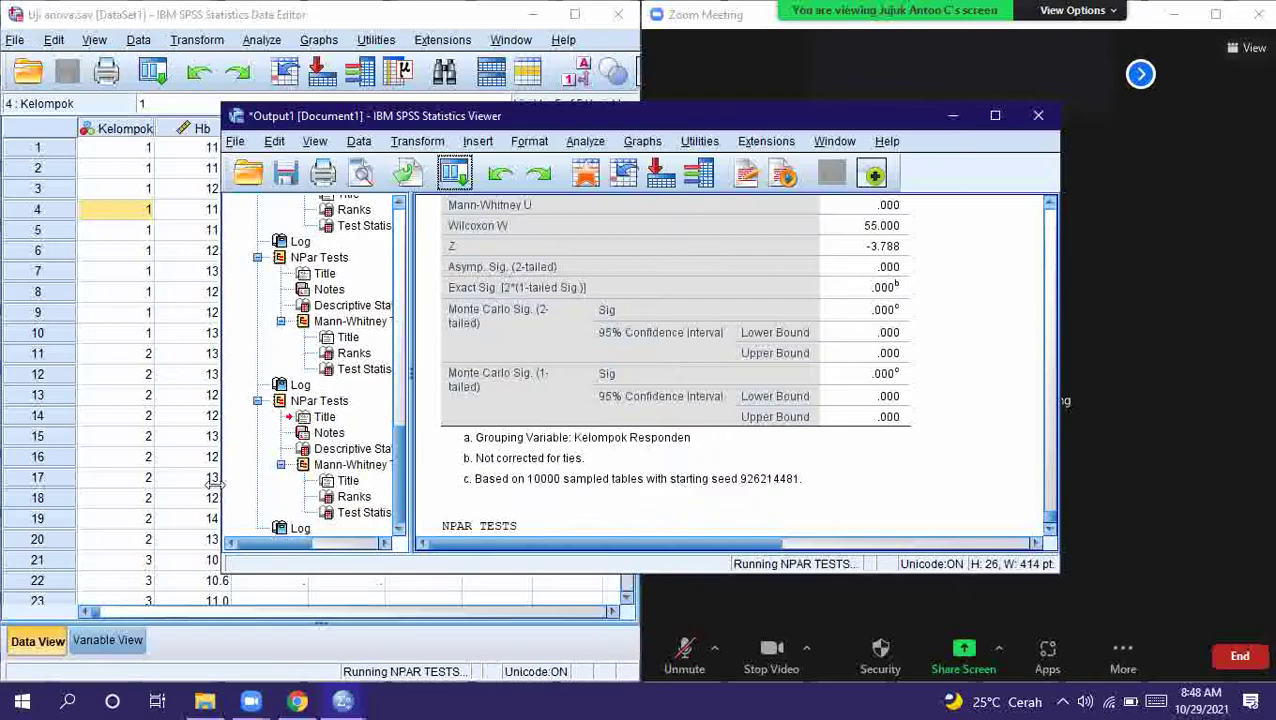
key(super+Left)
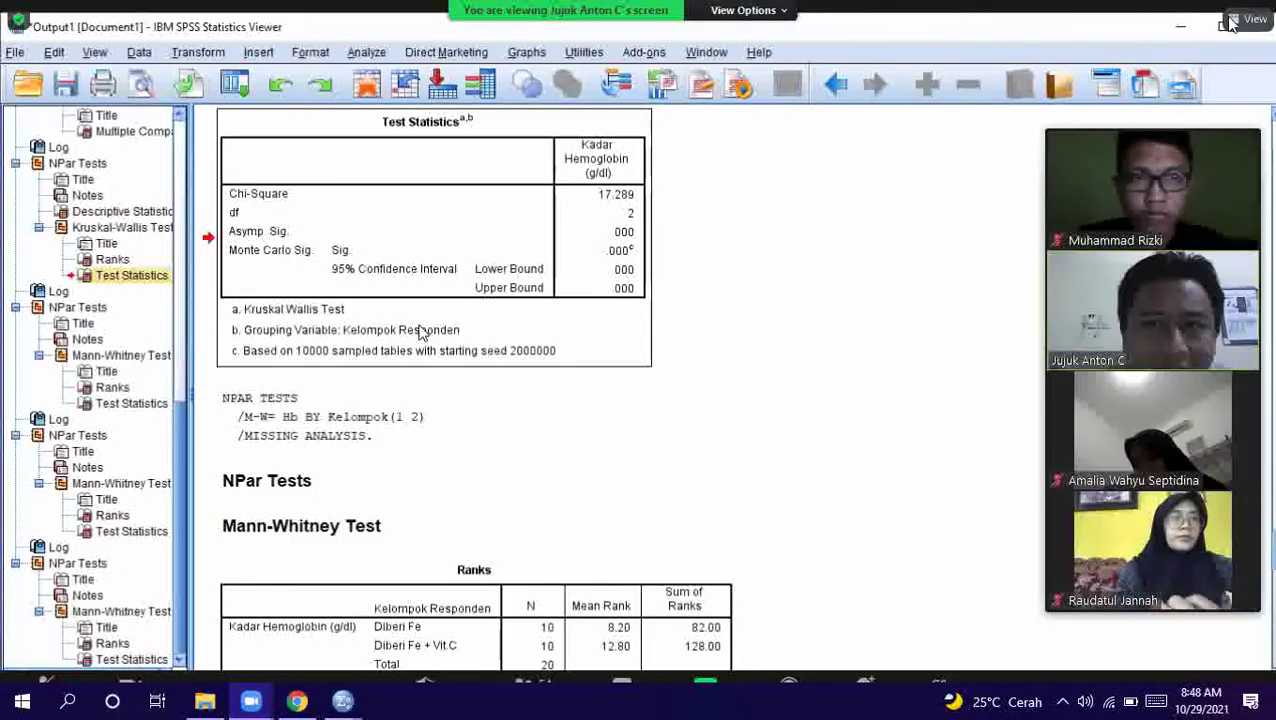
Take the Zoom meeting out of full screen and dock it beside the SPSS output viewer
click(1246, 18)
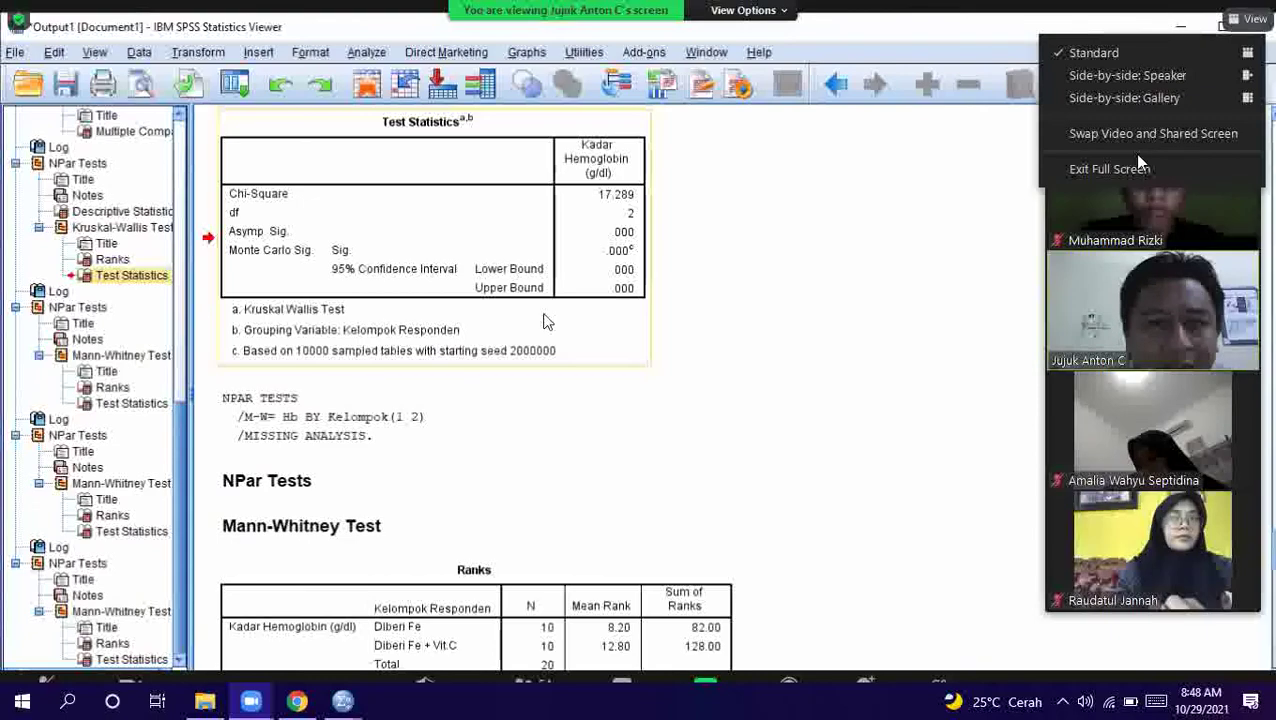
click(1137, 166)
key(super+Right)
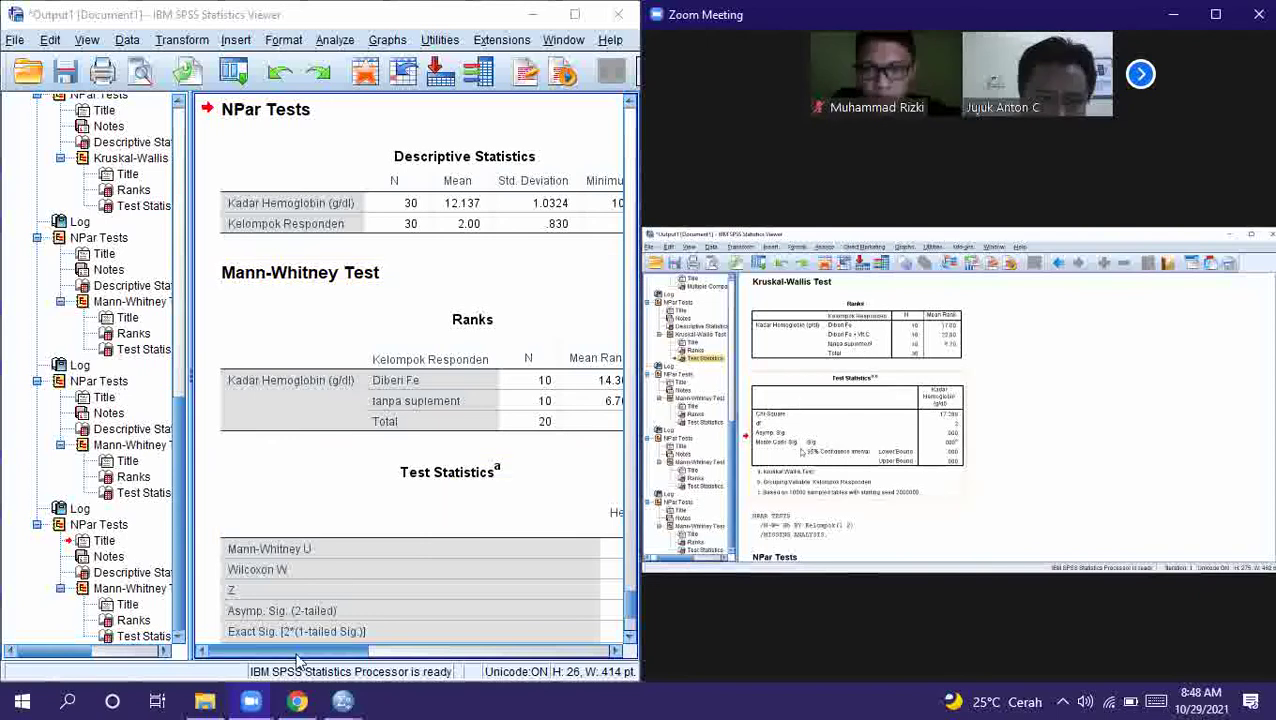
Examine the Ranks and Test Statistics tables of the three pairwise Mann-Whitney tests, including their Monte Carlo significance values
drag(283, 652, 360, 656)
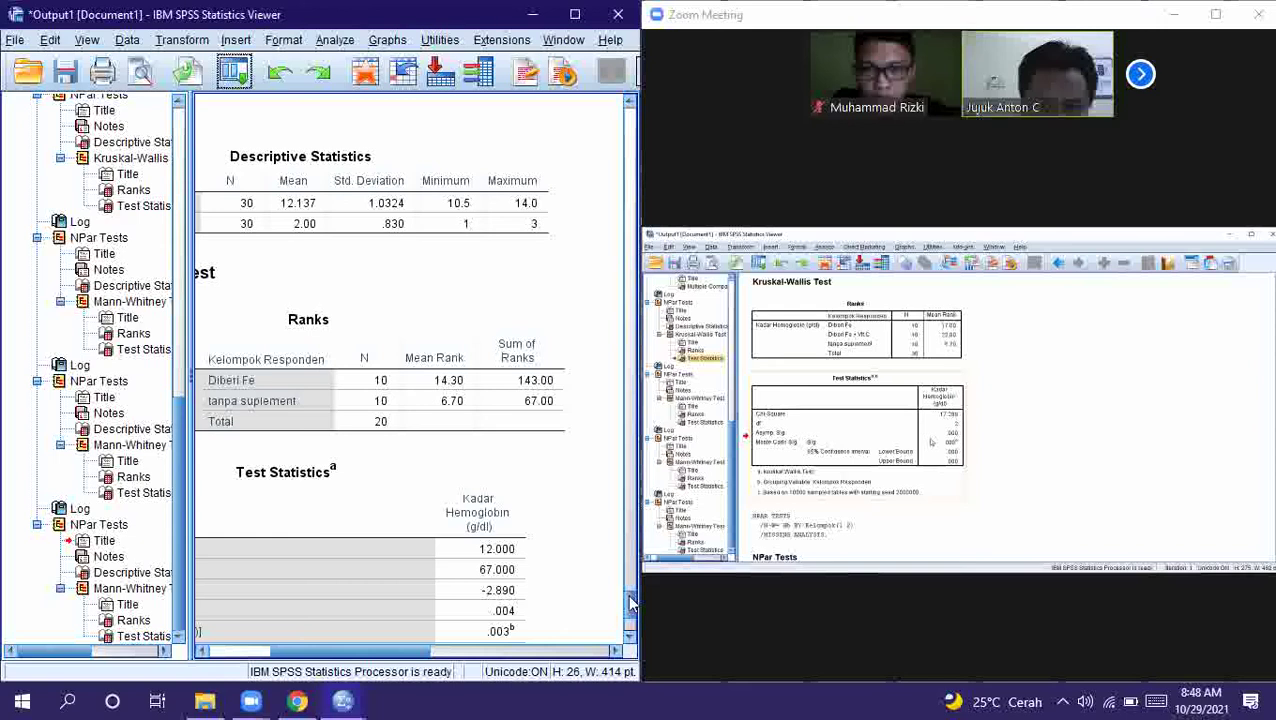
scroll(630, 603, down, 5)
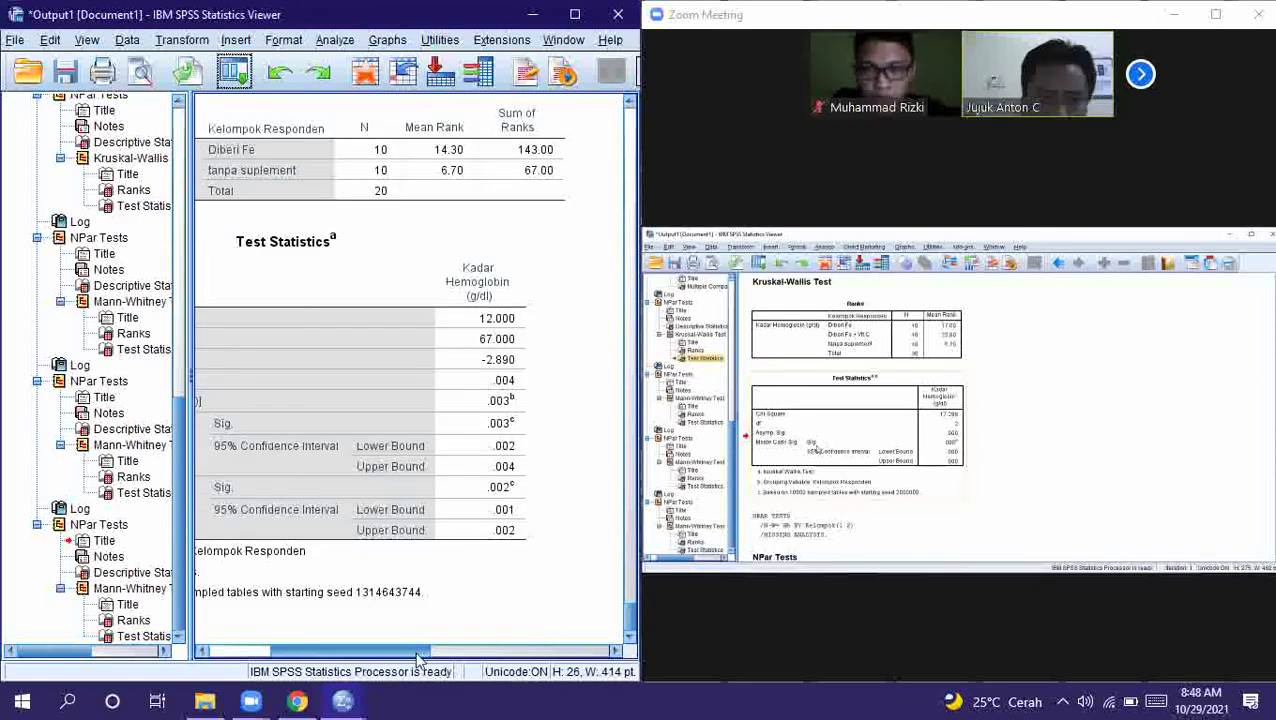
drag(418, 658, 388, 671)
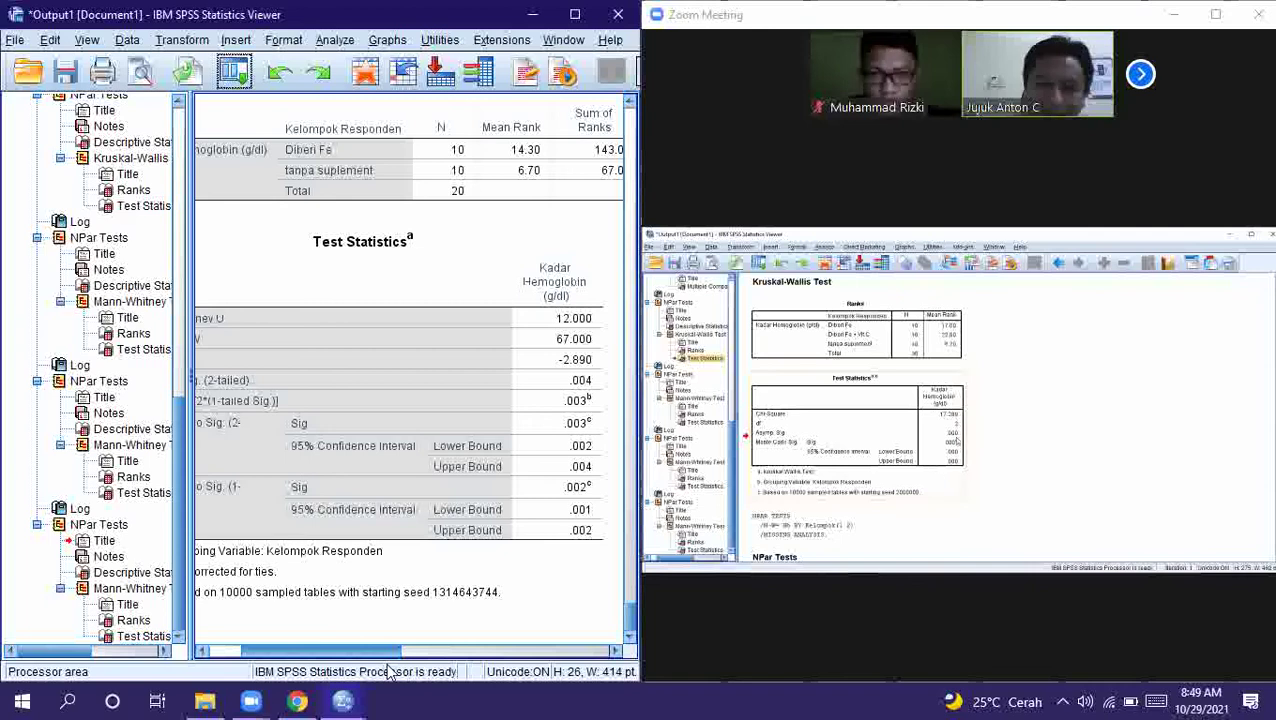
scroll(396, 672, right, 1)
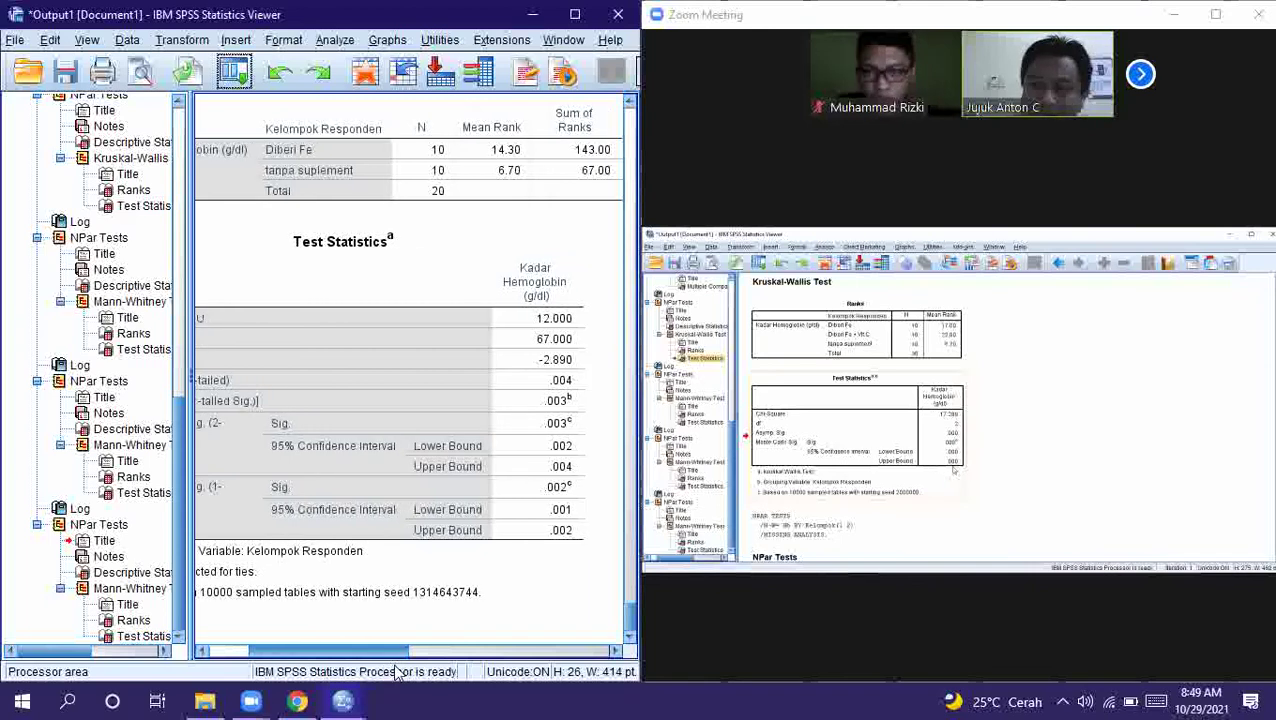
scroll(396, 672, left, 3)
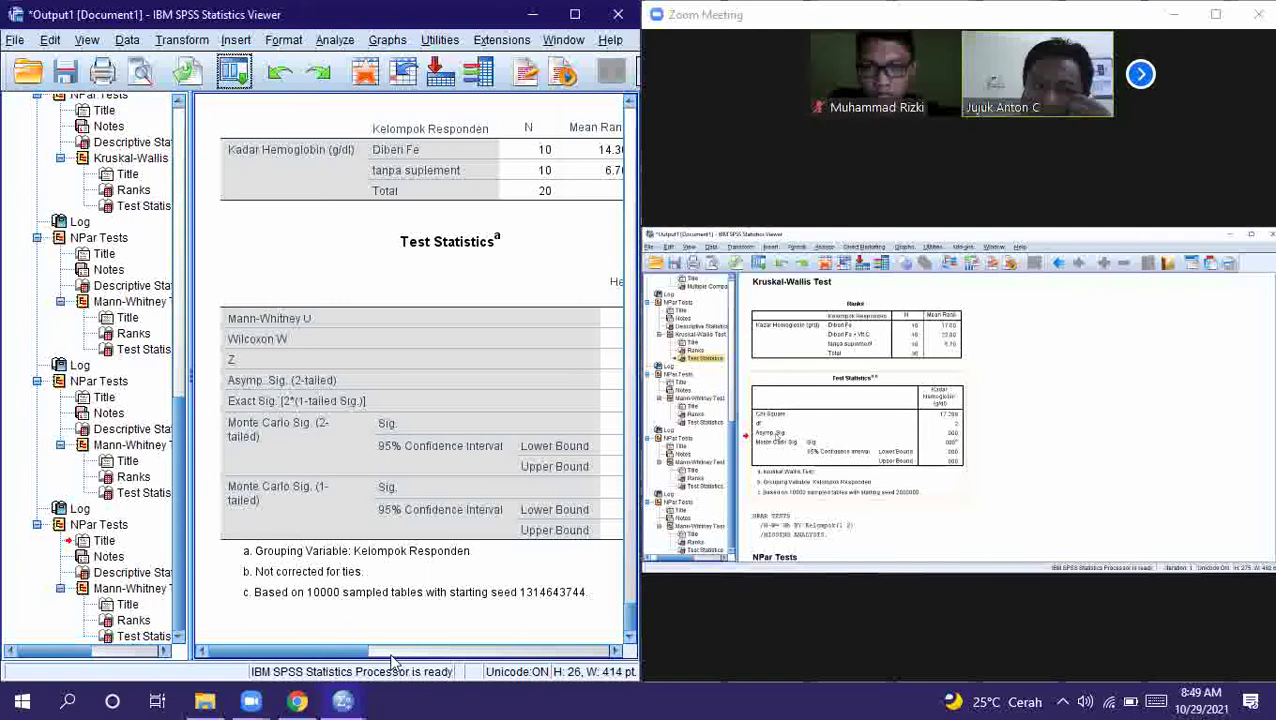
drag(361, 651, 376, 664)
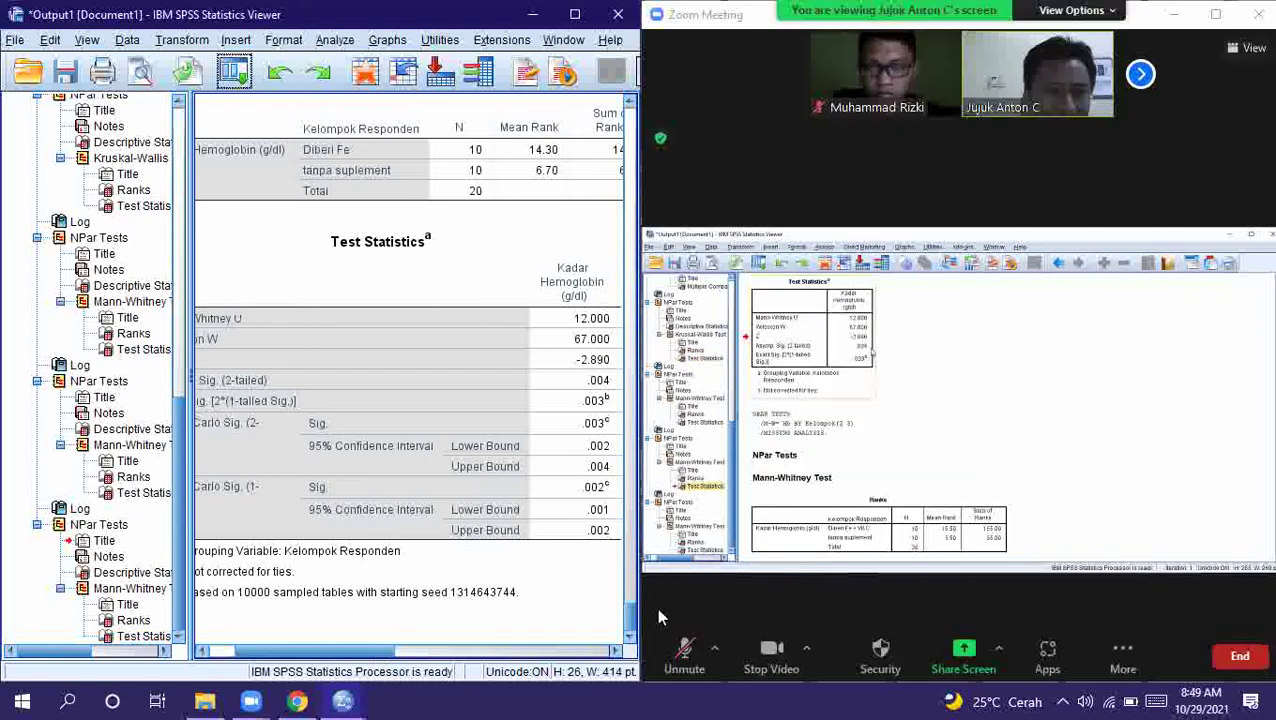
drag(630, 620, 603, 562)
scroll(603, 562, down, 3)
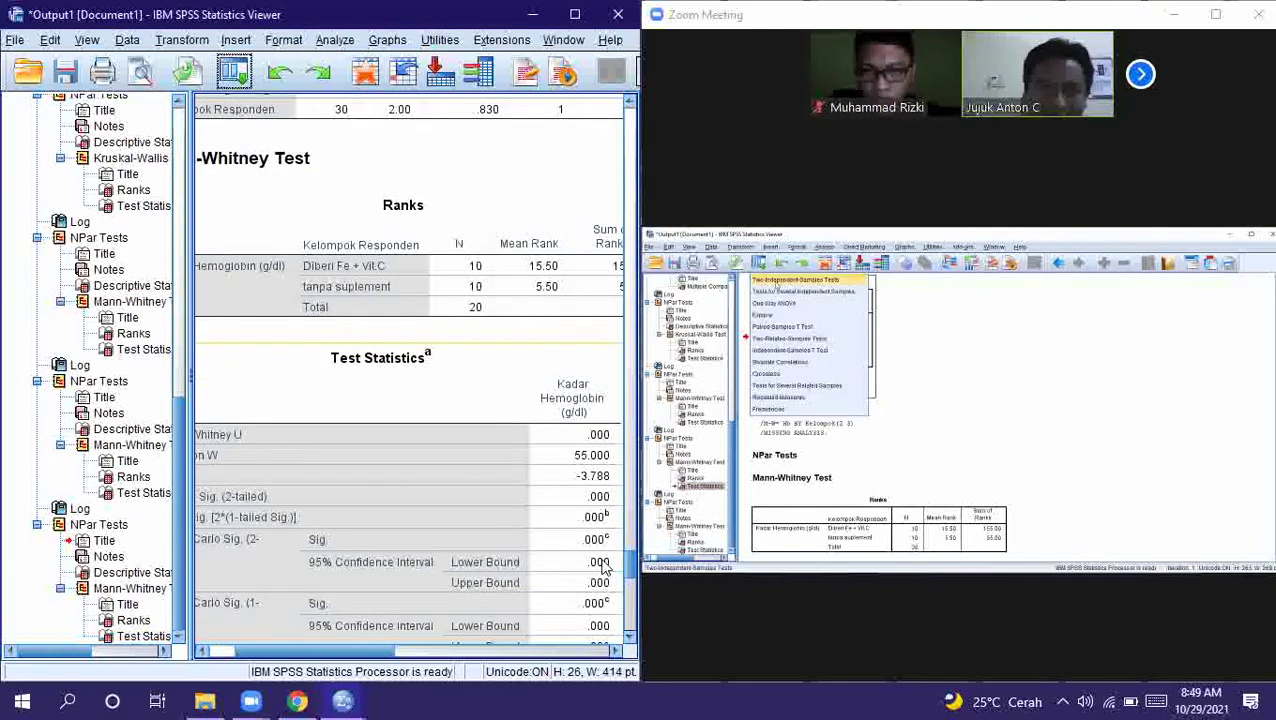
scroll(605, 565, up, 9)
drag(615, 548, 618, 518)
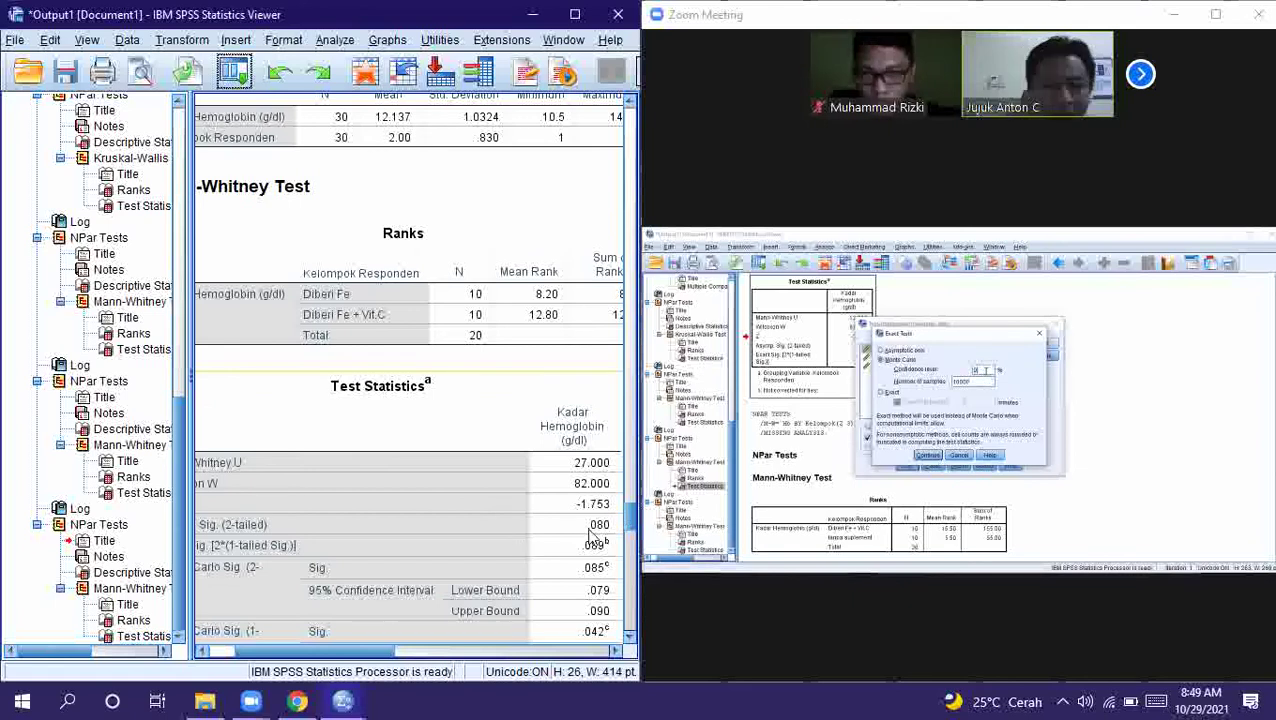
Review the Mann-Whitney output for groups 1 and 2, and examine the Kruskal-Wallis Ranks and Test Statistics tables above it
drag(348, 651, 374, 657)
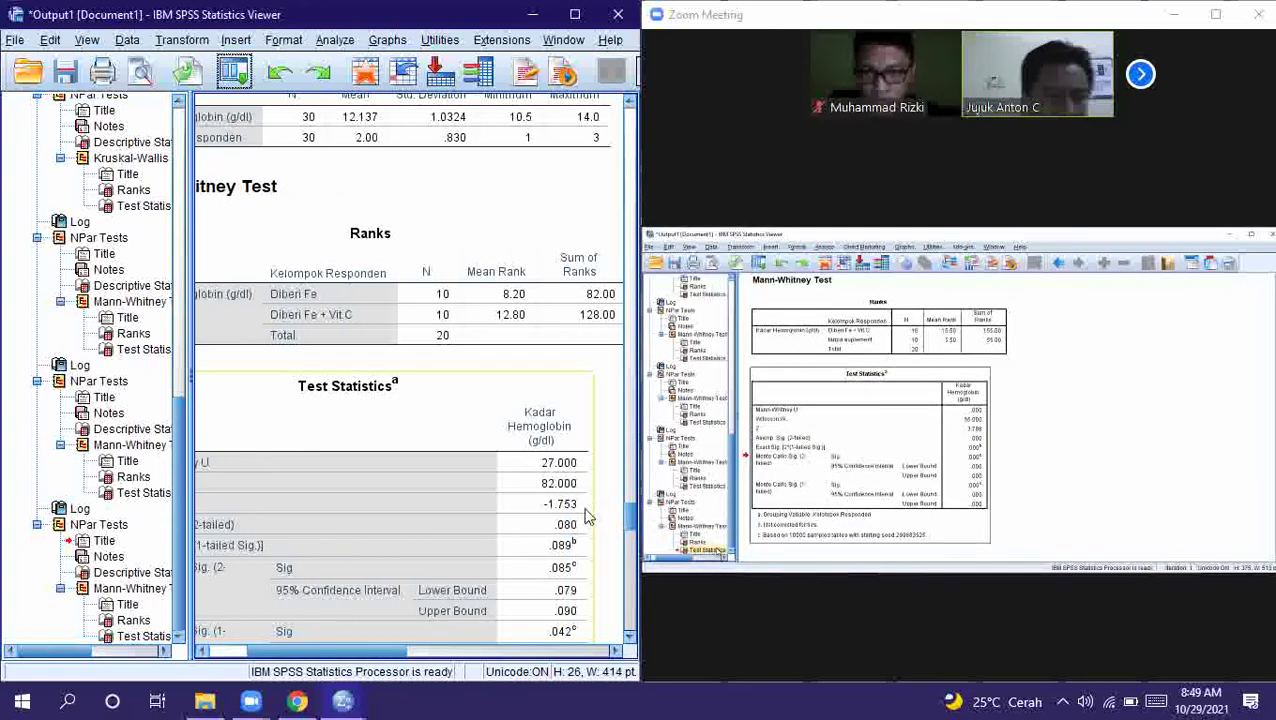
scroll(630, 503, up, 3)
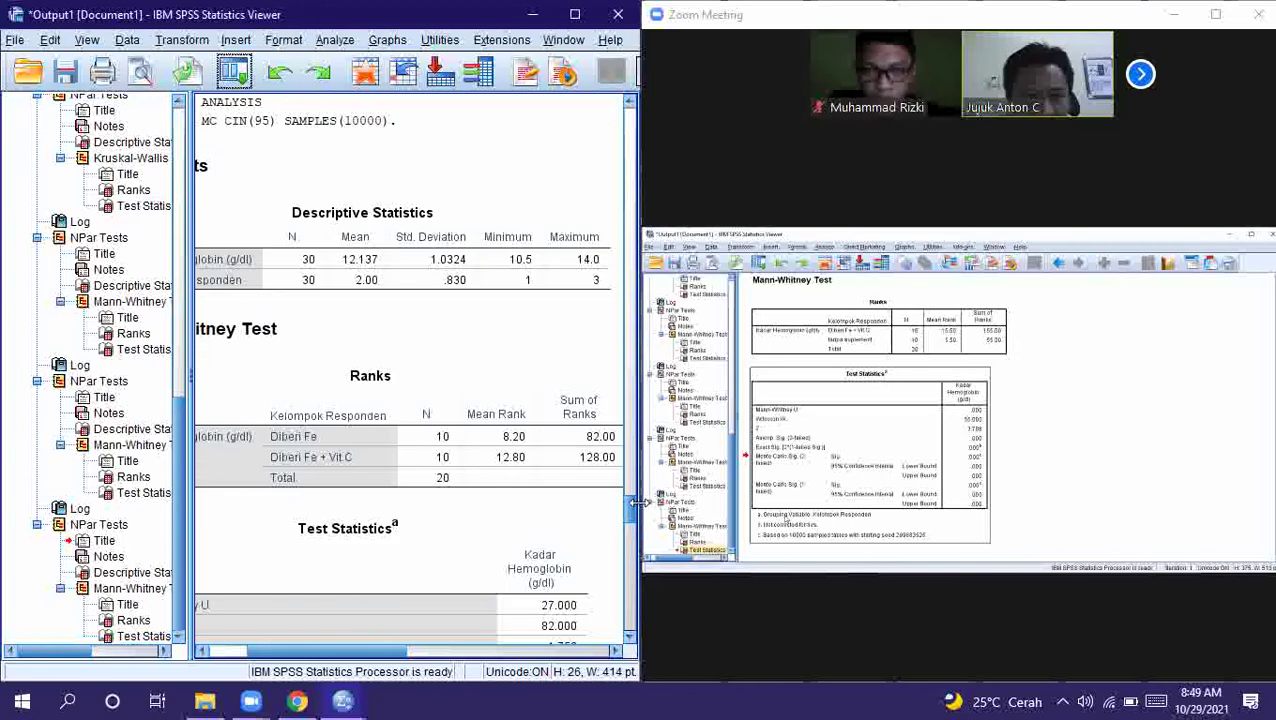
scroll(630, 502, up, 3)
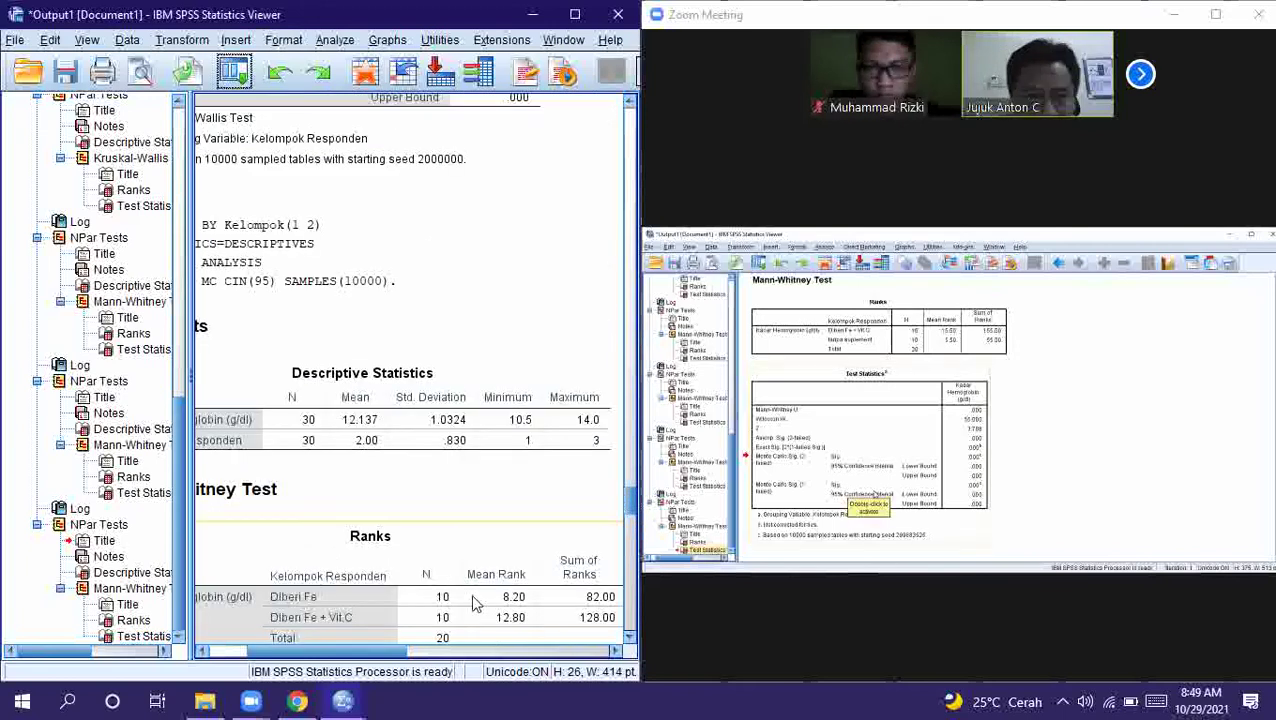
drag(338, 660, 312, 657)
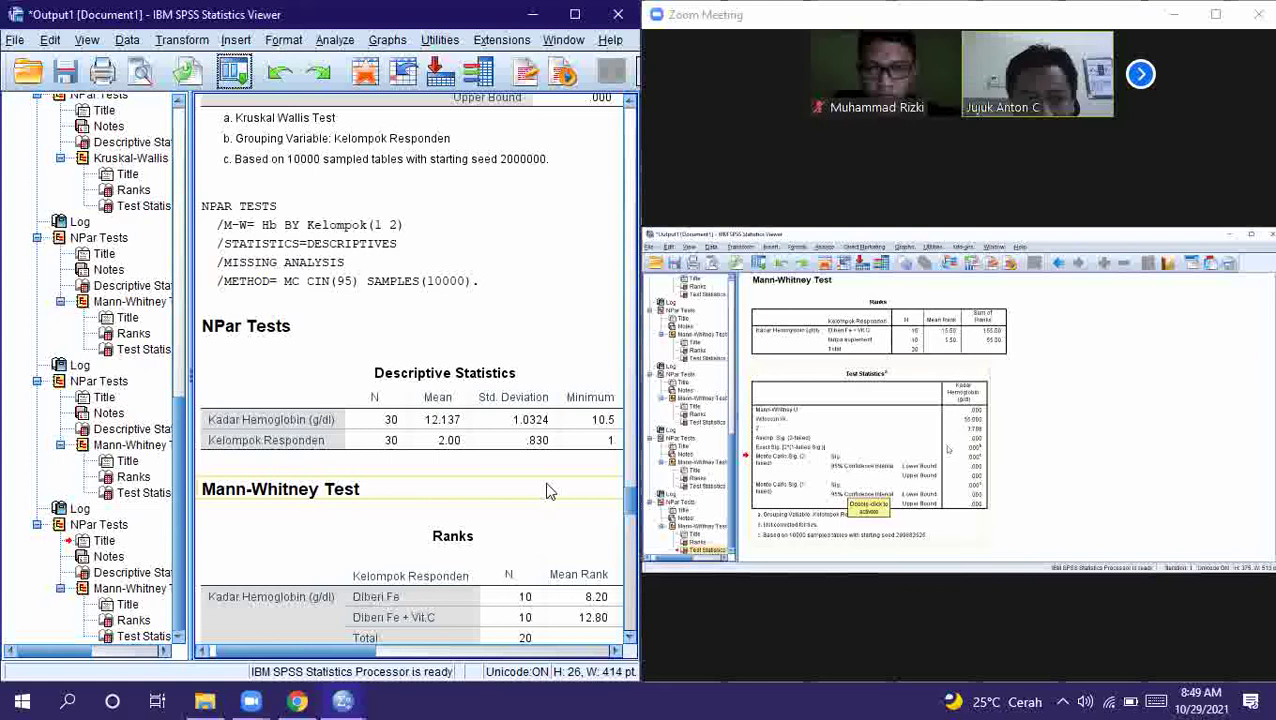
scroll(631, 513, up, 3)
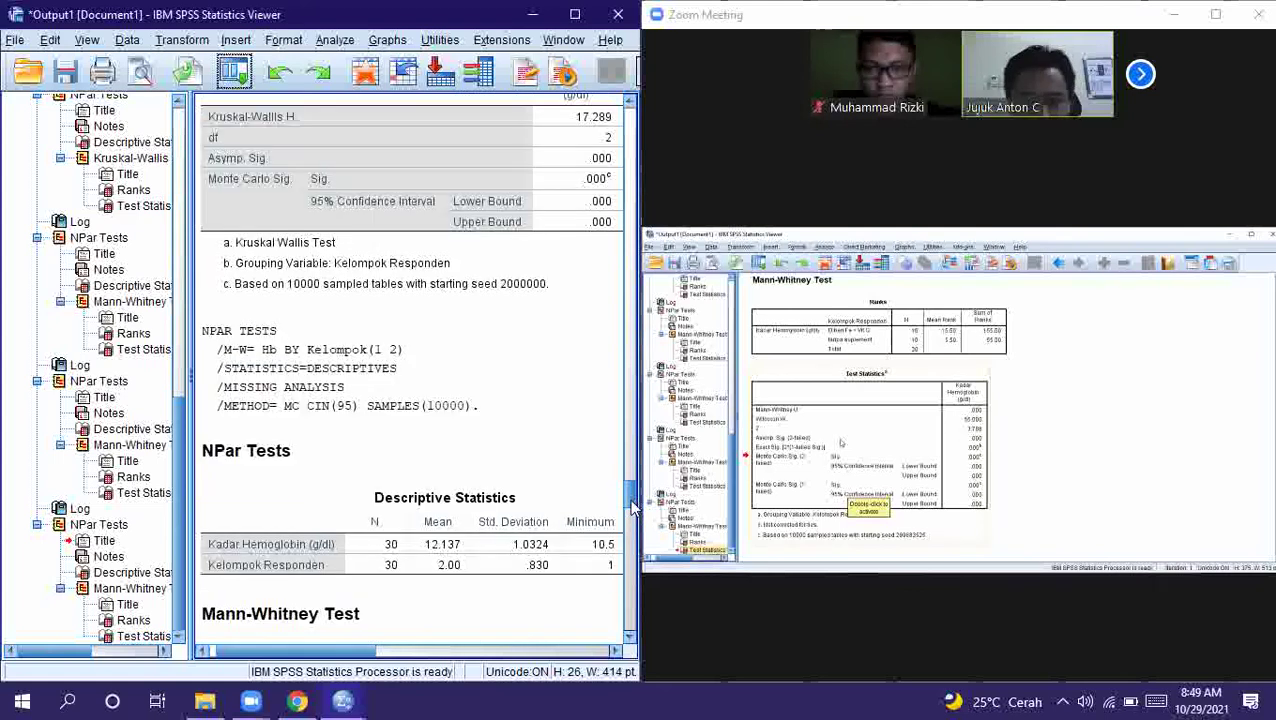
scroll(620, 500, up, 7)
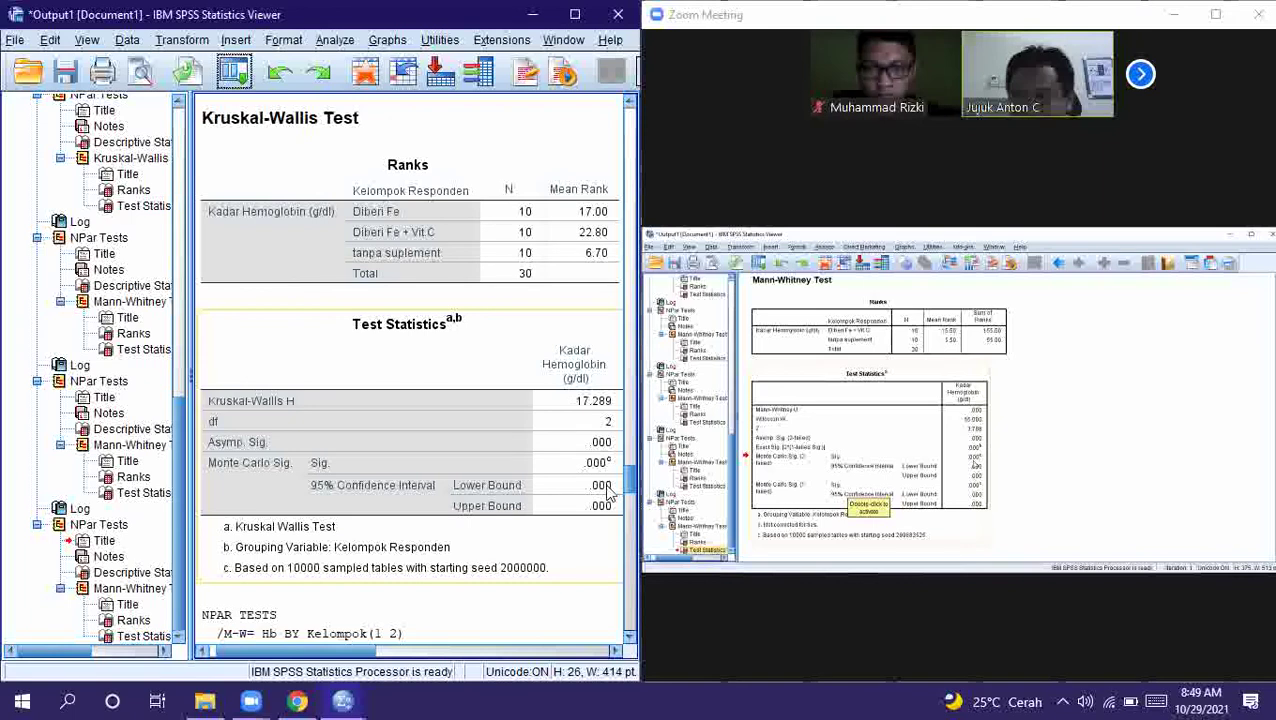
mouse_move(276, 650)
mouse_down()
mouse_move(310, 653)
mouse_move(278, 648)
mouse_up()
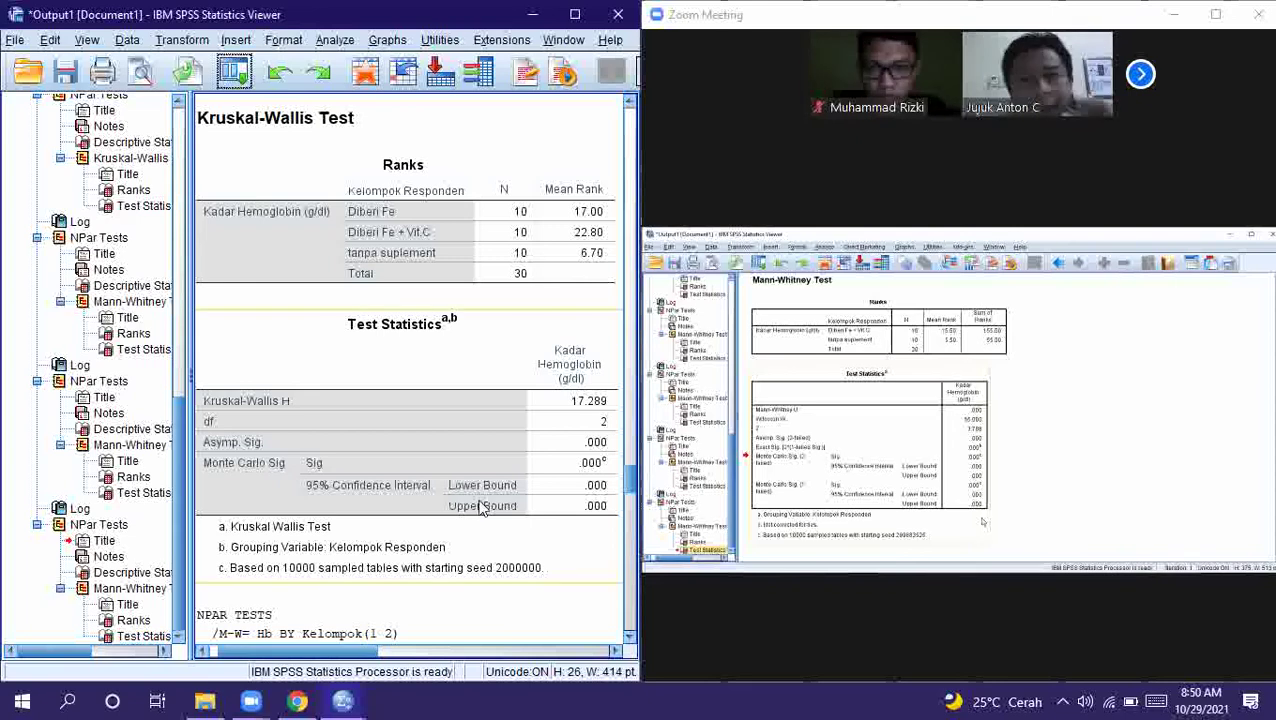
Read through the pairwise Mann-Whitney outputs in order, down to the last Test Statistics table for Diberi Fe and tanpa suplement
mouse_move(677, 470)
scroll(636, 488, down, 3)
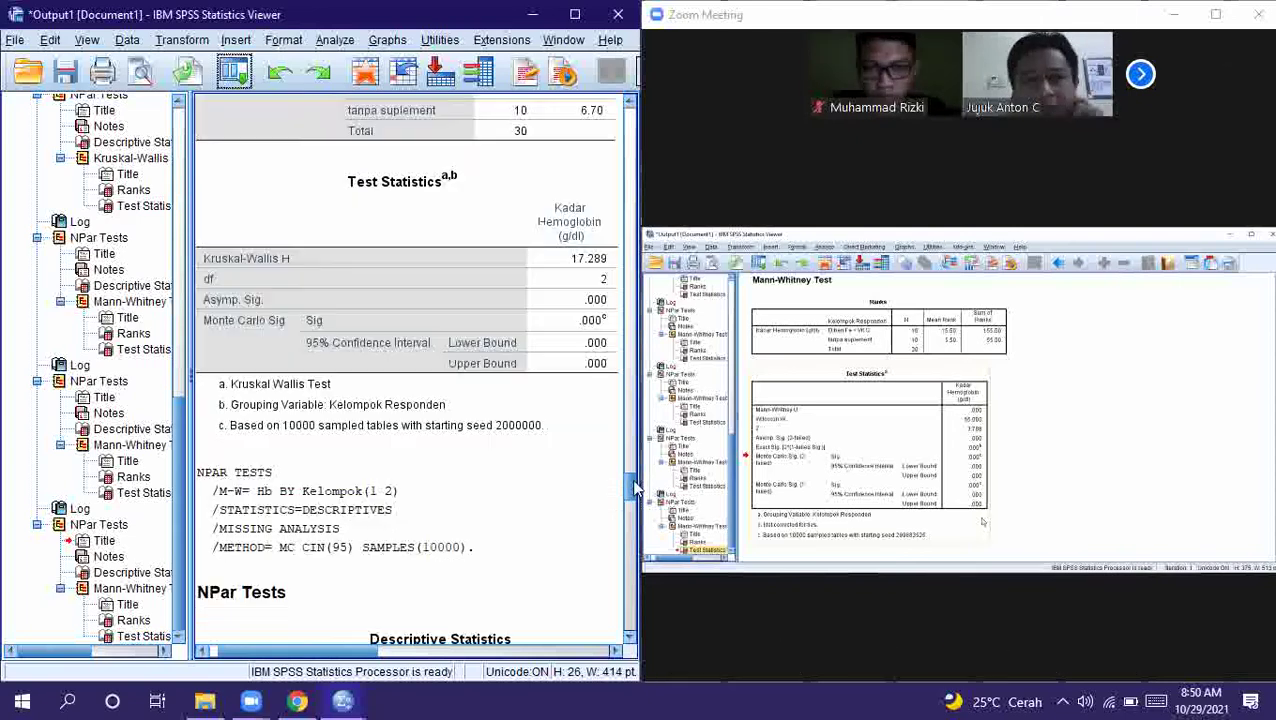
drag(634, 488, 634, 512)
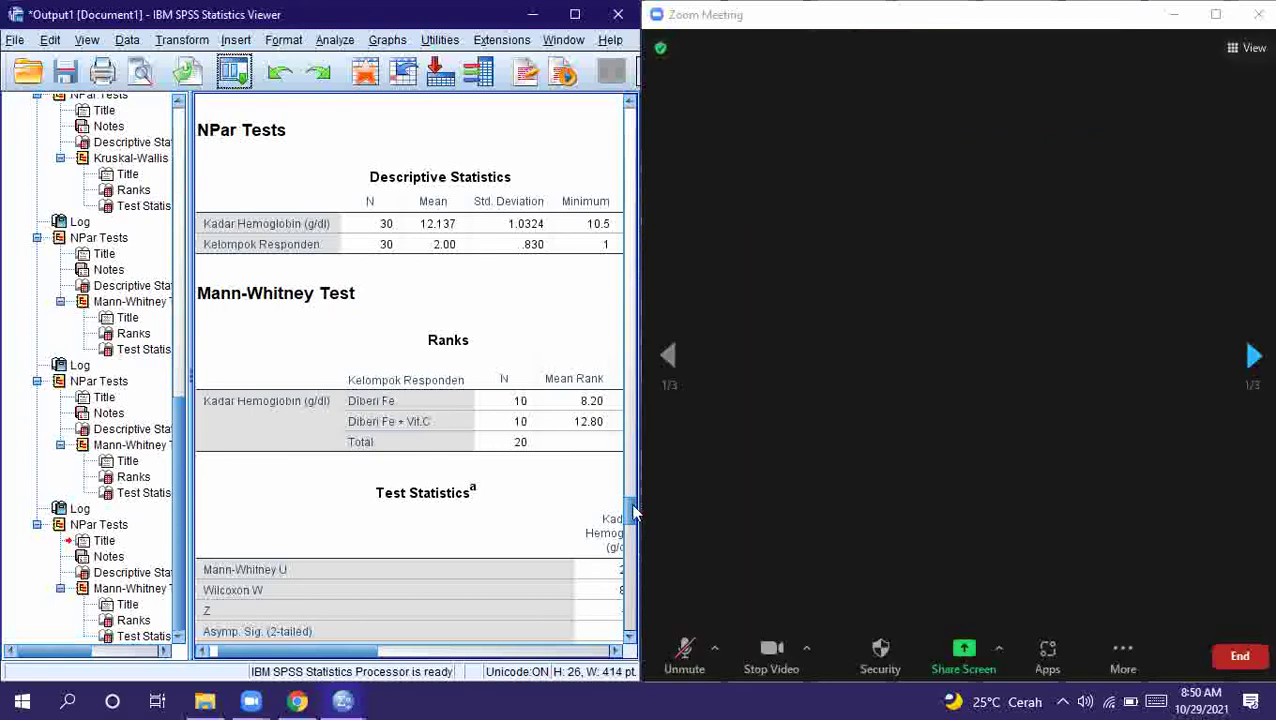
drag(634, 512, 636, 550)
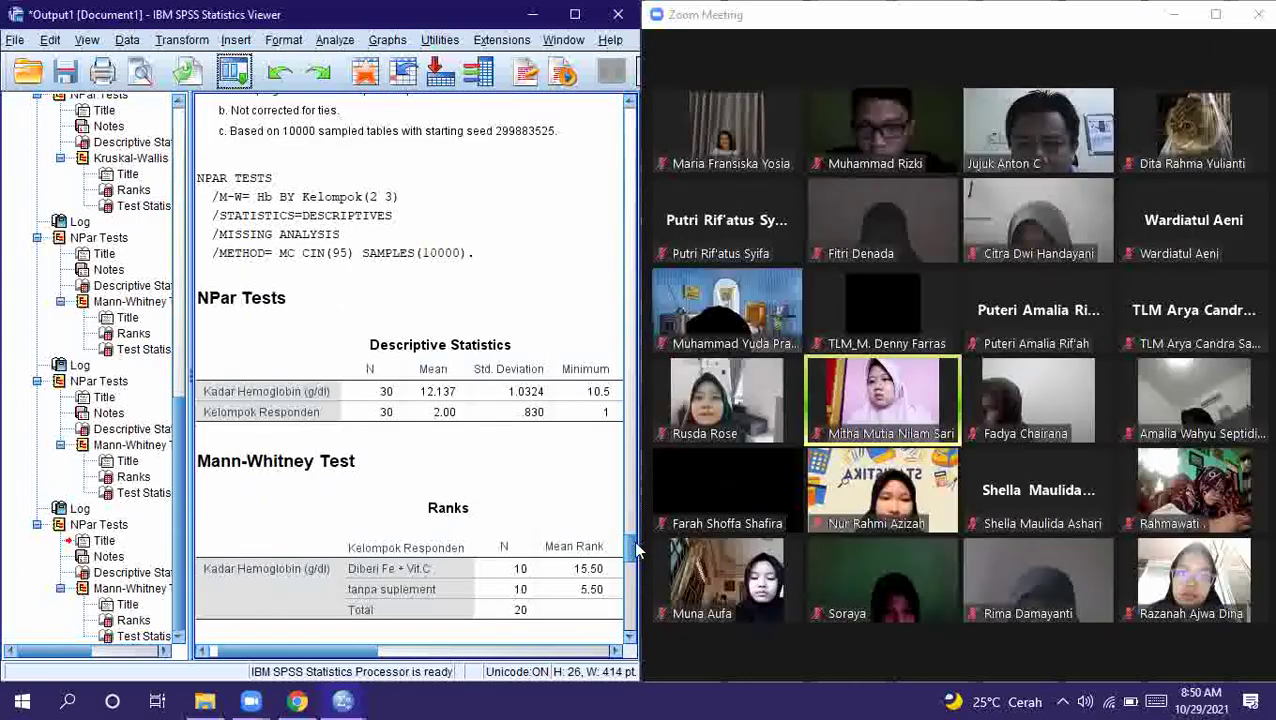
drag(637, 548, 641, 570)
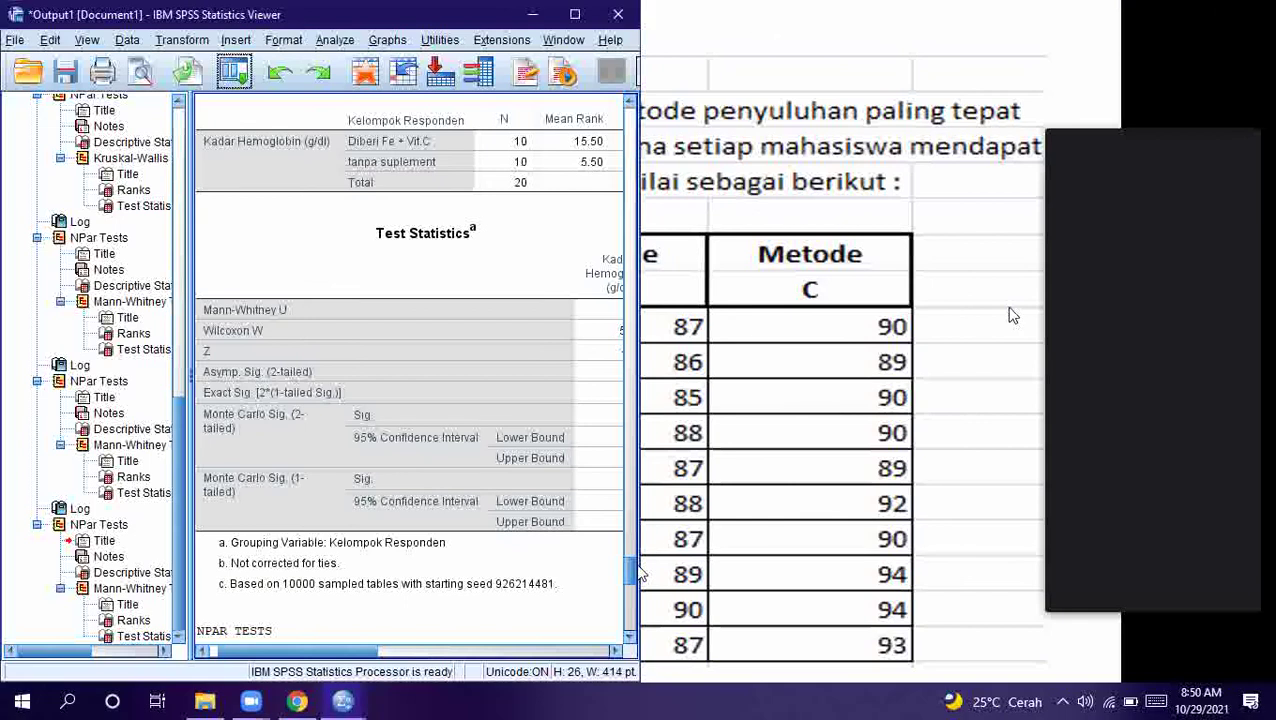
drag(641, 573, 644, 624)
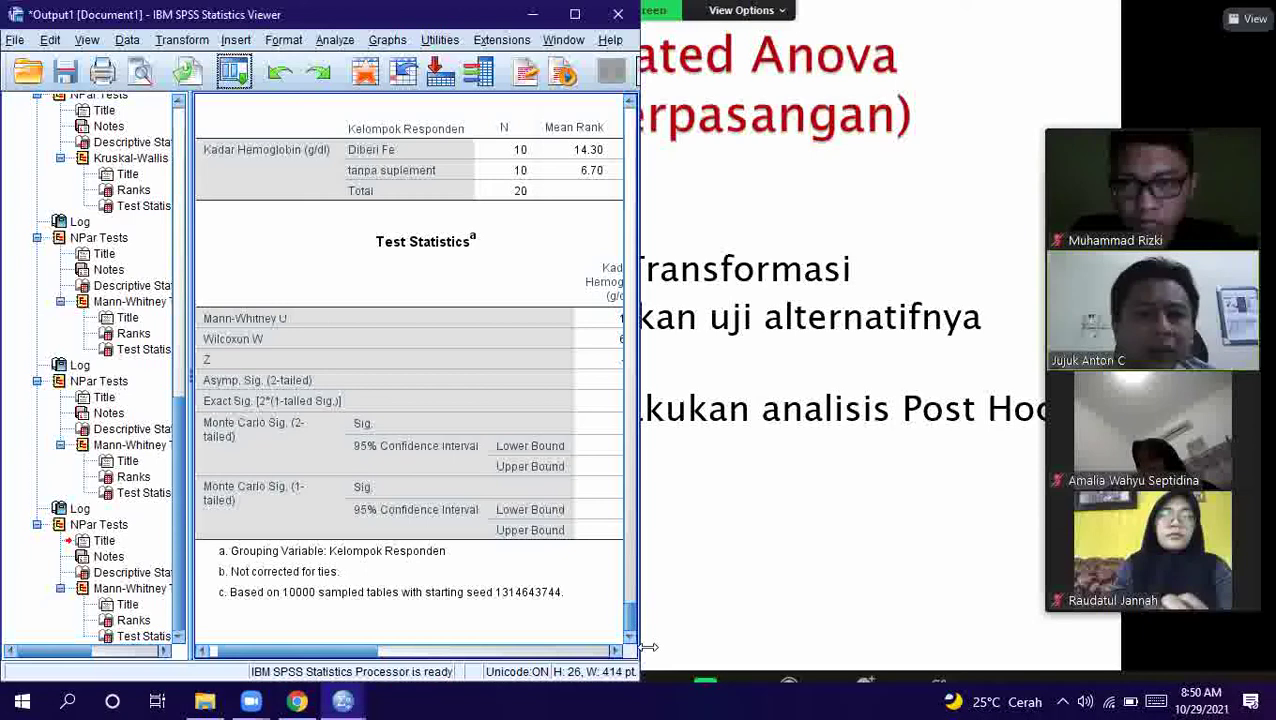
Switch to the Zoom meeting showing the Repeated Anova slide and take it out of full screen
click(831, 519)
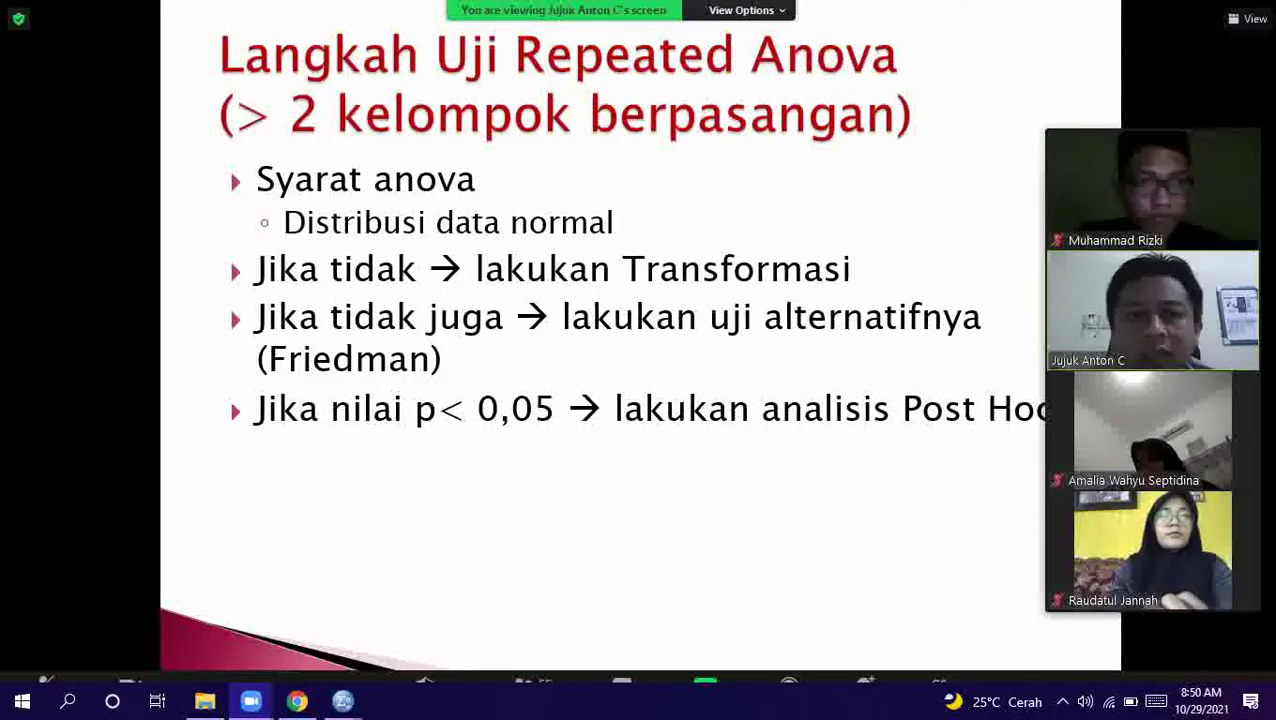
click(1248, 18)
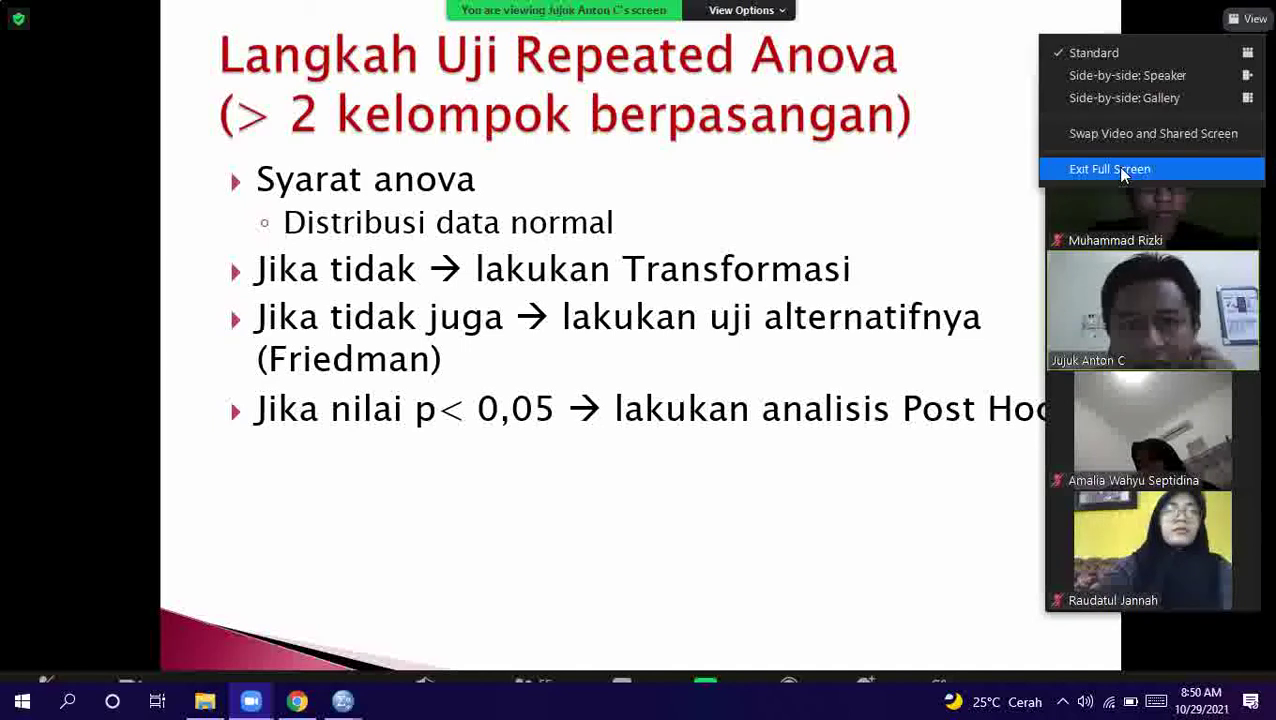
click(1121, 170)
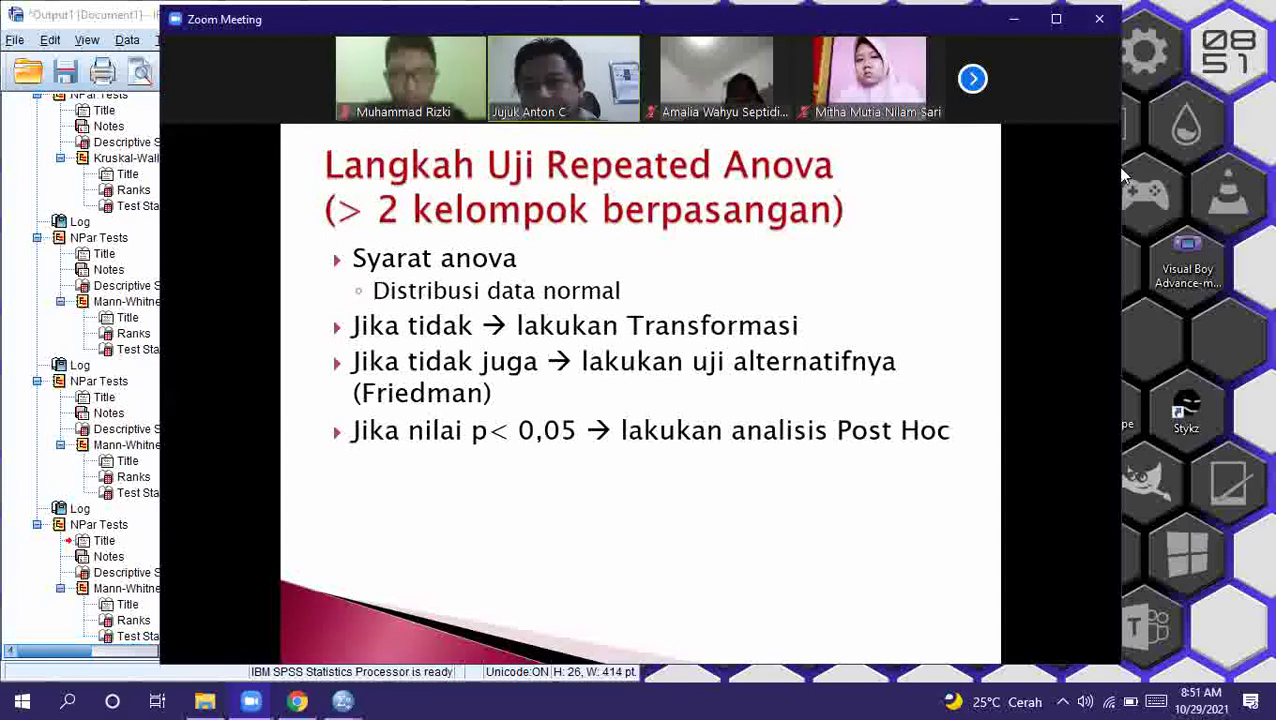
Place the Zoom meeting window beside SPSS and bring the Uji anova.sav data sheet to the front
key(super+Right)
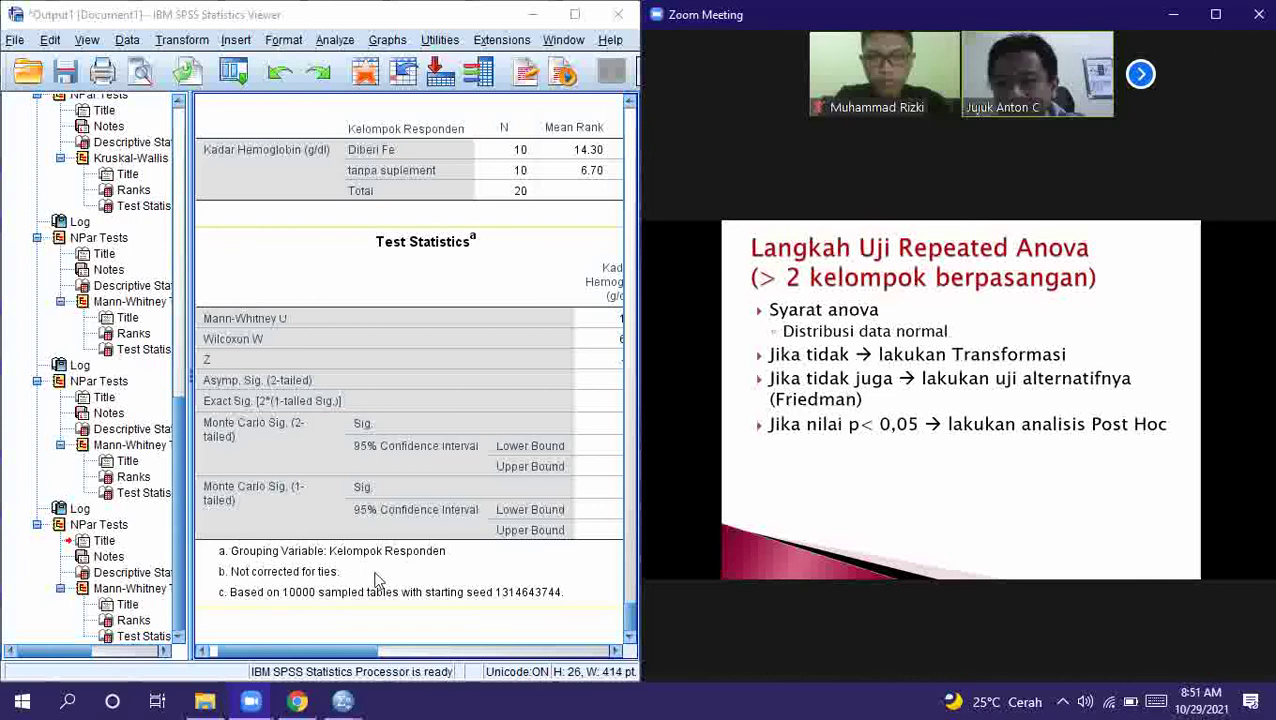
mouse_move(343, 701)
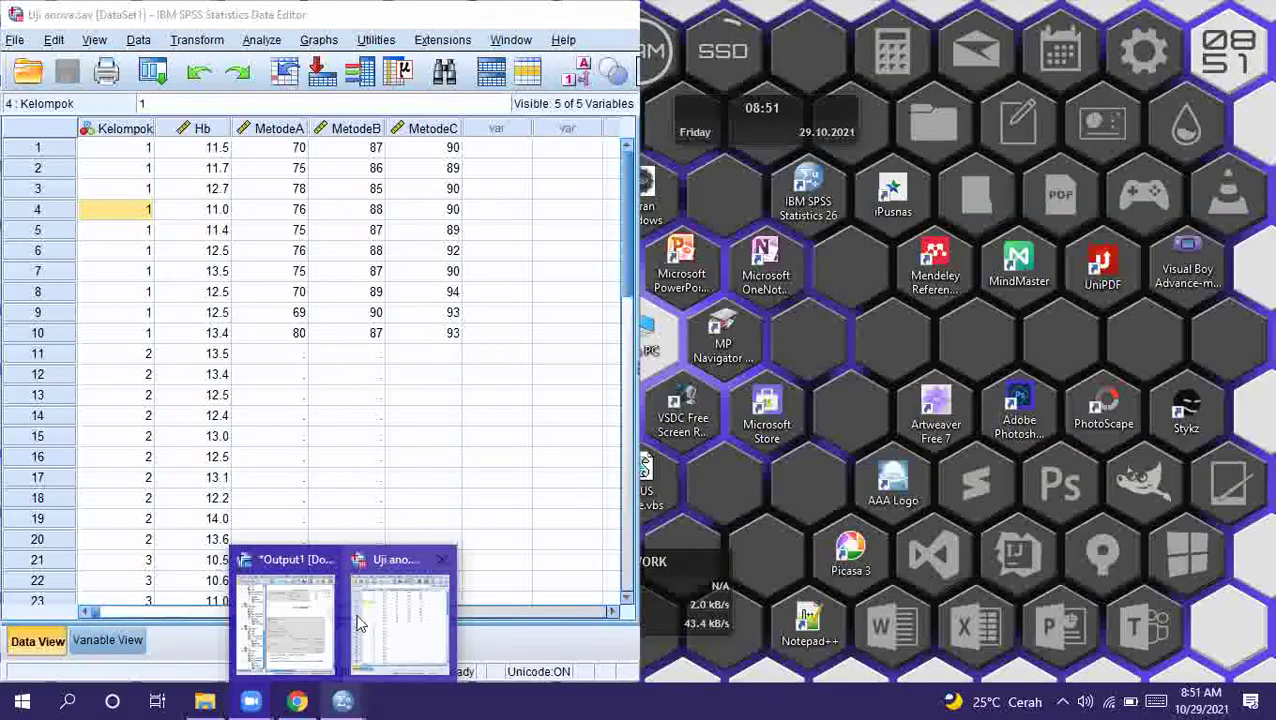
click(362, 618)
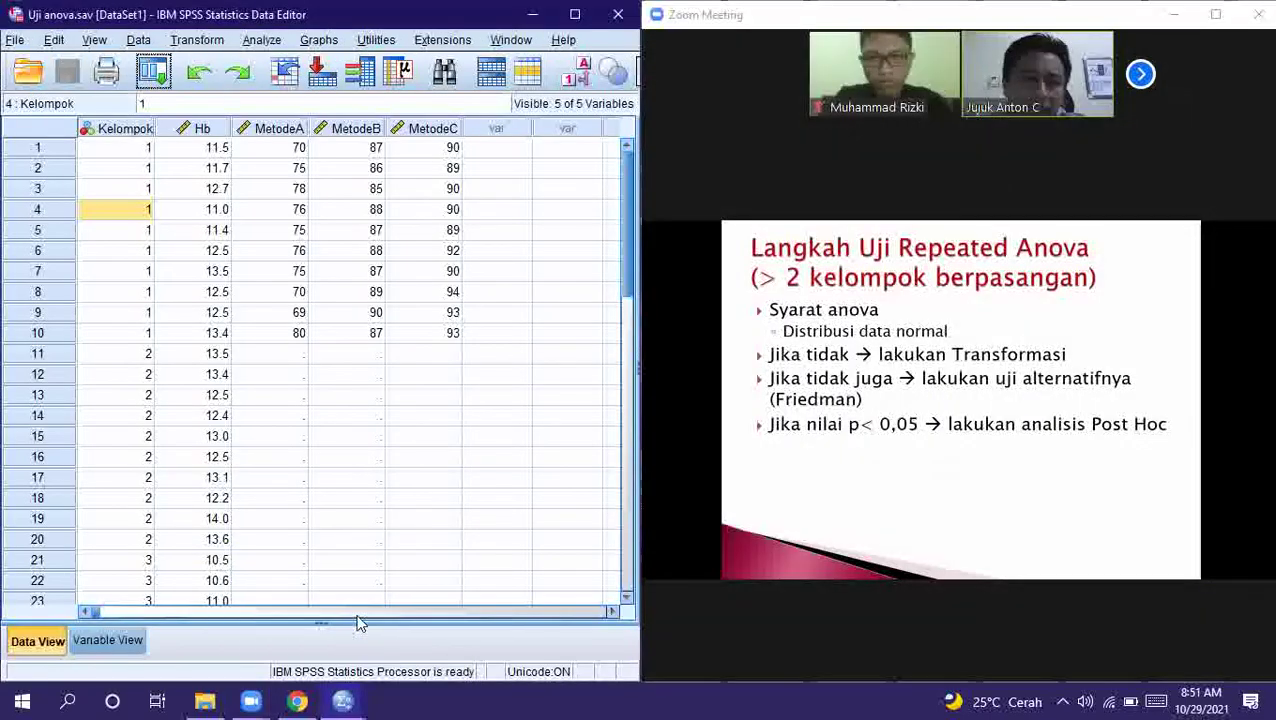
click(322, 480)
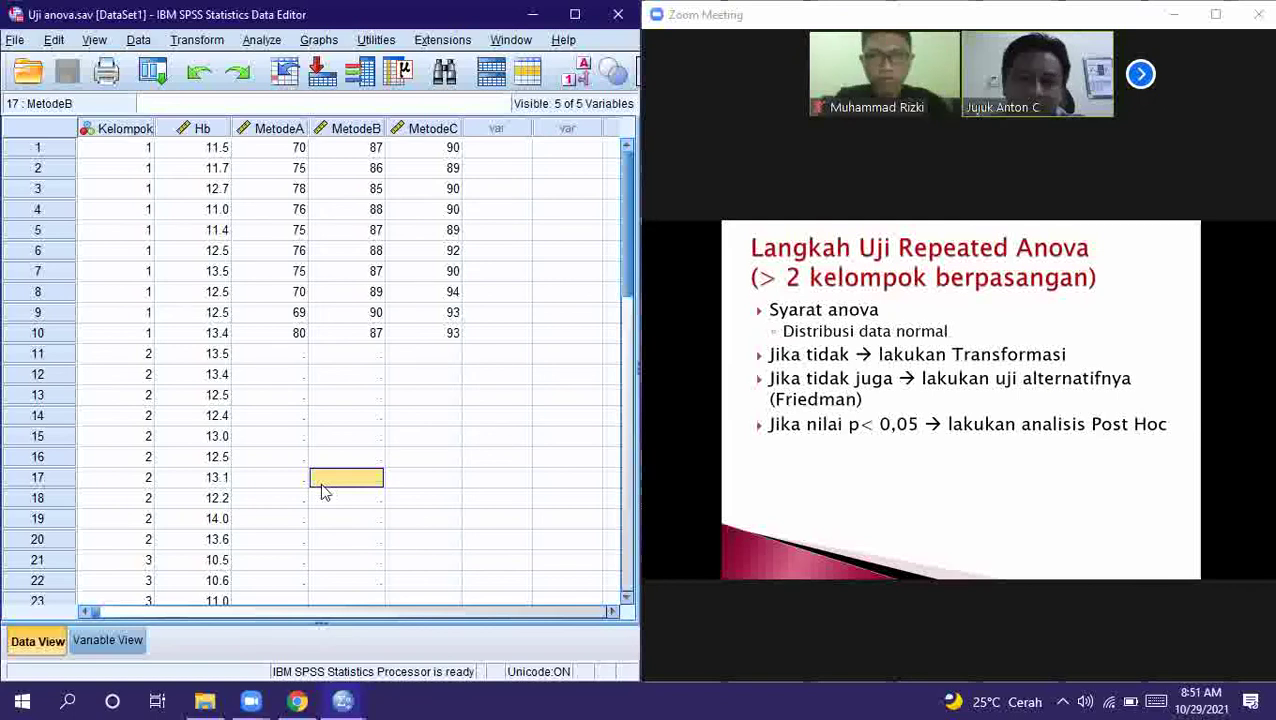
Start an Explore analysis and clear Kadar Hemoglobin from the dependent variables and Kelompok Responden from the factors
click(259, 40)
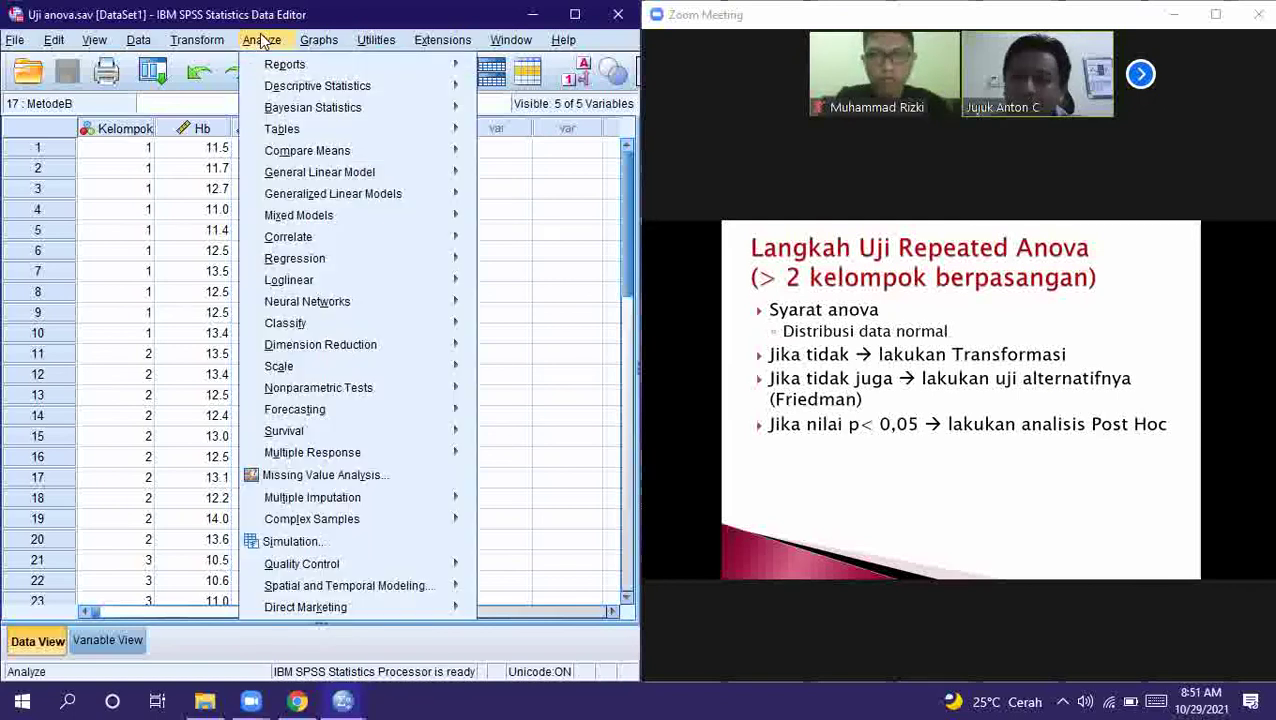
mouse_move(458, 98)
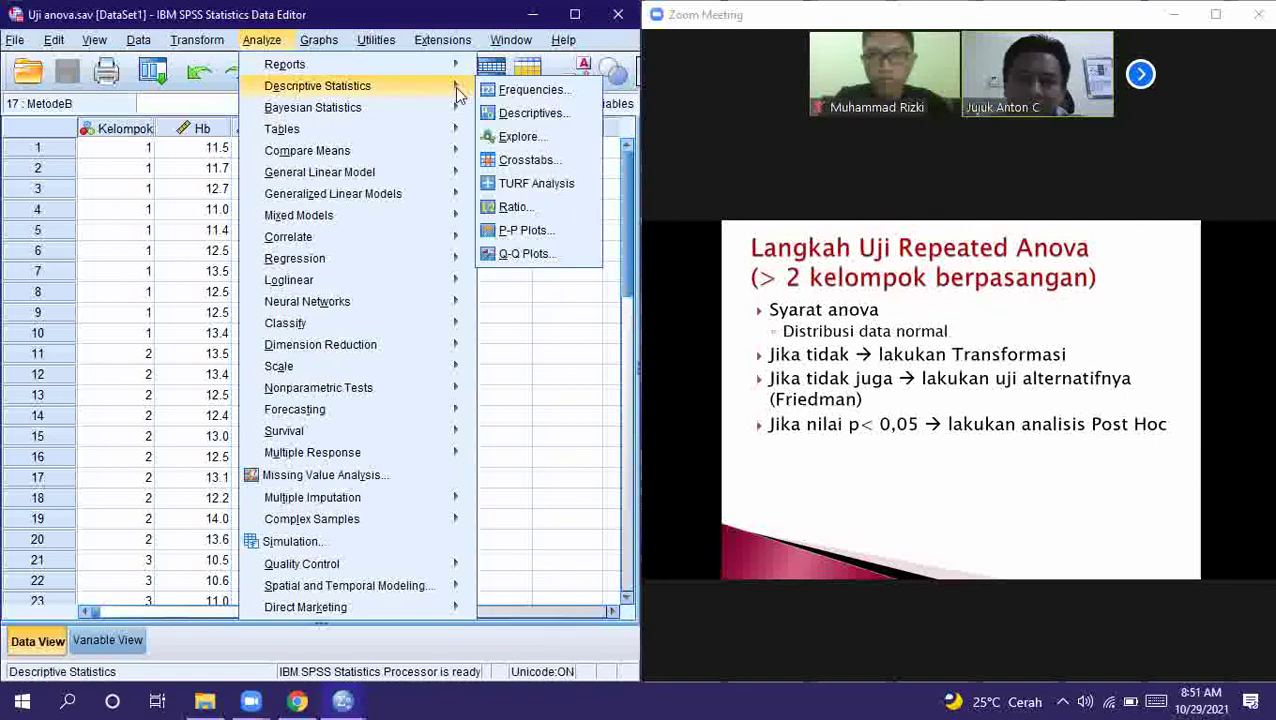
click(503, 137)
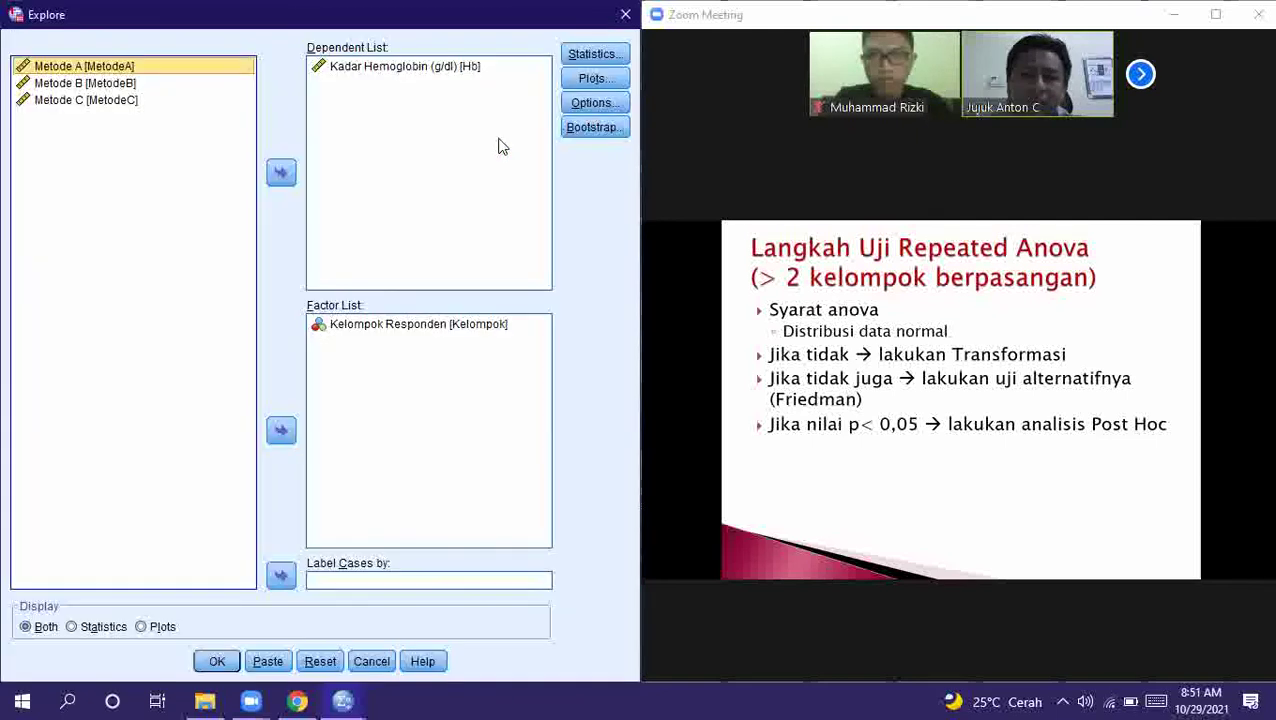
click(424, 75)
click(281, 172)
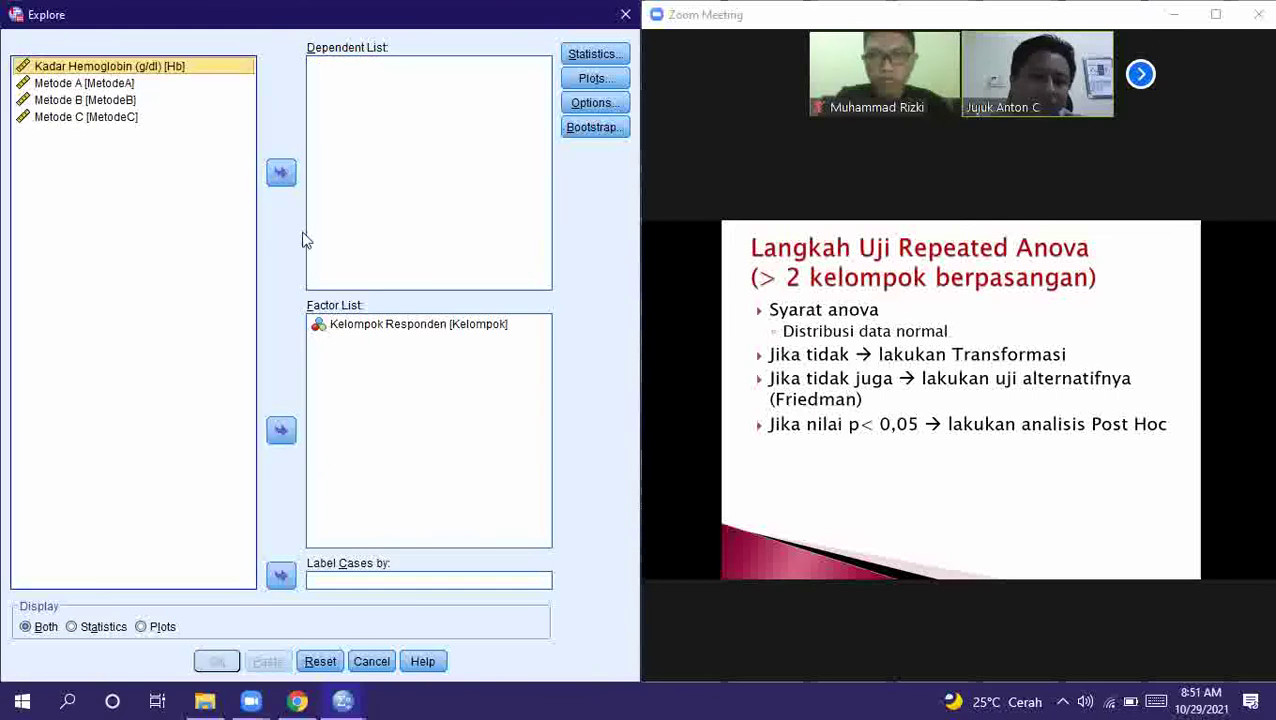
click(349, 328)
click(283, 428)
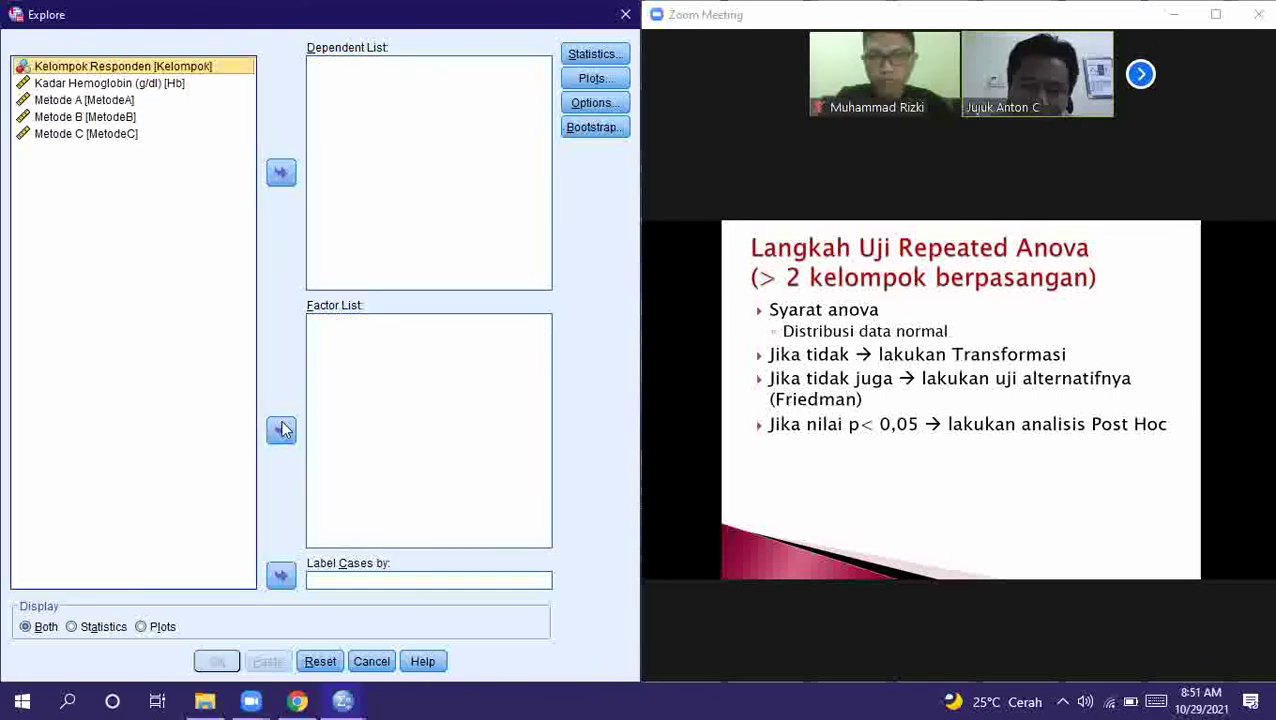
Add Metode A, Metode B and Metode C as the dependent variables of the Explore analysis
click(112, 101)
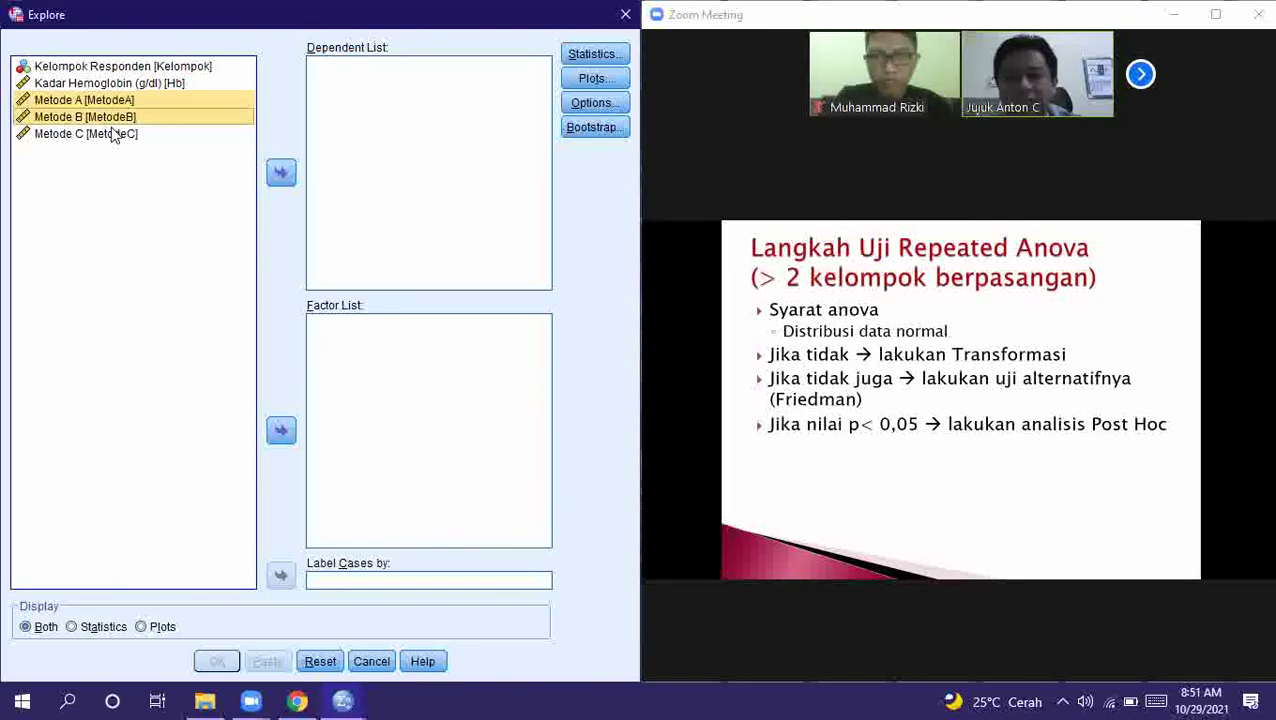
shift+click(112, 133)
click(281, 174)
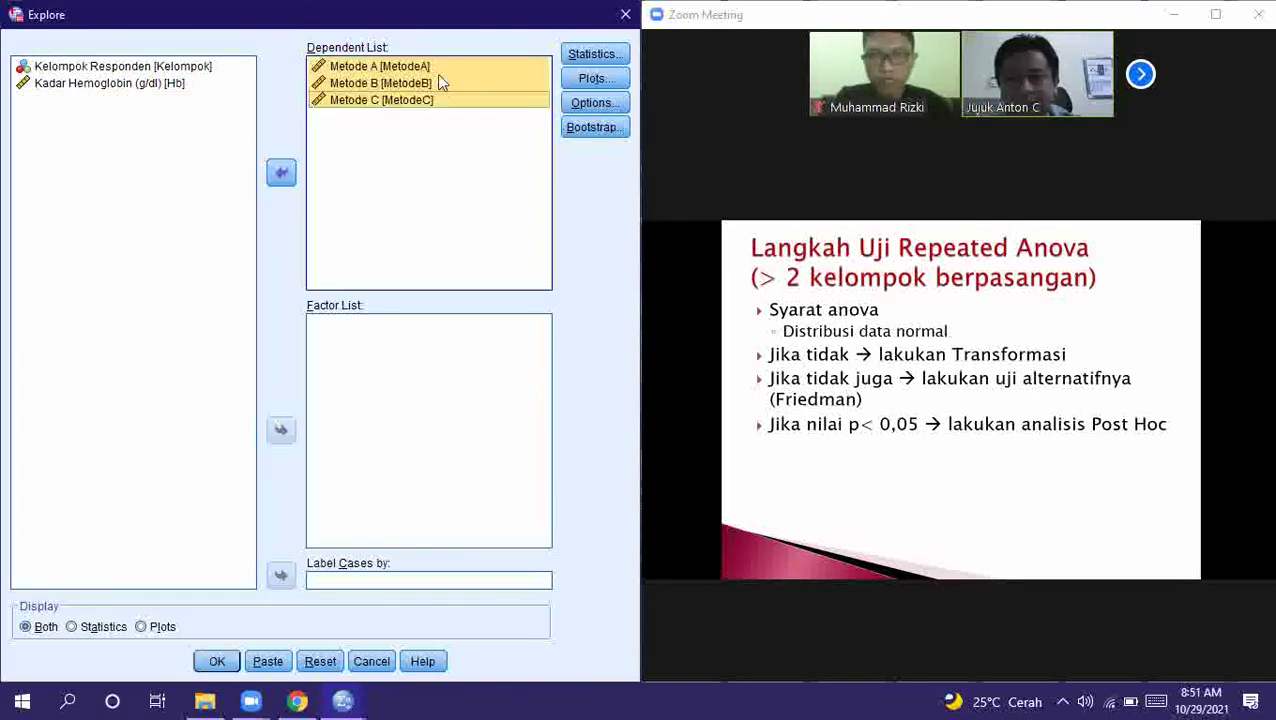
Accept descriptives with a 95% confidence interval, normality plots with tests, and listwise exclusion of missing cases for Explore
click(593, 55)
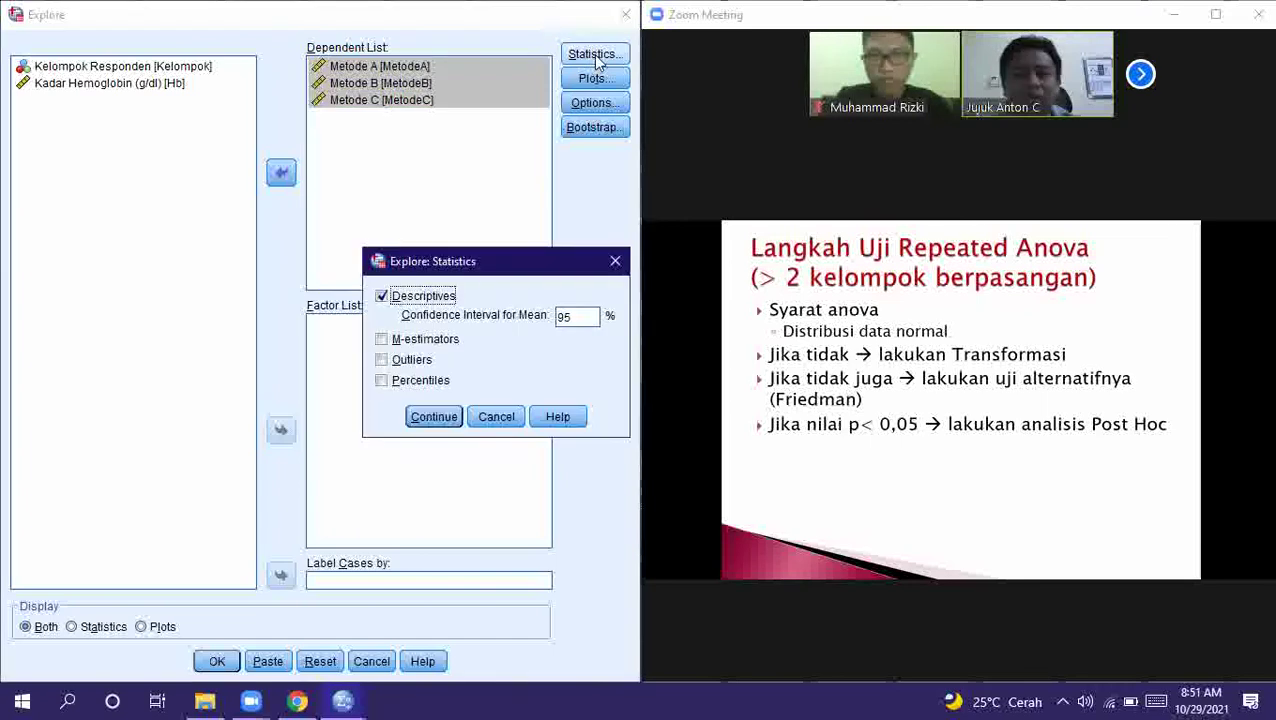
click(434, 416)
click(618, 78)
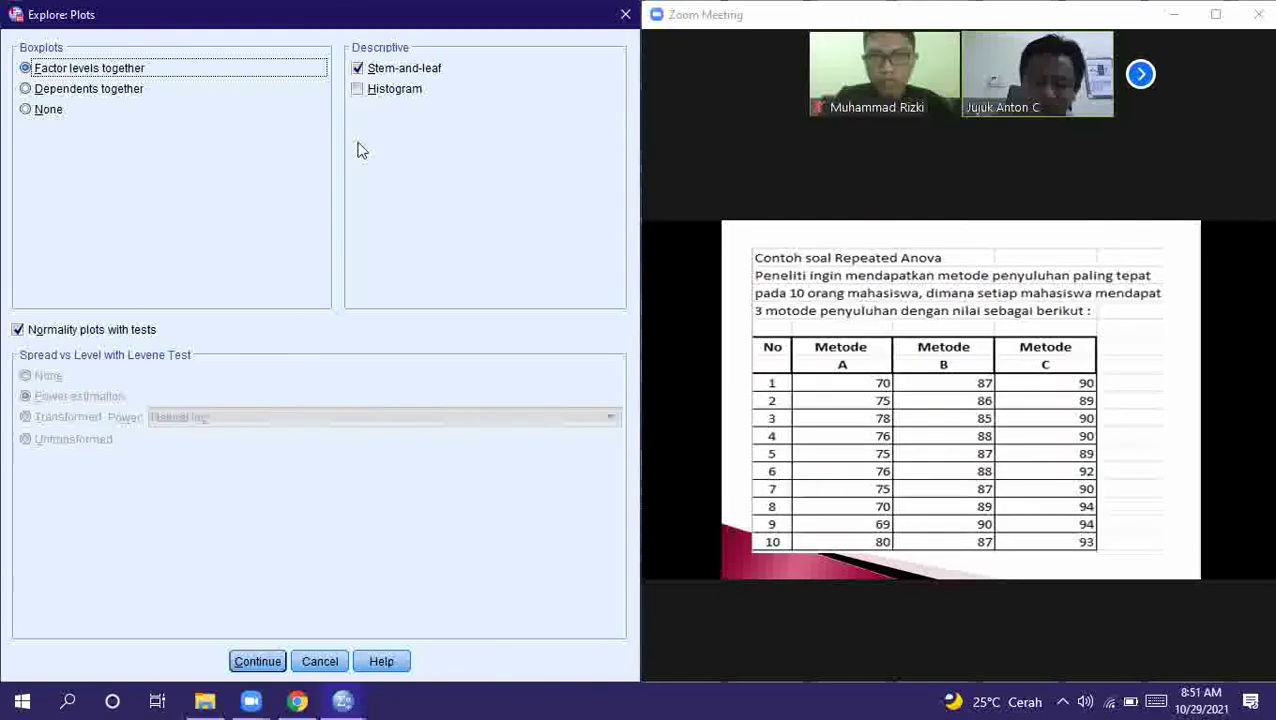
click(252, 661)
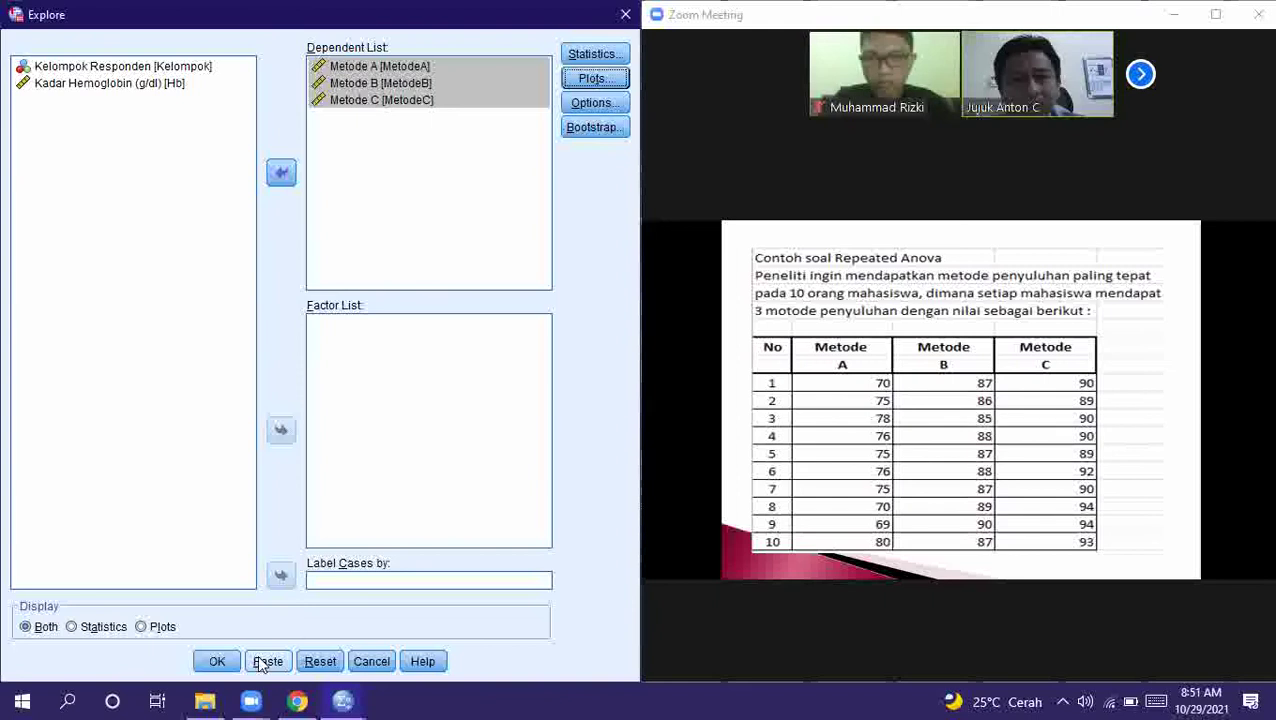
click(598, 104)
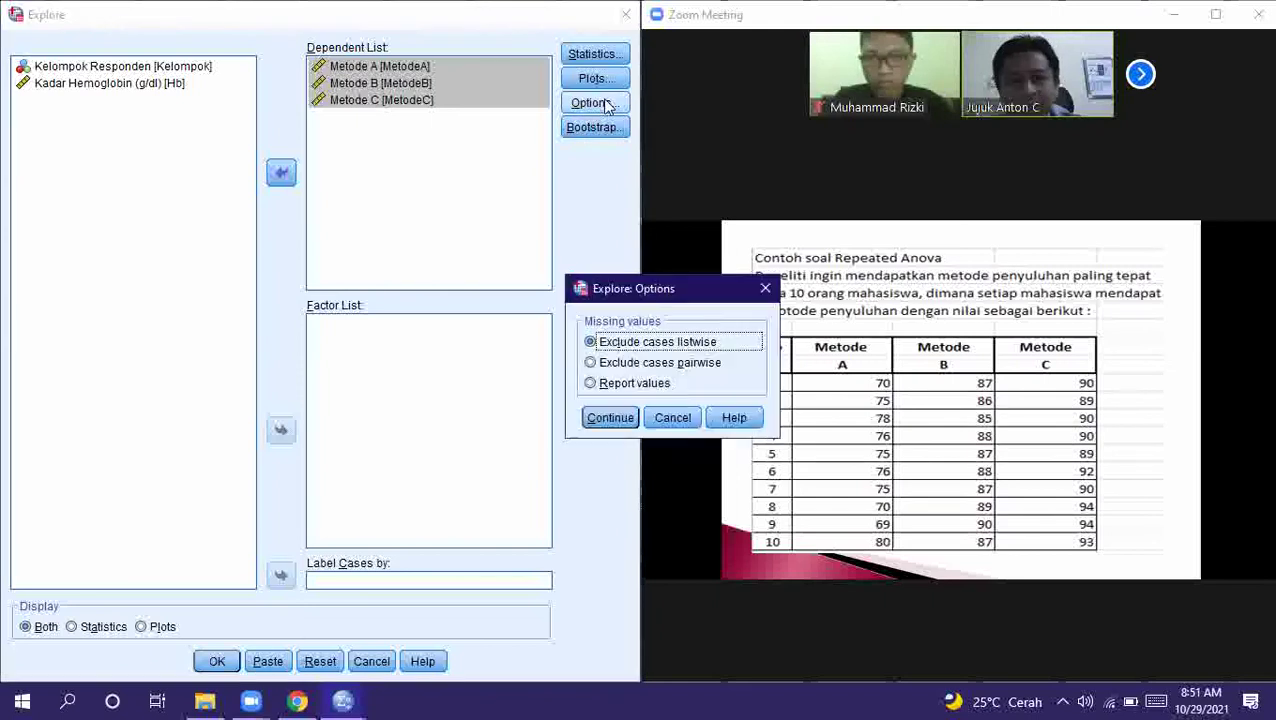
click(608, 417)
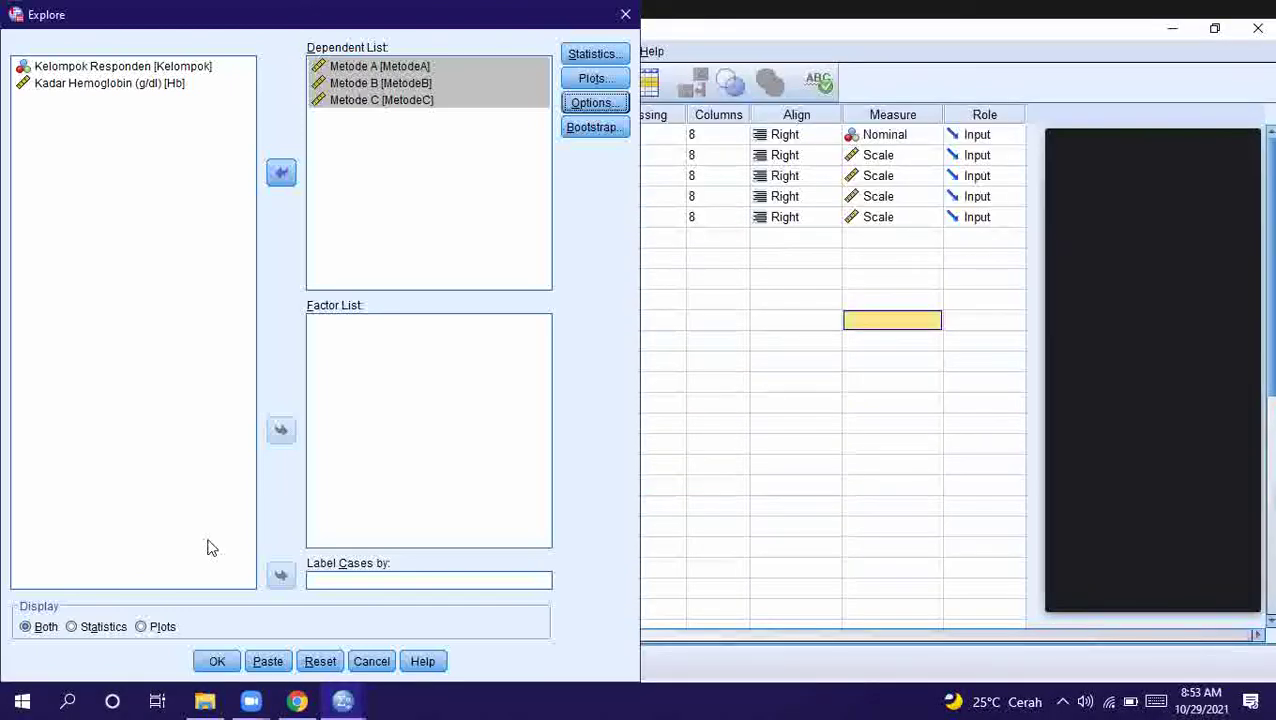
Take the Zoom meeting out of full screen and run the Explore analysis on the three methods
click(1253, 20)
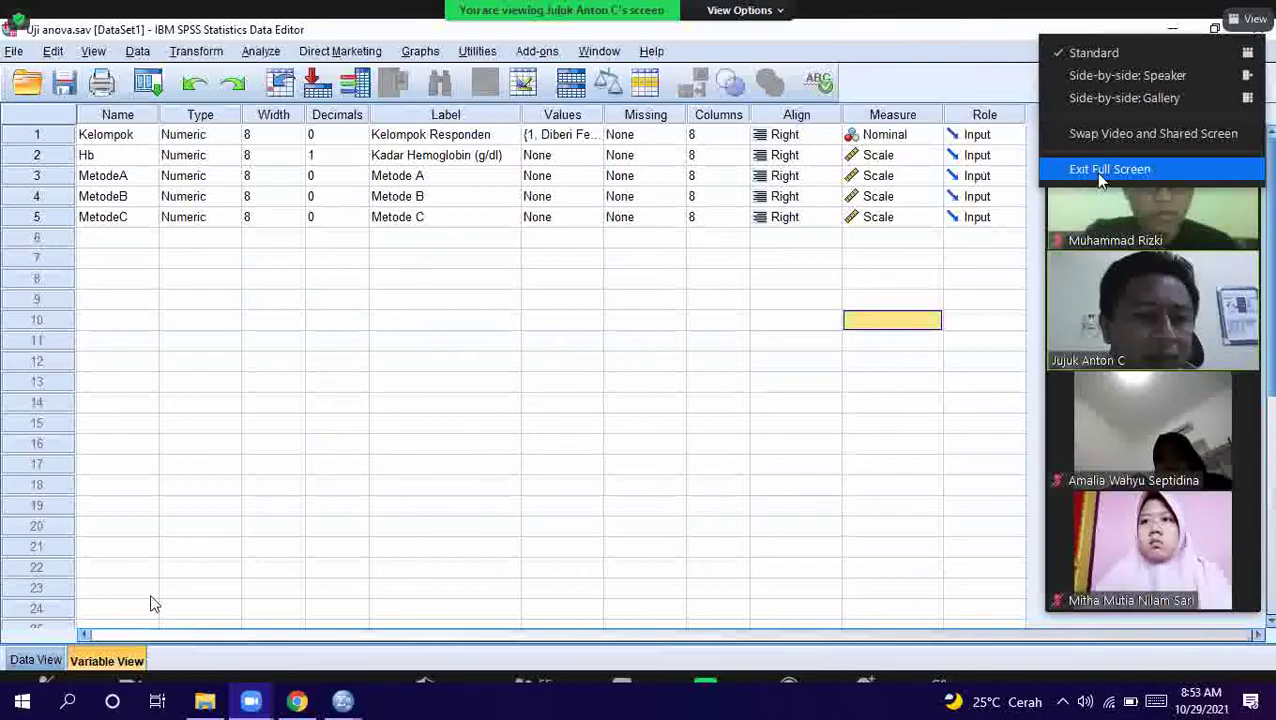
click(1097, 170)
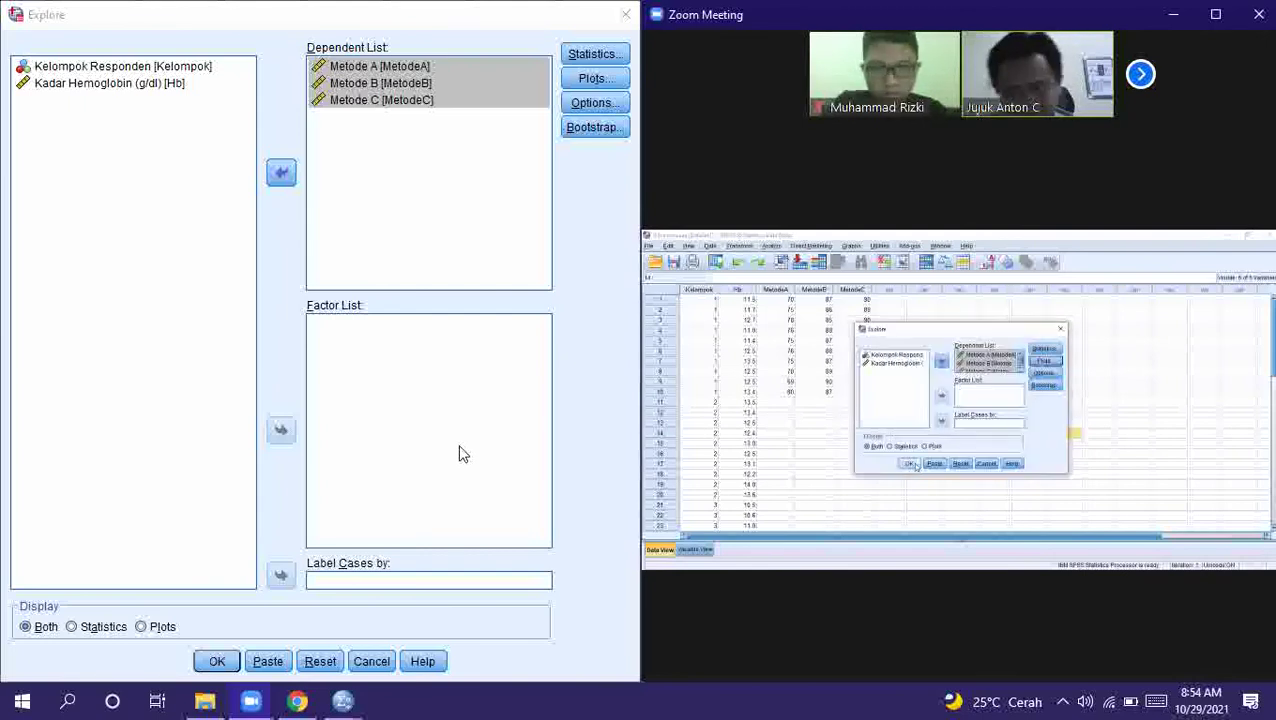
click(218, 664)
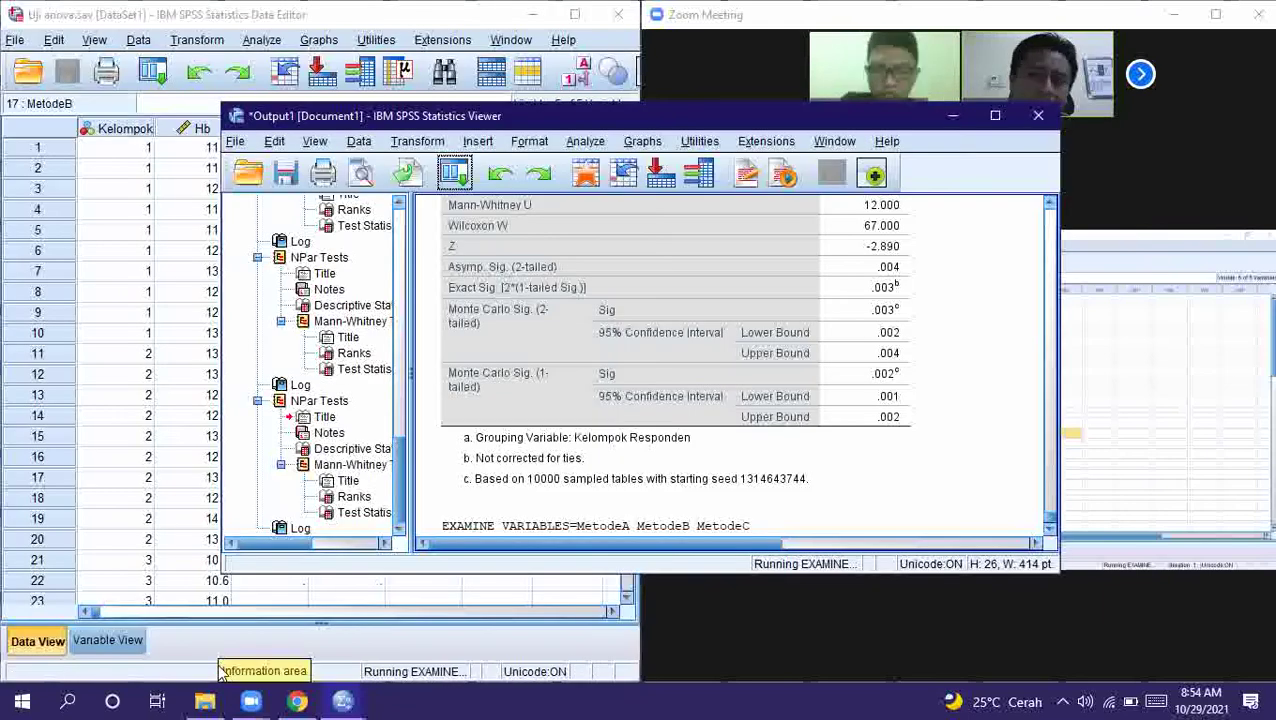
Arrange the output viewer beside the Zoom meeting, taking the meeting out of full screen
key(super+Left)
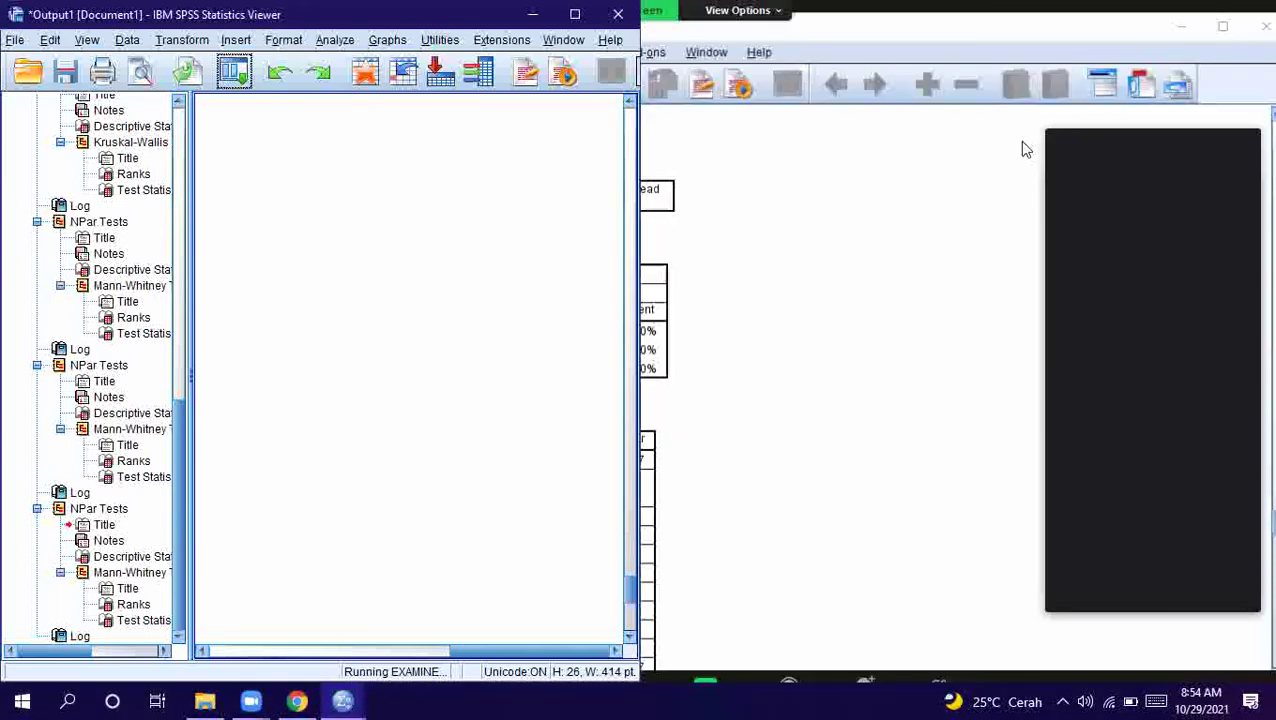
click(1250, 18)
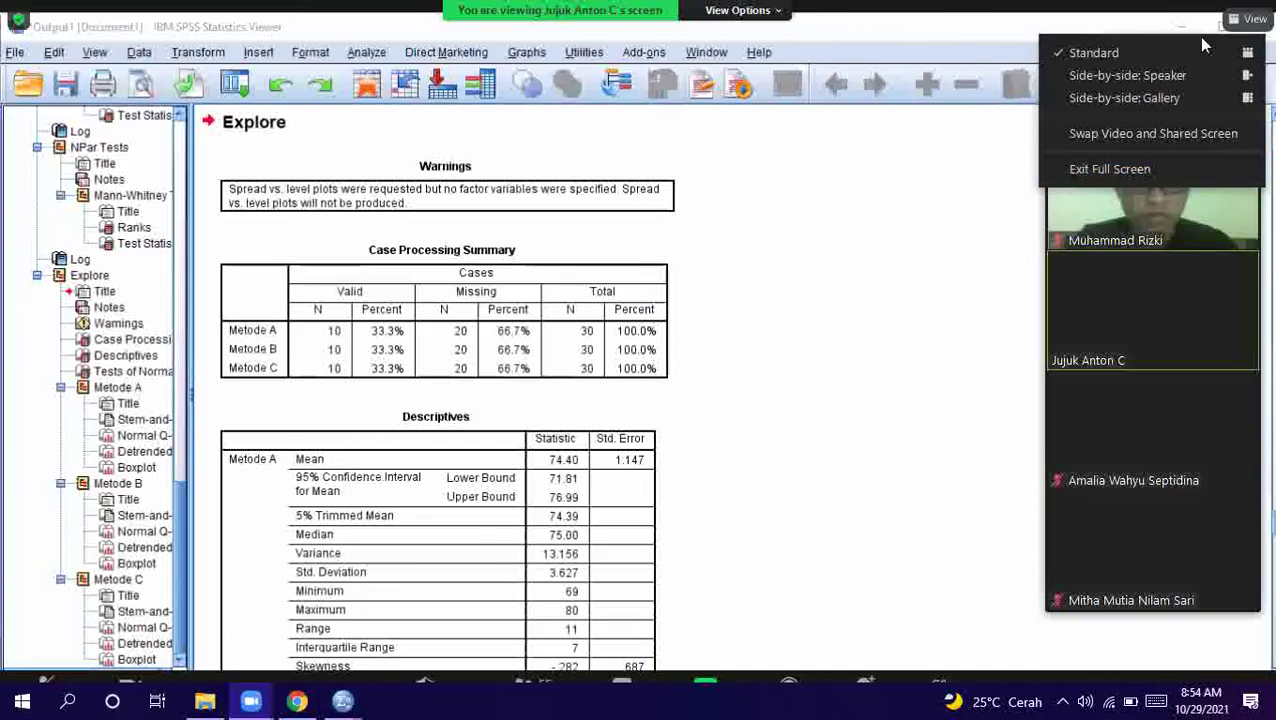
click(1077, 170)
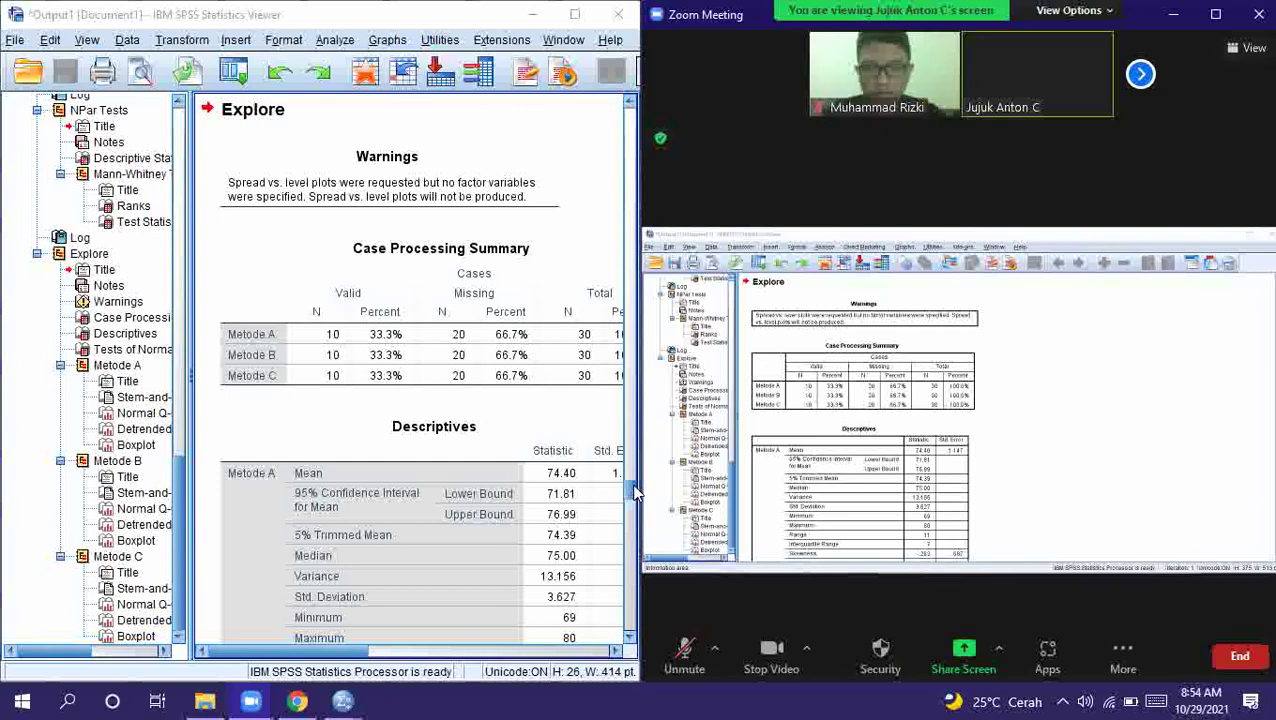
Examine the Tests of Normality table for Metode A, B and C, including the Shapiro-Wilk significance values
drag(632, 490, 632, 572)
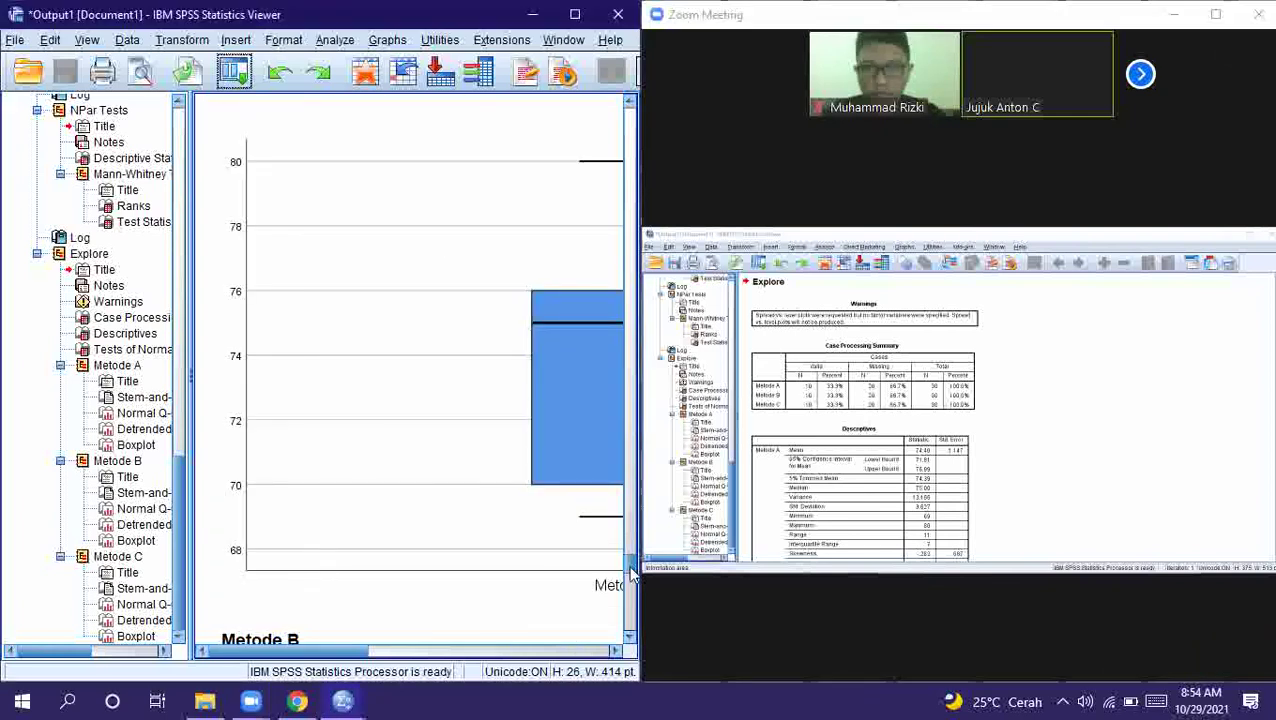
drag(632, 572, 603, 460)
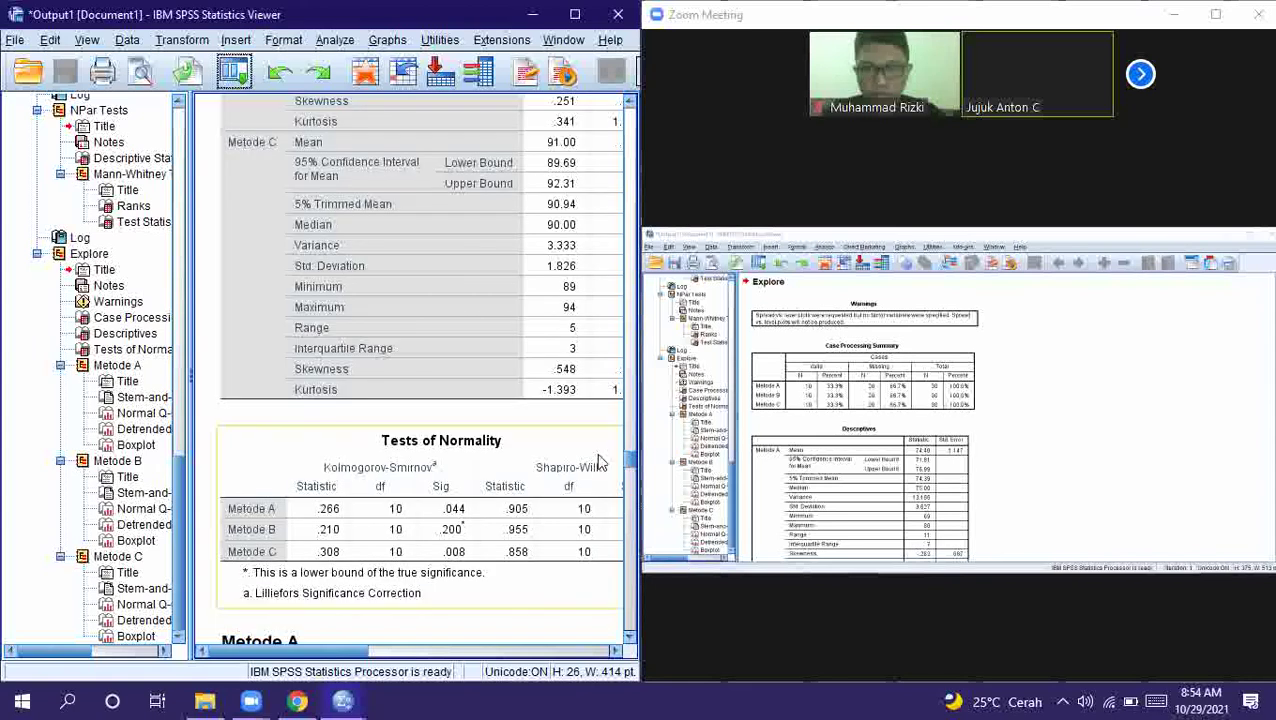
drag(340, 652, 402, 657)
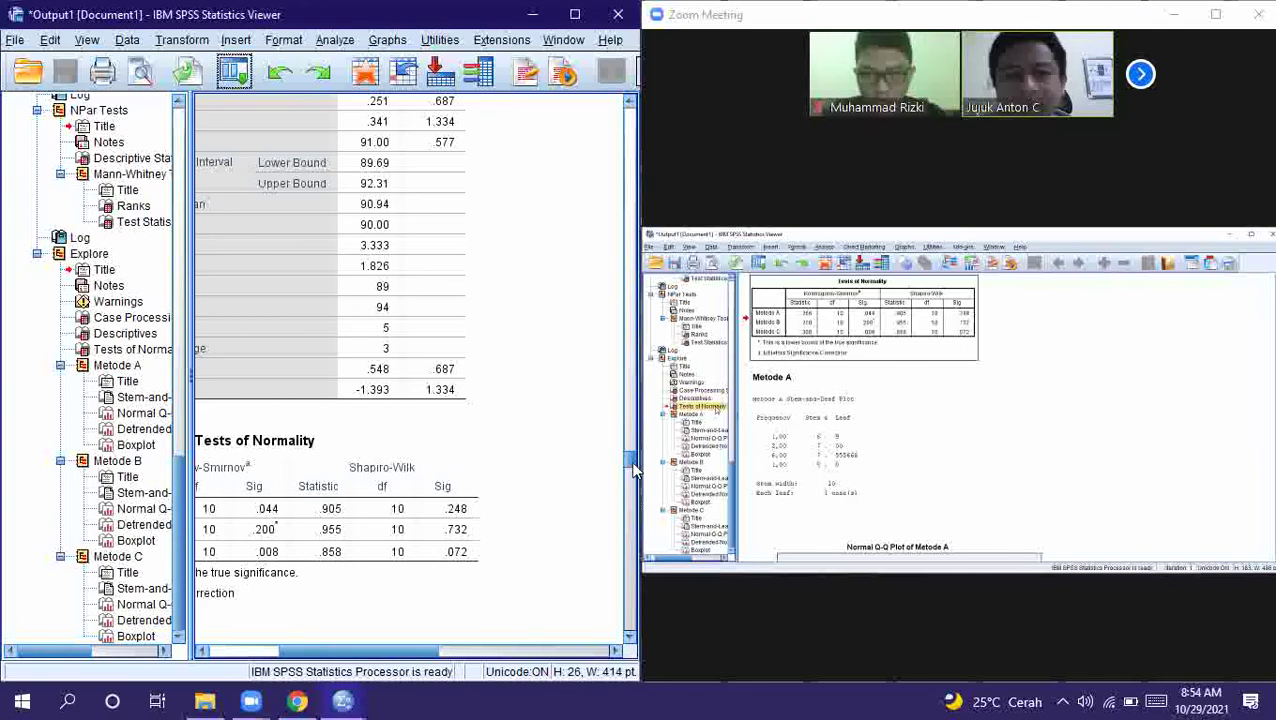
drag(632, 470, 632, 478)
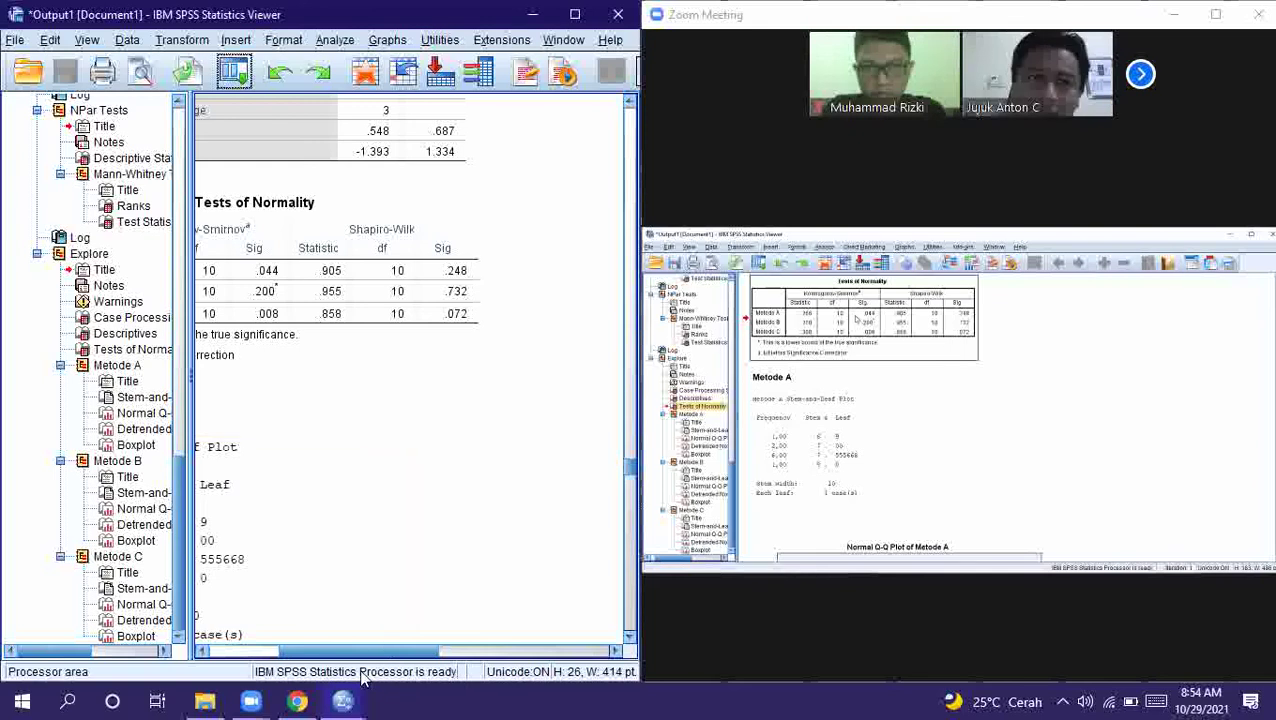
drag(388, 660, 362, 643)
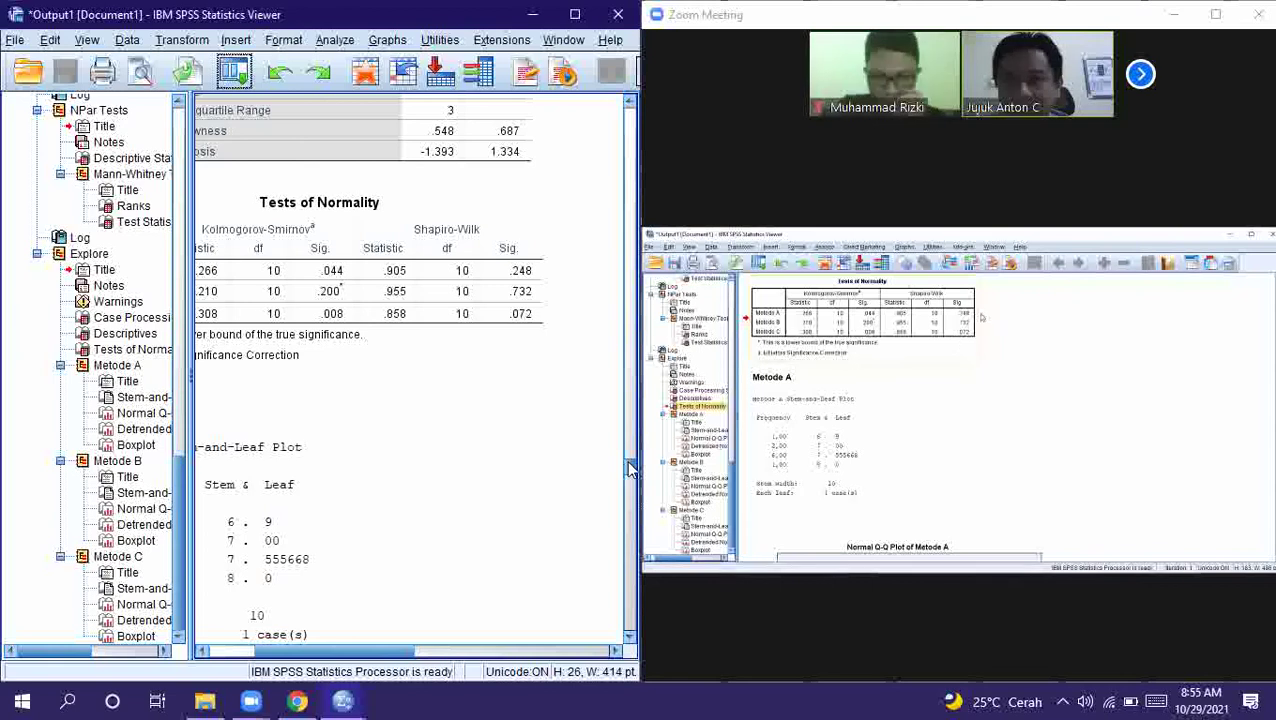
click(322, 38)
mouse_move(474, 152)
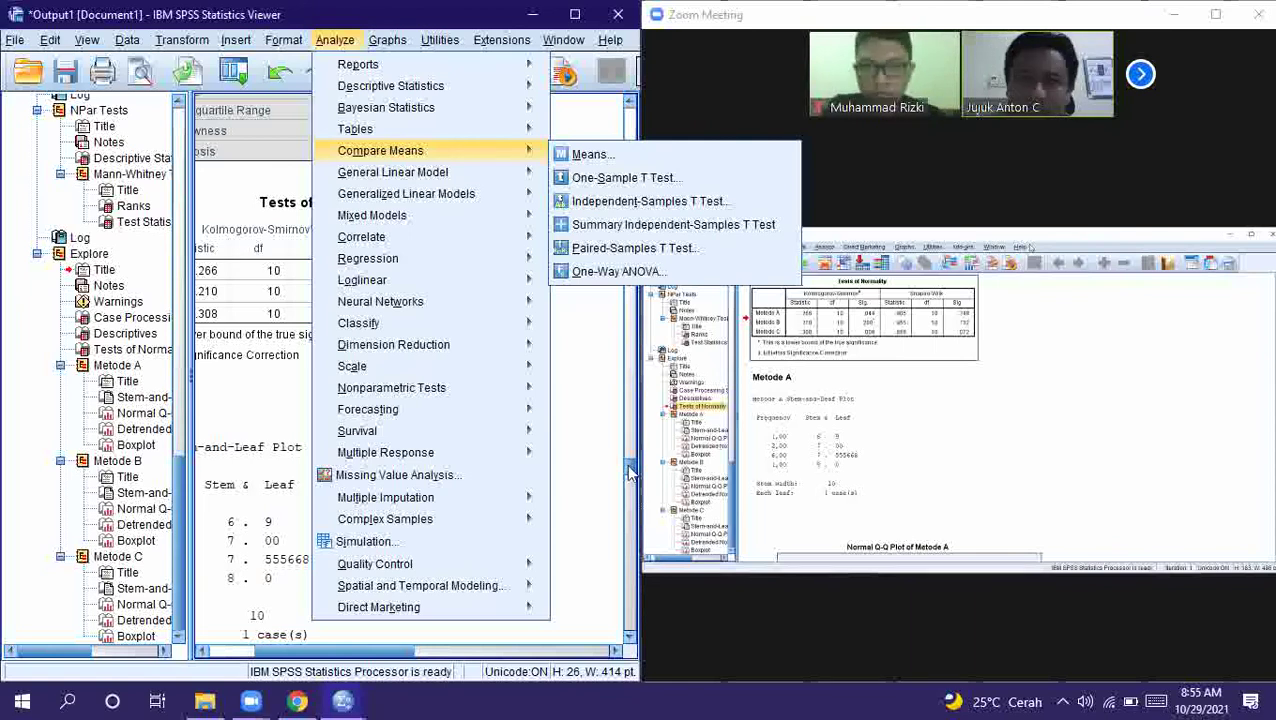
mouse_move(490, 396)
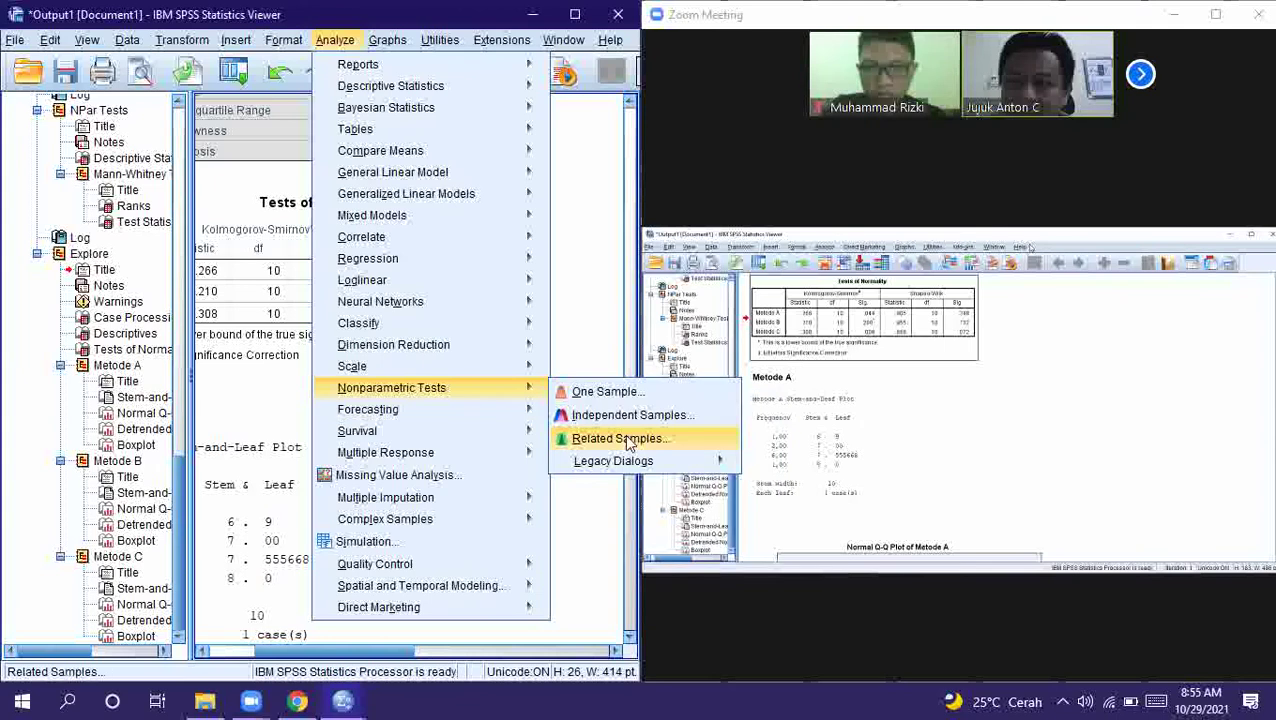
mouse_move(613, 460)
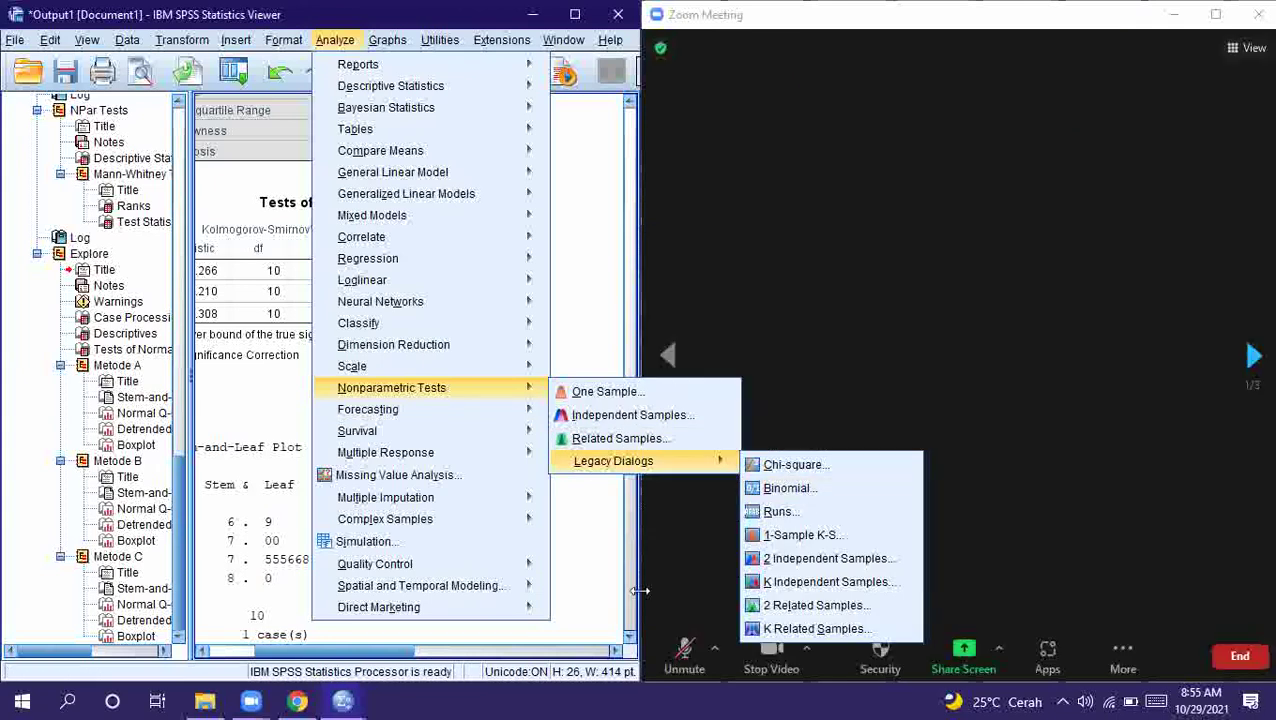
click(580, 545)
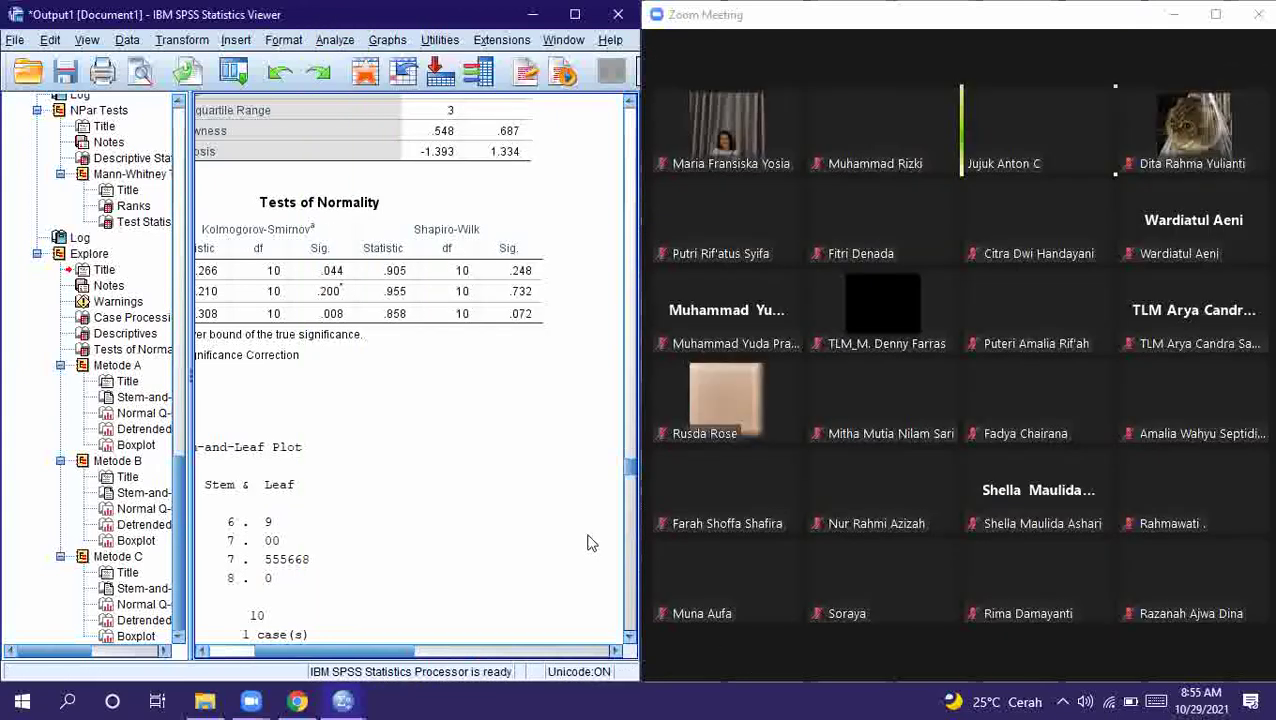
Return the full-screen Zoom meeting to a window beside the SPSS output
mouse_move(876, 605)
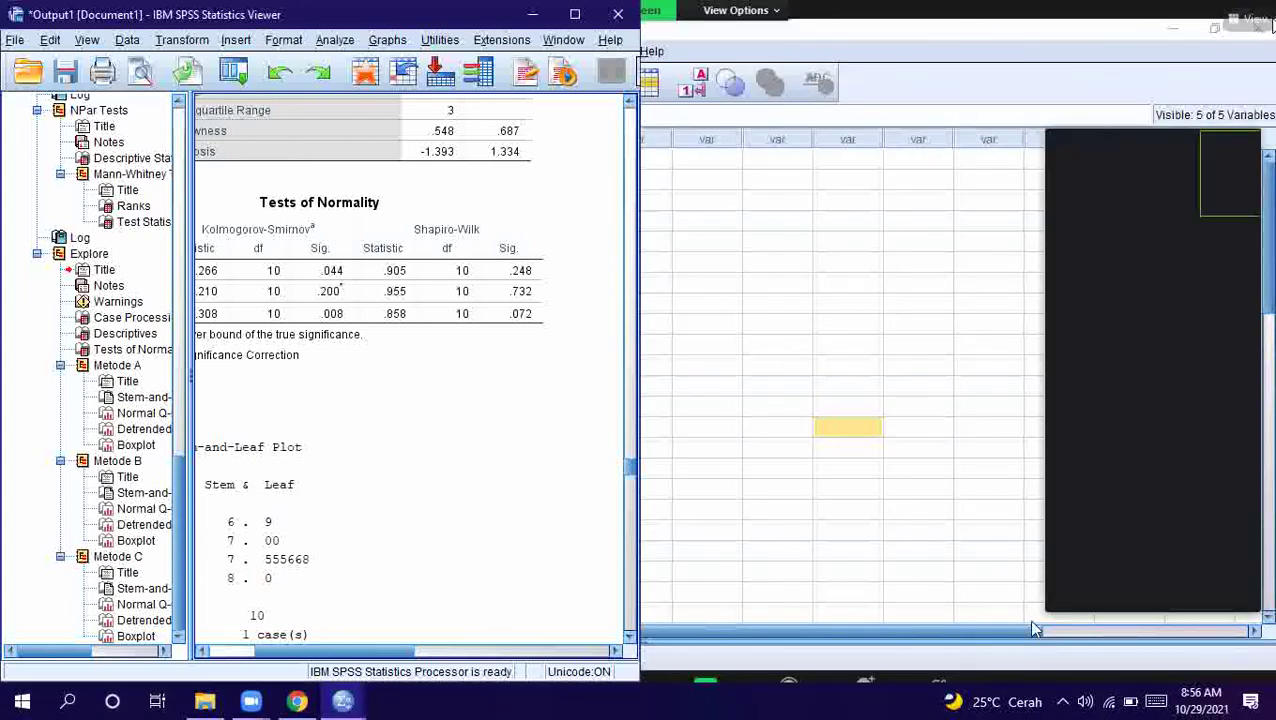
click(1250, 19)
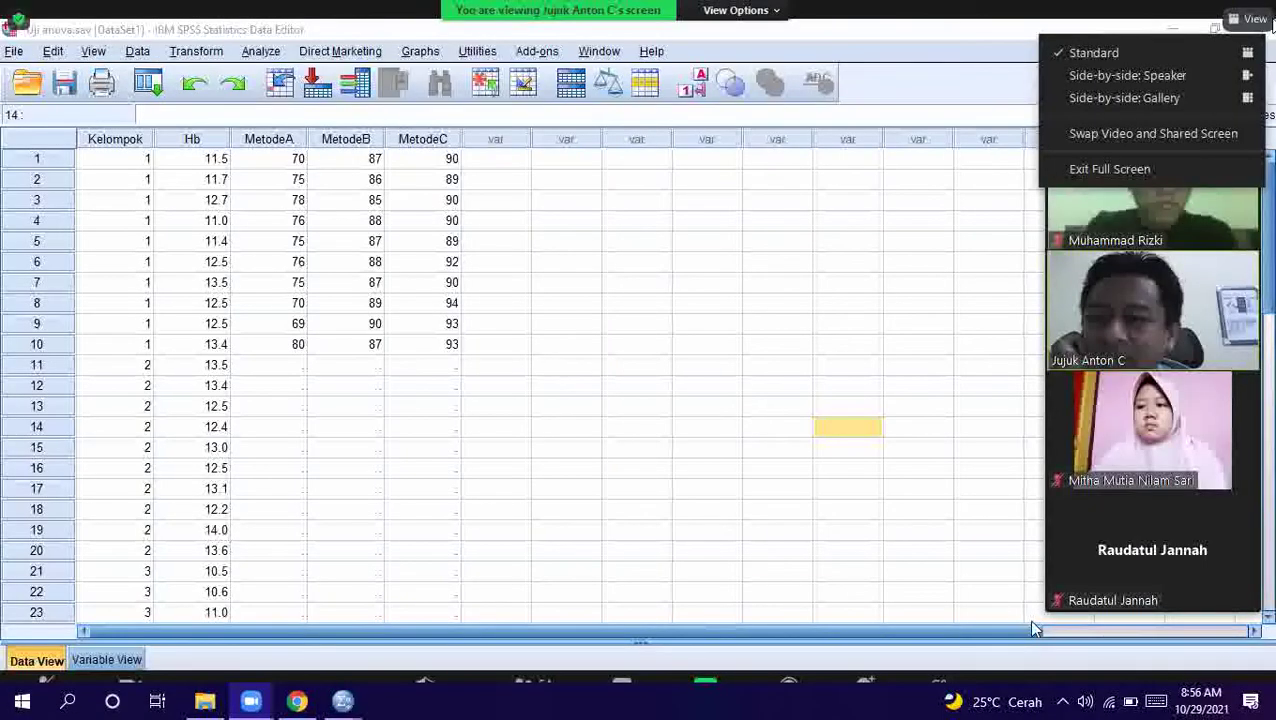
click(1098, 170)
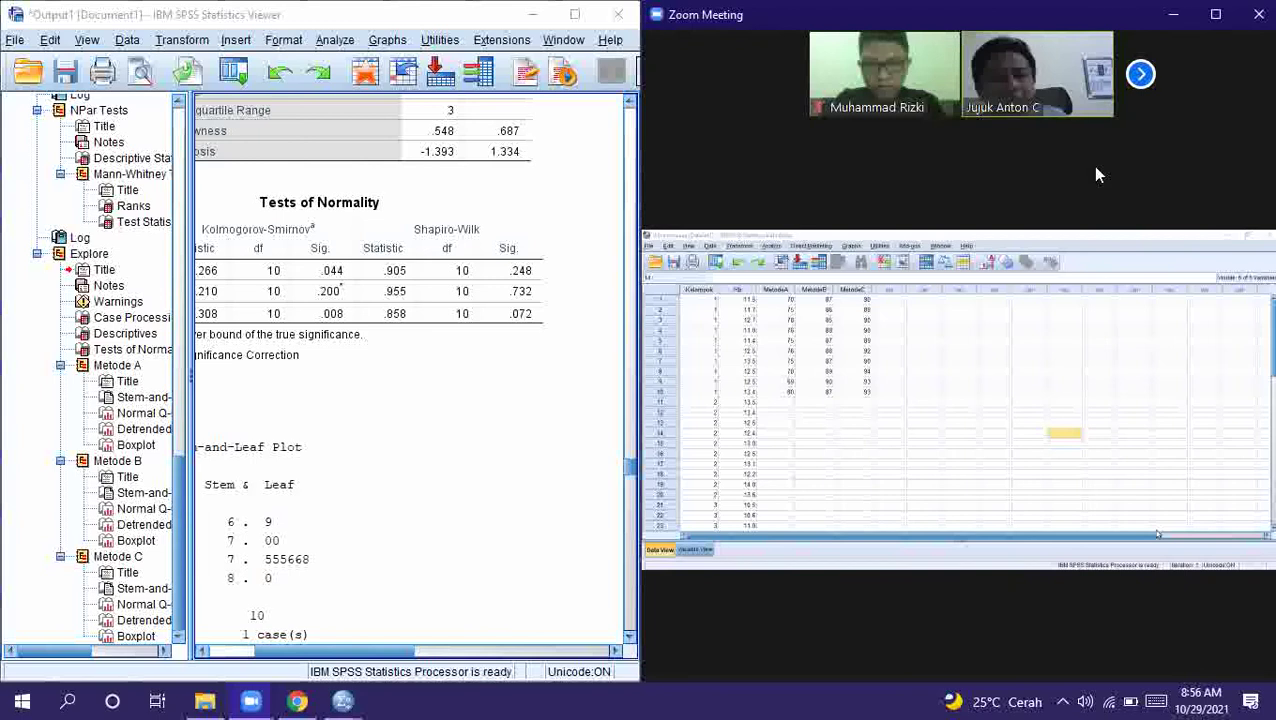
click(535, 333)
click(581, 443)
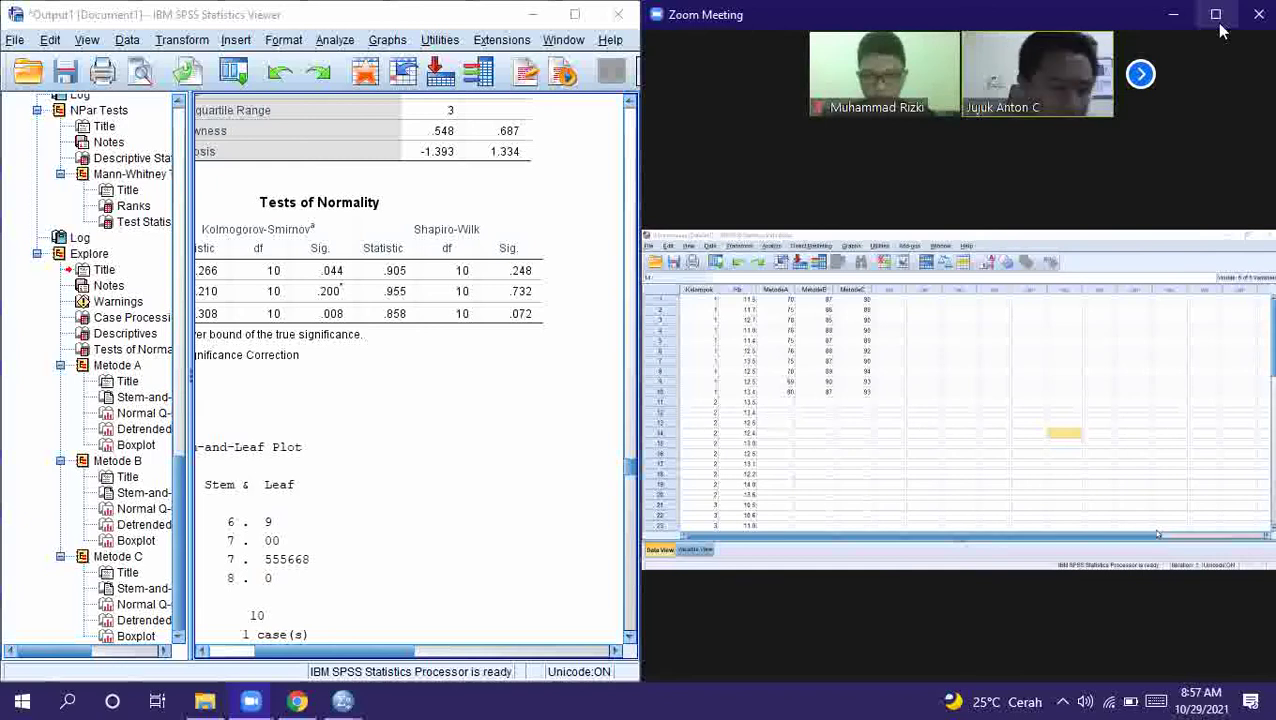
Start a General Linear Model repeated-measures analysis and add a within-subject factor named factor1 with 3 levels
mouse_move(1081, 70)
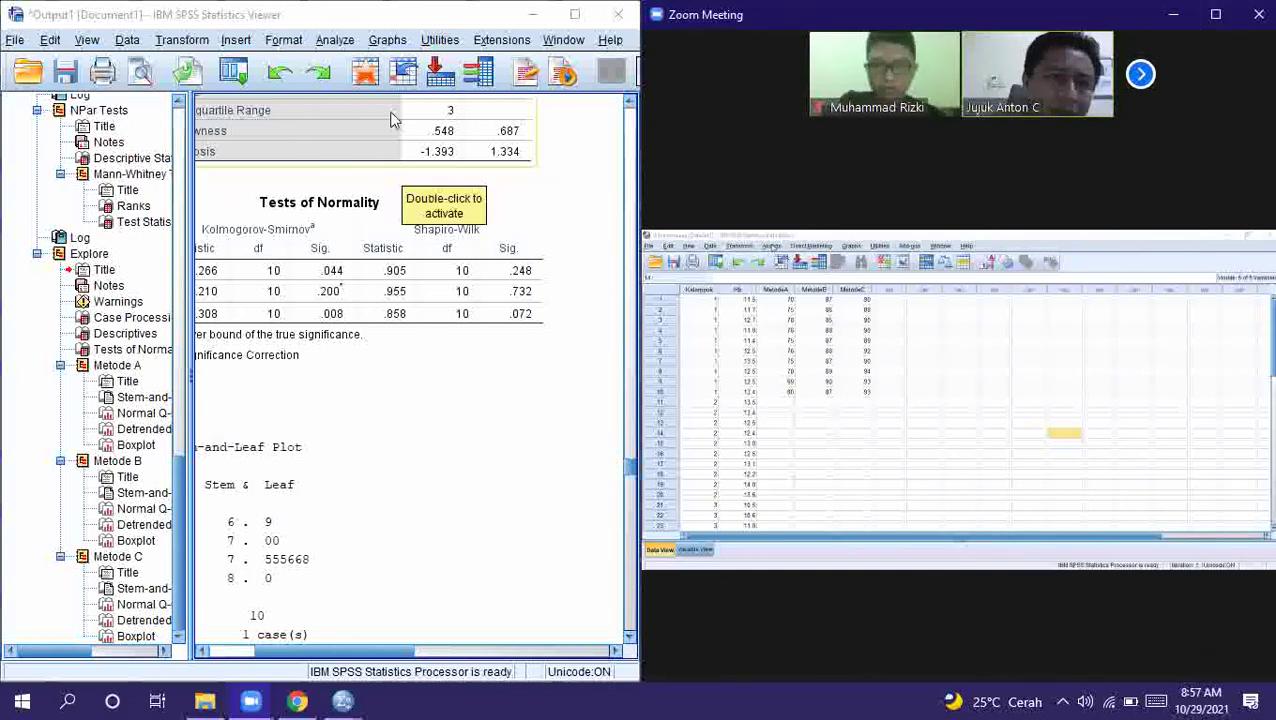
click(325, 40)
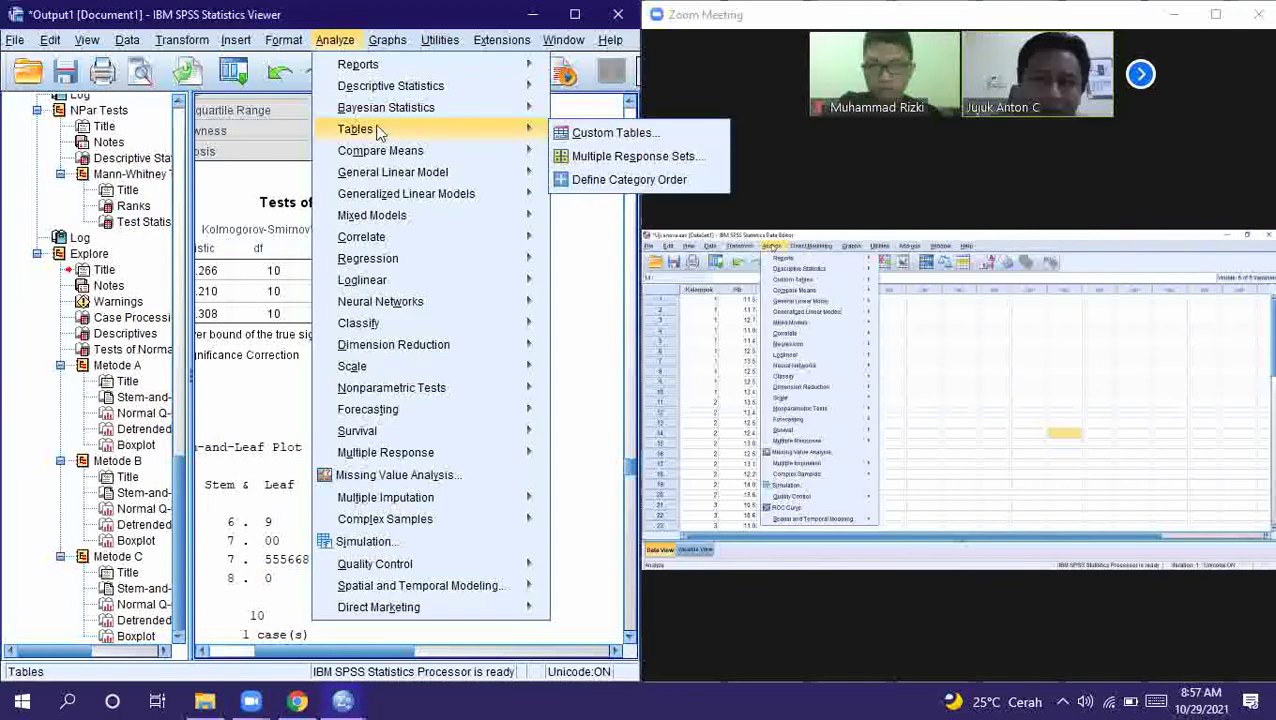
mouse_move(465, 152)
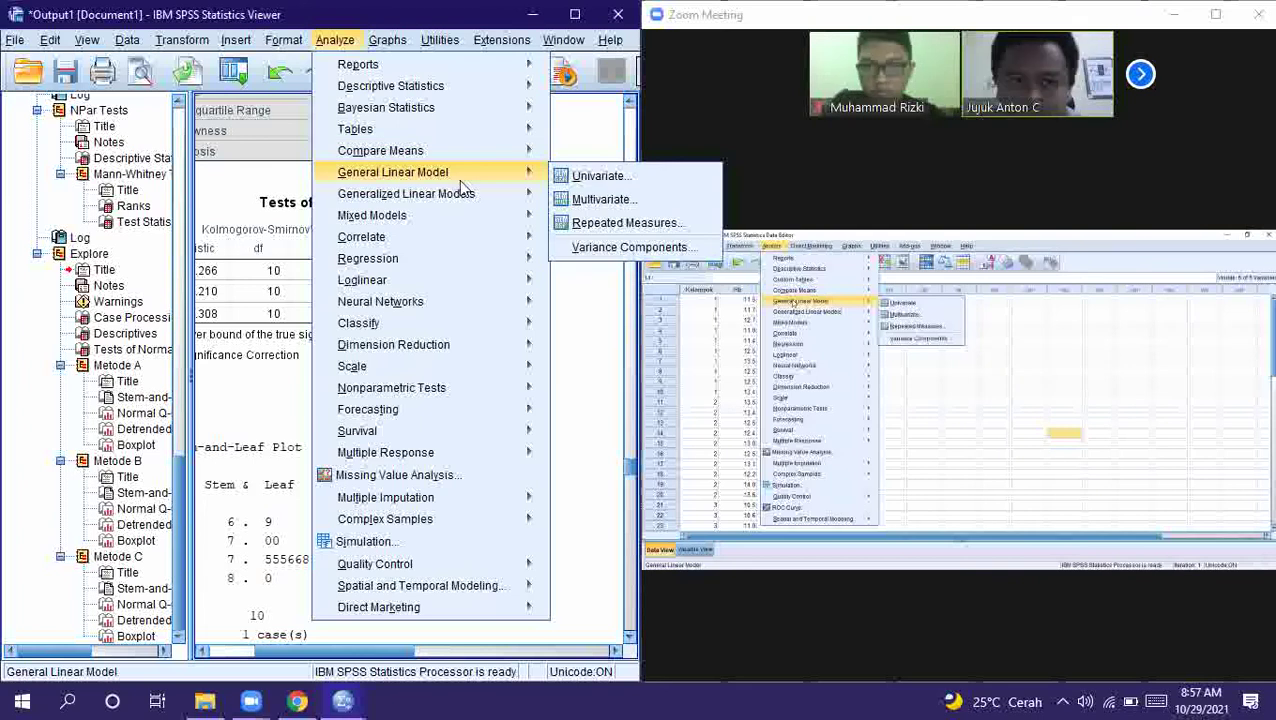
click(619, 233)
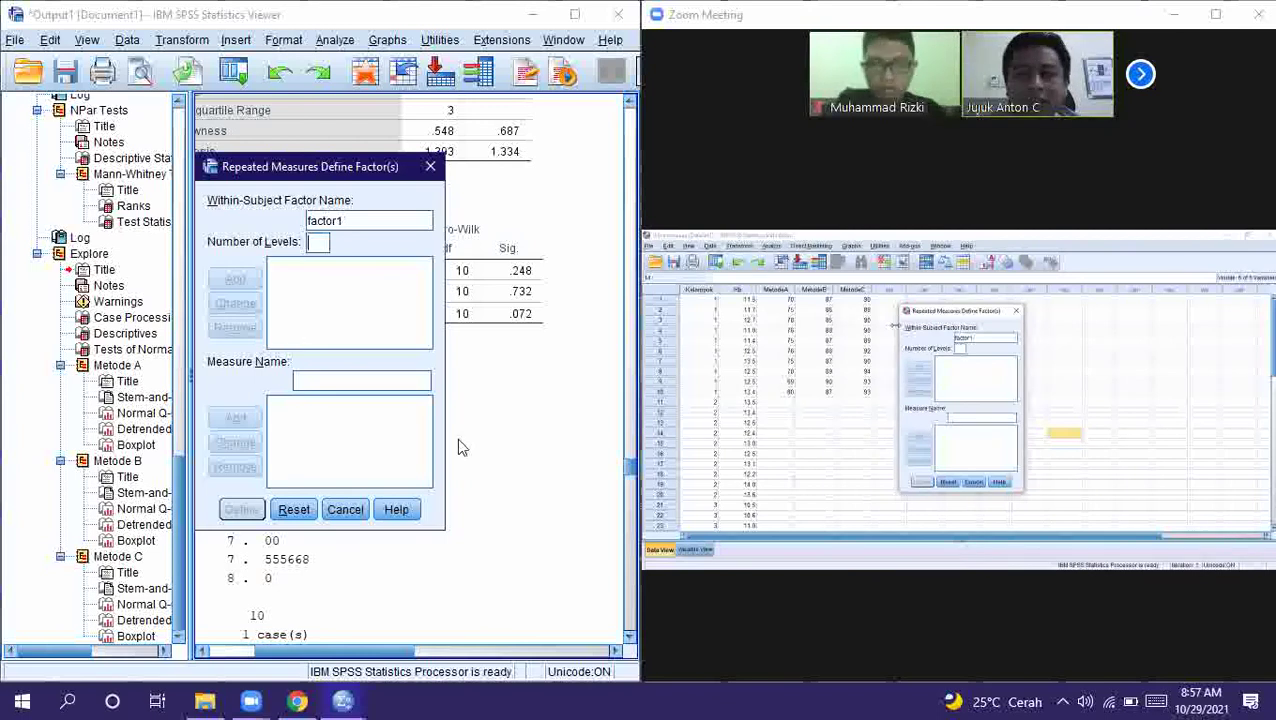
text(3)
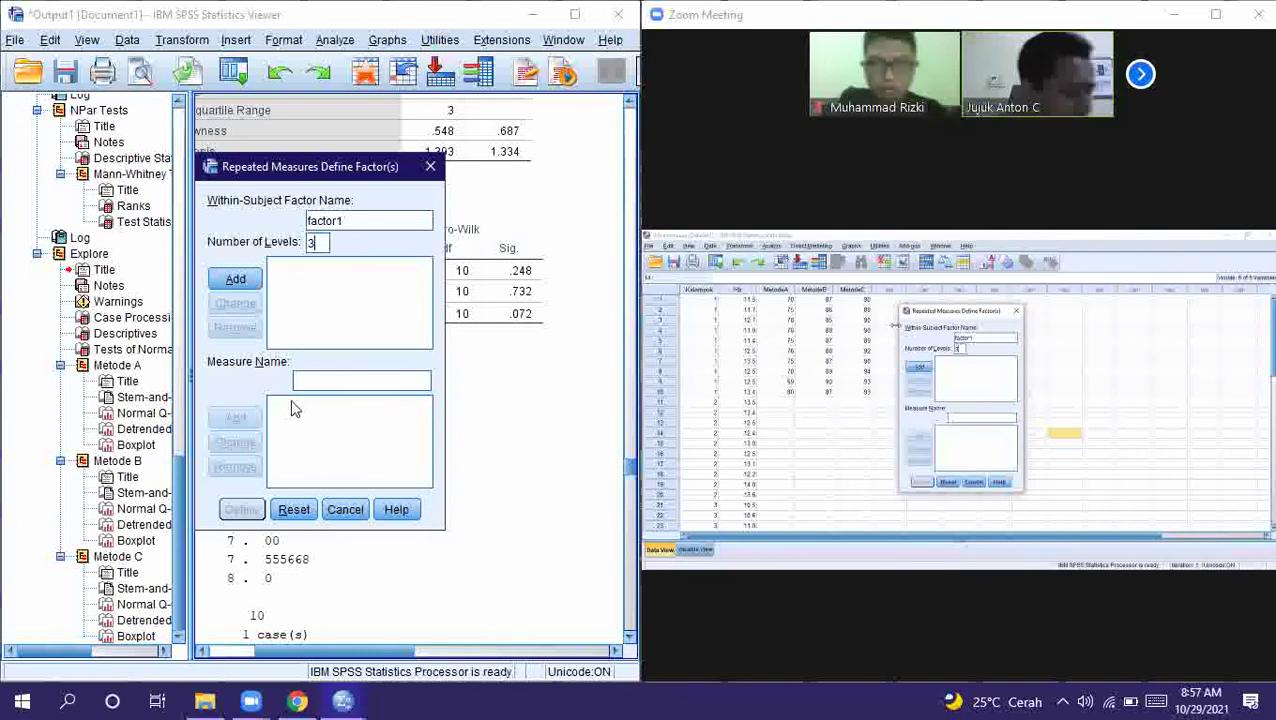
click(236, 280)
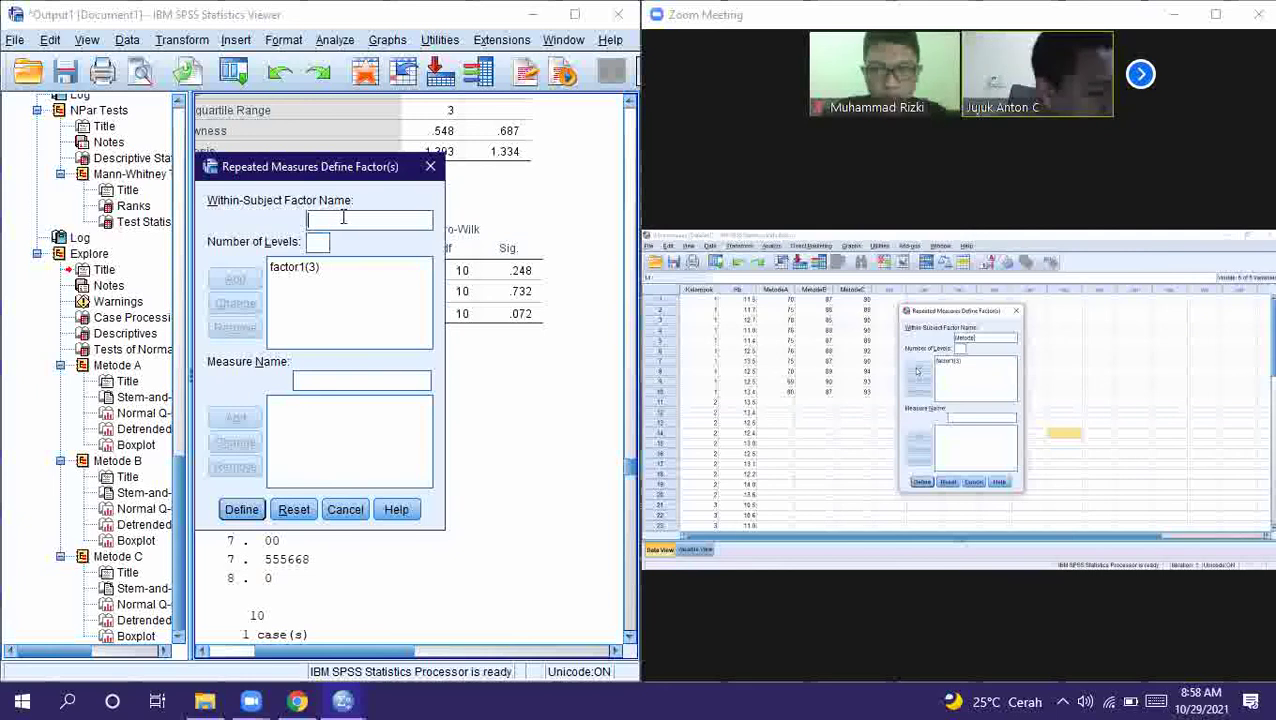
Enter Metode as the within-subject factor name and Kolesterol as the measure name
click(343, 217)
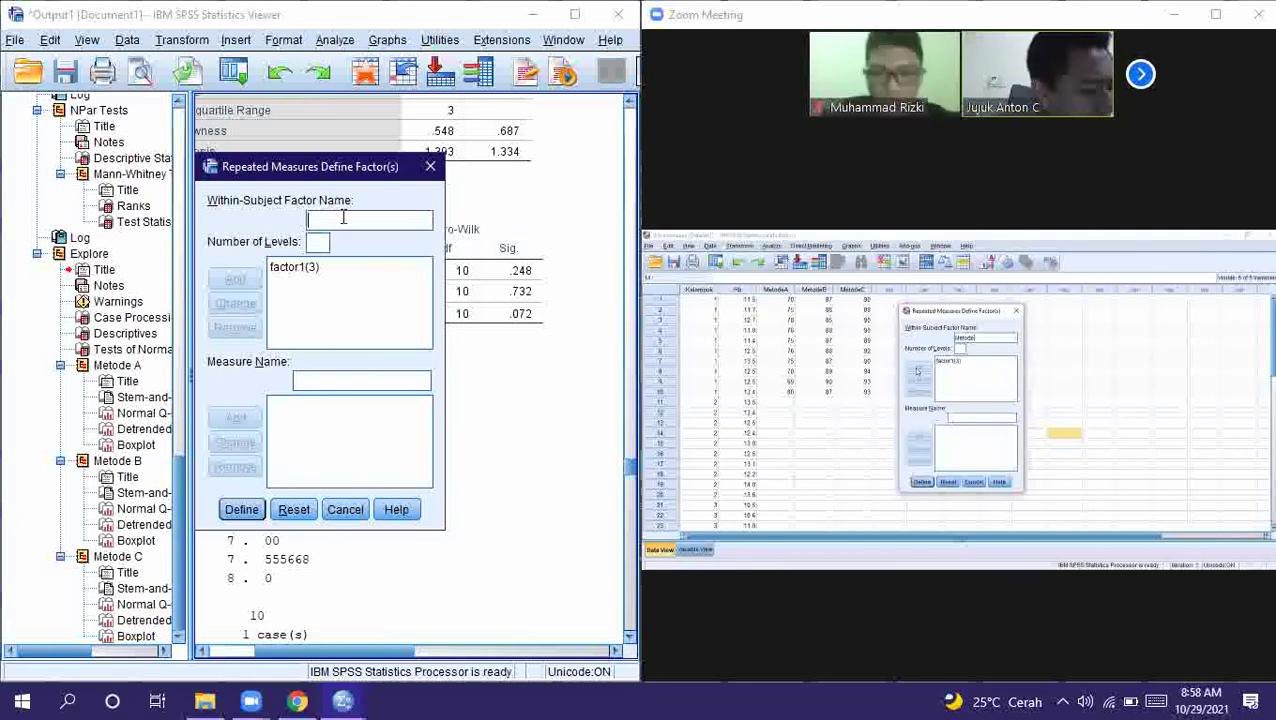
text(Metode)
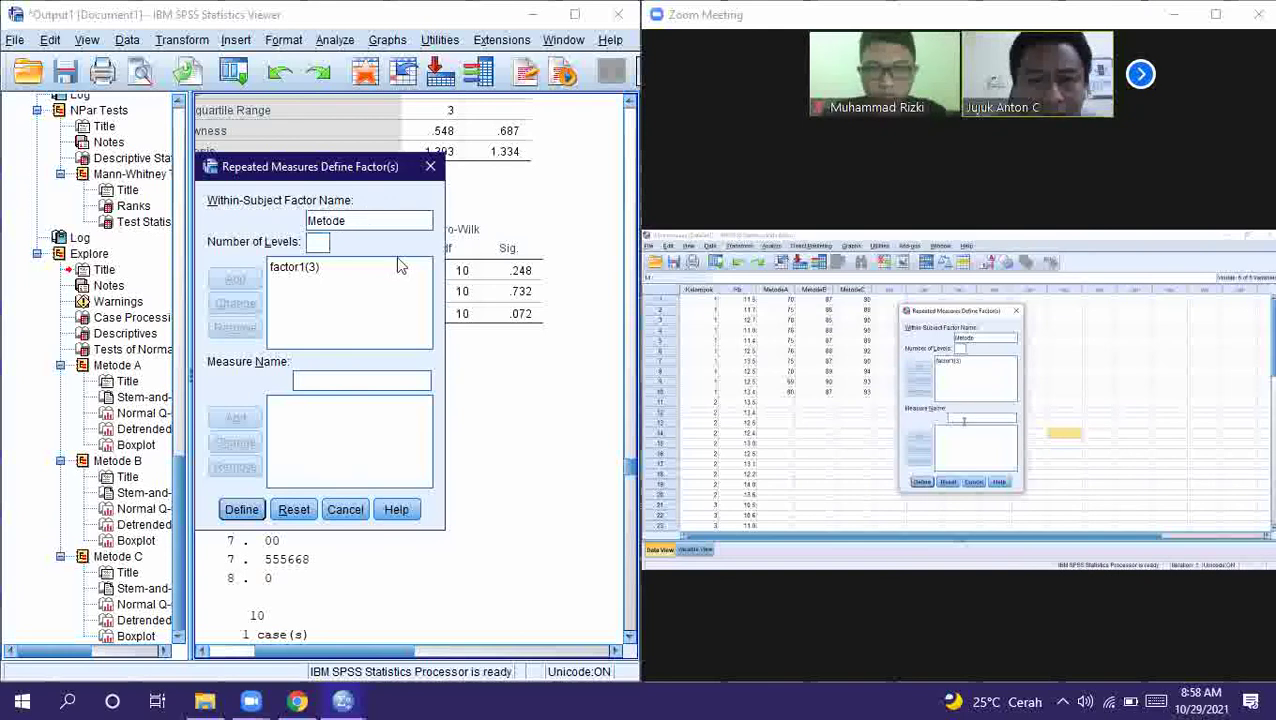
click(323, 382)
text(K)
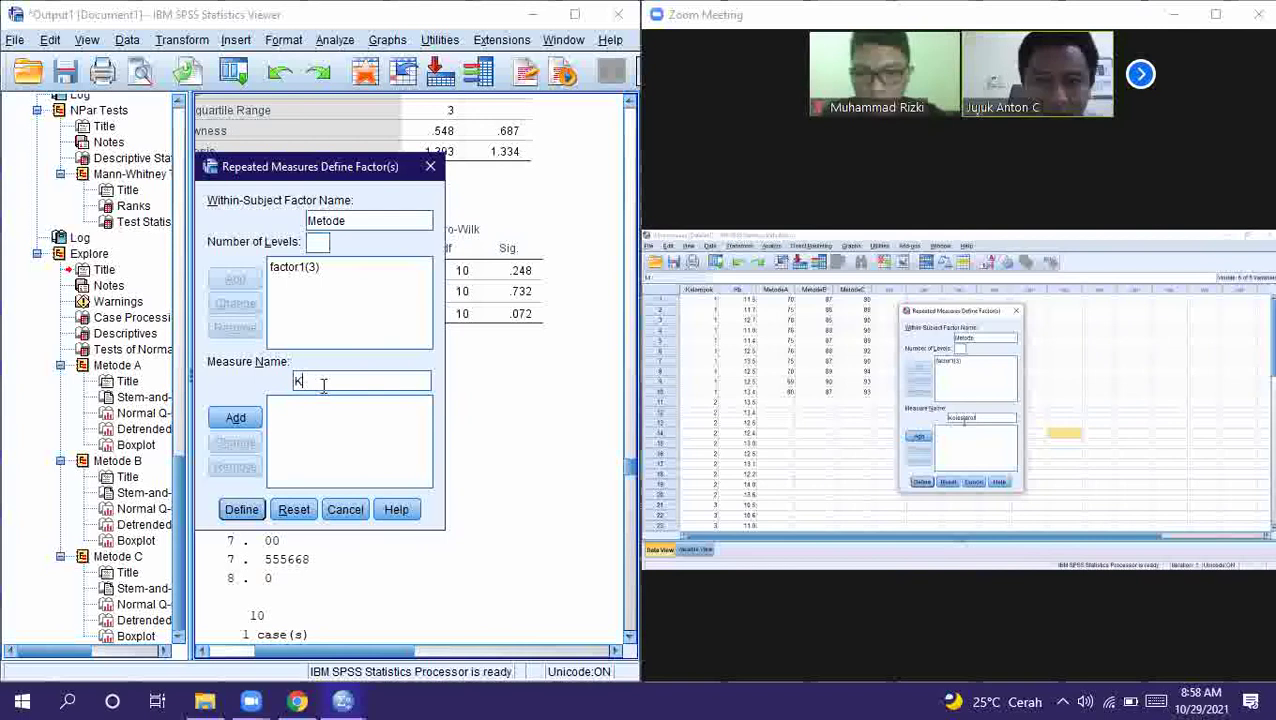
text(olesterol)
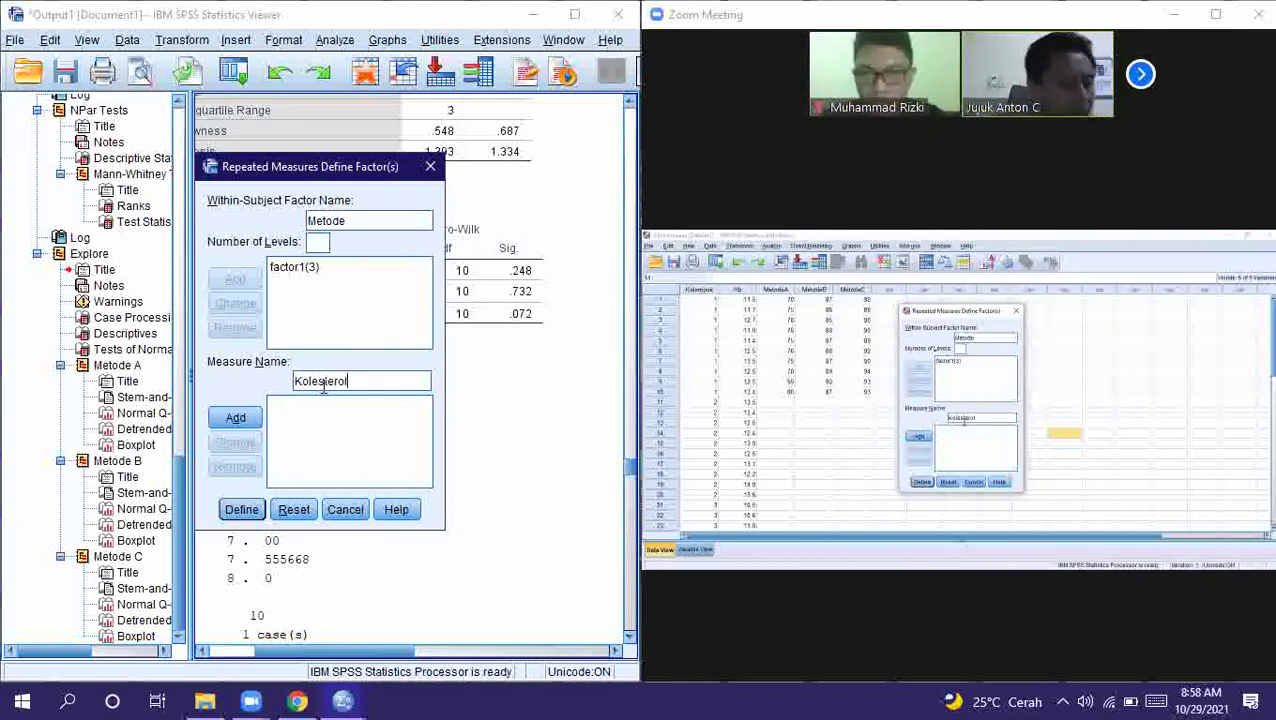
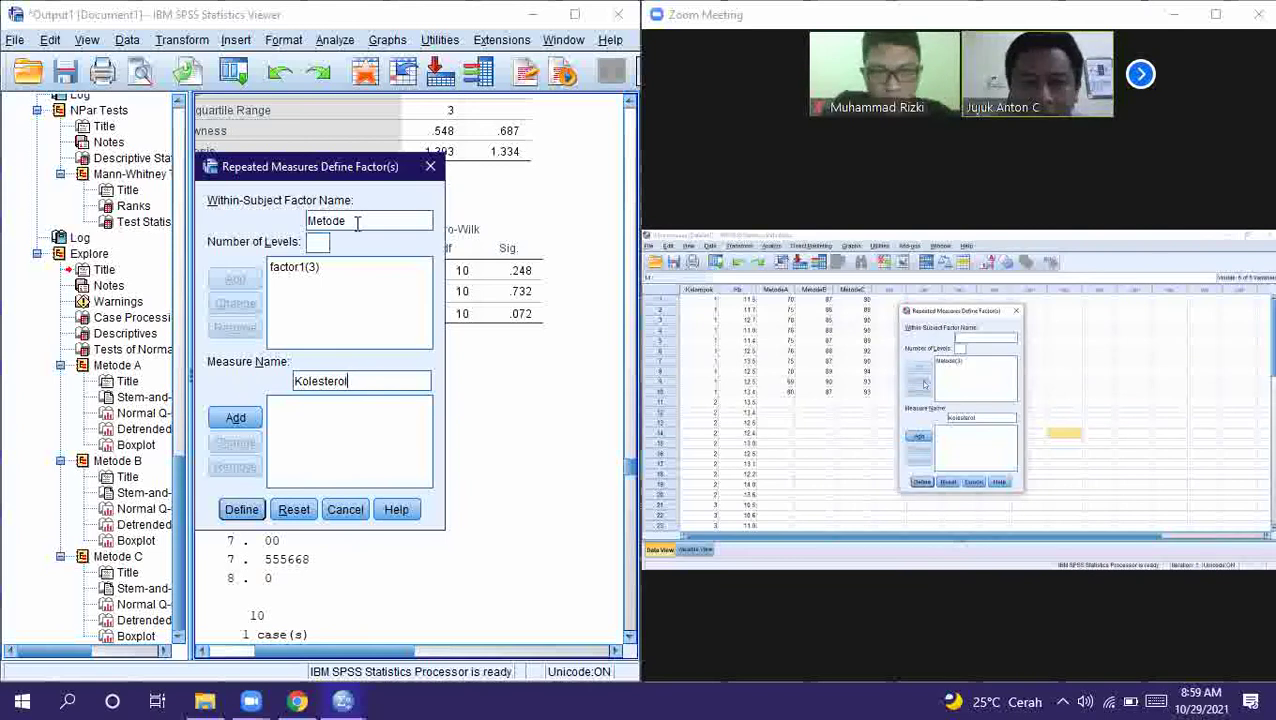
Replace factor1 in the factor list with a within-subject factor named Metode with 3 levels
drag(357, 223, 288, 223)
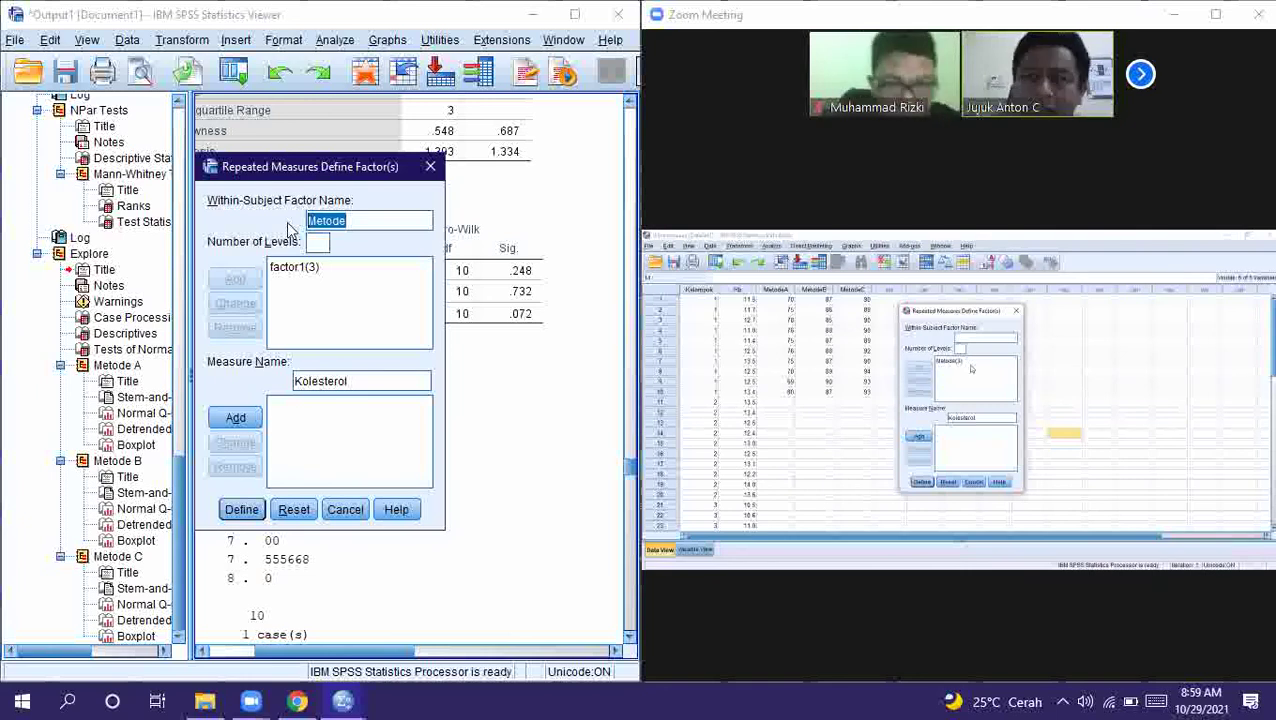
click(296, 269)
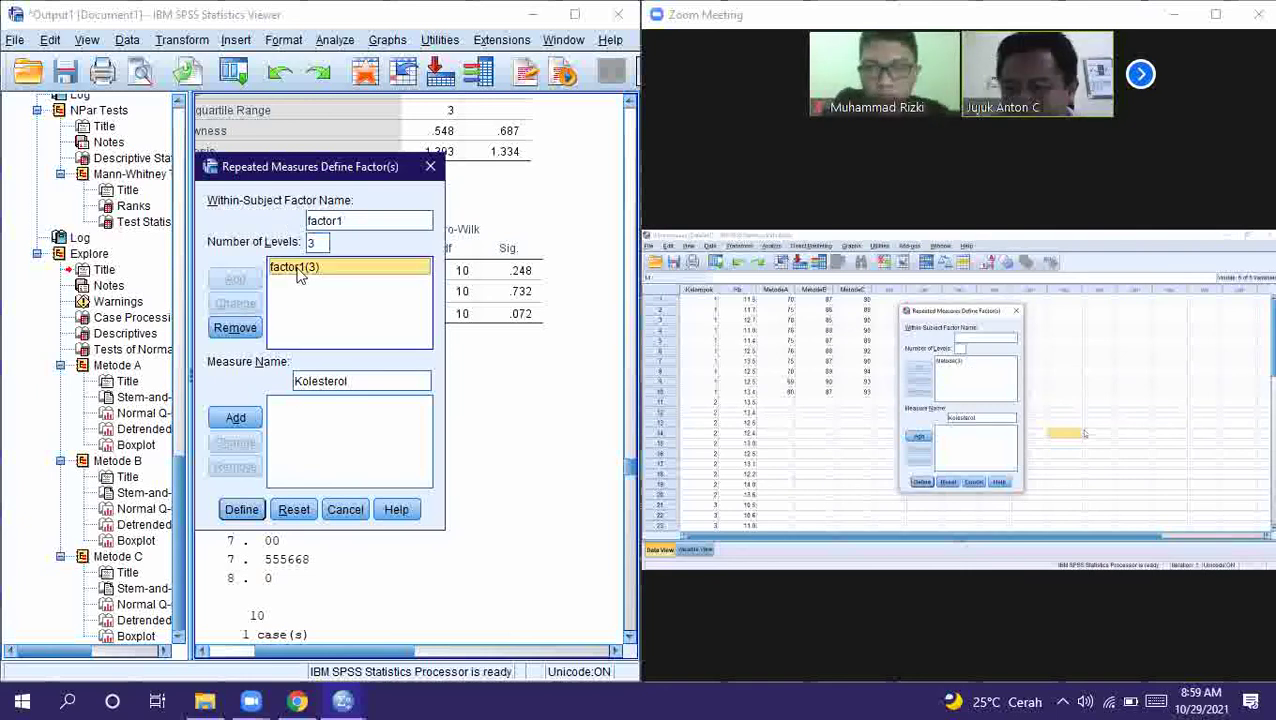
drag(346, 221, 268, 232)
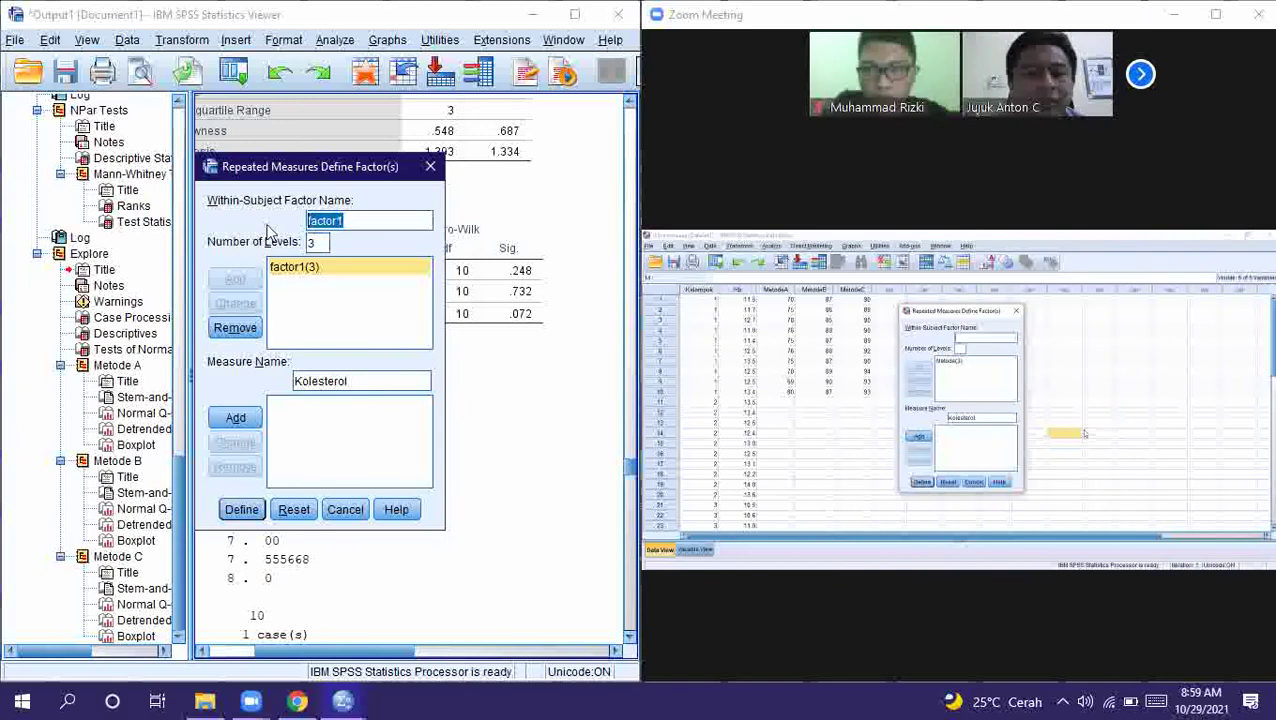
text(Met)
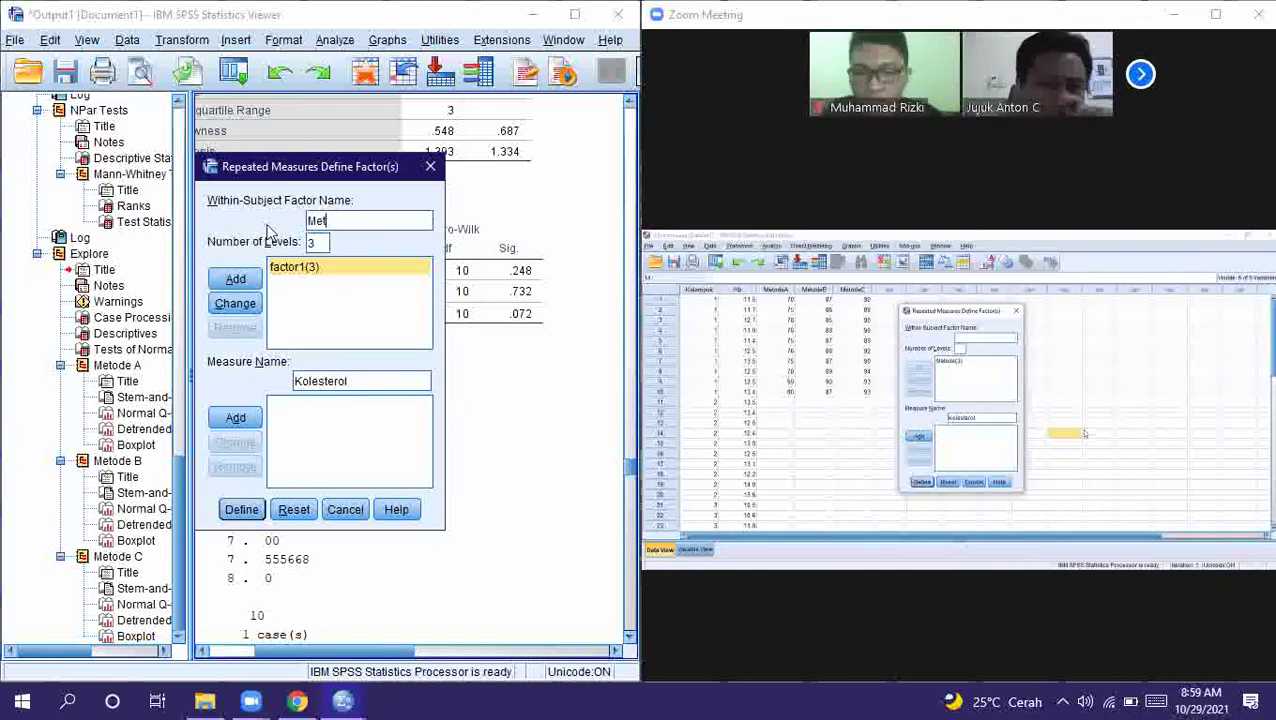
text(ode)
click(232, 280)
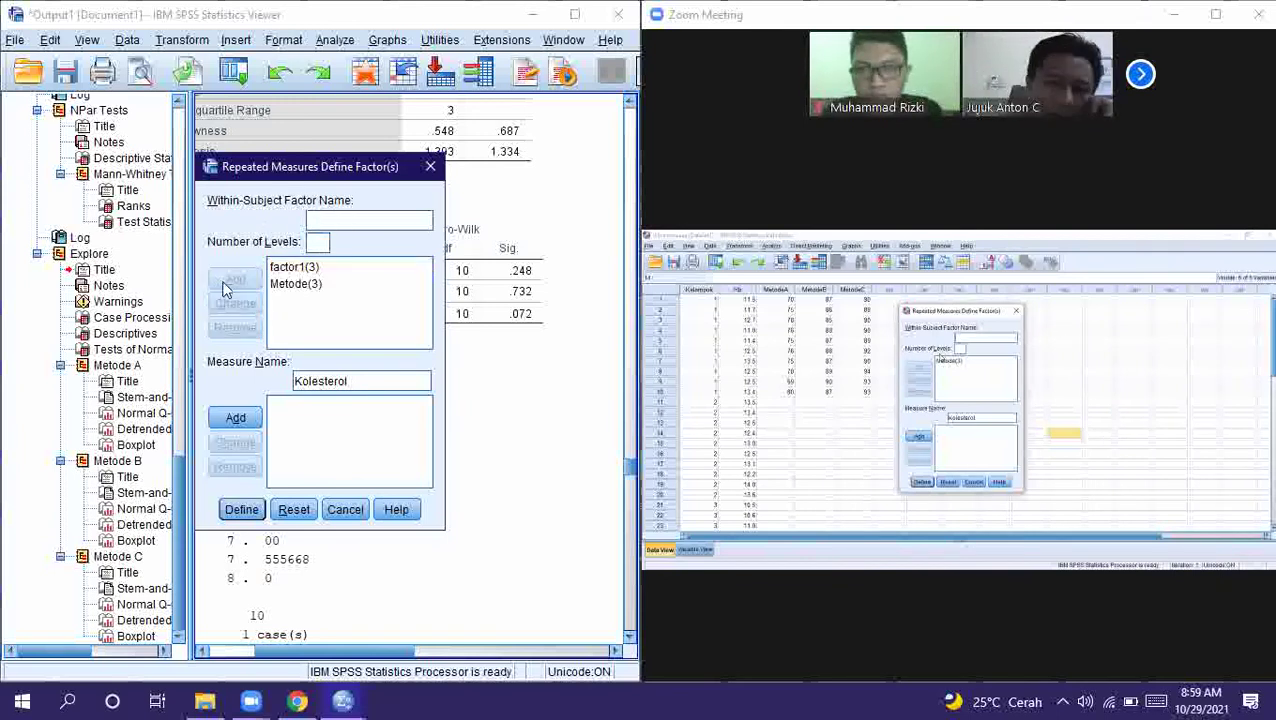
click(294, 267)
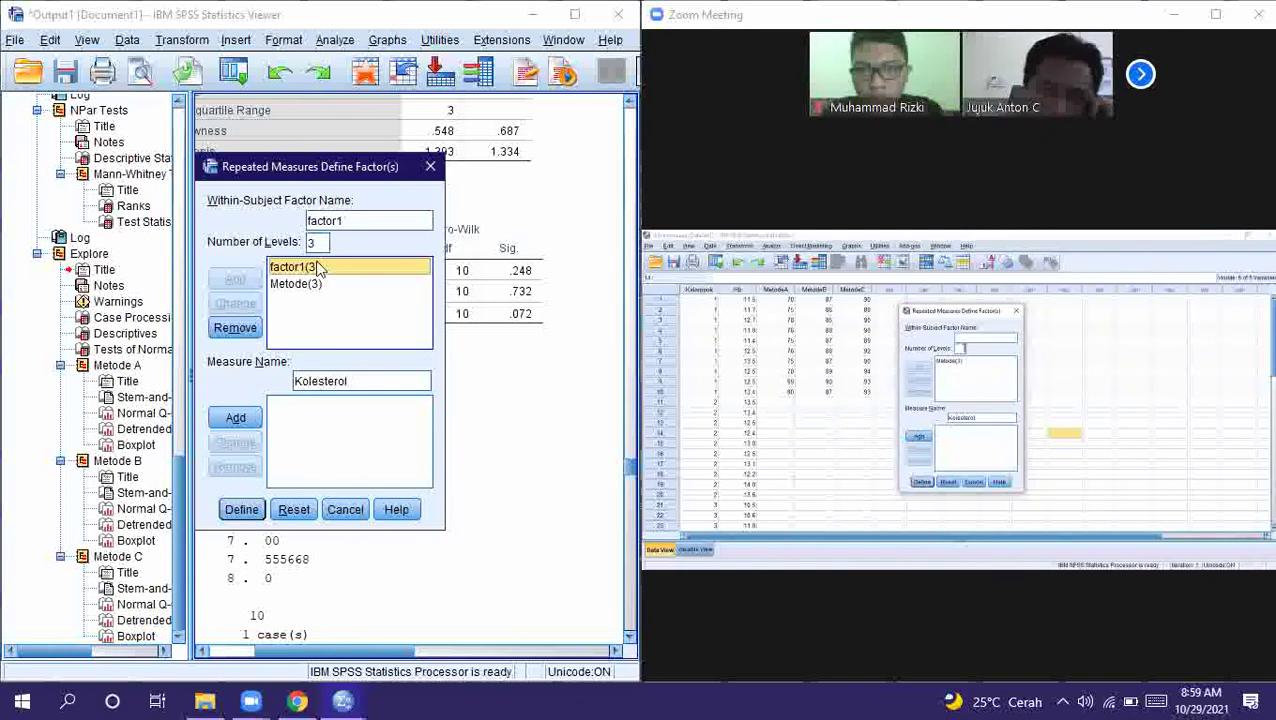
click(233, 330)
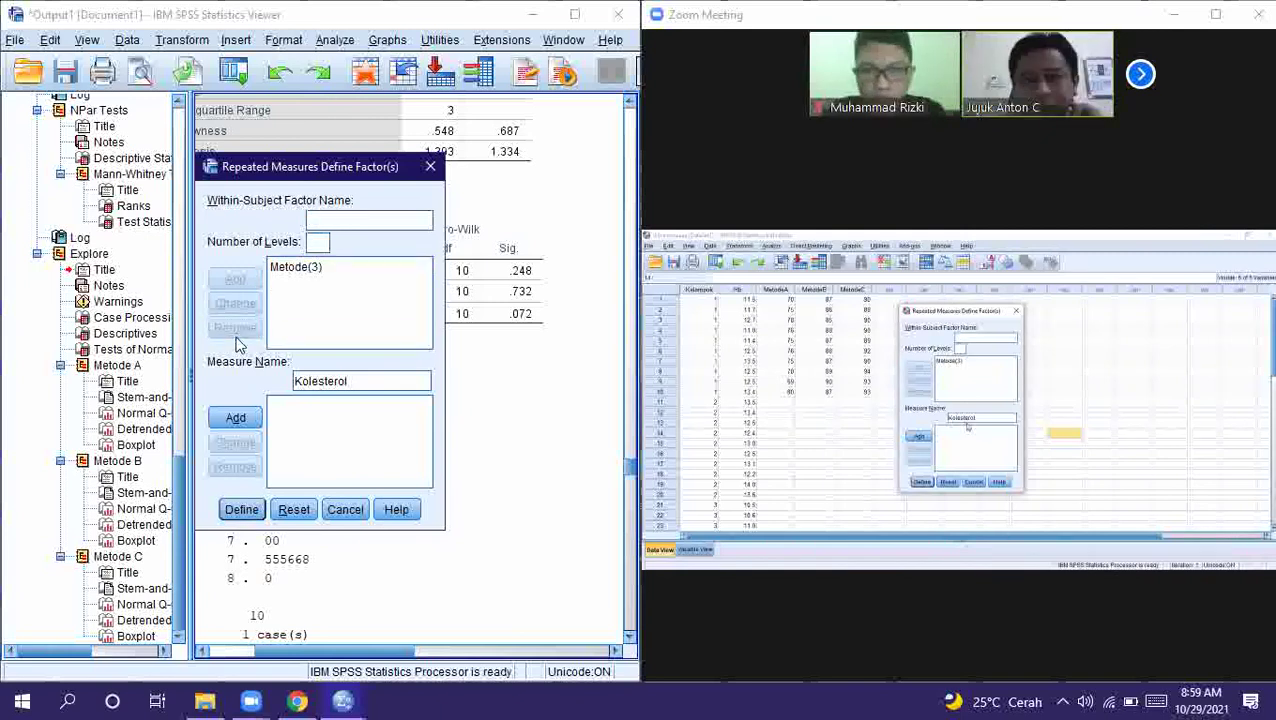
Add the Kolesterol measure and assign Metode A, B and C as the within-subjects variables for levels 1 to 3
click(233, 418)
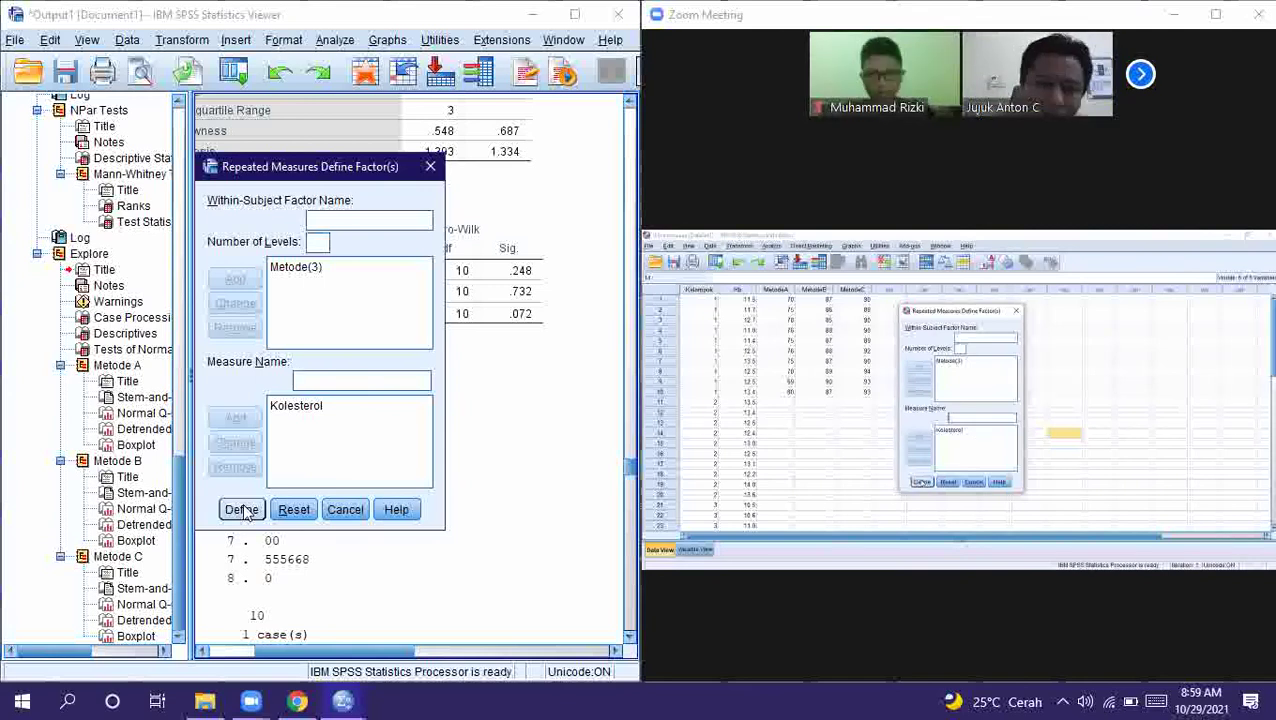
click(242, 510)
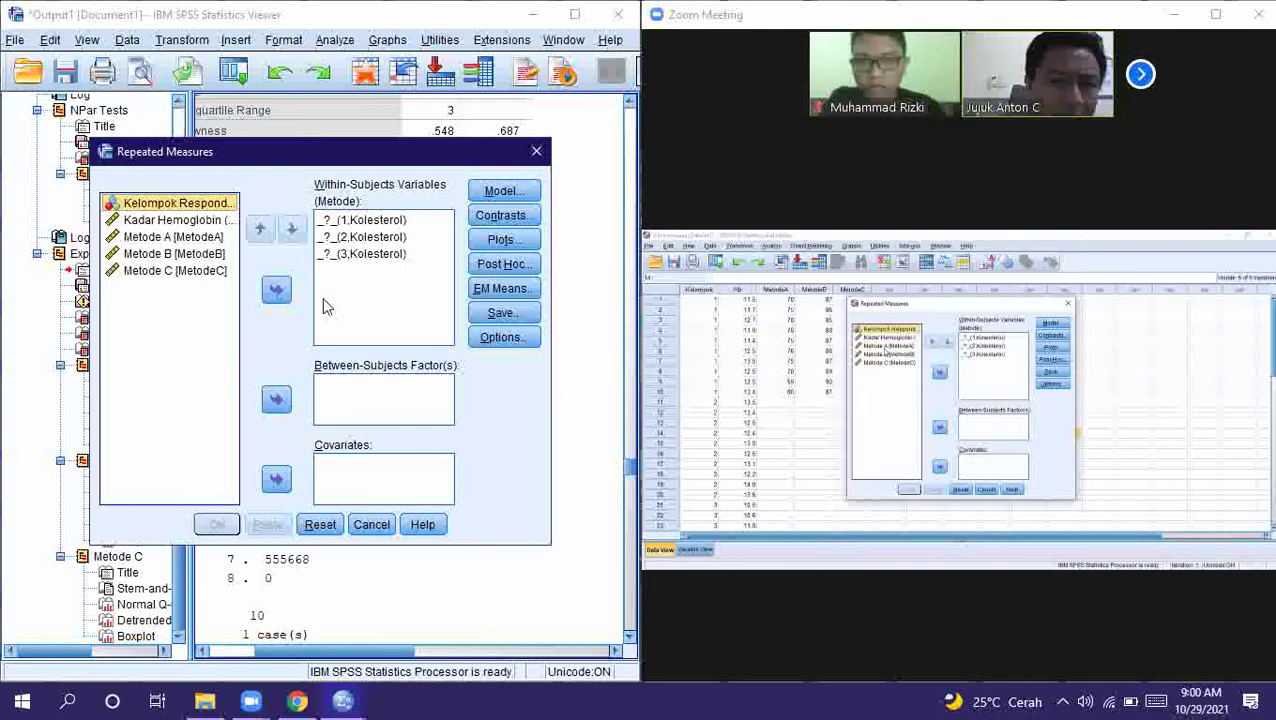
click(185, 240)
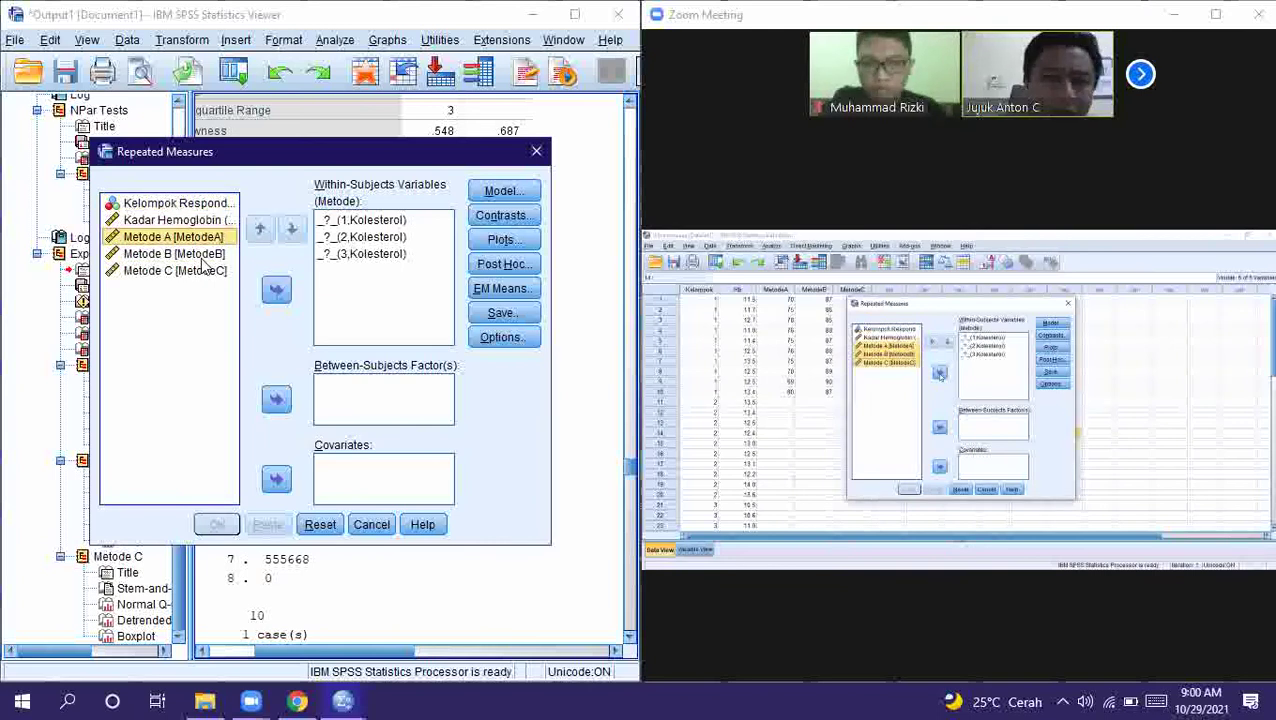
shift+click(195, 254)
shift+click(195, 271)
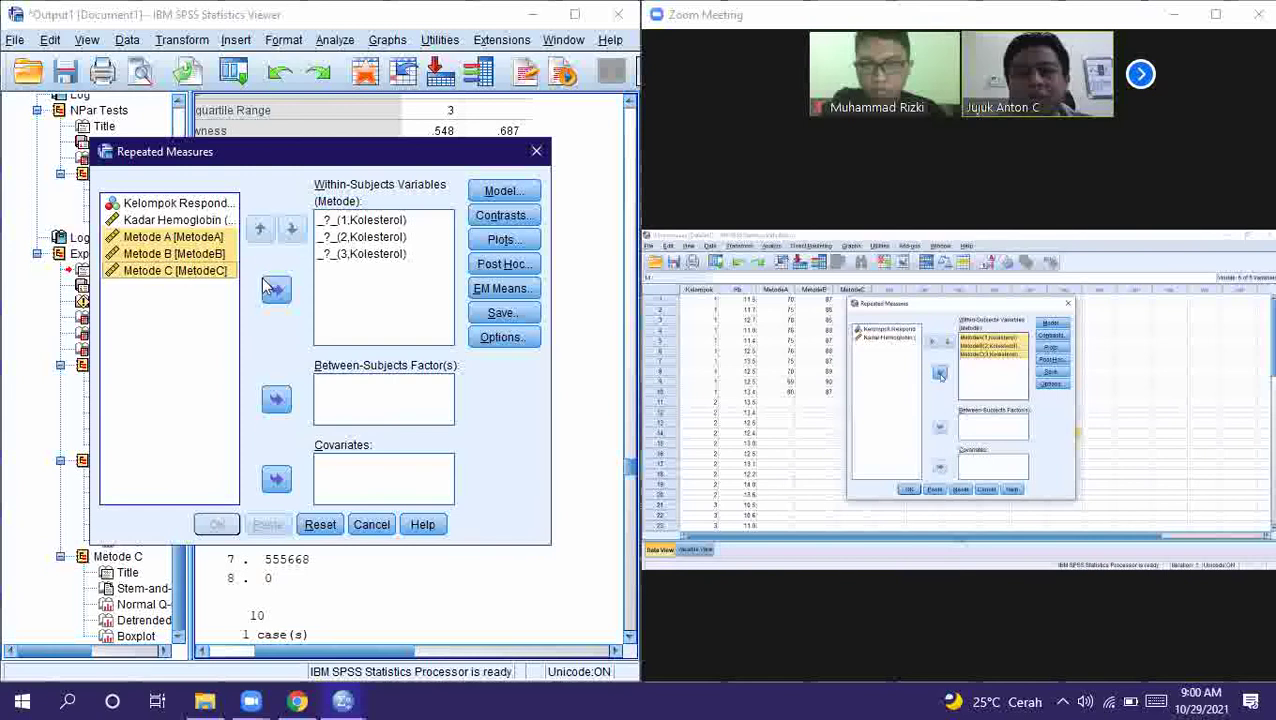
click(274, 289)
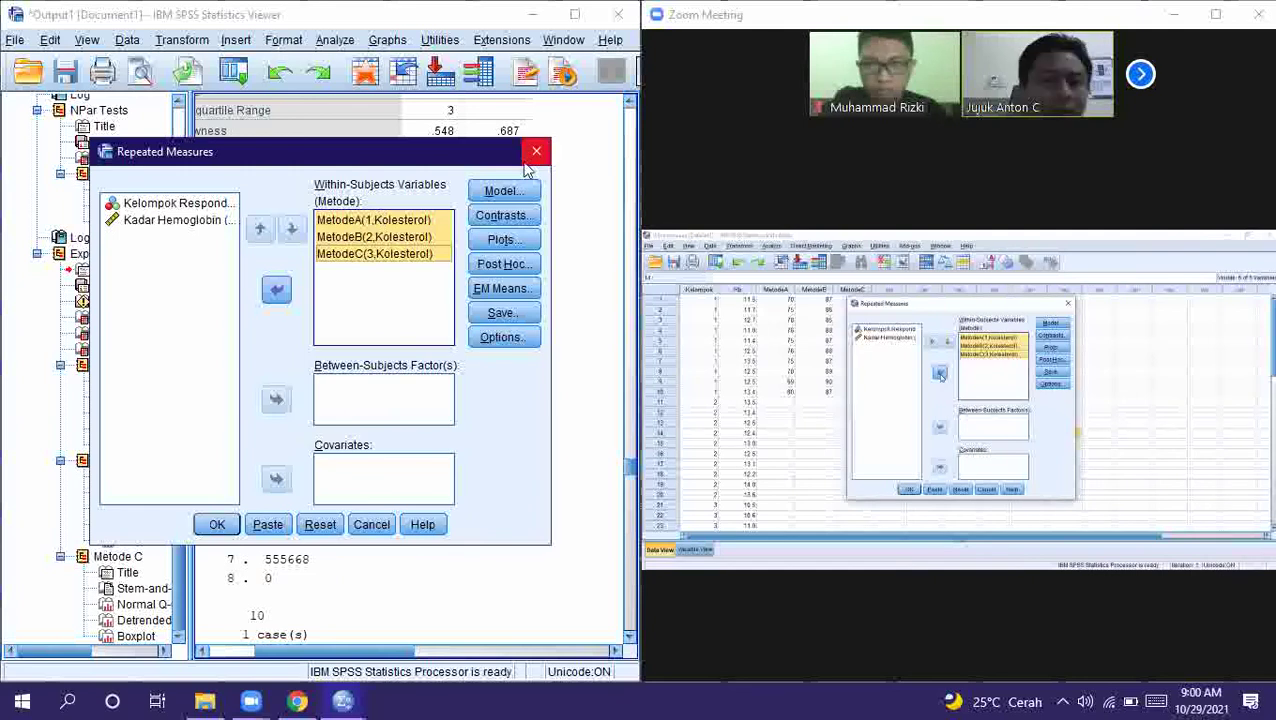
Add a profile plot with Metode on the horizontal axis to the repeated-measures analysis
click(505, 195)
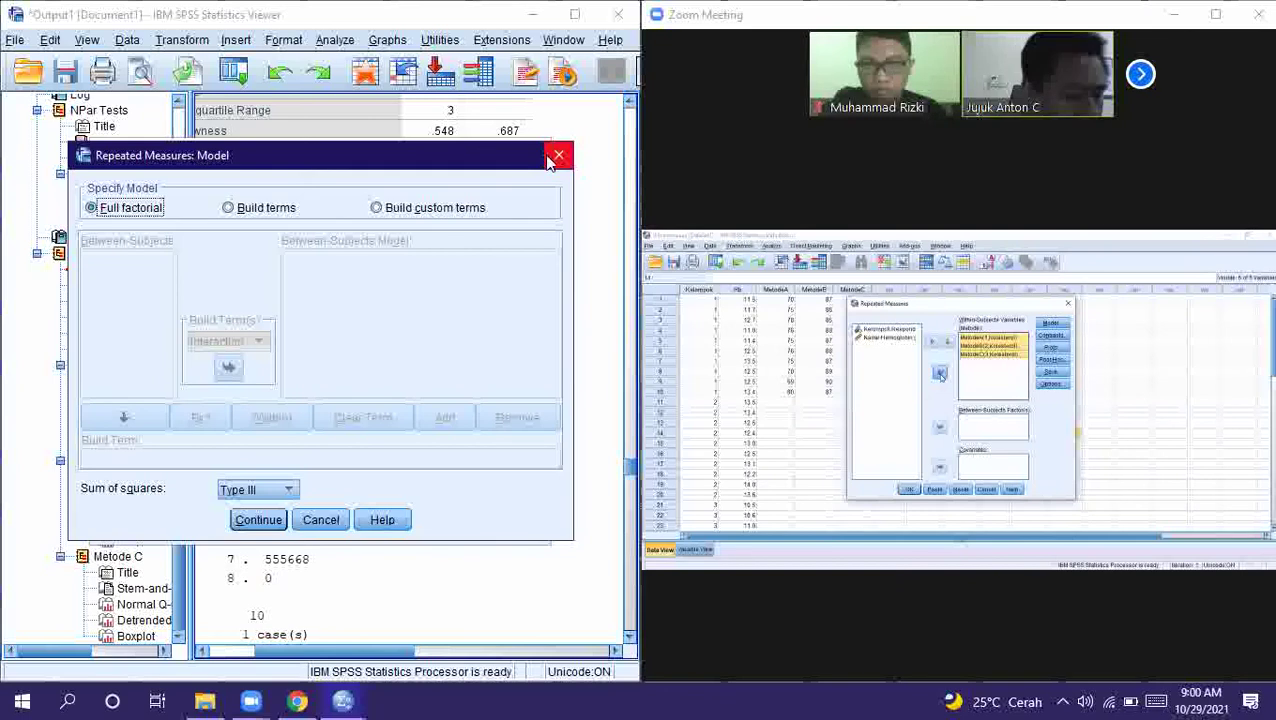
click(558, 156)
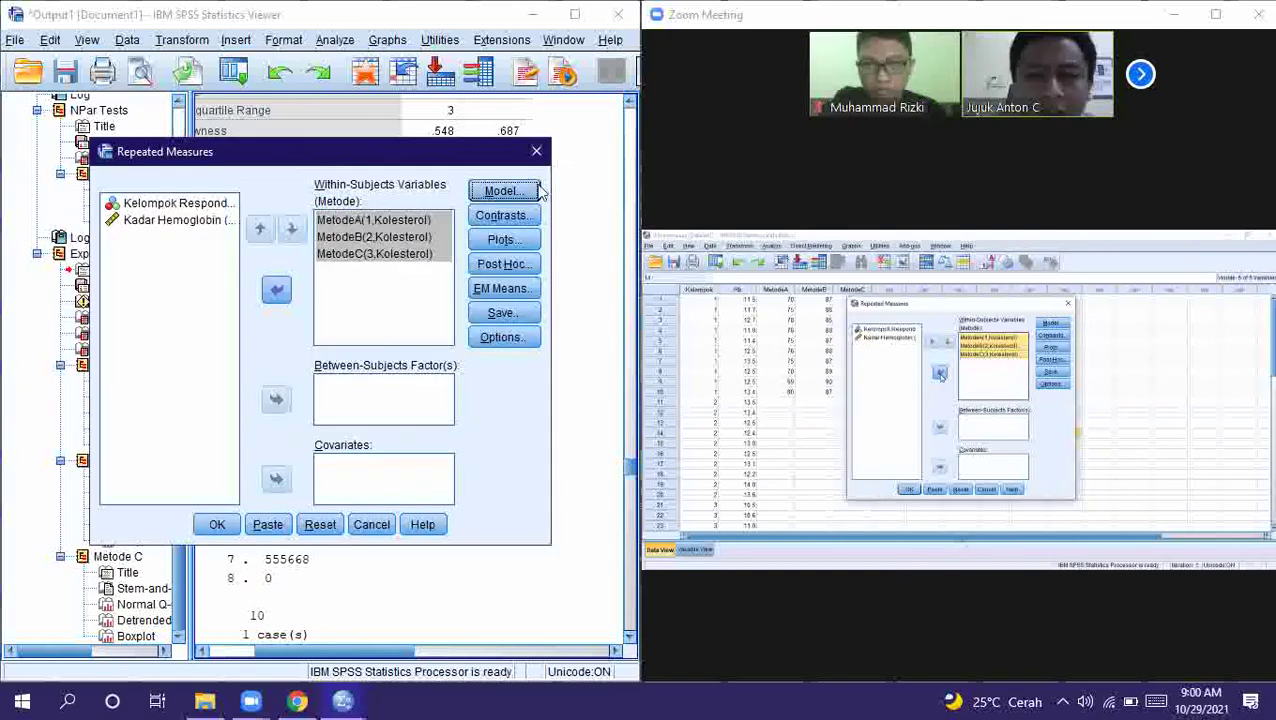
click(495, 245)
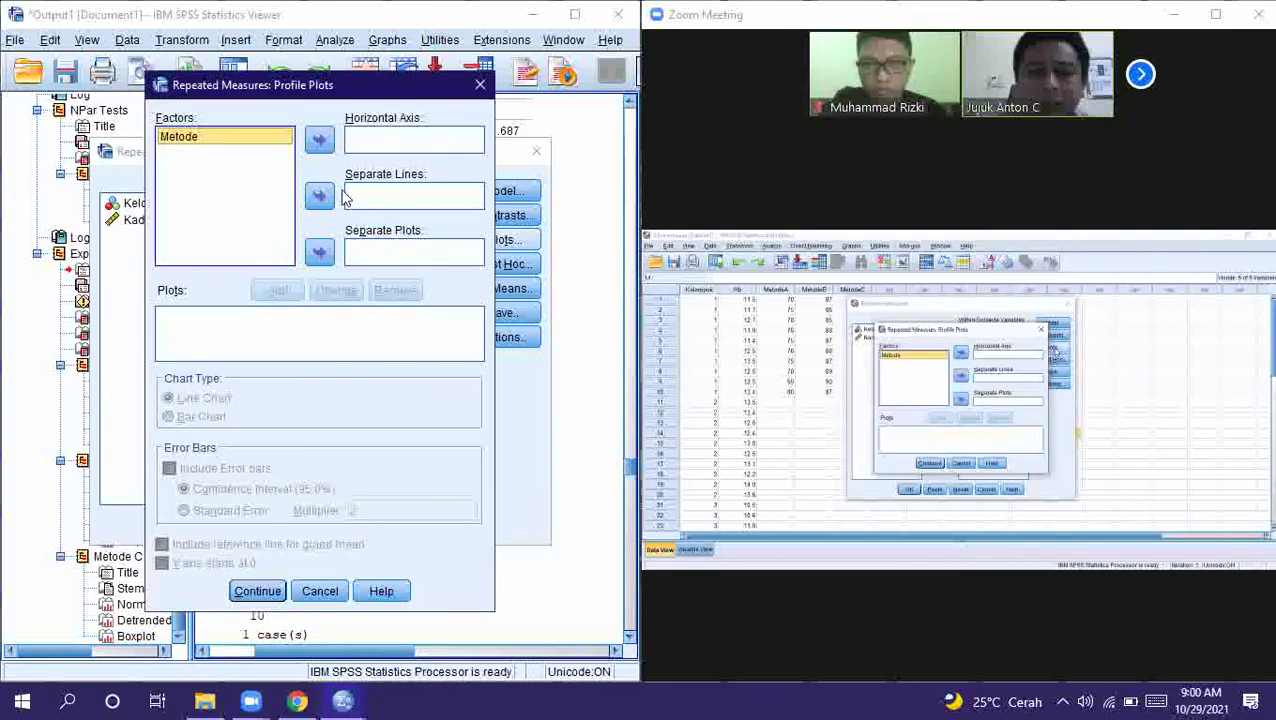
click(320, 142)
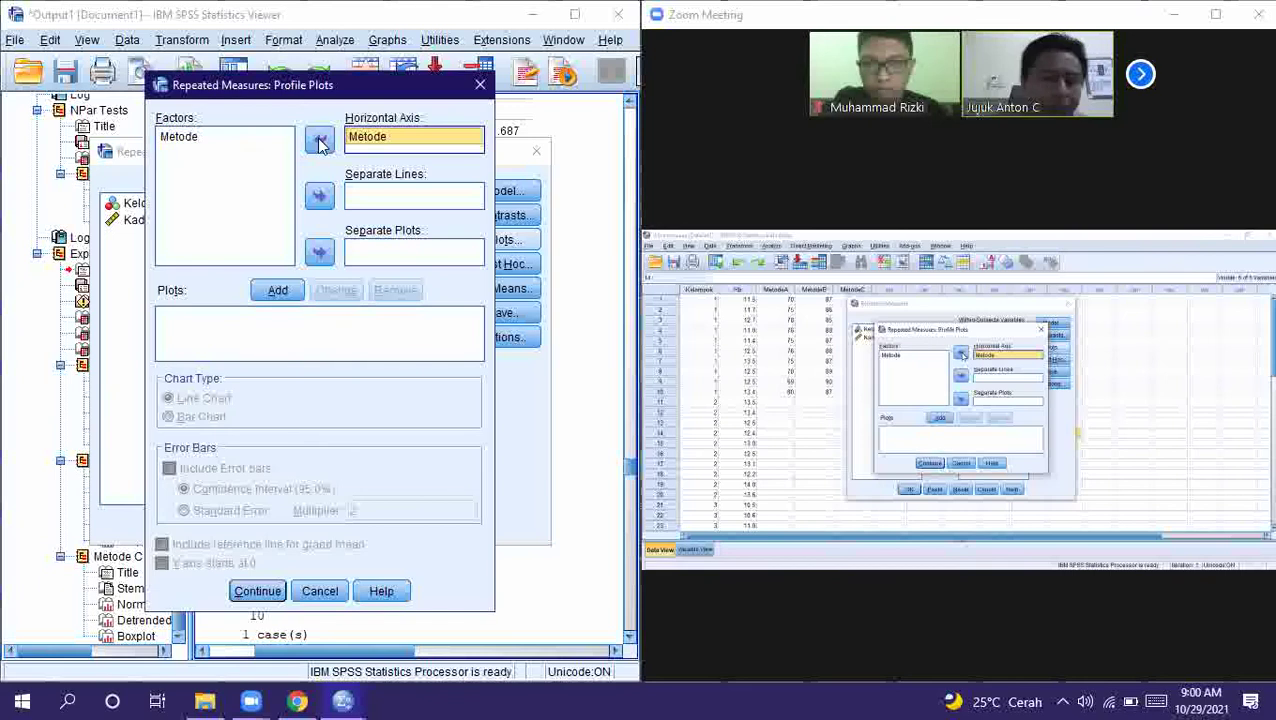
click(287, 291)
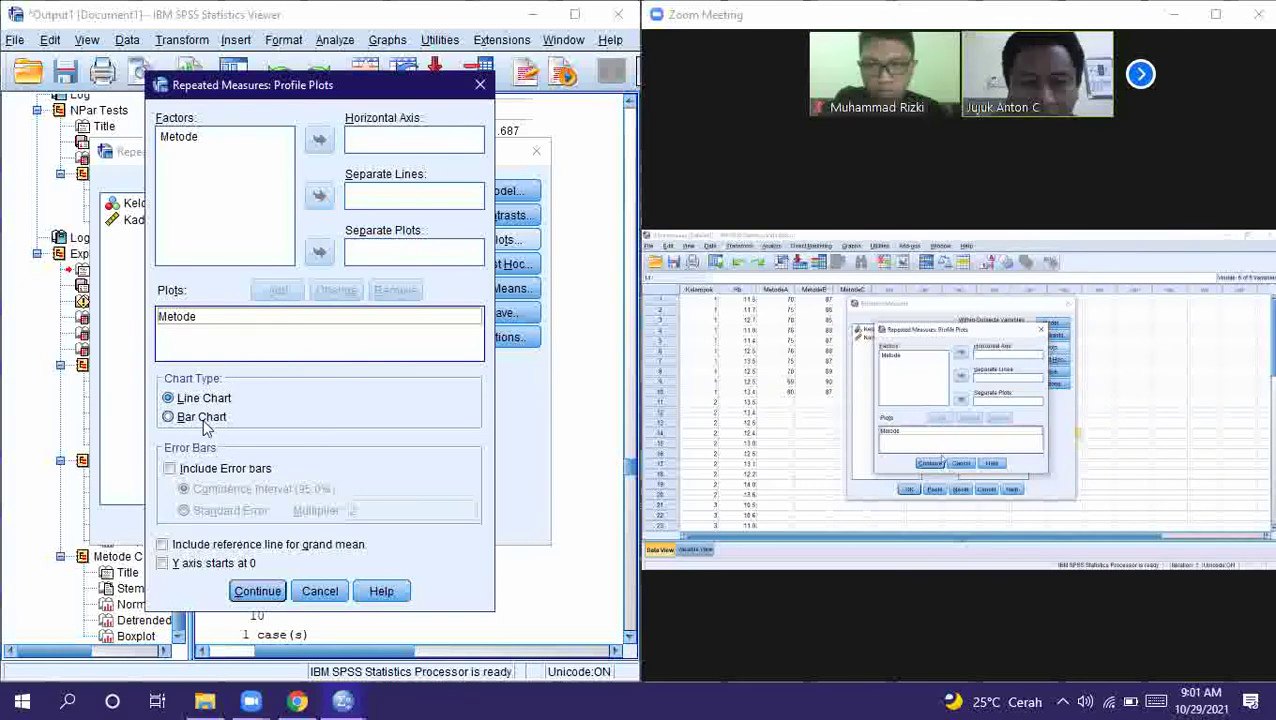
click(260, 592)
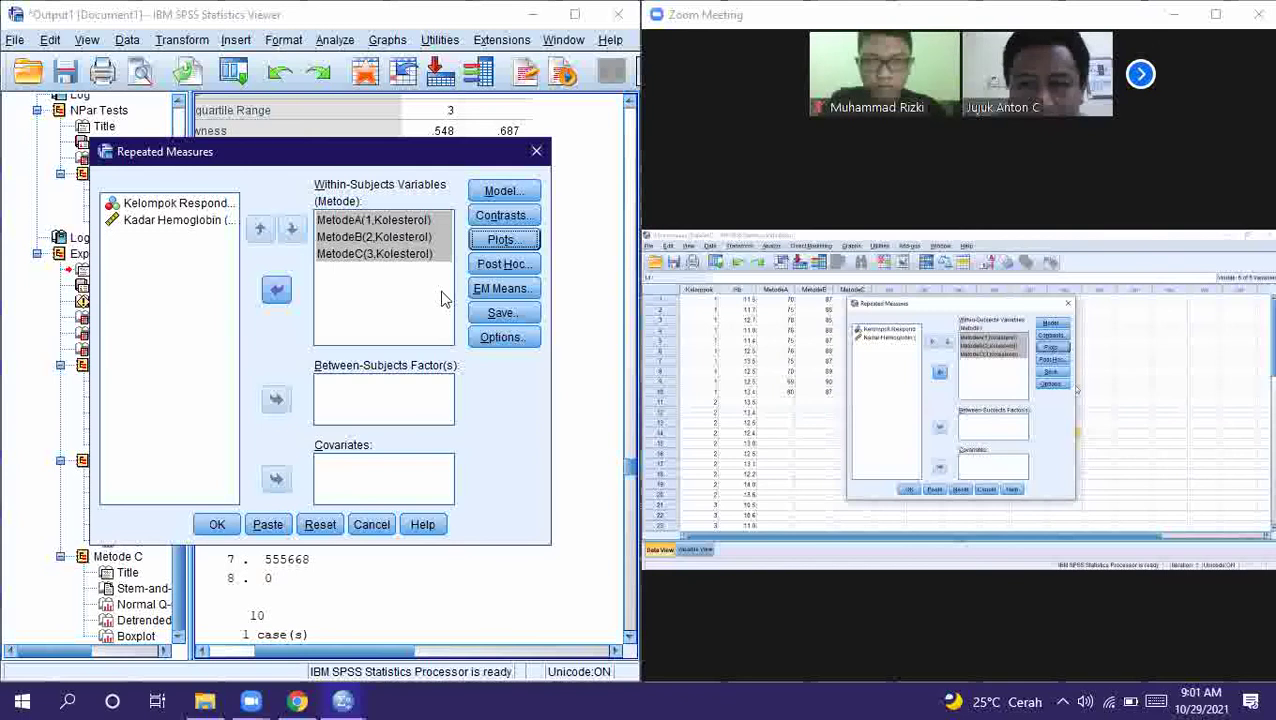
Set the repeated-measures analysis to save standardized residuals
click(497, 314)
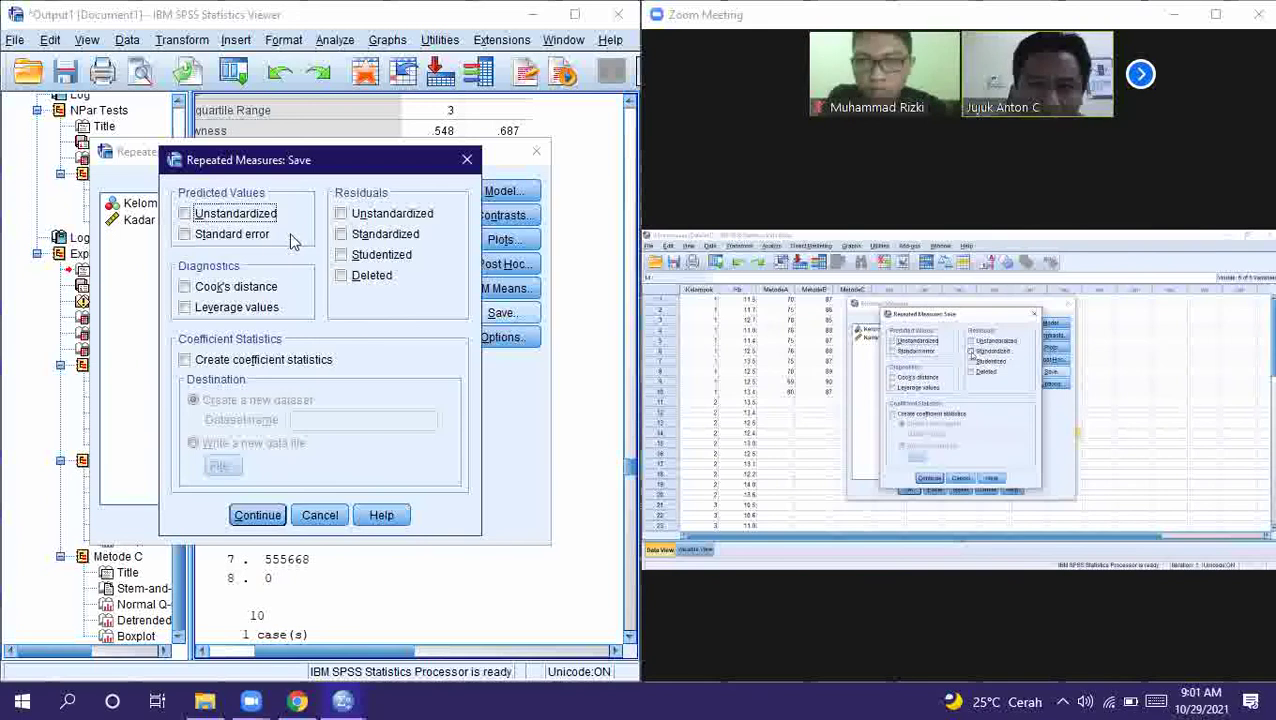
click(342, 236)
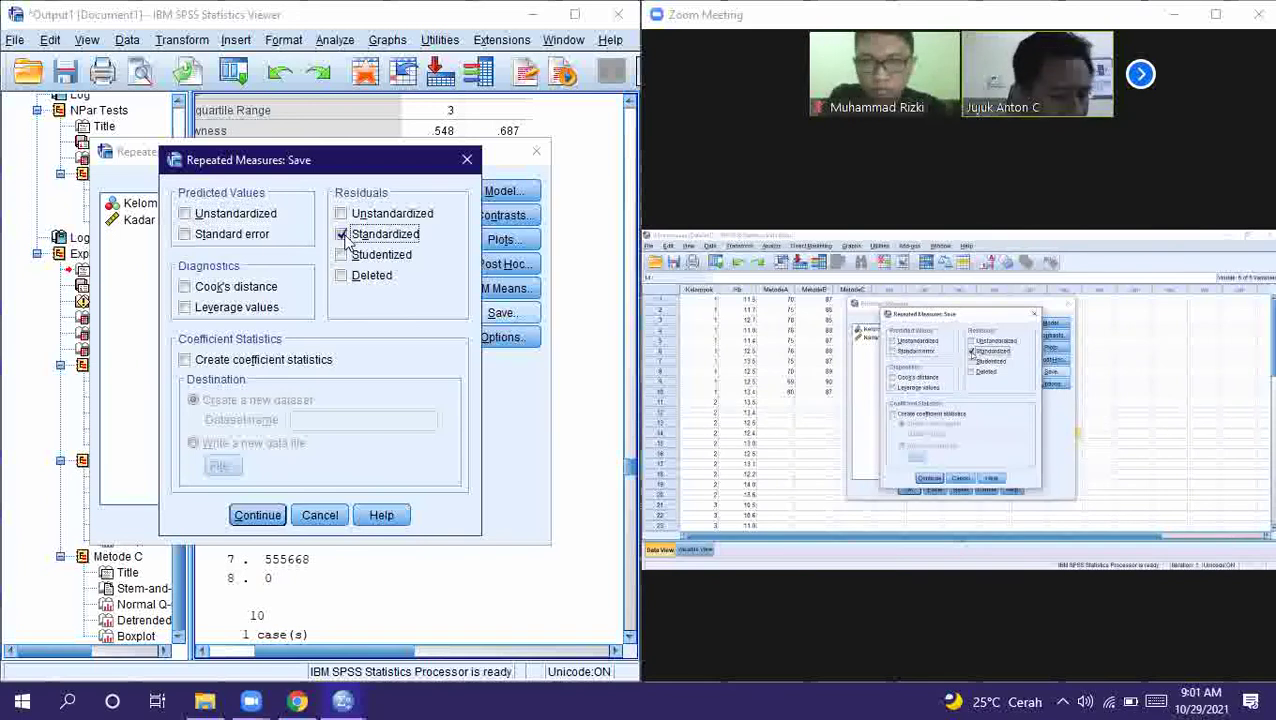
click(258, 516)
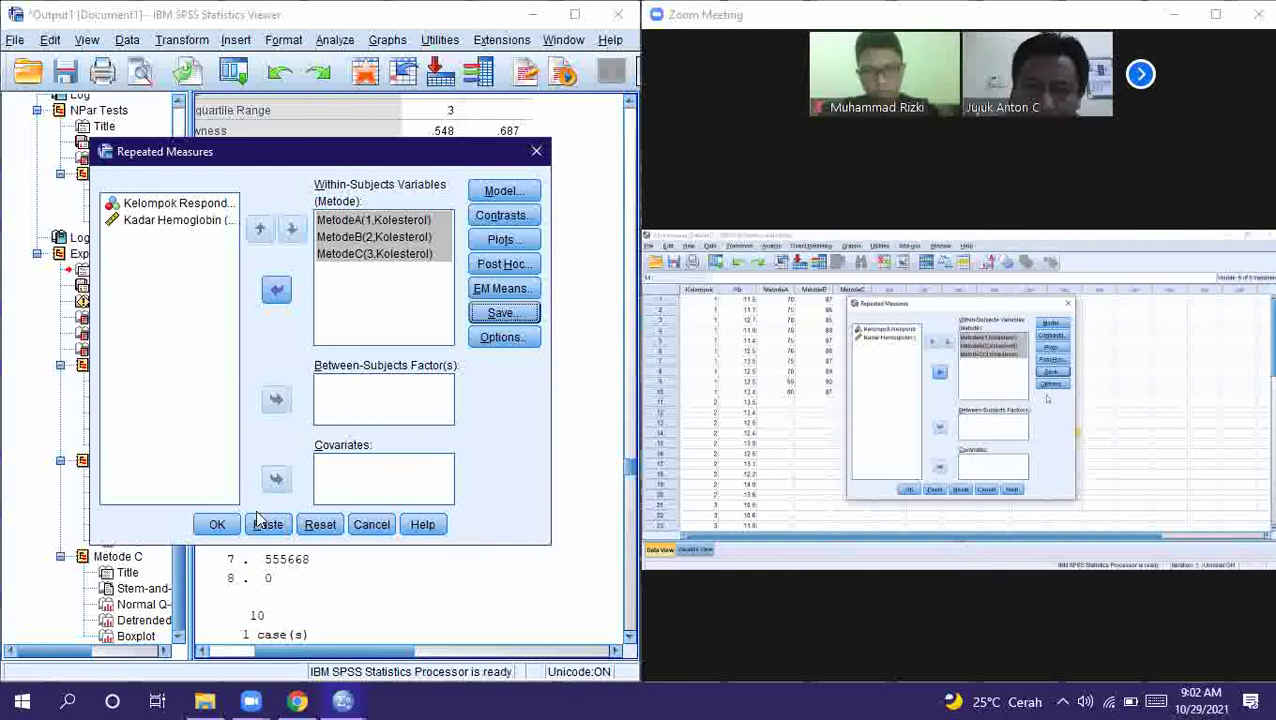
click(493, 342)
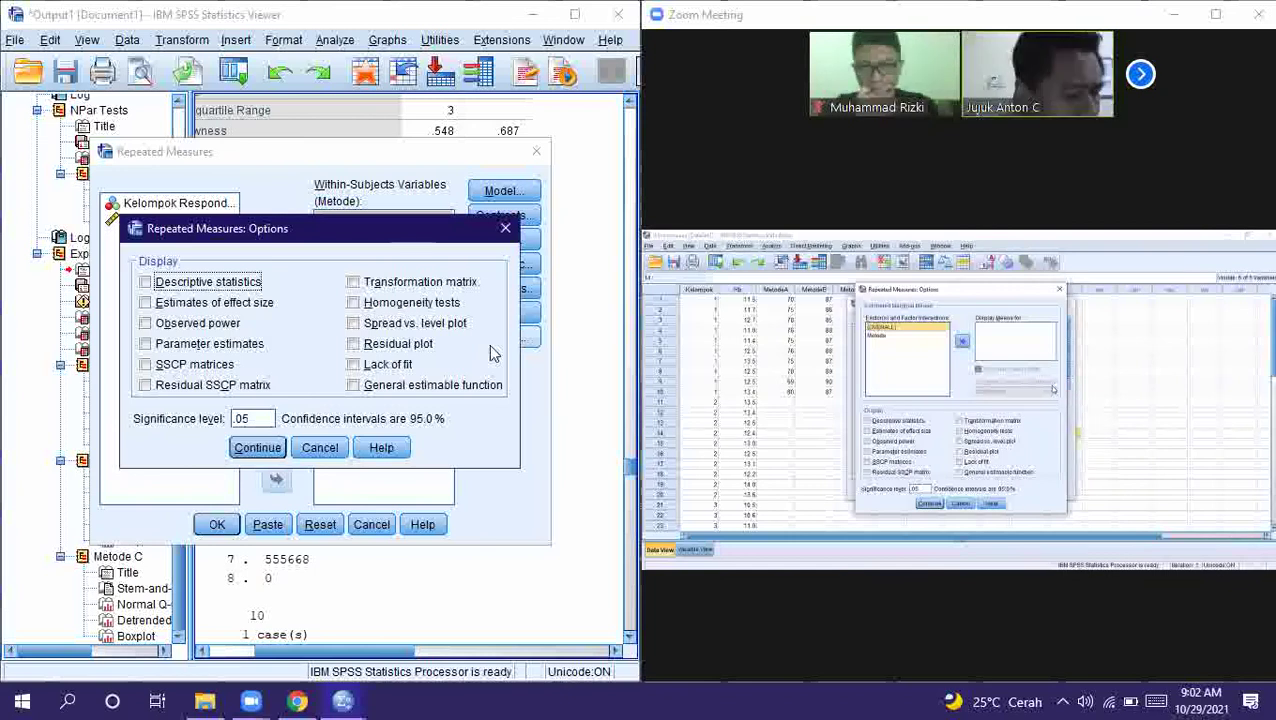
click(203, 286)
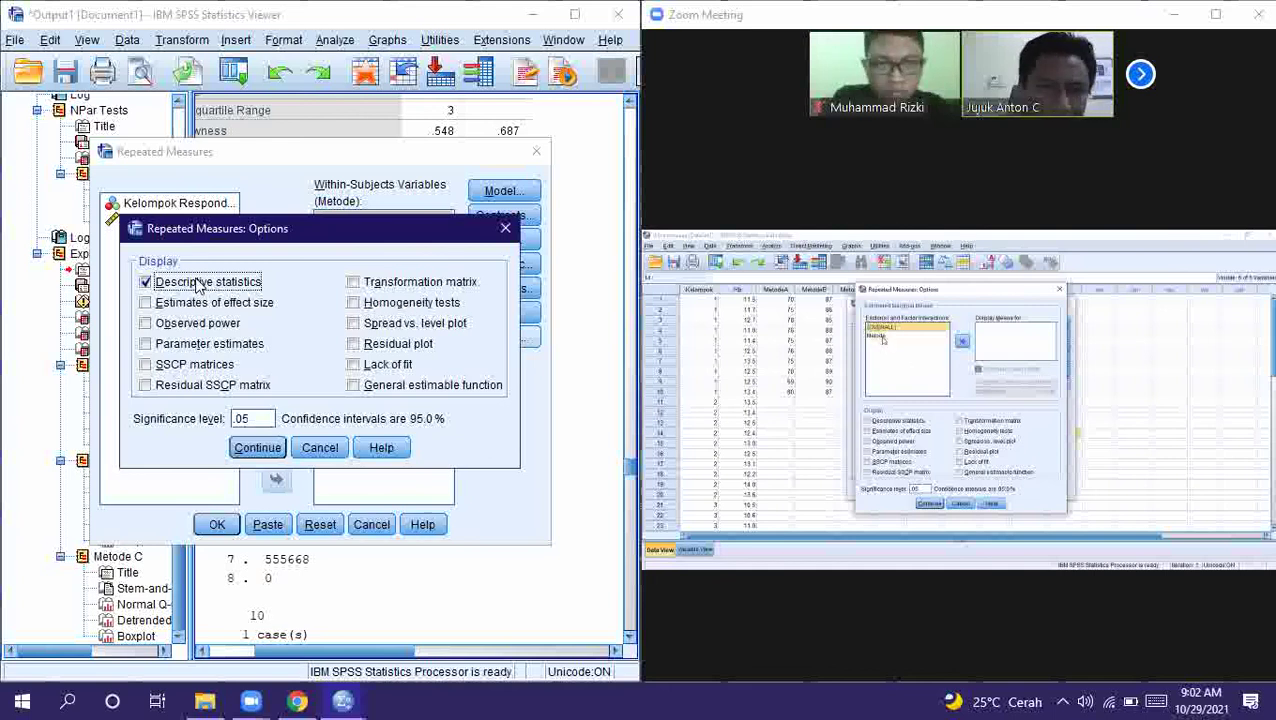
click(200, 286)
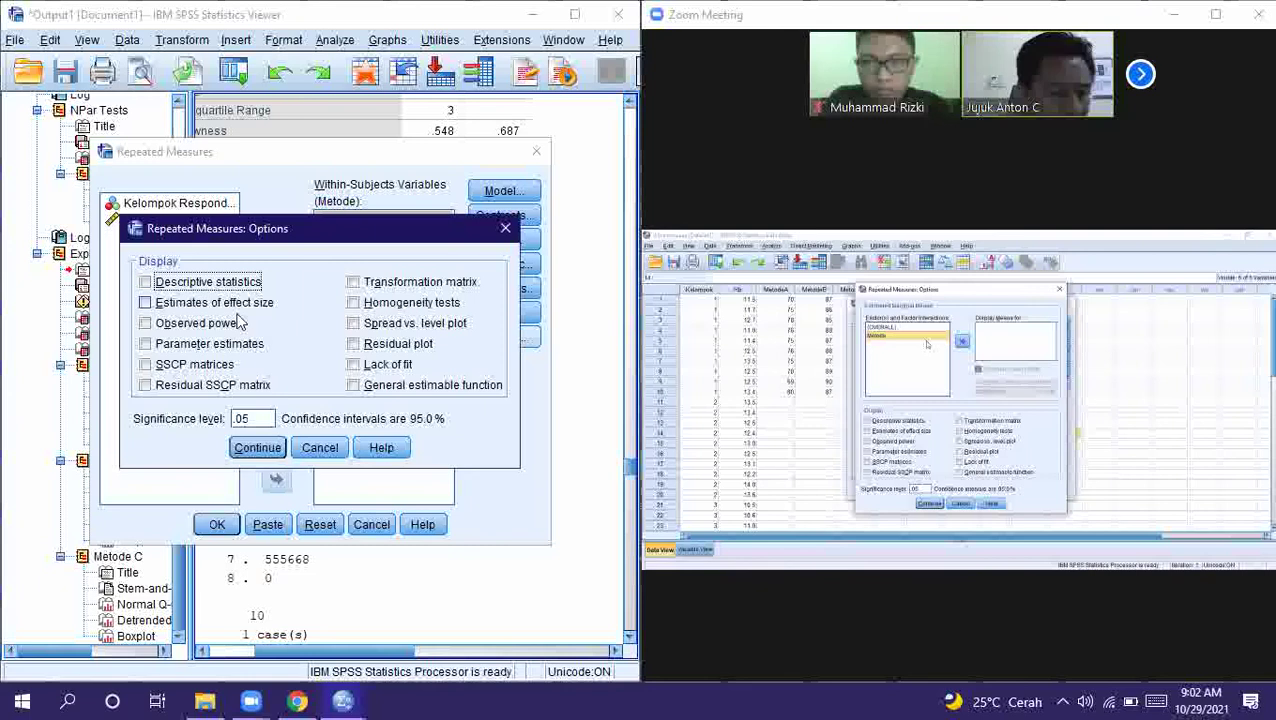
click(318, 447)
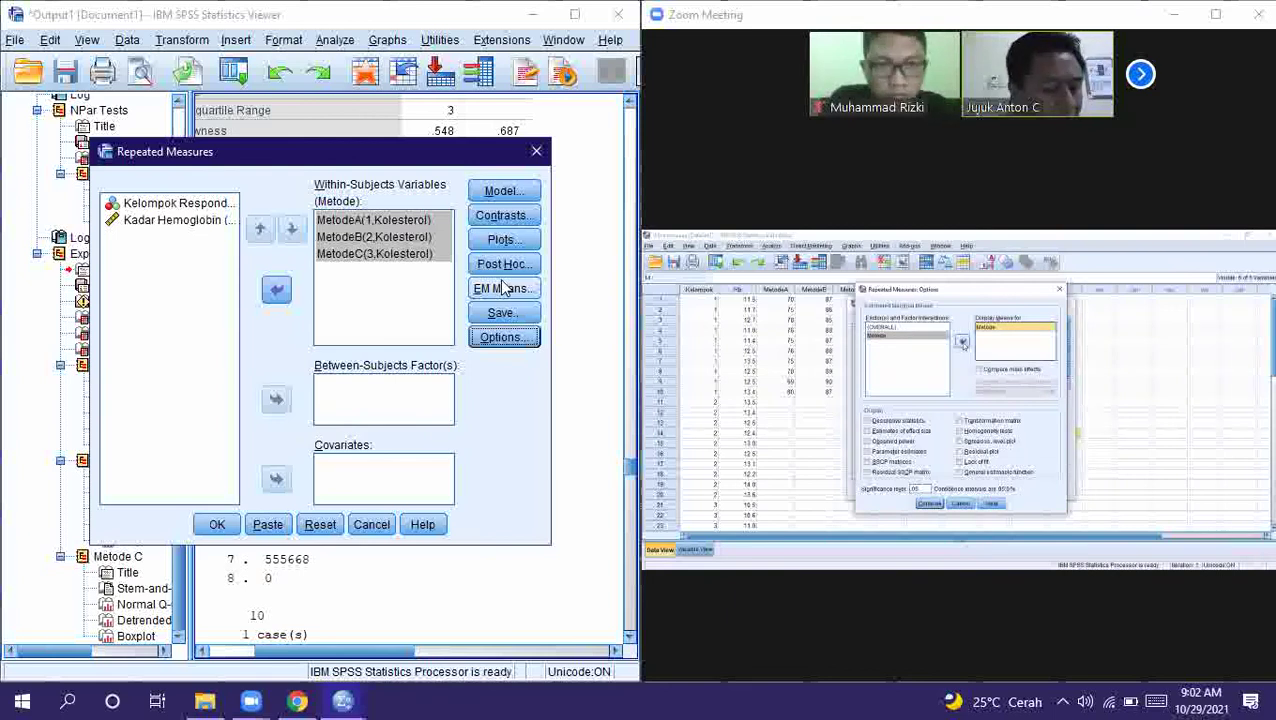
Compare the repeated-measures Options dialog with the Options dialog on the lecturer's shared Zoom screen
click(504, 337)
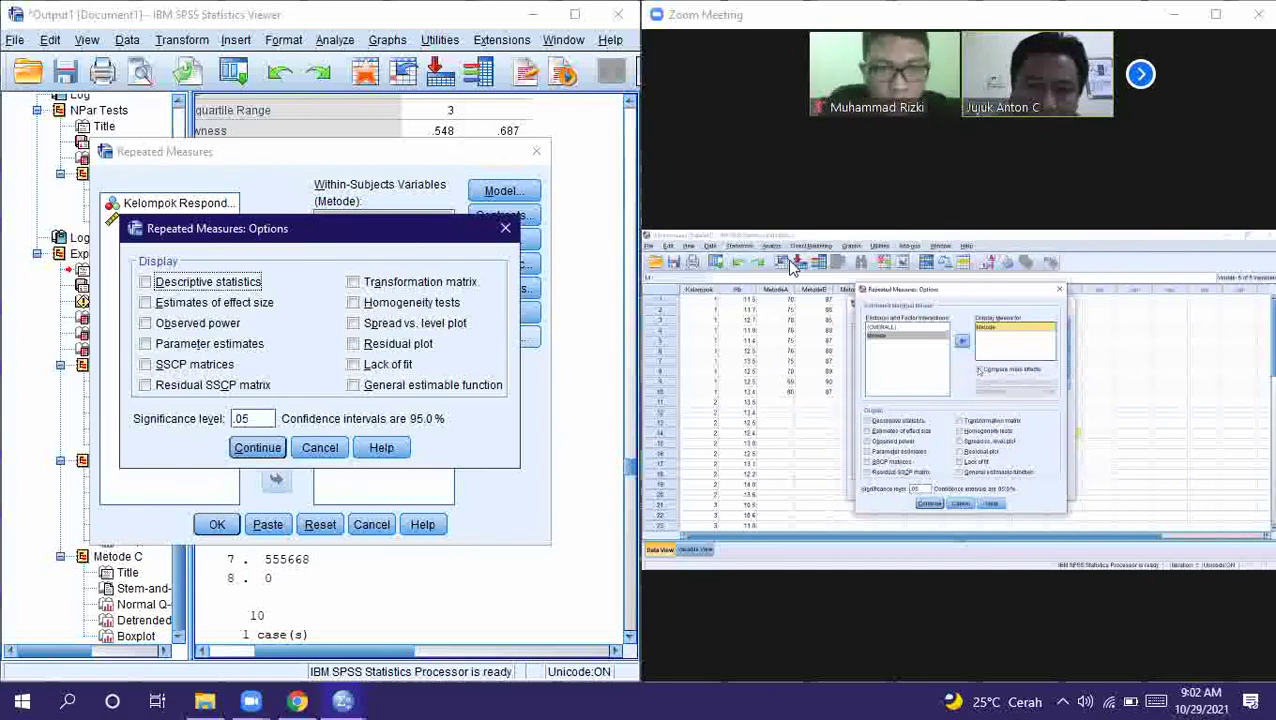
click(1216, 14)
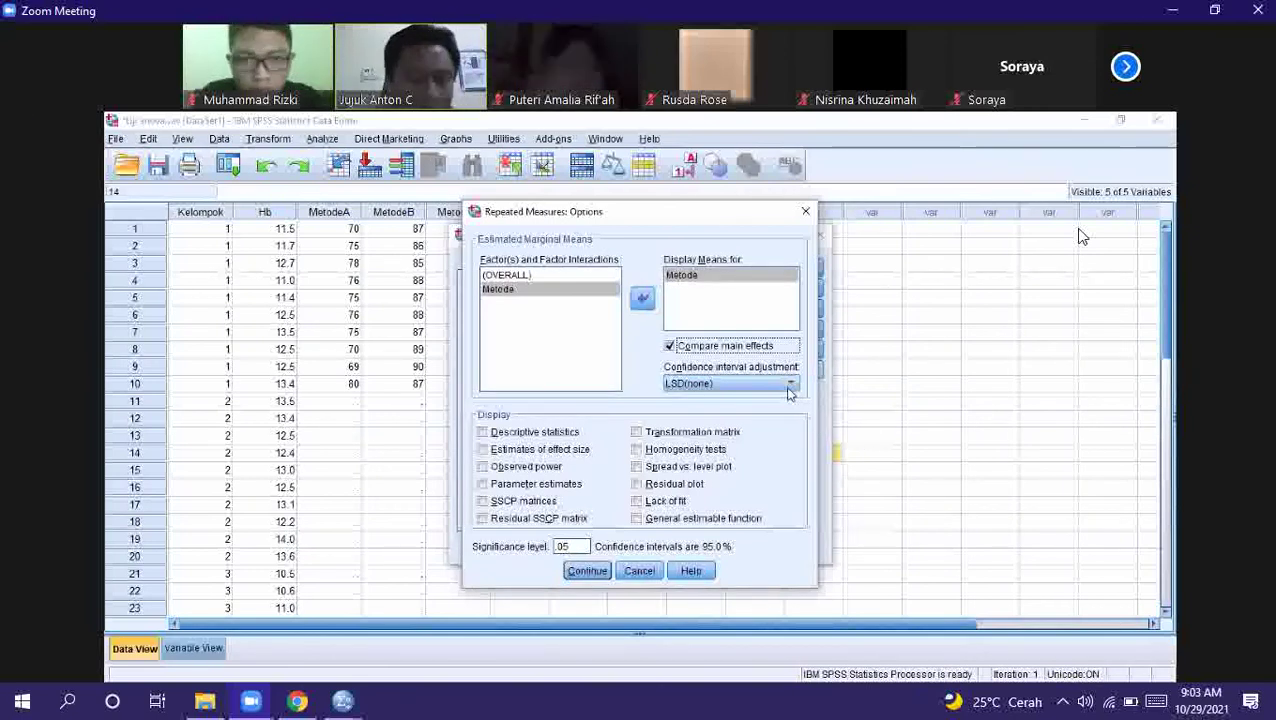
key(super+Right)
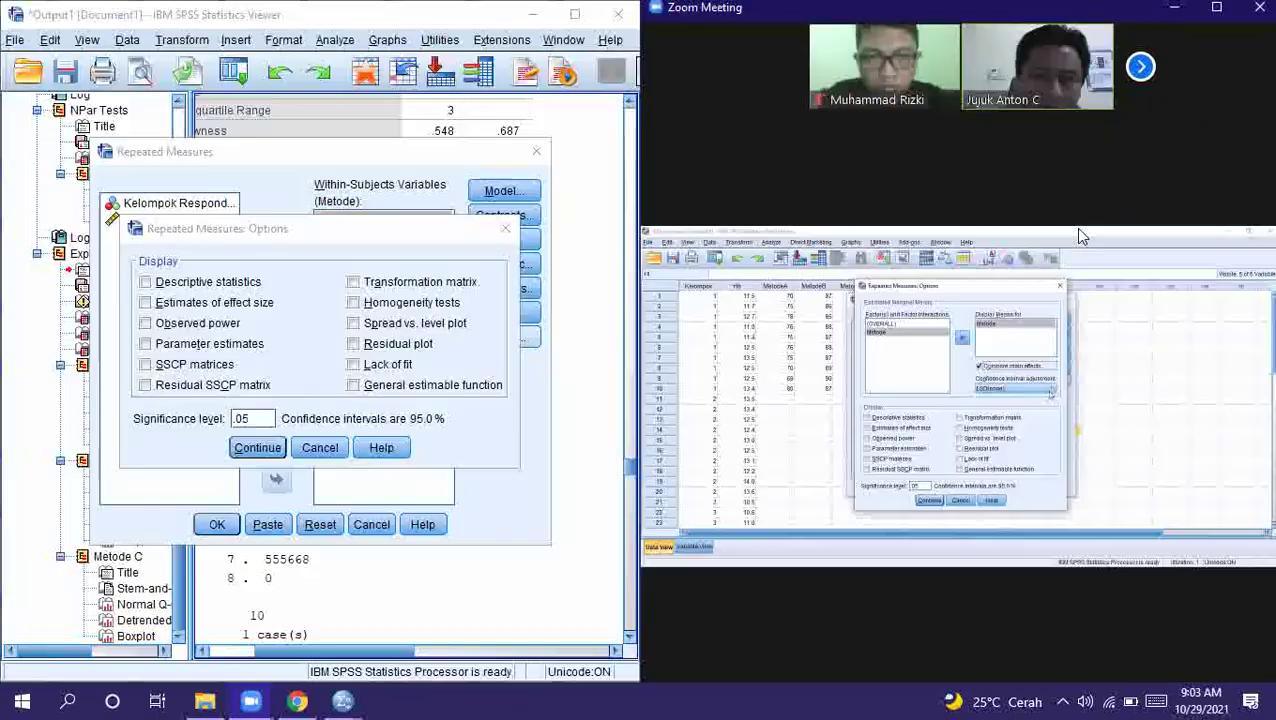
click(363, 240)
key(super+Left)
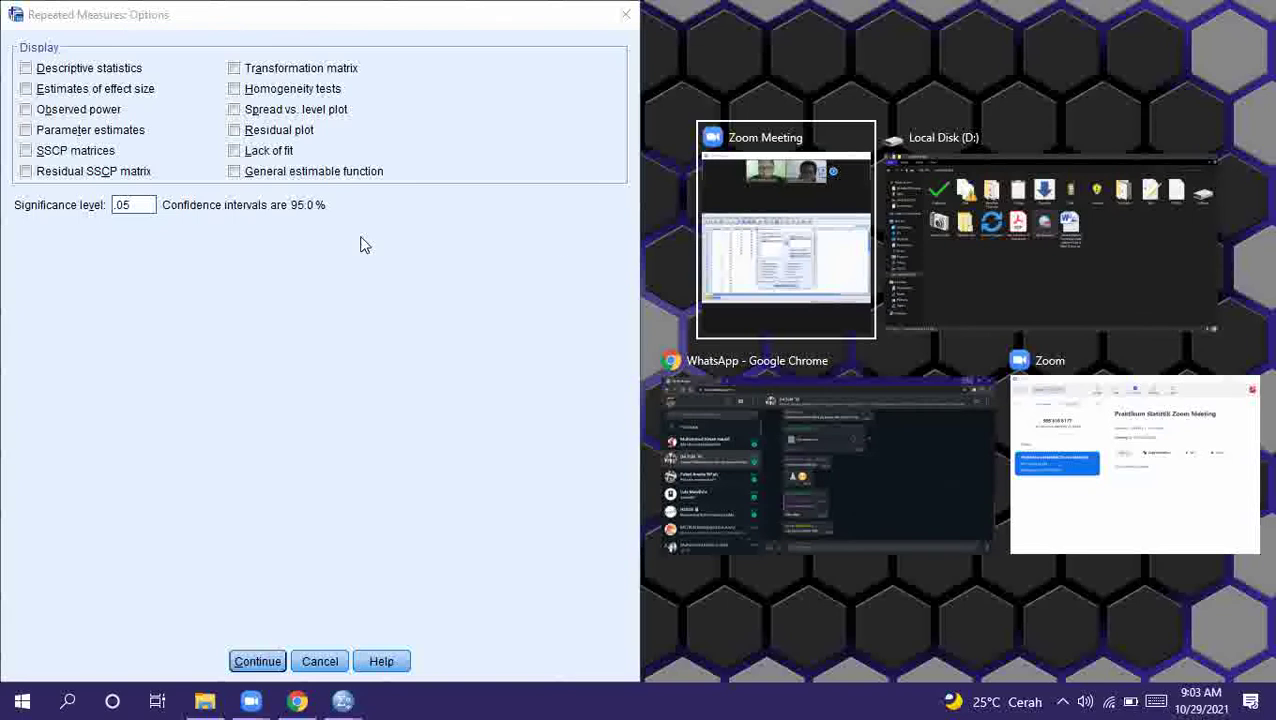
key(Return)
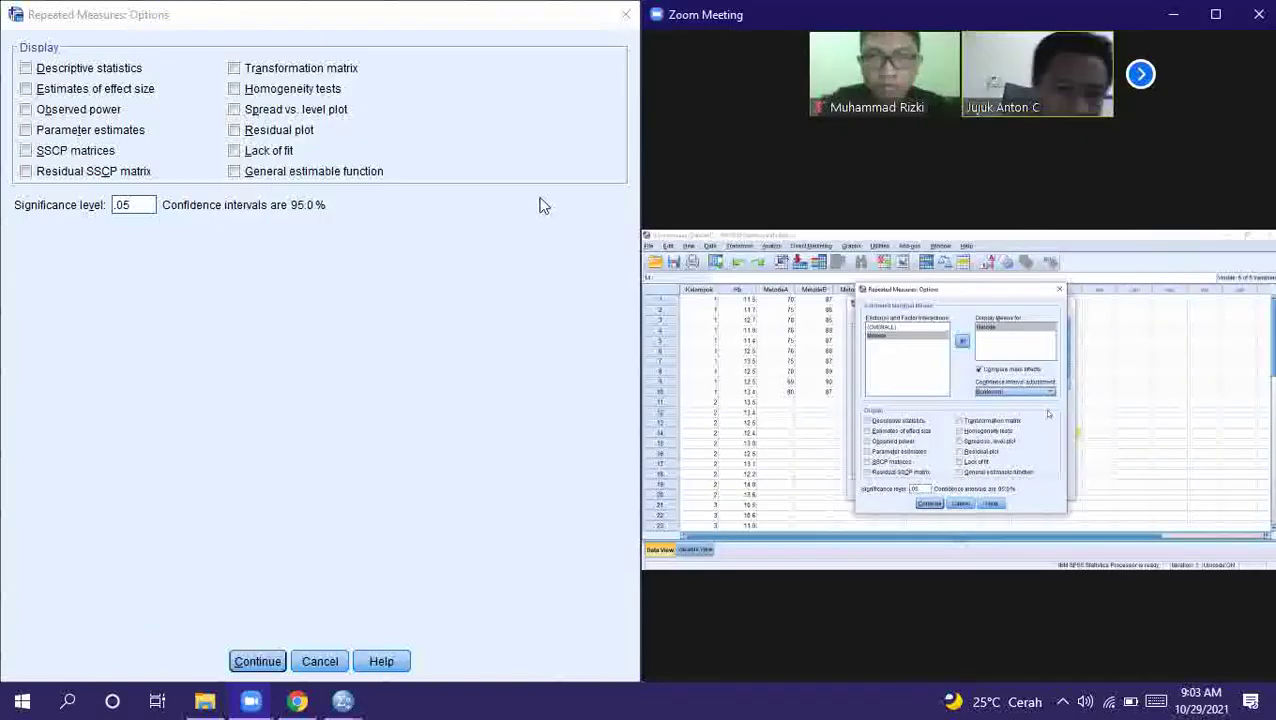
click(630, 15)
click(626, 14)
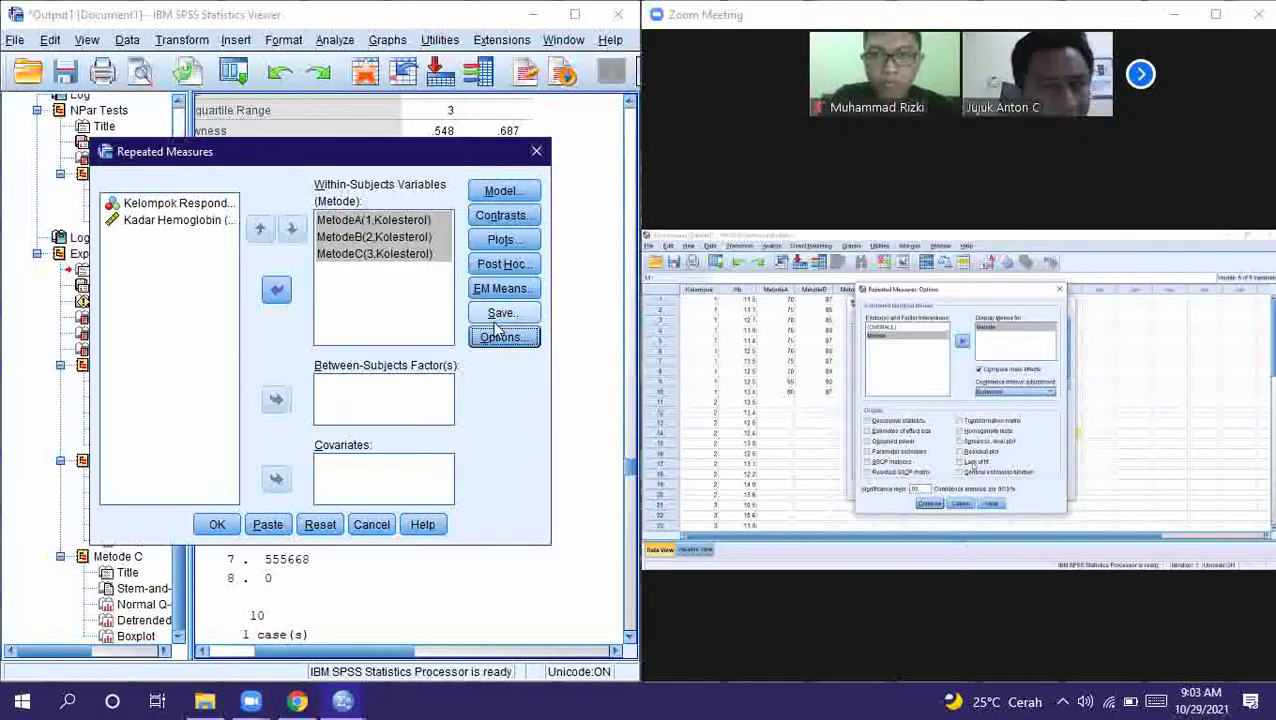
Check the analysis's post hoc, profile plot and options settings and the shared Zoom screen for the estimated marginal means settings
click(505, 263)
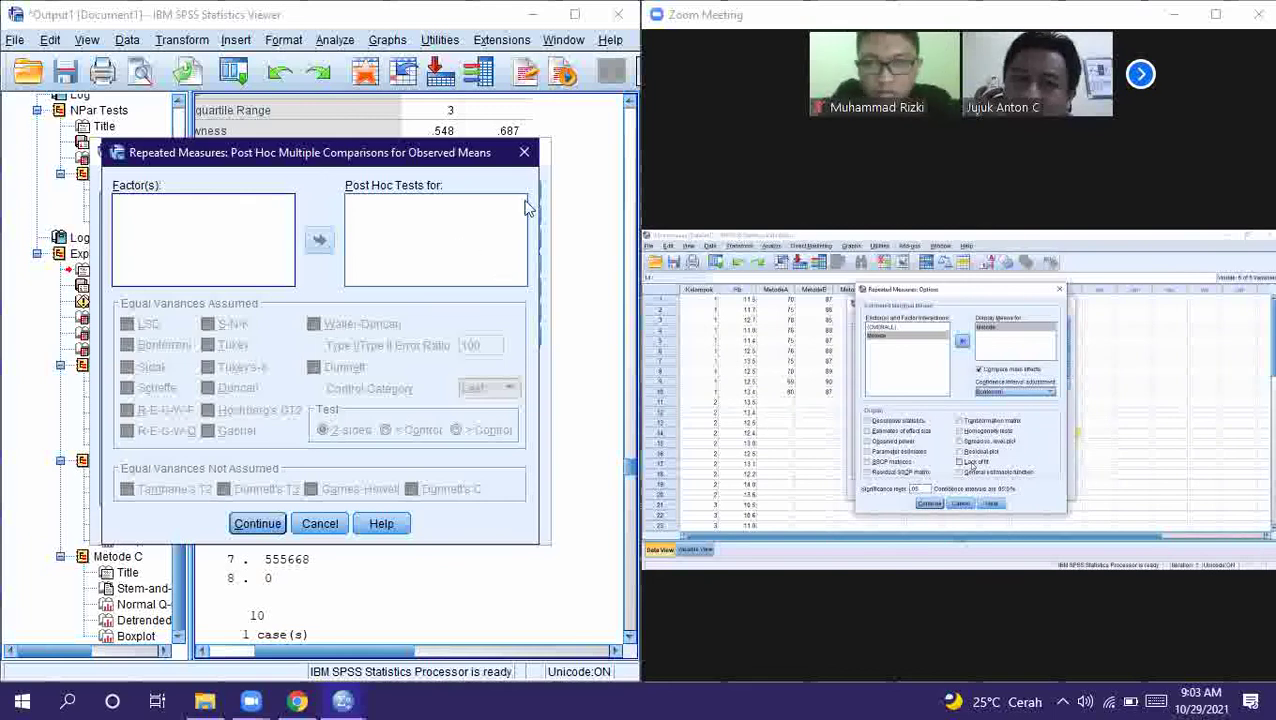
click(524, 155)
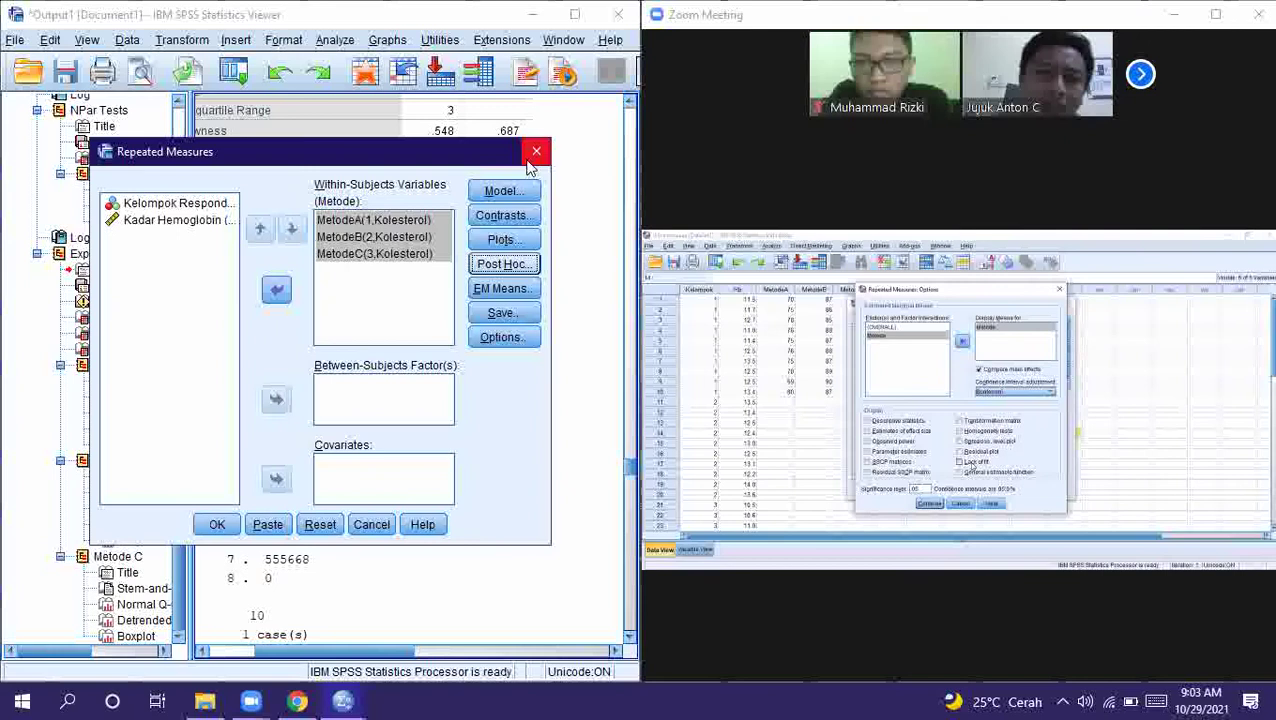
click(502, 240)
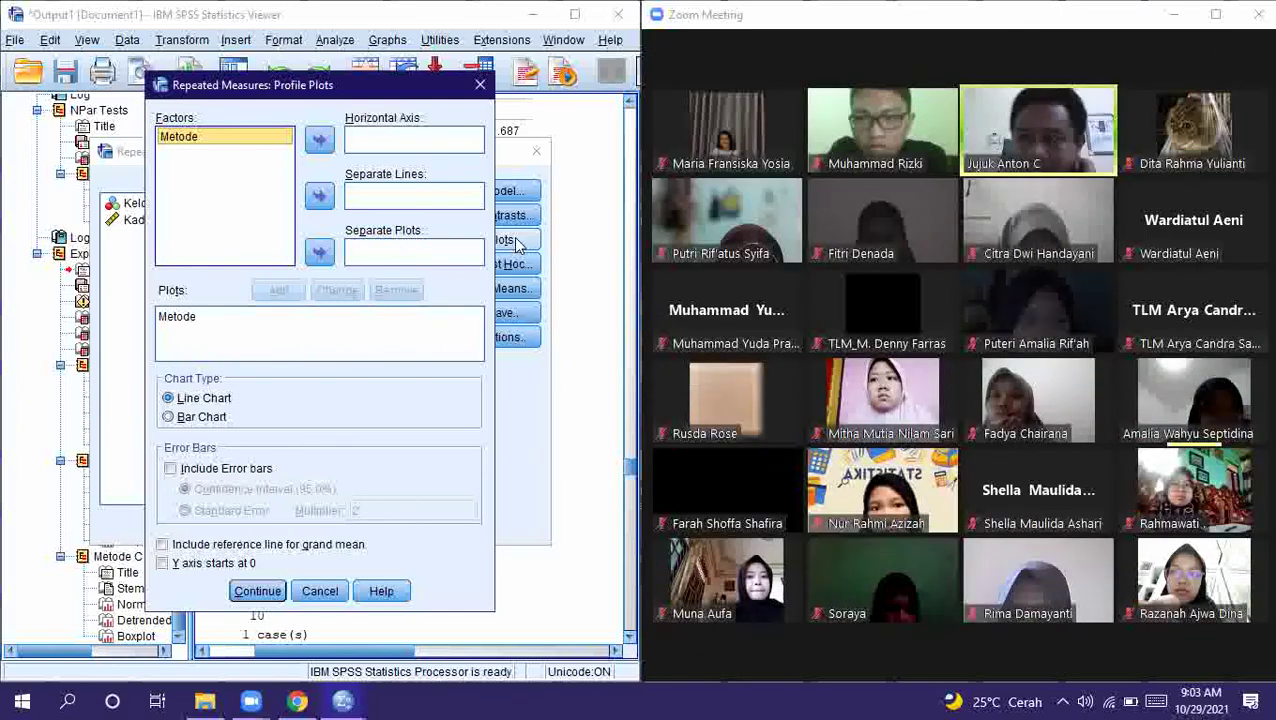
click(257, 591)
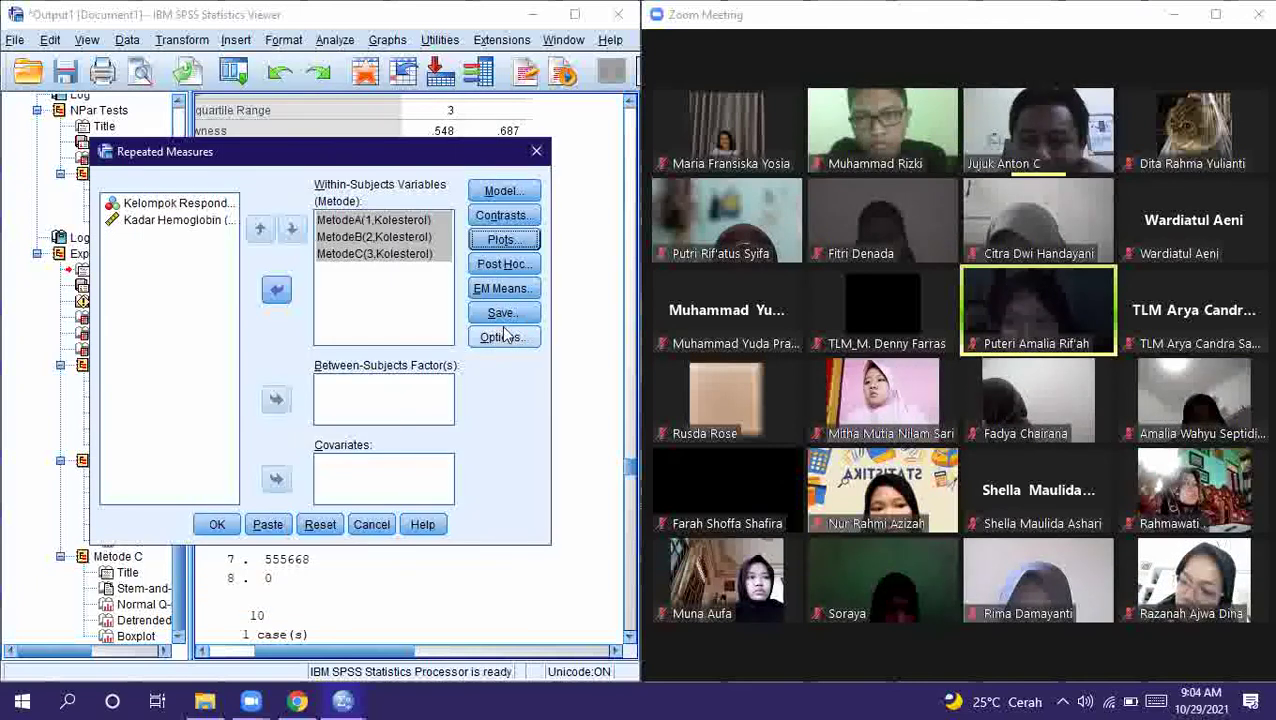
click(504, 337)
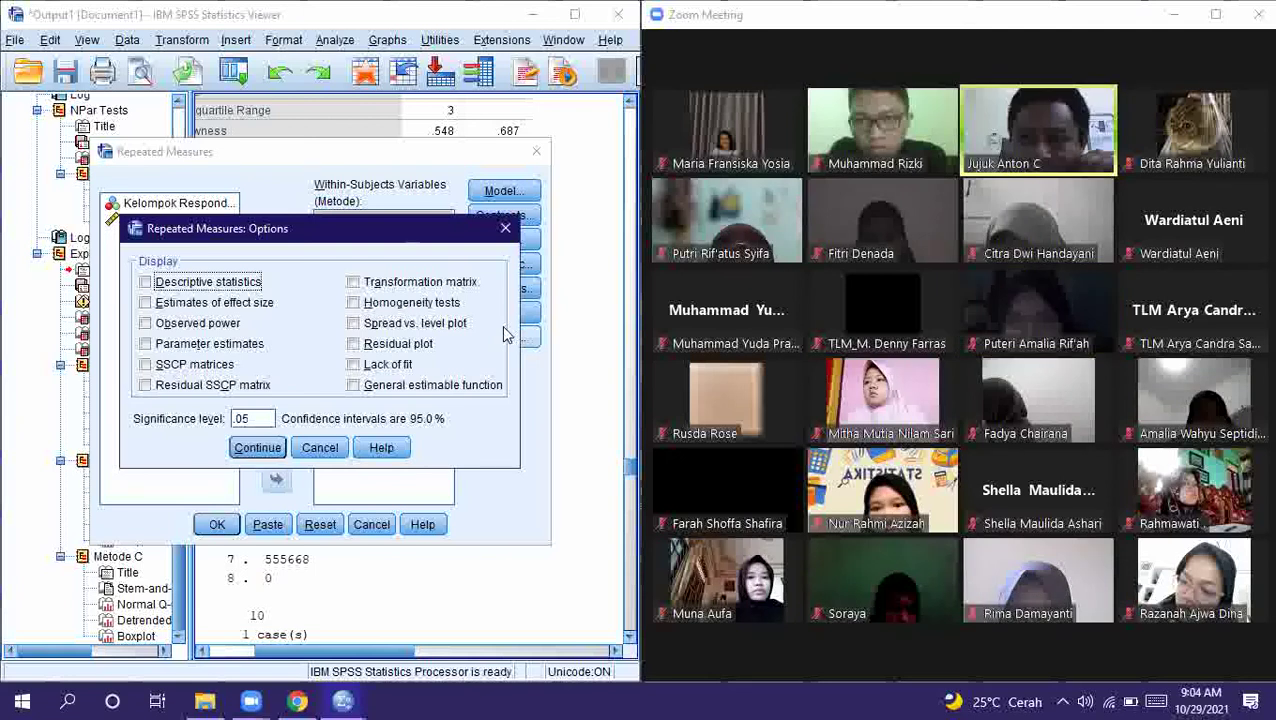
drag(519, 277, 522, 277)
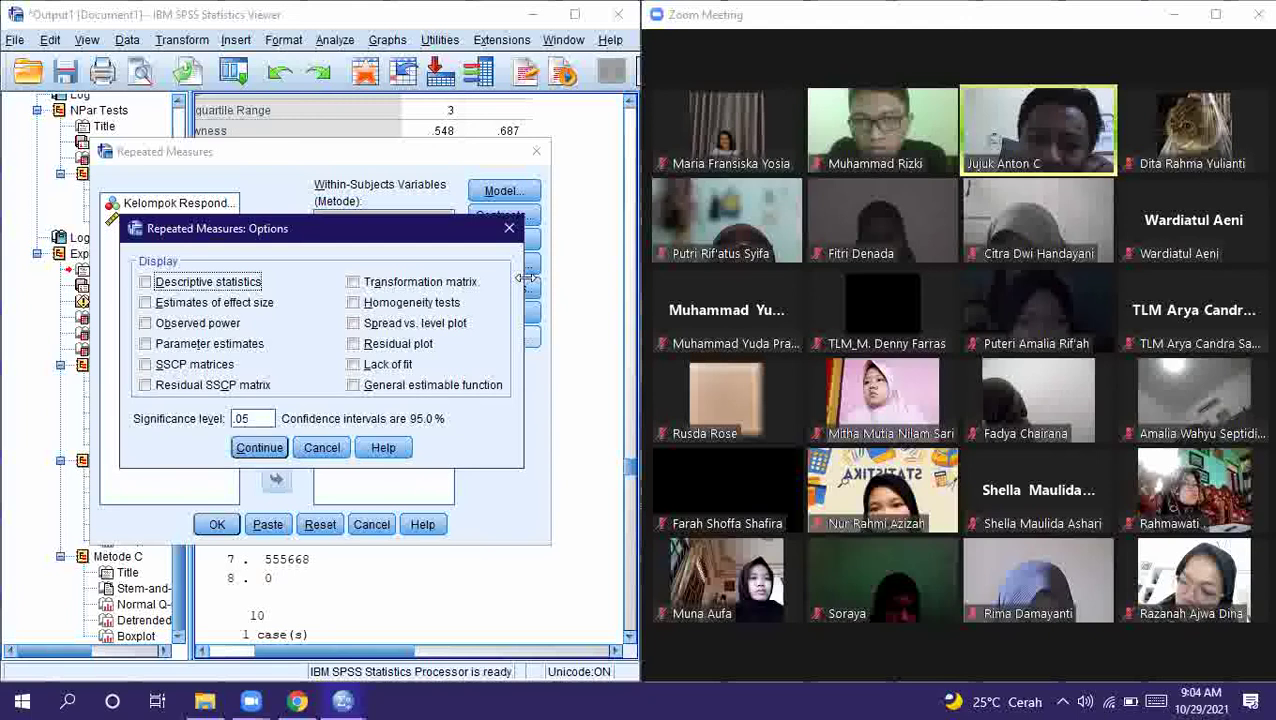
drag(522, 277, 530, 277)
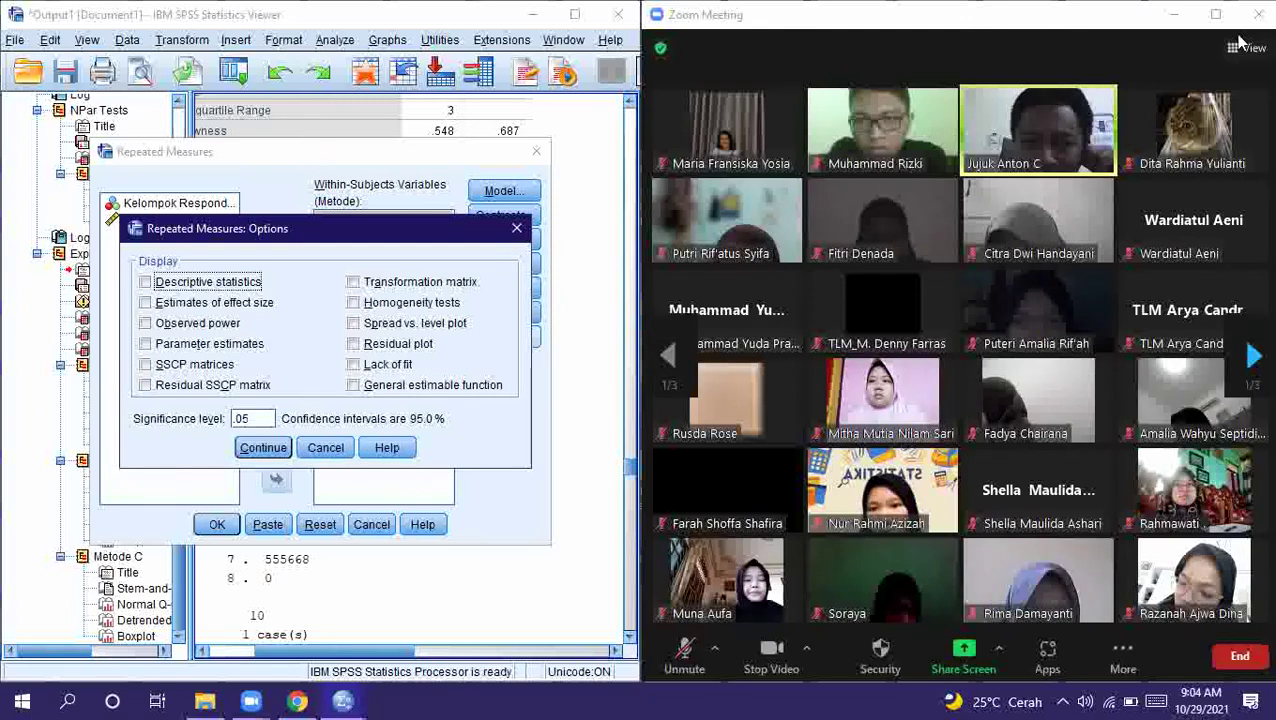
click(1215, 14)
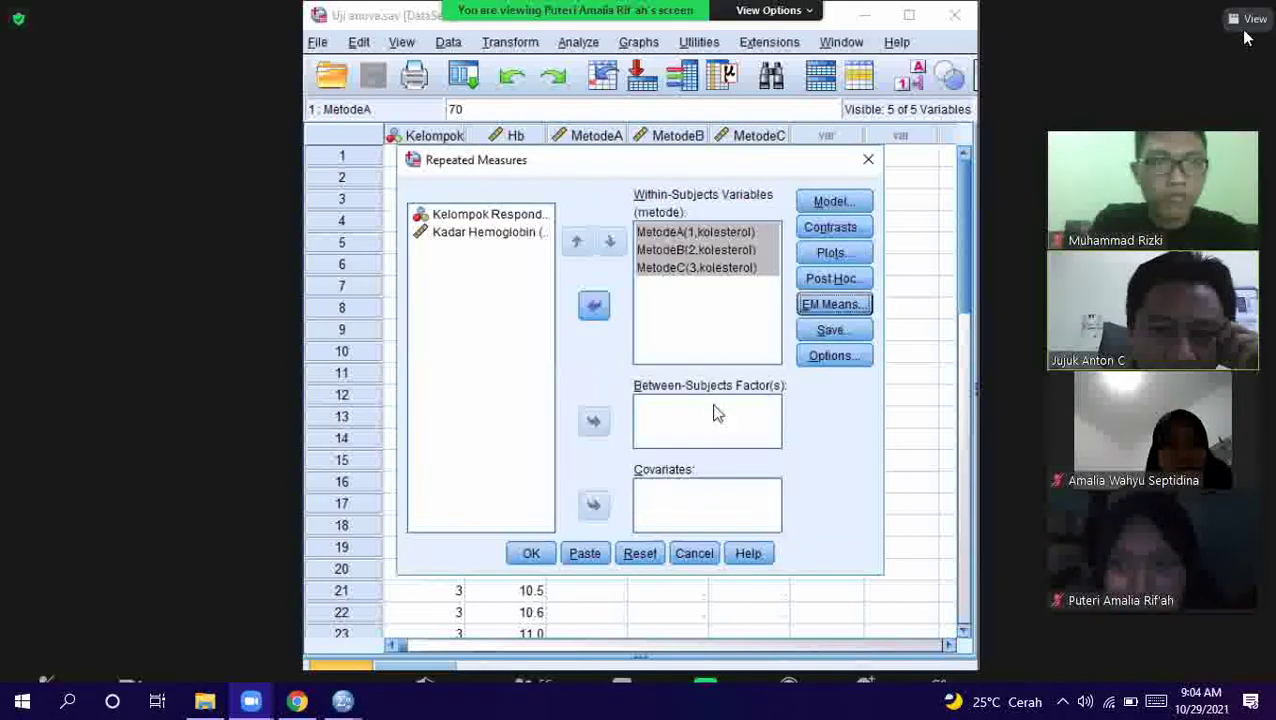
click(1250, 20)
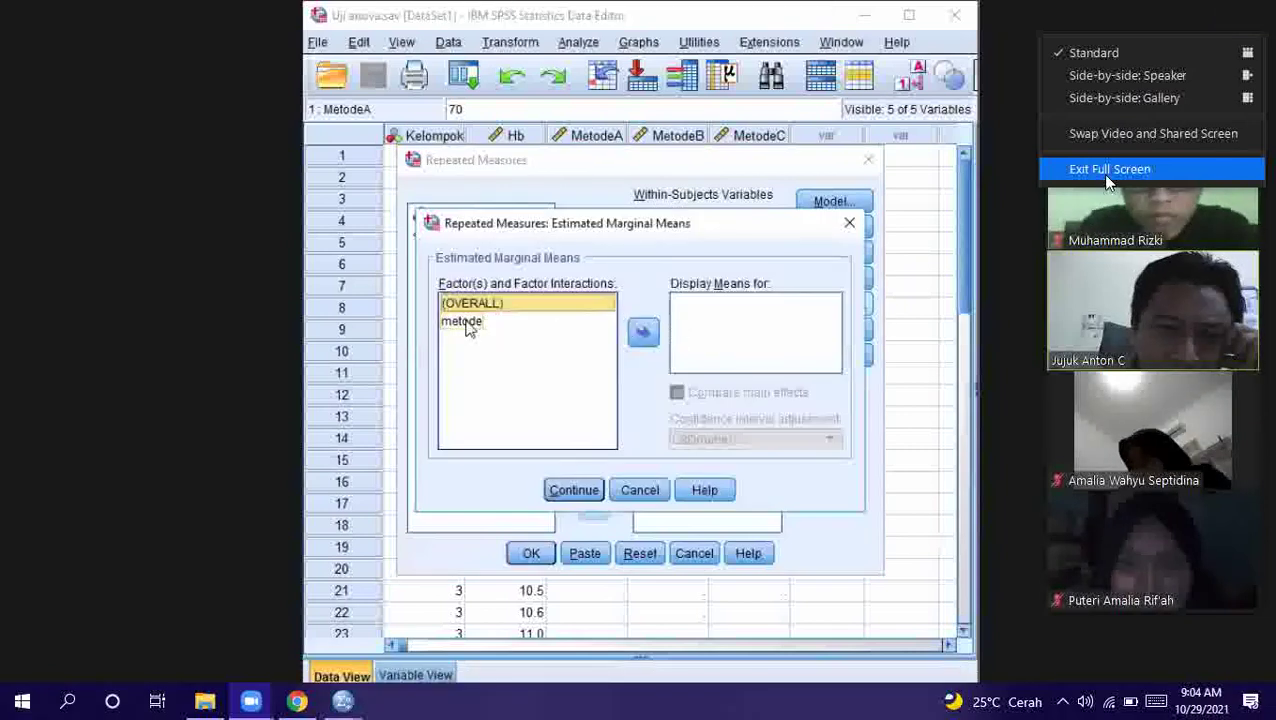
click(1107, 177)
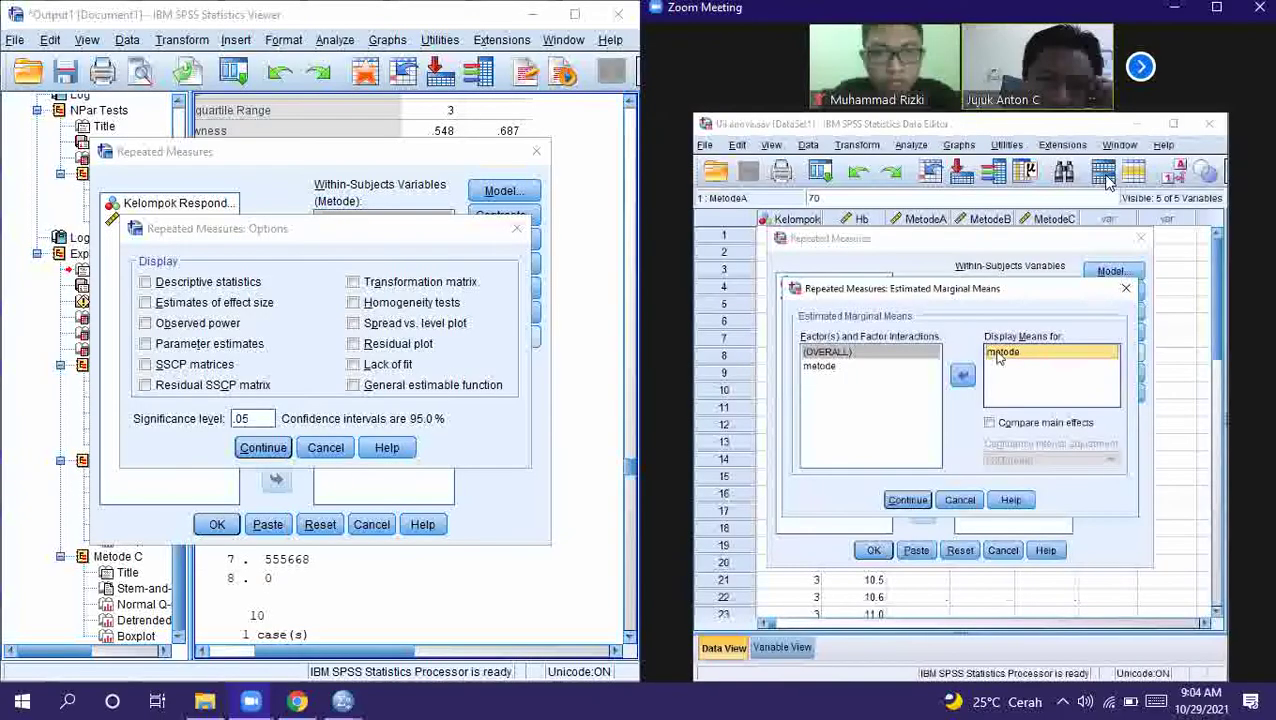
click(516, 228)
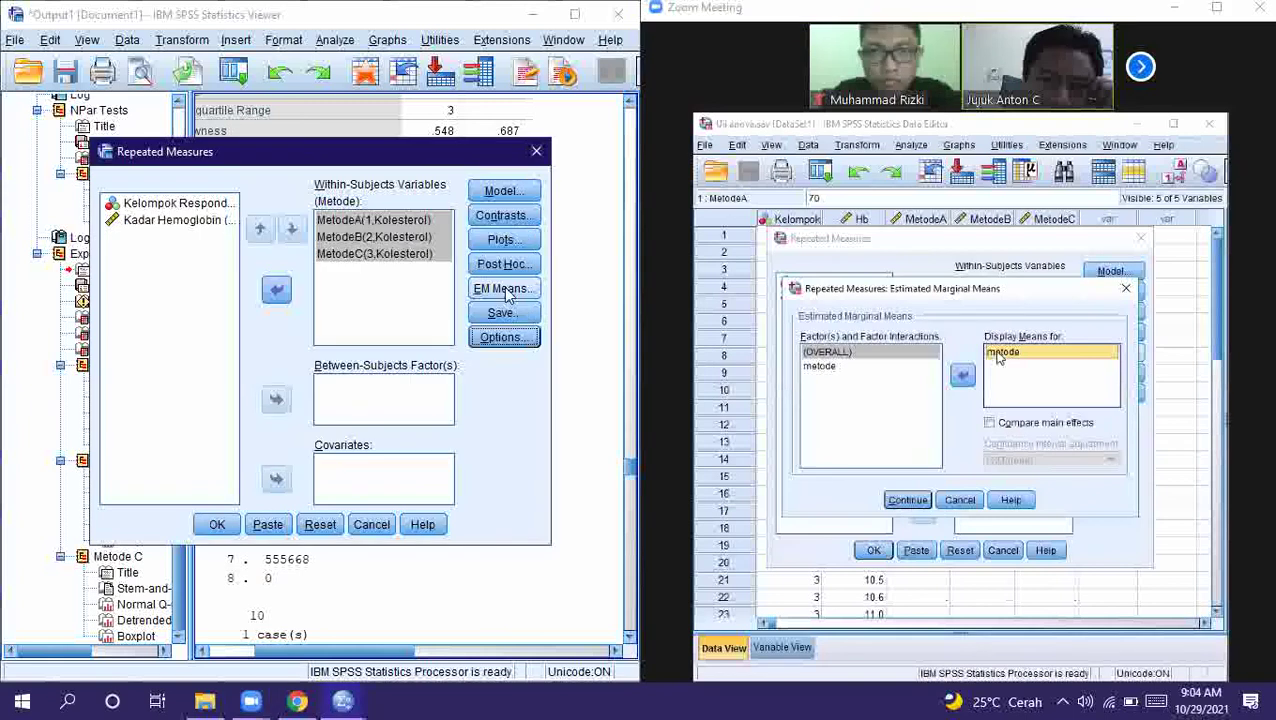
Display estimated marginal means for Metode and compare its main effects with the LSD(none) confidence interval adjustment
click(505, 289)
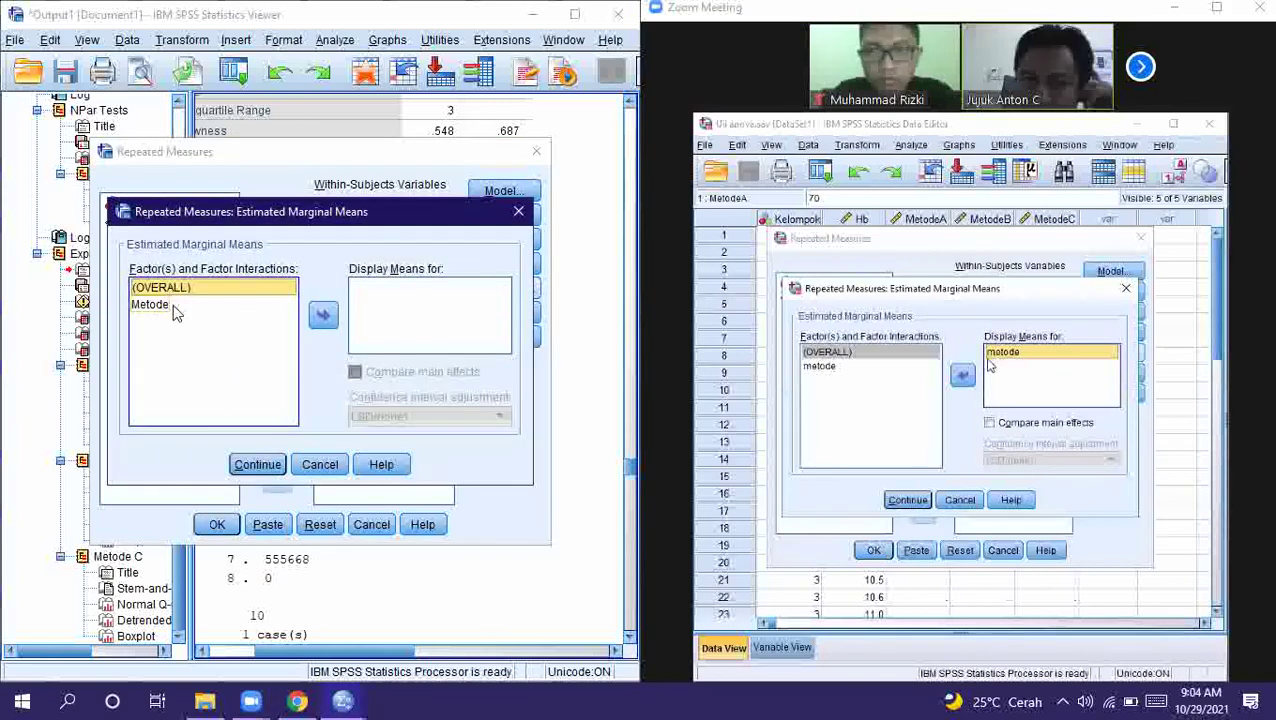
click(170, 304)
click(324, 316)
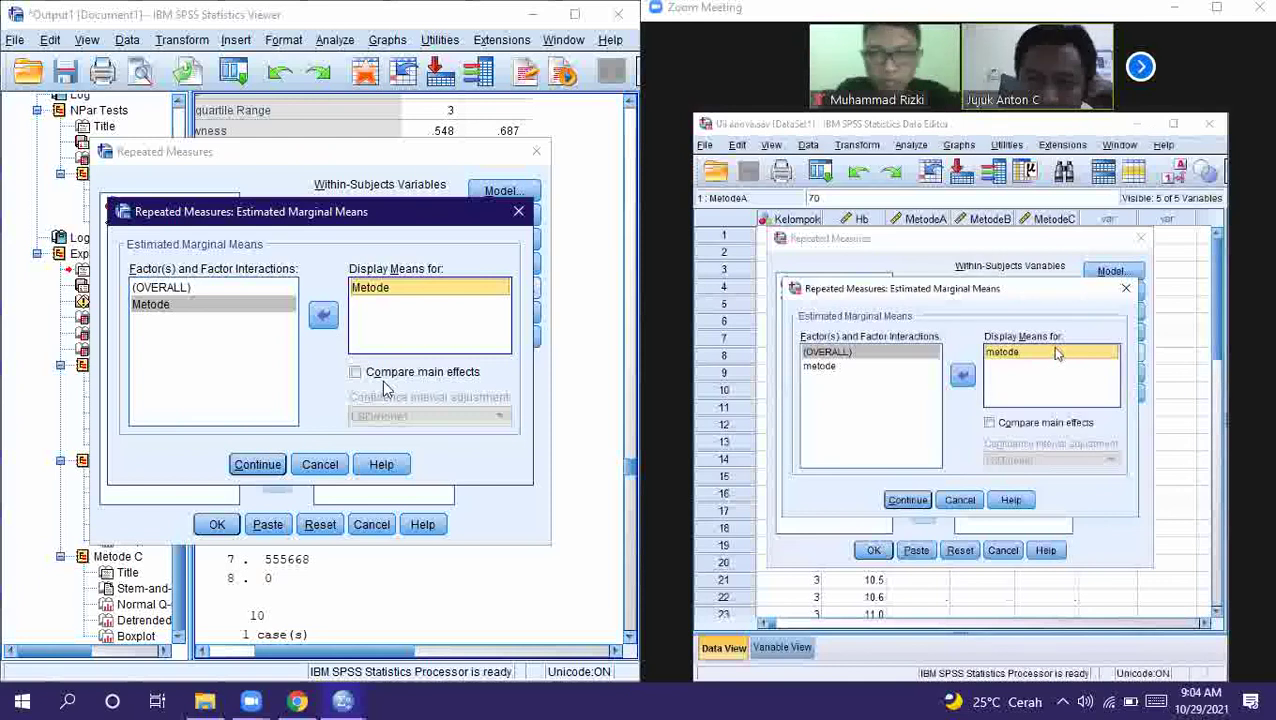
click(352, 373)
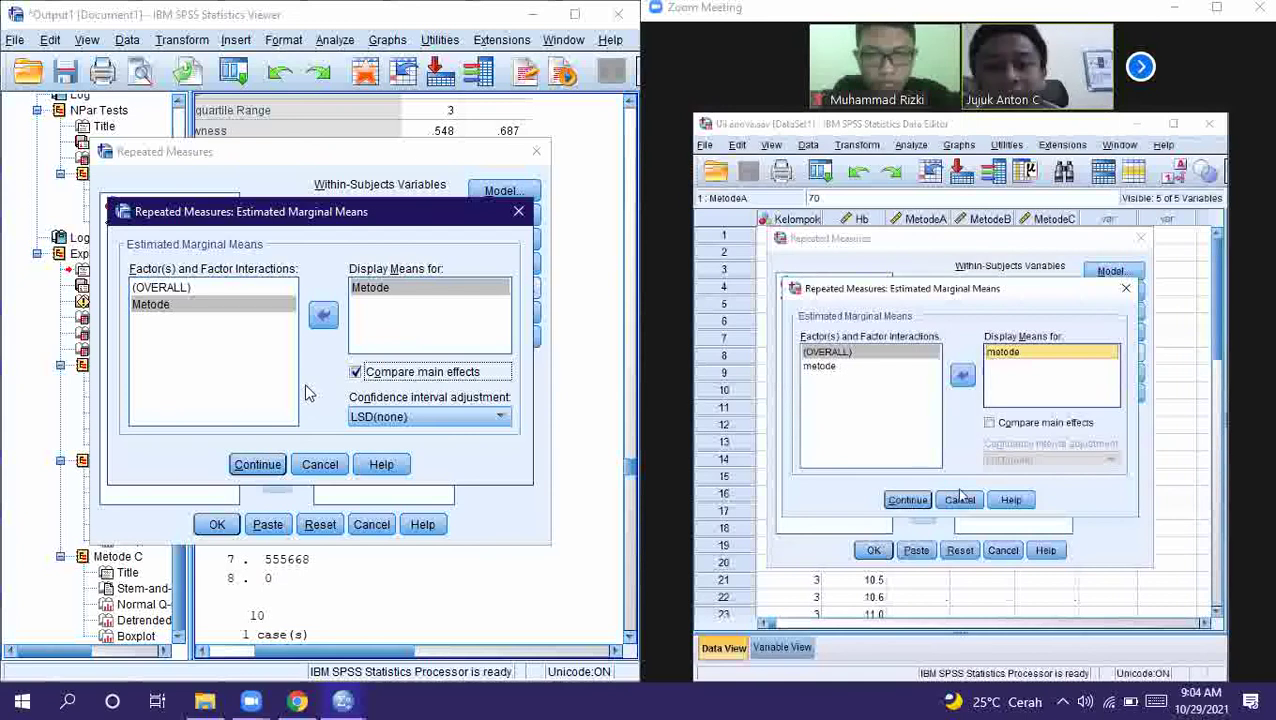
click(381, 416)
click(385, 434)
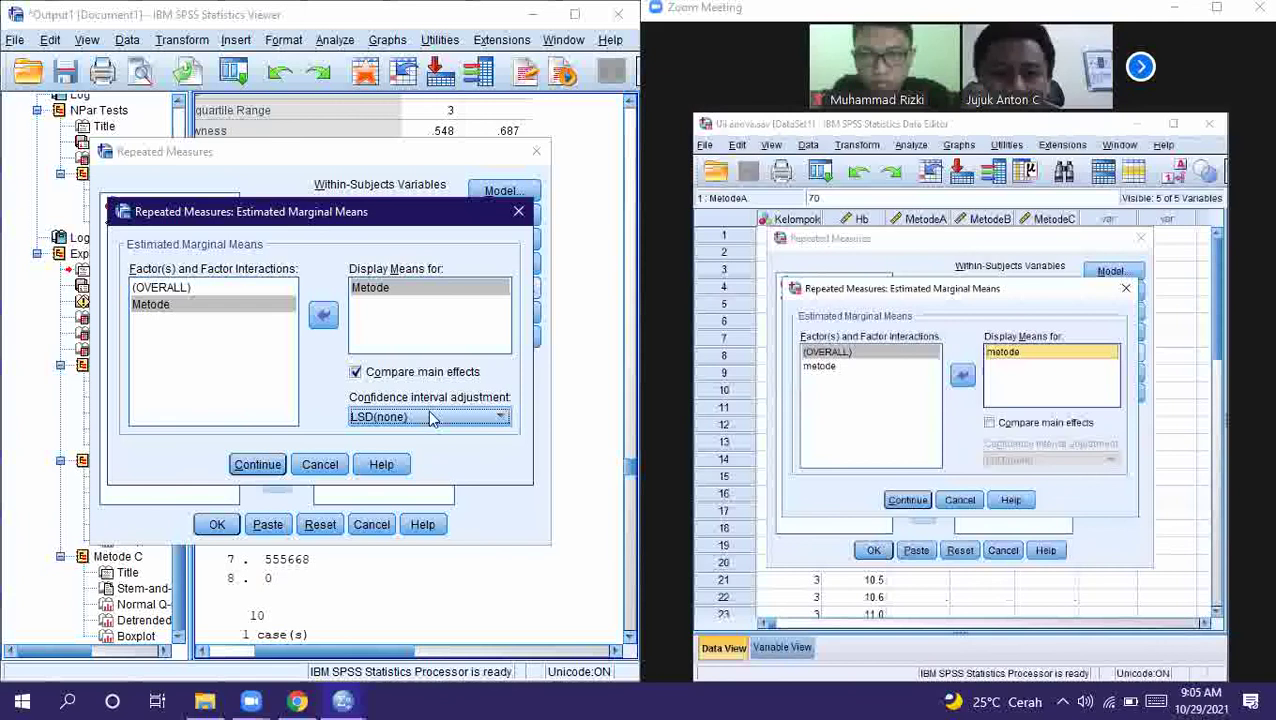
click(247, 471)
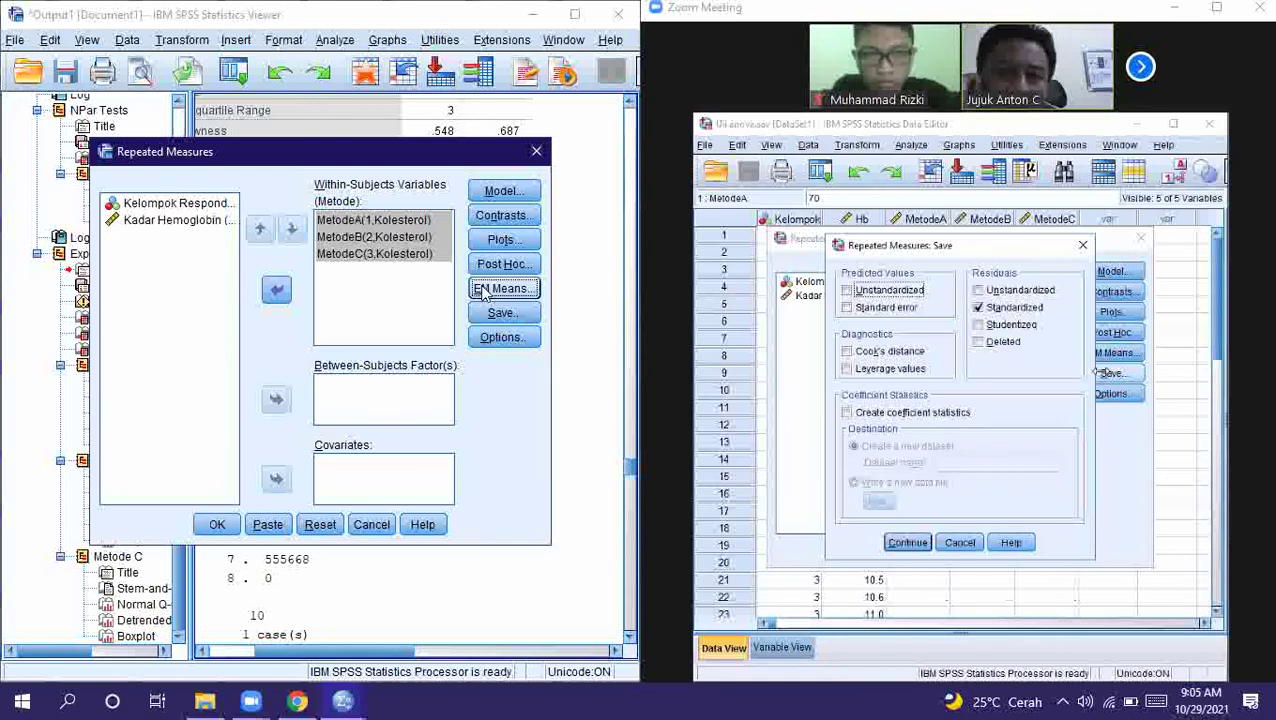
Review the residual-saving settings and the display options of the repeated-measures analysis
click(497, 316)
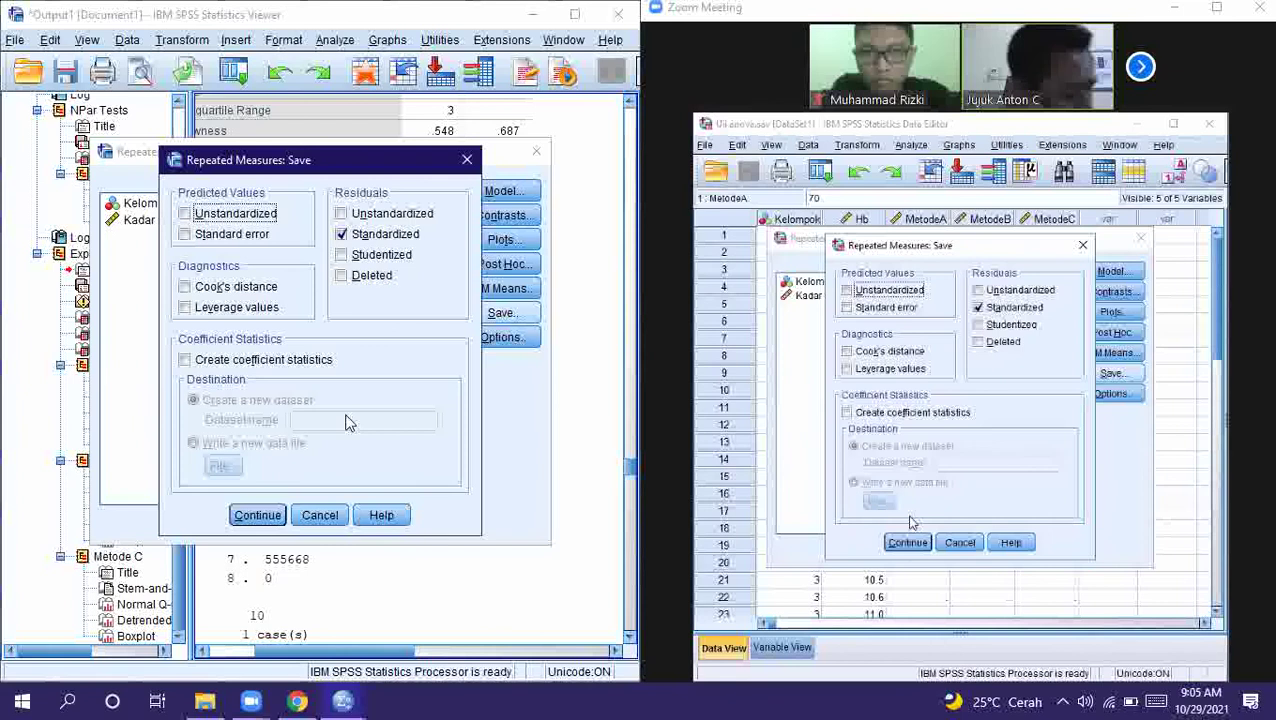
click(257, 515)
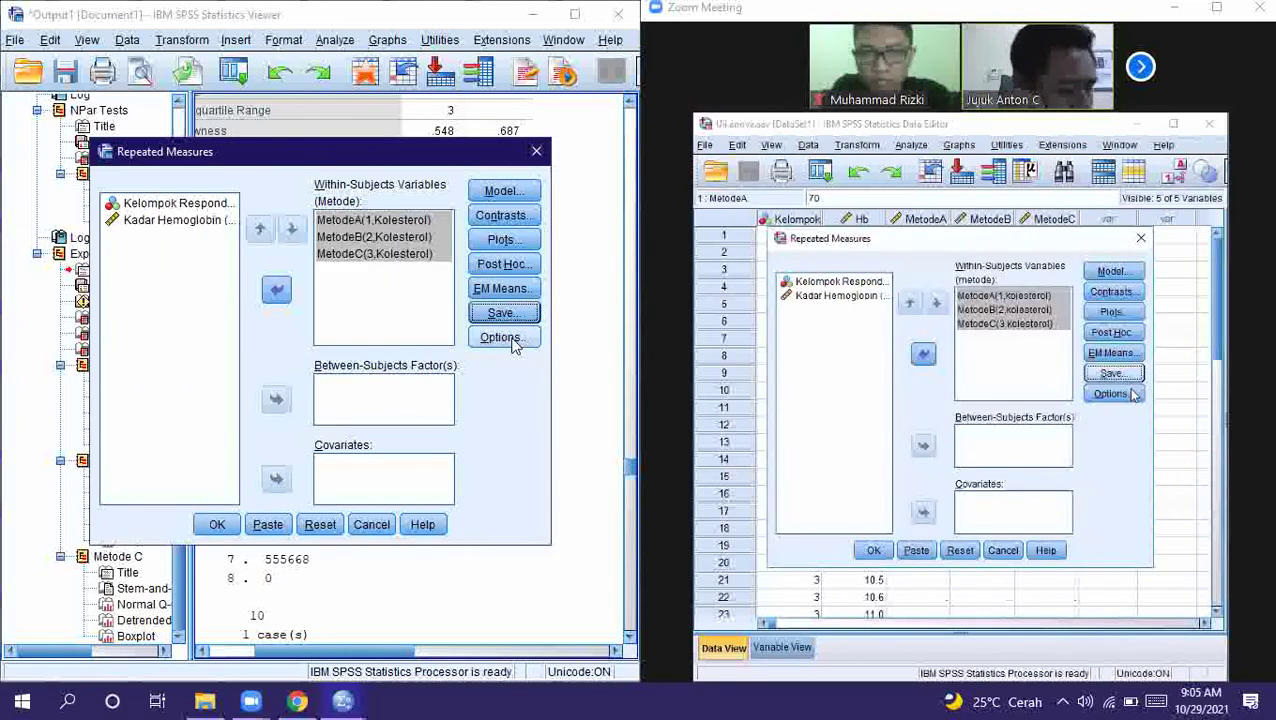
click(511, 341)
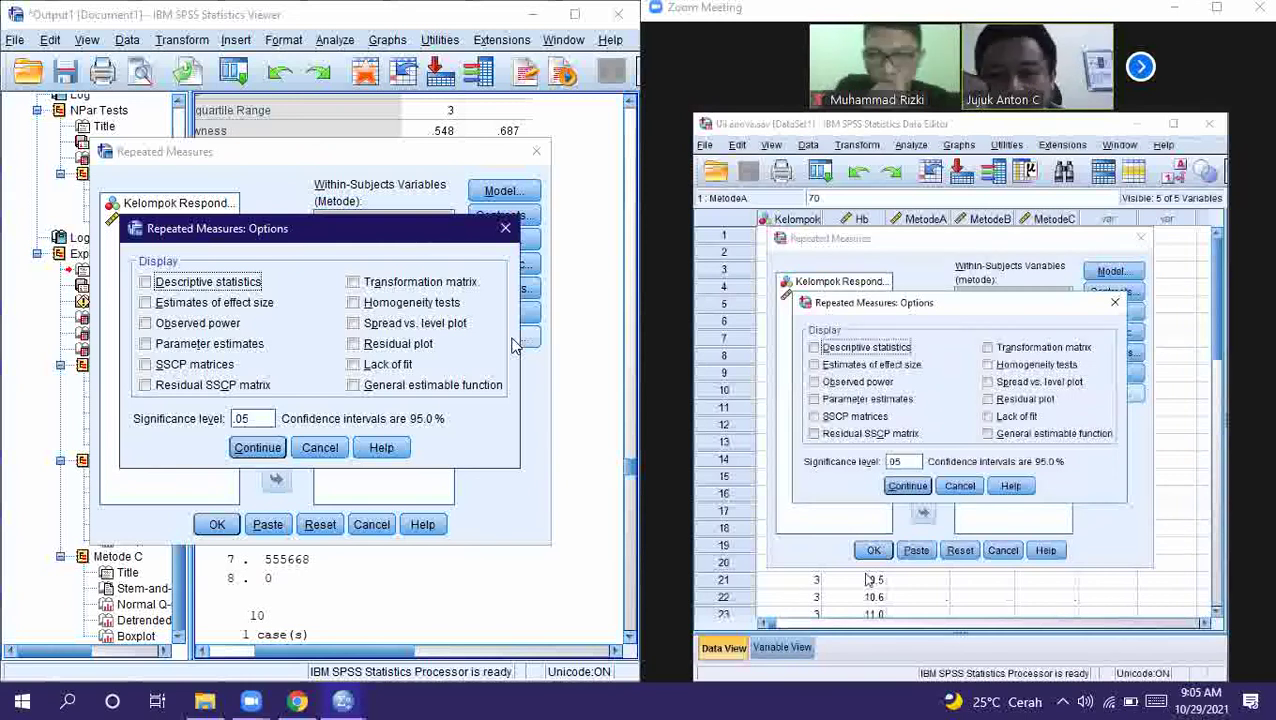
click(320, 447)
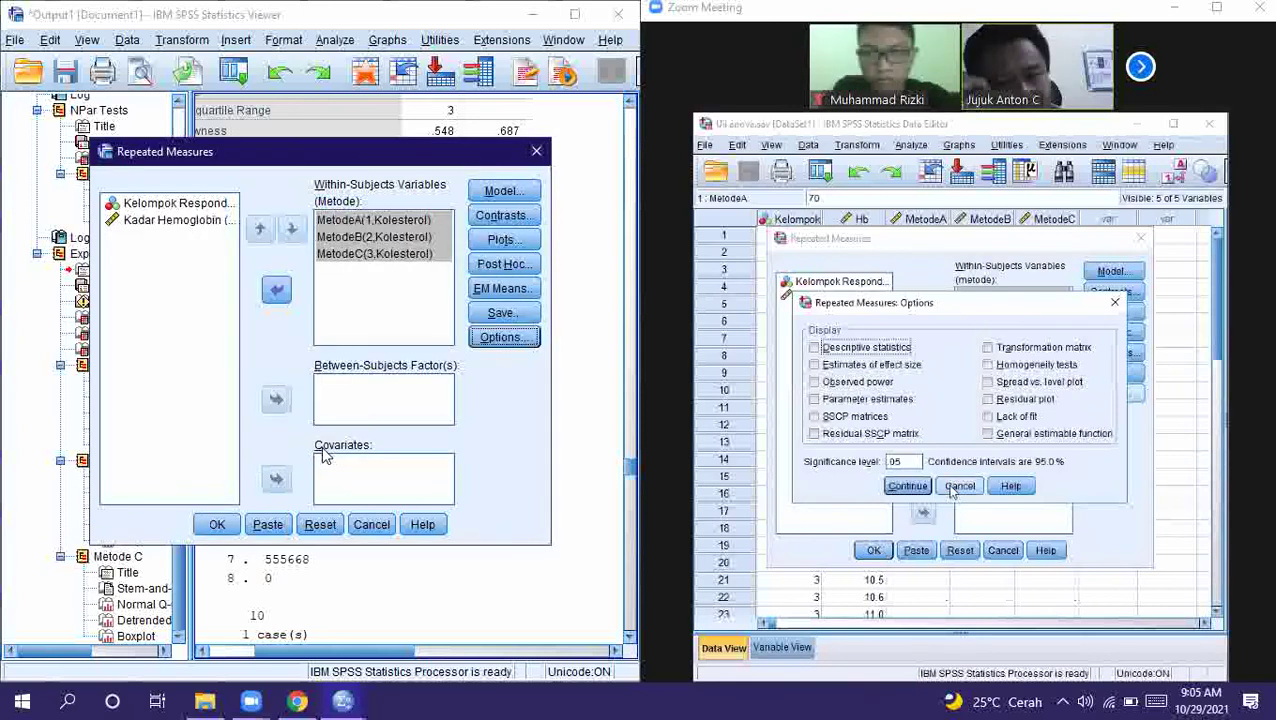
Set the confidence interval adjustment for the Metode main-effects comparison to Bonferroni
click(485, 290)
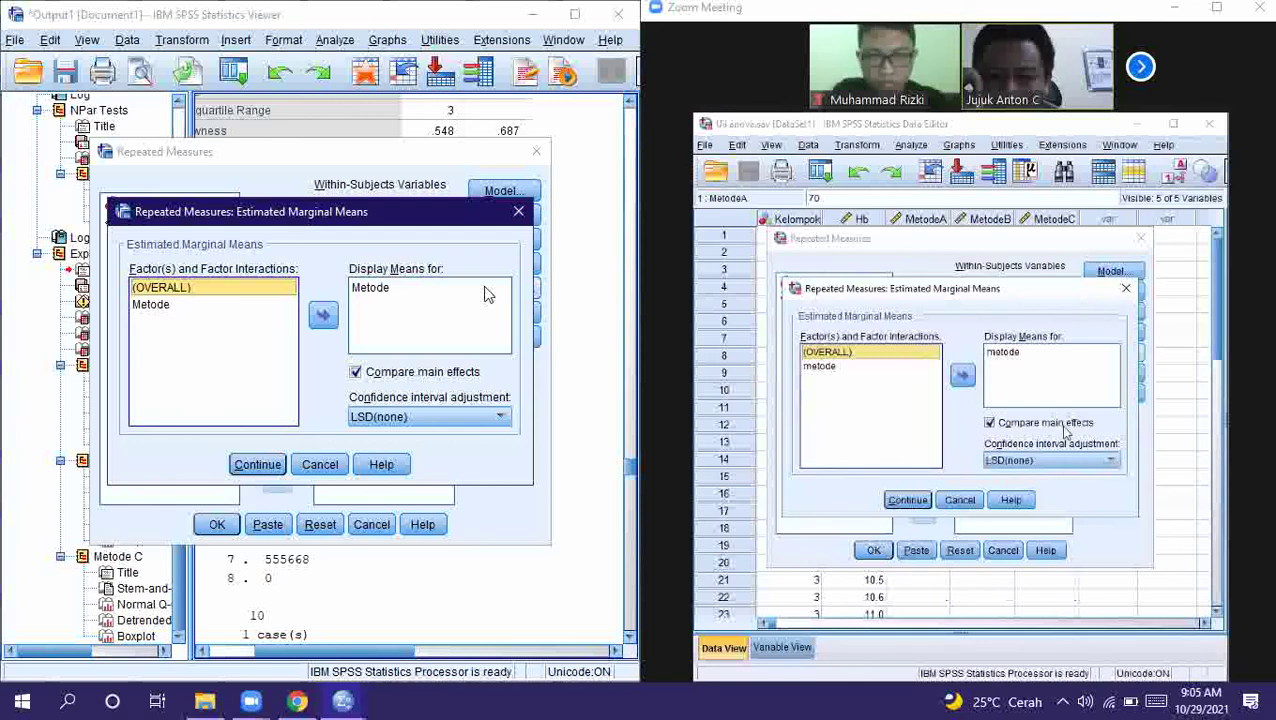
click(432, 416)
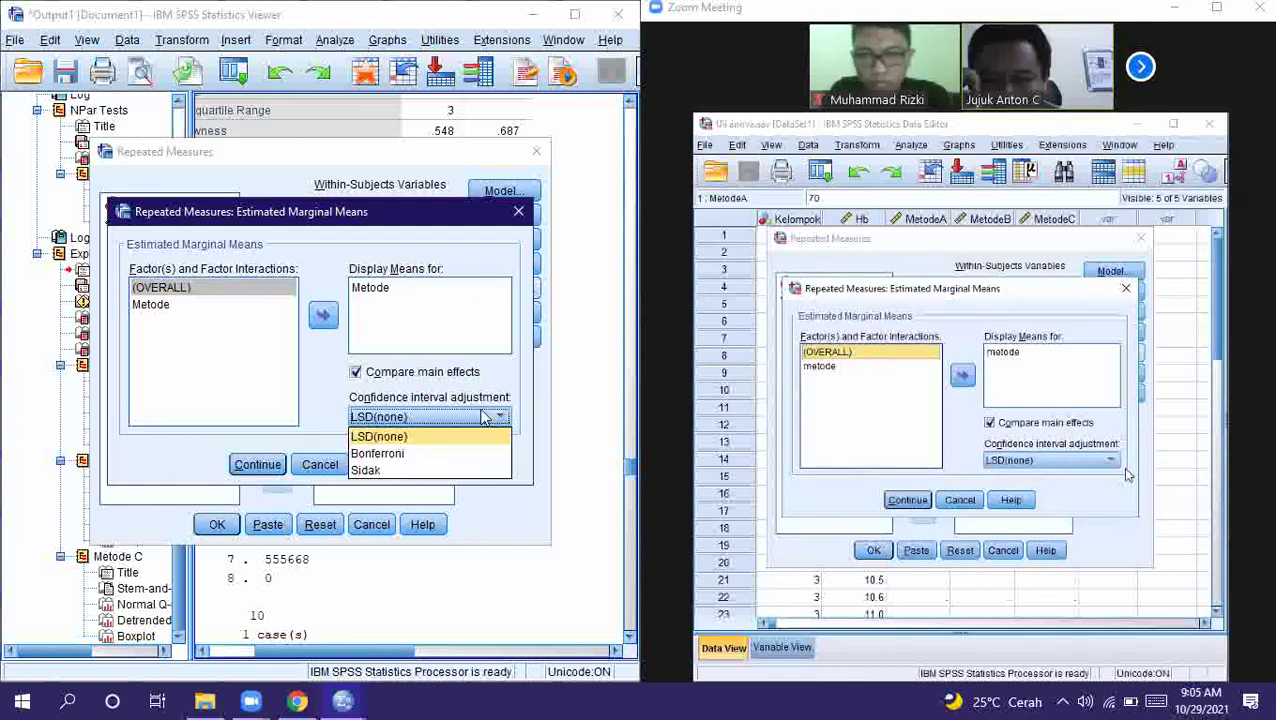
click(396, 454)
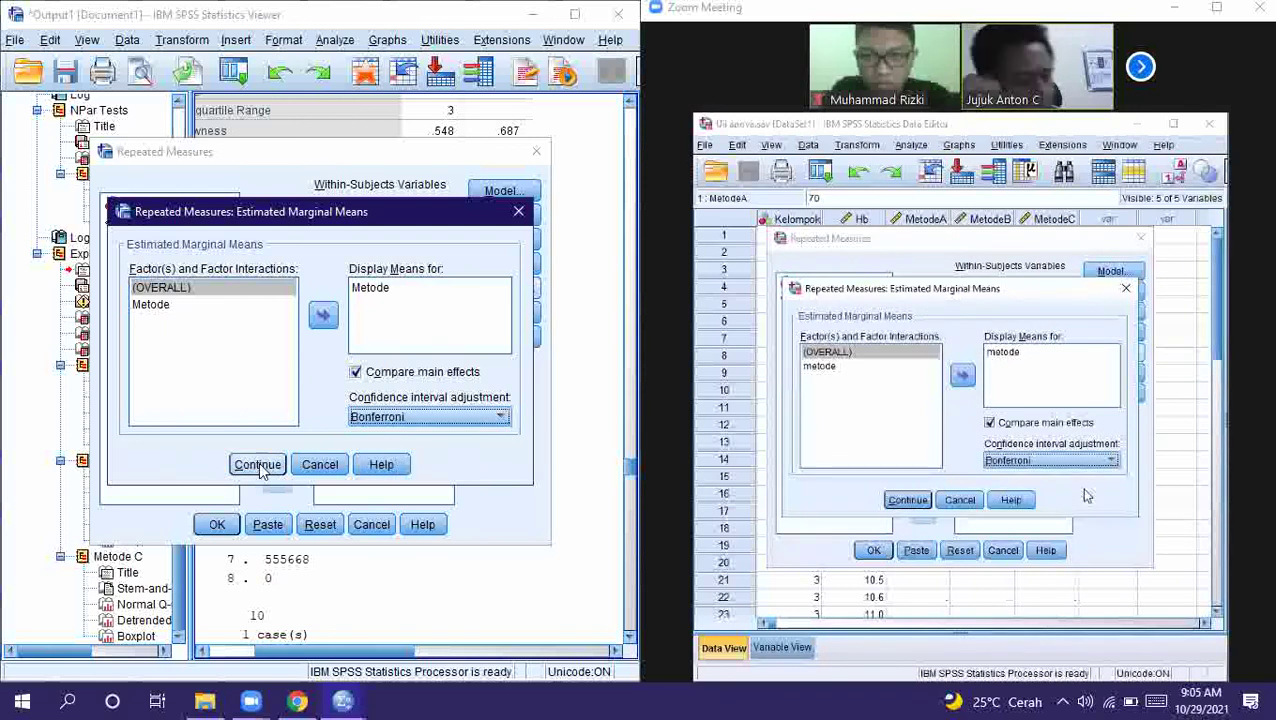
click(257, 465)
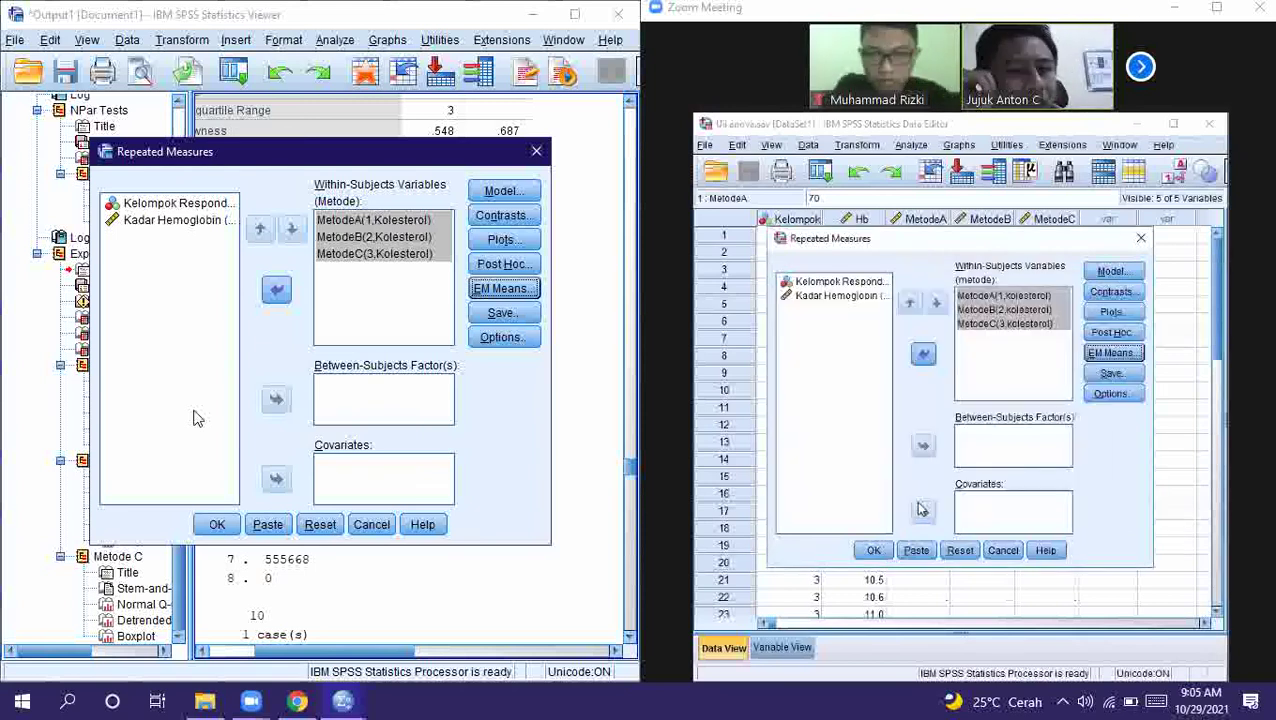
Check the repeated-measures display options, the dataset's variable definitions and its data values
click(500, 338)
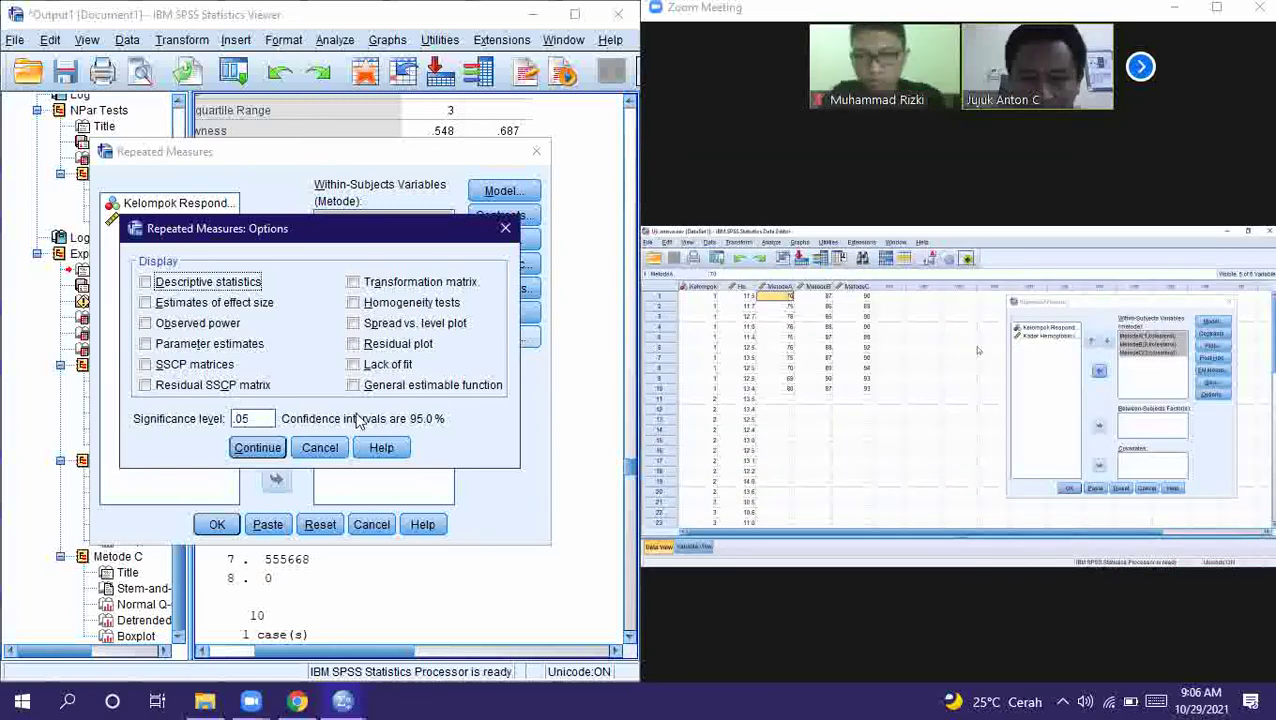
click(320, 447)
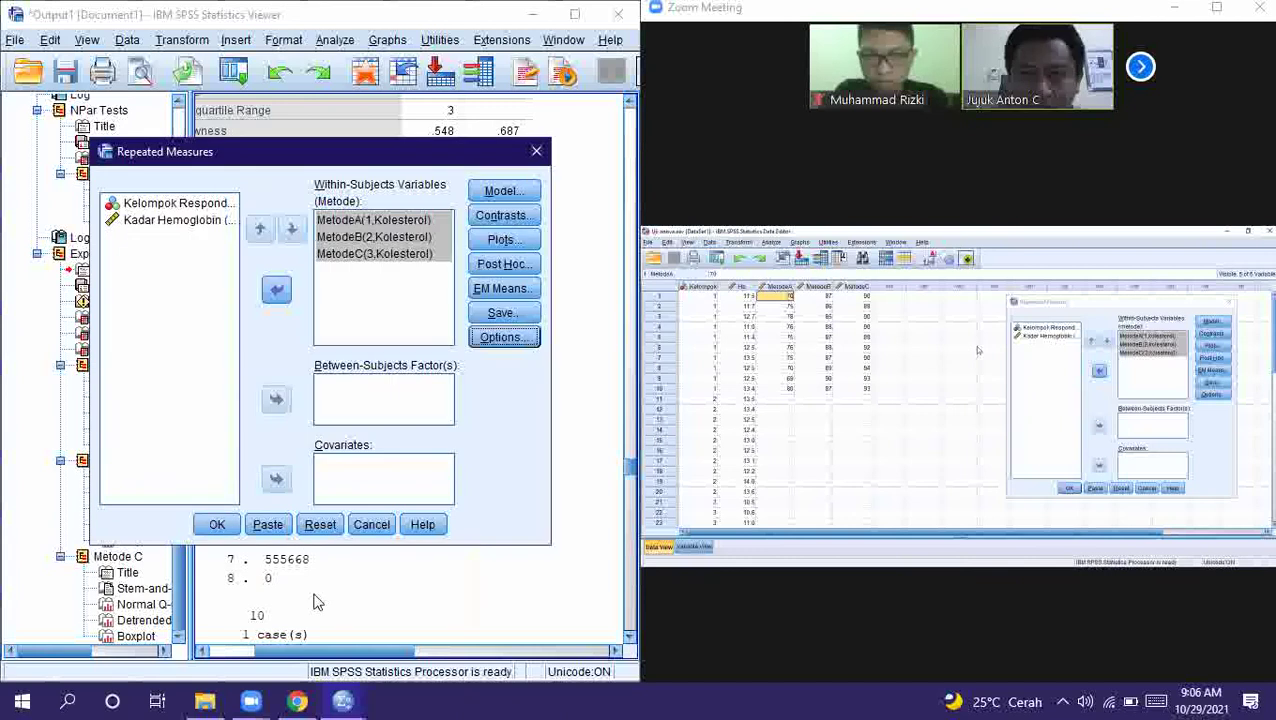
mouse_move(342, 703)
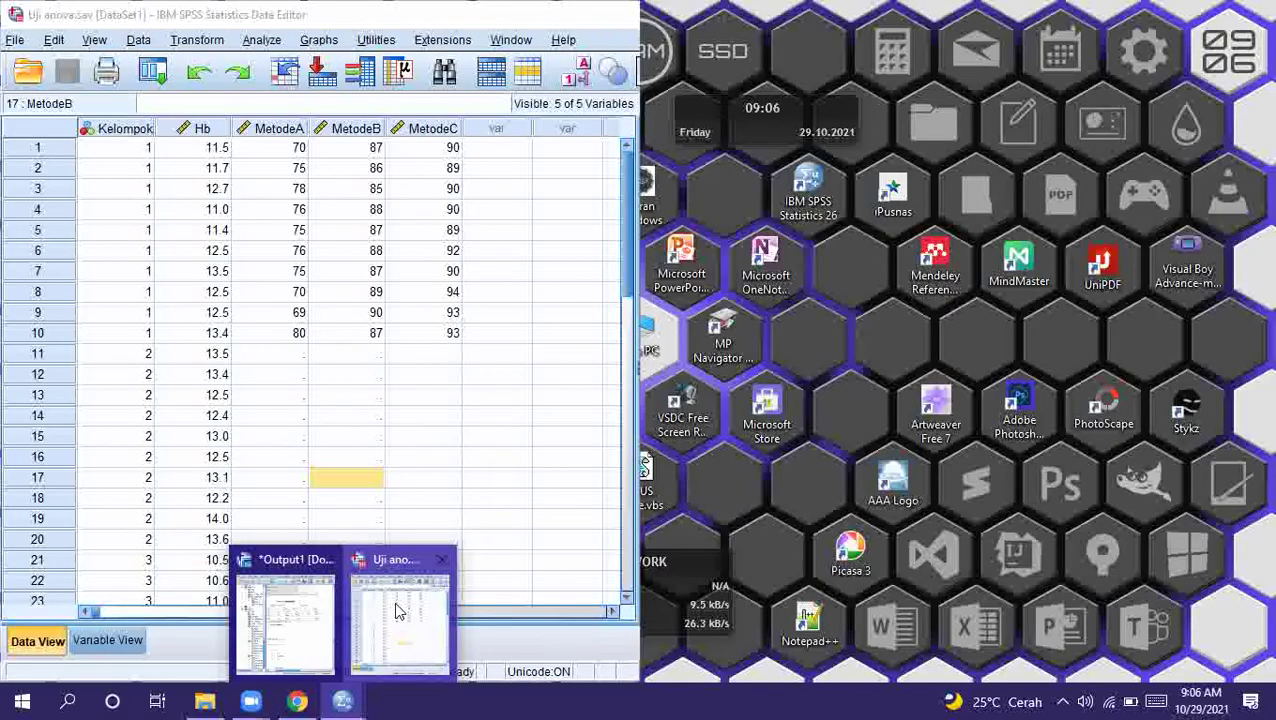
click(397, 610)
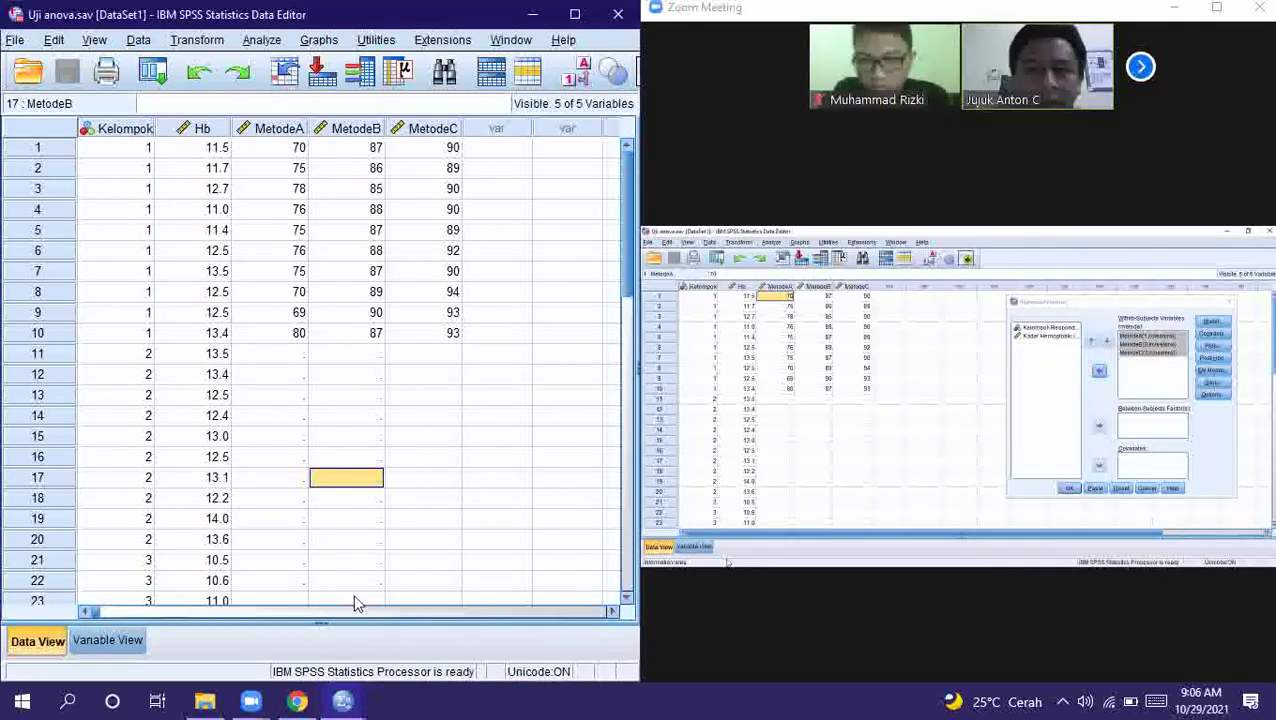
click(118, 646)
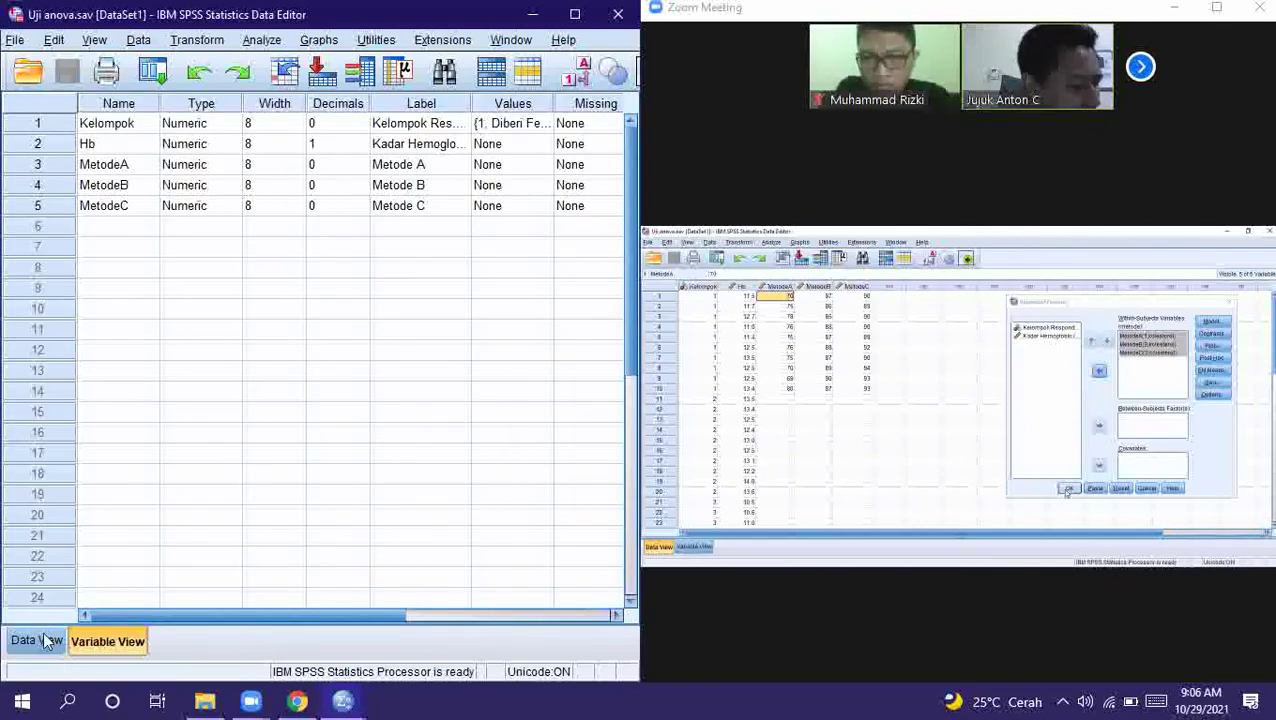
click(57, 645)
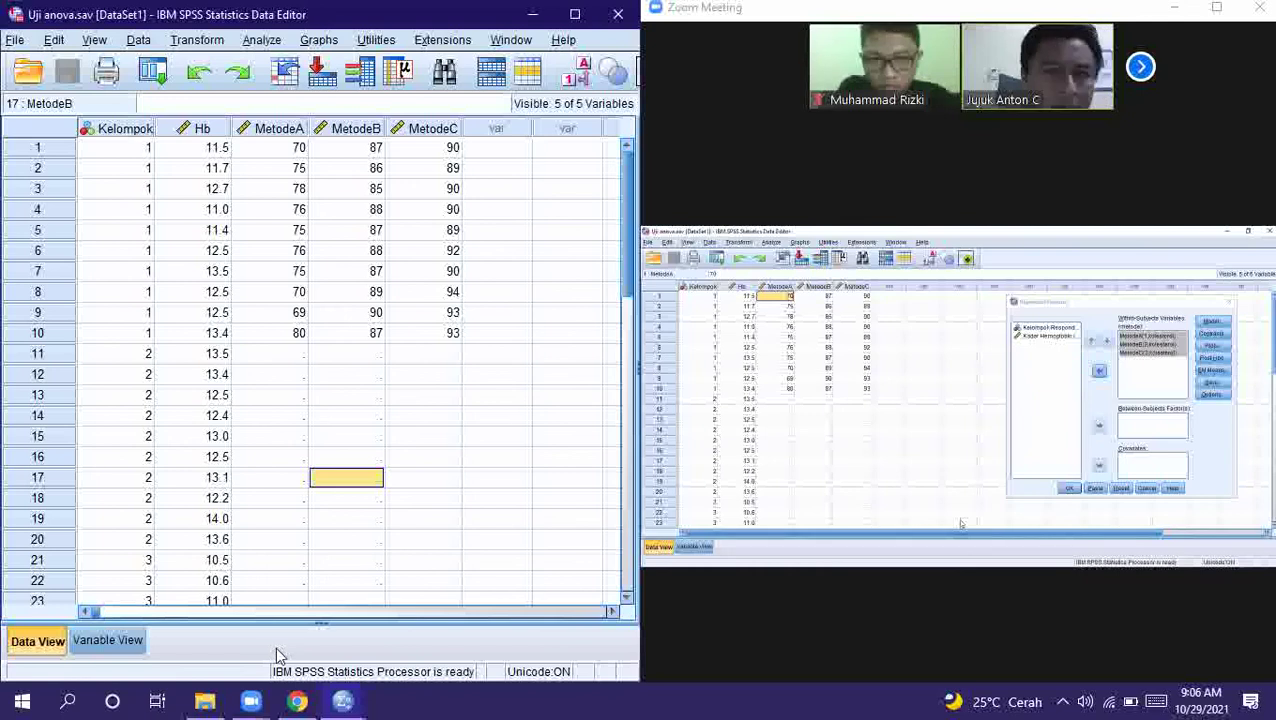
Return to the repeated-measures setup, accept its display options as they are and run the analysis
mouse_move(333, 697)
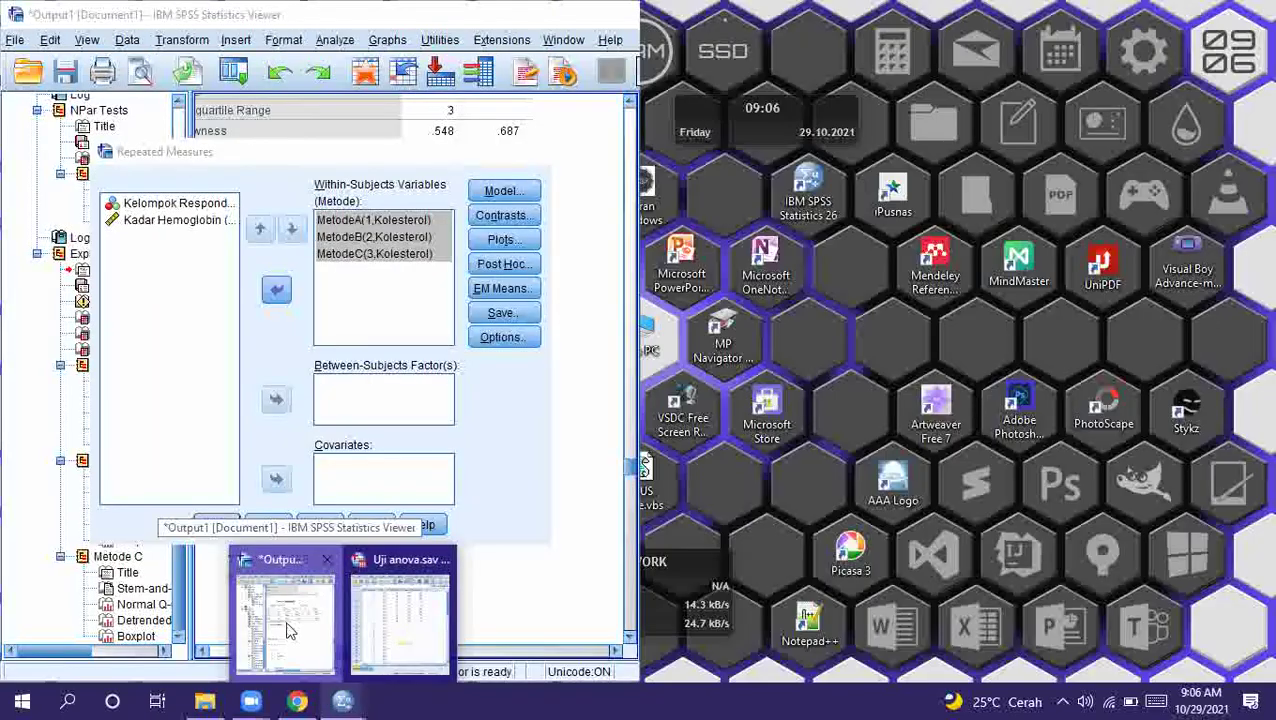
click(288, 628)
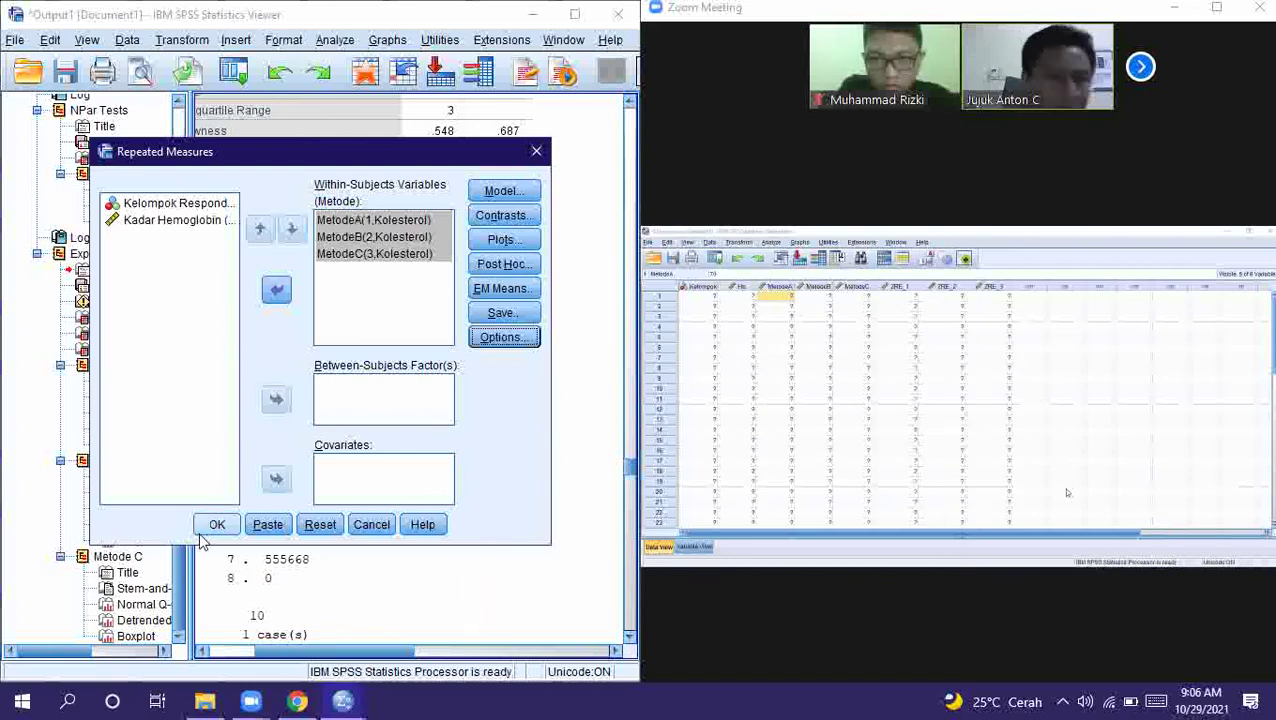
click(512, 338)
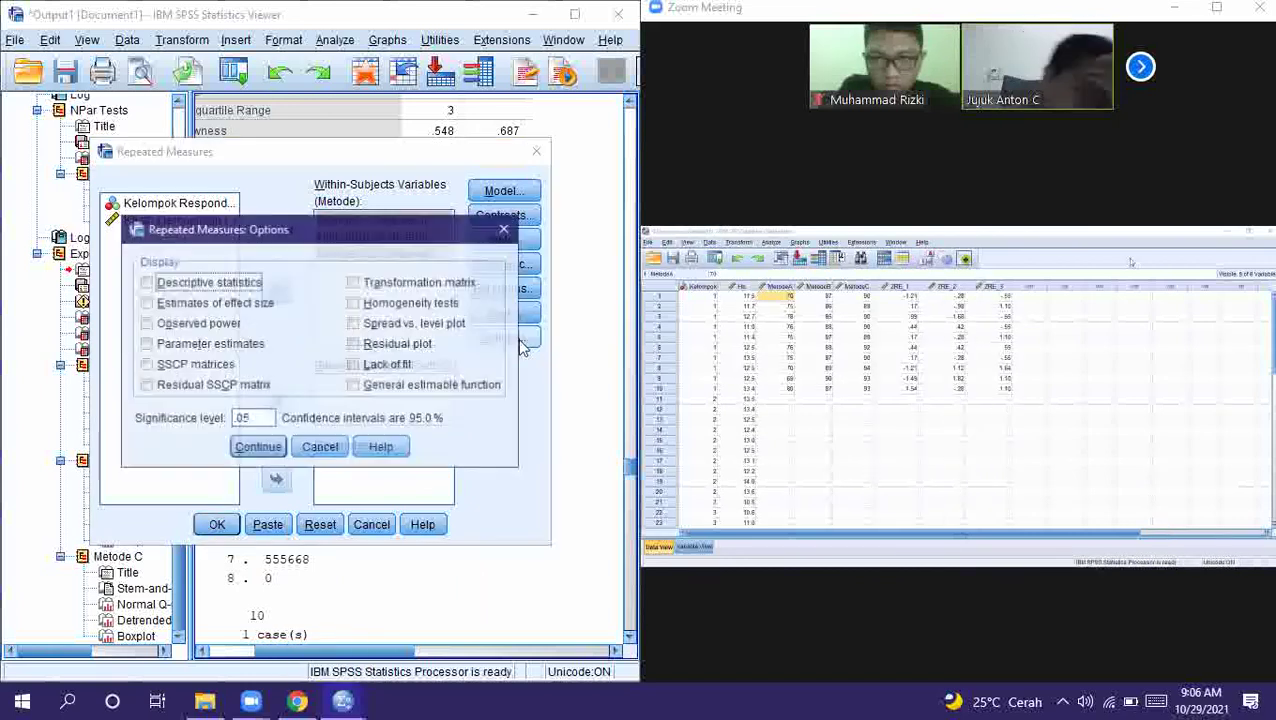
click(260, 449)
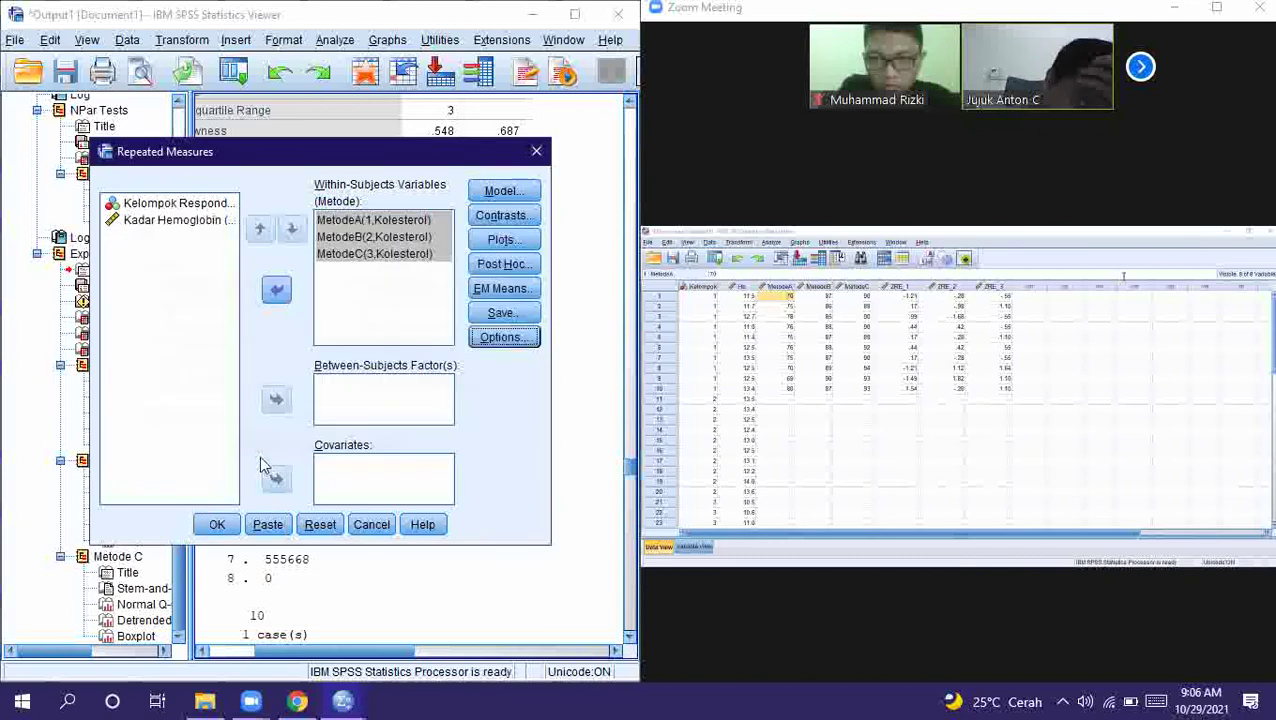
click(216, 524)
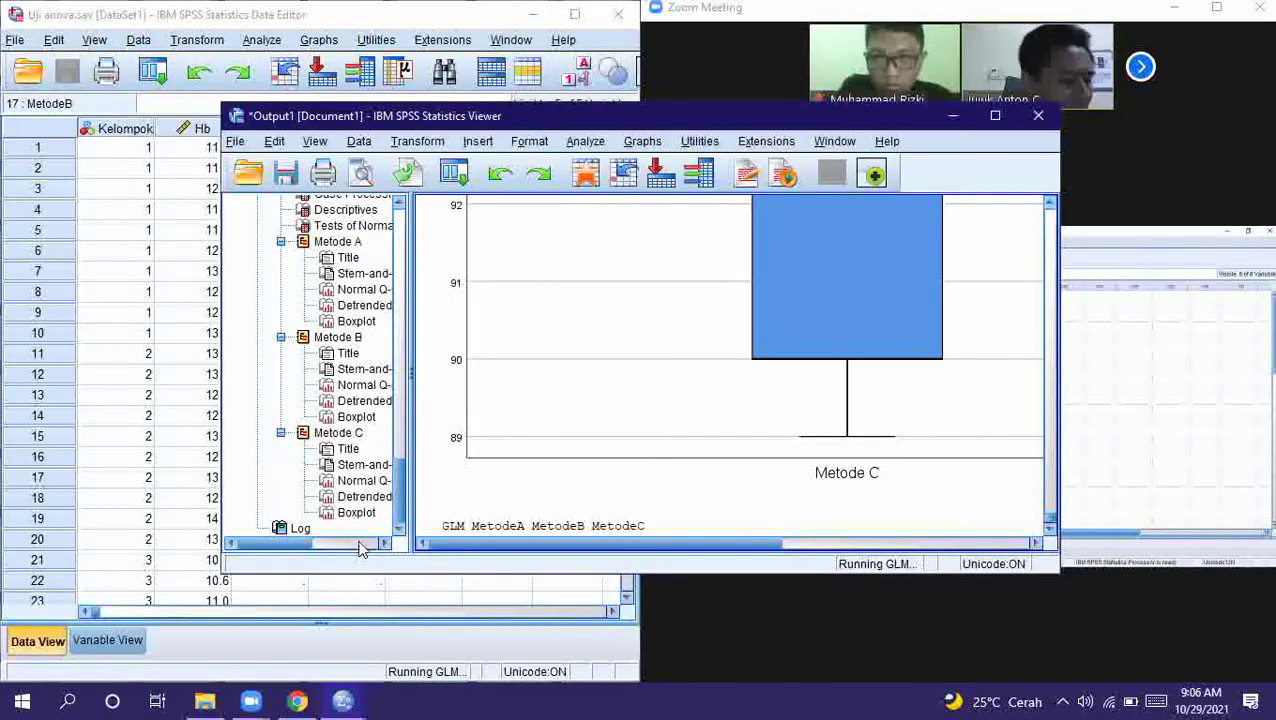
Dock the output viewer with the General Linear Model results side by side with the Zoom meeting
click(405, 599)
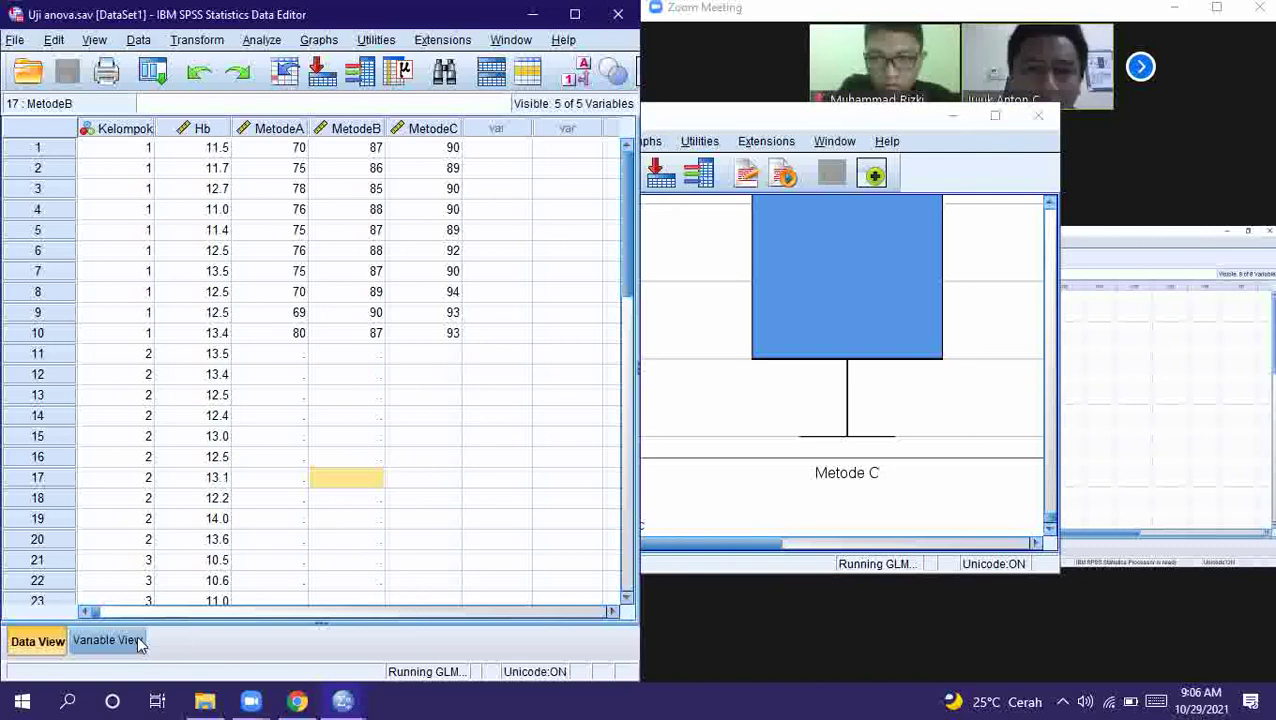
click(898, 358)
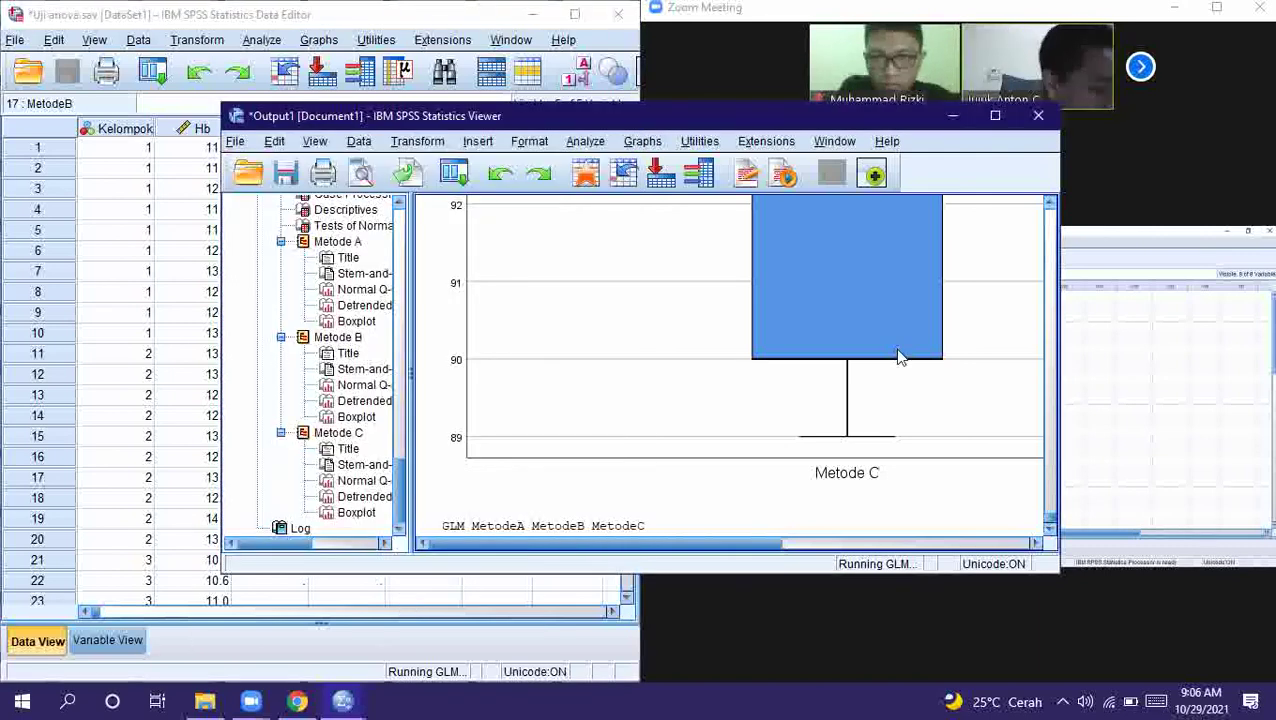
key(super+Left)
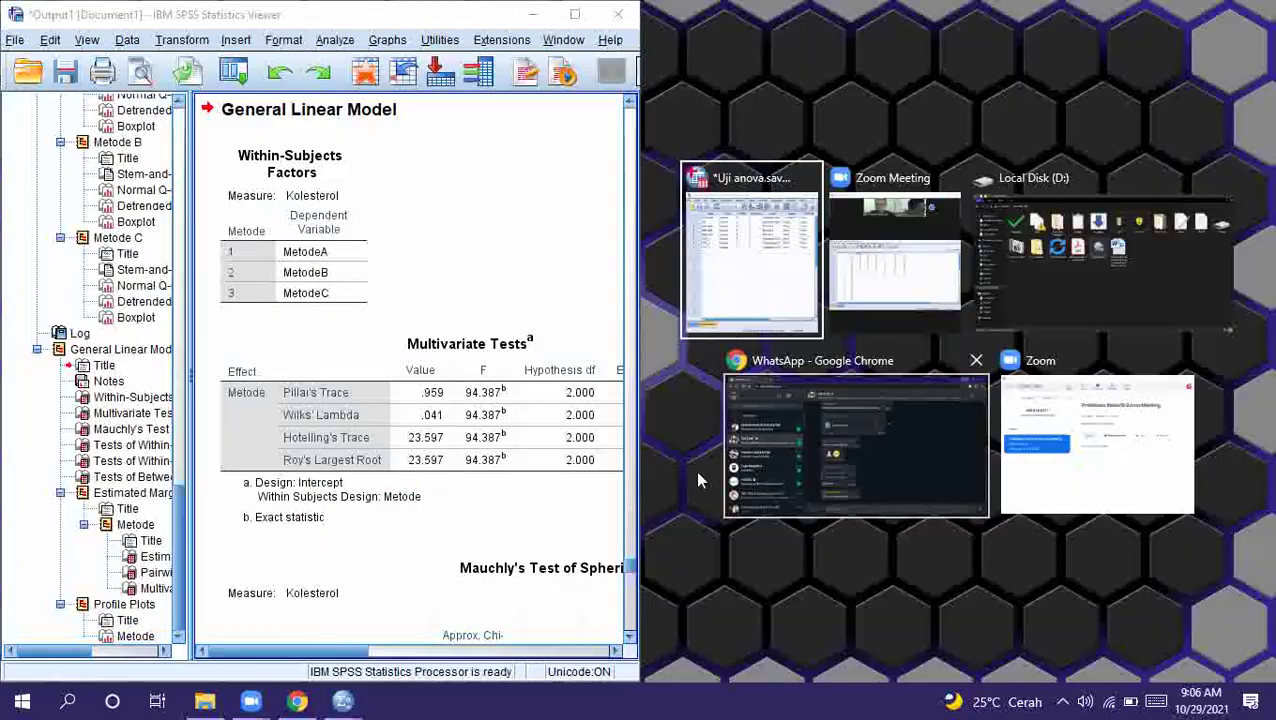
click(880, 290)
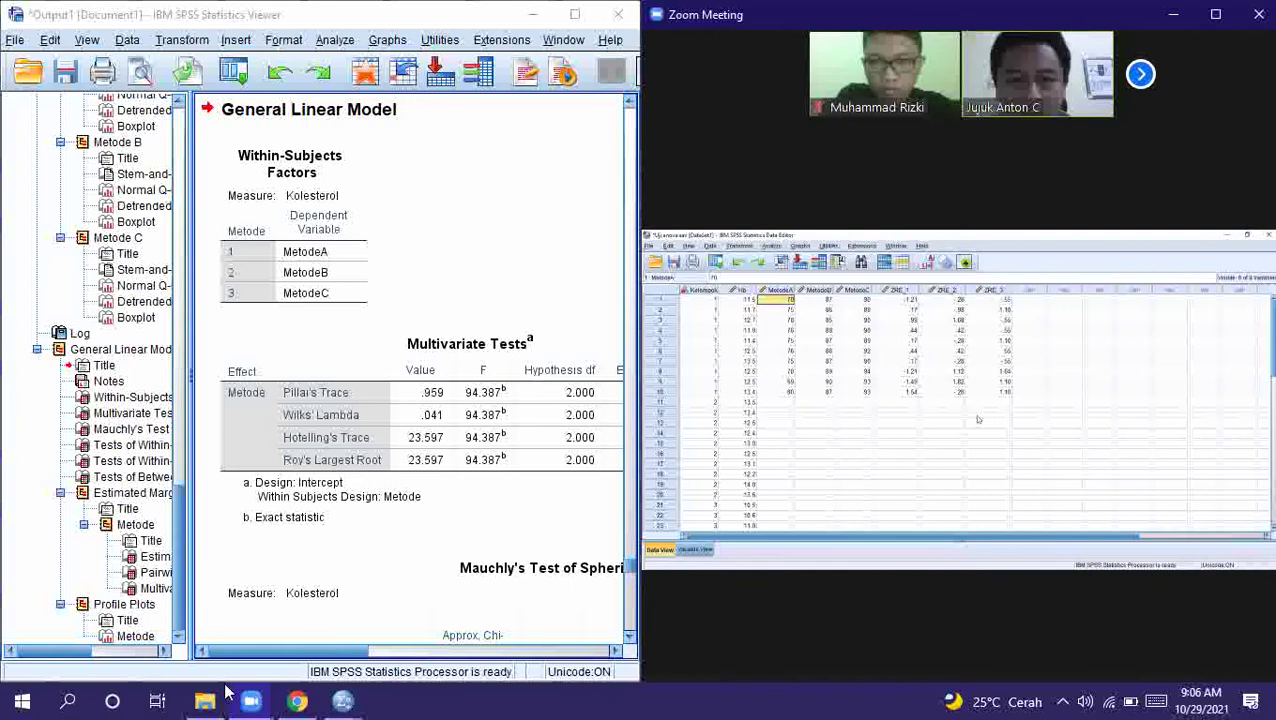
Inspect the saved standardized residual variables ZRE_1, ZRE_2 and ZRE_3 in the dataset
mouse_move(335, 708)
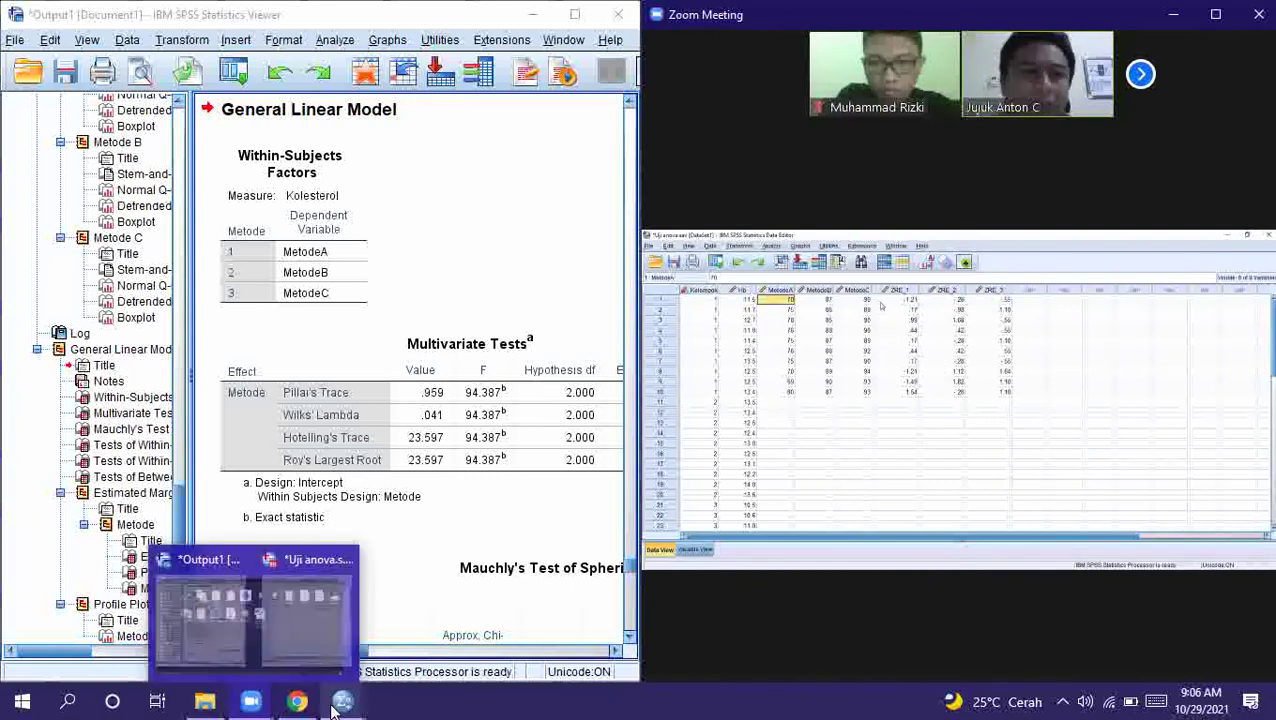
click(305, 610)
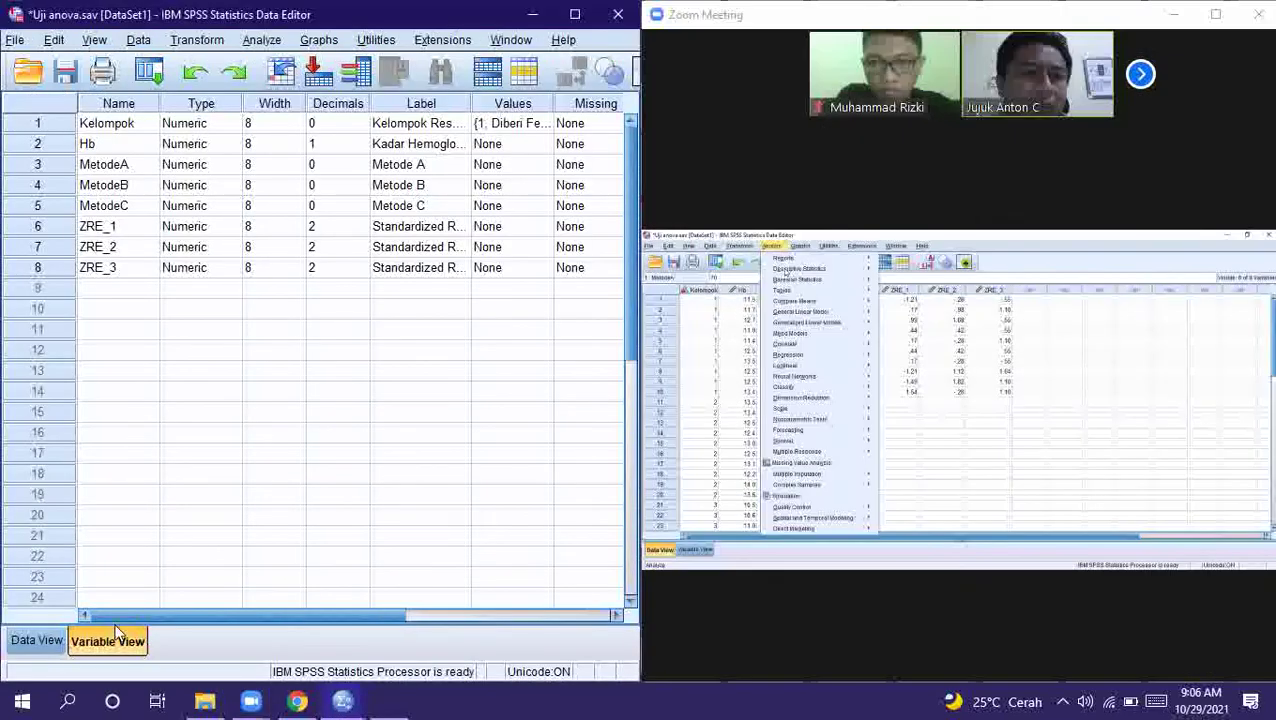
click(36, 640)
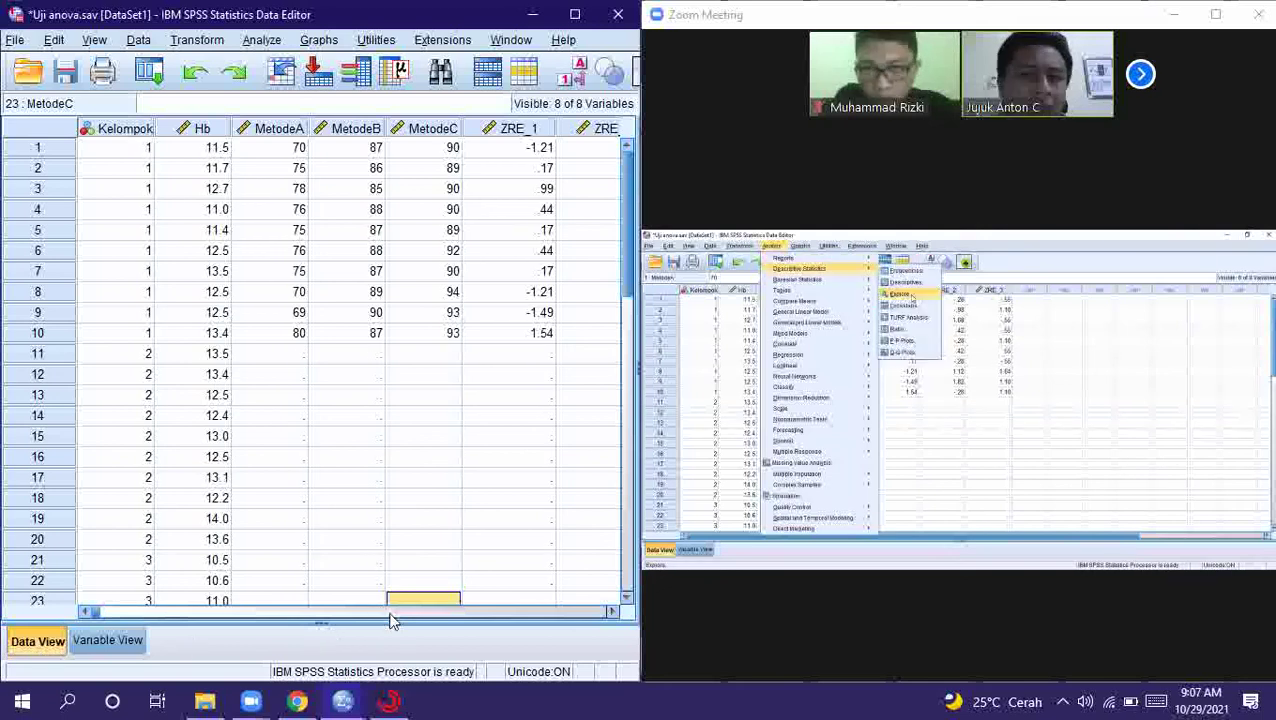
click(430, 614)
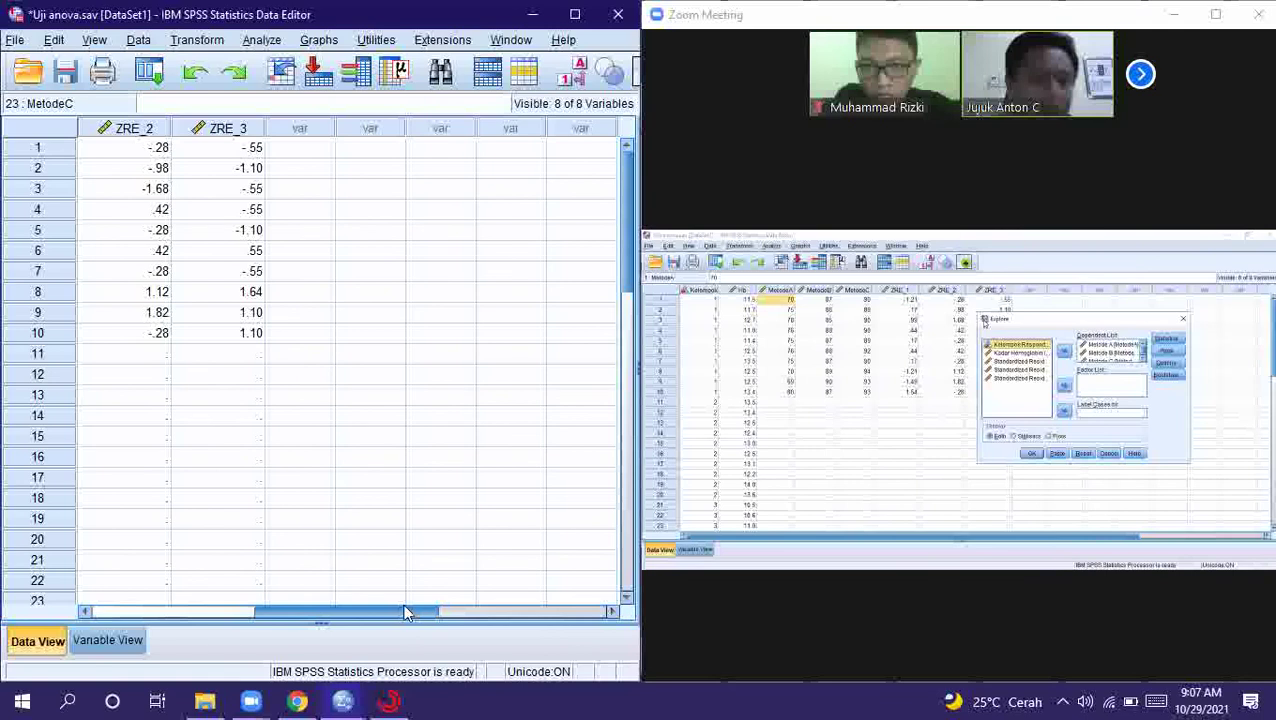
drag(403, 613, 323, 613)
Open the Explore analysis and remove Metode A, Metode B and Metode C from its dependent variables
click(262, 40)
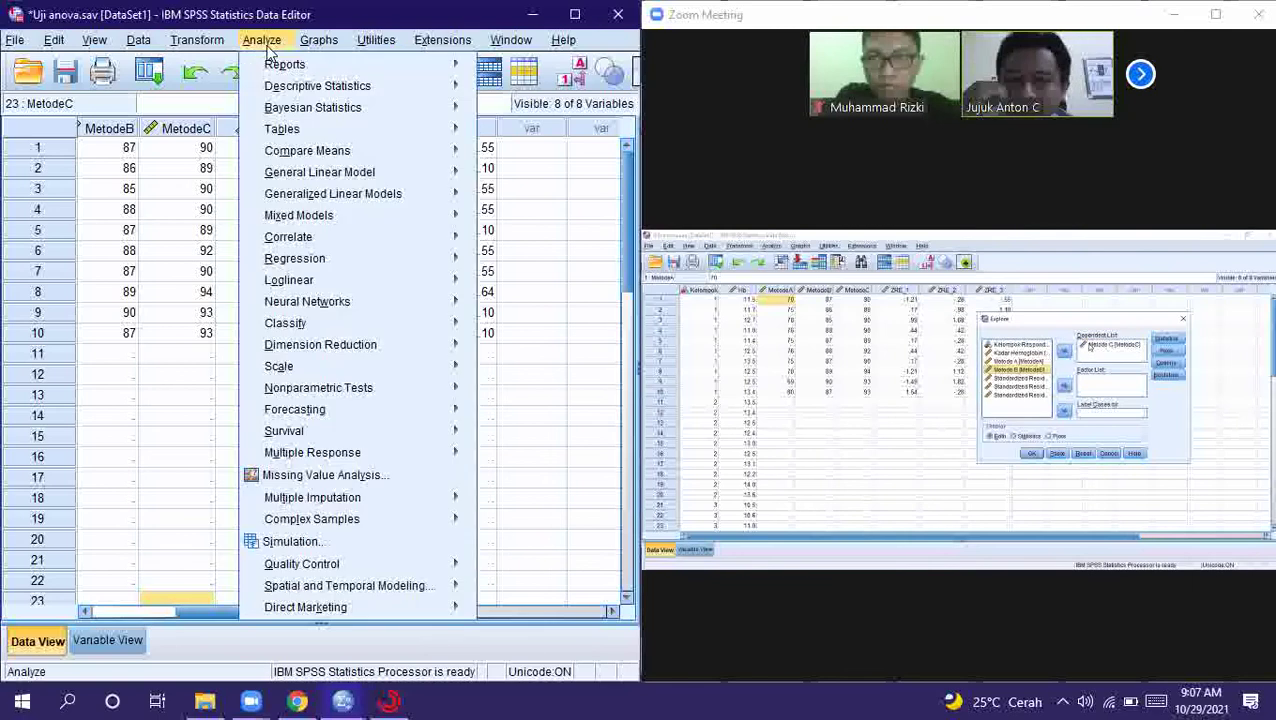
mouse_move(317, 86)
click(556, 134)
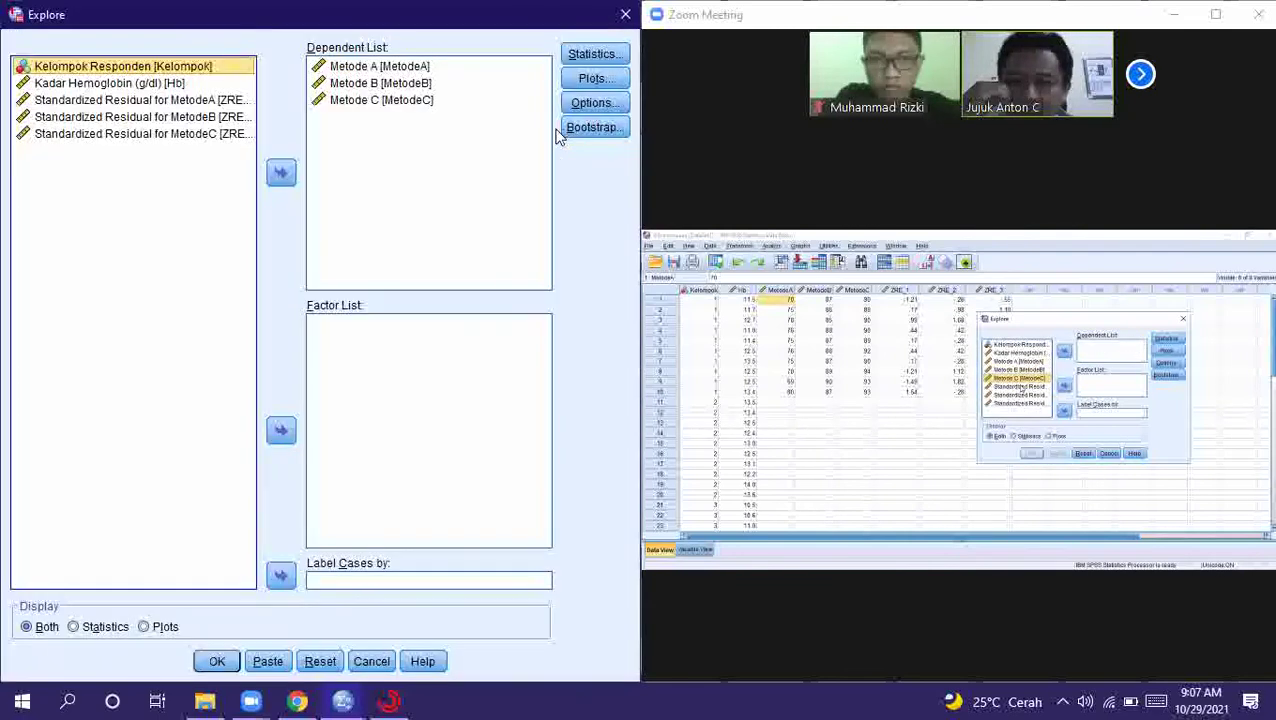
click(405, 68)
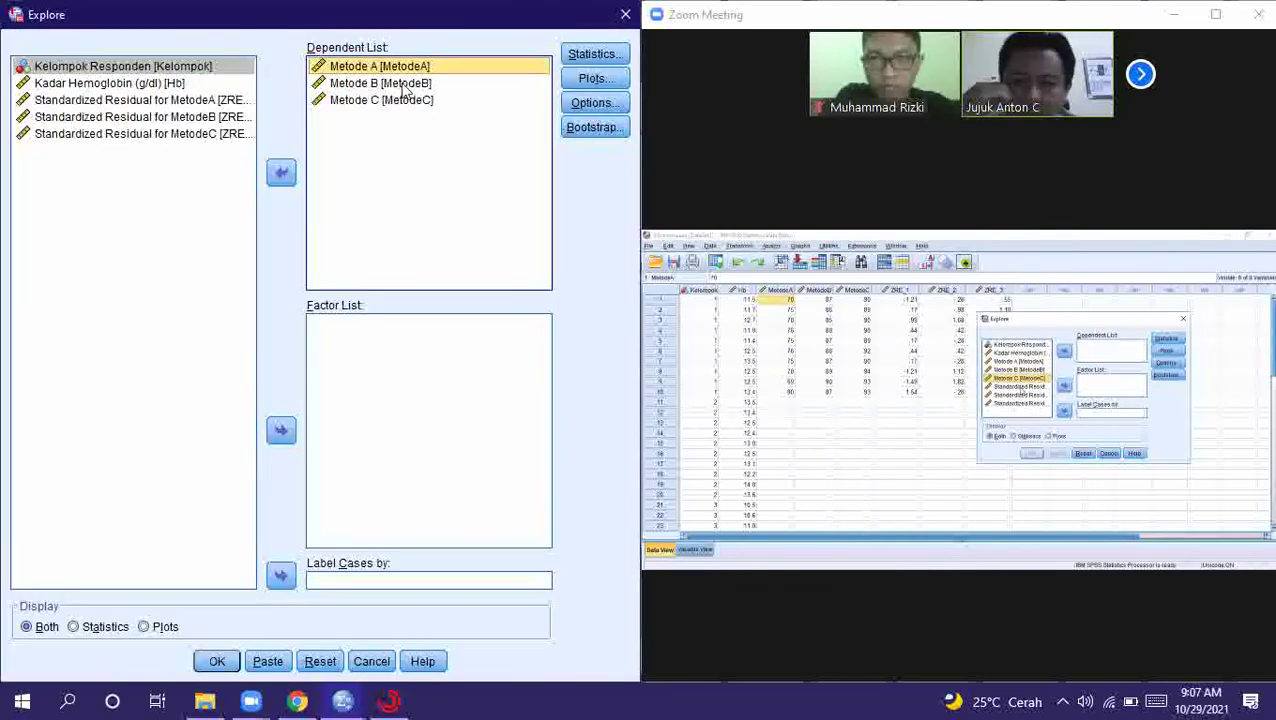
ctrl+click(405, 84)
ctrl+click(398, 101)
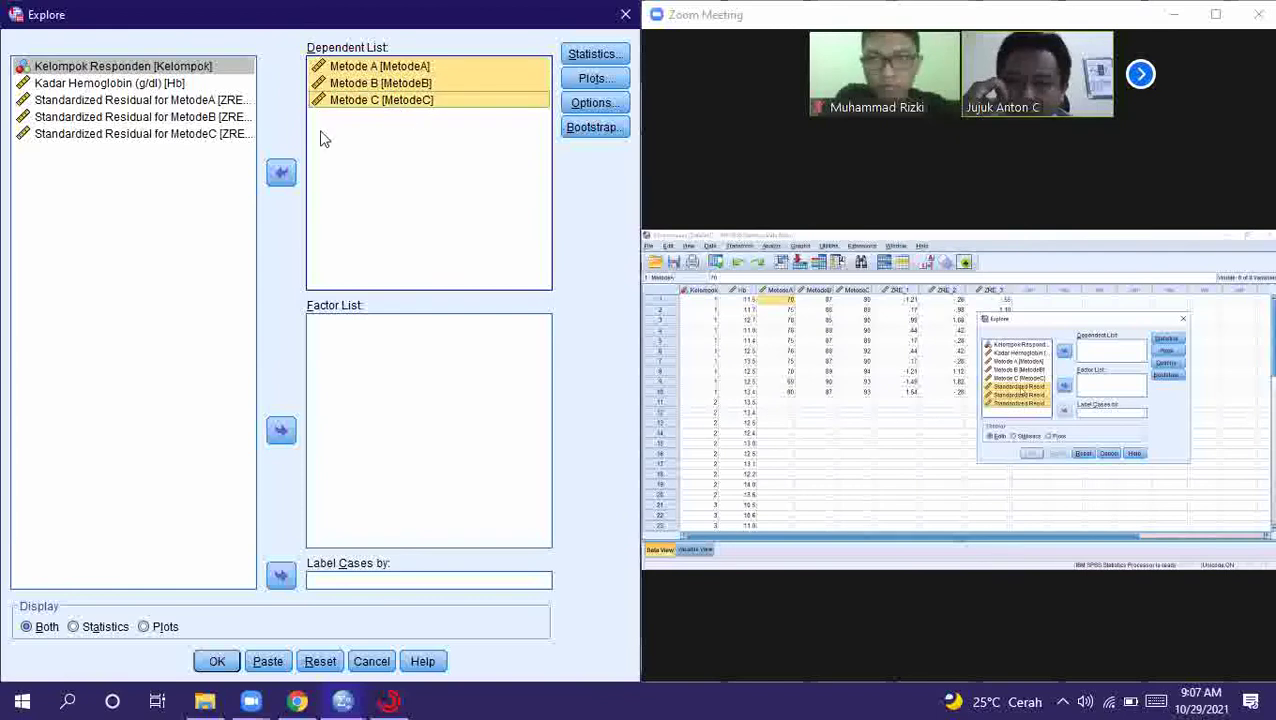
click(282, 174)
Add the standardized residuals for MetodeA, MetodeB and MetodeC as the dependent variables of Explore
click(162, 167)
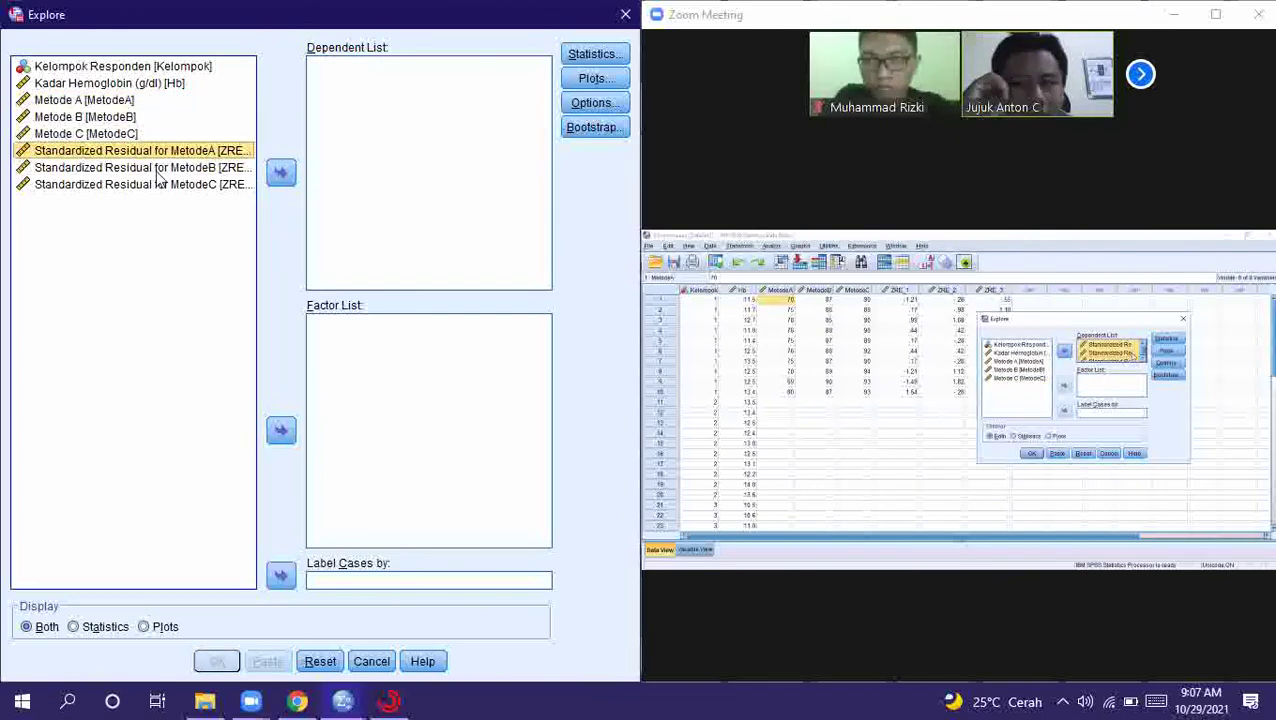
key(shift+Up)
shift+click(155, 186)
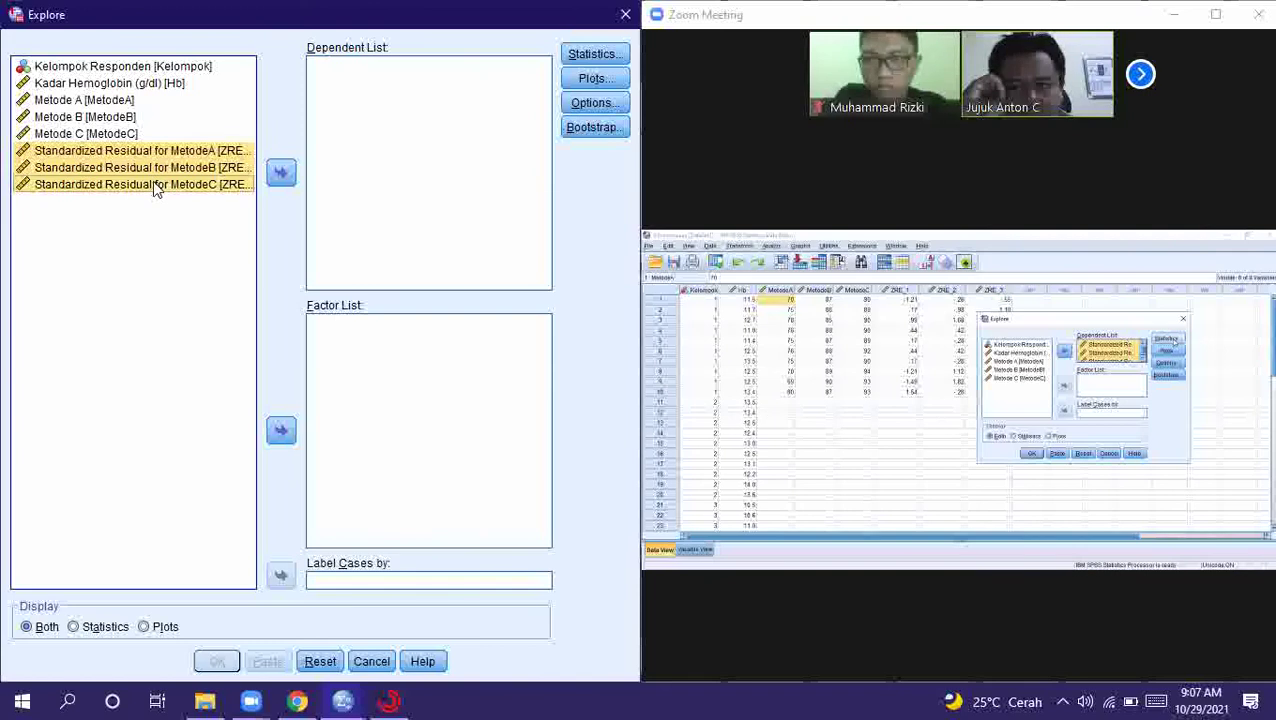
click(281, 173)
Review the Explore statistics, keep normality plots with tests and listwise exclusion of missing values, and run the analysis
click(592, 54)
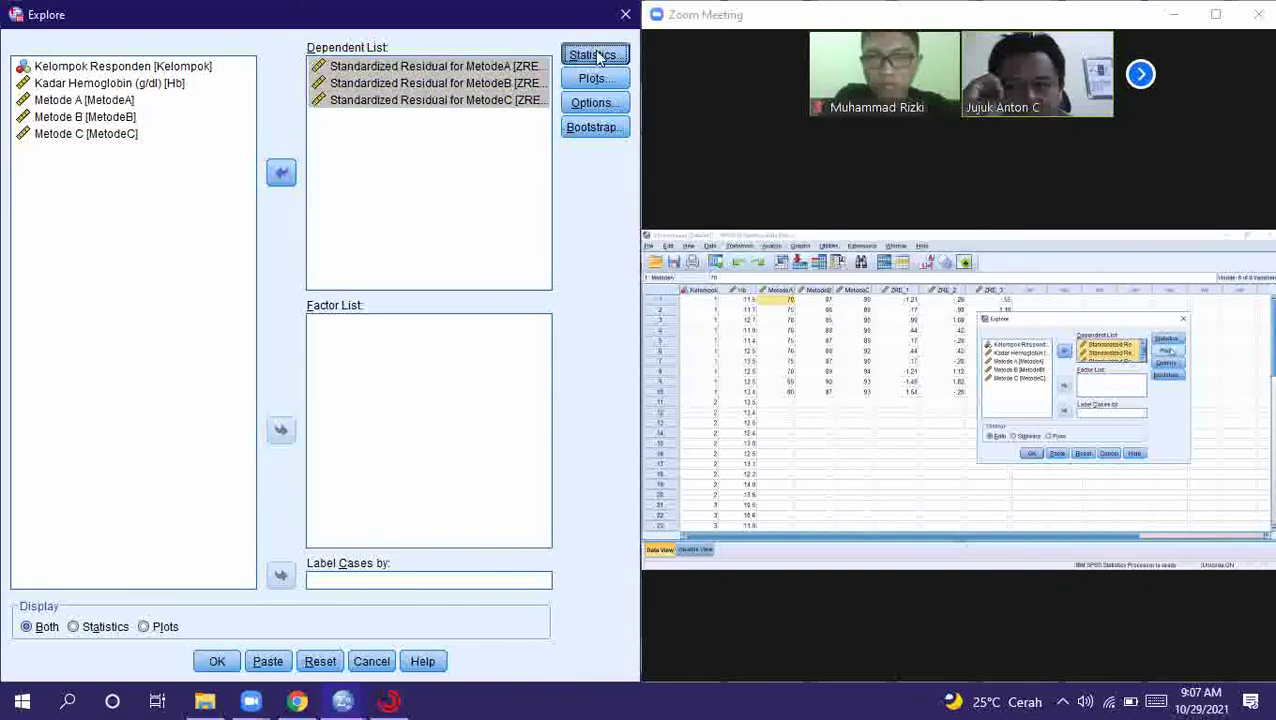
click(433, 417)
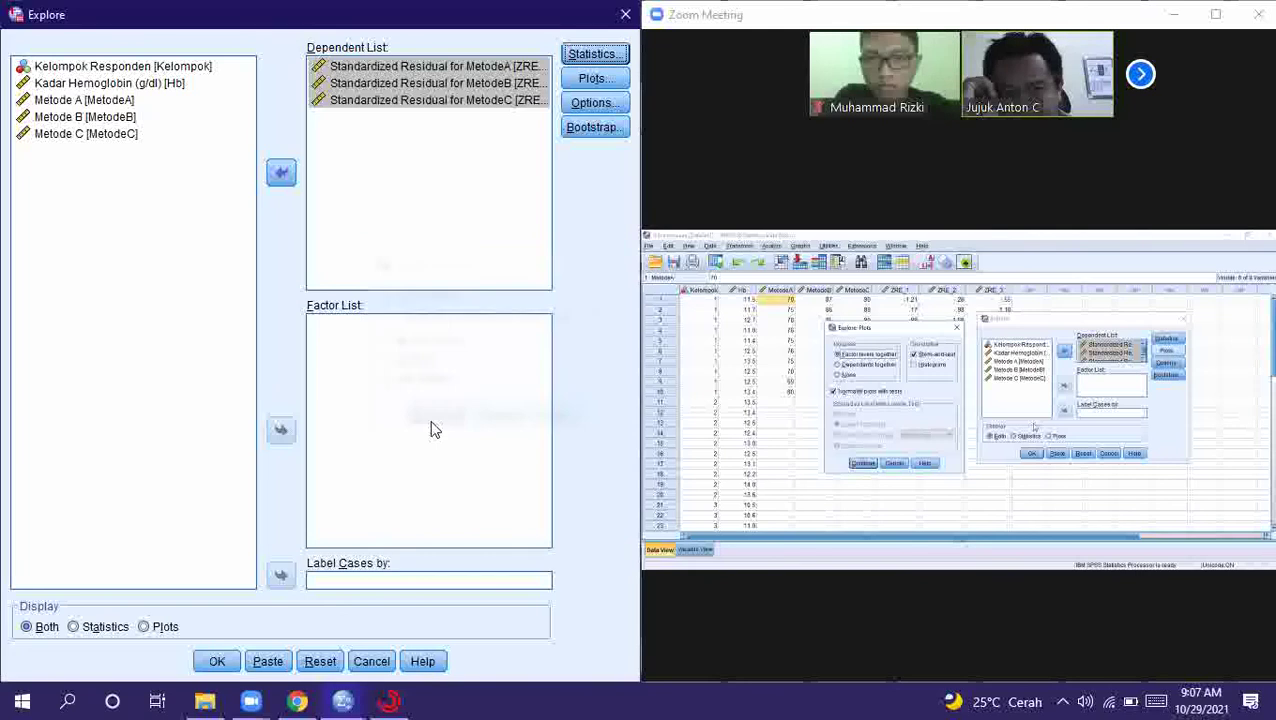
click(592, 78)
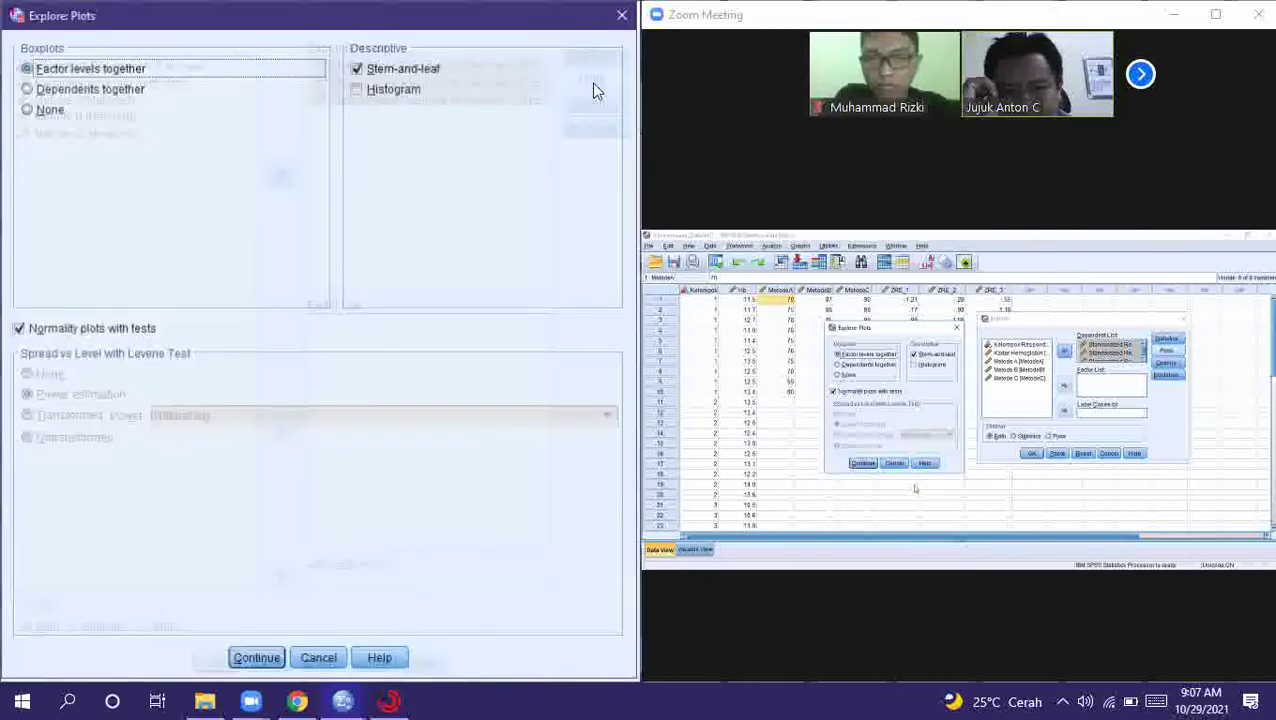
click(244, 668)
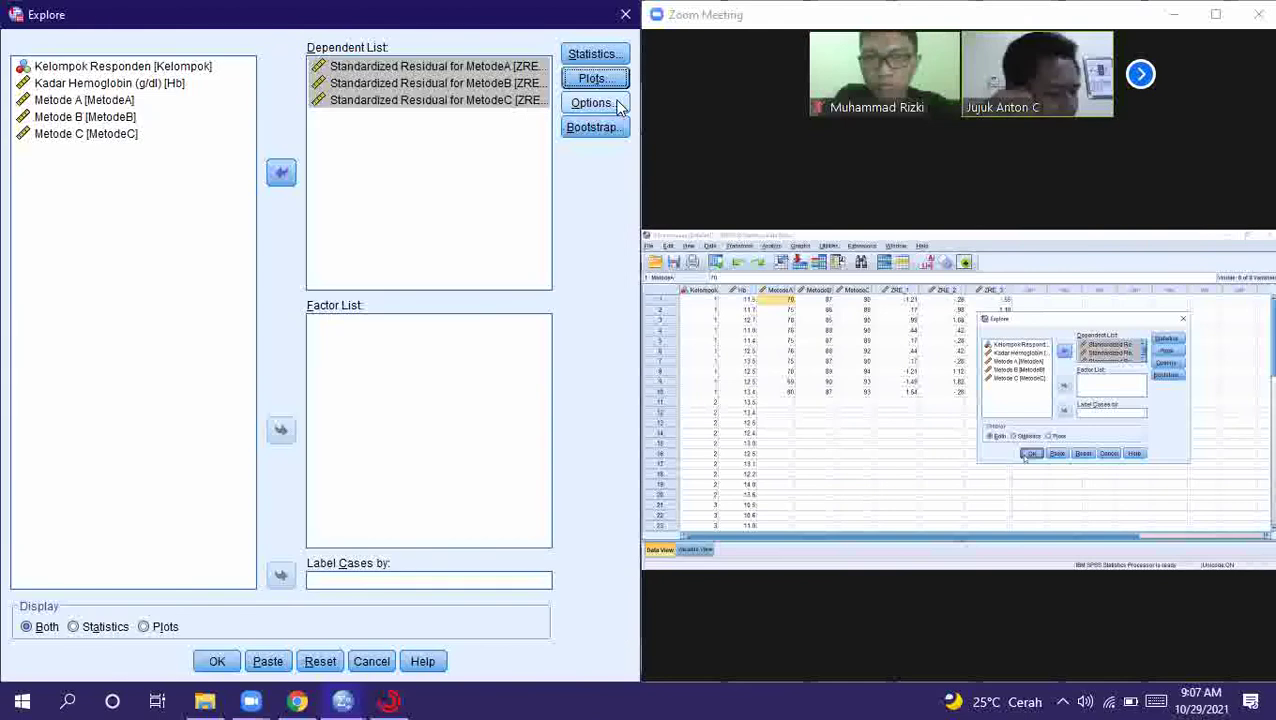
click(612, 108)
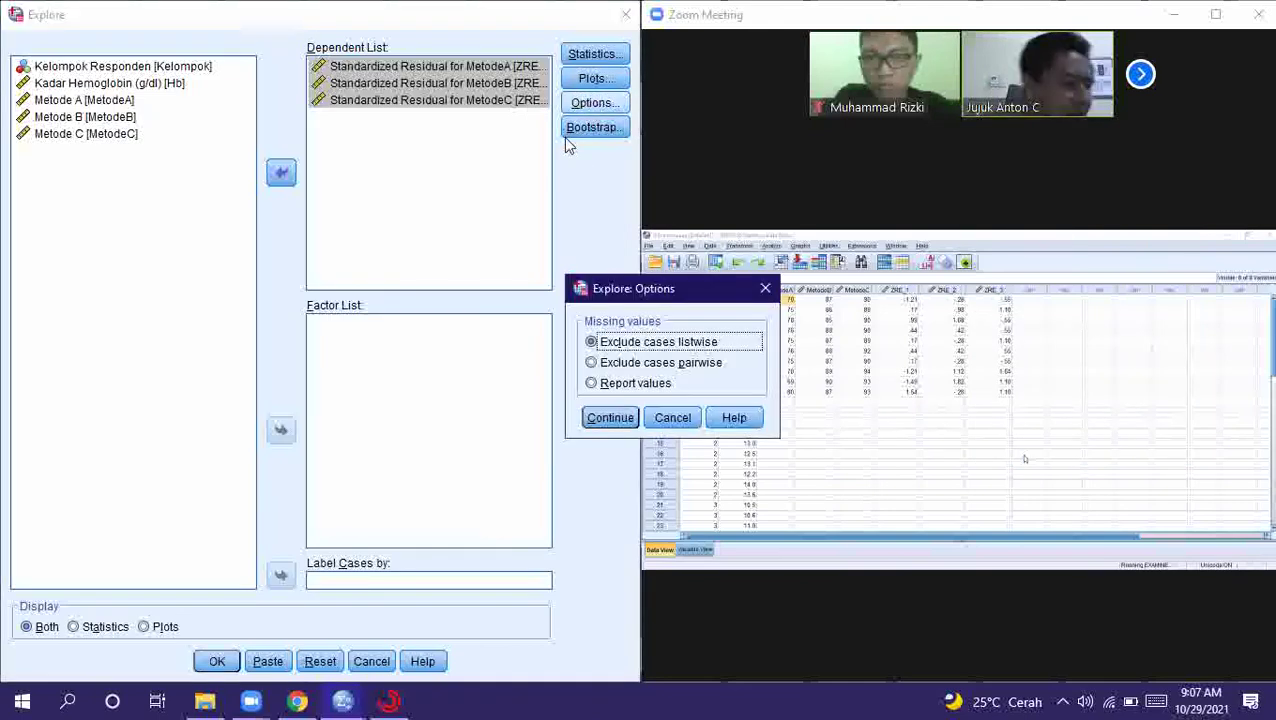
click(606, 418)
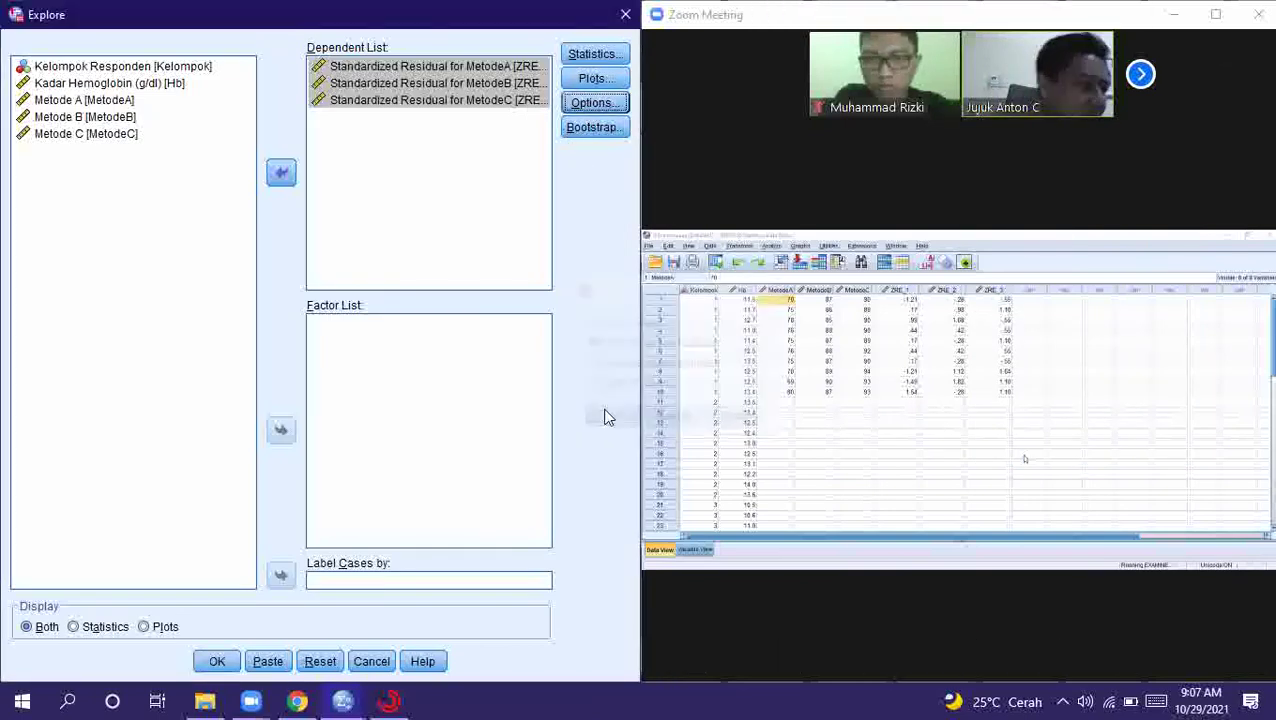
click(218, 661)
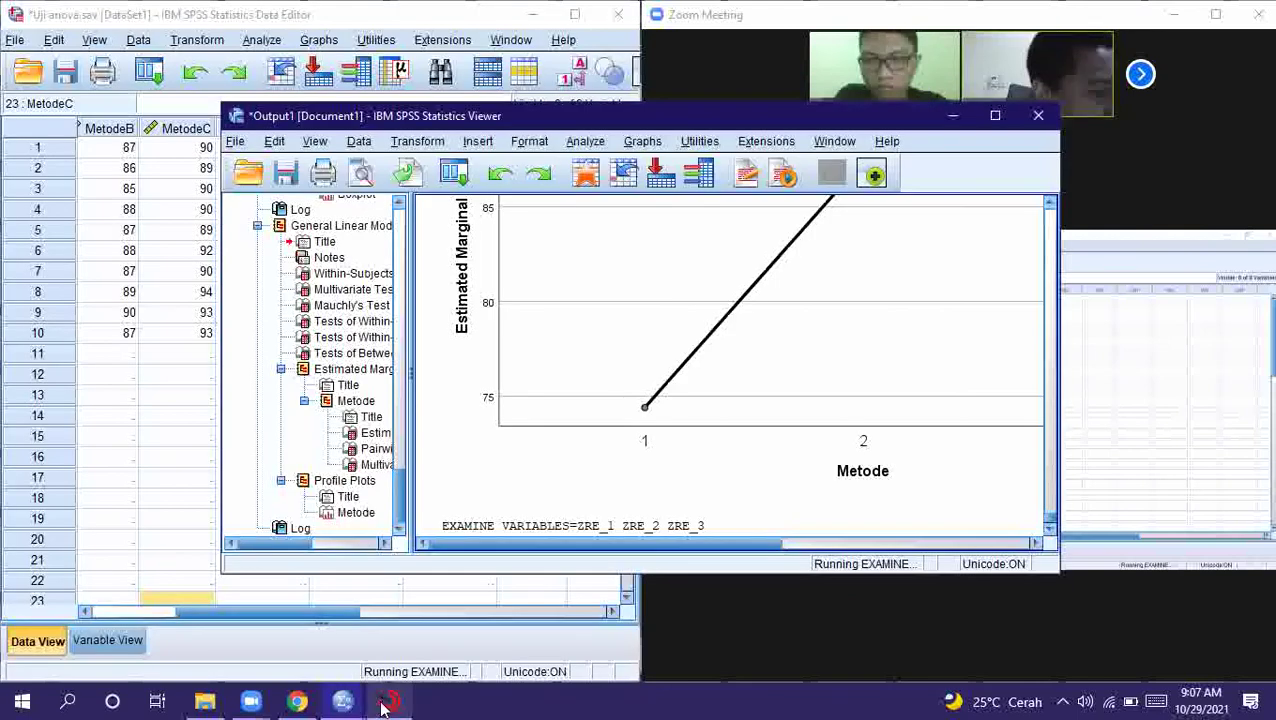
Close the Segurazo antivirus window and dock the output viewer beside the Zoom meeting
mouse_move(385, 707)
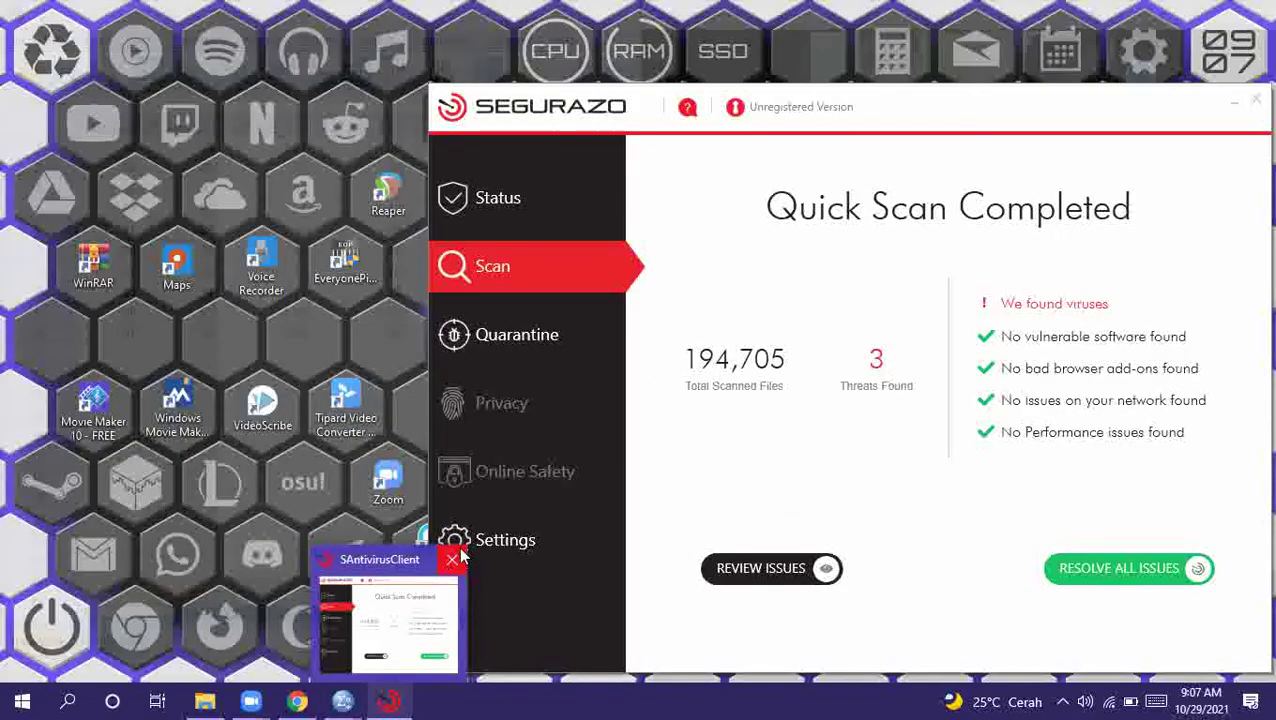
click(456, 558)
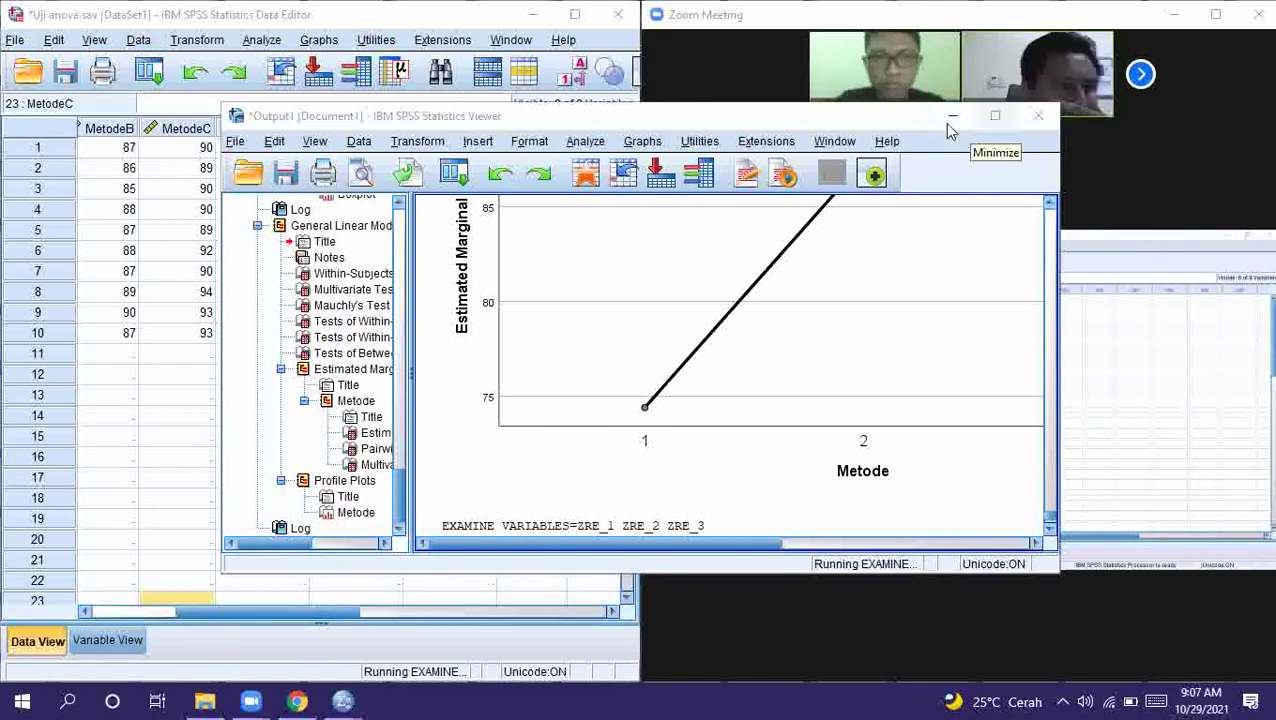
click(994, 116)
key(super+Left)
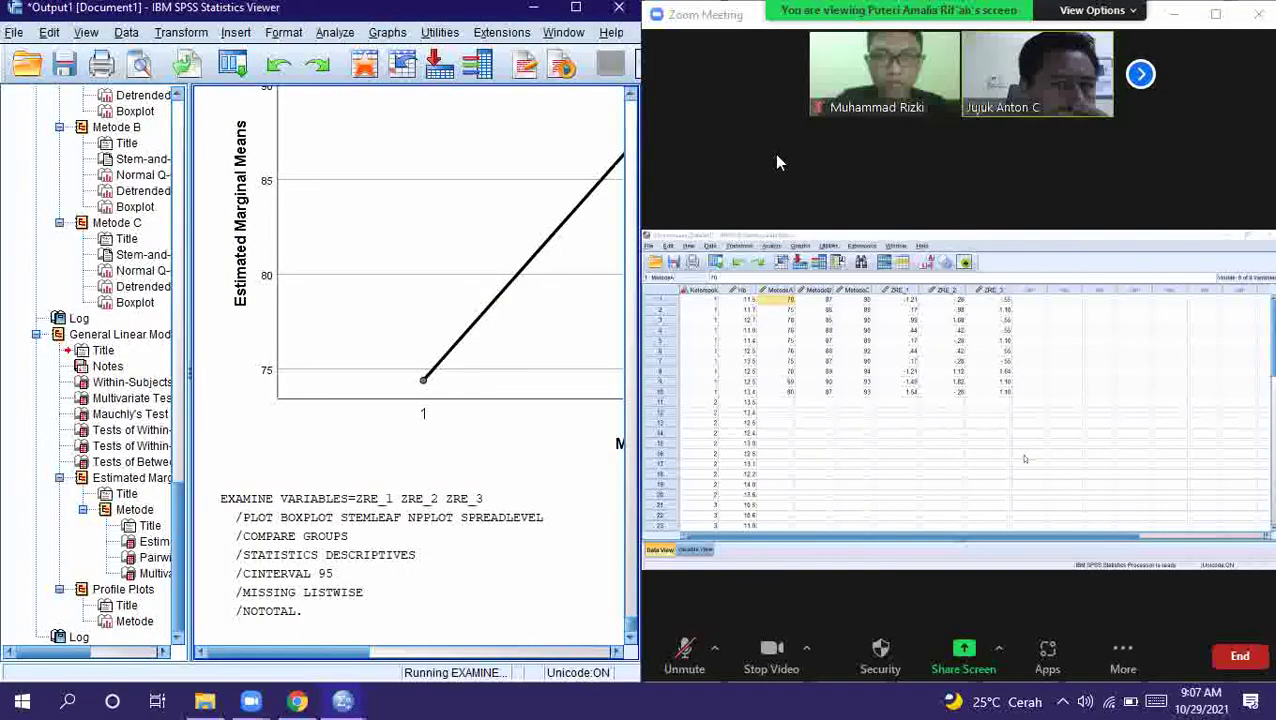
Read the Tests of Normality table for the standardized residuals of MetodeA, MetodeB and MetodeC
drag(285, 660, 393, 662)
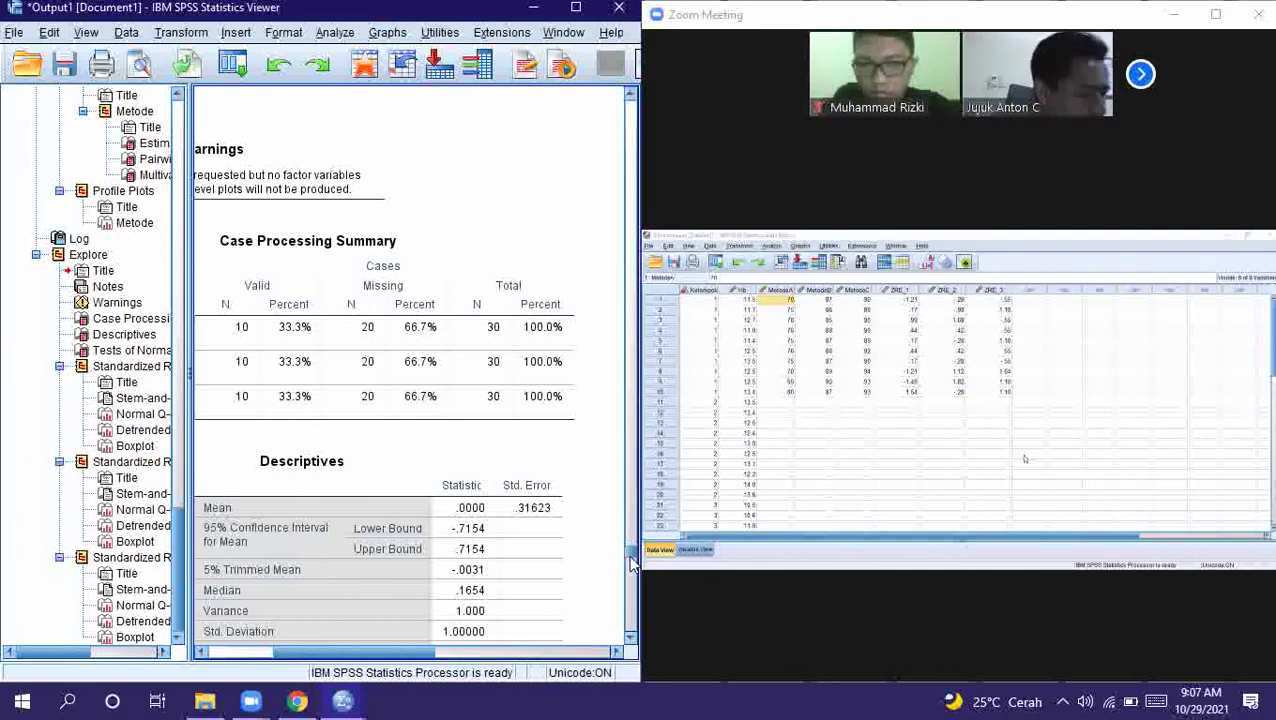
scroll(630, 565, down, 5)
drag(630, 565, 645, 516)
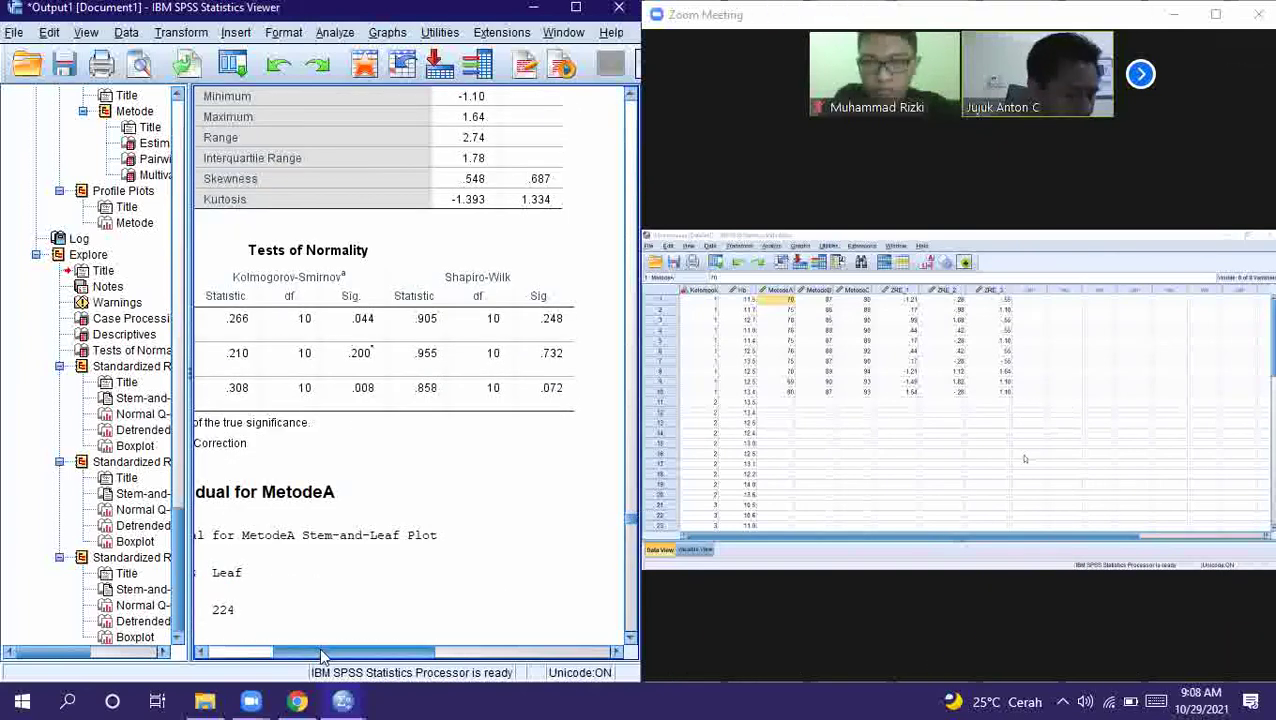
drag(319, 648, 224, 648)
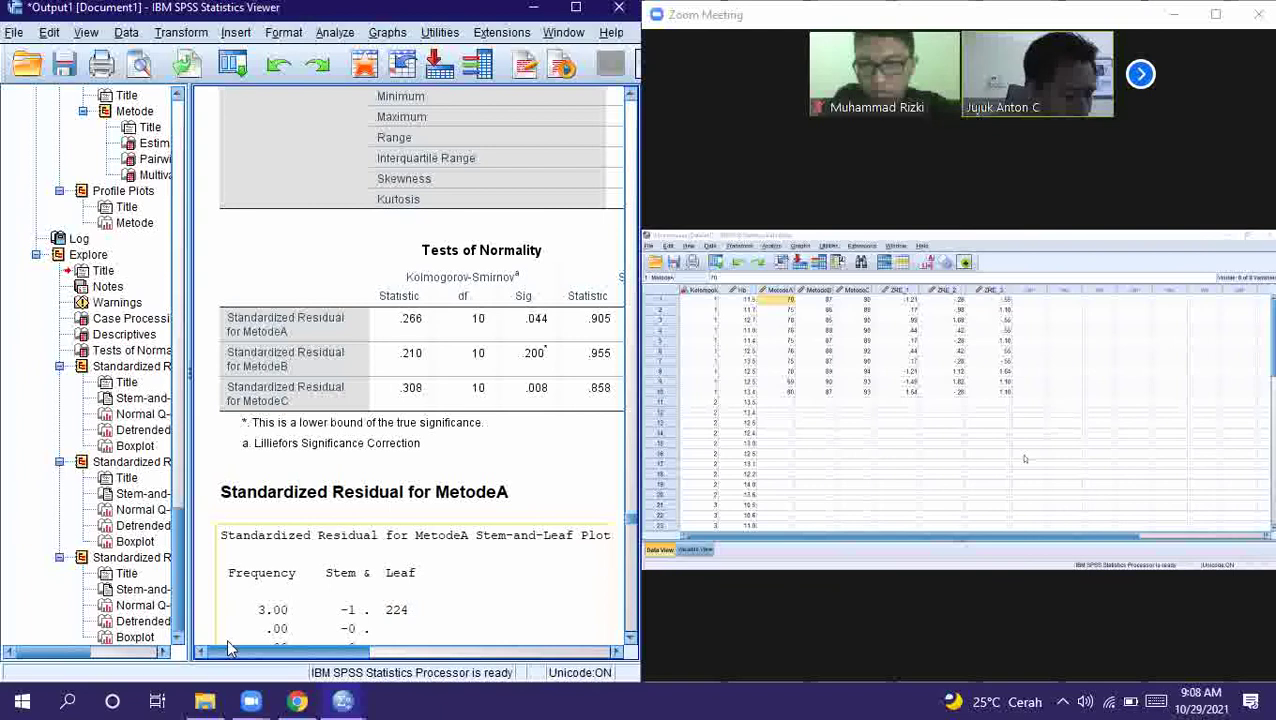
drag(234, 640, 313, 660)
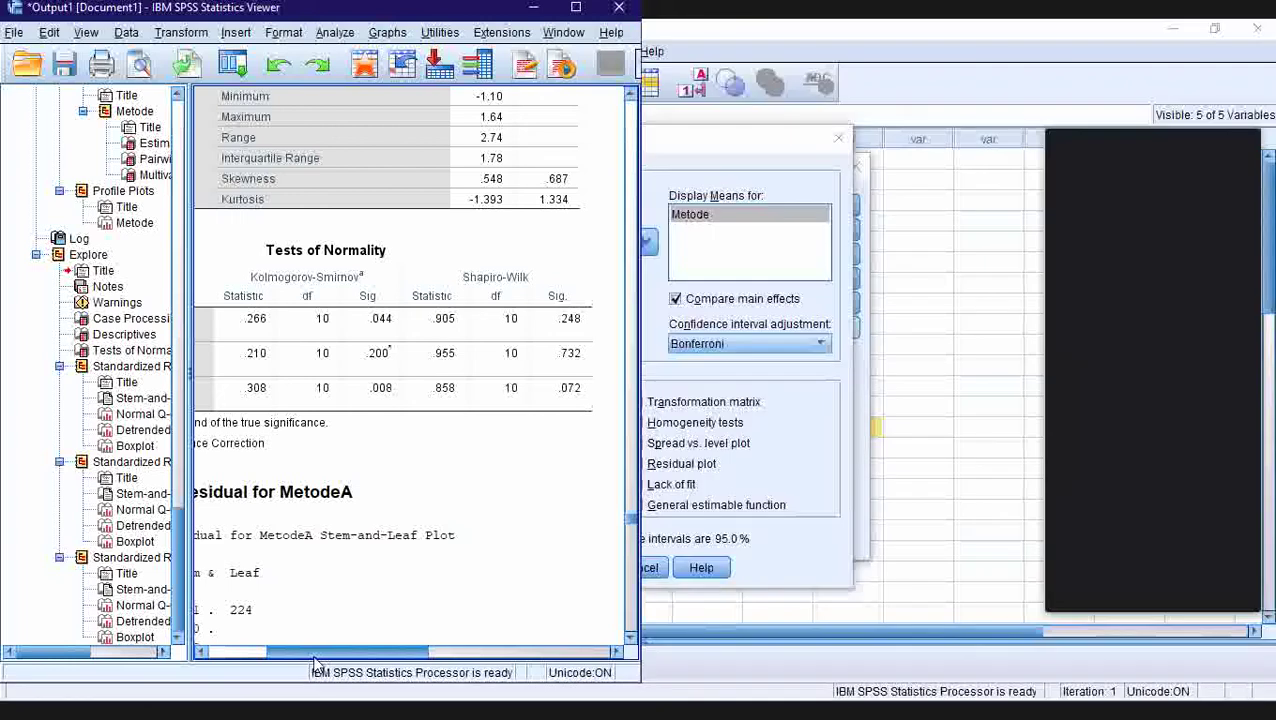
Take the Zoom meeting out of full screen and dock it beside the SPSS output viewer
click(1034, 634)
click(1249, 18)
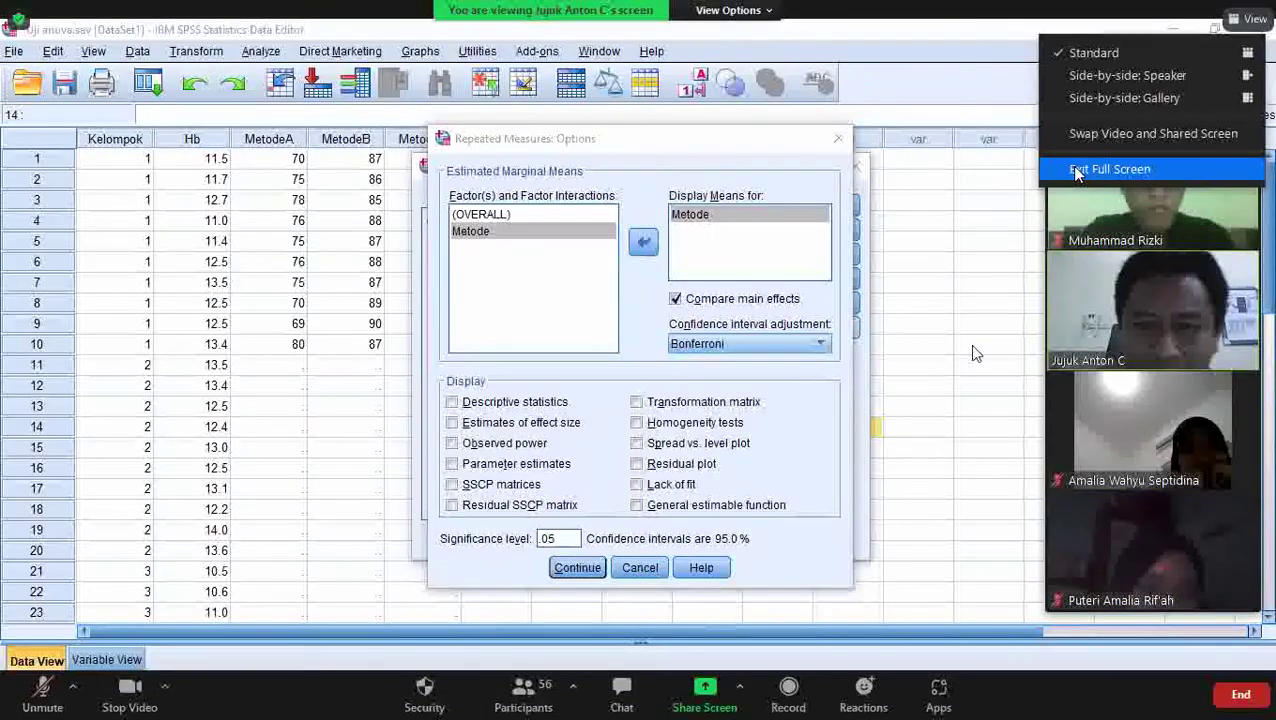
click(1078, 172)
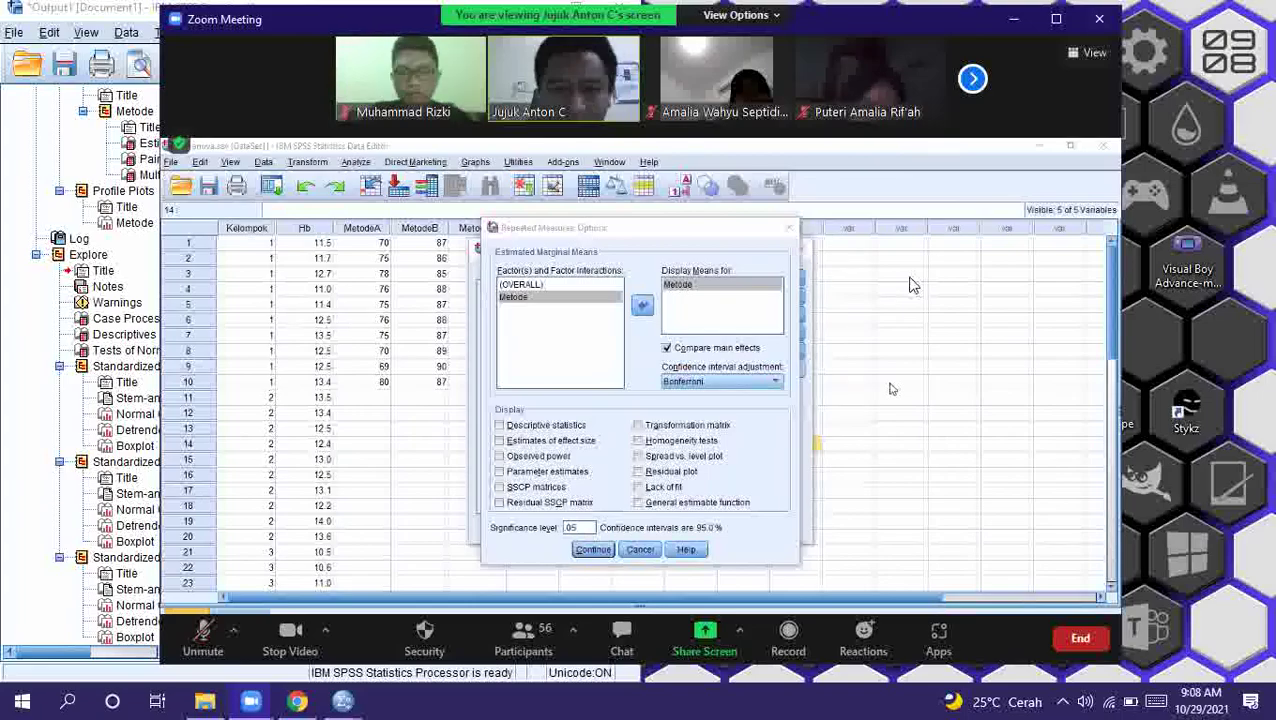
key(super+Right)
click(113, 318)
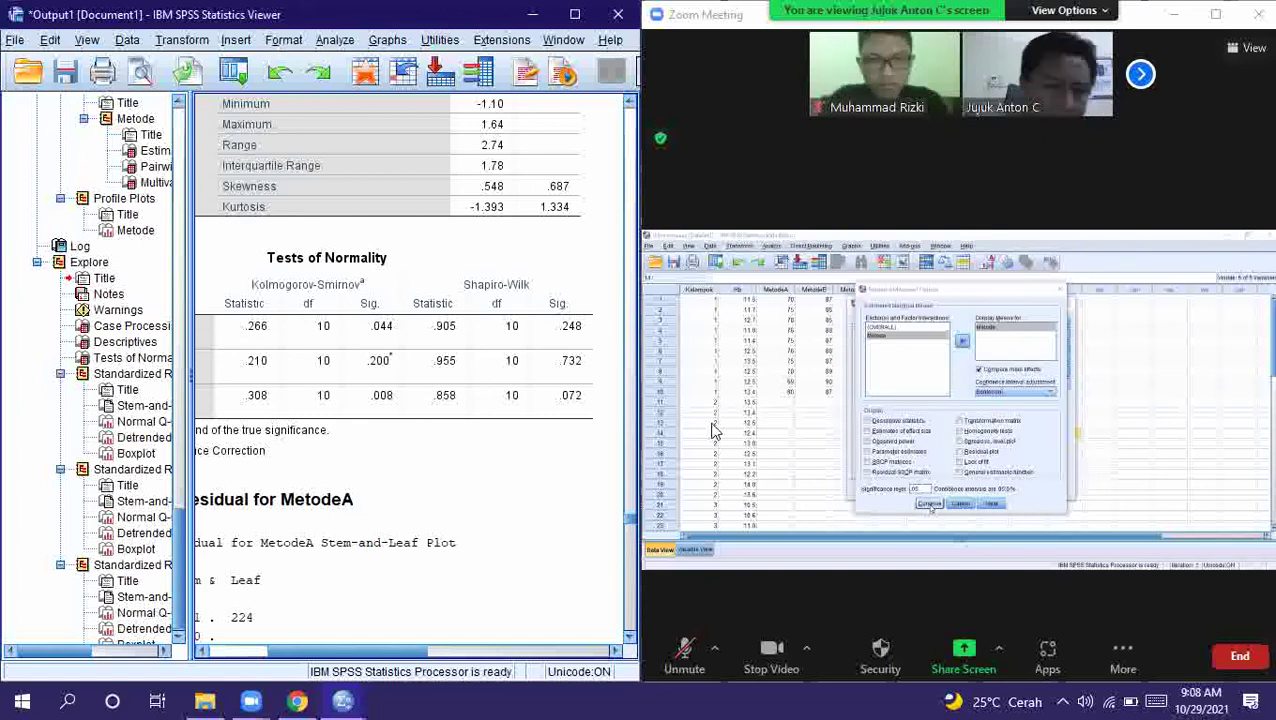
Enlarge the Zoom meeting to read the lecturer's shared General Linear Model output, and return it to half the screen
click(1216, 16)
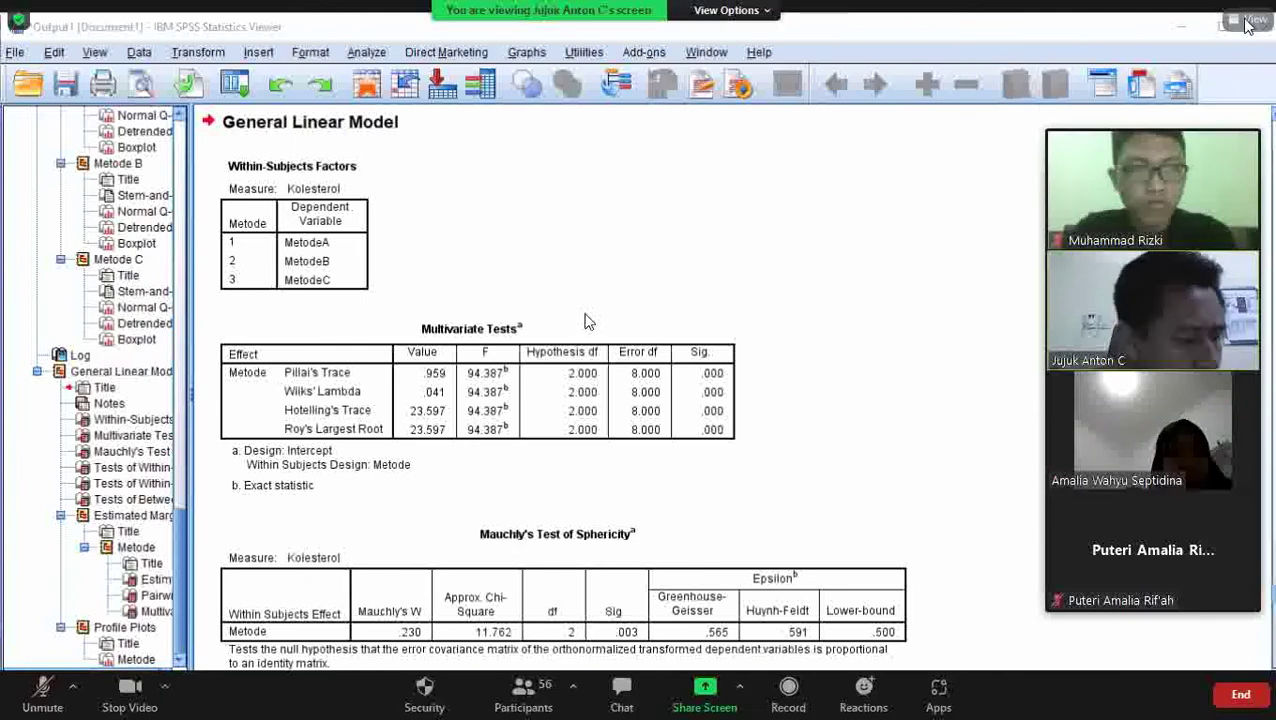
click(1246, 20)
click(1077, 172)
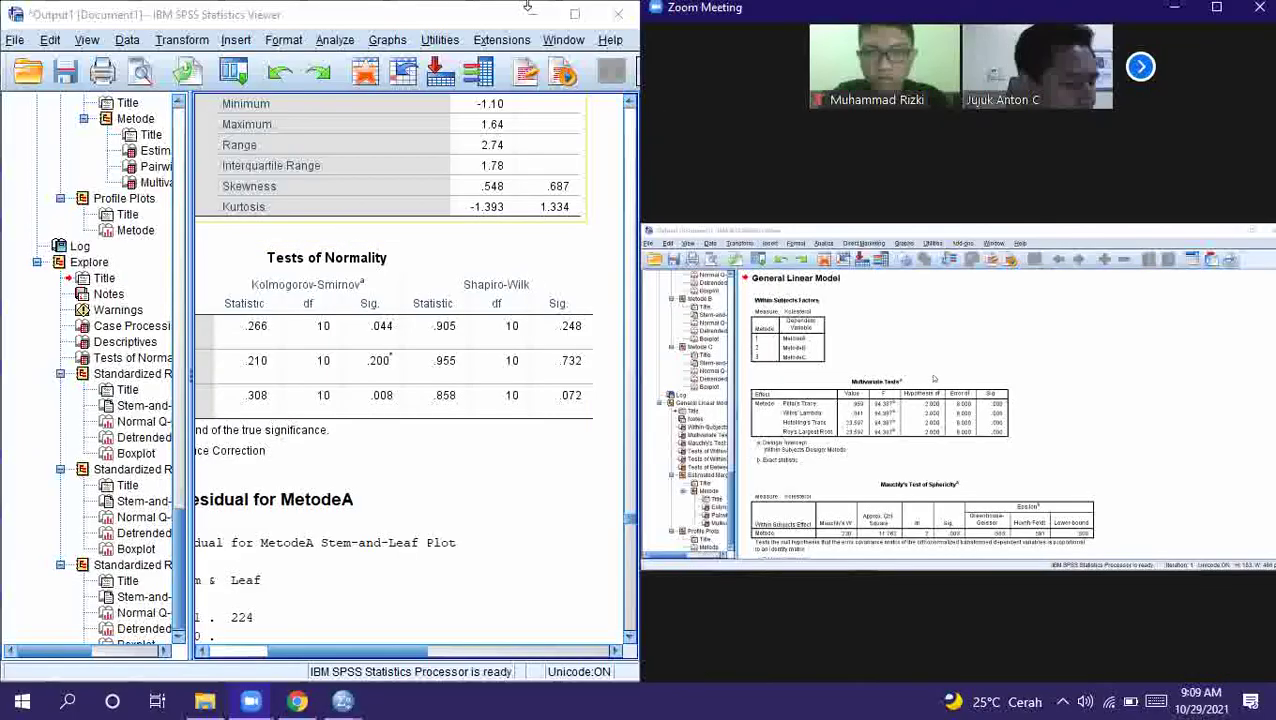
Maximize the SPSS output viewer and look through the Explore results down to the last residual boxplot
key(super+Up)
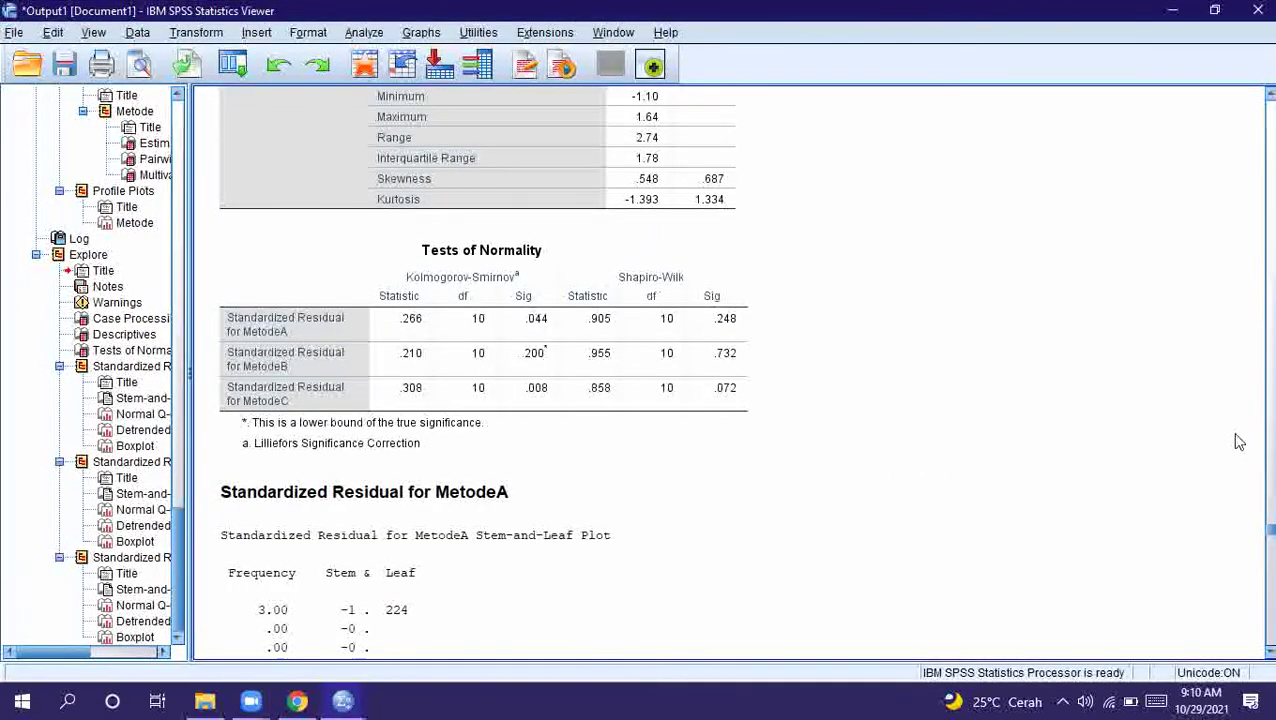
drag(1270, 537, 1250, 705)
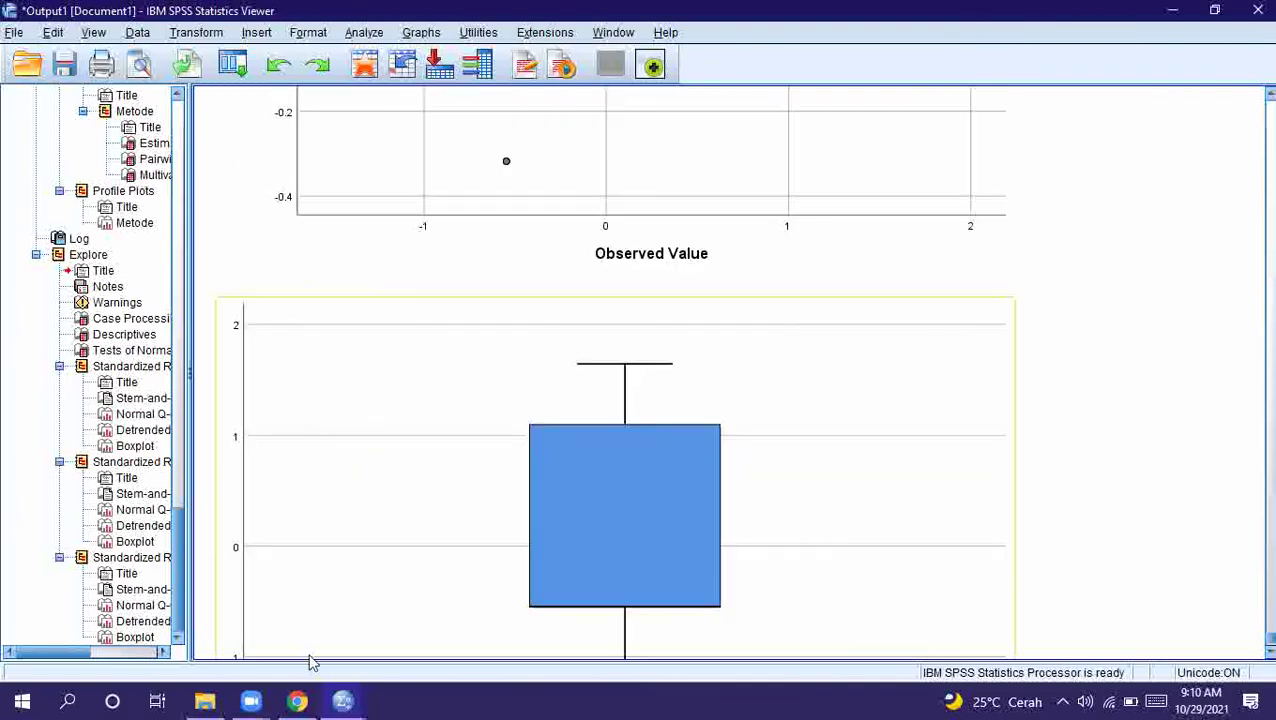
Switch to the Zoom meeting, enlarge it to read the shared Mauchly's Test of Sphericity table, and dock it again
click(262, 704)
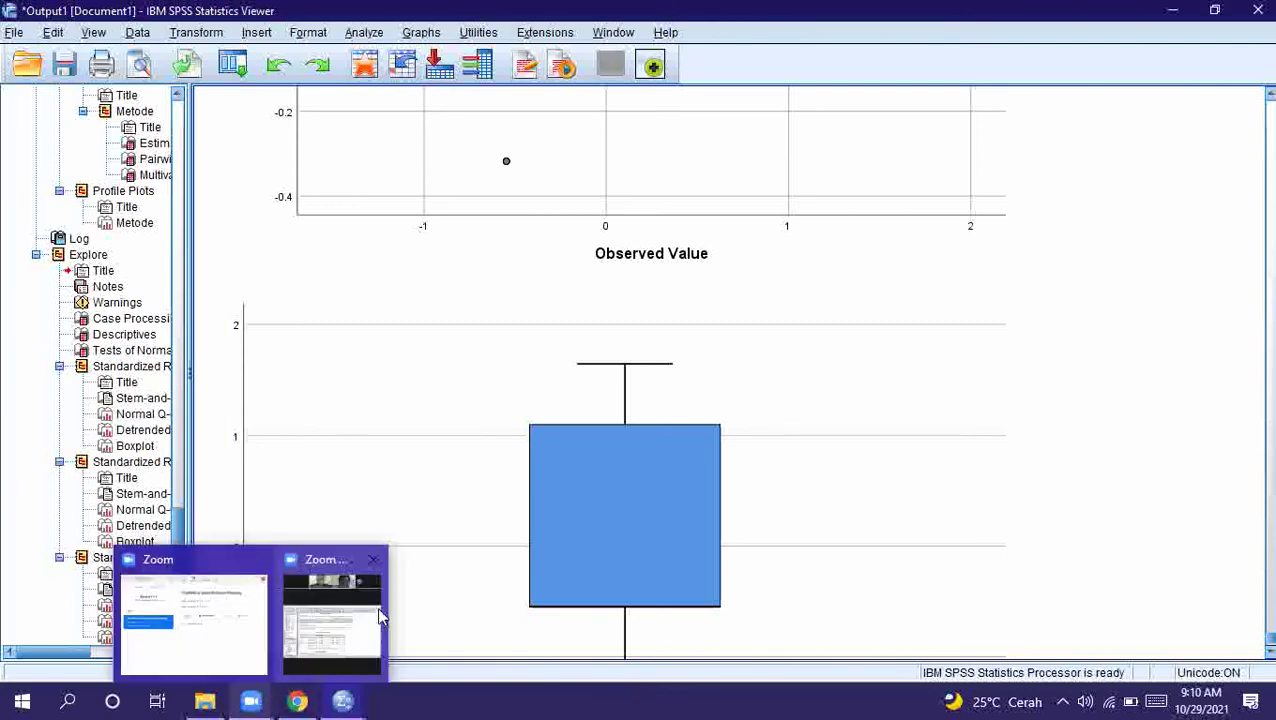
click(380, 617)
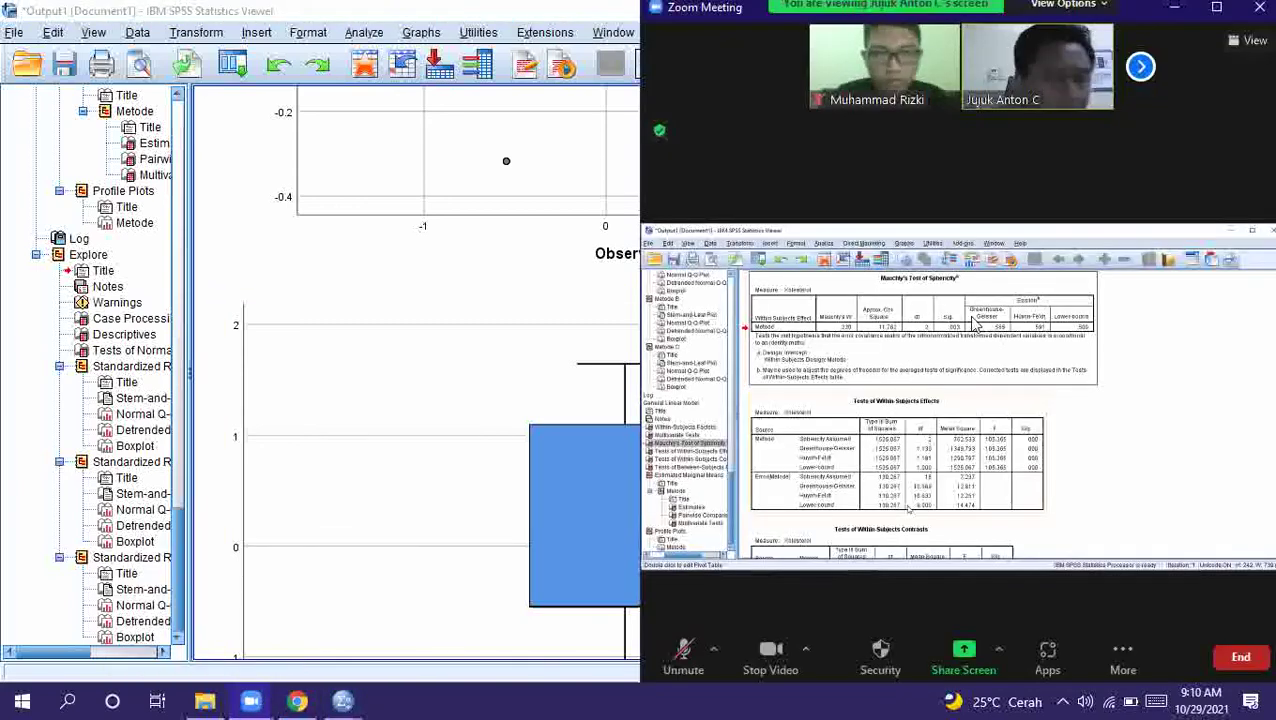
click(1216, 8)
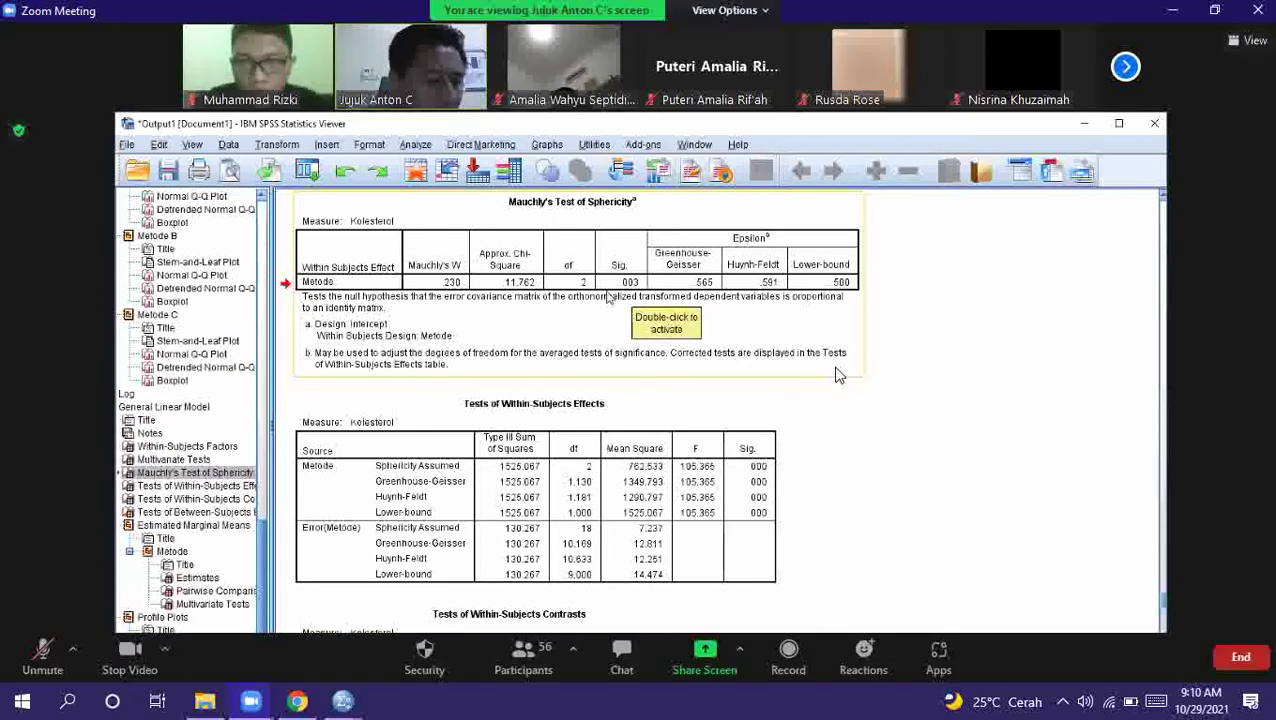
key(super+Right)
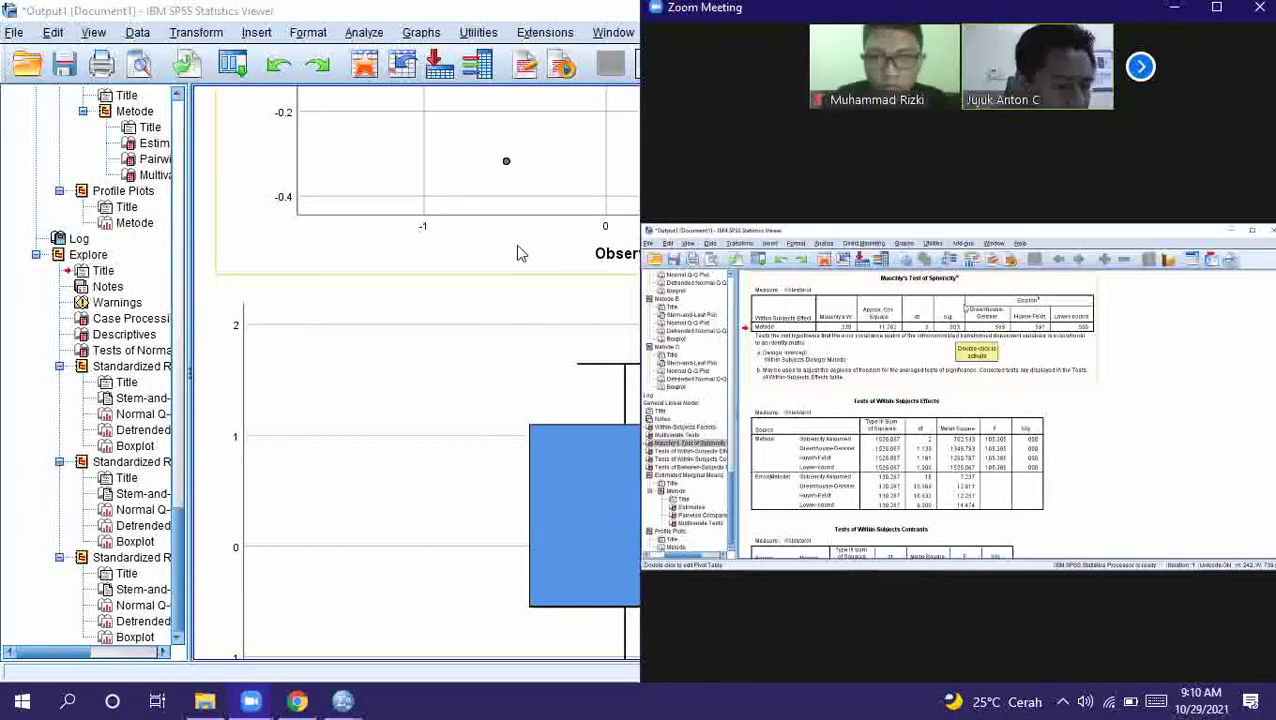
Look back through the earlier plots in the SPSS output viewer and return to the enlarged Zoom meeting
click(518, 251)
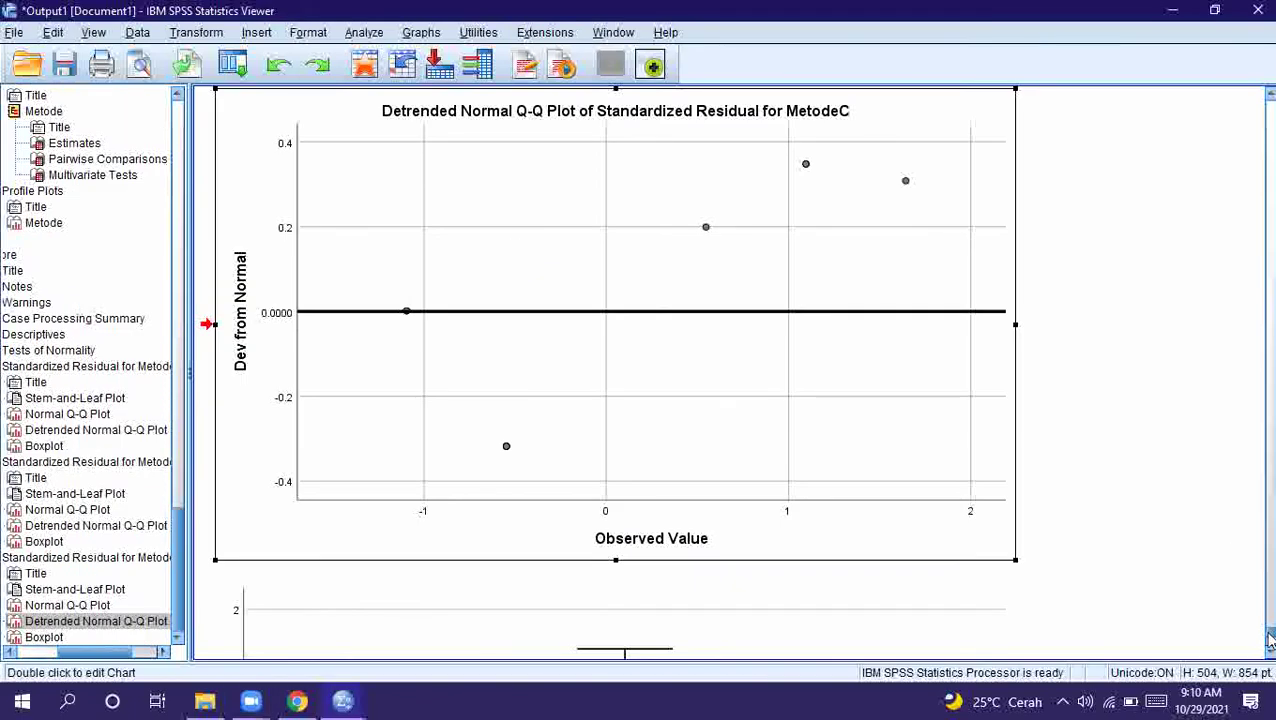
drag(1270, 640, 1268, 178)
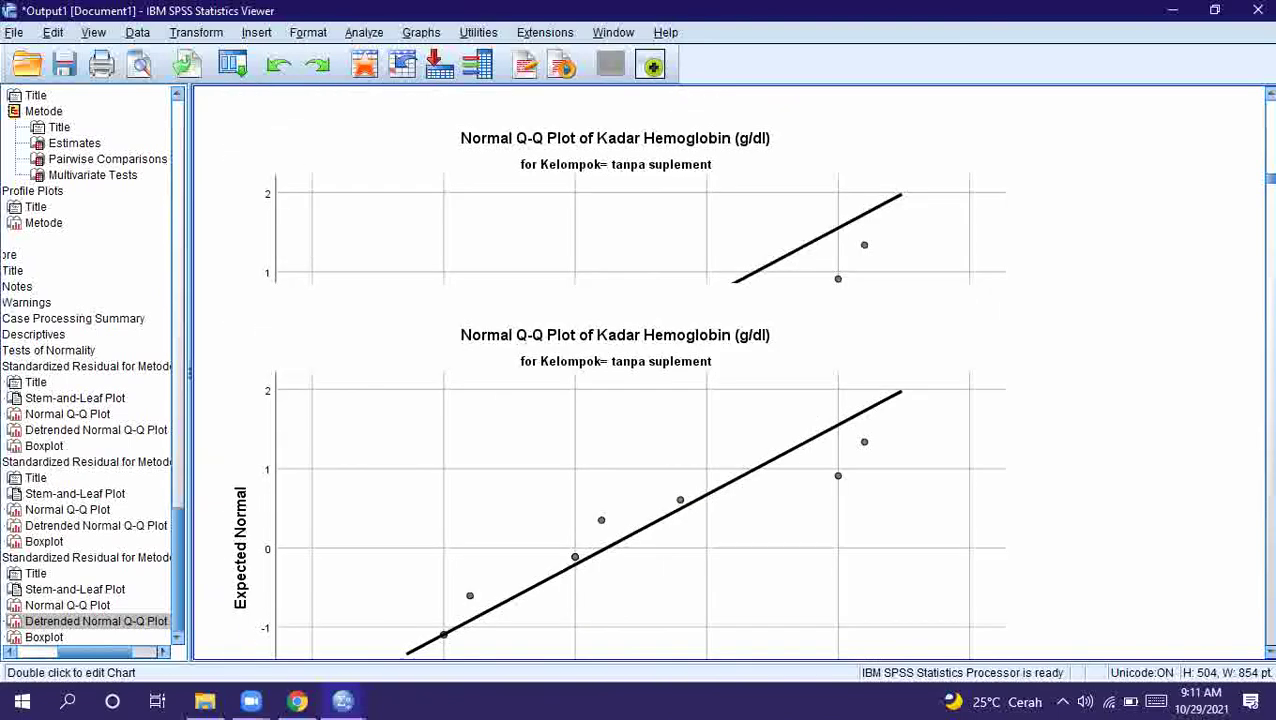
click(1214, 10)
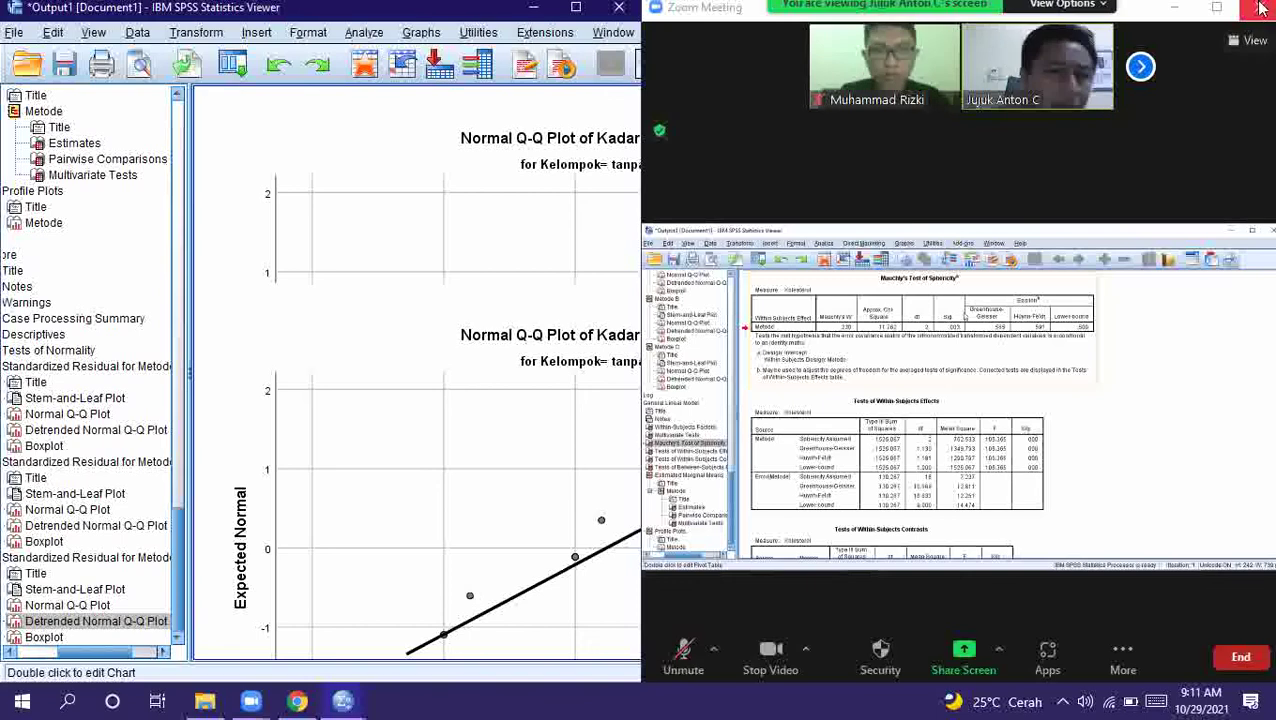
click(1208, 10)
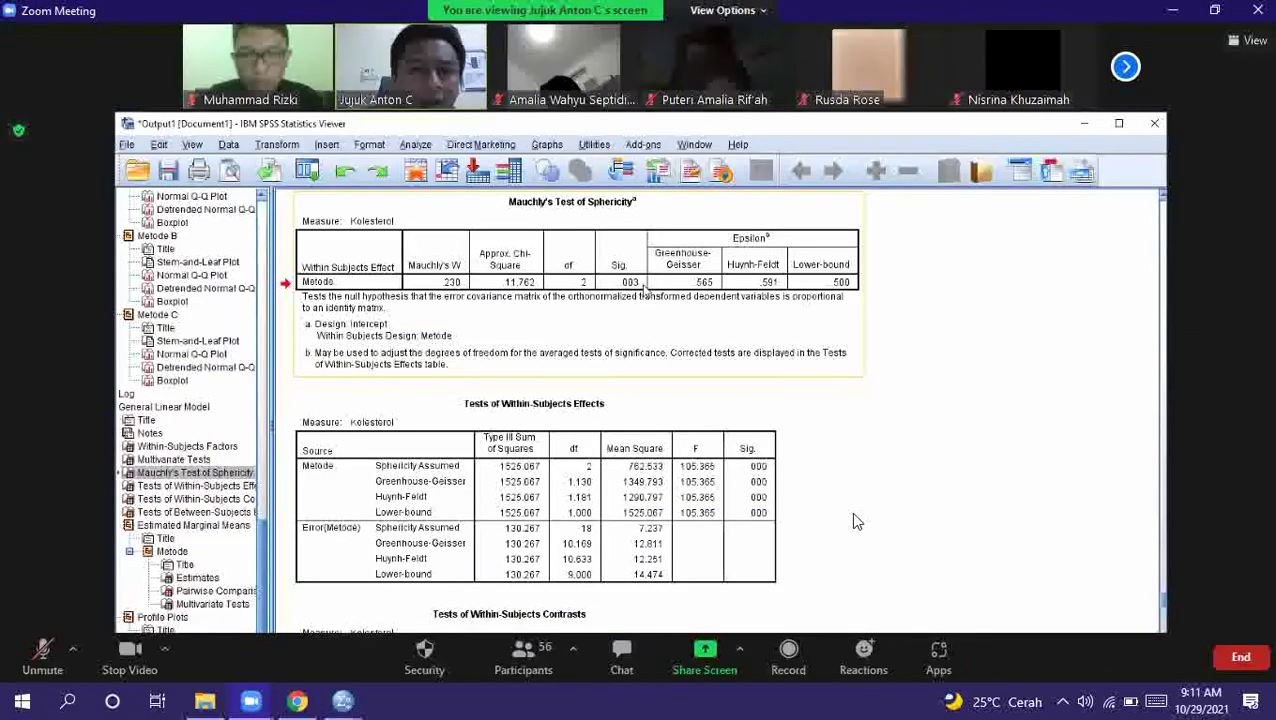
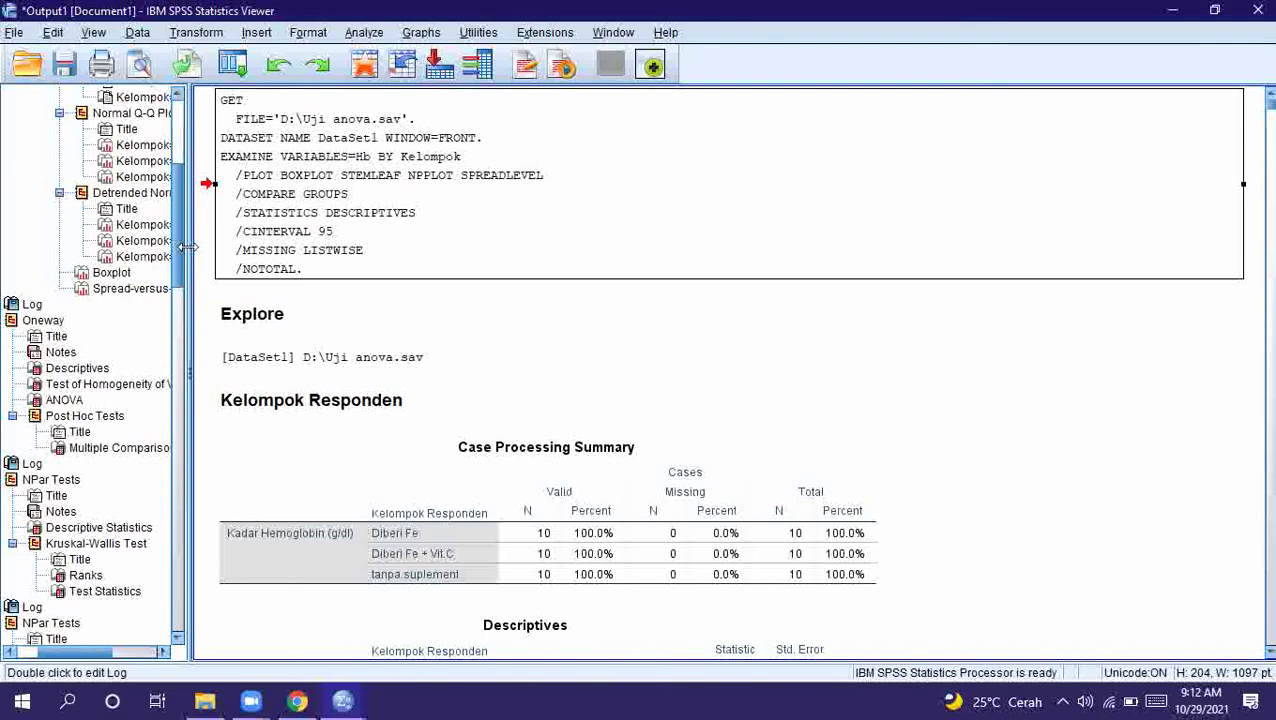
Go to the General Linear Model results through the output outline and dock the viewer beside the Zoom meeting
scroll(190, 260, down, 2)
scroll(184, 330, down, 8)
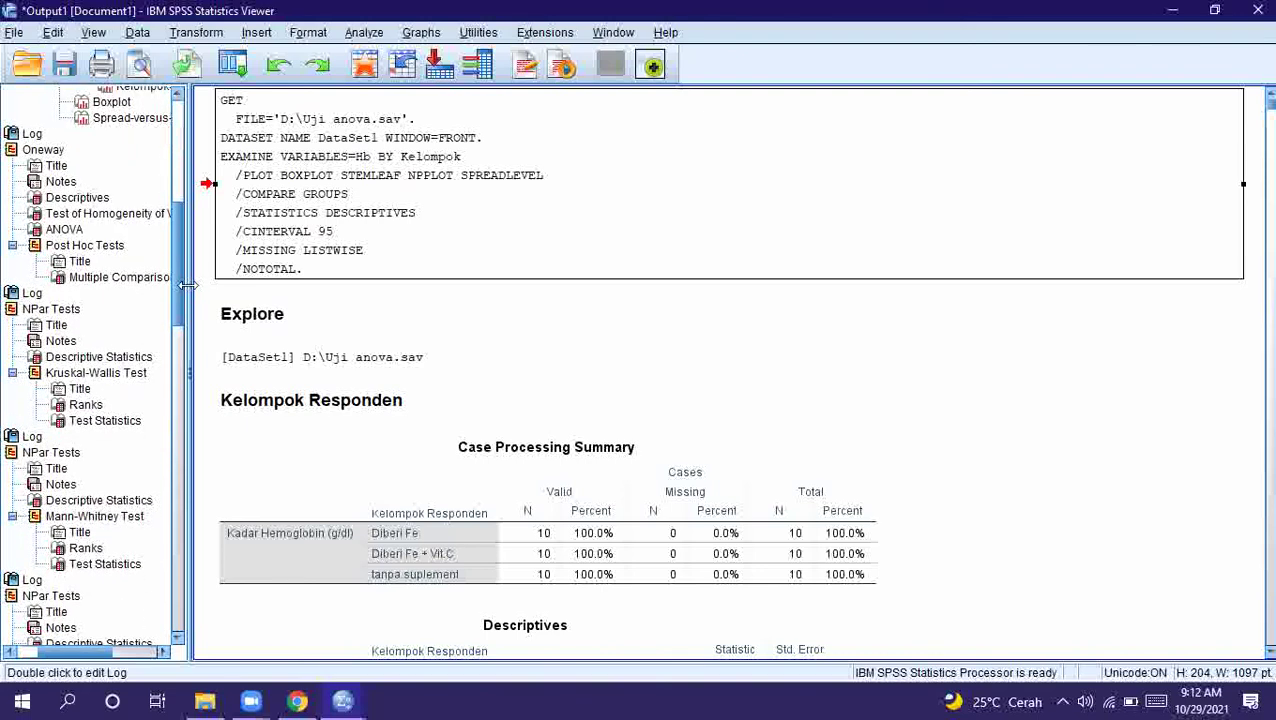
scroll(183, 364, down, 10)
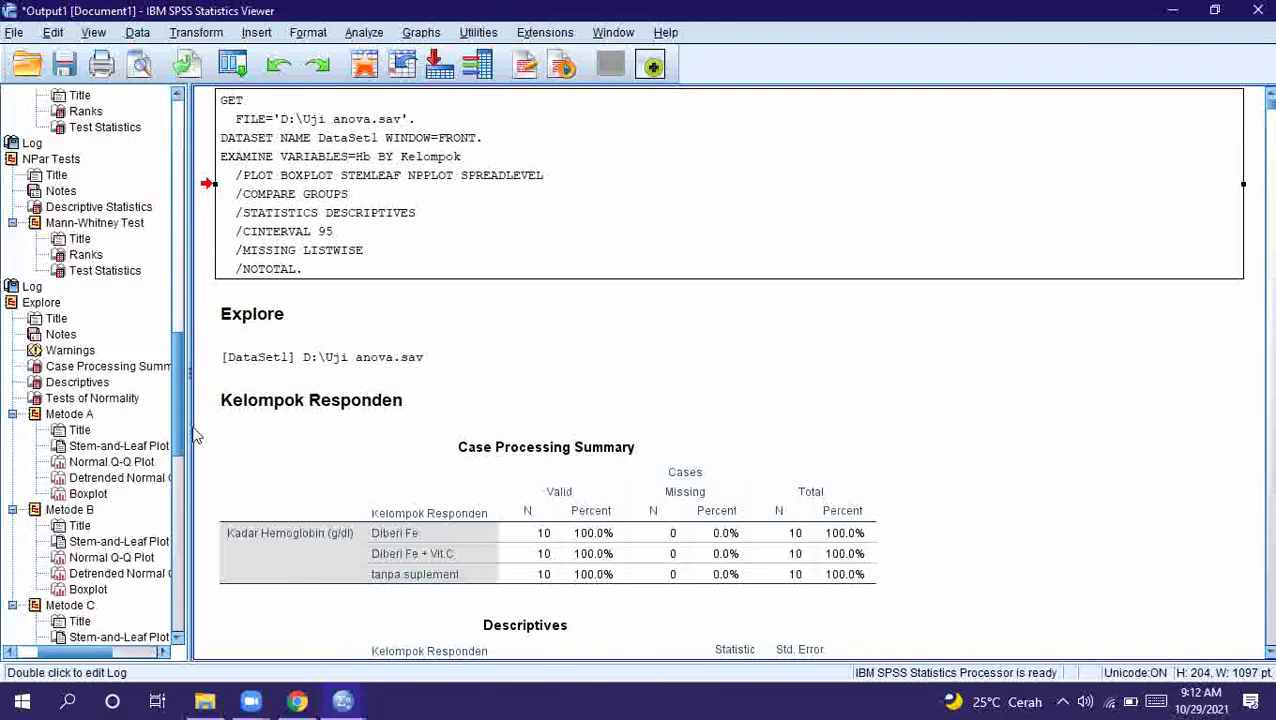
scroll(195, 478, down, 2)
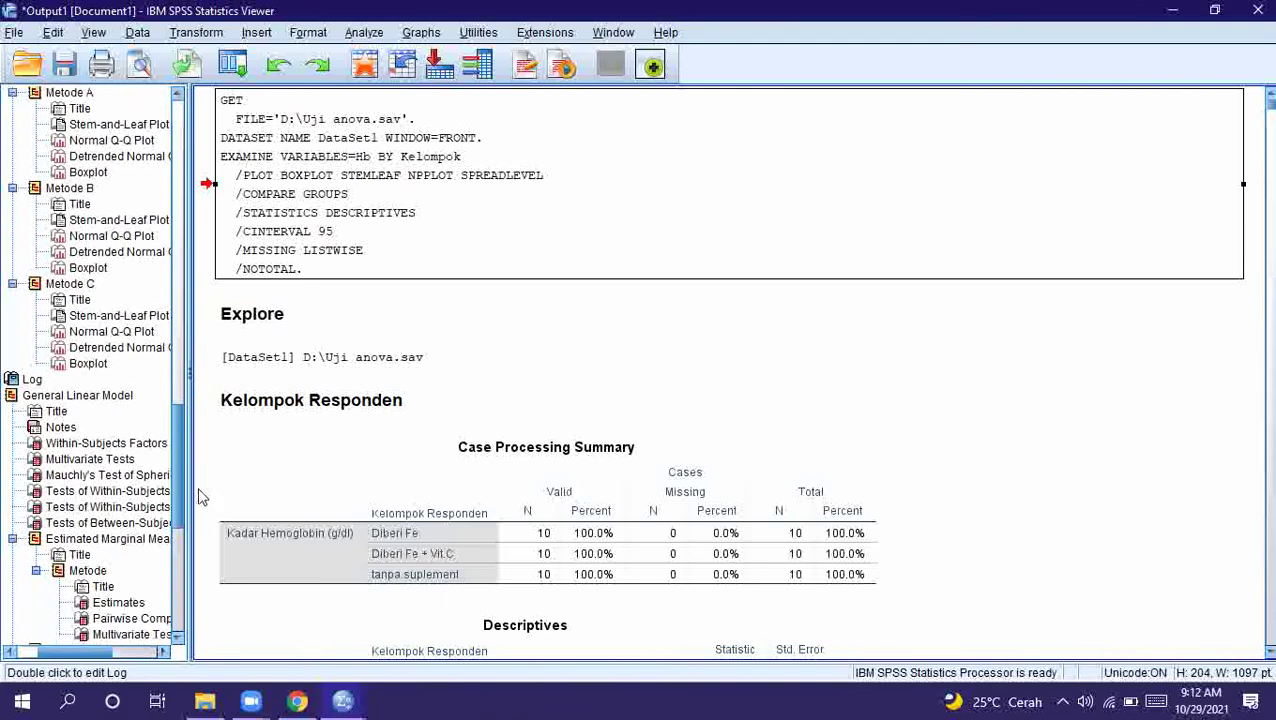
click(110, 392)
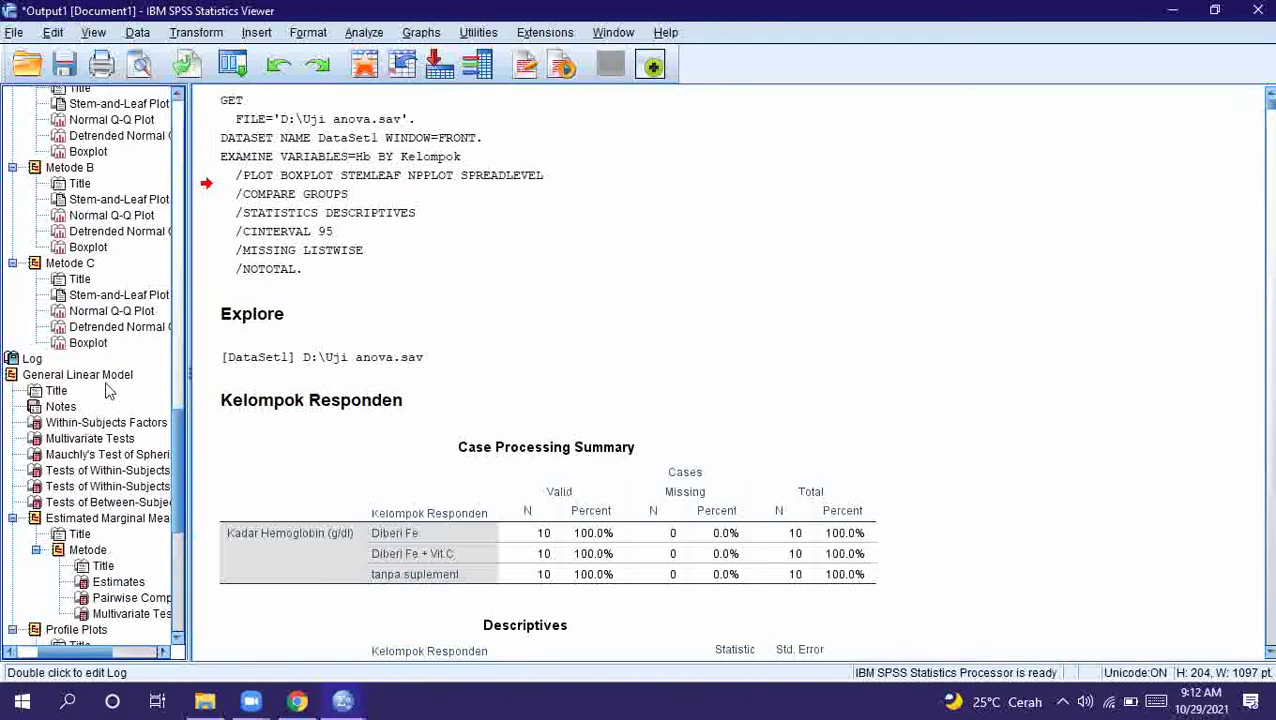
click(80, 375)
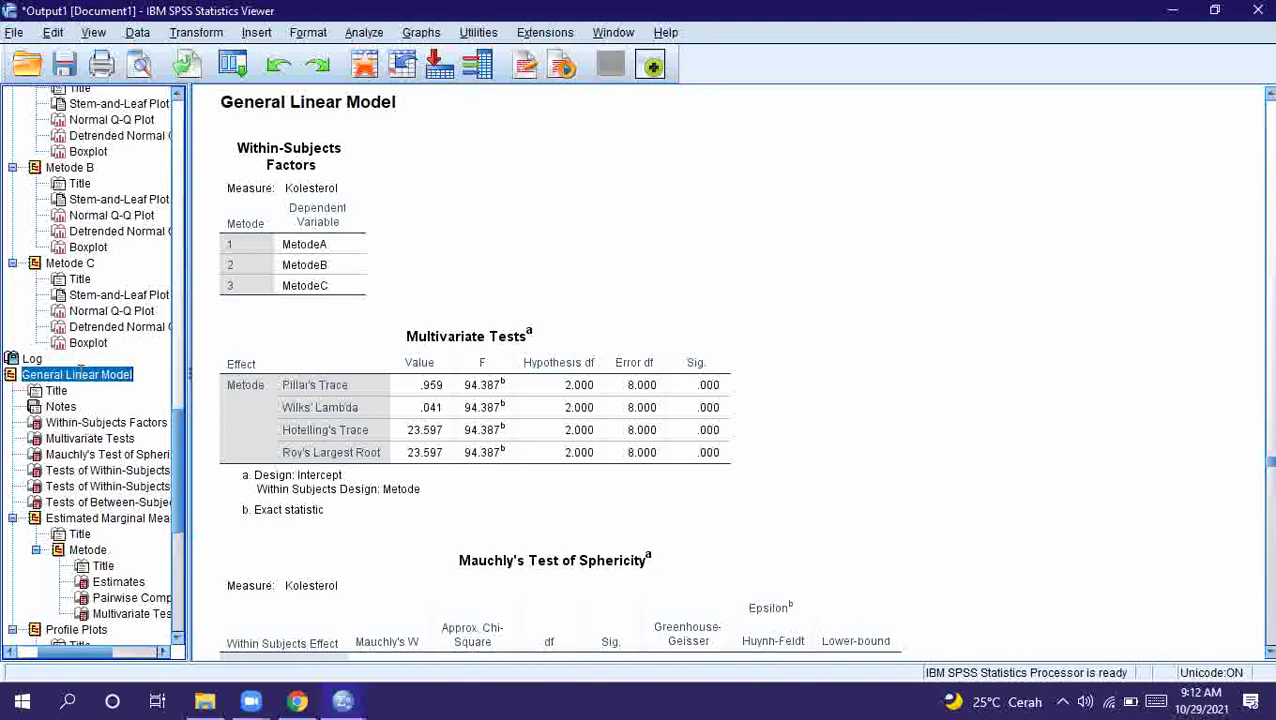
key(super+Left)
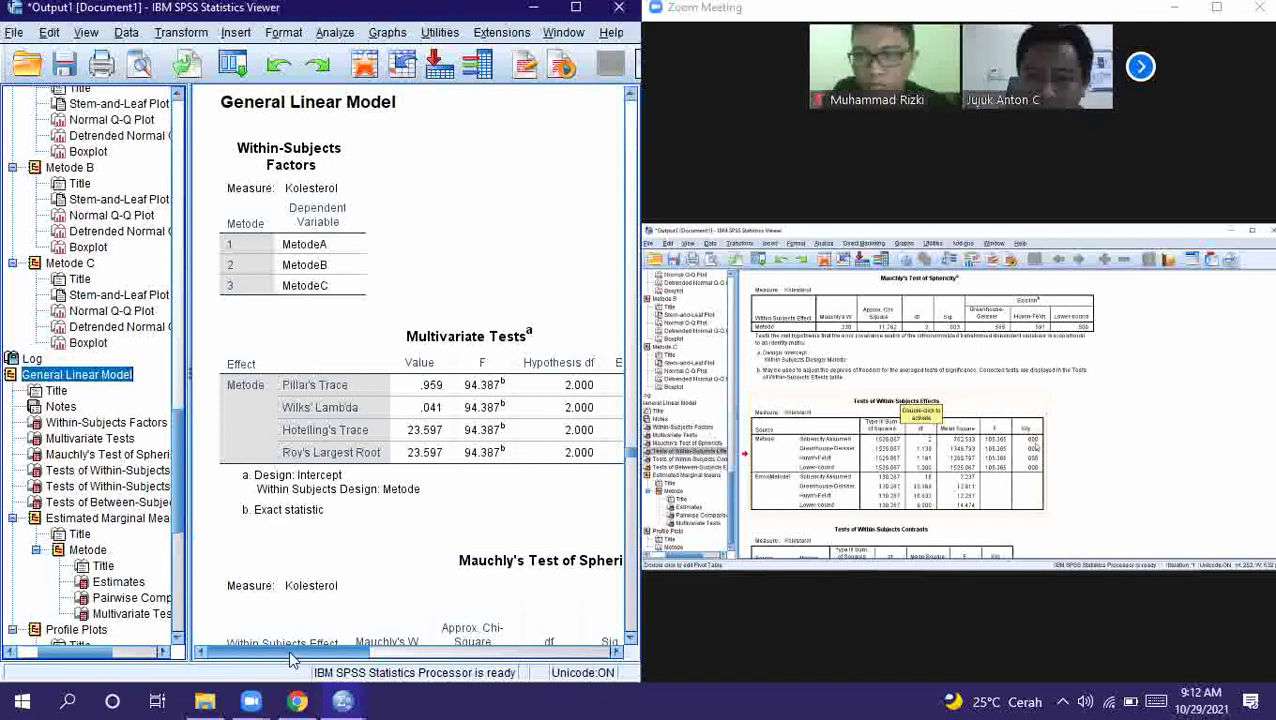
Examine the Multivariate Tests, Mauchly's Test of Sphericity and Tests of Within-Subjects Effects tables alongside the lecturer's output
drag(291, 660, 362, 641)
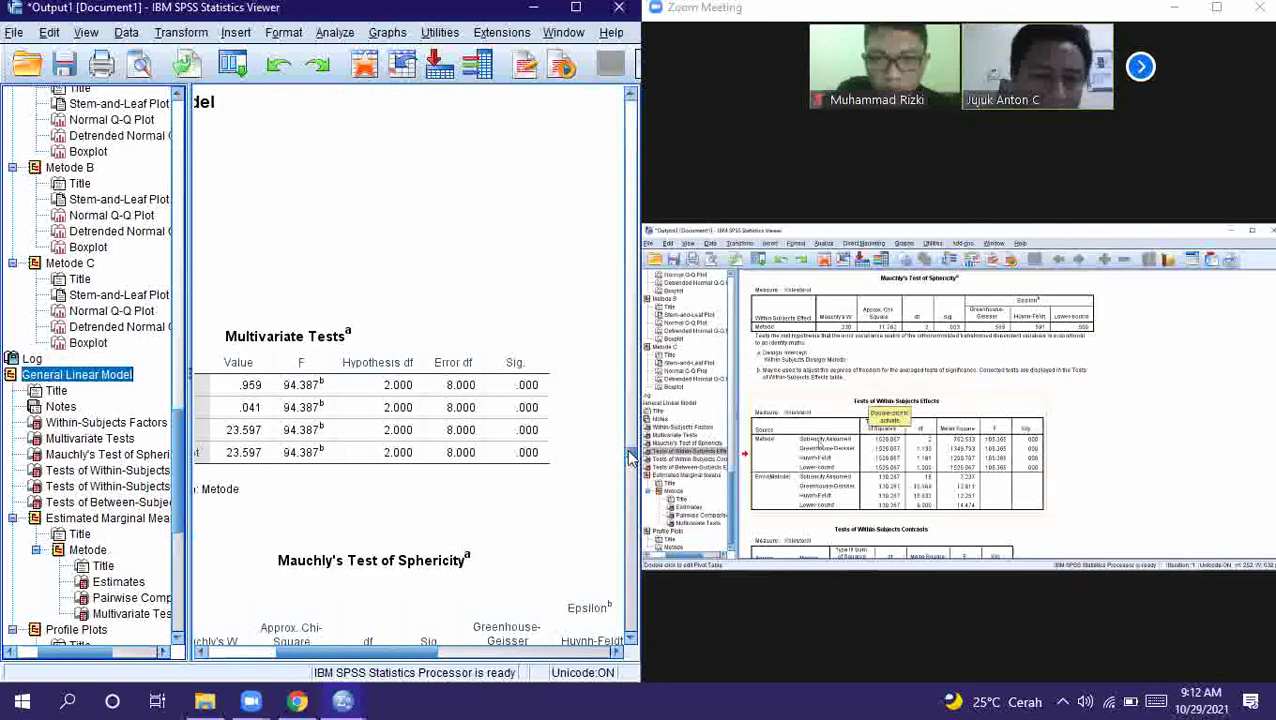
drag(630, 456, 632, 464)
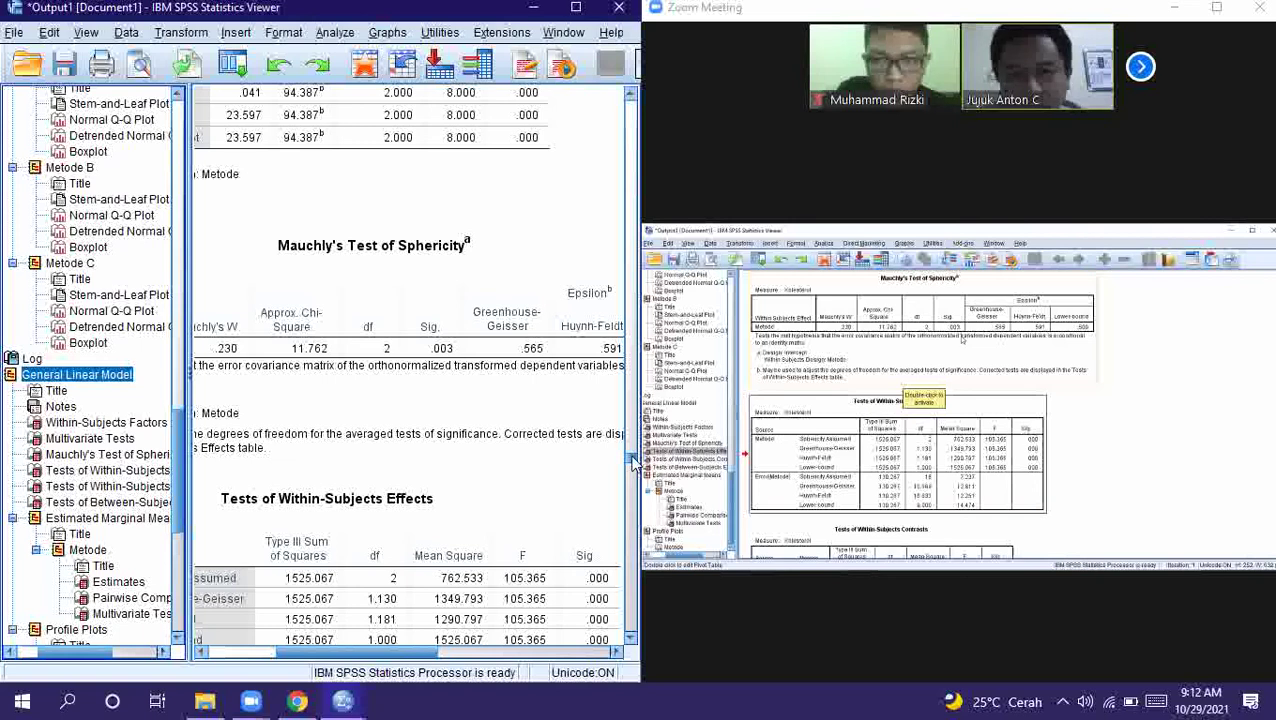
scroll(632, 462, down, 3)
scroll(370, 632, down, 1)
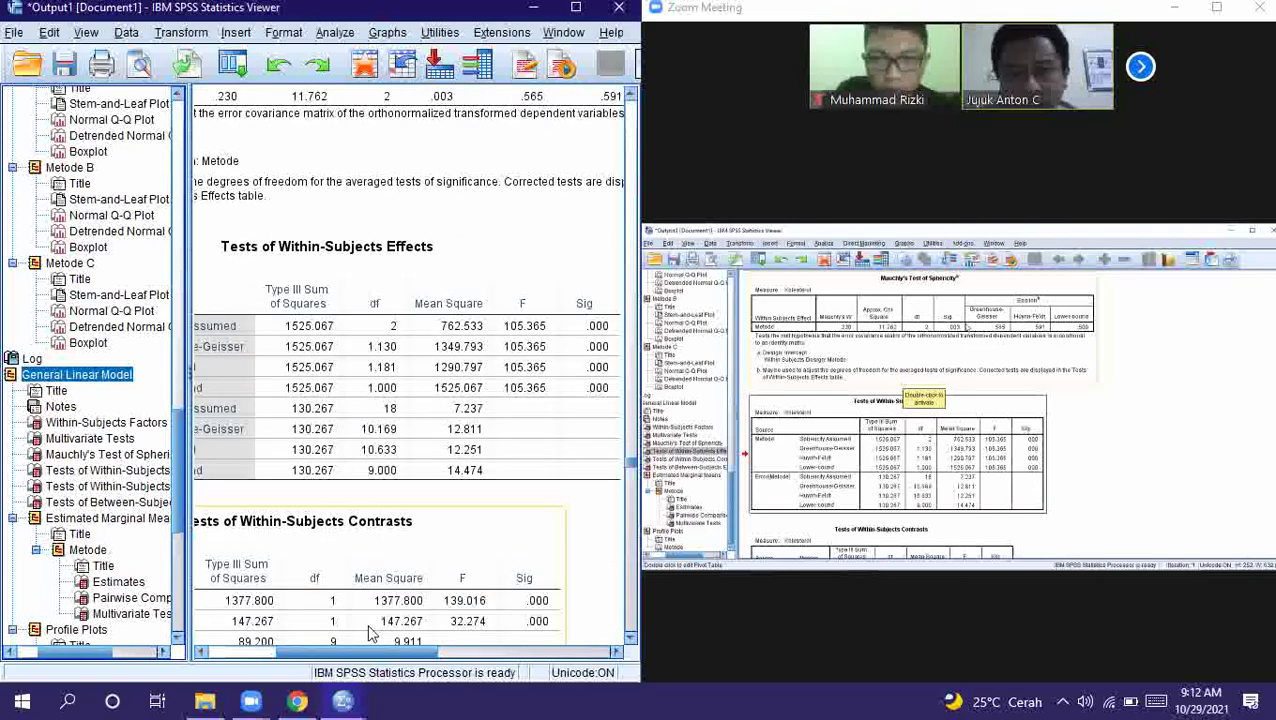
drag(351, 659, 452, 543)
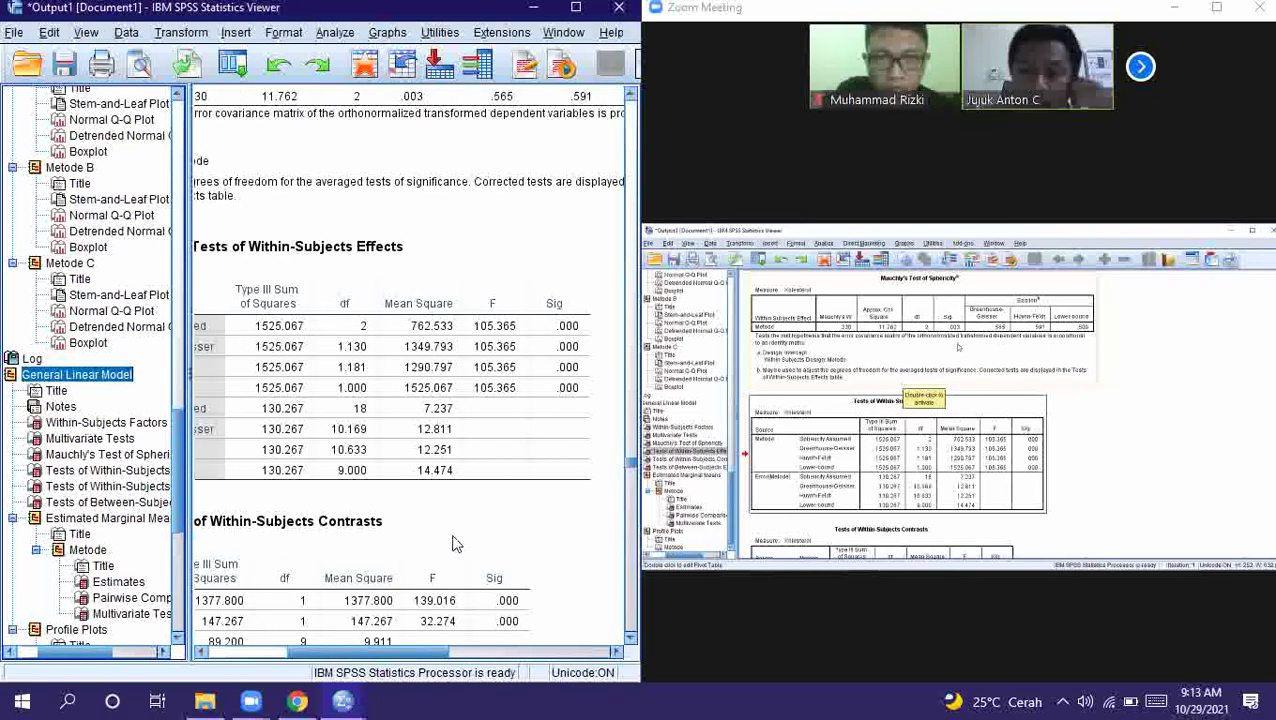
scroll(630, 455, down, 5)
scroll(636, 474, up, 5)
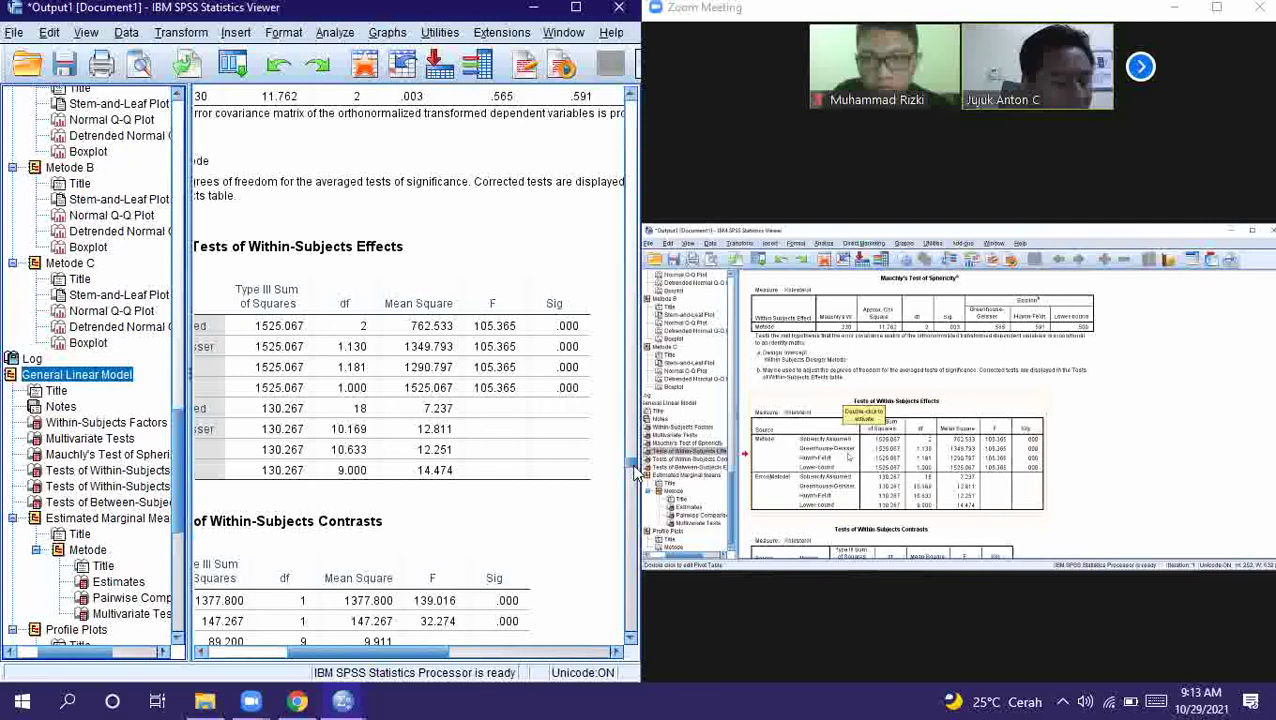
Narrow the output outline to widen the results area and review the within-subjects effects, sphericity and multivariate test tables
click(555, 478)
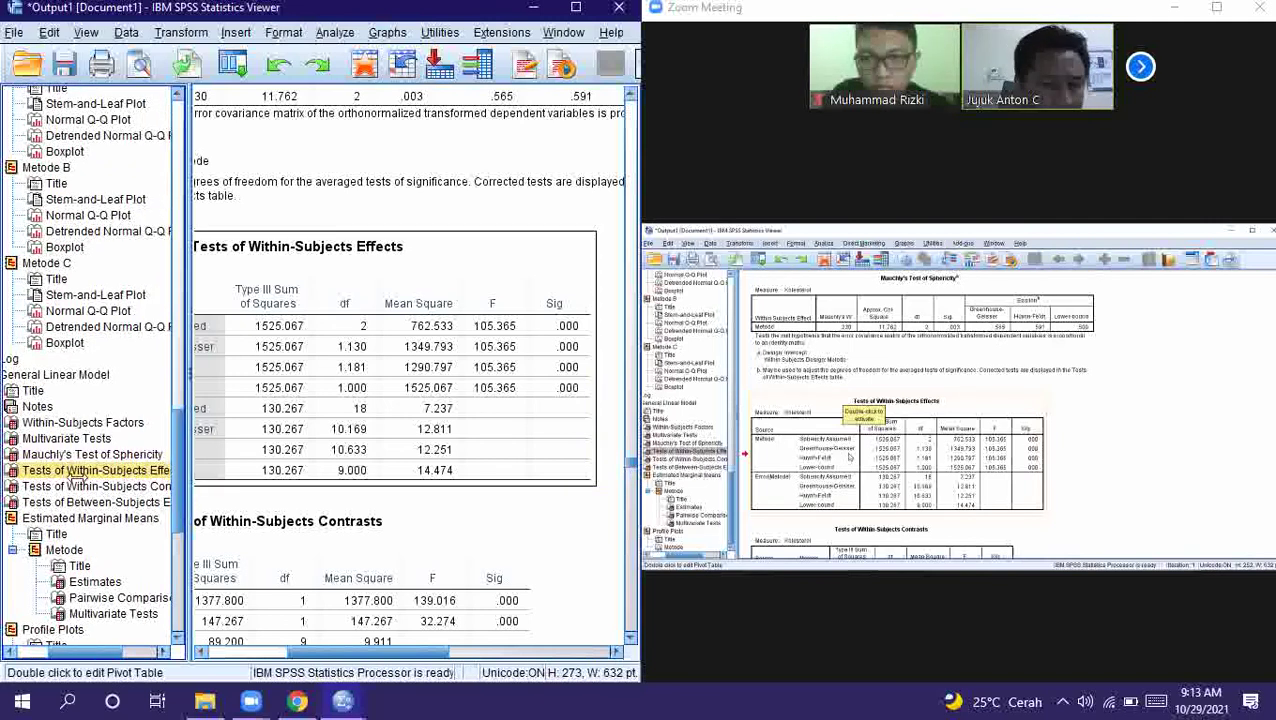
drag(184, 477, 76, 477)
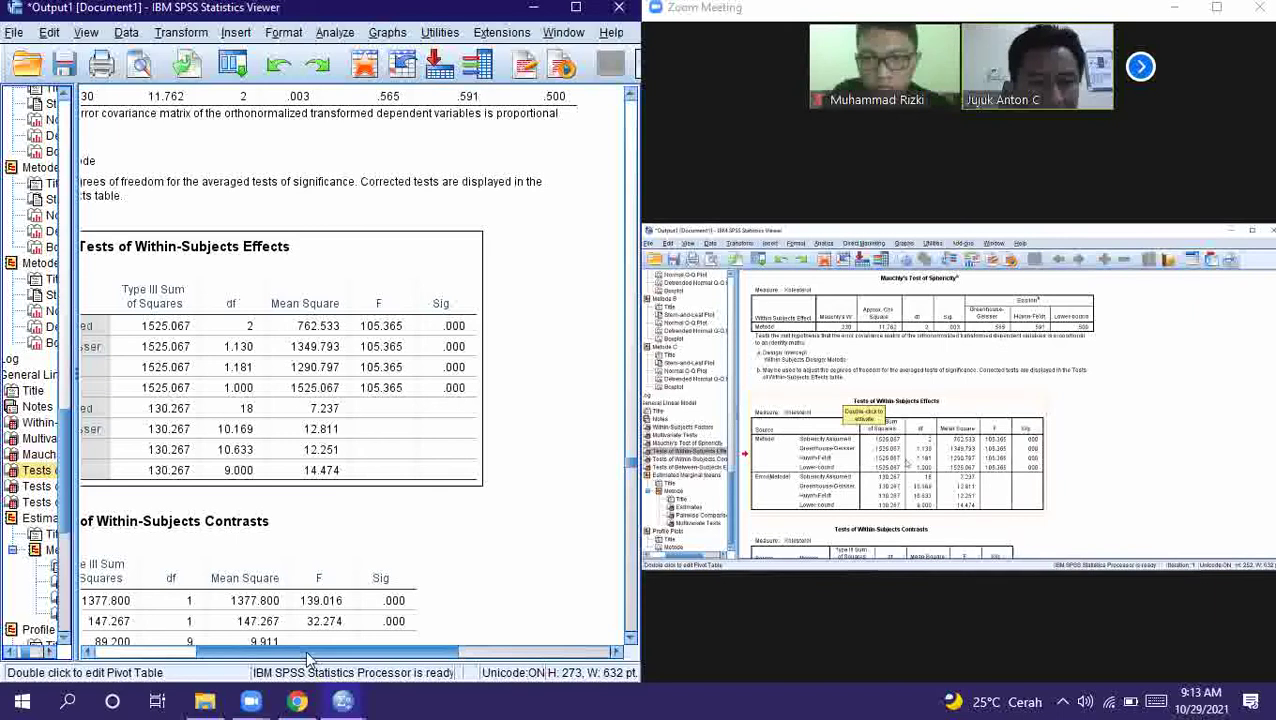
drag(310, 655, 218, 641)
scroll(222, 642, up, 3)
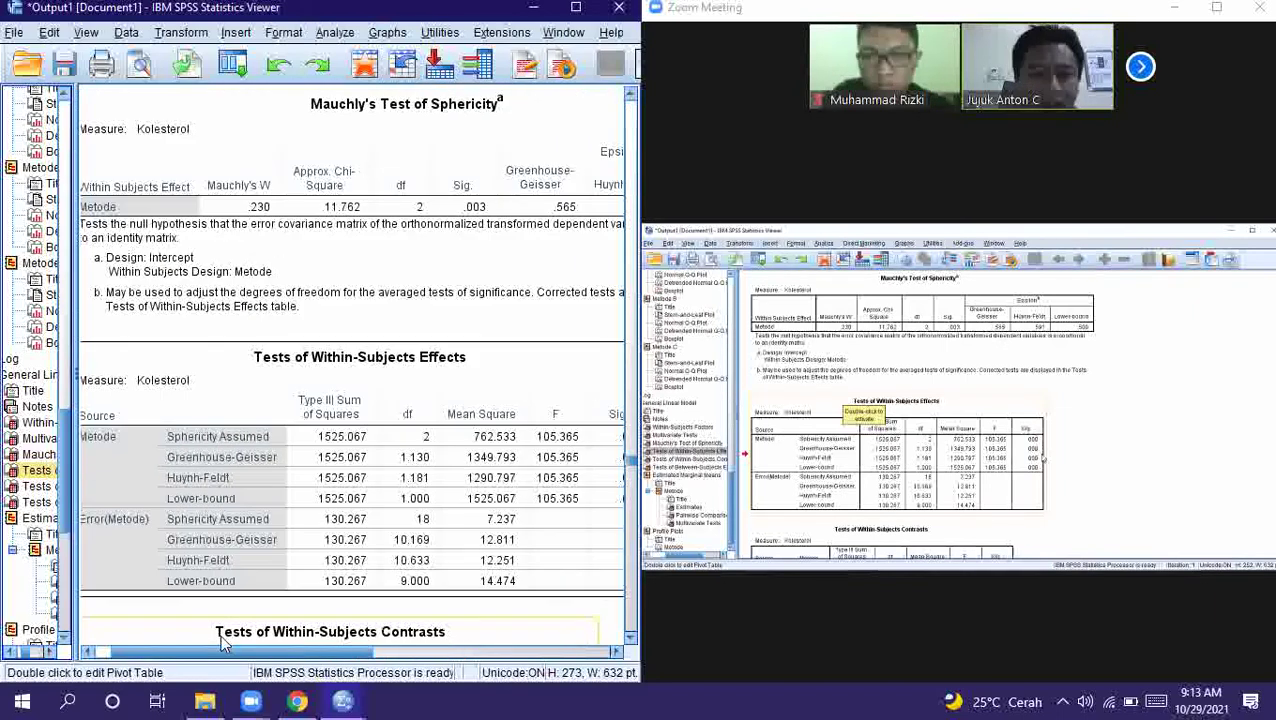
scroll(222, 642, up, 5)
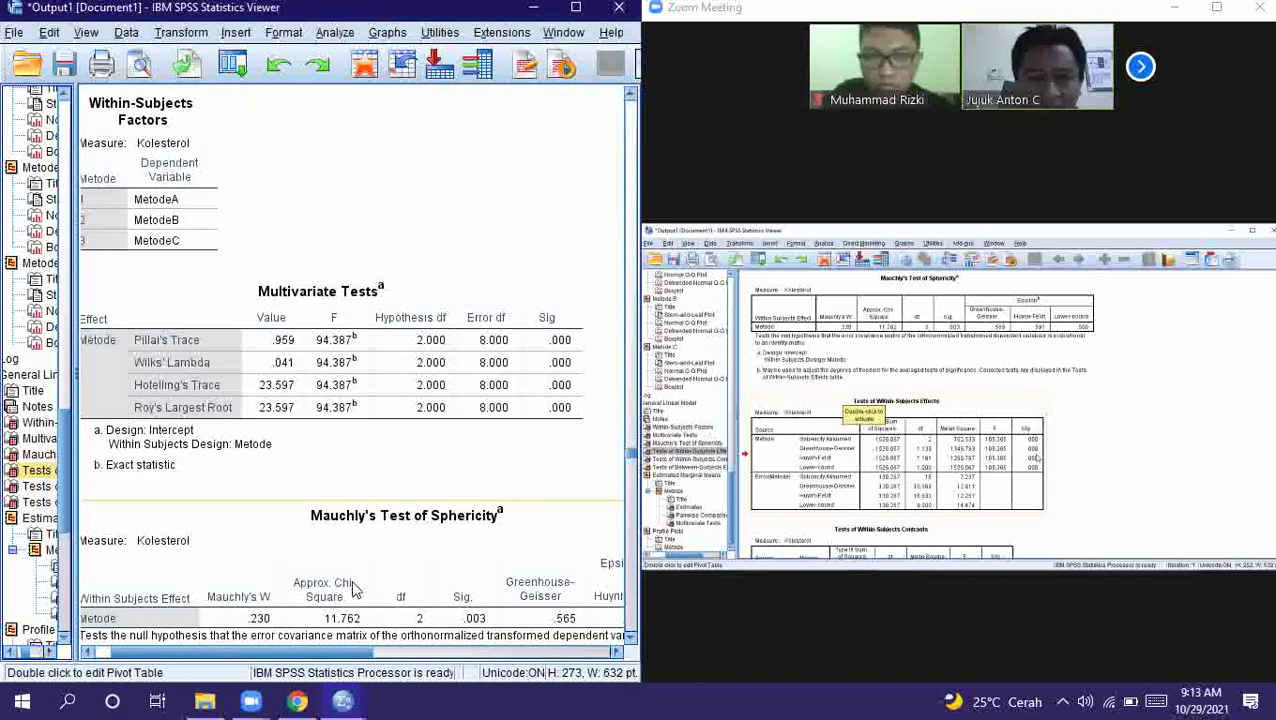
Review Mauchly's Test of Sphericity with its epsilon values and the Tests of Within-Subjects Effects table
scroll(634, 465, down, 3)
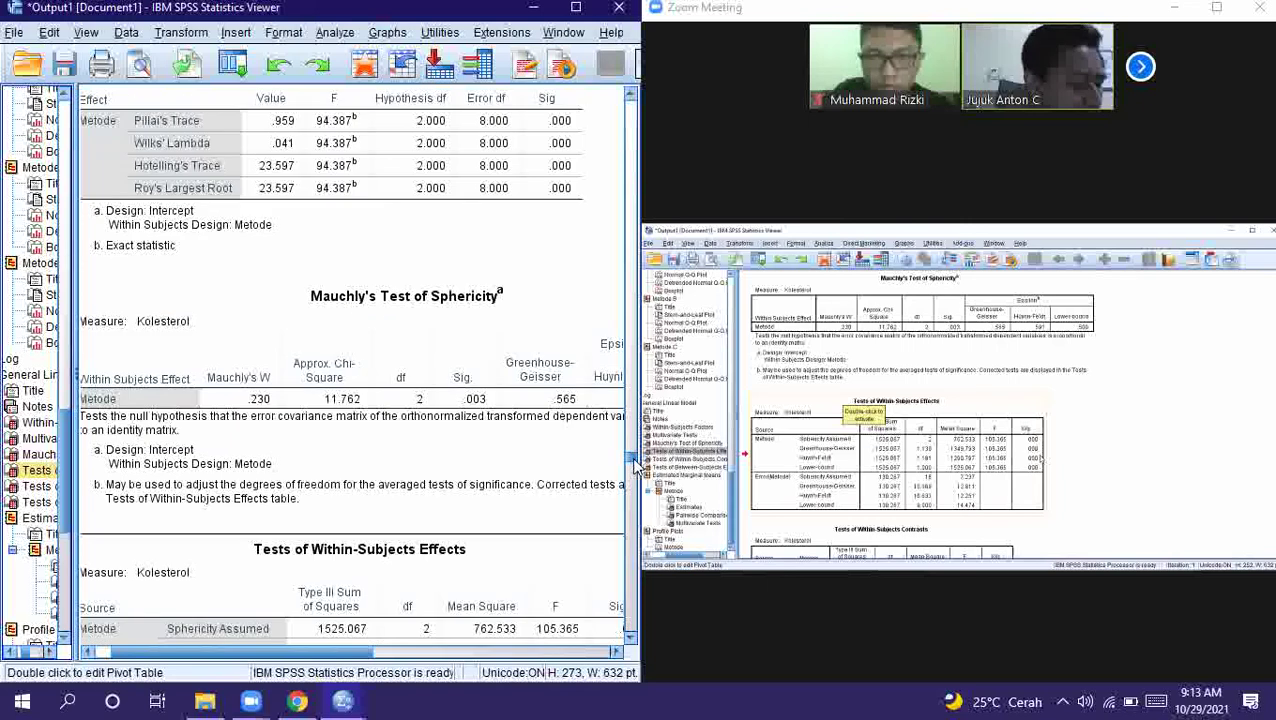
scroll(634, 465, down, 1)
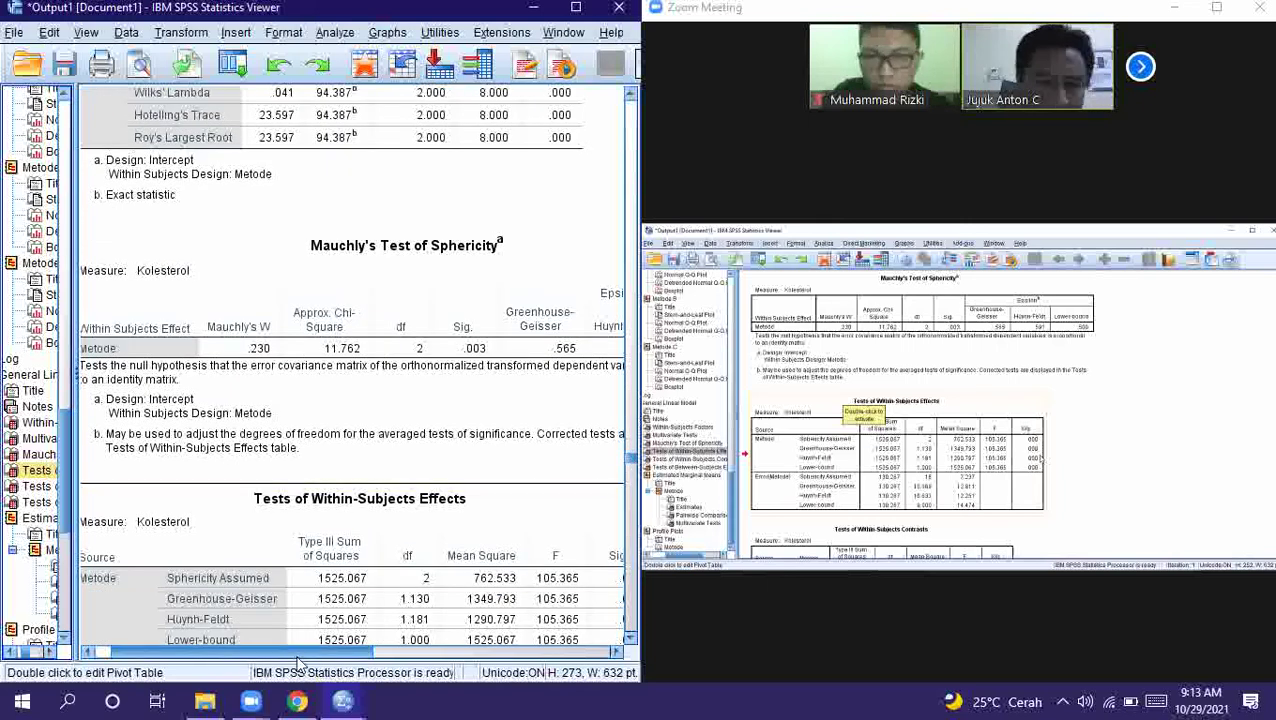
click(513, 345)
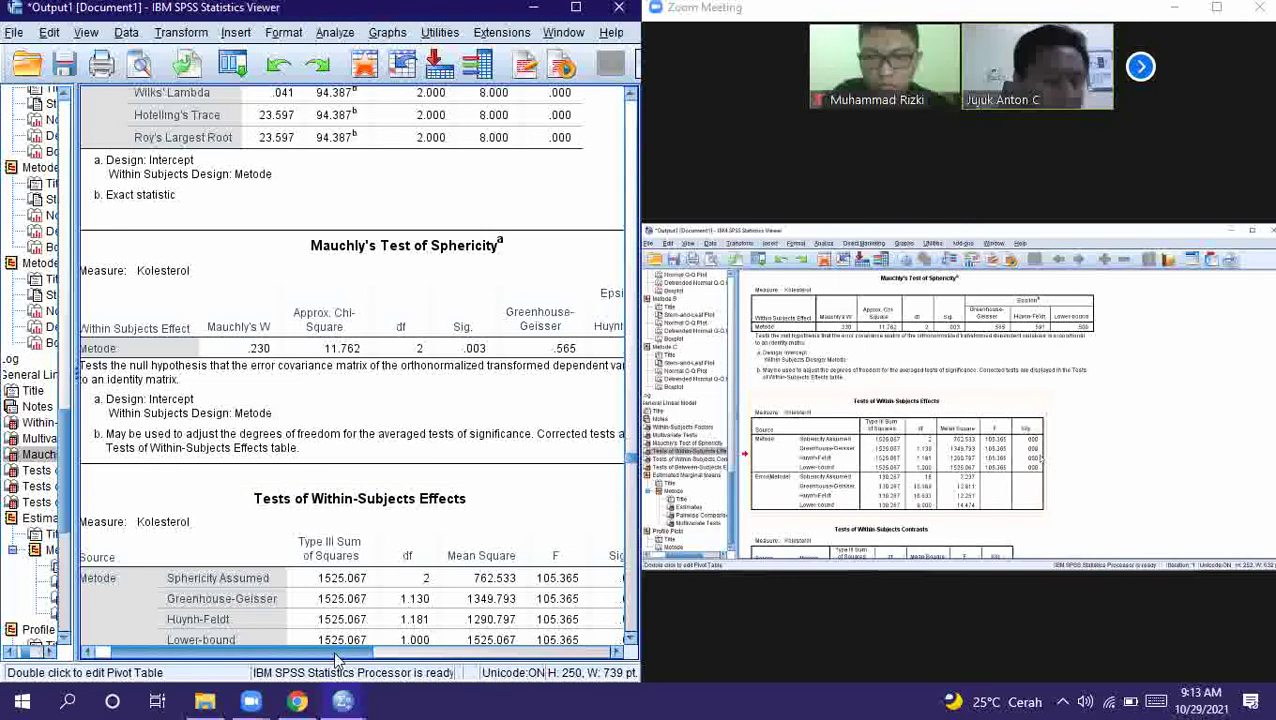
drag(336, 660, 386, 656)
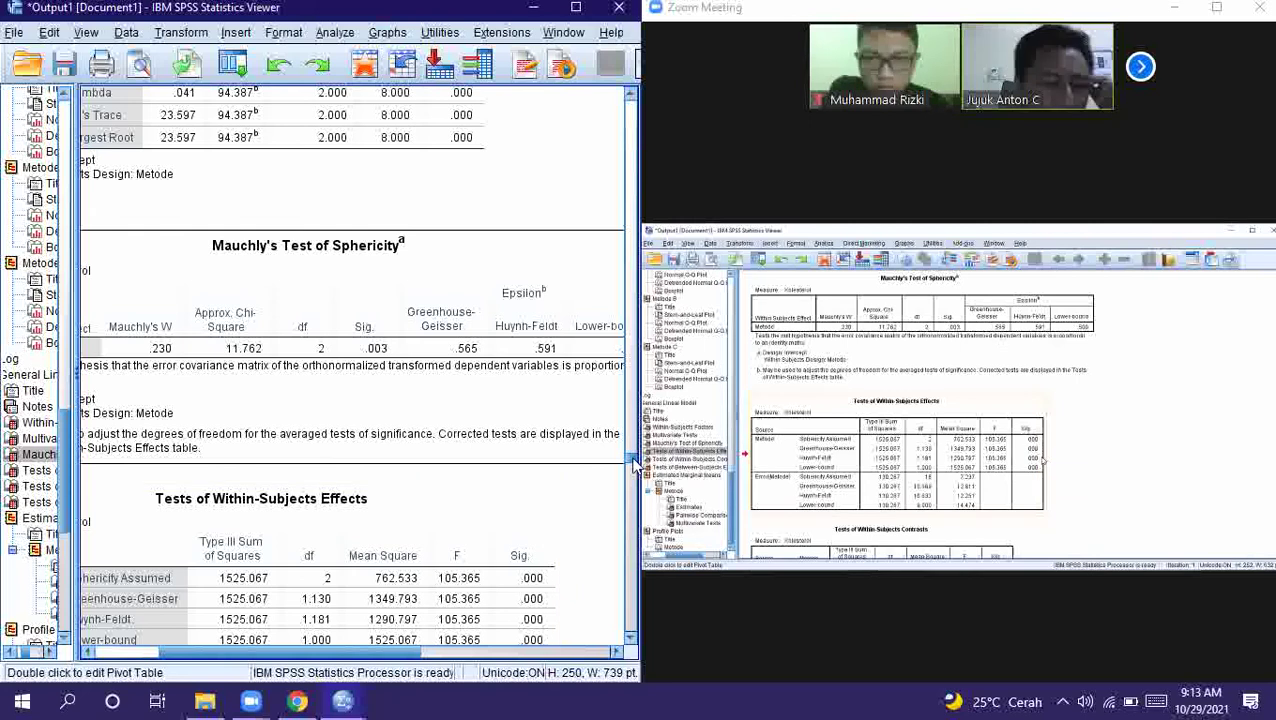
scroll(632, 467, down, 3)
scroll(632, 467, down, 2)
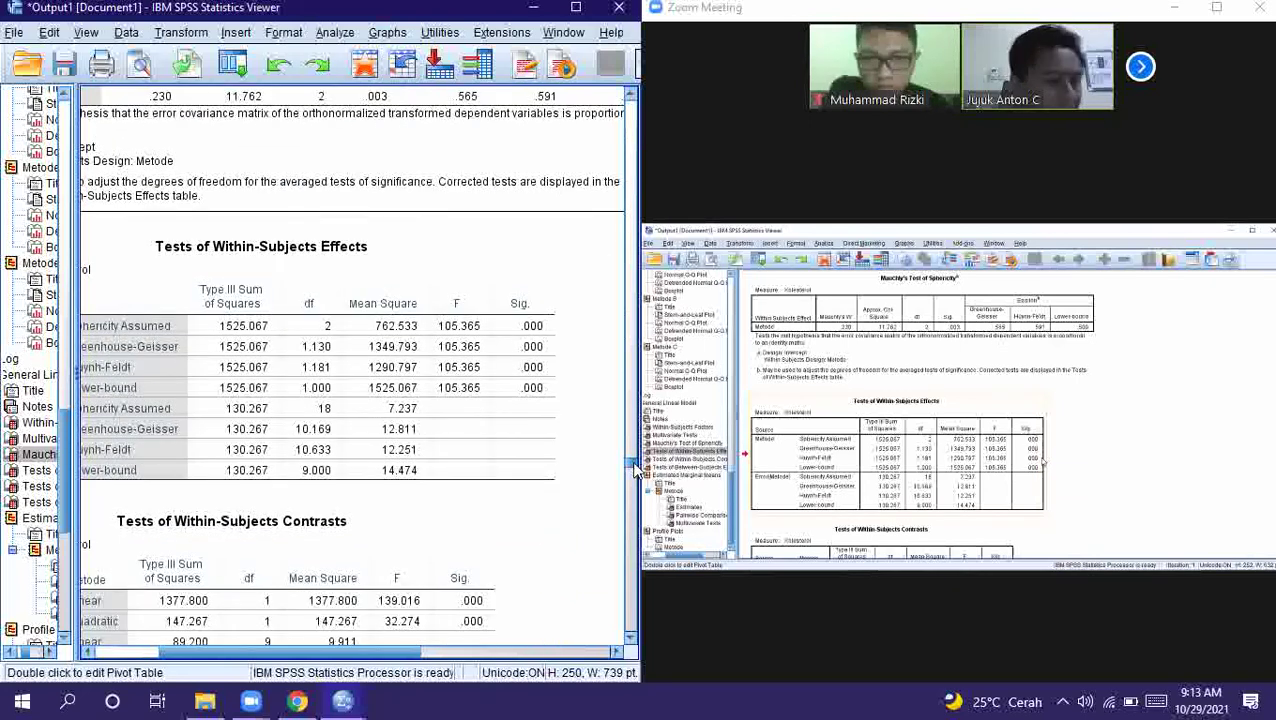
Glance ahead to the pairwise comparisons, and return to the within-subjects effects and contrasts tables to read their row labels and significance
scroll(632, 467, down, 10)
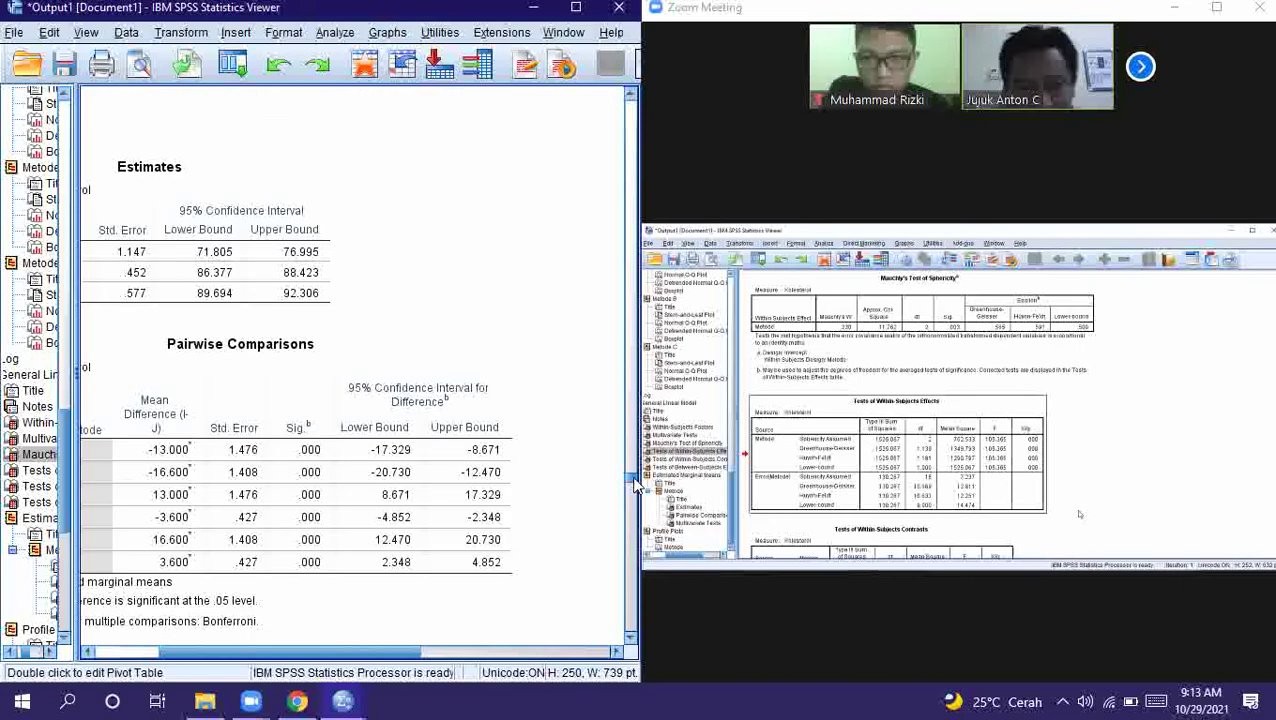
scroll(634, 482, up, 2)
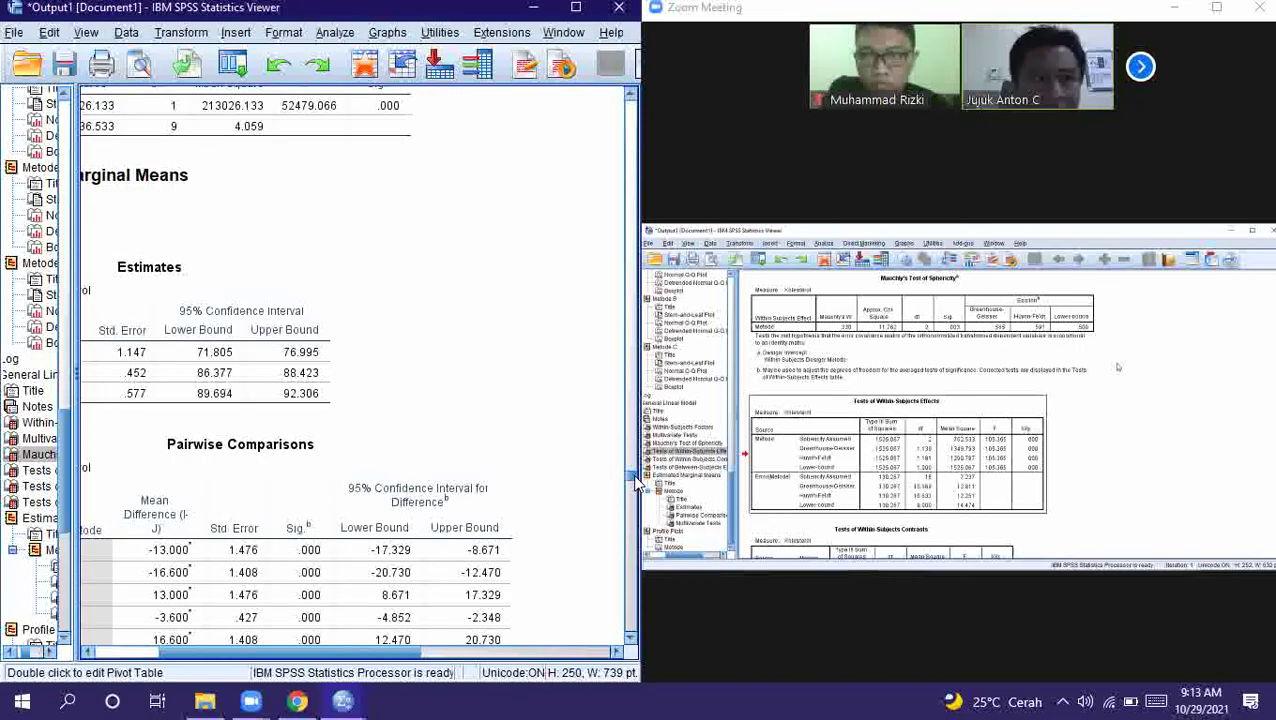
mouse_move(634, 482)
mouse_down()
mouse_move(632, 517)
mouse_move(612, 475)
mouse_up()
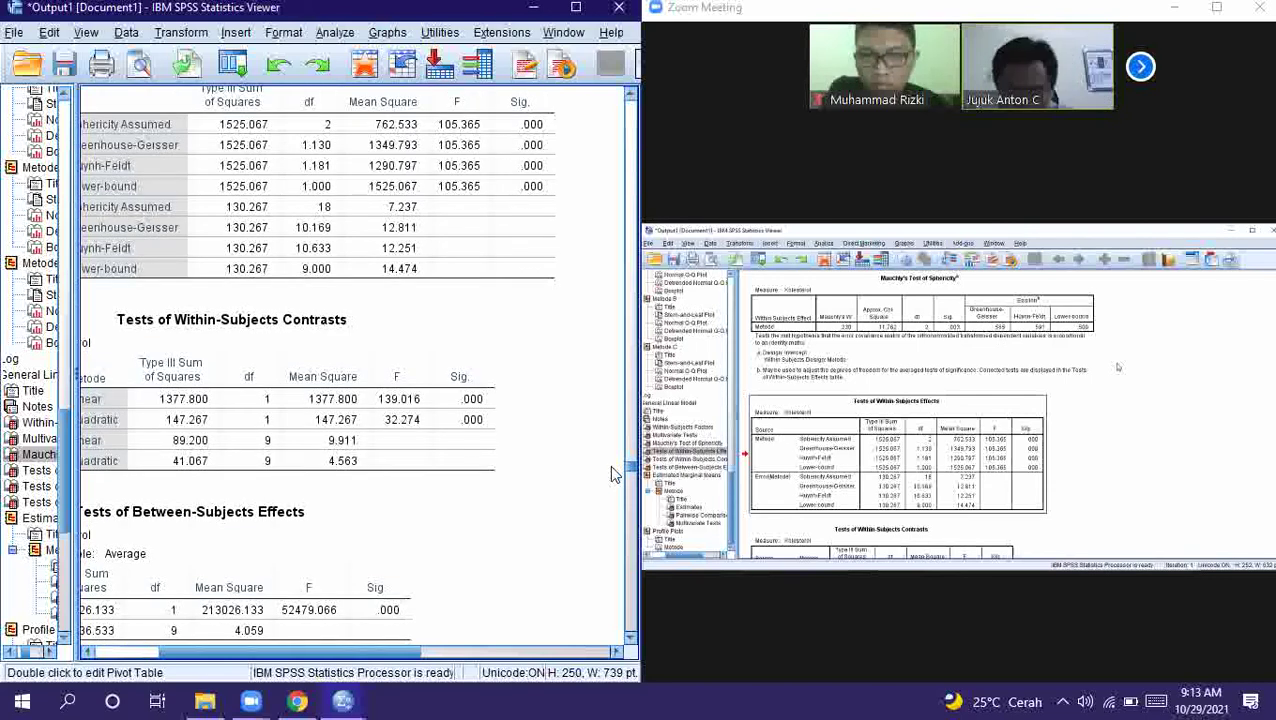
scroll(611, 467, up, 1)
scroll(615, 473, up, 2)
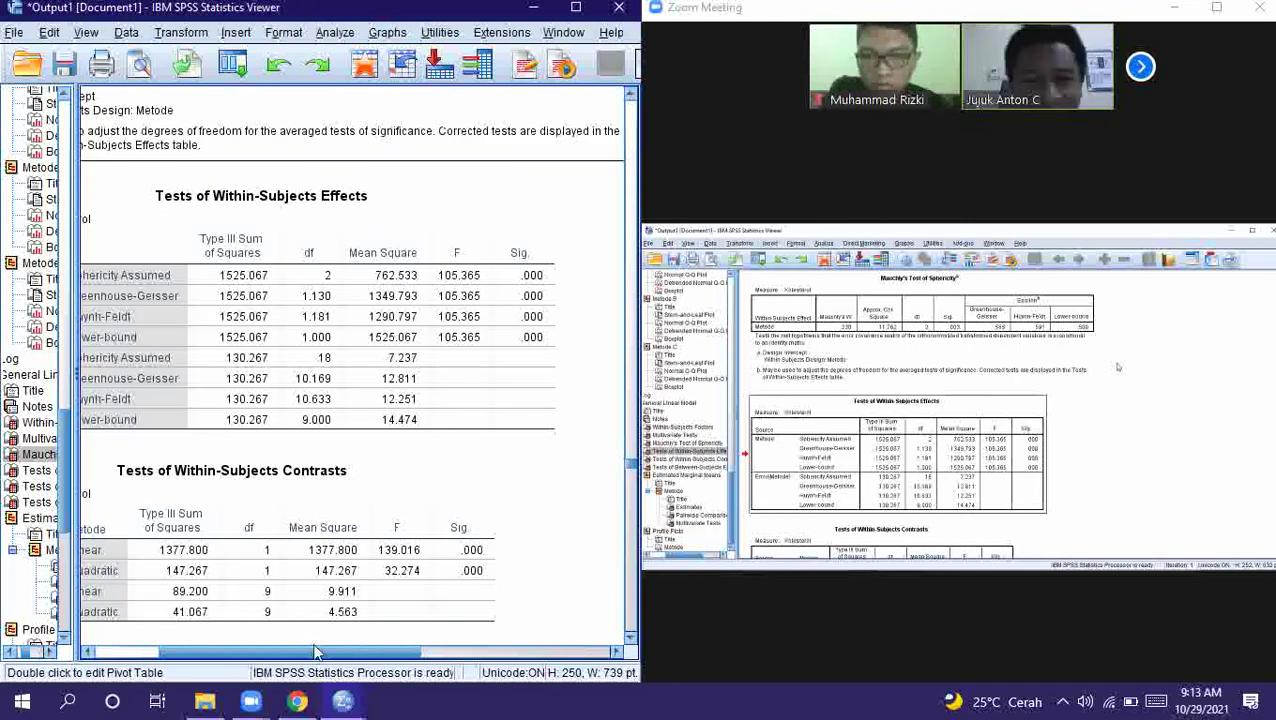
drag(316, 652, 229, 635)
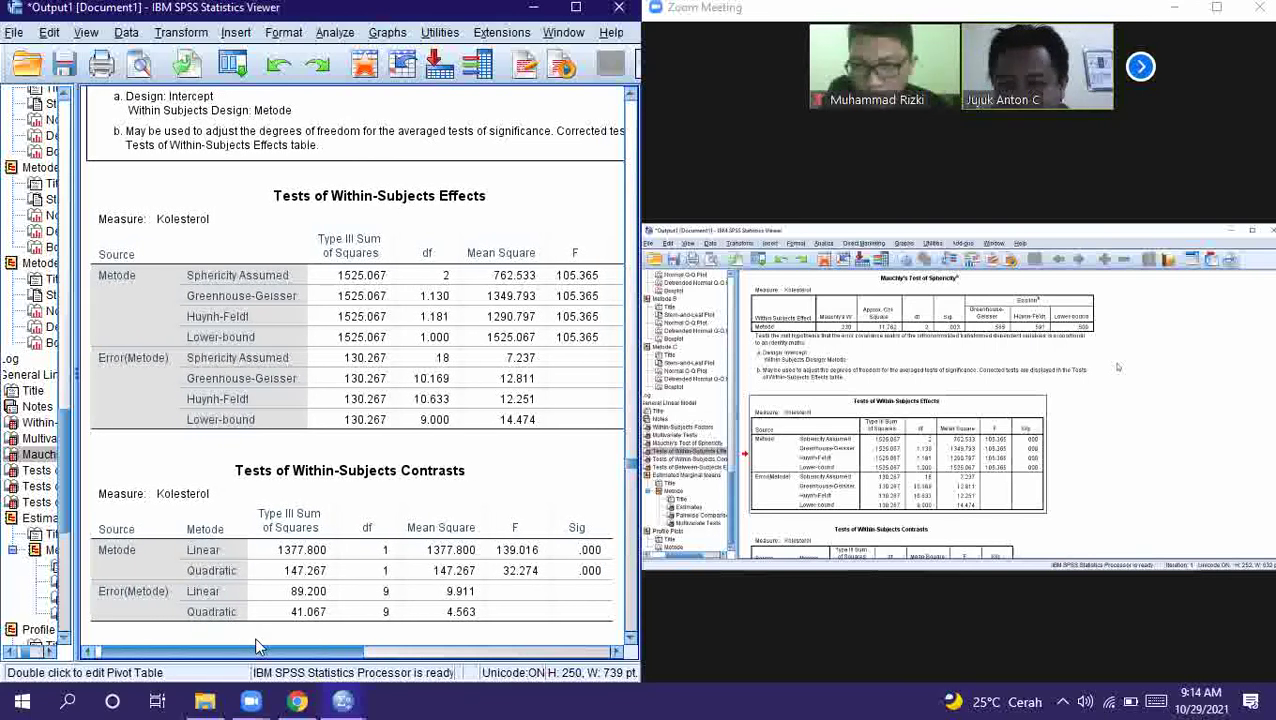
drag(254, 645, 271, 646)
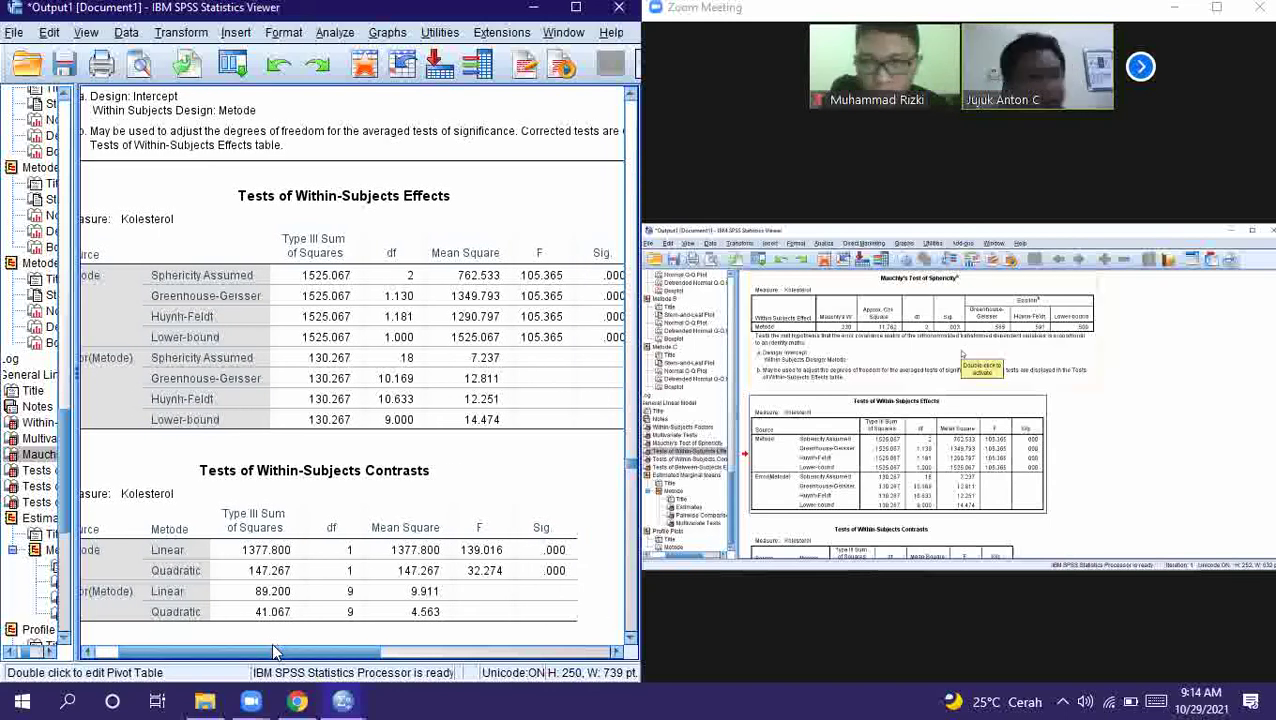
click(457, 362)
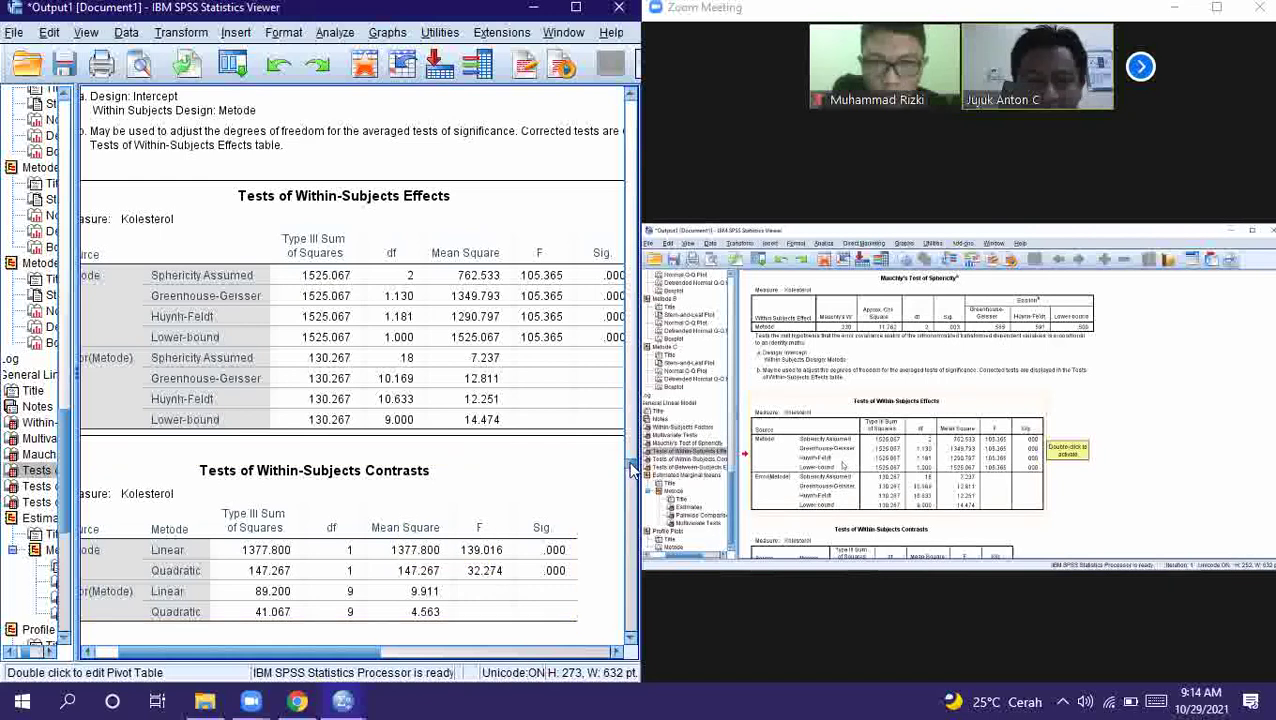
Compare the sphericity test's epsilon values with the significance column of the Tests of Within-Subjects Effects table
scroll(632, 470, up, 5)
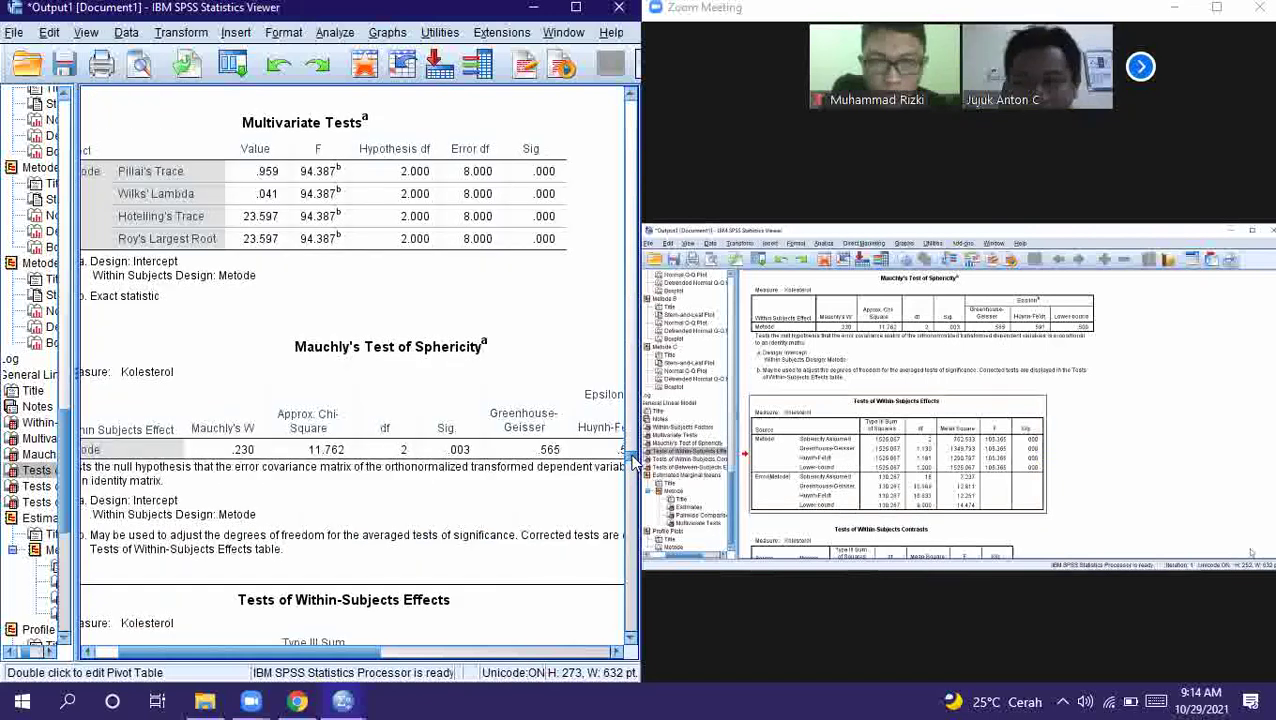
scroll(632, 460, down, 5)
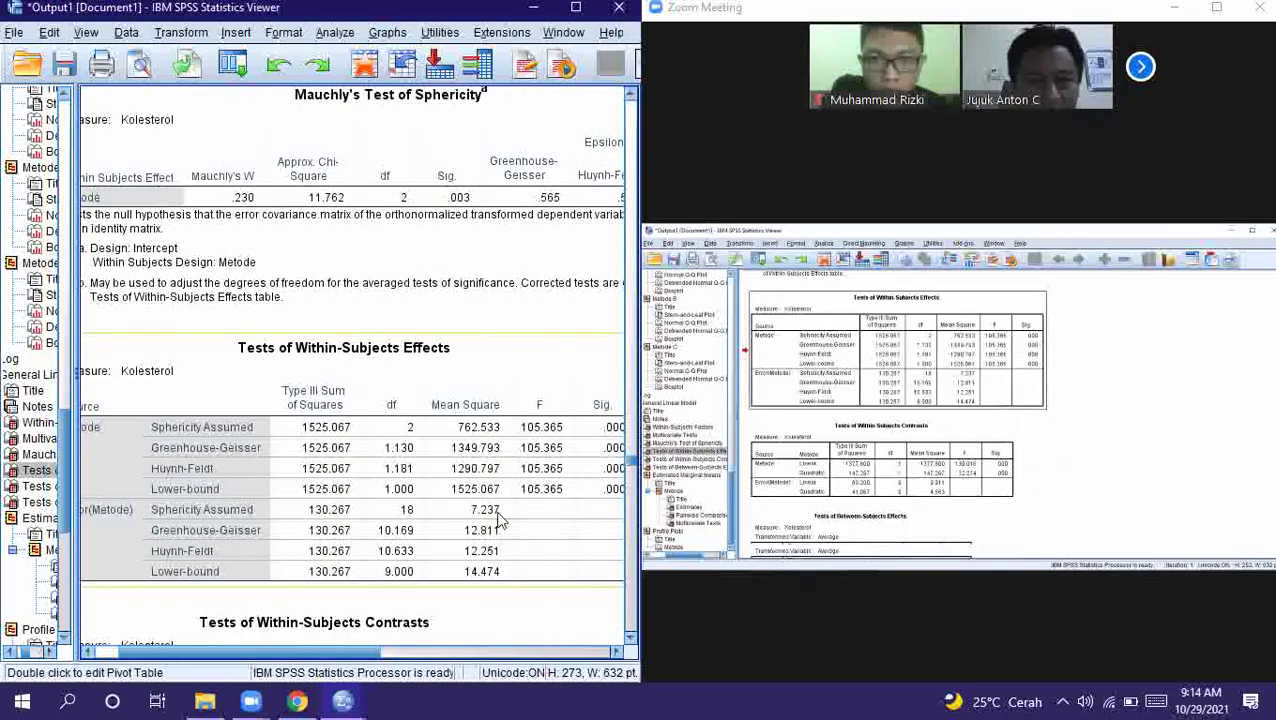
drag(288, 664, 375, 662)
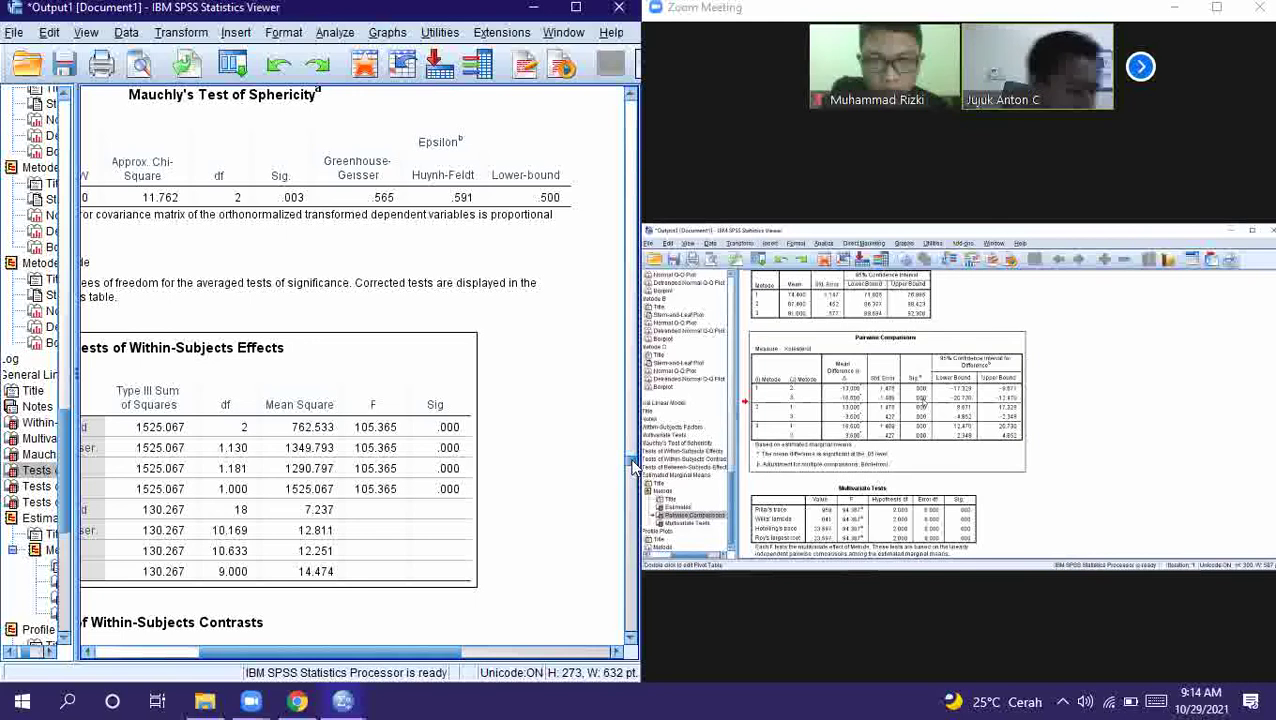
Examine the Estimates and Bonferroni-adjusted Pairwise Comparisons tables under Estimated Marginal Means for Metode
scroll(630, 468, down, 3)
scroll(630, 468, down, 7)
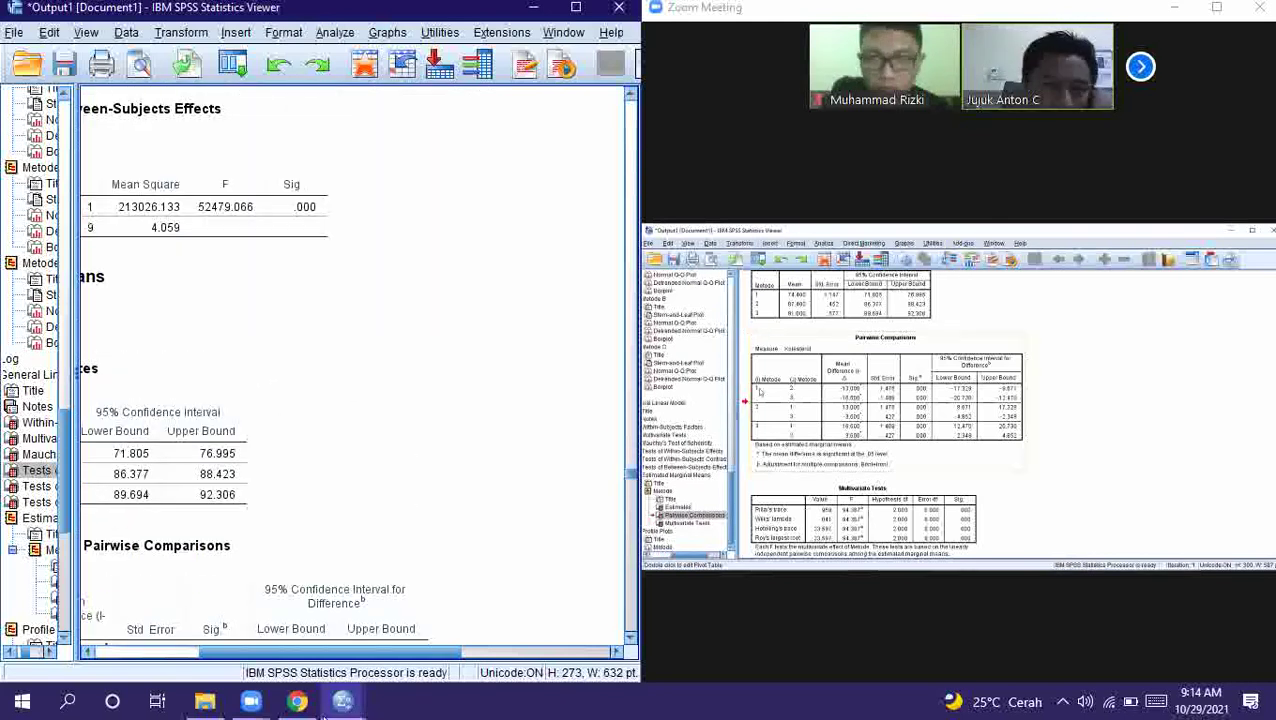
drag(393, 651, 278, 648)
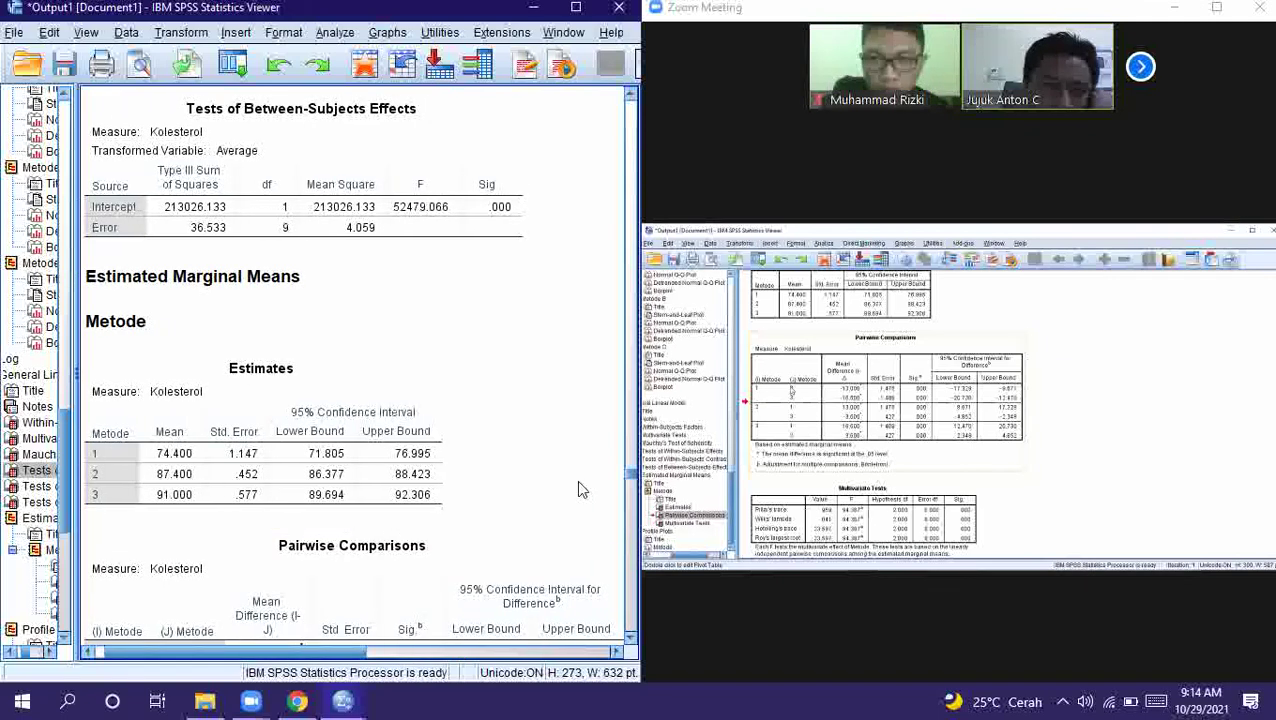
drag(631, 477, 632, 489)
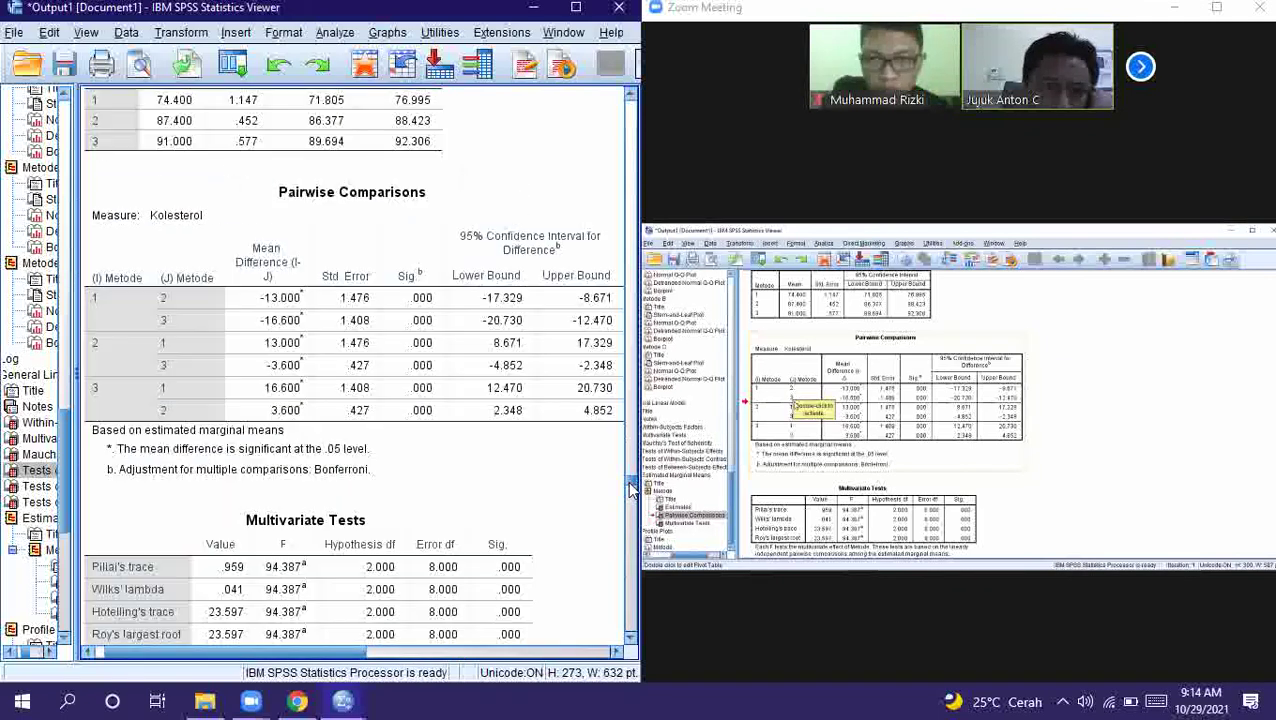
click(470, 400)
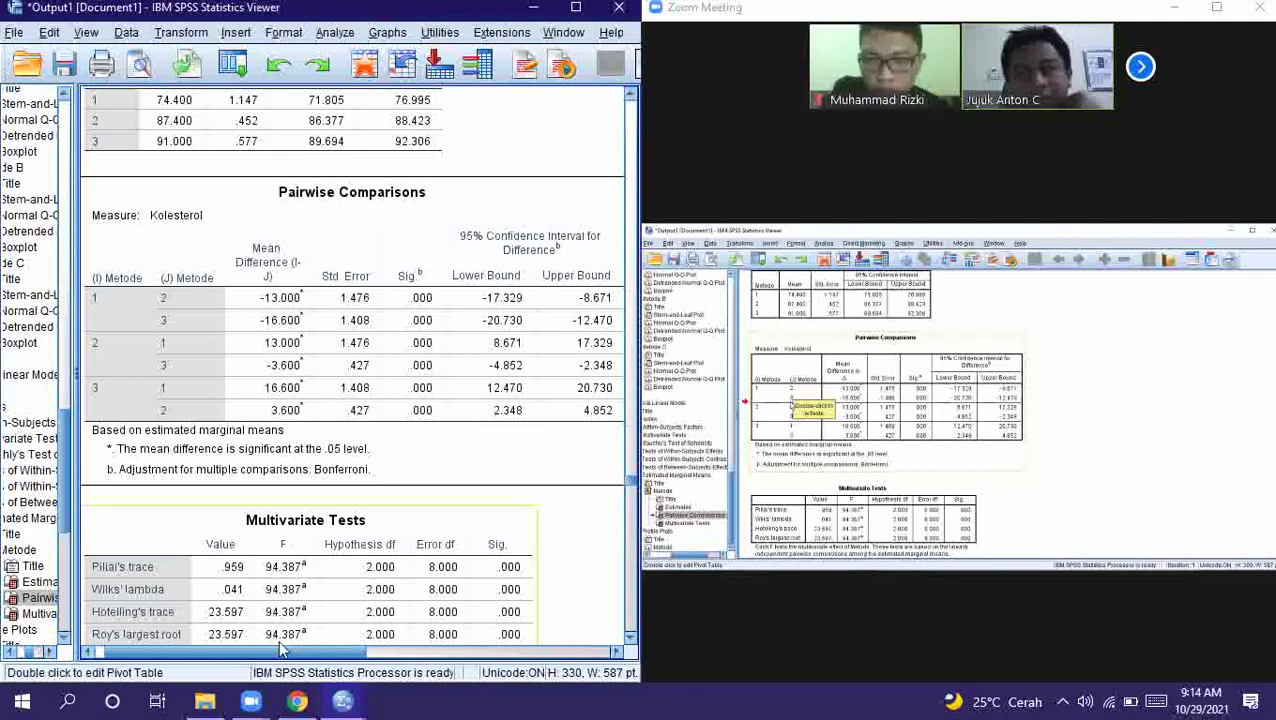
drag(280, 654, 282, 653)
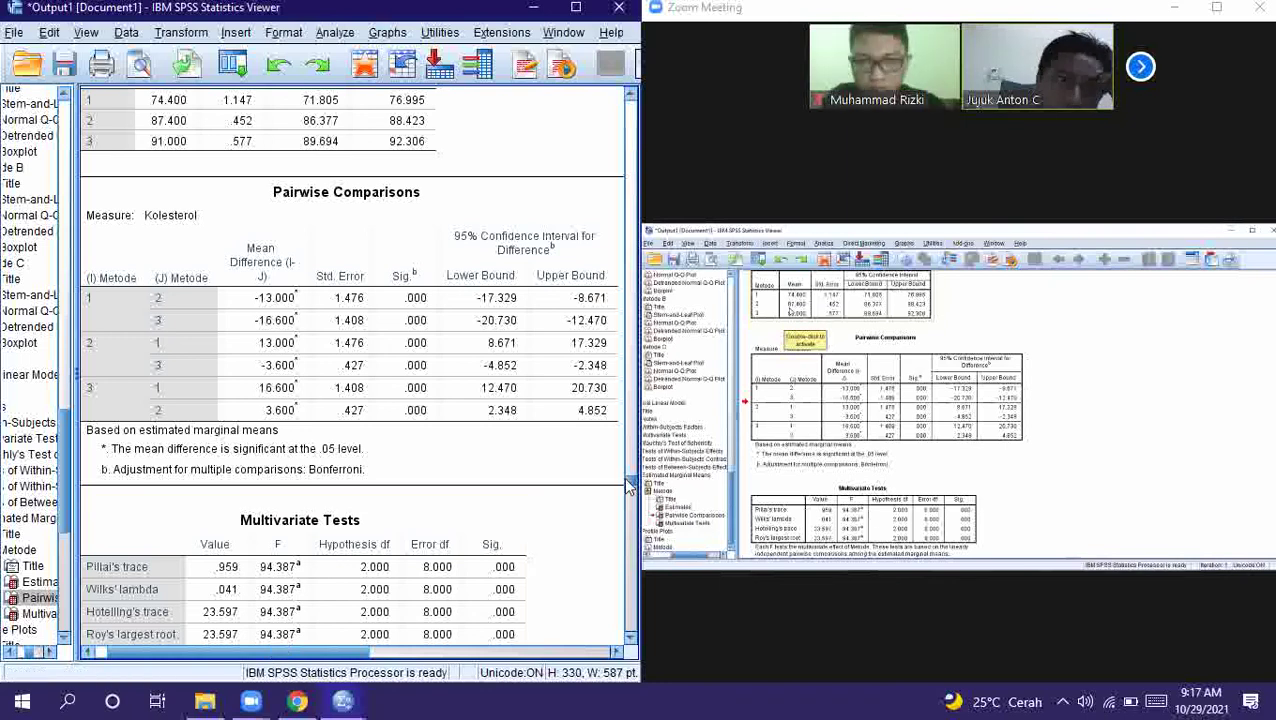
scroll(636, 487, up, 2)
scroll(636, 487, up, 1)
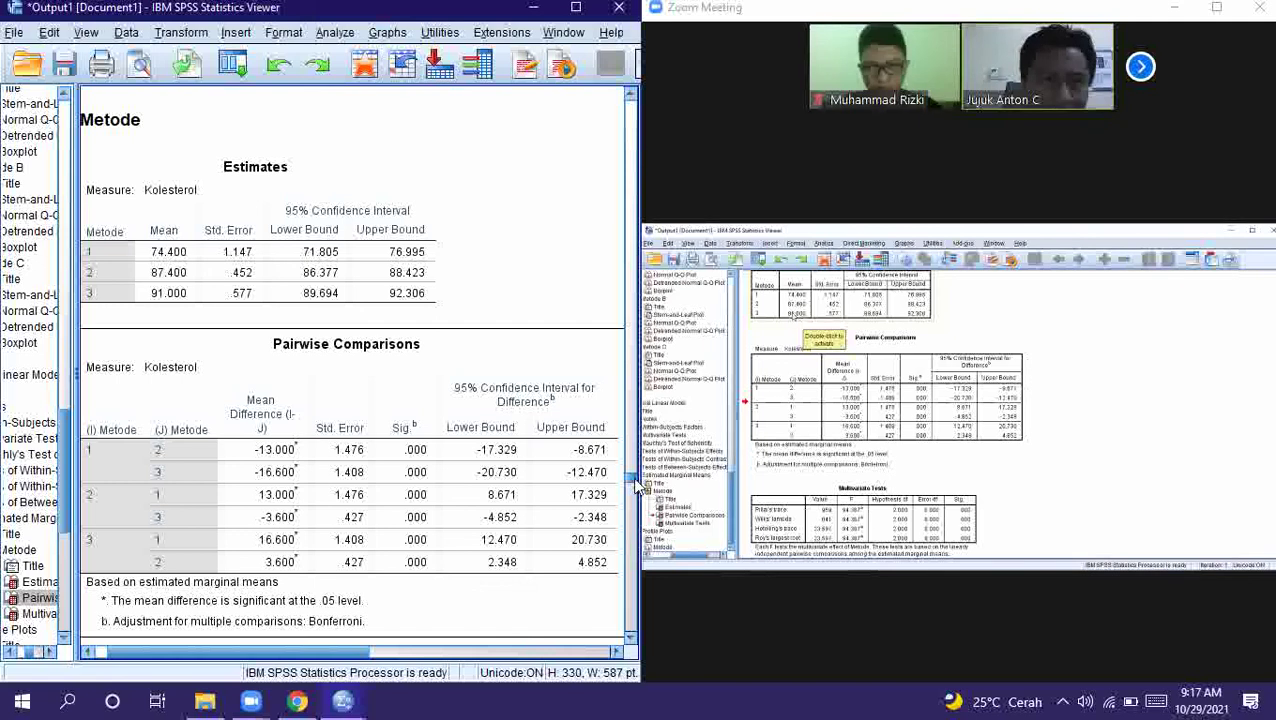
Enlarge the Zoom meeting to follow the lecturer's shared screen, and exit full screen to restore the side-by-side layout
click(1221, 10)
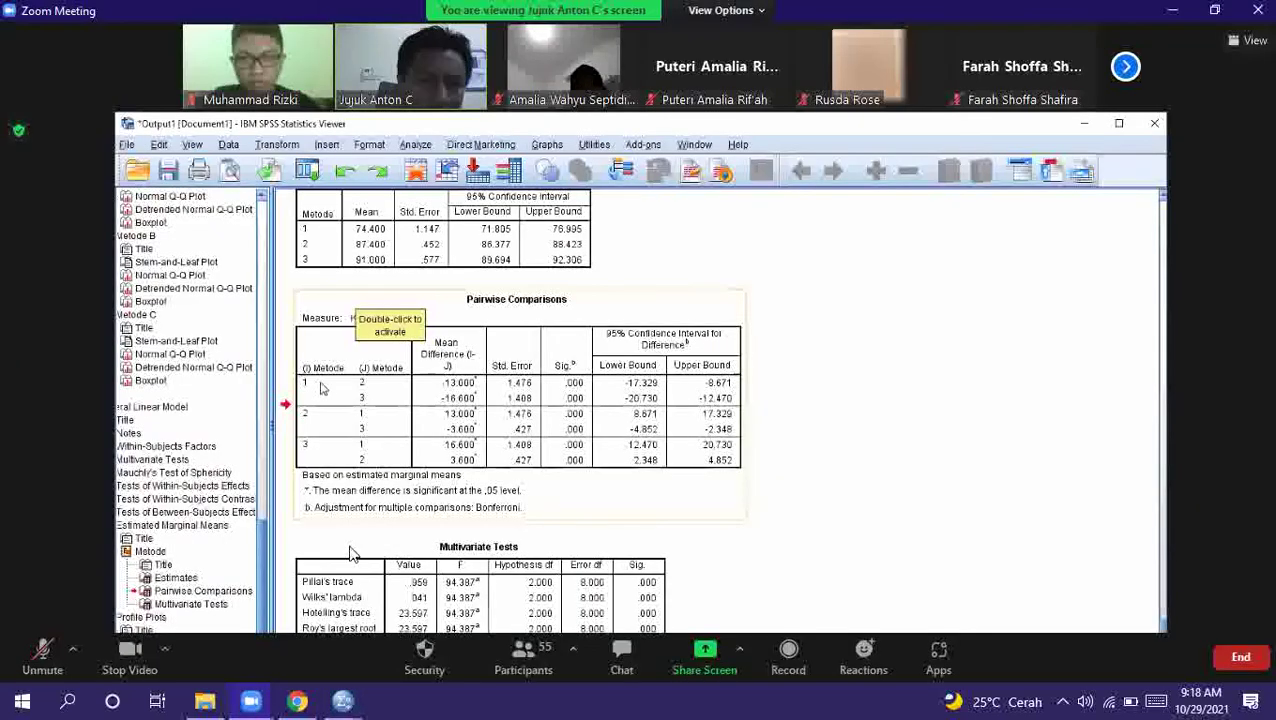
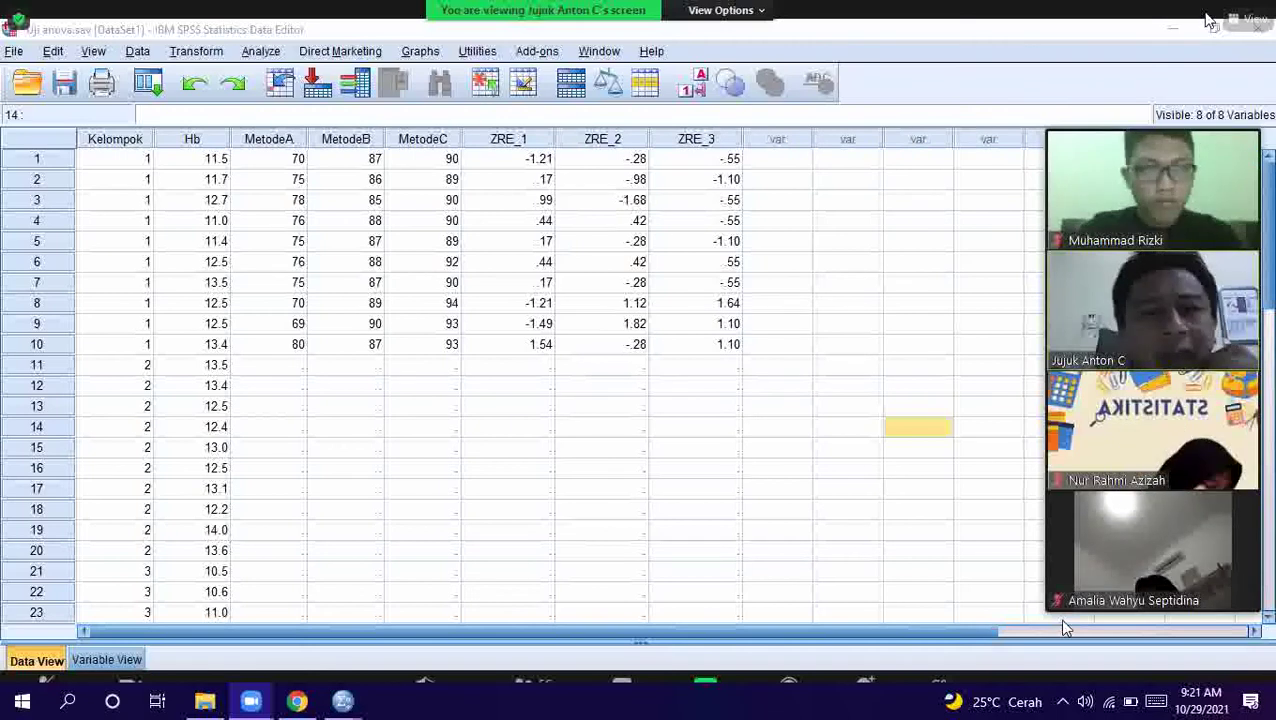
click(1240, 19)
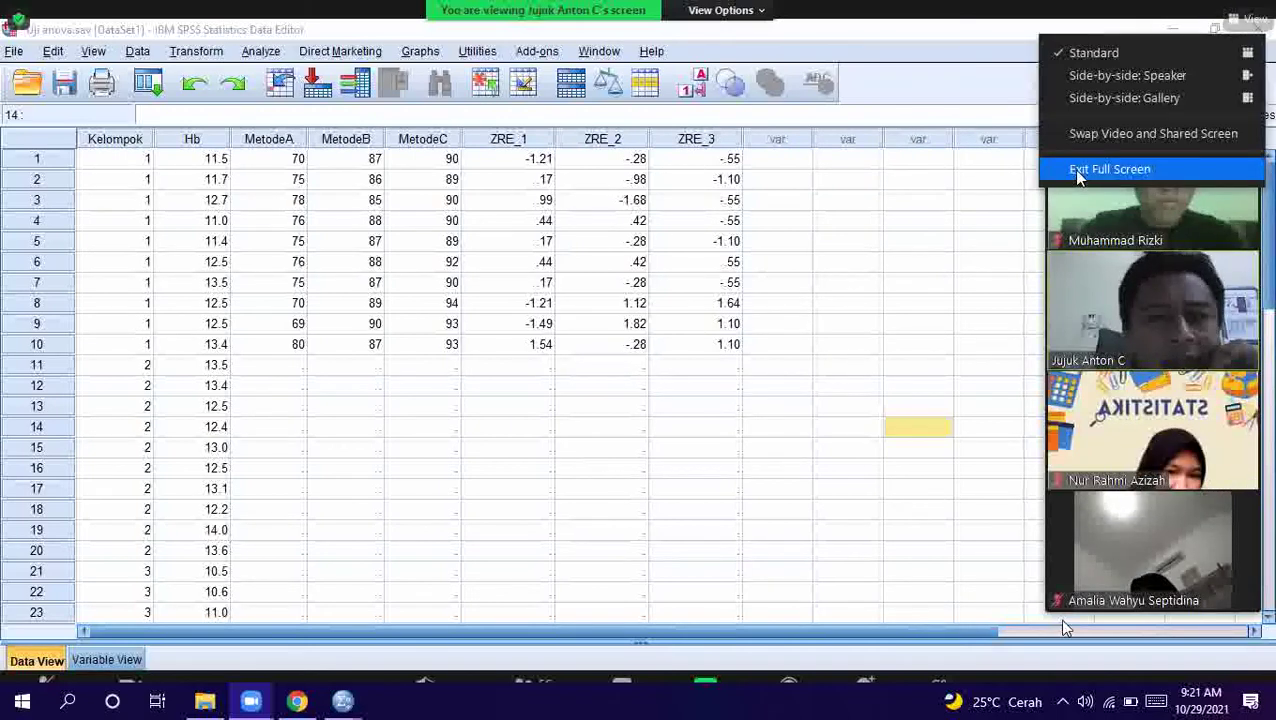
click(1078, 172)
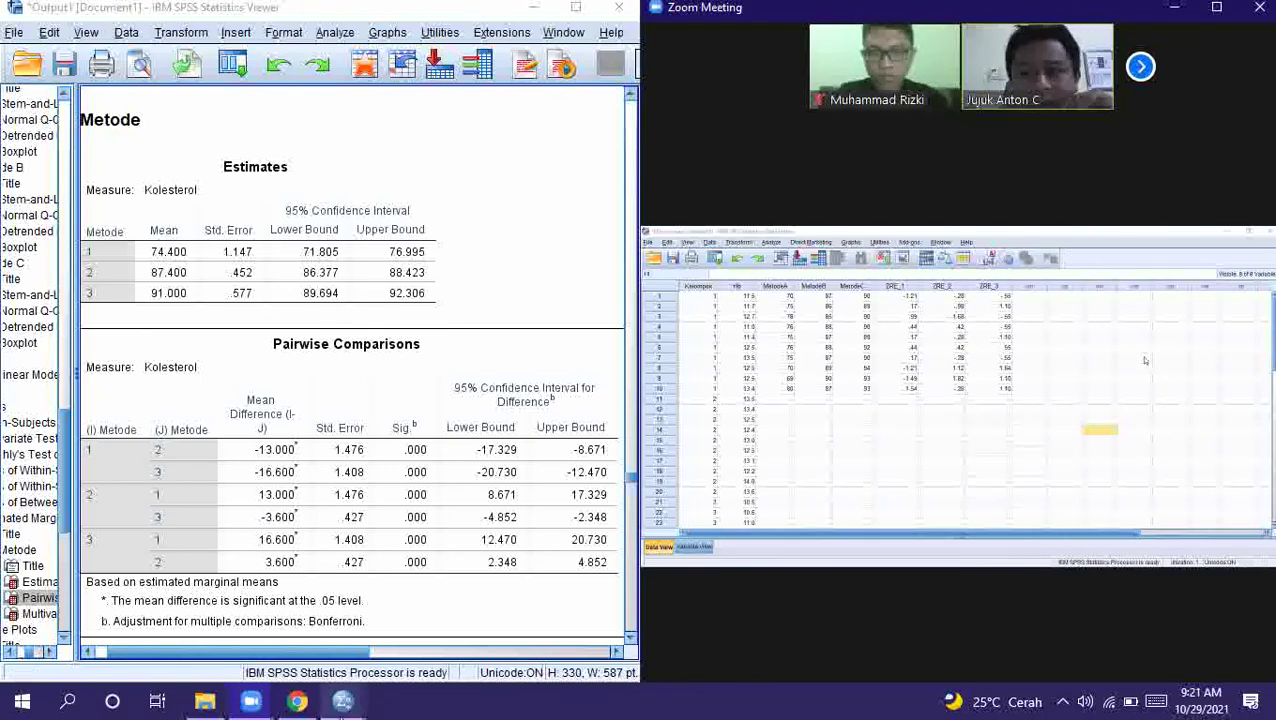
Switch to the Uji anova.sav data editor, bring the first columns into view and select the empty MetodeC cell in row 19
mouse_move(343, 700)
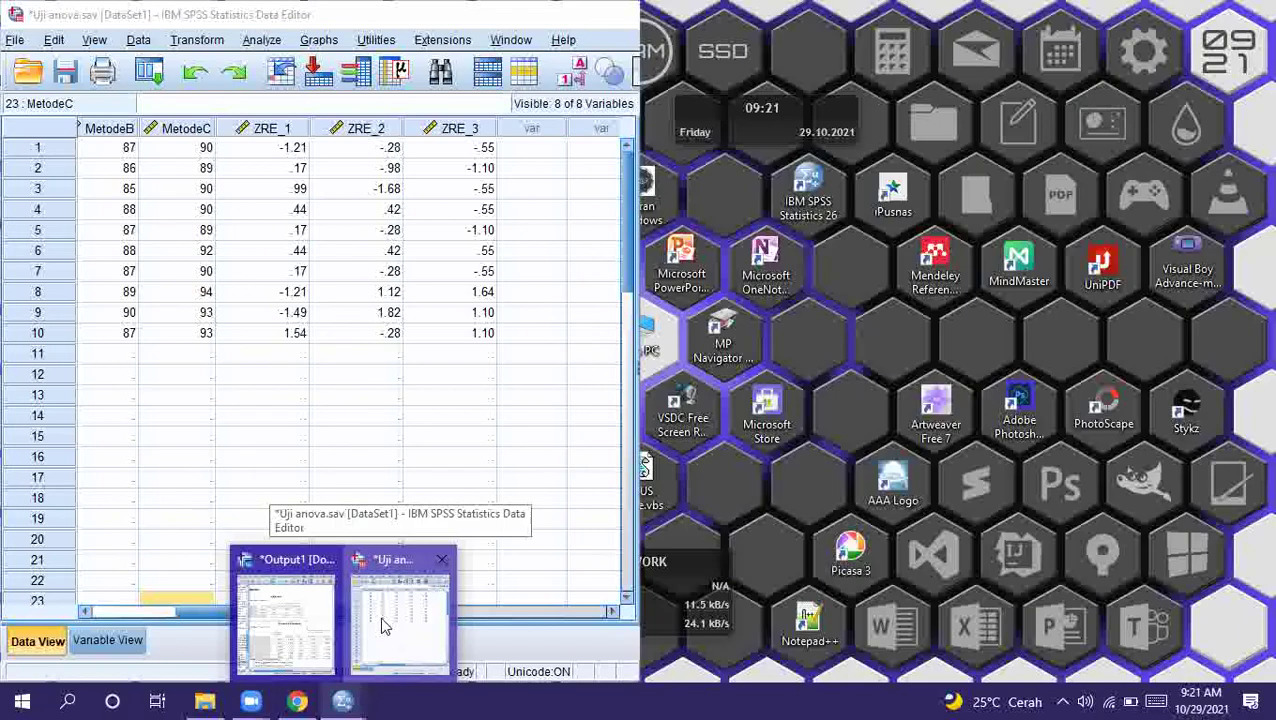
click(385, 625)
drag(342, 613, 200, 617)
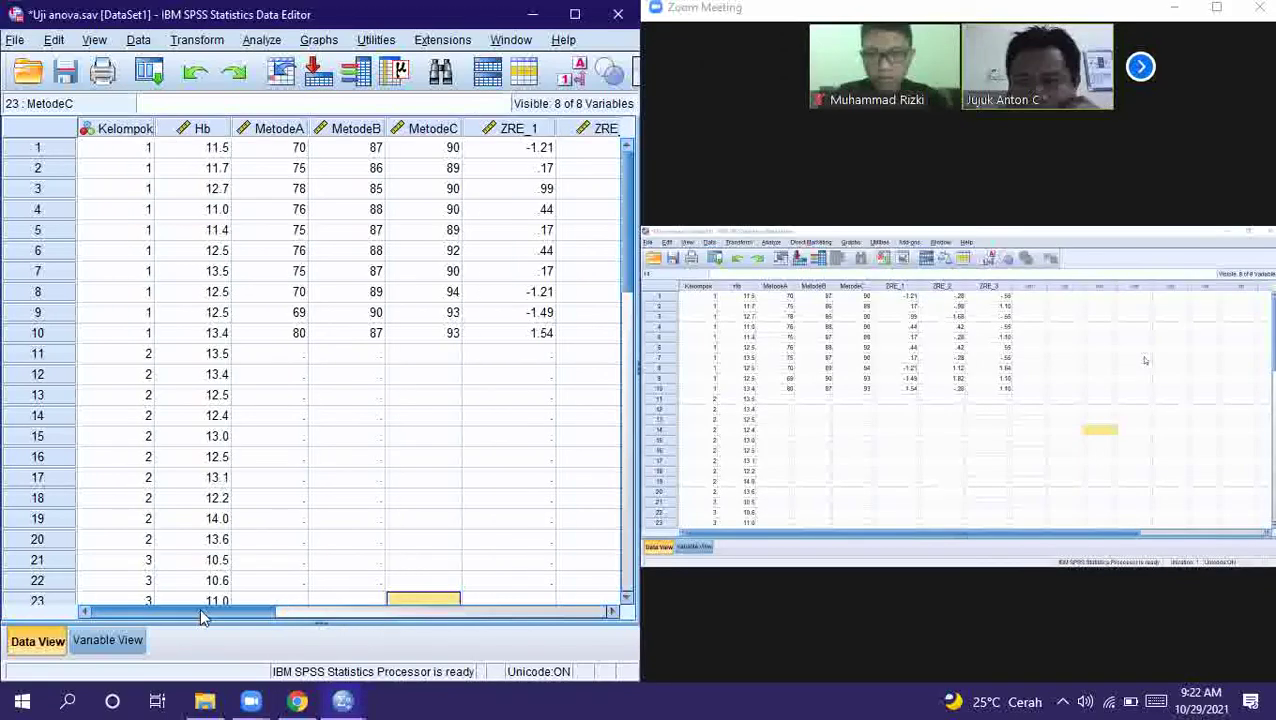
click(405, 521)
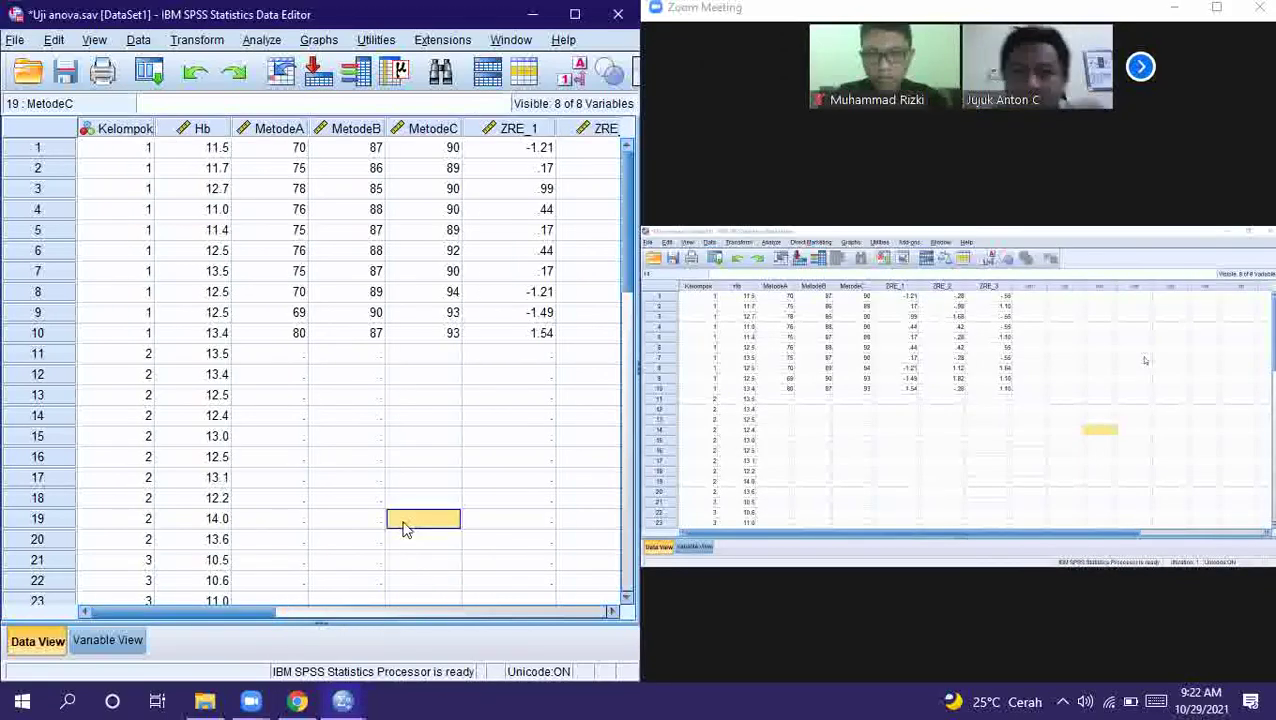
Open the legacy nonparametric test for K related samples and add Metode A, Metode B and Metode C as test variables
click(263, 43)
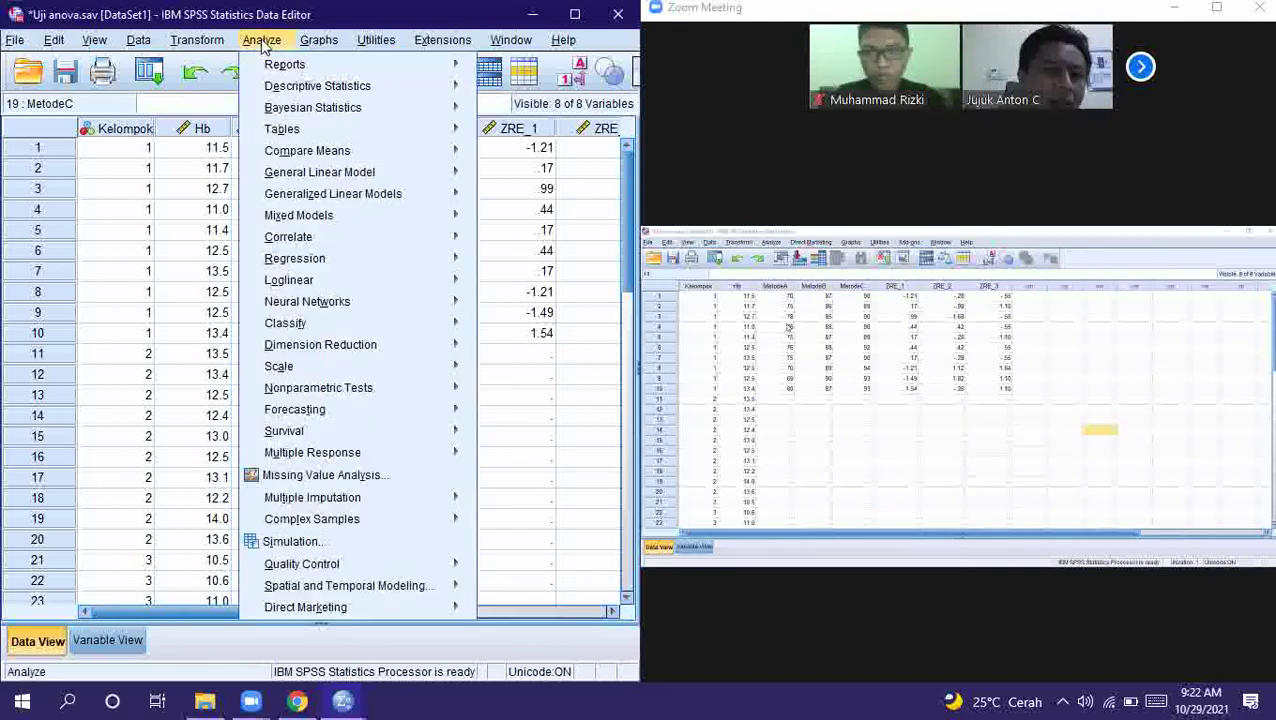
mouse_move(390, 160)
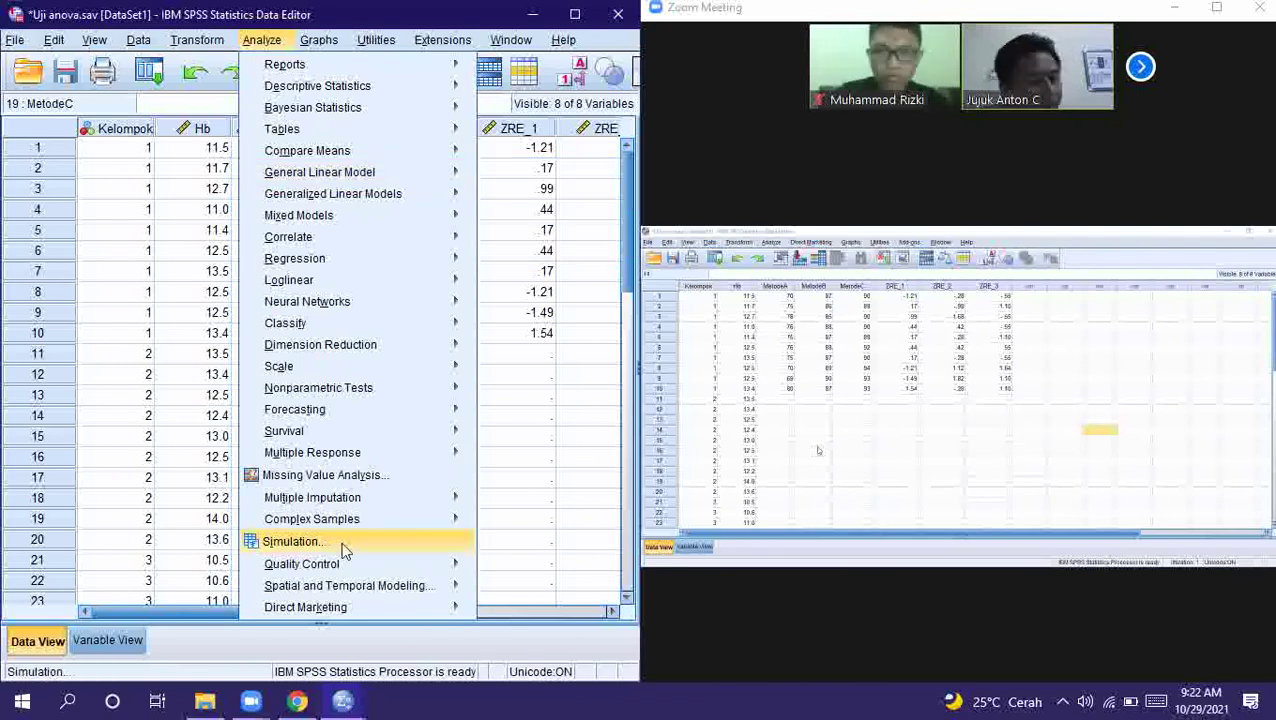
mouse_move(449, 401)
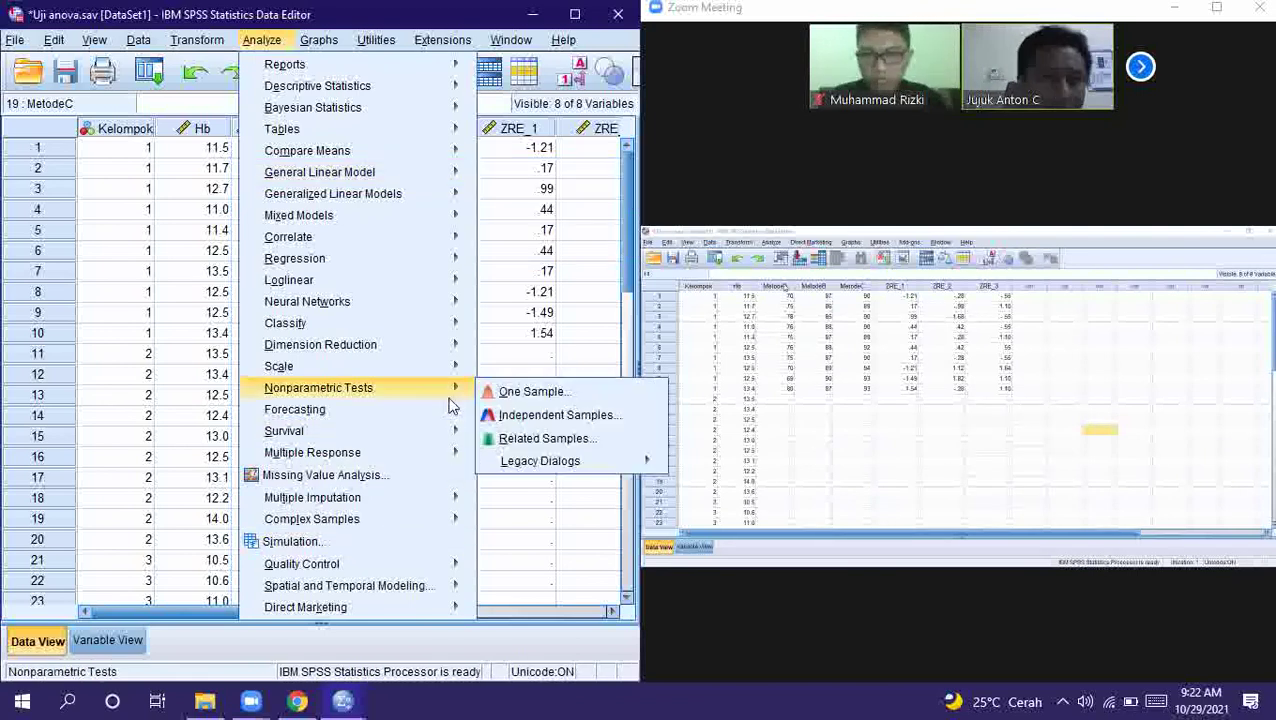
mouse_move(528, 471)
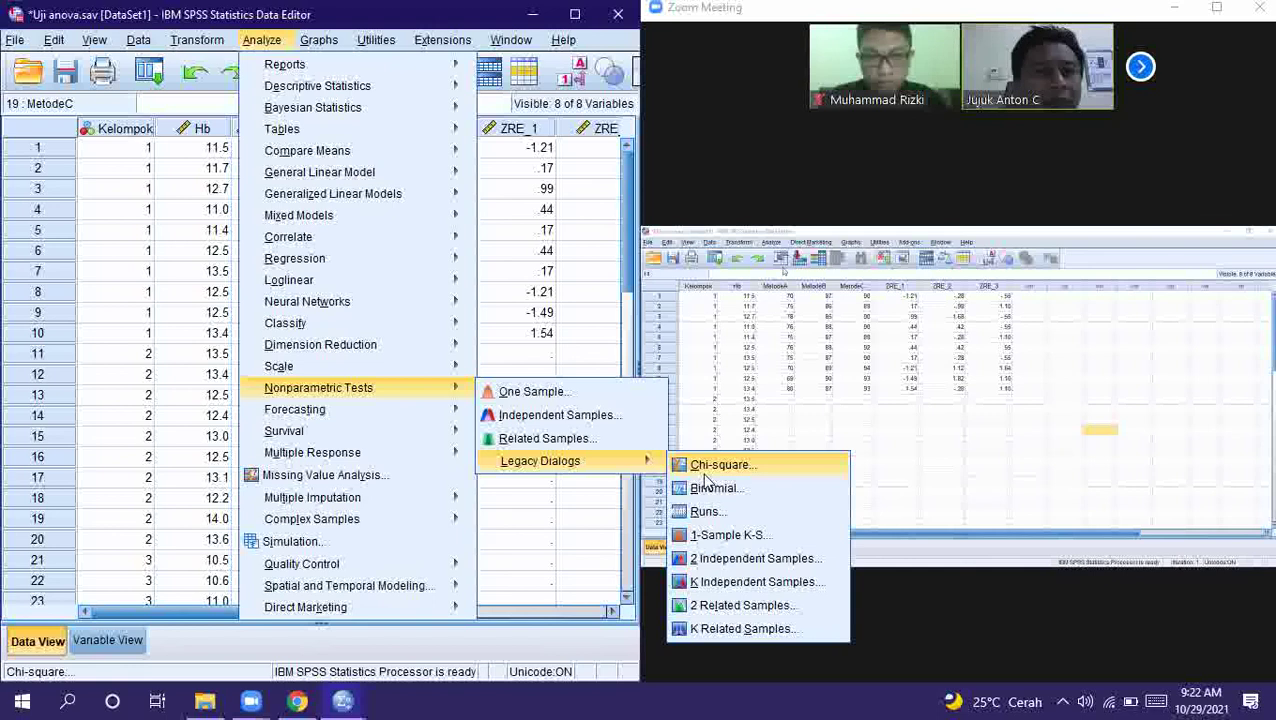
click(708, 628)
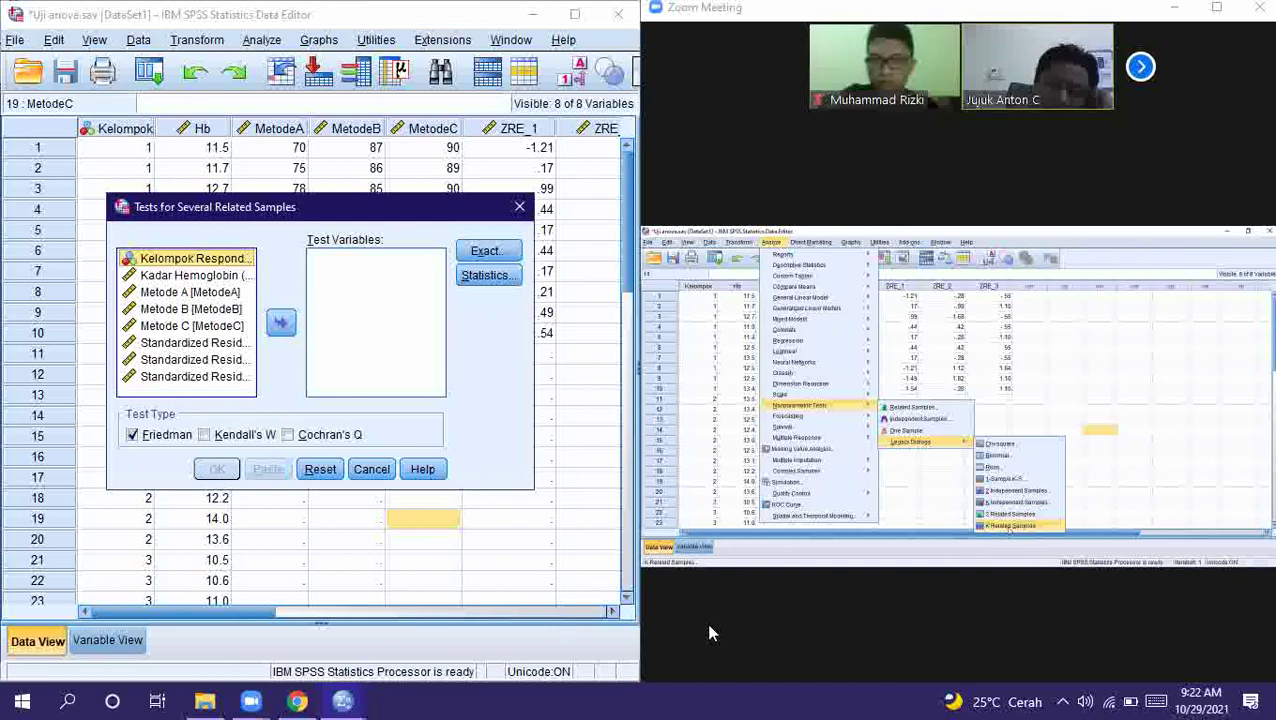
click(208, 291)
shift+click(201, 311)
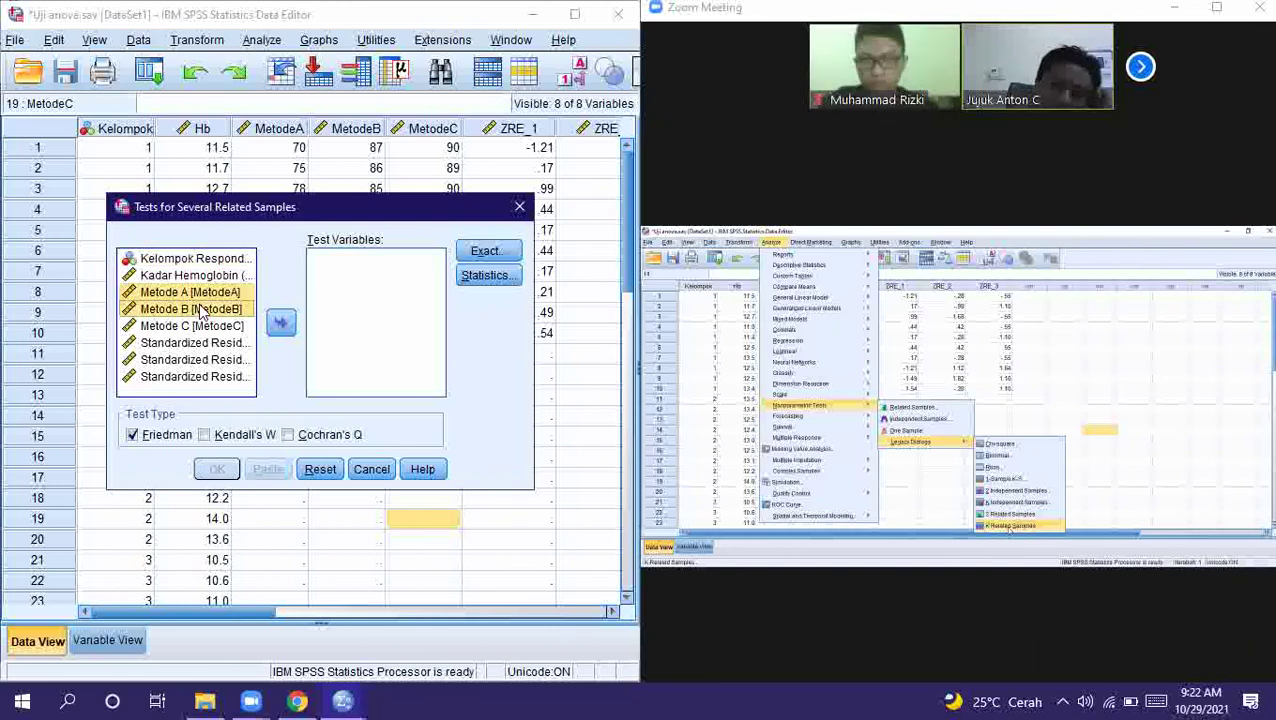
shift+click(203, 326)
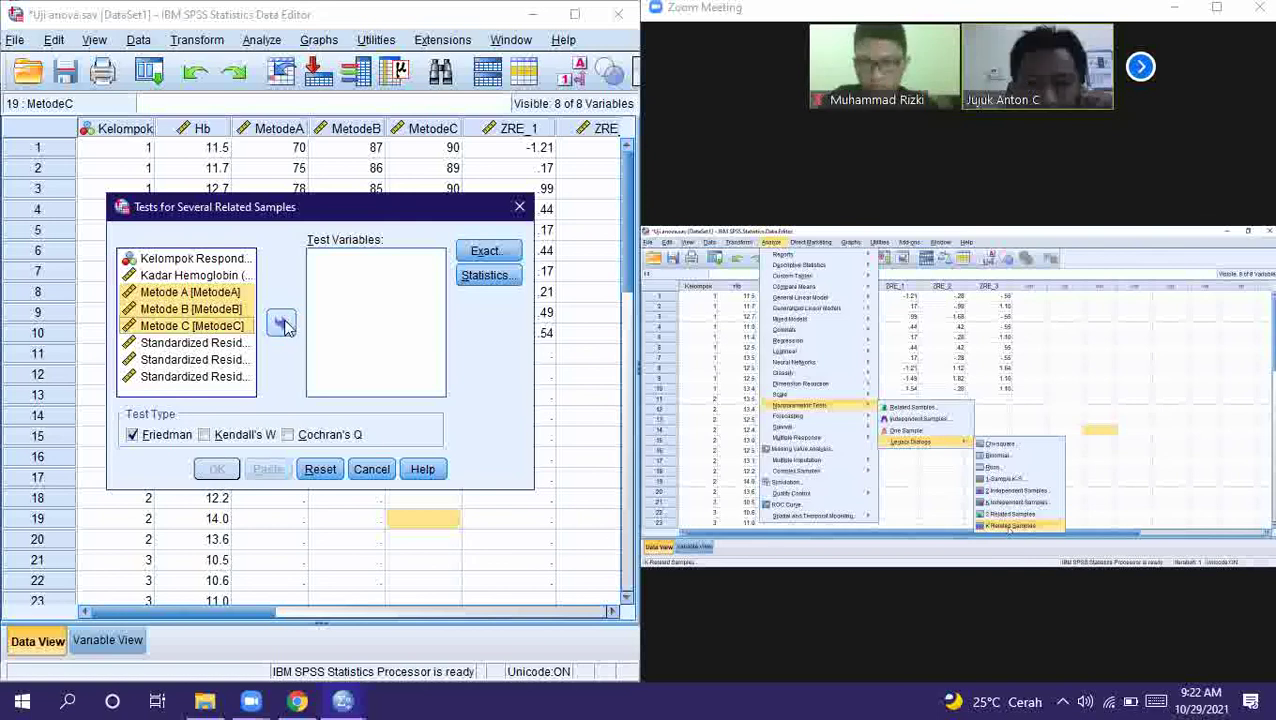
click(282, 322)
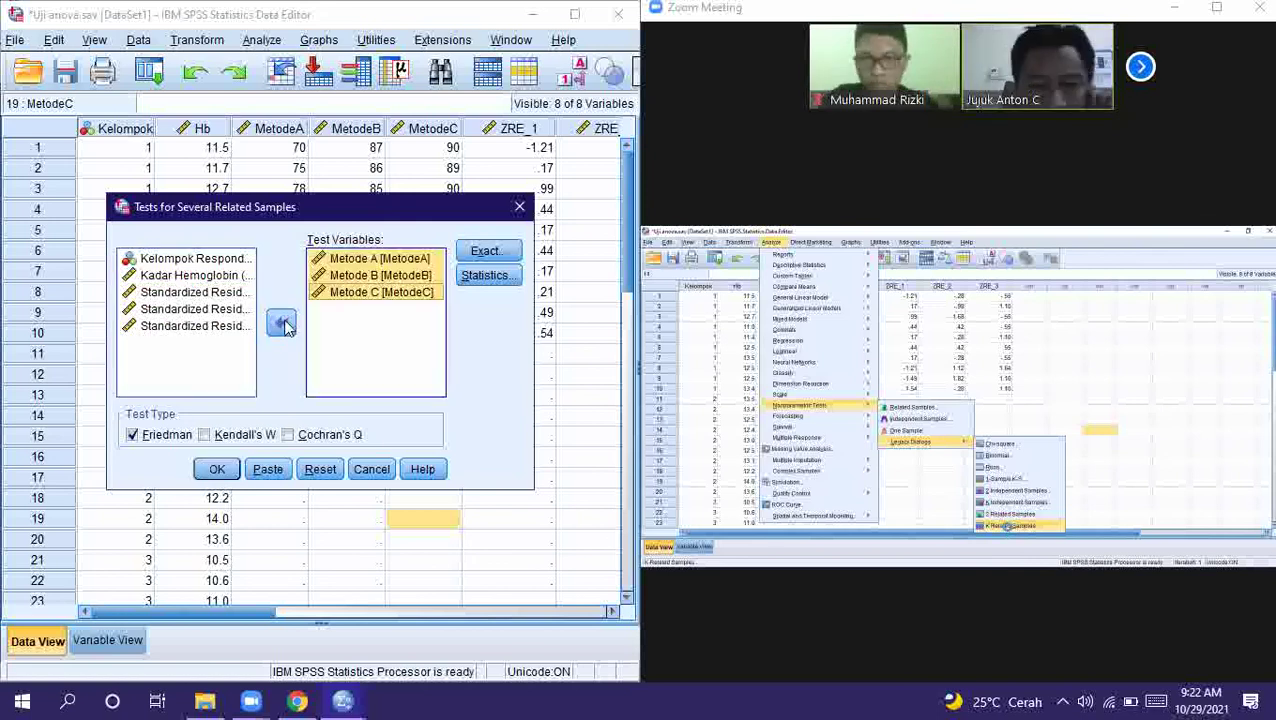
Set the exact test method to Monte Carlo with a 95% confidence level
click(497, 250)
click(210, 269)
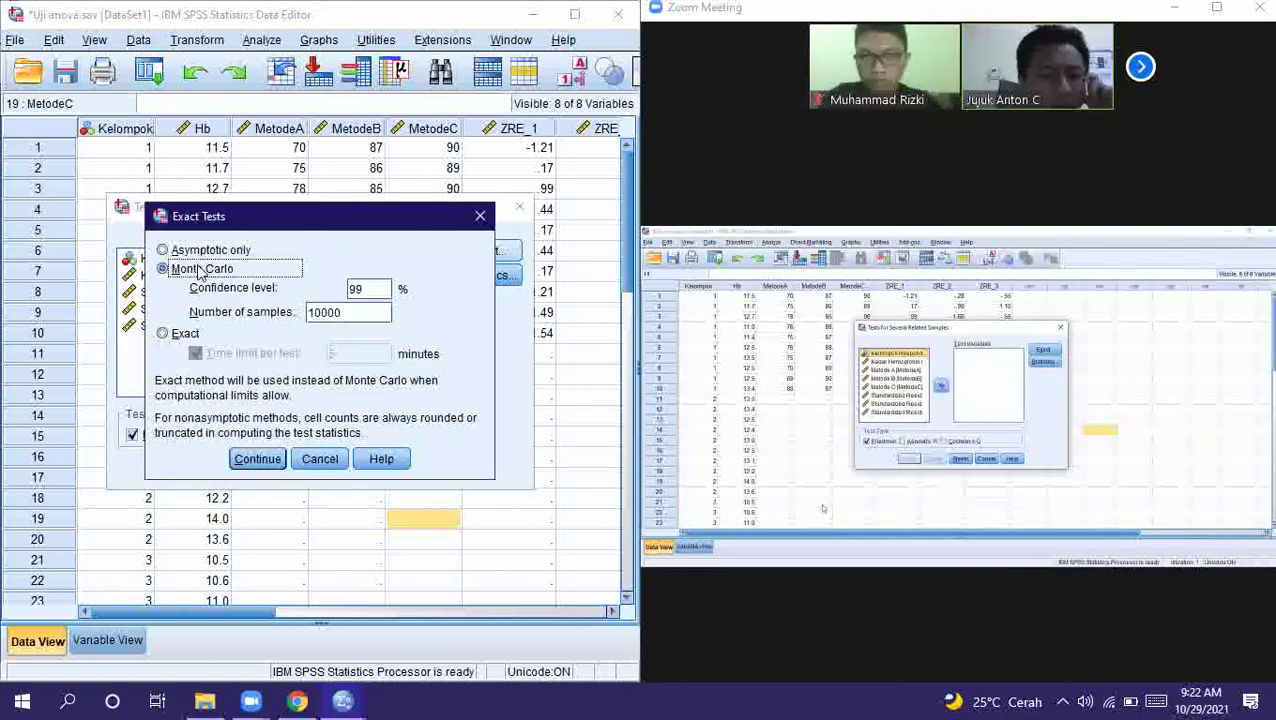
double_click(375, 290)
text(9)
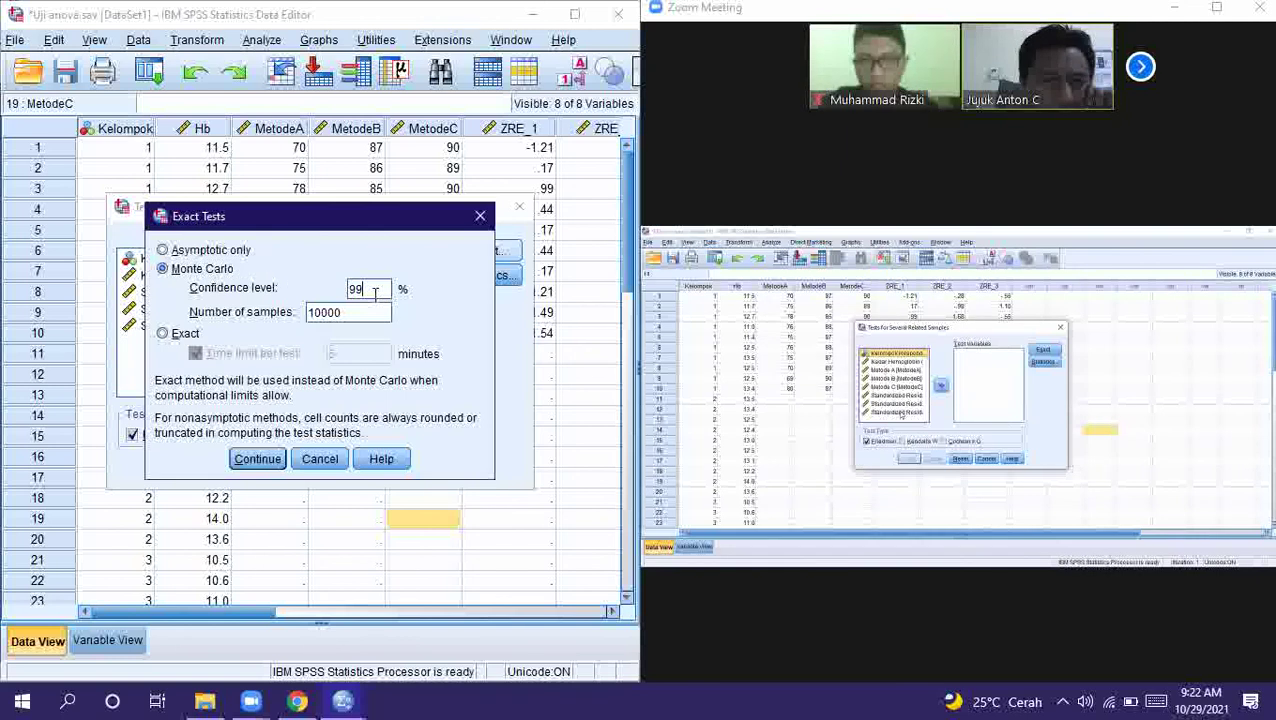
text(5)
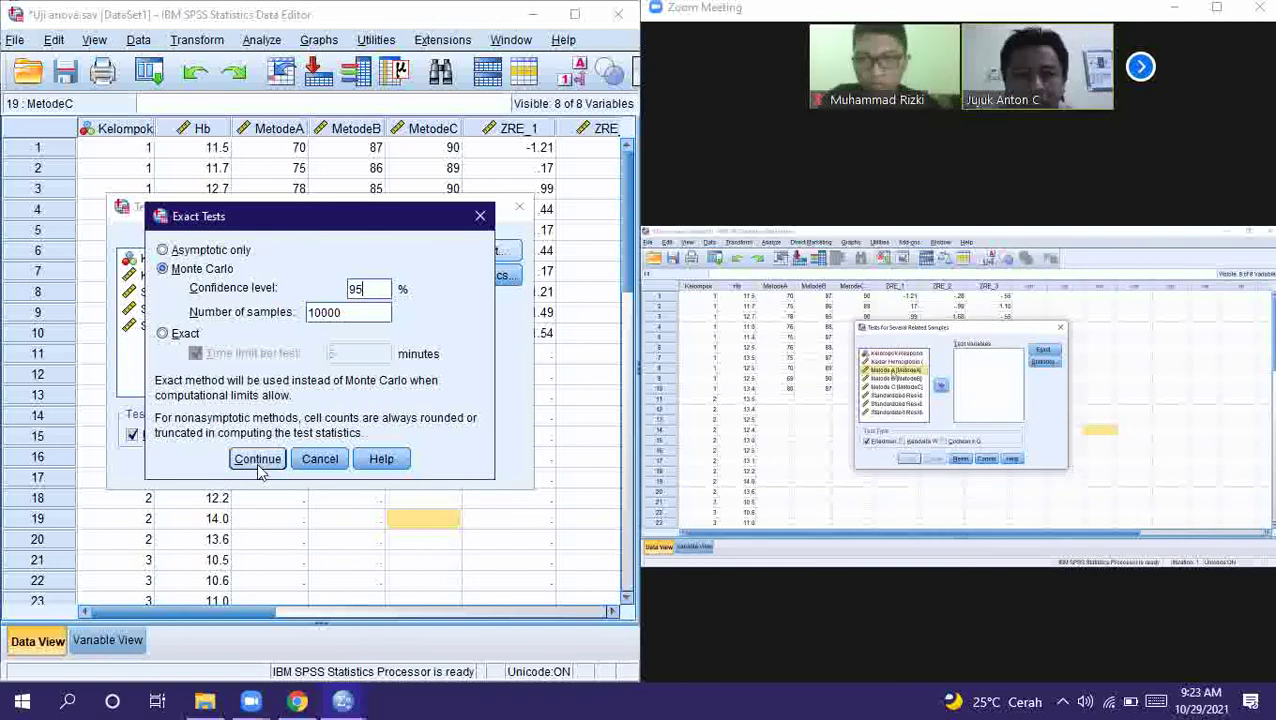
click(259, 460)
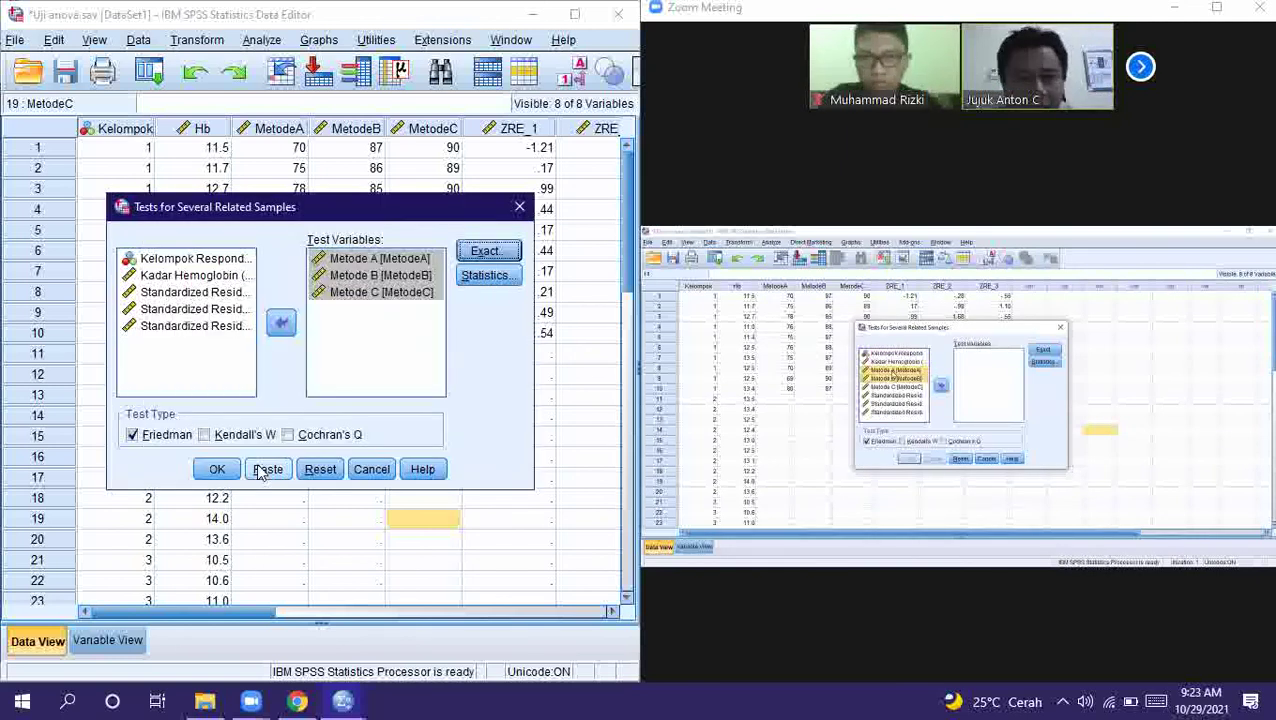
Include descriptive statistics in the output and run the Friedman test
click(487, 276)
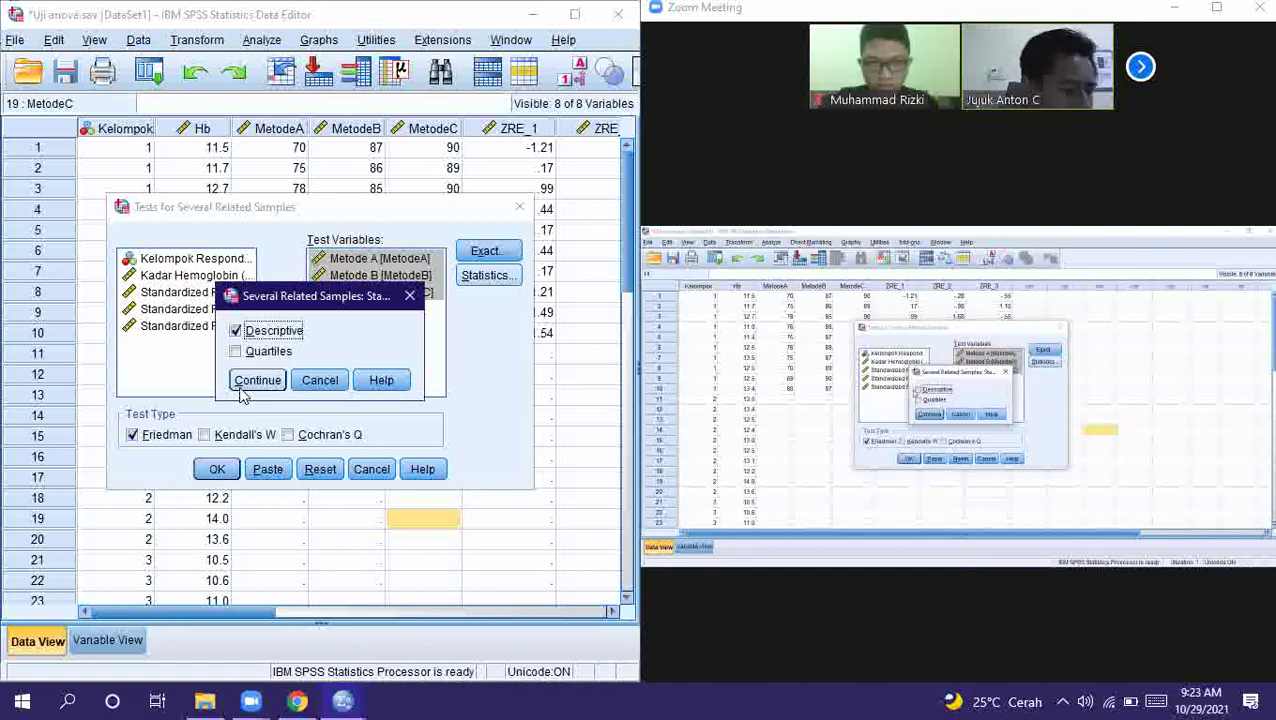
click(241, 391)
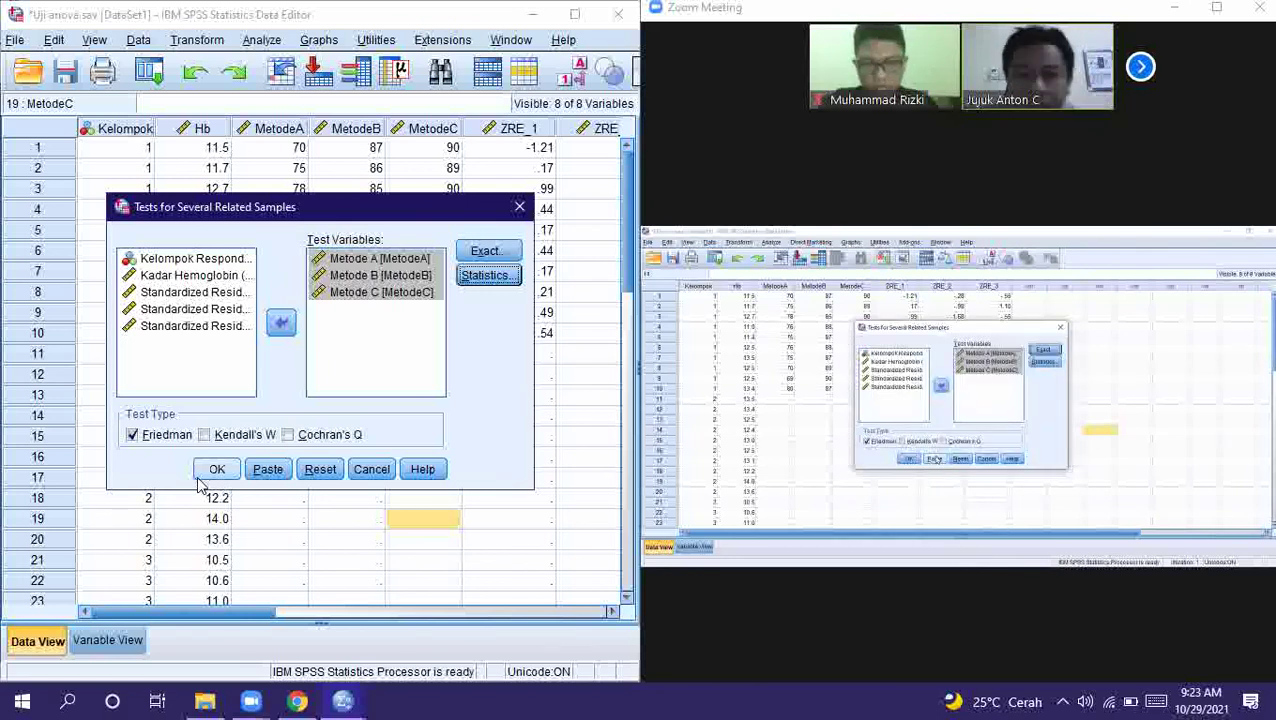
click(199, 477)
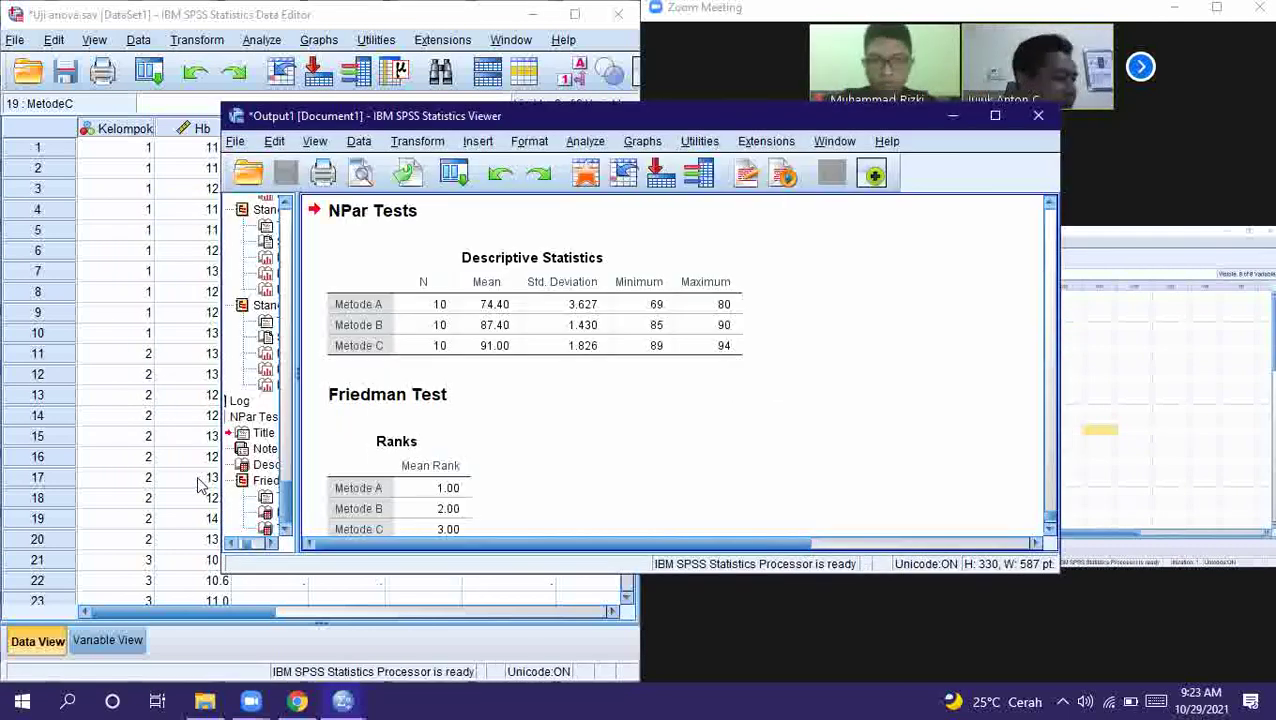
Place the output viewer side by side with the Zoom meeting and select the Friedman Test Statistics table
key(super+Left)
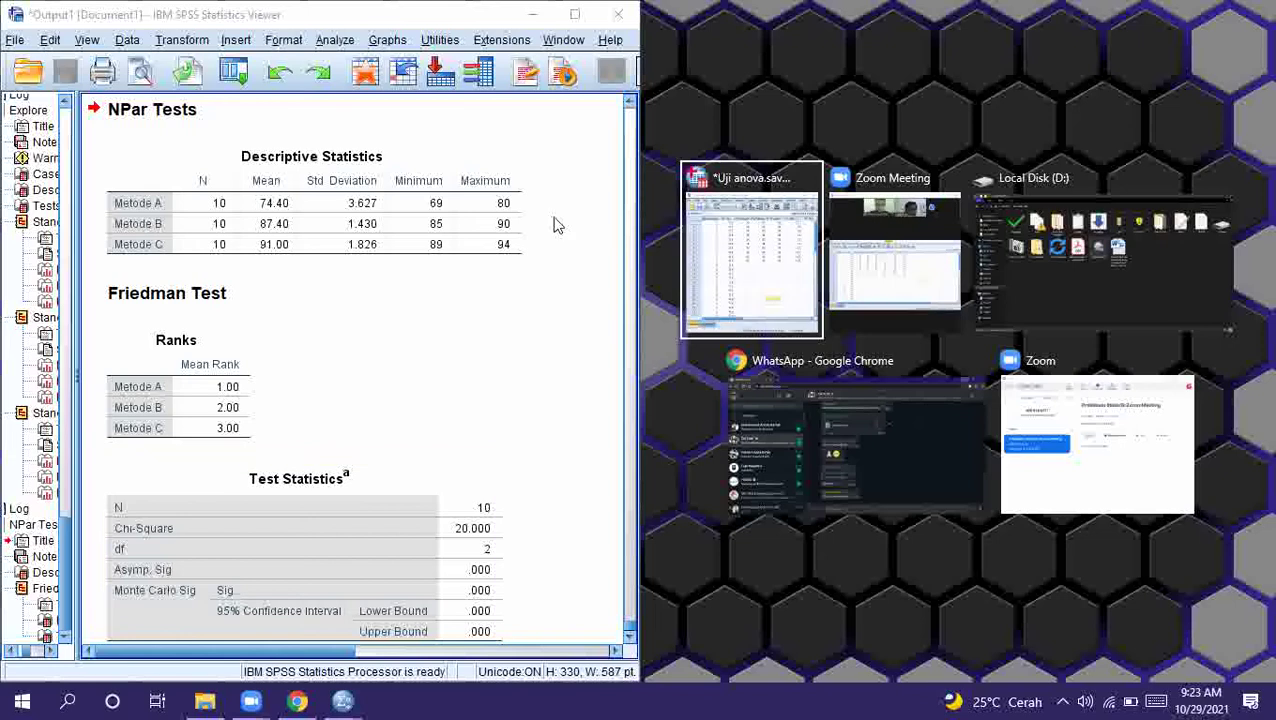
click(886, 240)
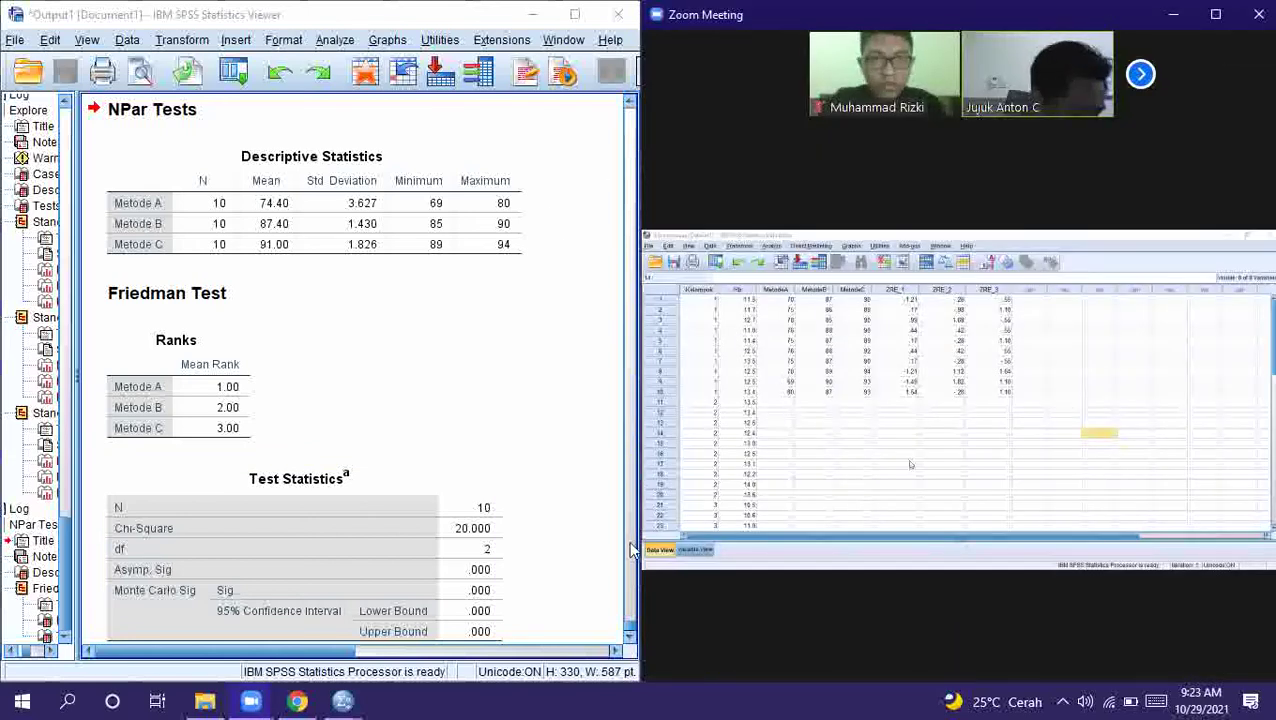
click(630, 625)
scroll(630, 625, up, 3)
scroll(630, 625, down, 4)
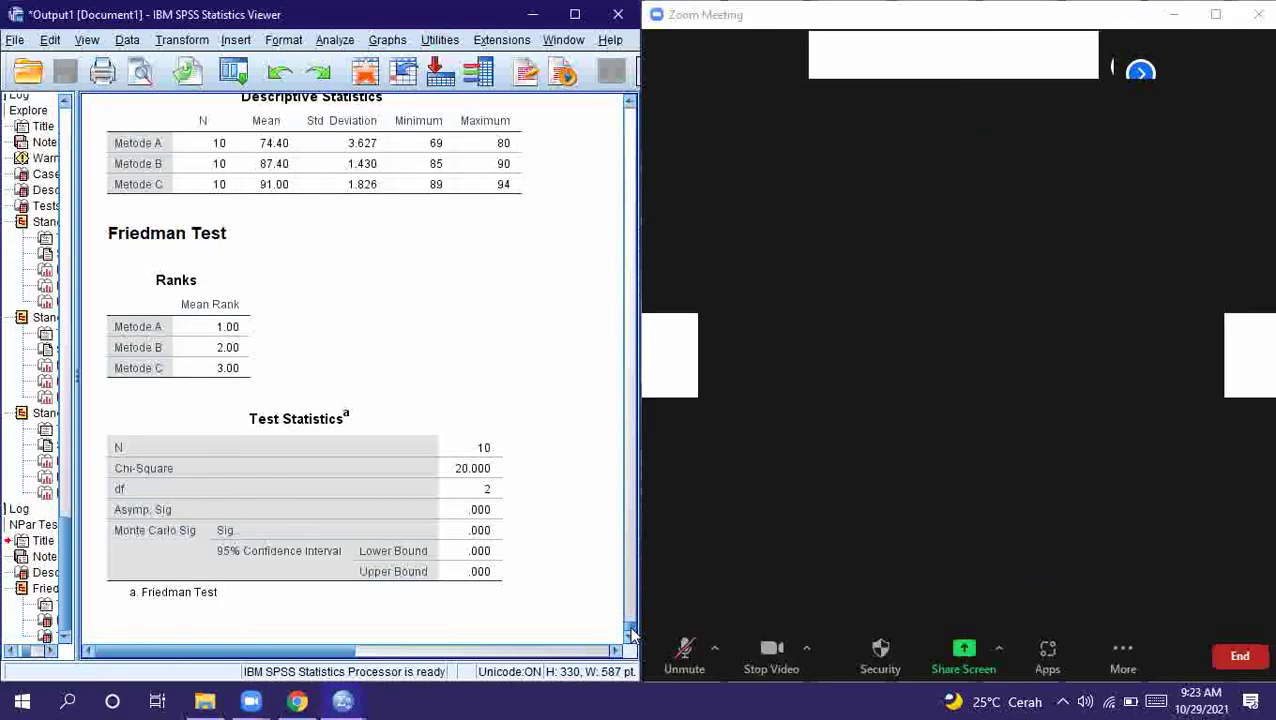
click(481, 511)
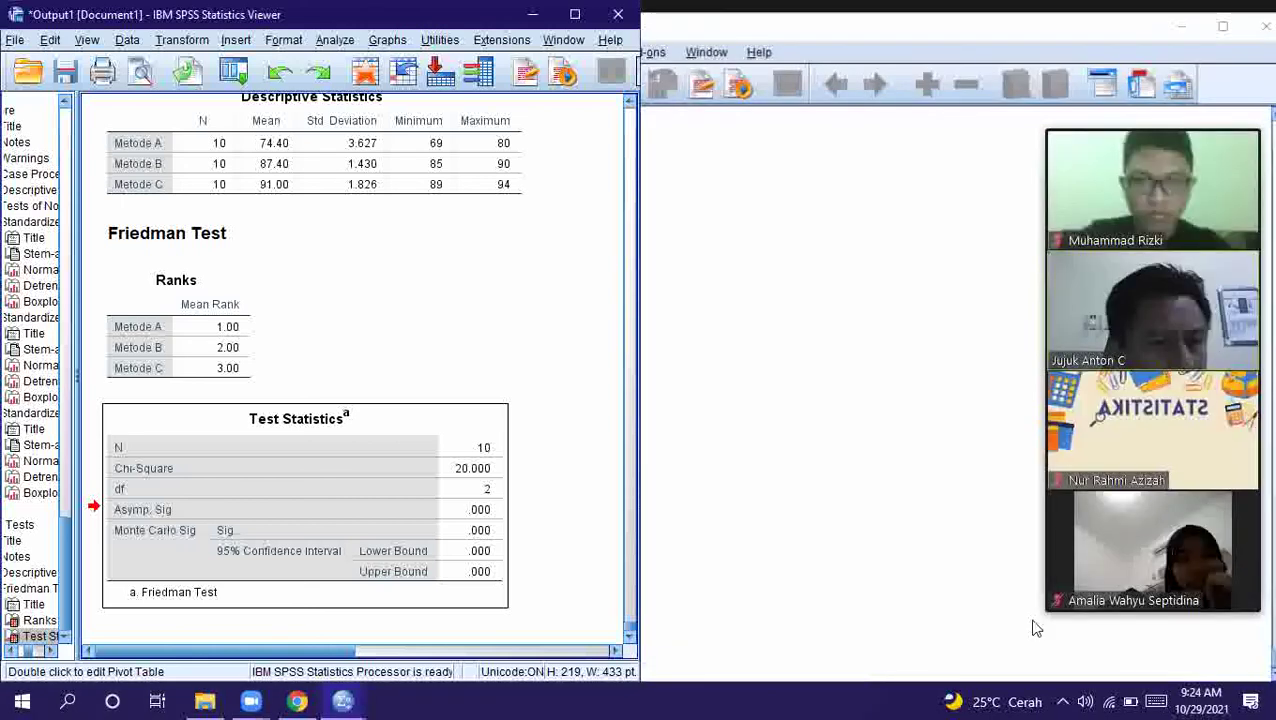
Switch to the Zoom meeting and exit its full screen to view the lecturer's output beside the viewer
click(818, 557)
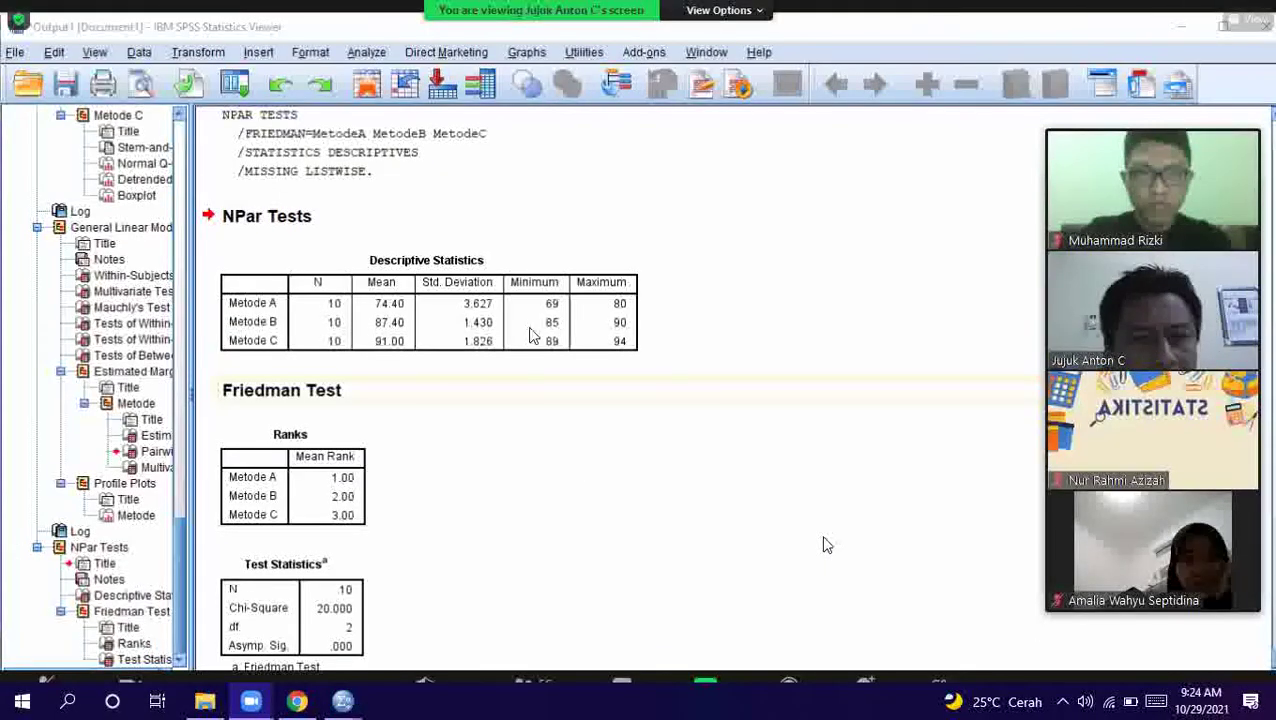
click(1240, 19)
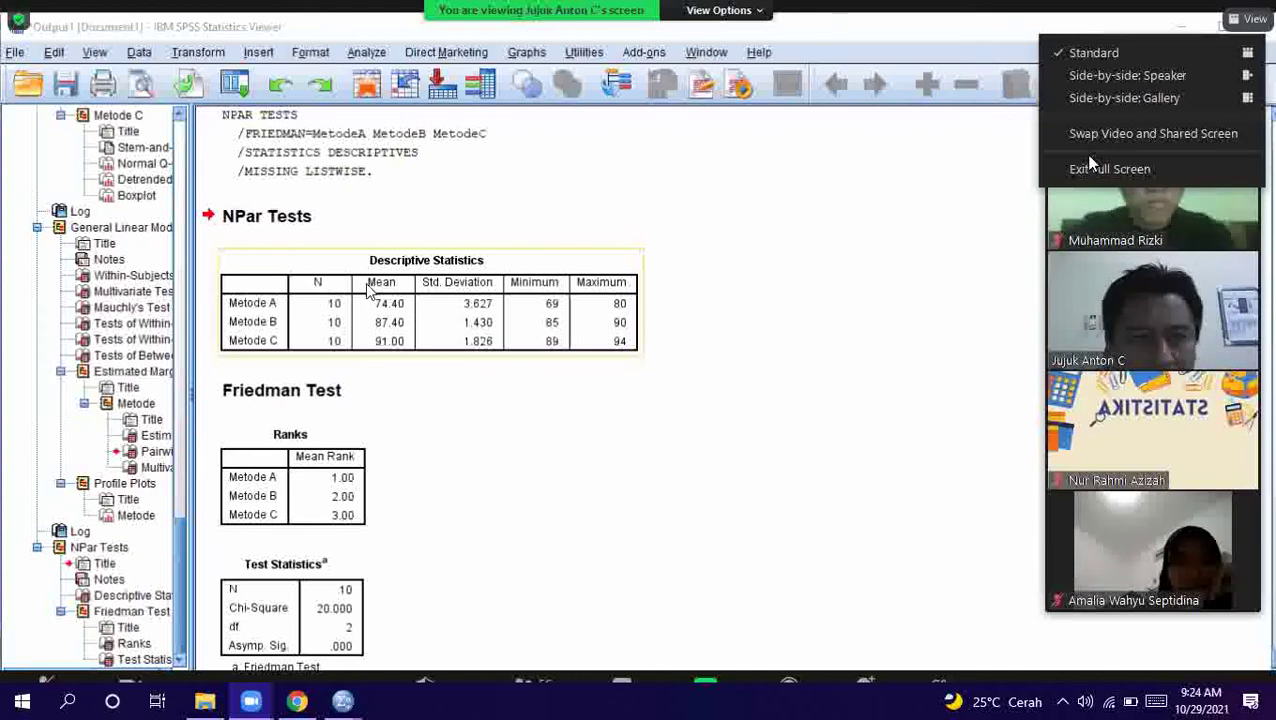
click(1092, 170)
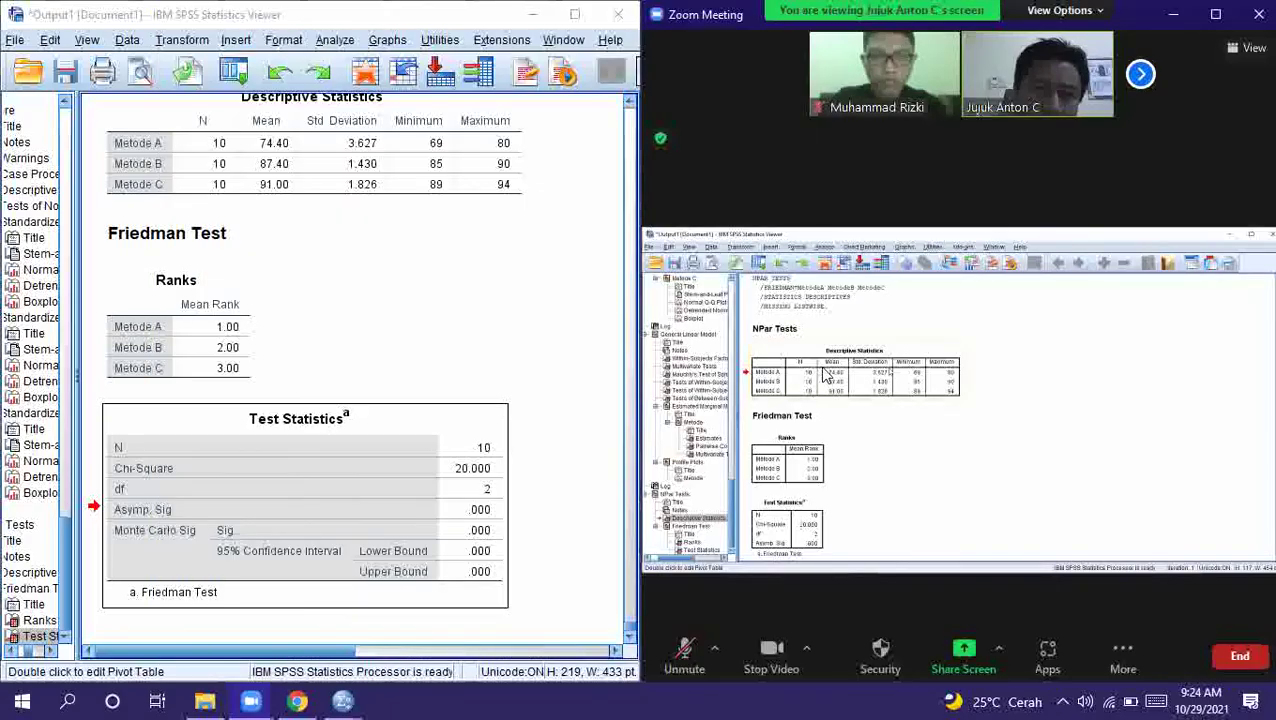
Examine the Descriptive Statistics, Ranks and Test Statistics tables of the Friedman test
click(470, 171)
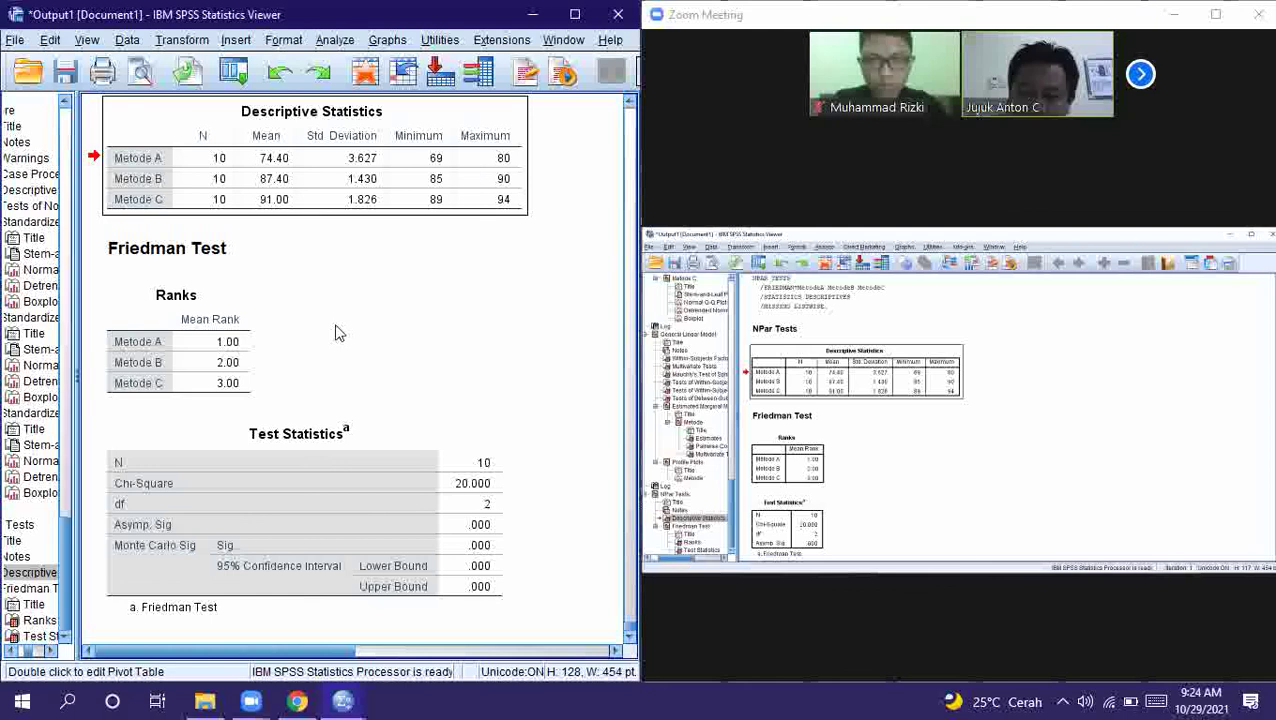
click(631, 636)
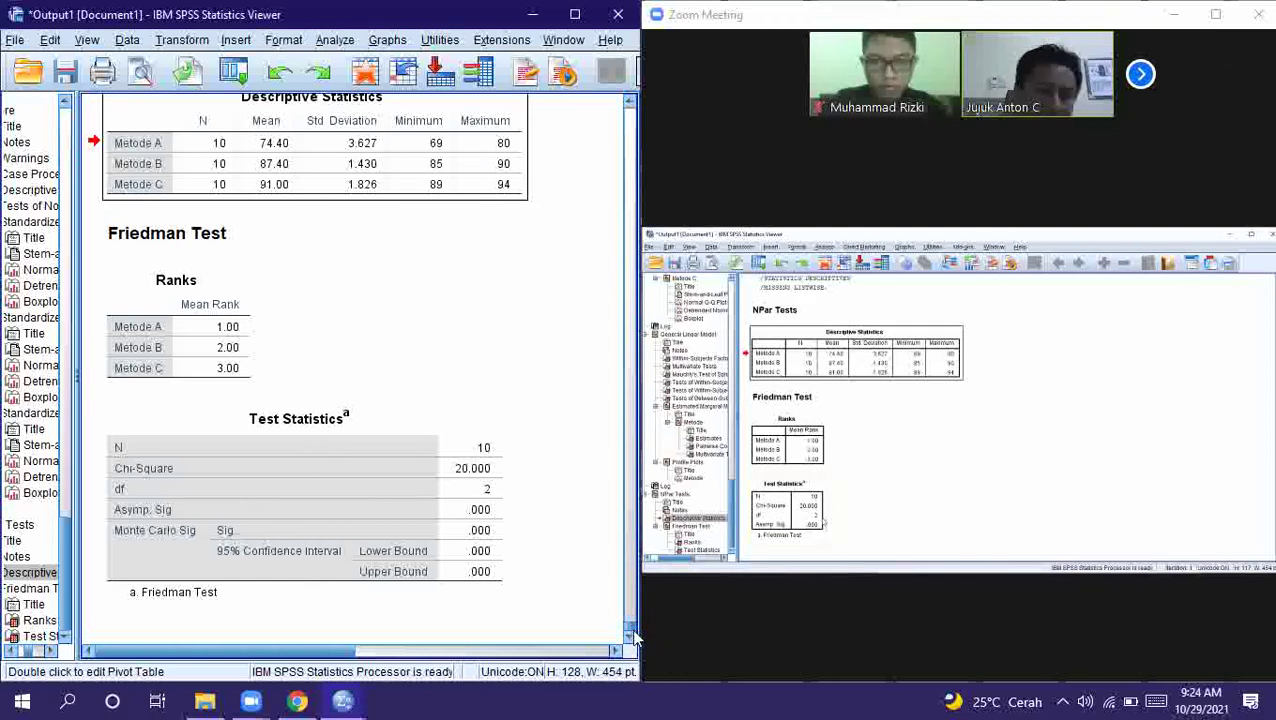
click(397, 410)
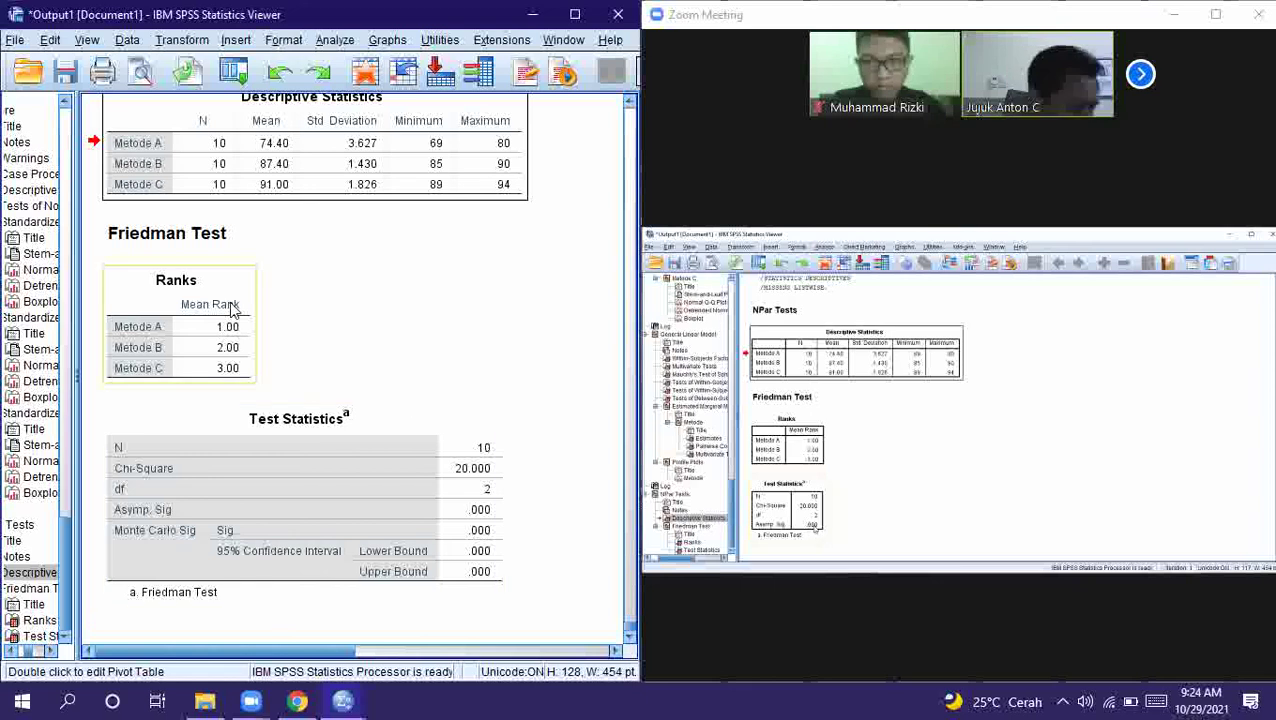
click(333, 485)
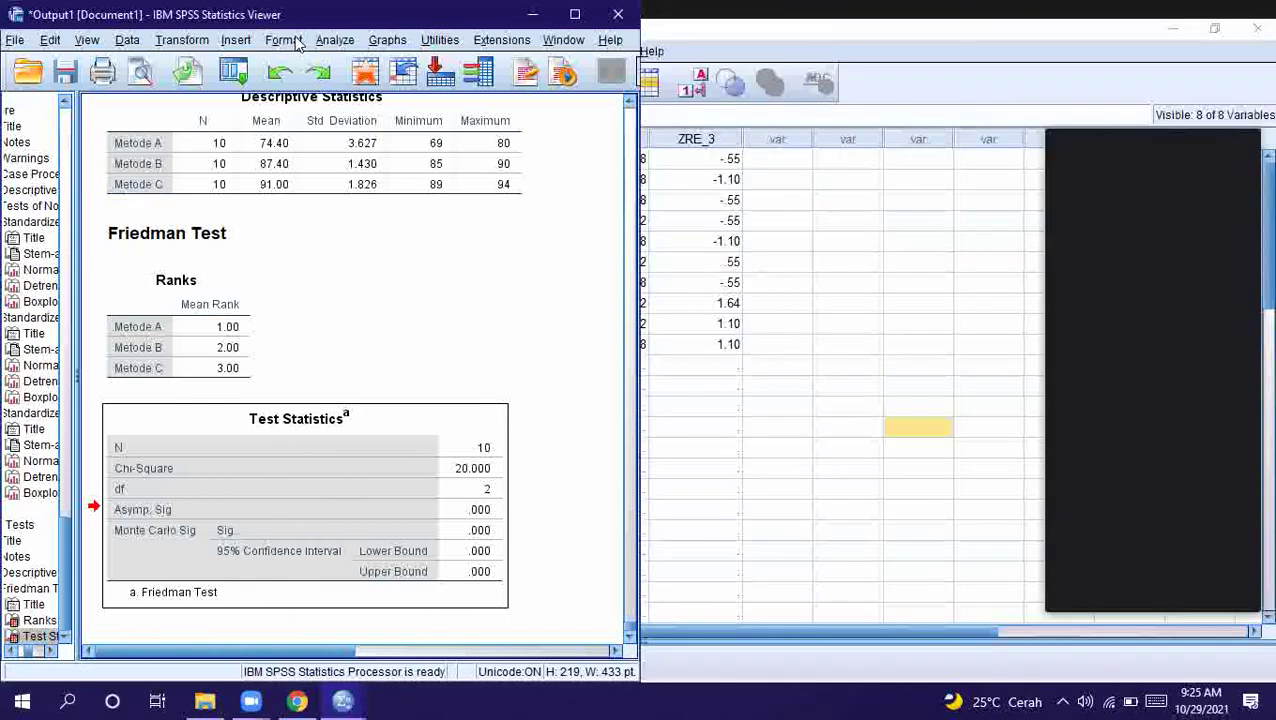
Open the legacy nonparametric test for two related samples and take the Zoom meeting out of full screen
click(335, 40)
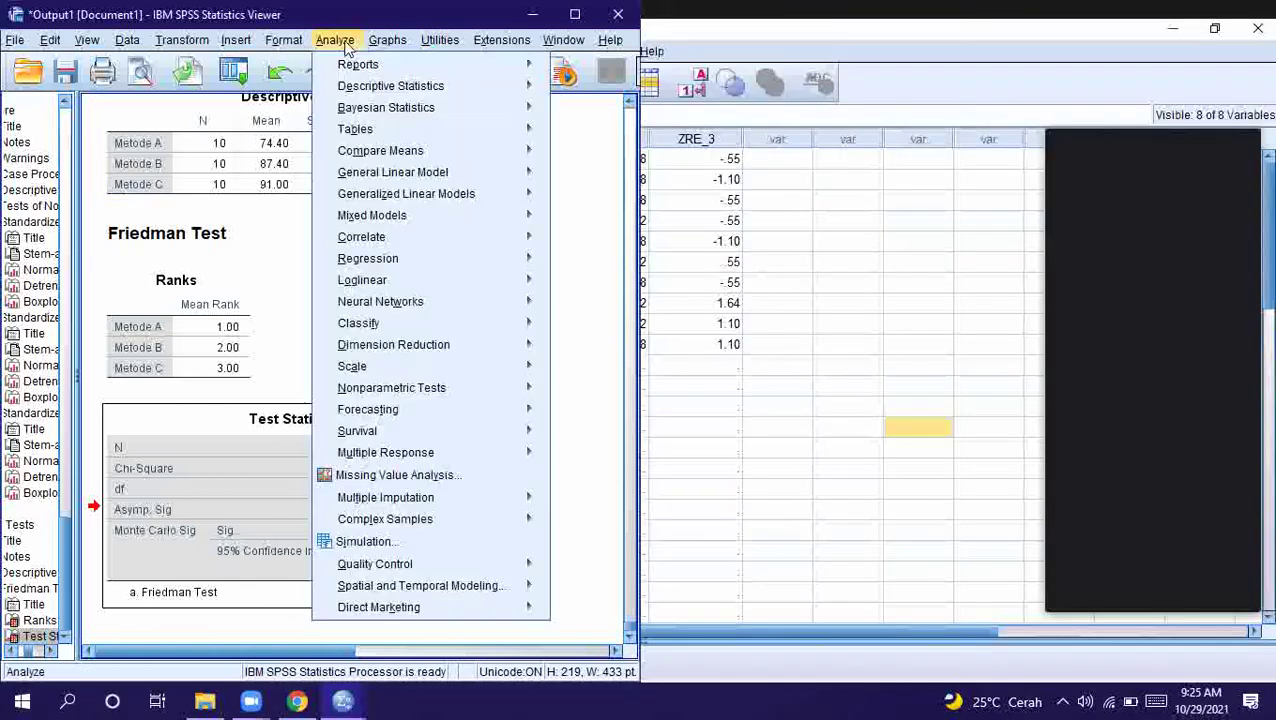
click(525, 388)
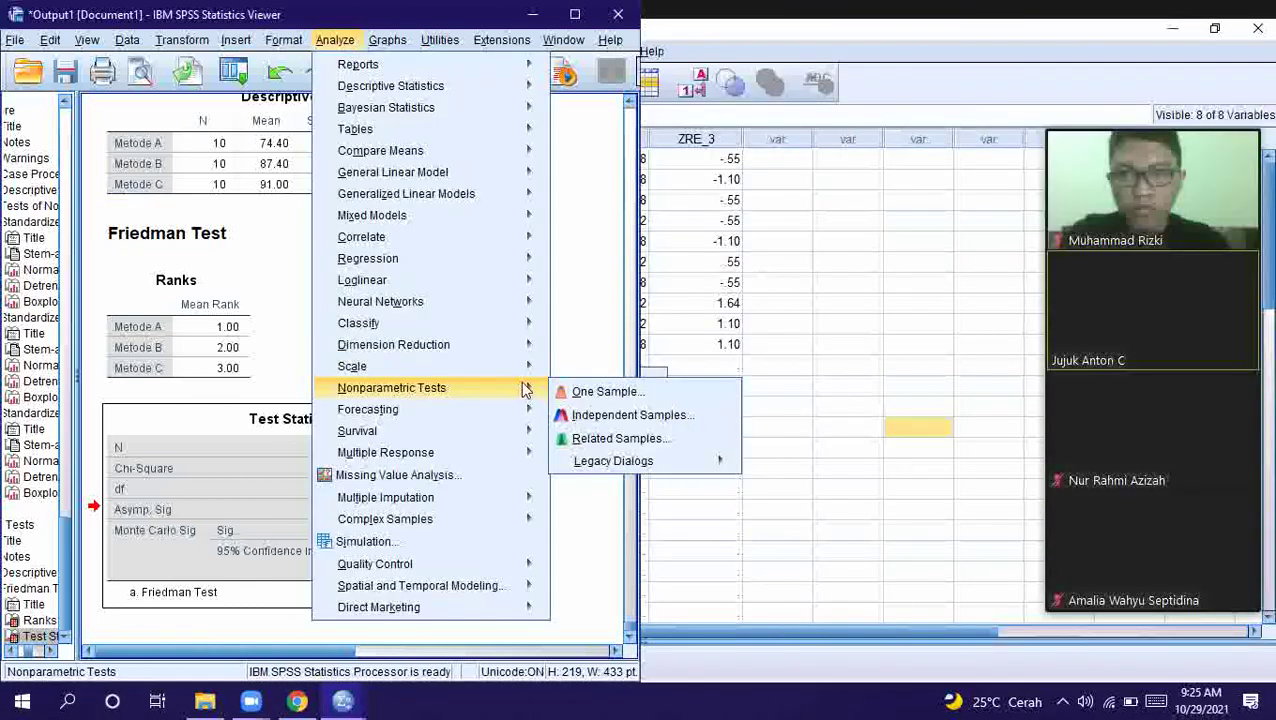
mouse_move(730, 463)
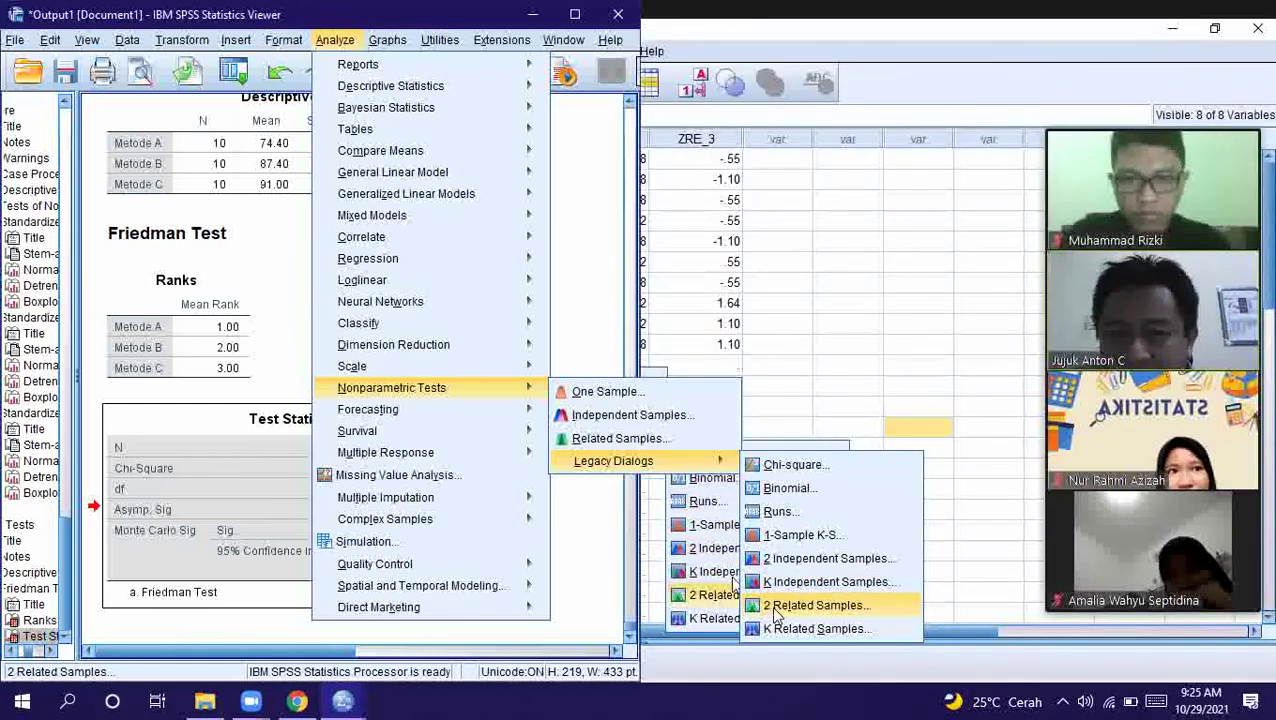
click(775, 606)
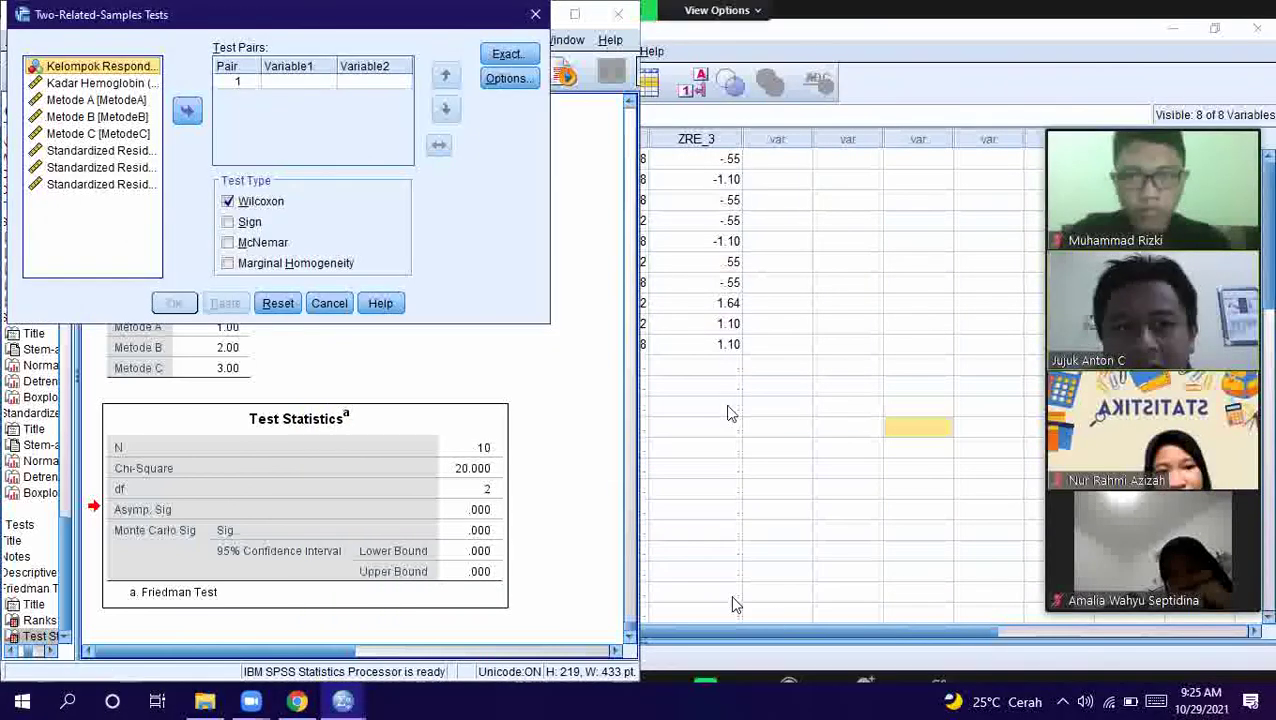
click(1238, 22)
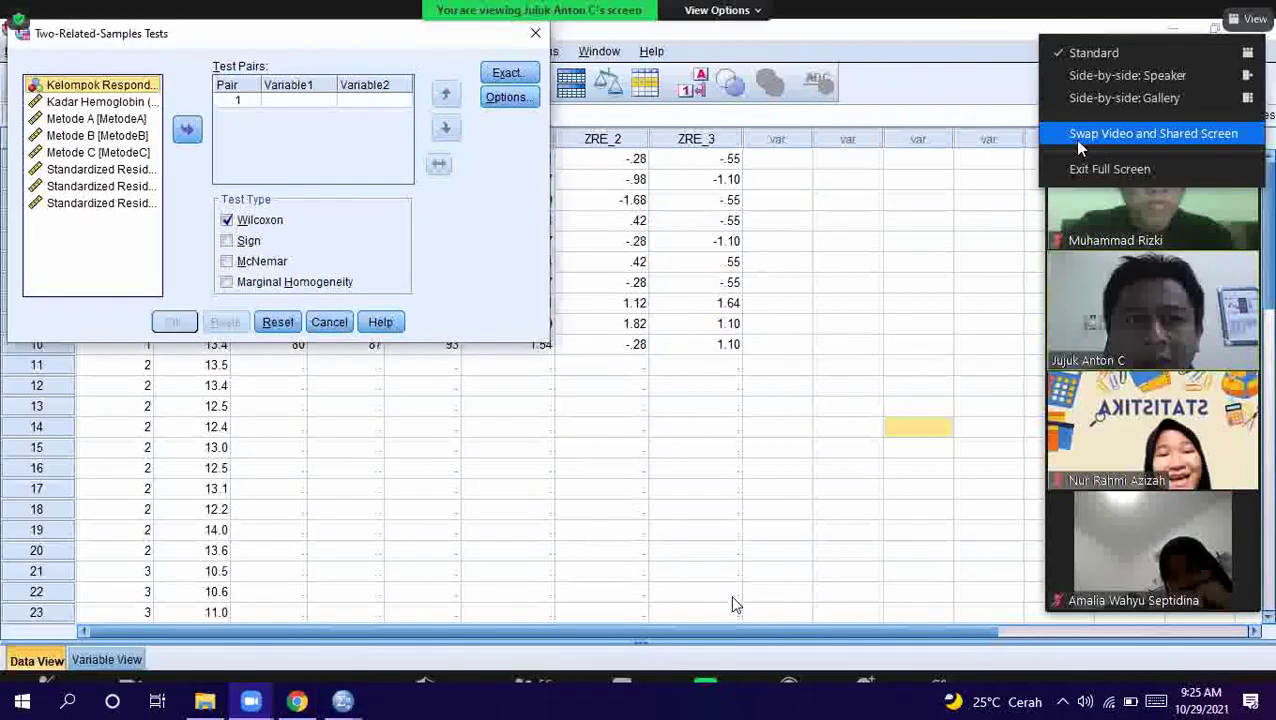
click(1068, 169)
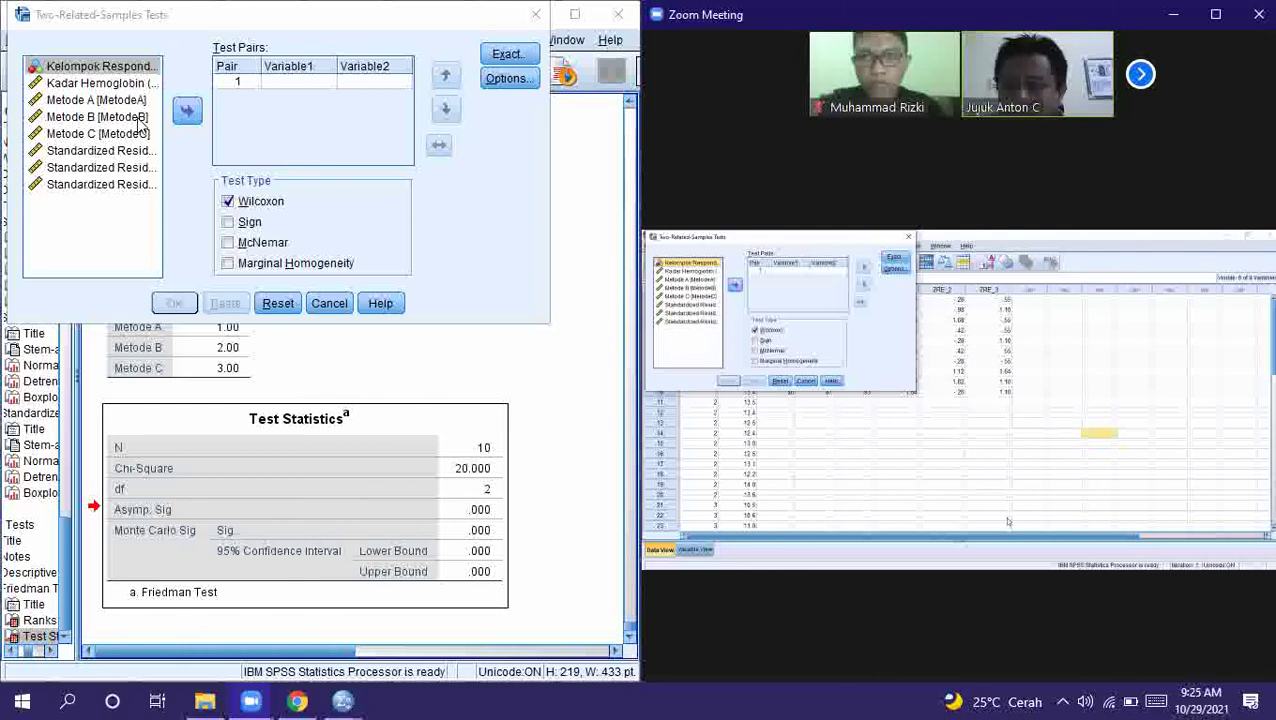
Set Metode A and Metode B as the two variables of the first test pair
click(125, 104)
double_click(123, 102)
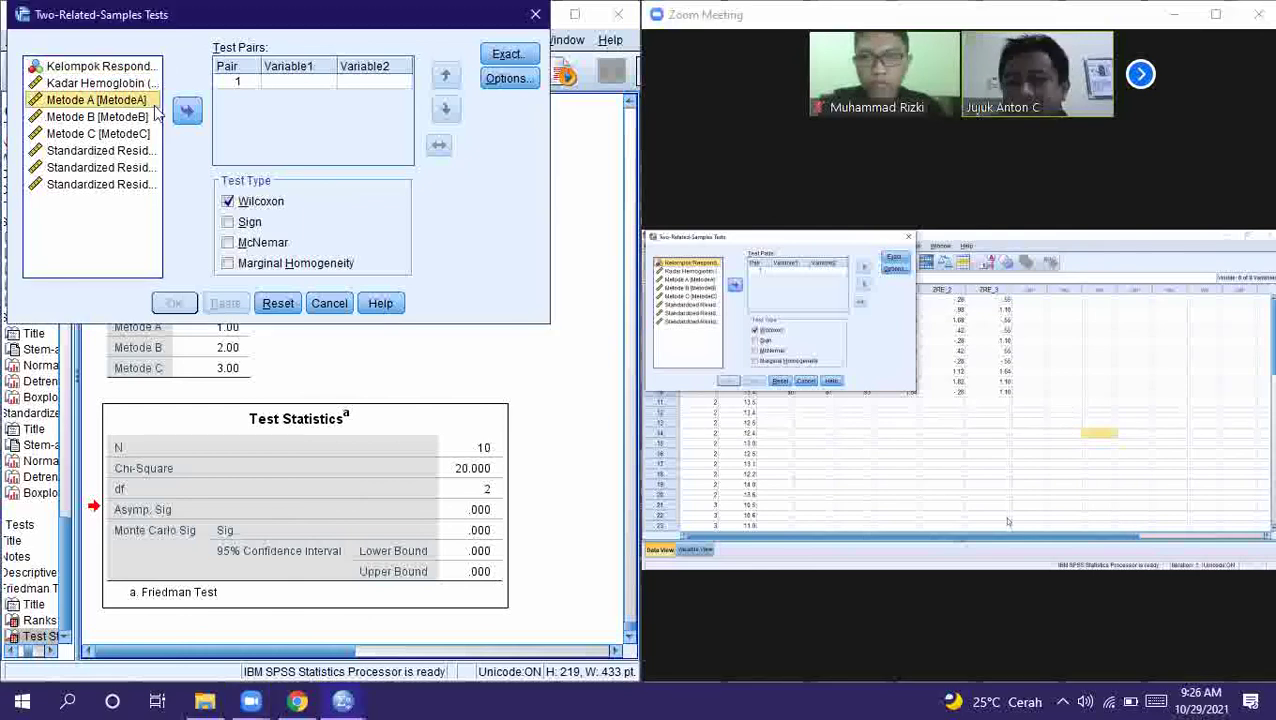
click(118, 117)
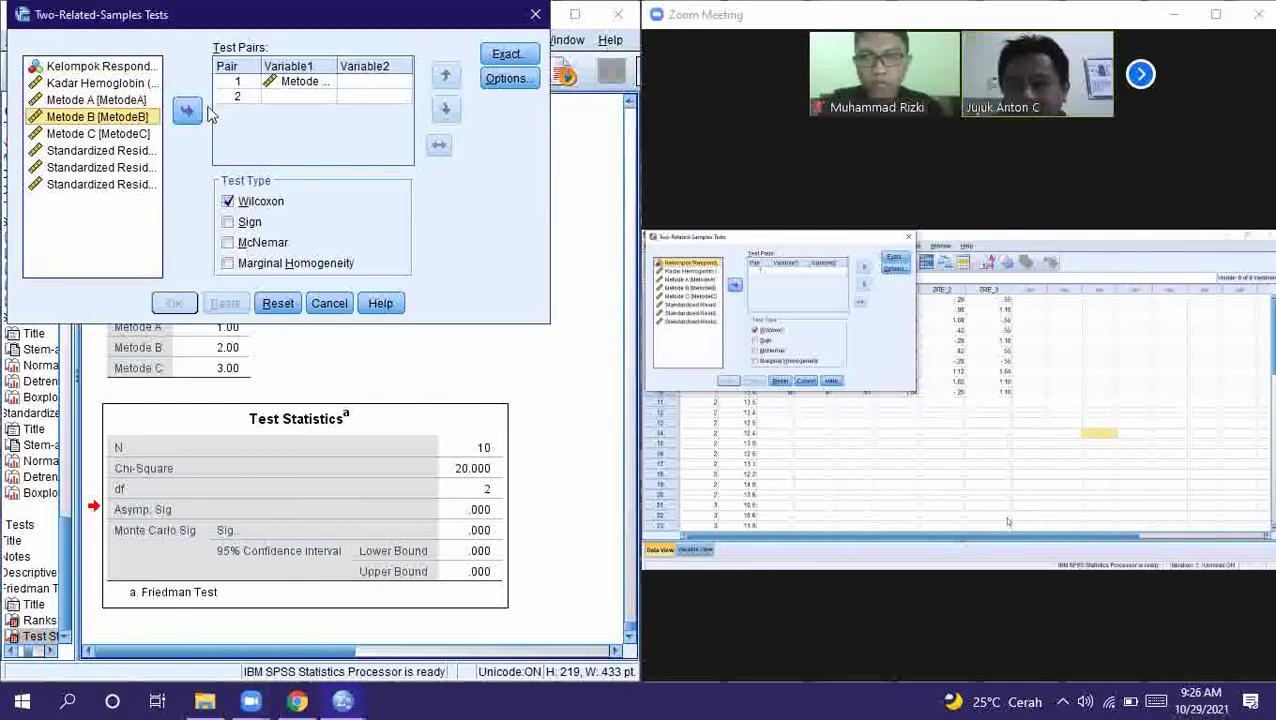
click(195, 112)
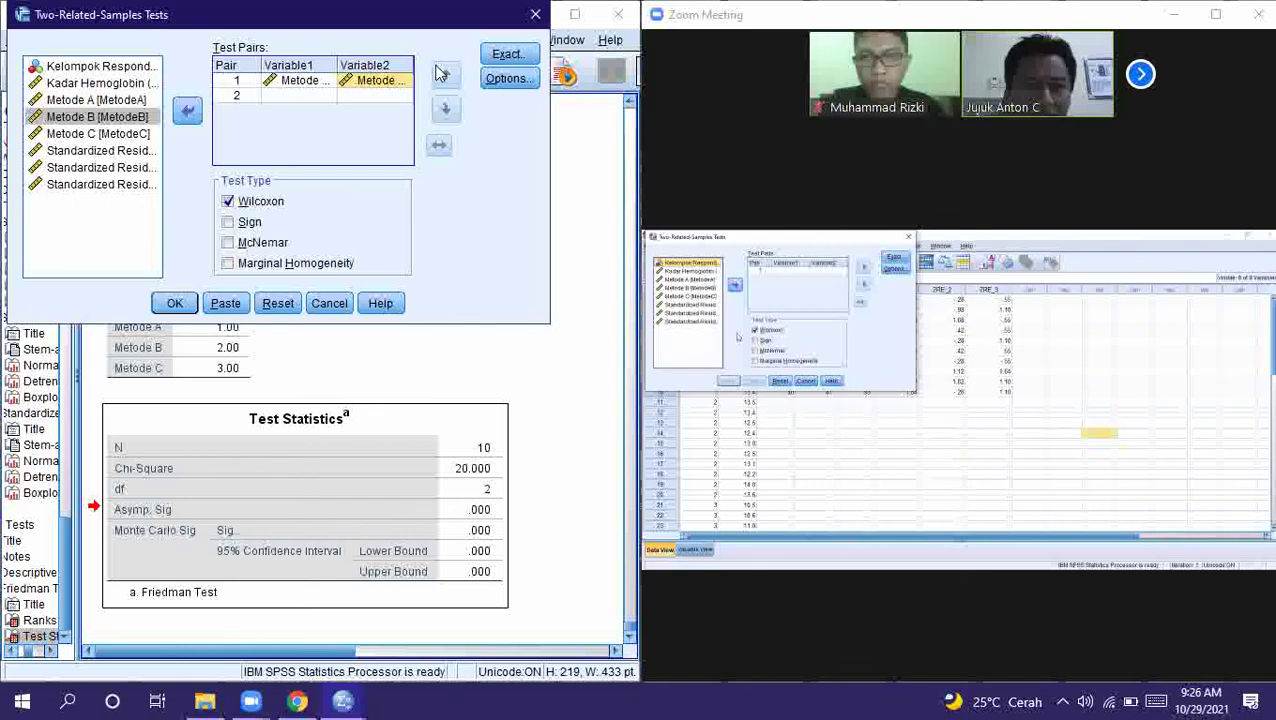
Set the exact test method of the two-related-samples test to Monte Carlo with a 95% confidence level
click(503, 56)
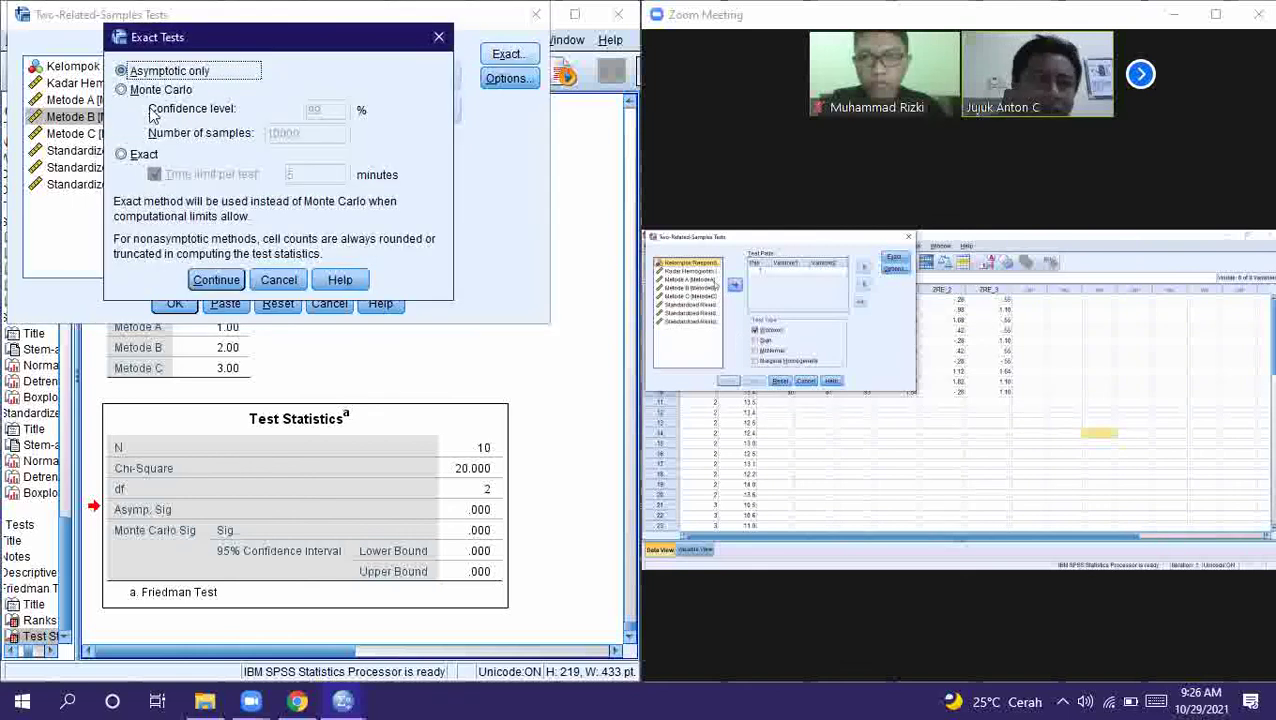
click(152, 92)
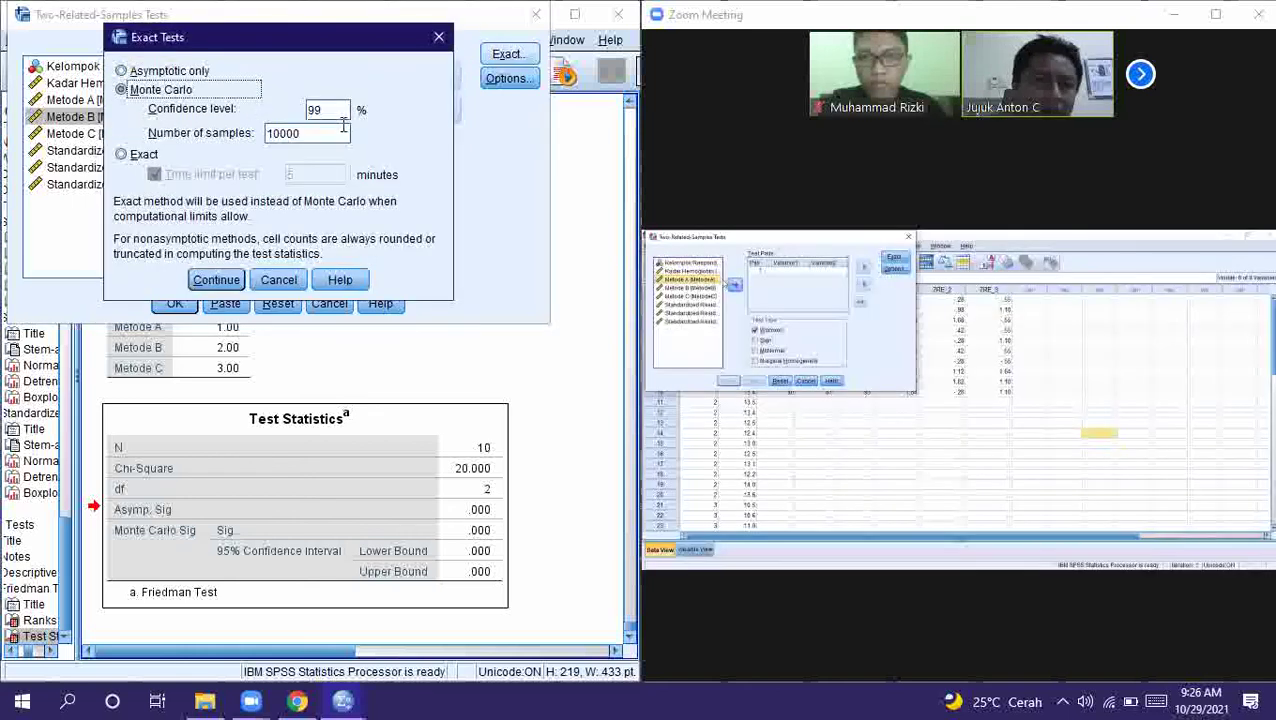
click(325, 110)
key(BackSpace)
text(5)
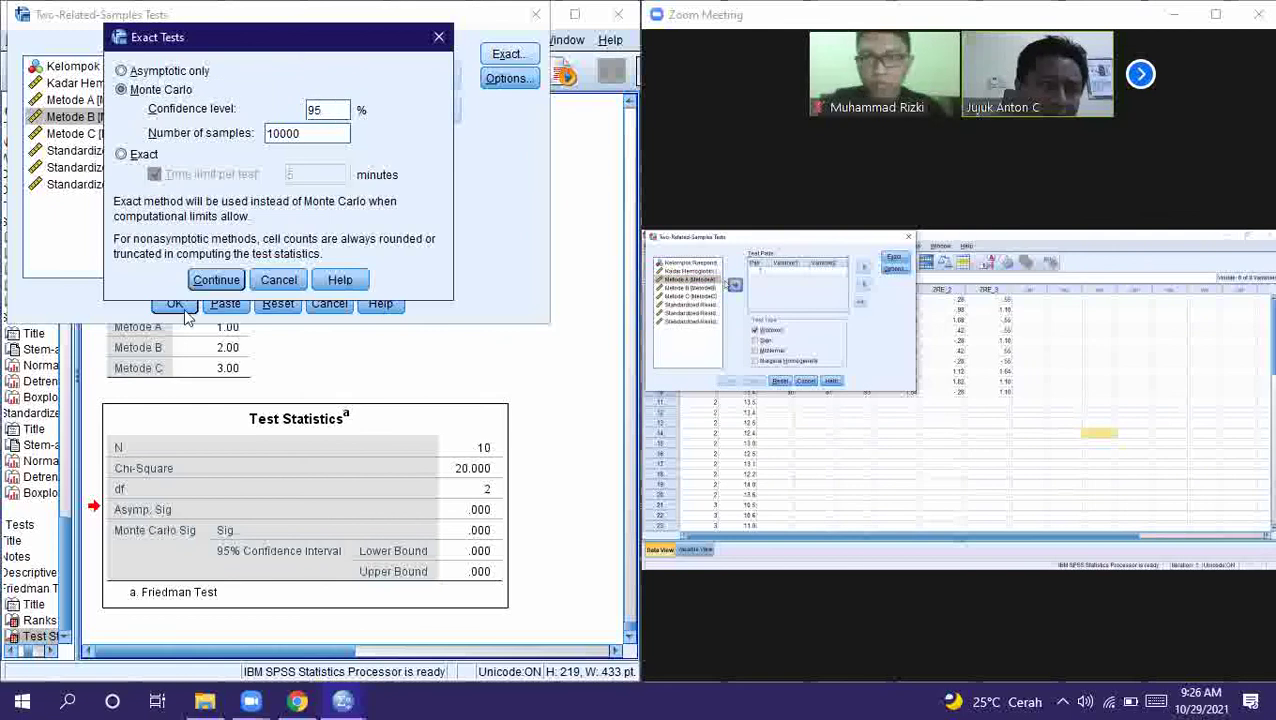
click(210, 285)
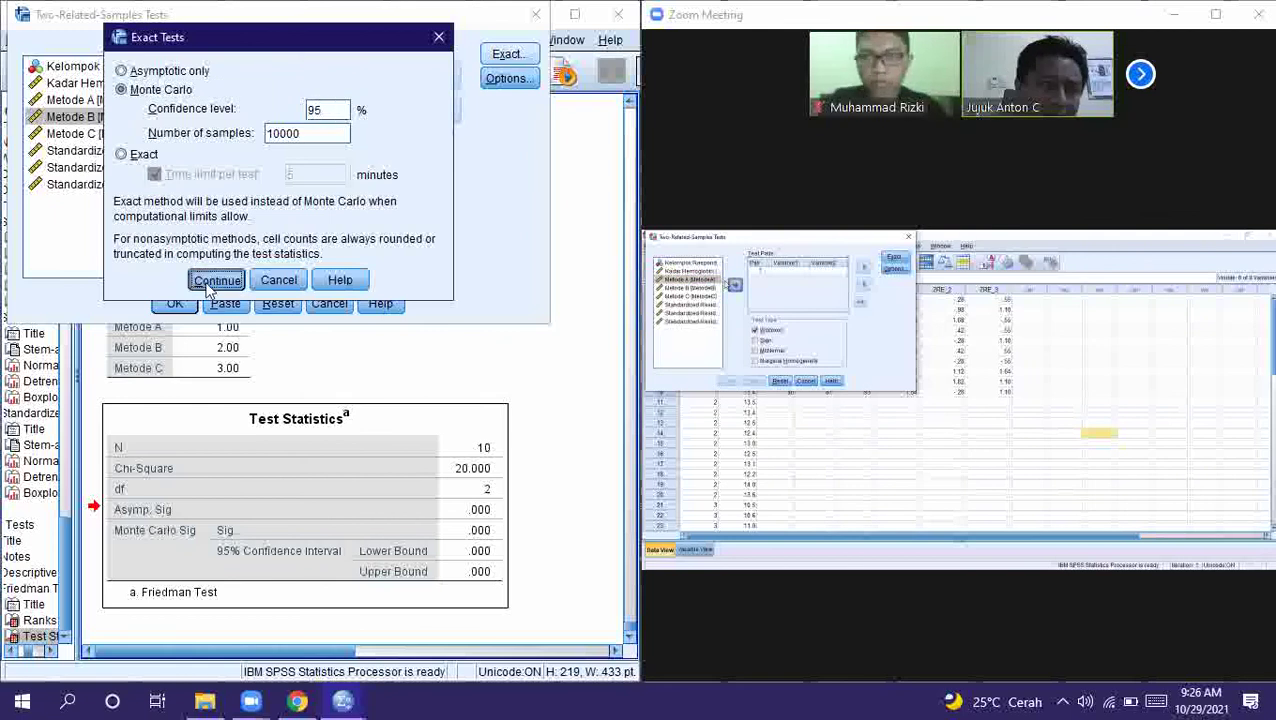
Include descriptive statistics in the output and run the Wilcoxon test on the Metode A and Metode B pair
click(502, 87)
click(232, 136)
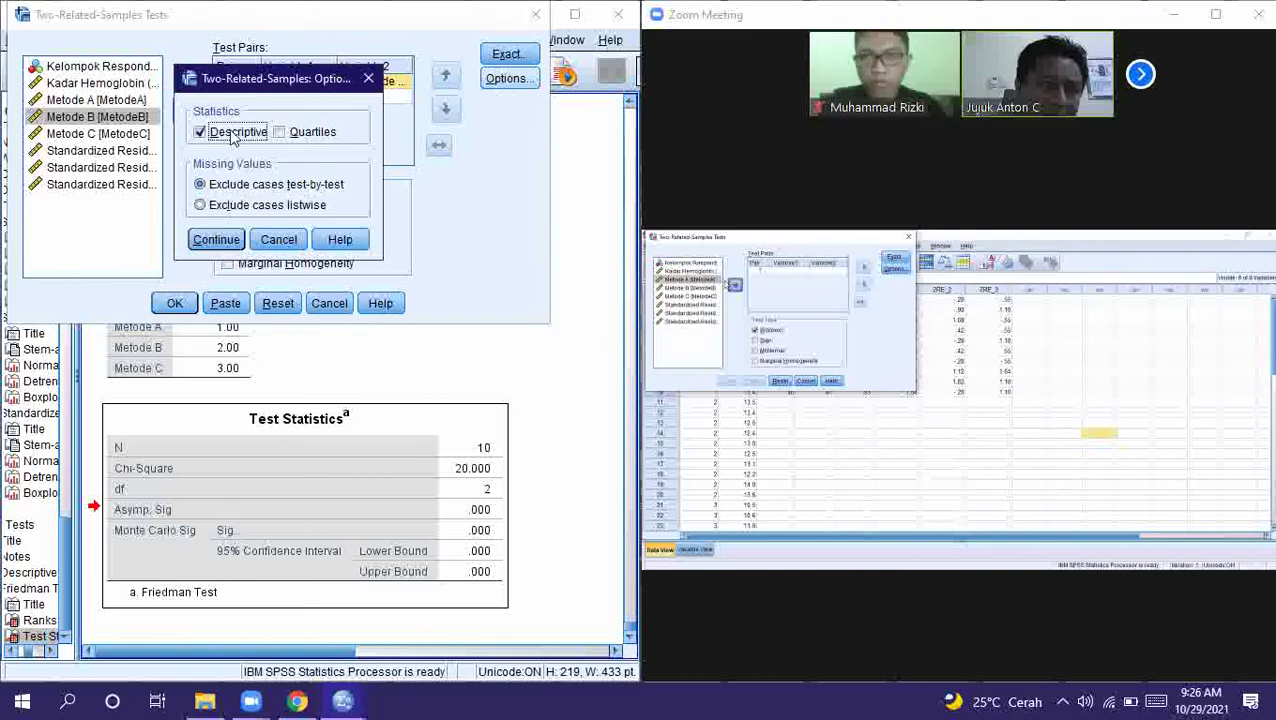
click(212, 241)
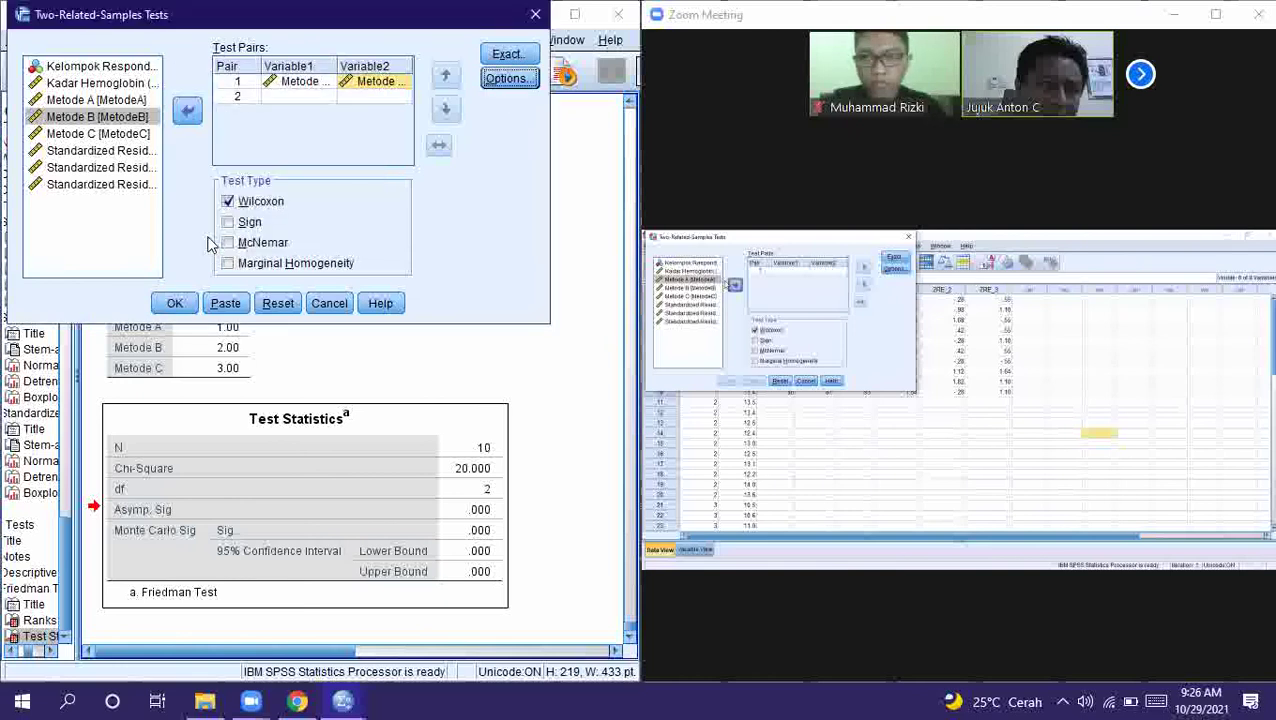
click(172, 305)
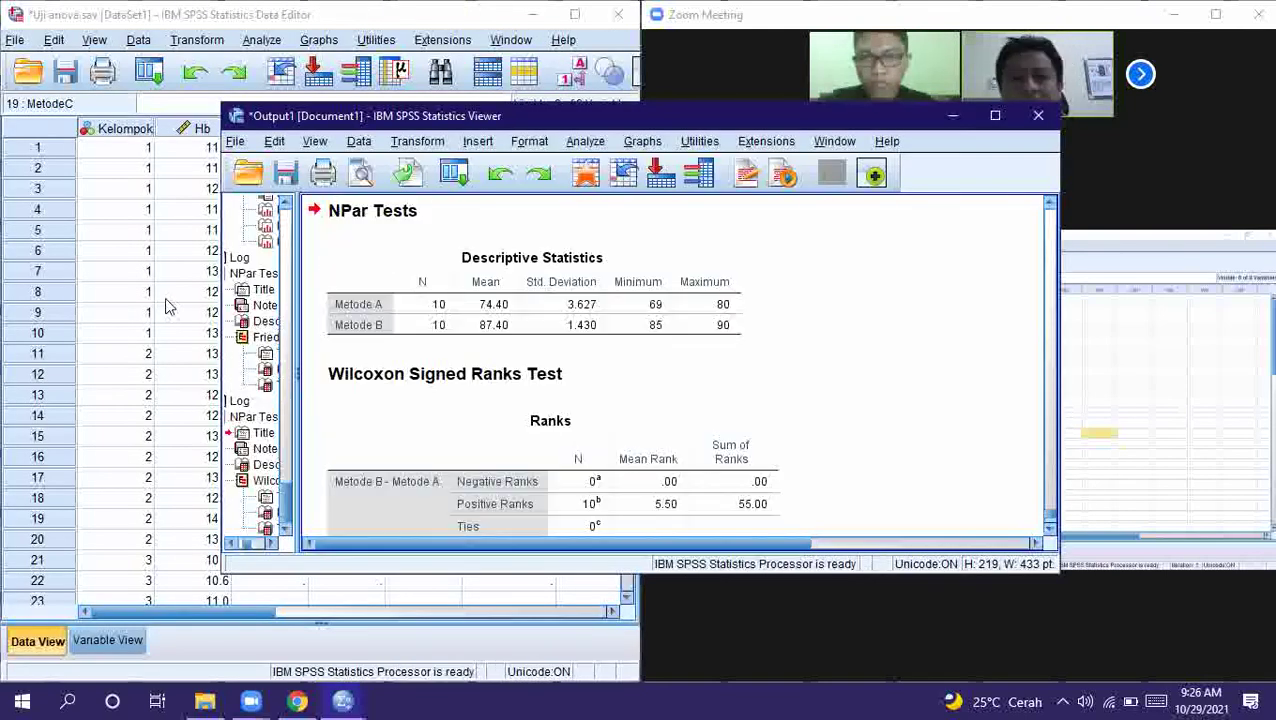
Reopen the Two-Related-Samples Tests and remove both variables of the Metode A and Metode B pair
click(453, 174)
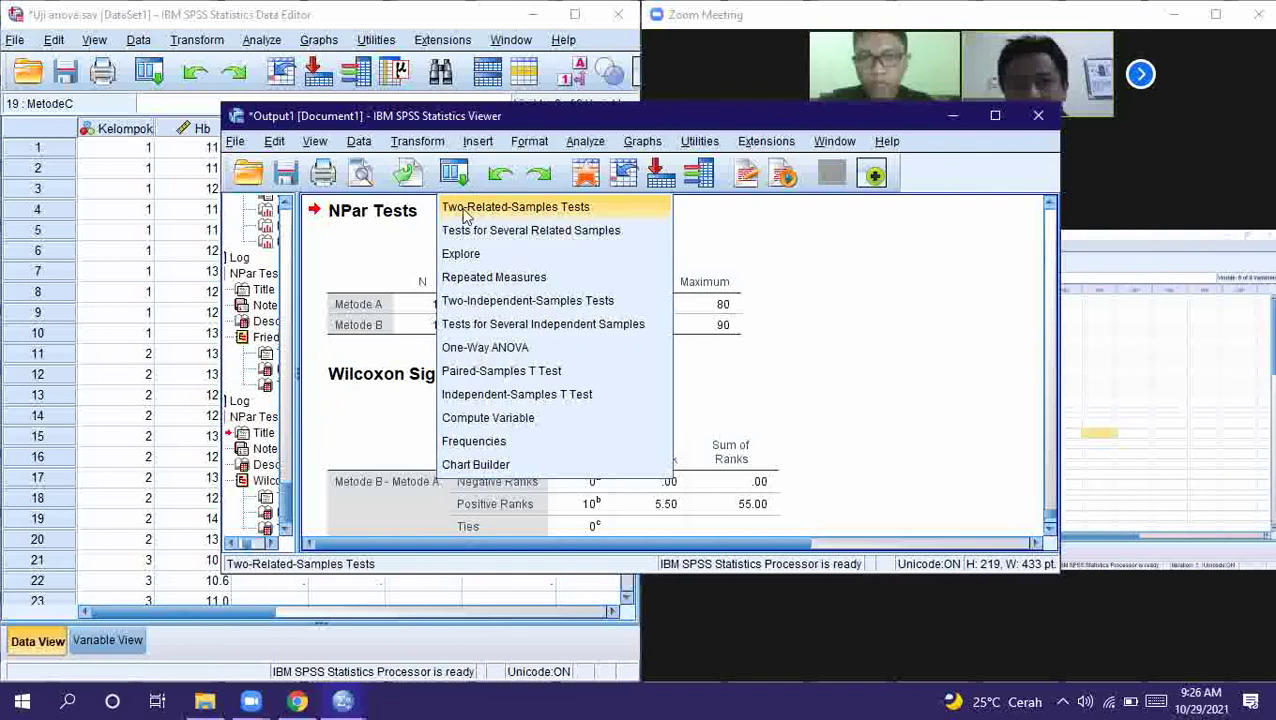
click(464, 216)
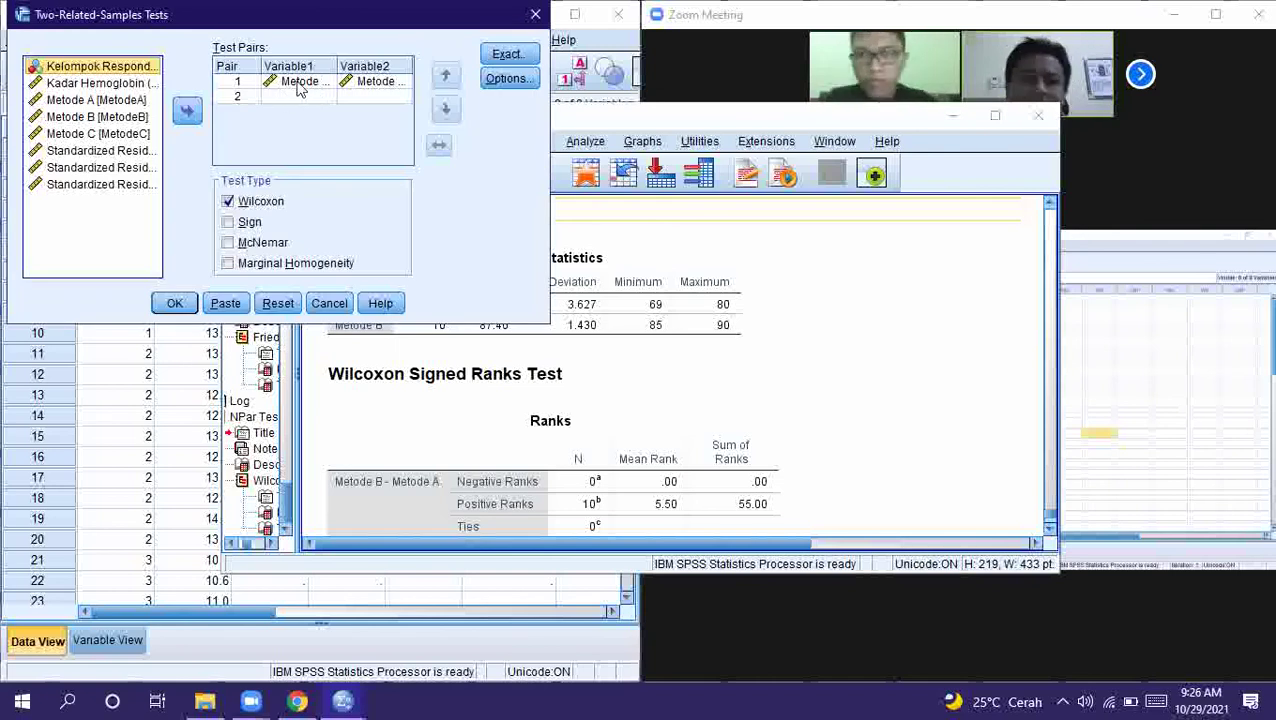
click(298, 82)
click(187, 110)
click(372, 82)
click(189, 112)
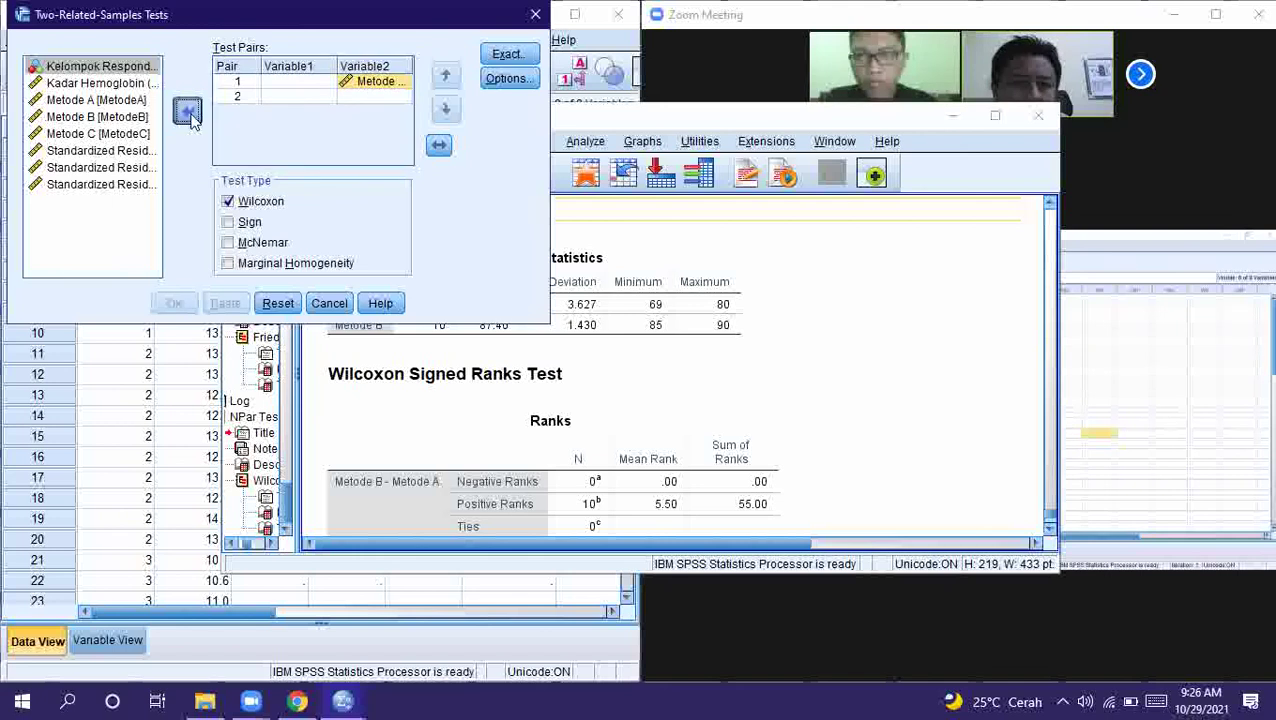
Pair Metode B with Metode C and run the Wilcoxon test, keeping the Monte Carlo method at 95% confidence
click(100, 117)
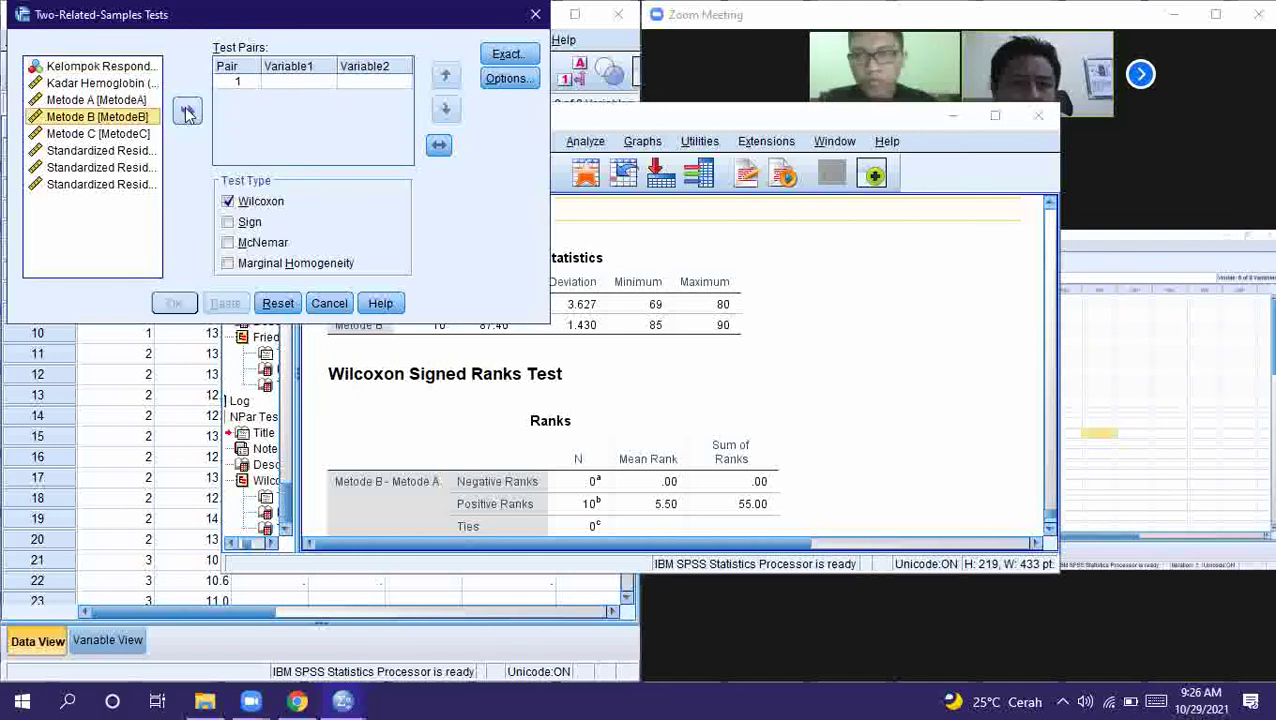
click(187, 112)
click(98, 133)
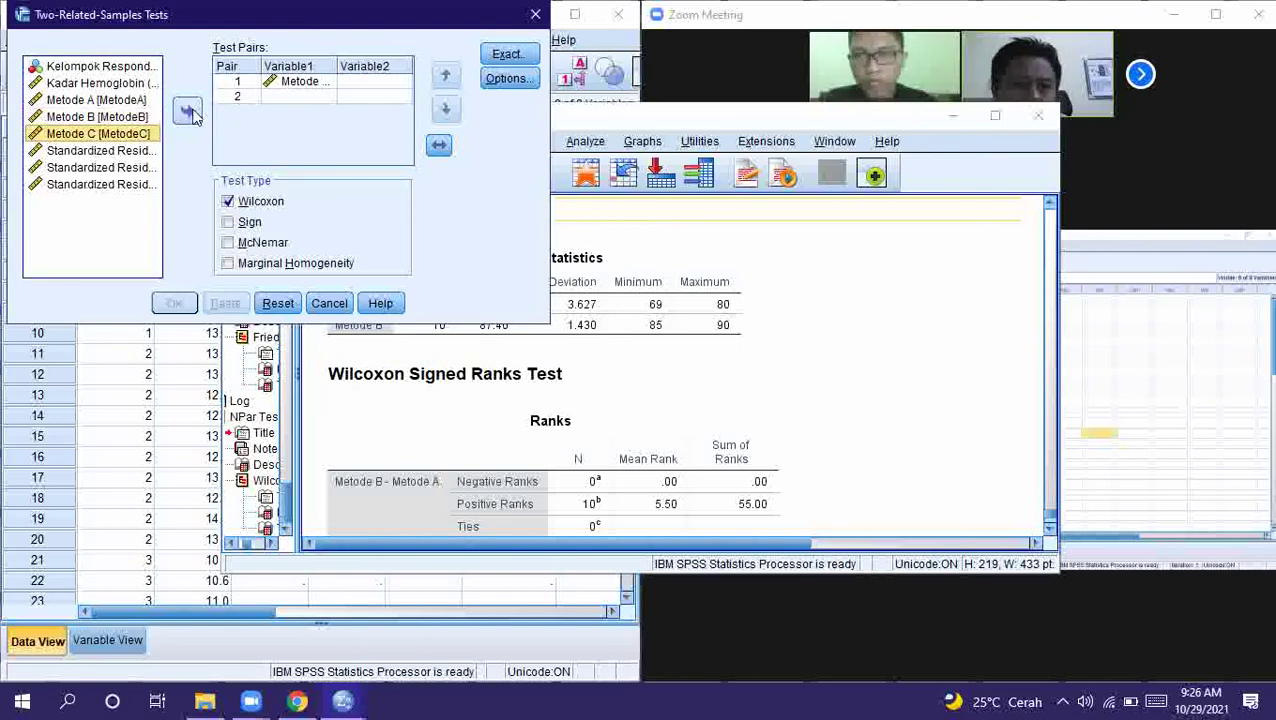
click(189, 112)
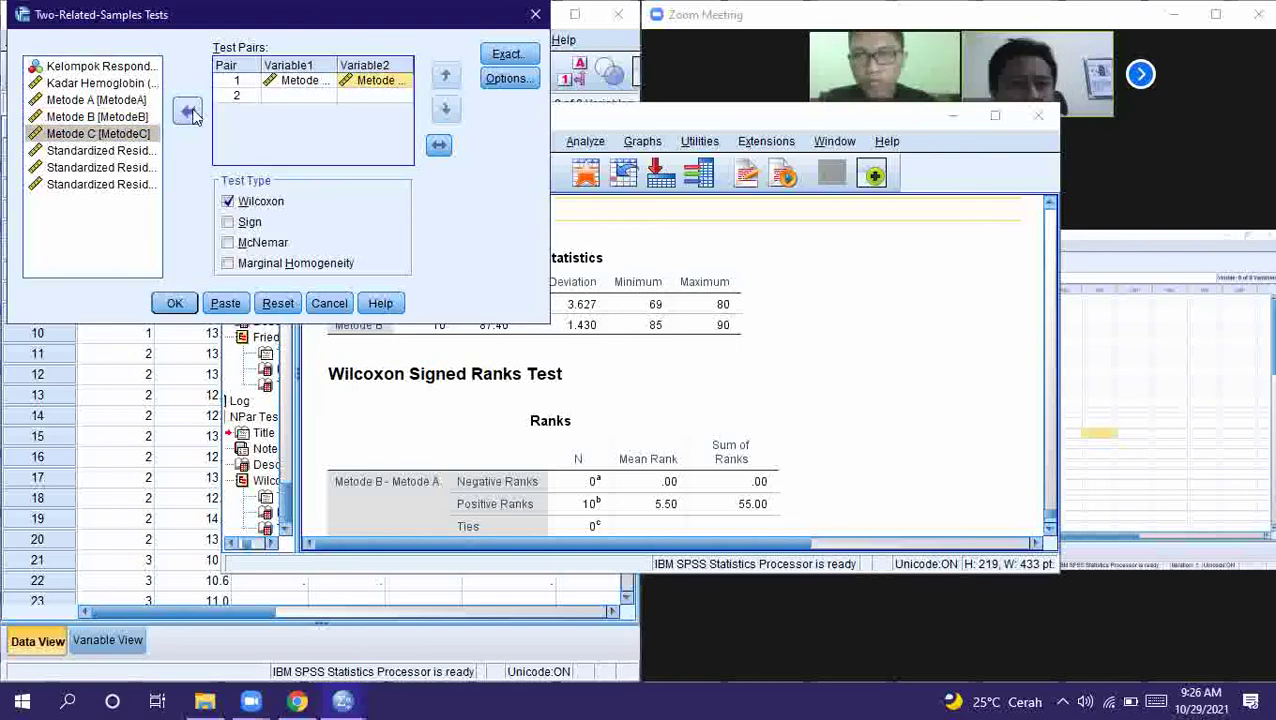
click(504, 56)
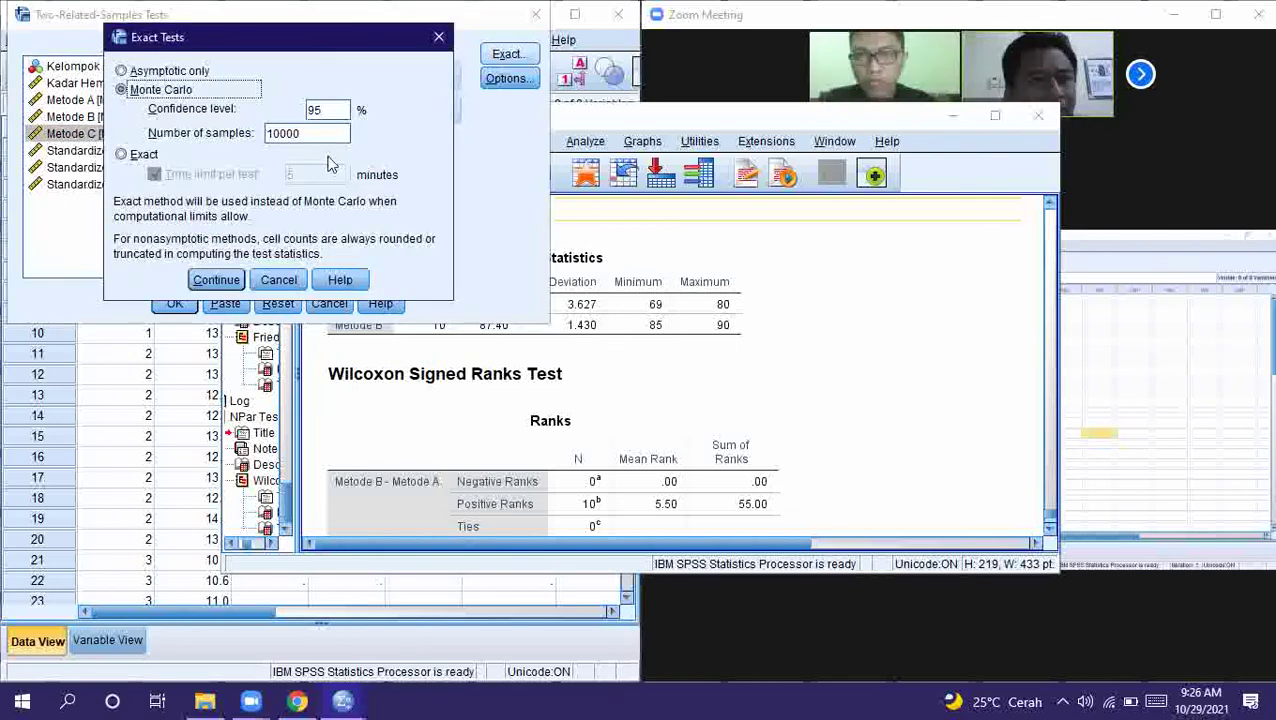
click(216, 280)
click(174, 303)
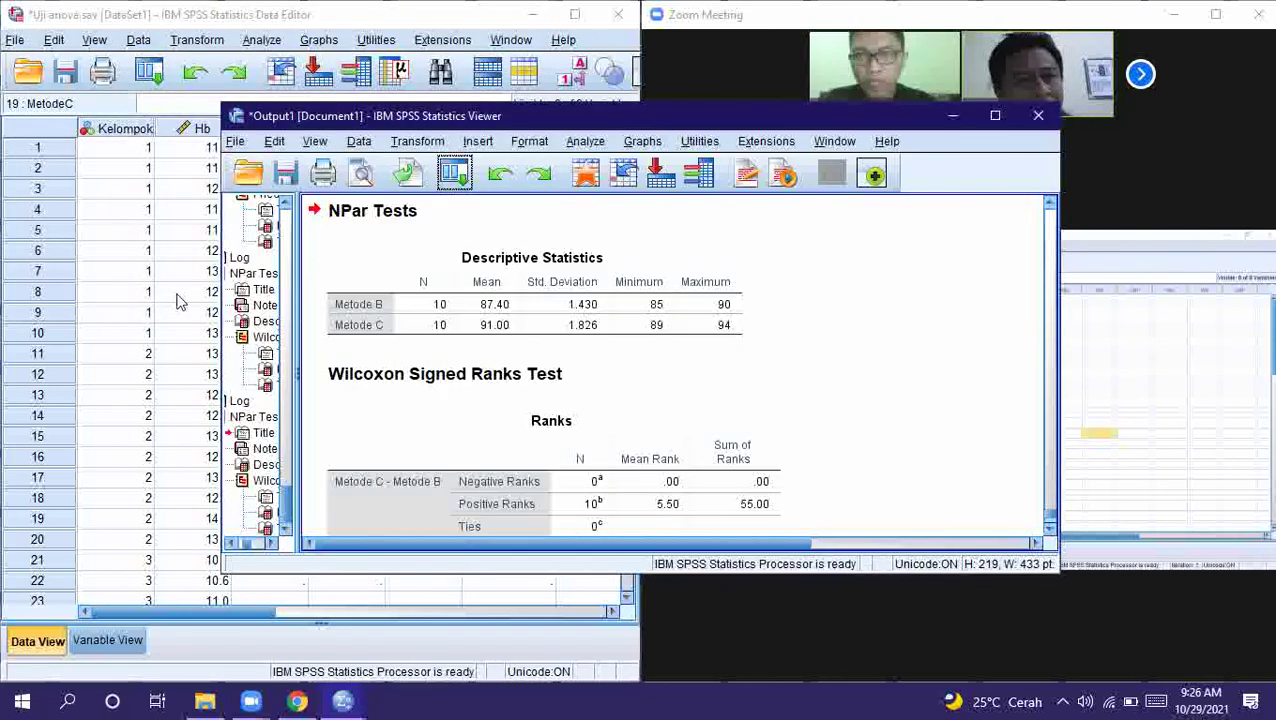
Reopen the Two-Related-Samples Tests and remove both variables of the Metode B and Metode C pair
click(469, 166)
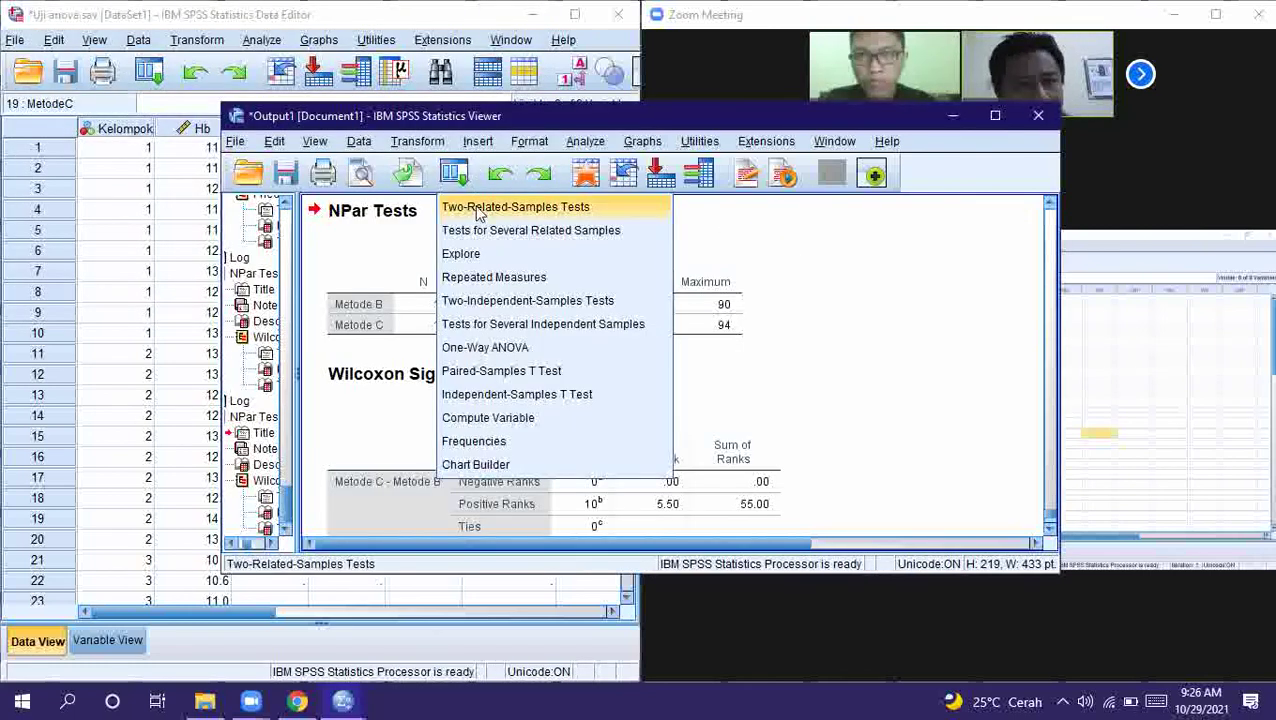
click(478, 211)
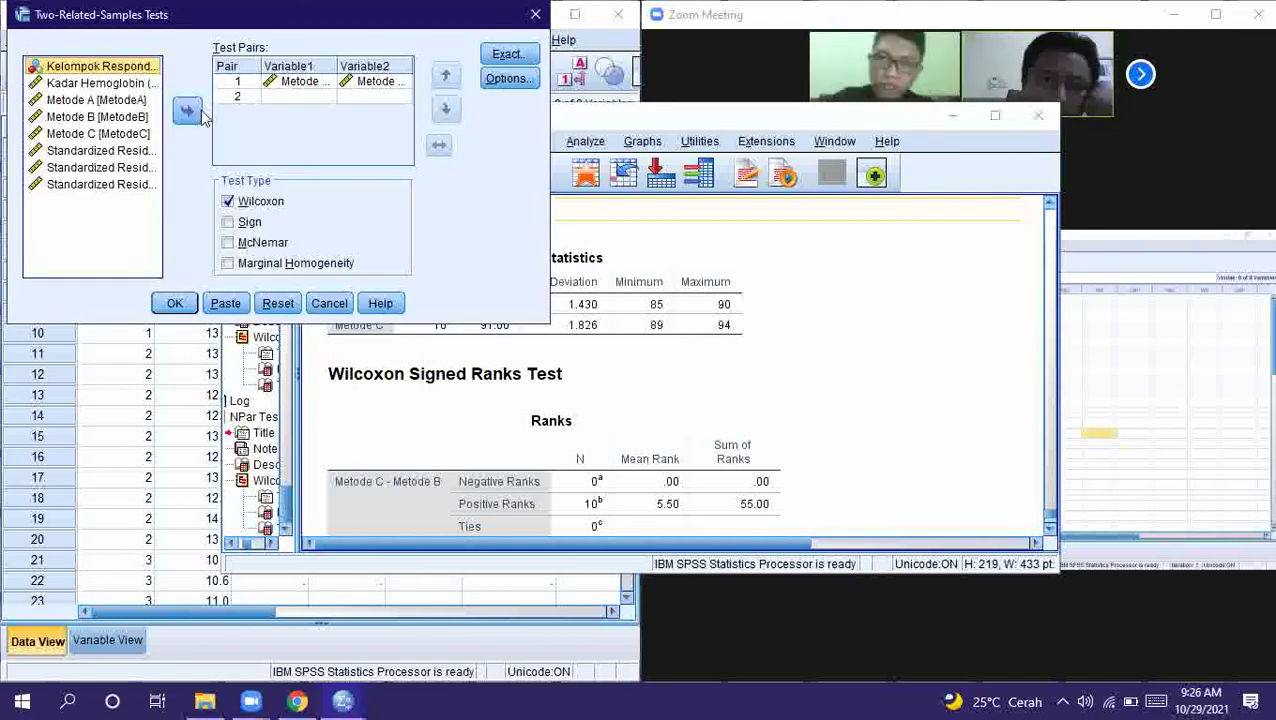
click(318, 86)
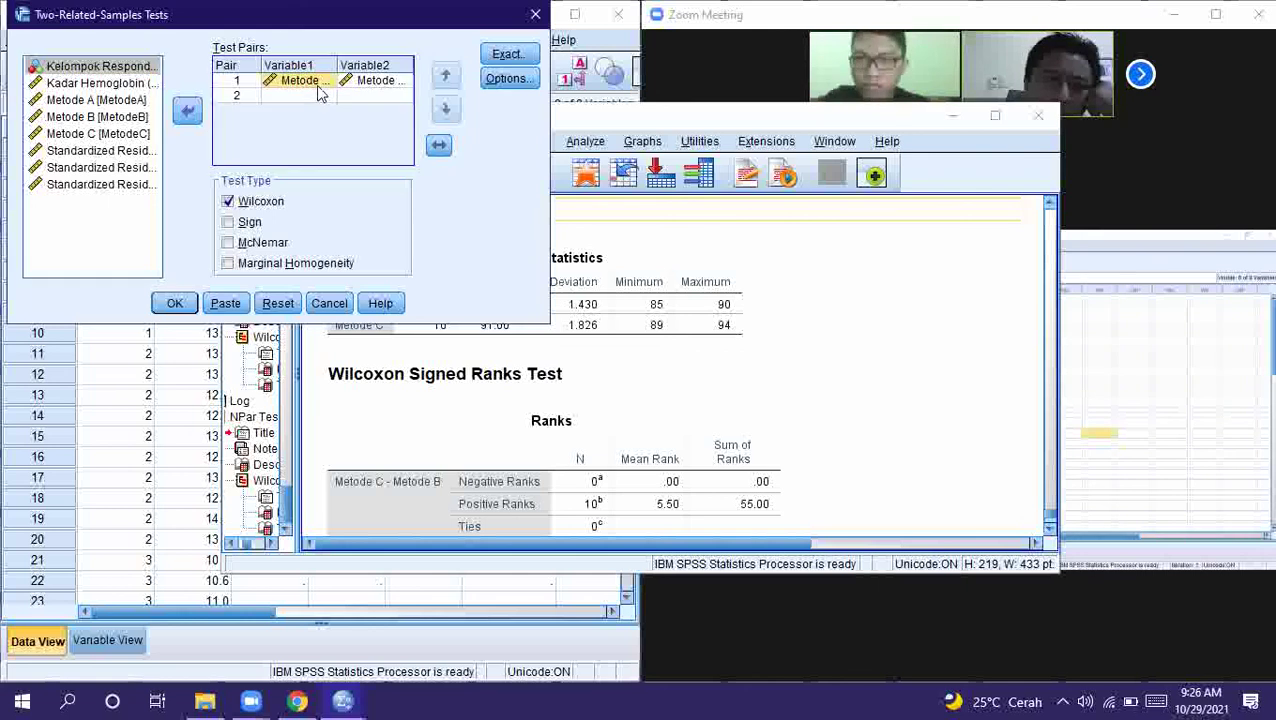
click(186, 112)
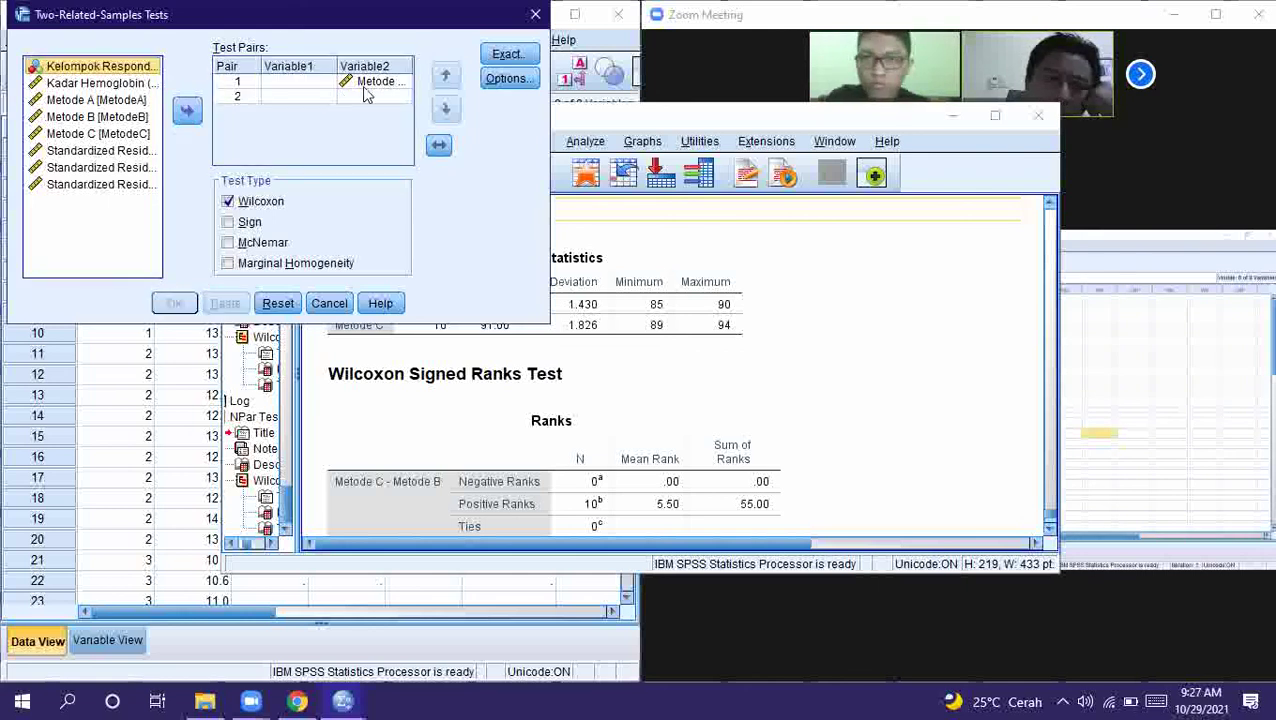
click(368, 85)
click(188, 113)
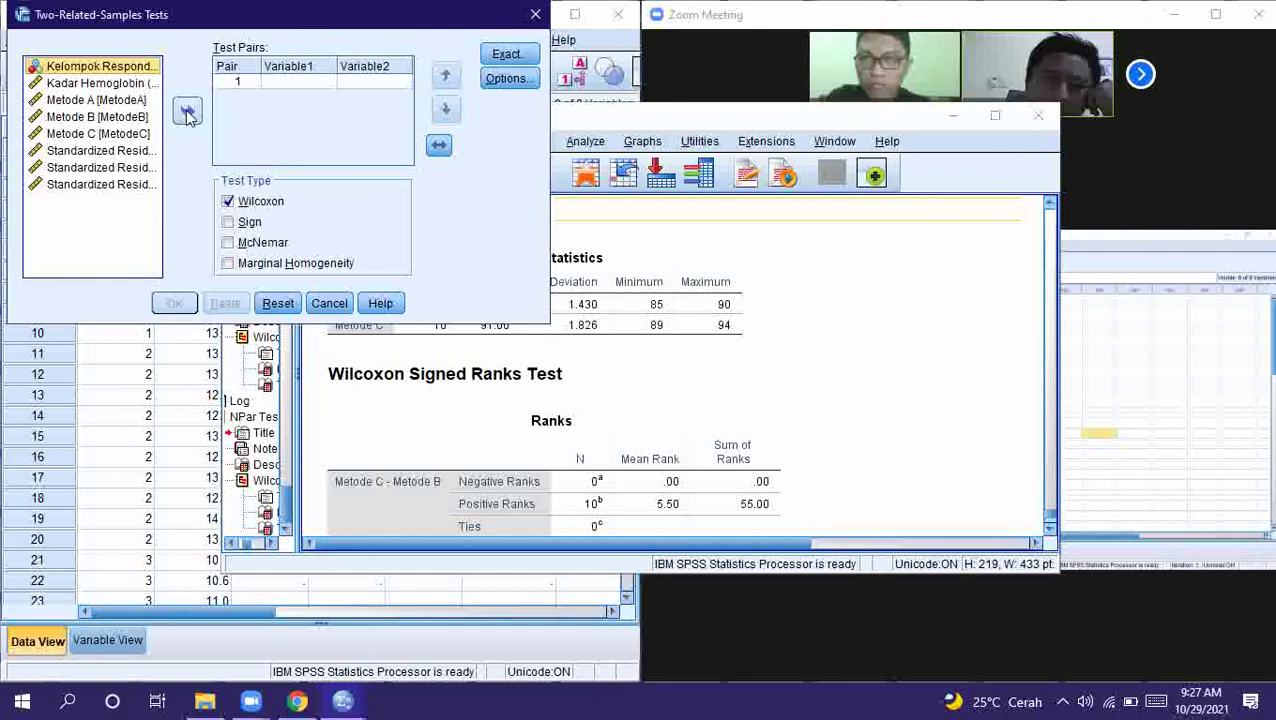
Pair Metode A with Metode C and run the Wilcoxon test on them
click(100, 100)
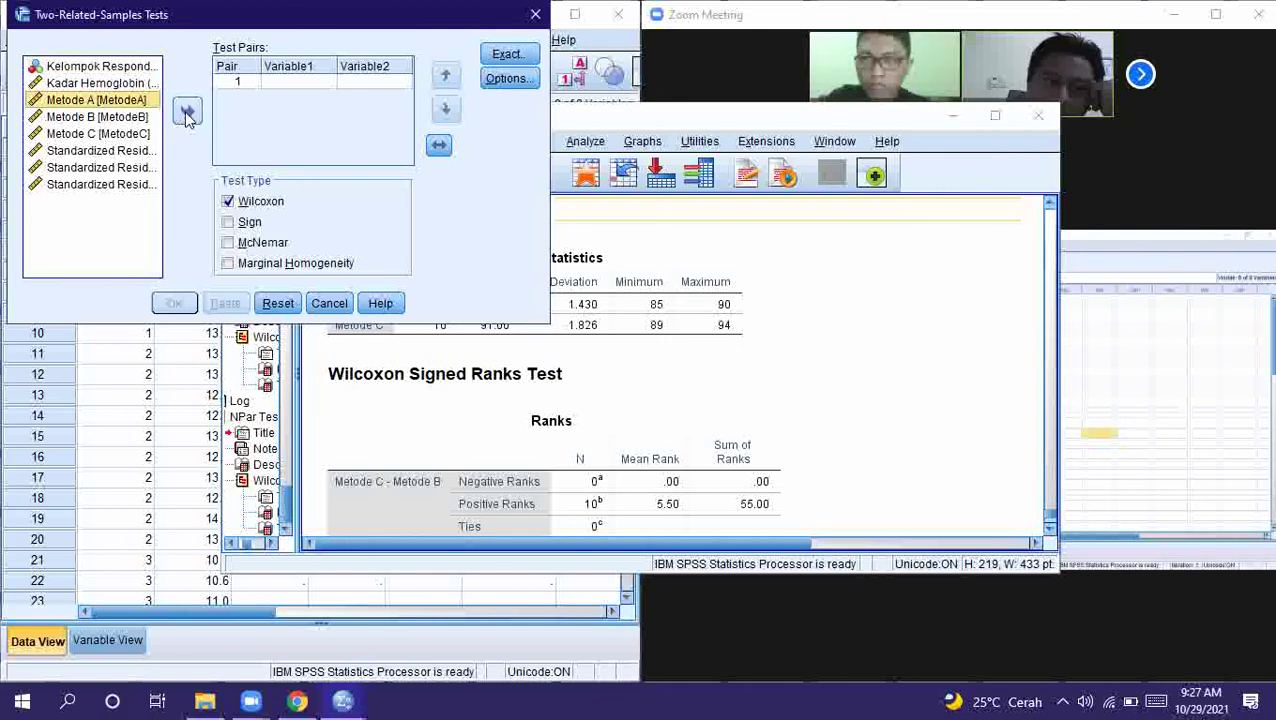
double_click(100, 100)
click(100, 133)
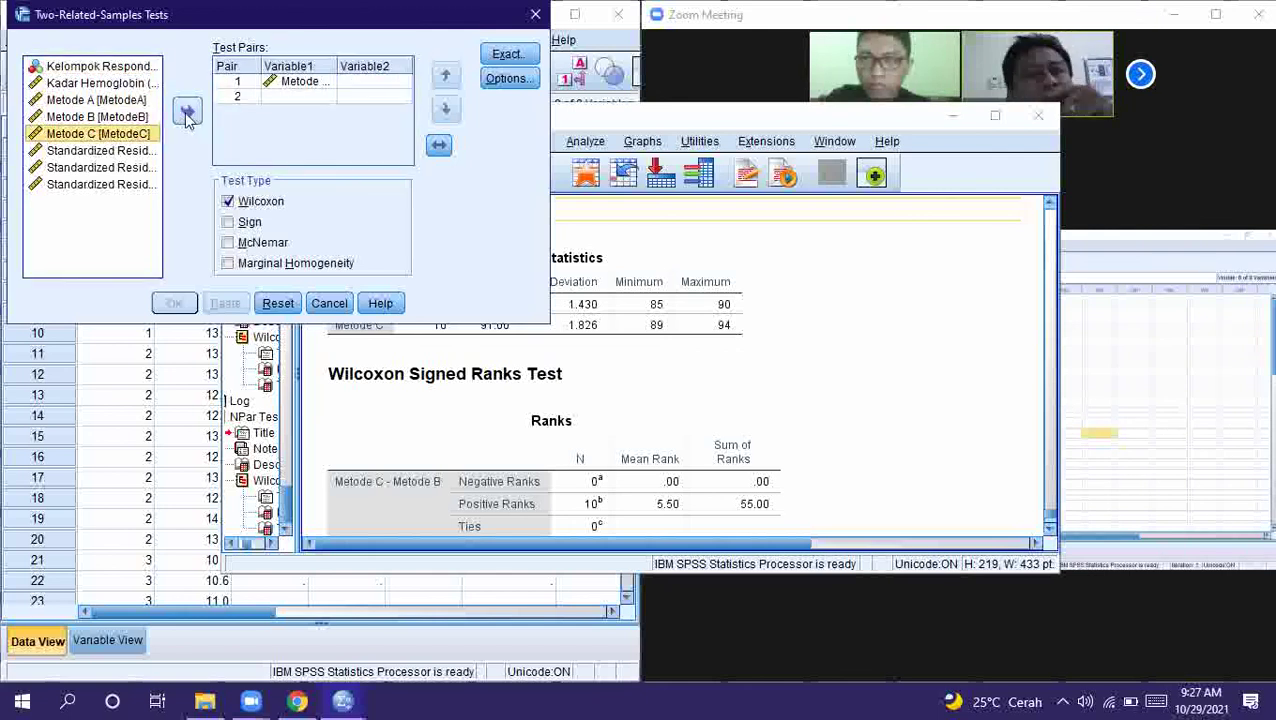
click(188, 112)
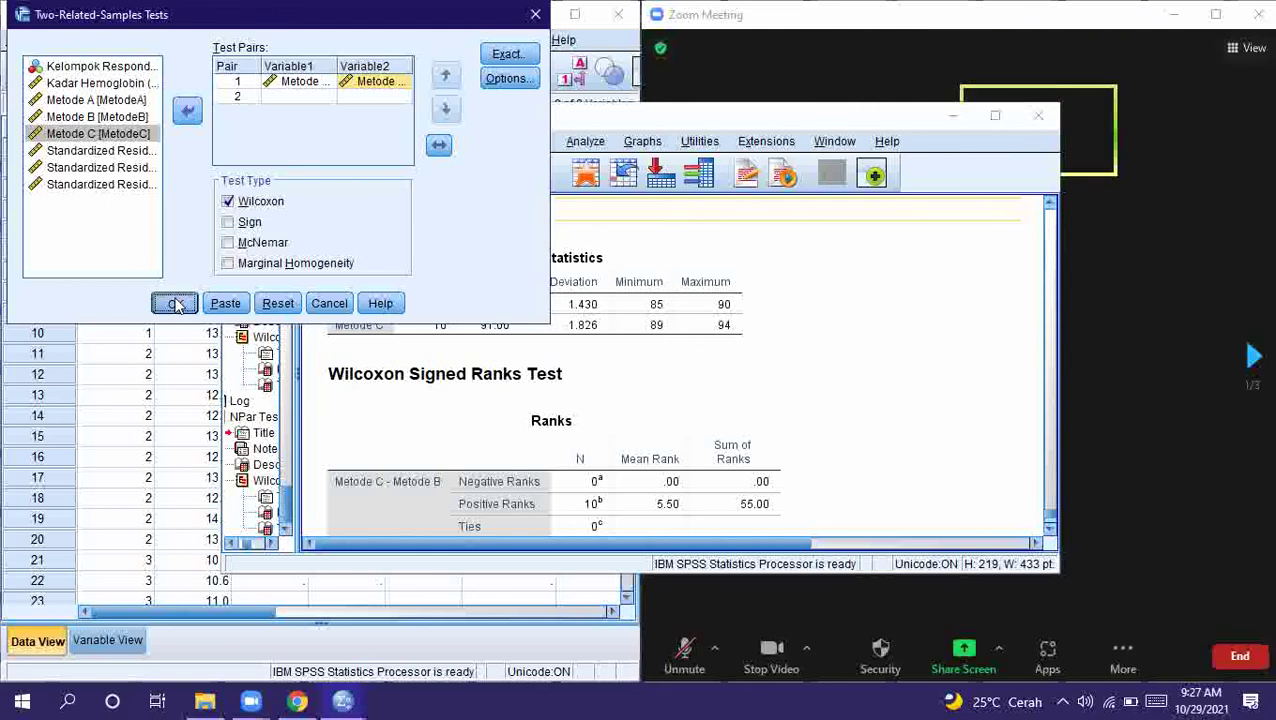
click(175, 303)
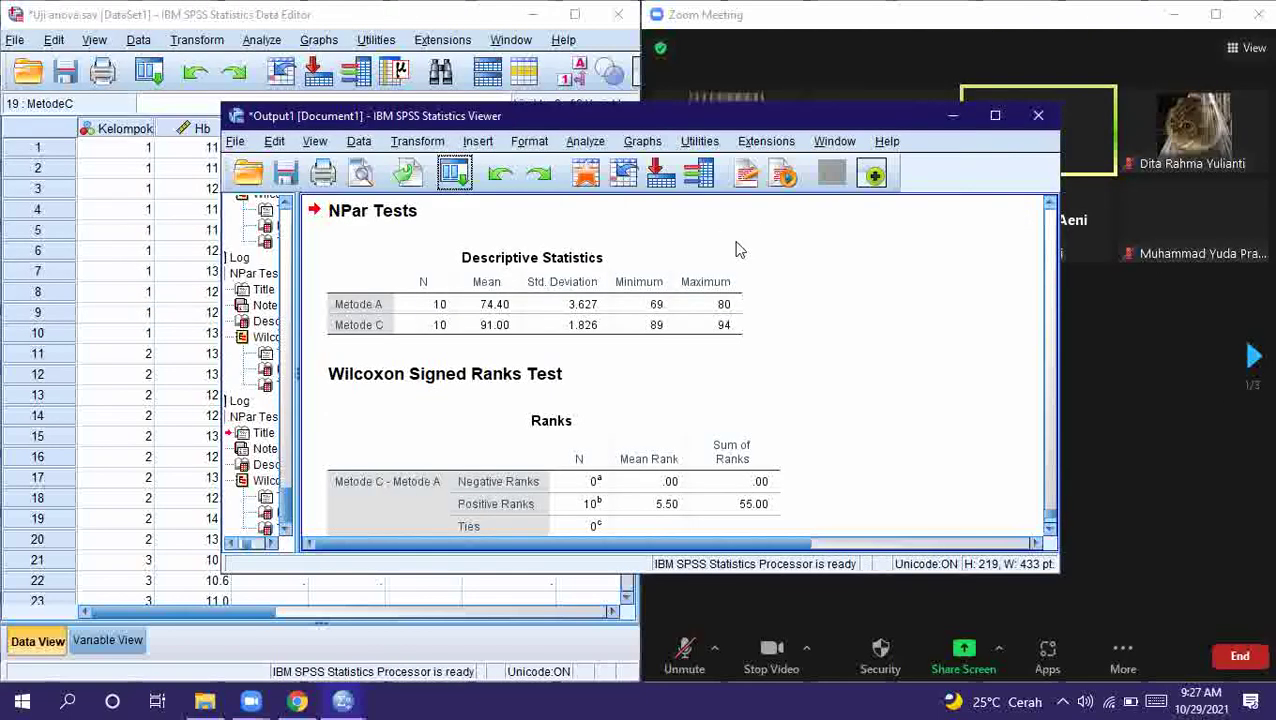
Dock the output viewer to half the screen and examine the Wilcoxon Ranks and Test Statistics tables of the three Metode pairs
key(super+Left)
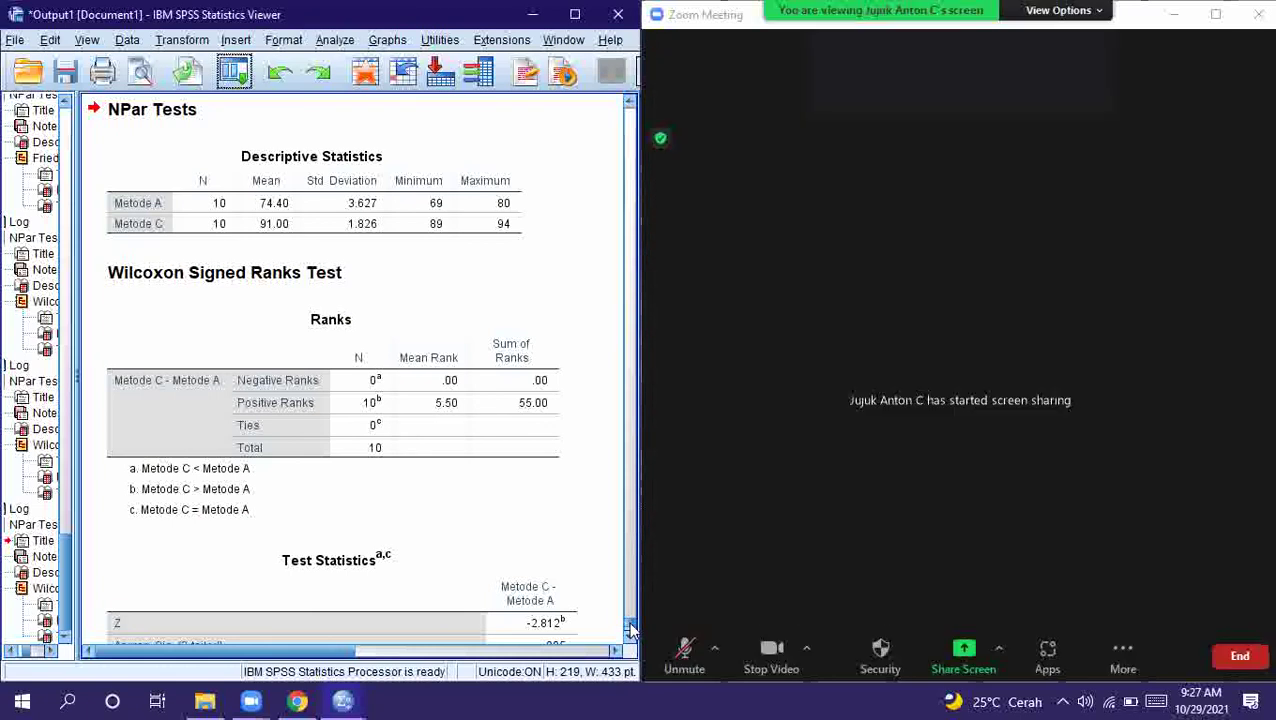
mouse_move(625, 618)
mouse_down()
mouse_move(628, 590)
mouse_move(632, 636)
mouse_up()
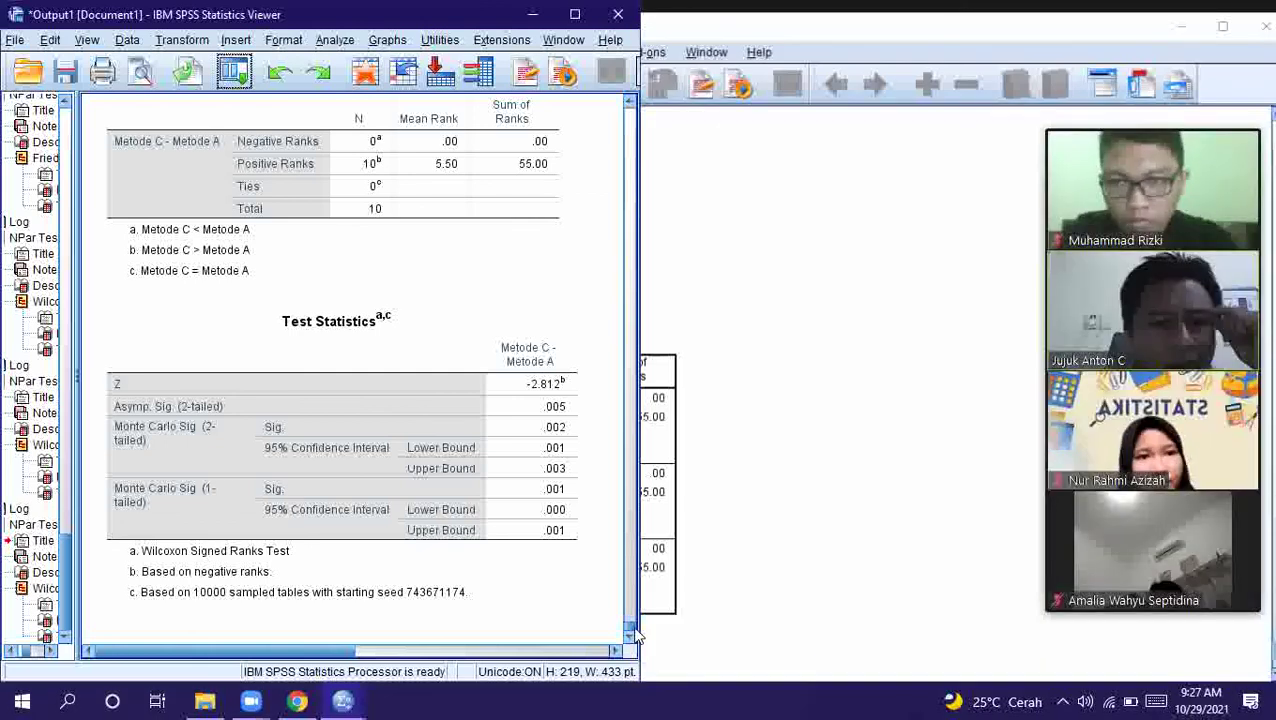
scroll(636, 635, up, 10)
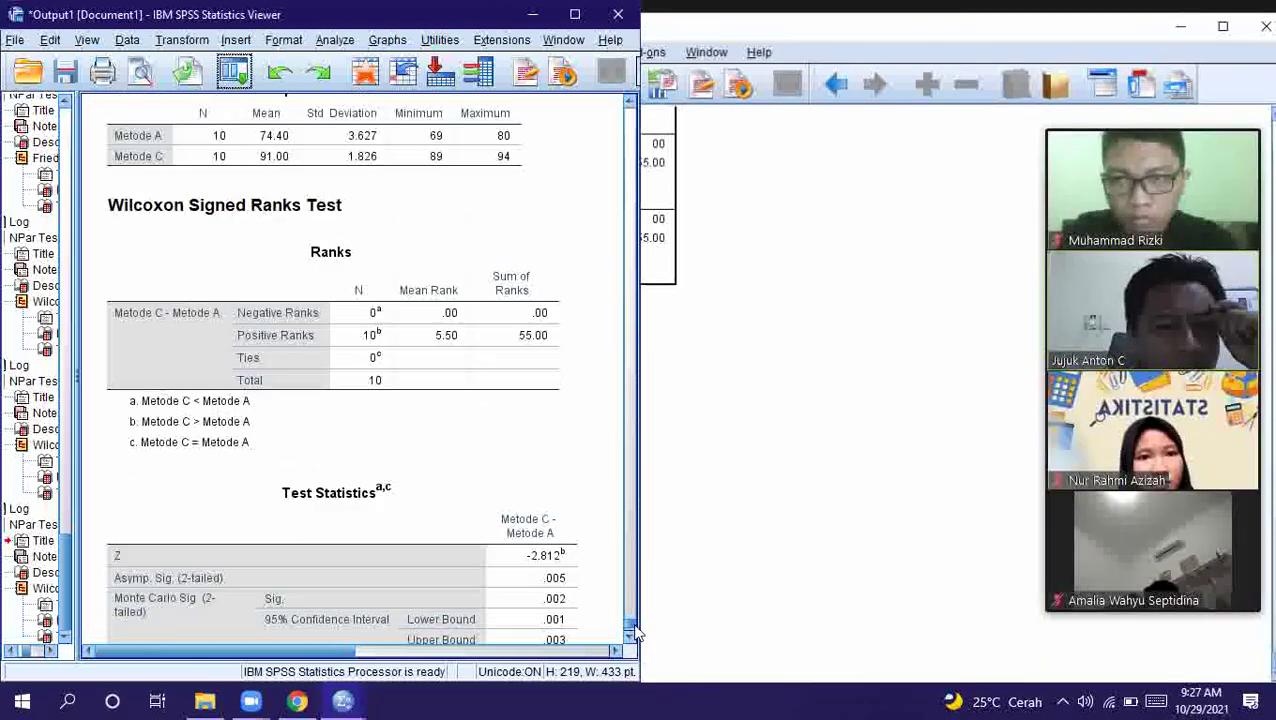
scroll(636, 627, up, 14)
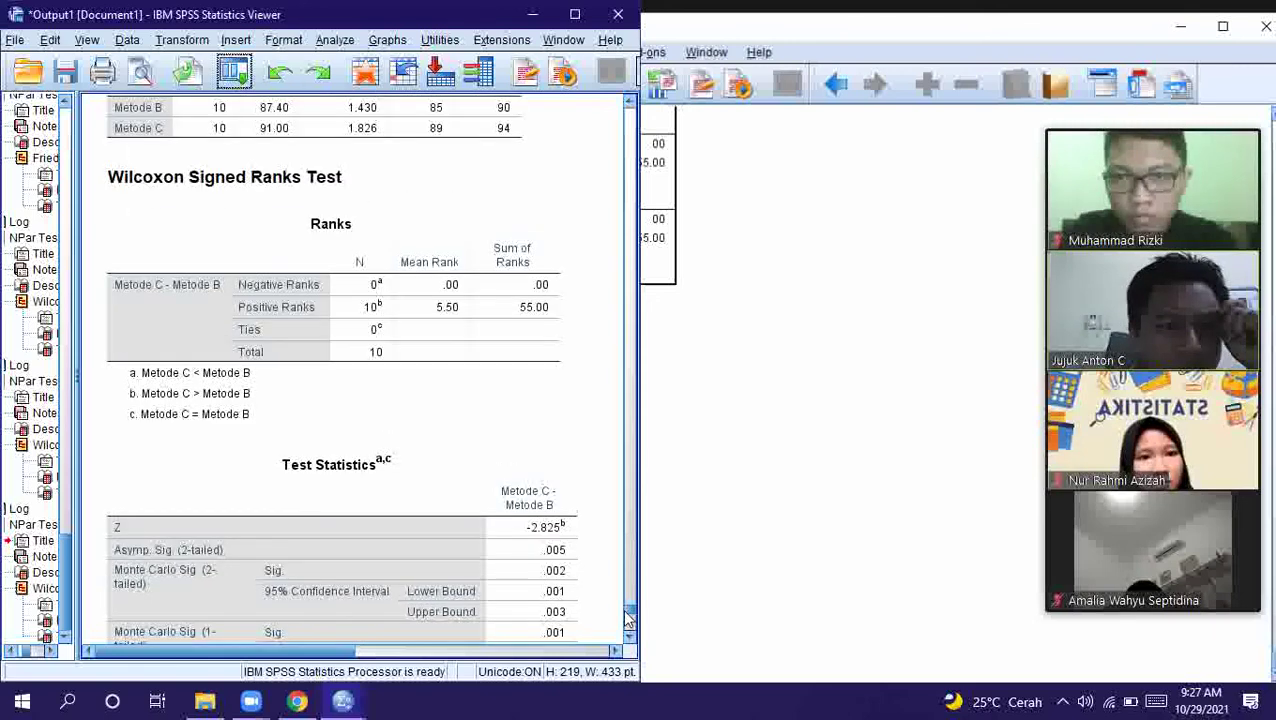
scroll(626, 615, up, 5)
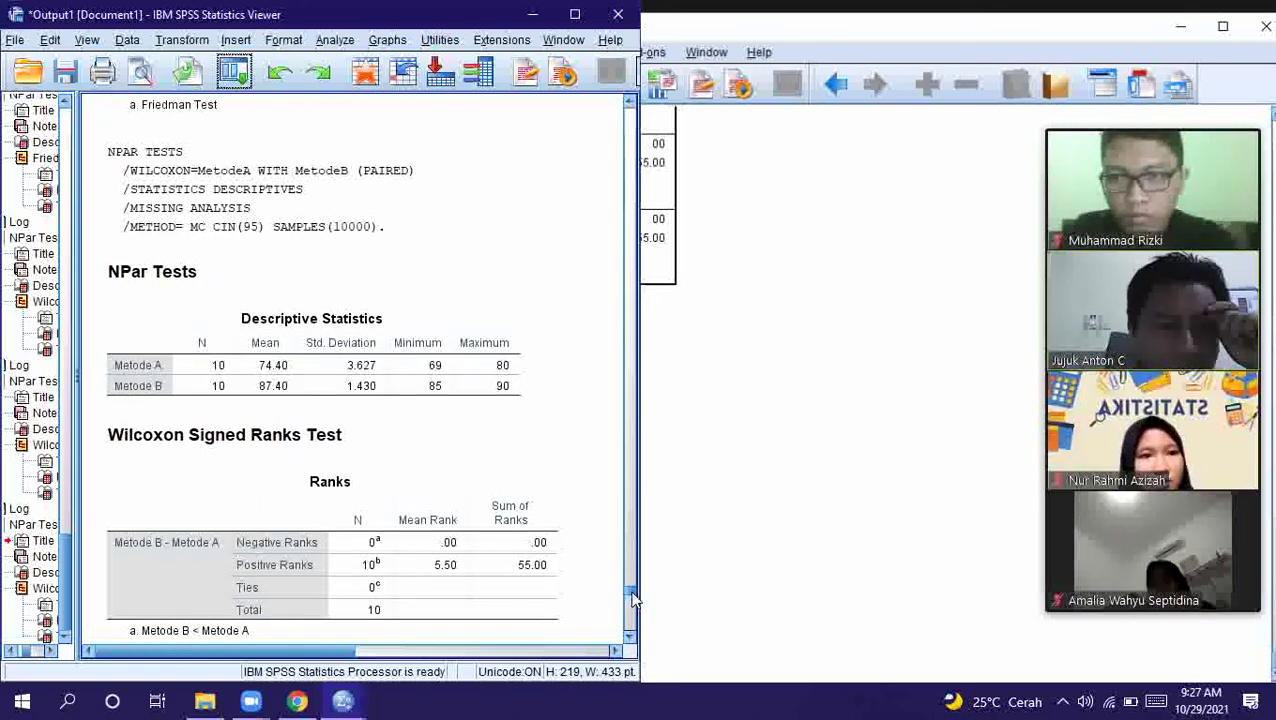
scroll(631, 597, up, 7)
scroll(630, 598, down, 12)
scroll(629, 601, down, 3)
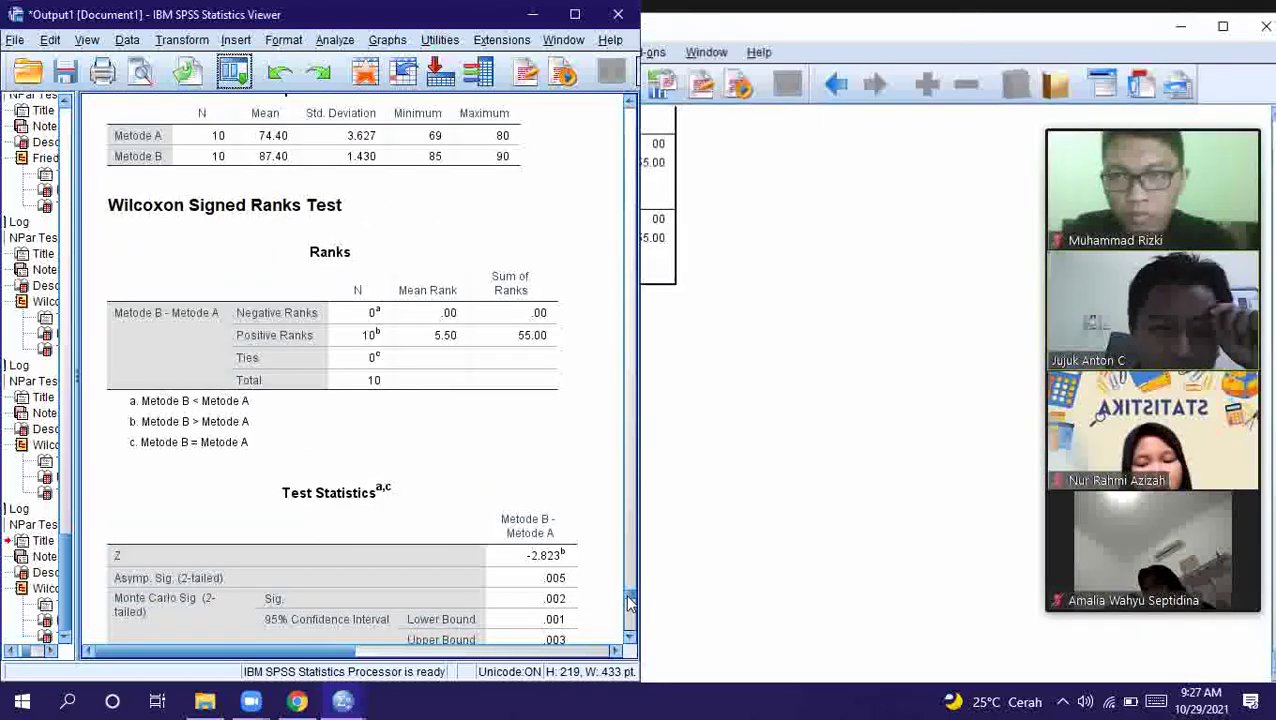
Take the Zoom meeting out of full screen and compare the Metode B - Metode A Wilcoxon tables with the lecturer's output
click(1248, 19)
click(1091, 171)
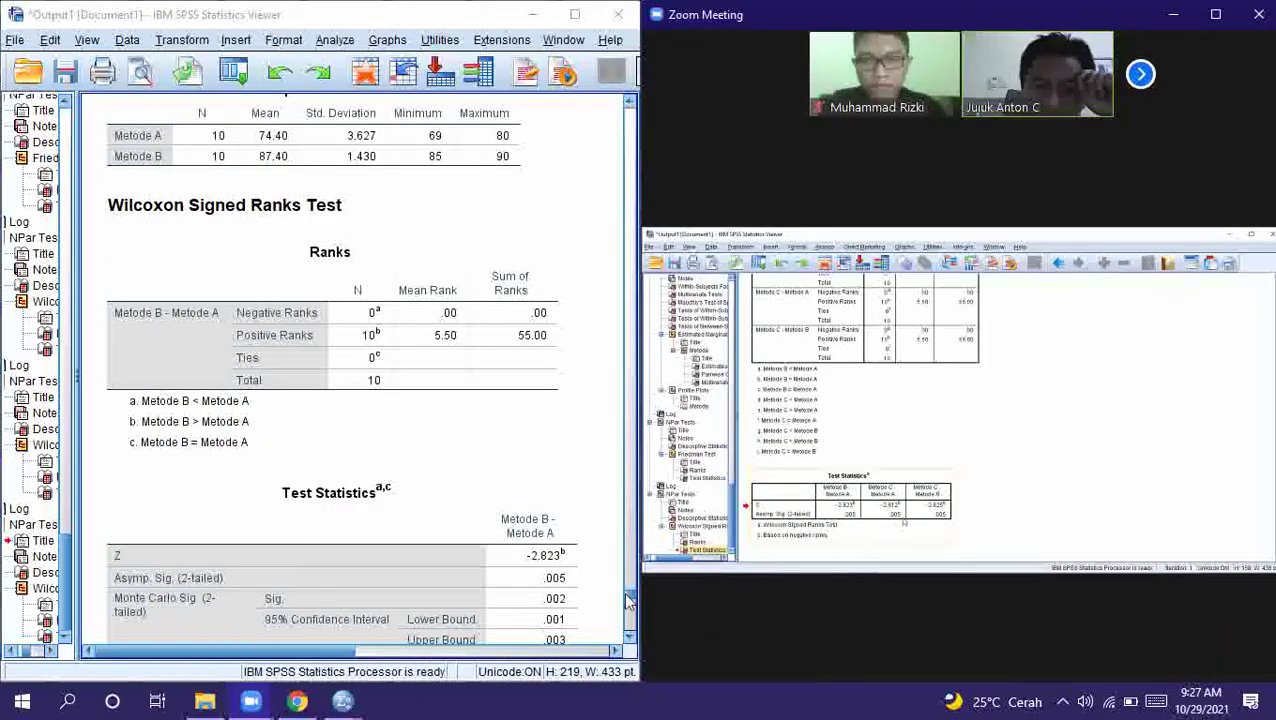
click(628, 600)
scroll(628, 600, up, 1)
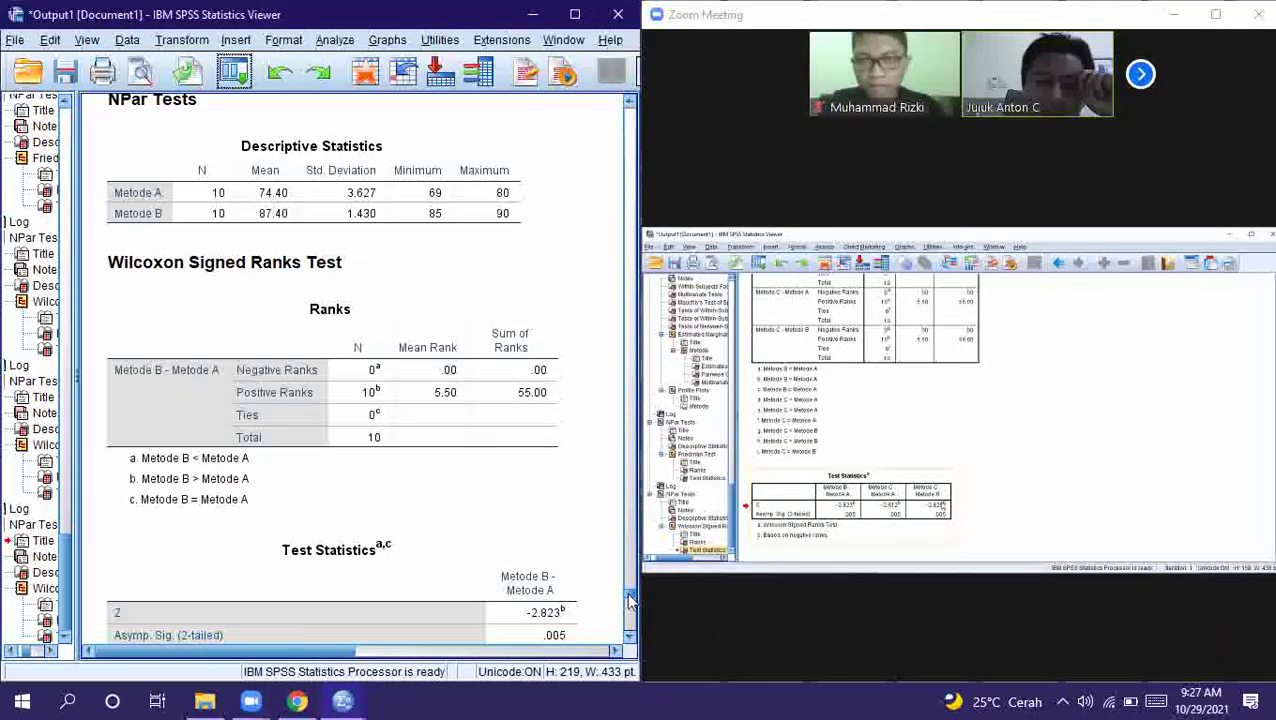
scroll(628, 600, up, 1)
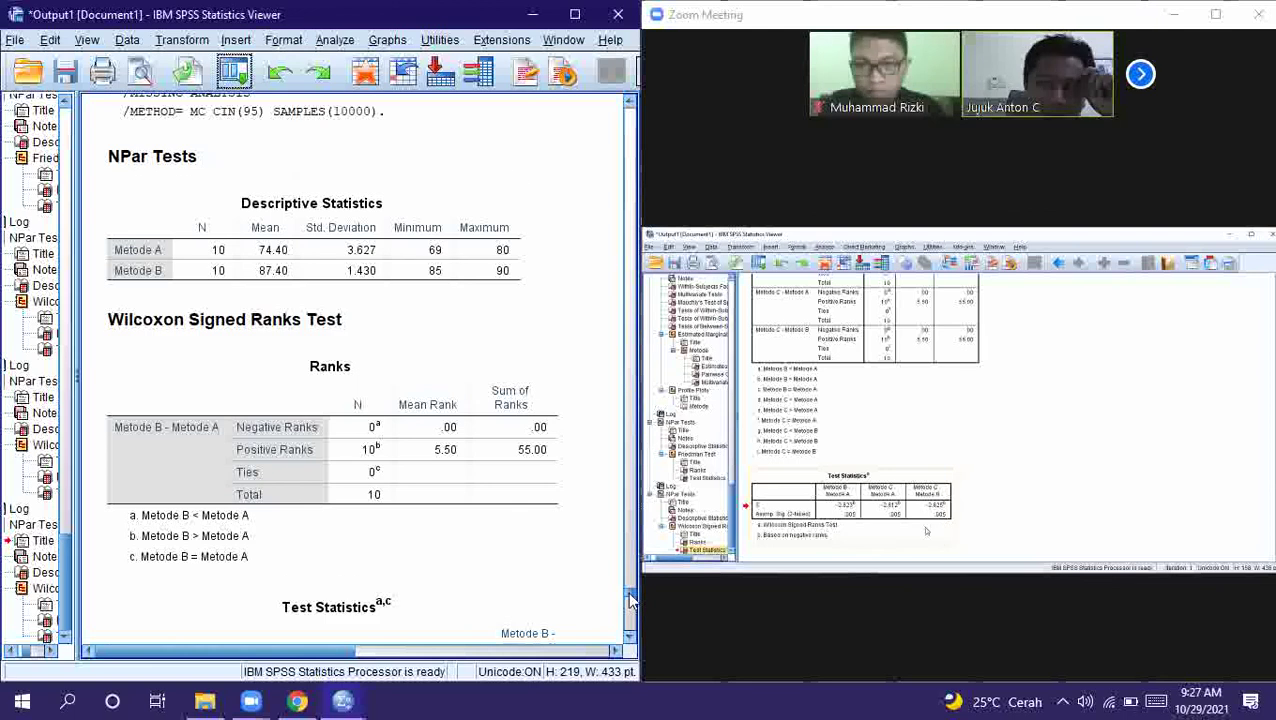
scroll(628, 600, down, 1)
scroll(628, 600, down, 3)
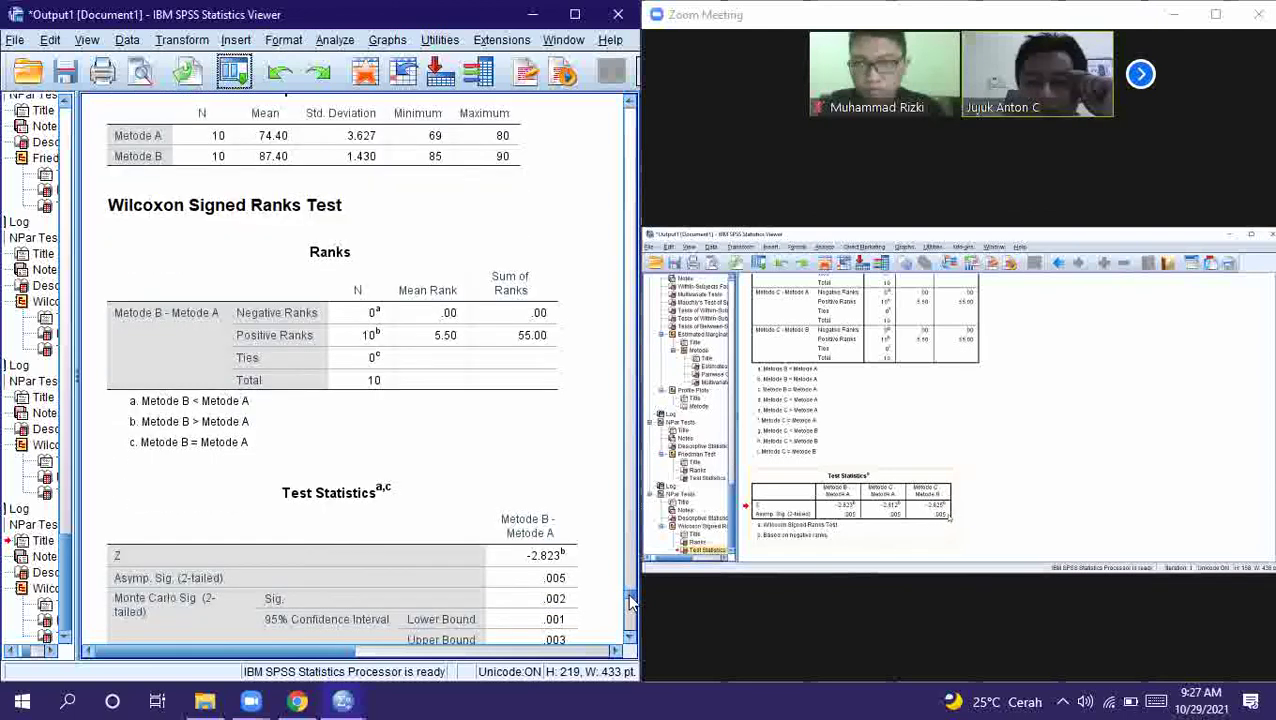
scroll(630, 601, down, 1)
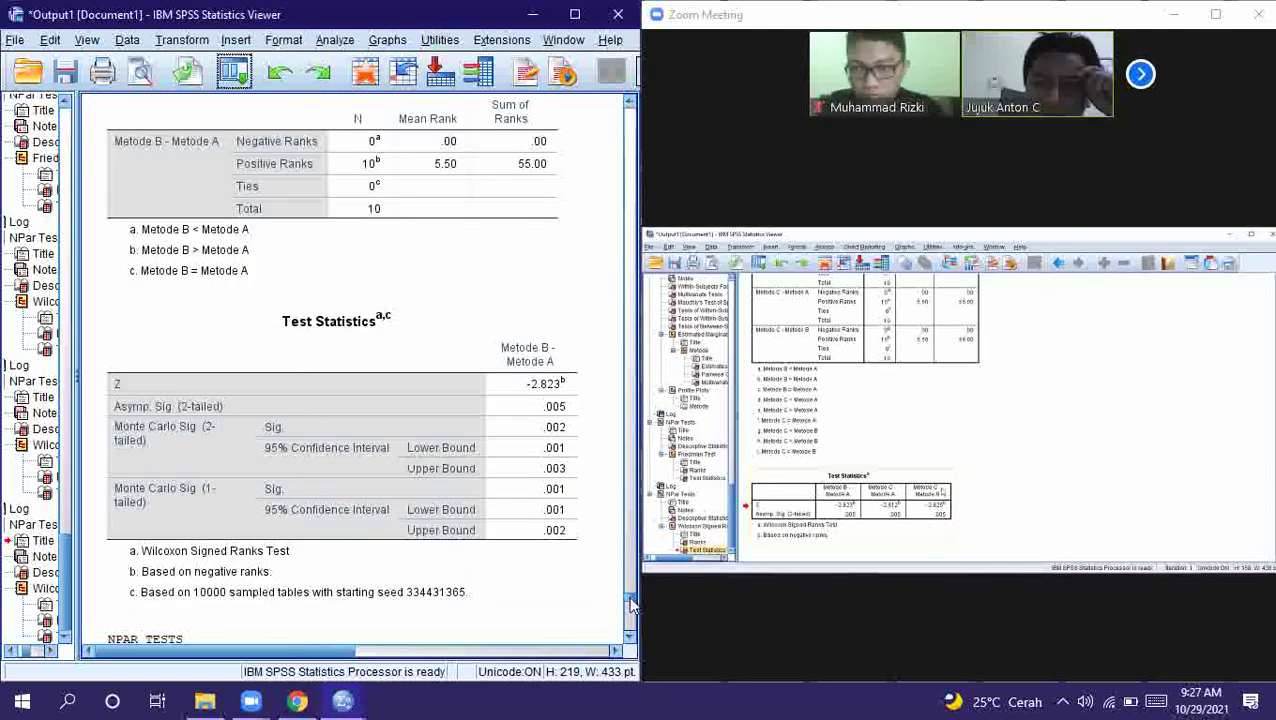
Compare the Metode C - Metode B and Metode C - Metode A Wilcoxon tables with the lecturer's shared output
scroll(630, 605, down, 10)
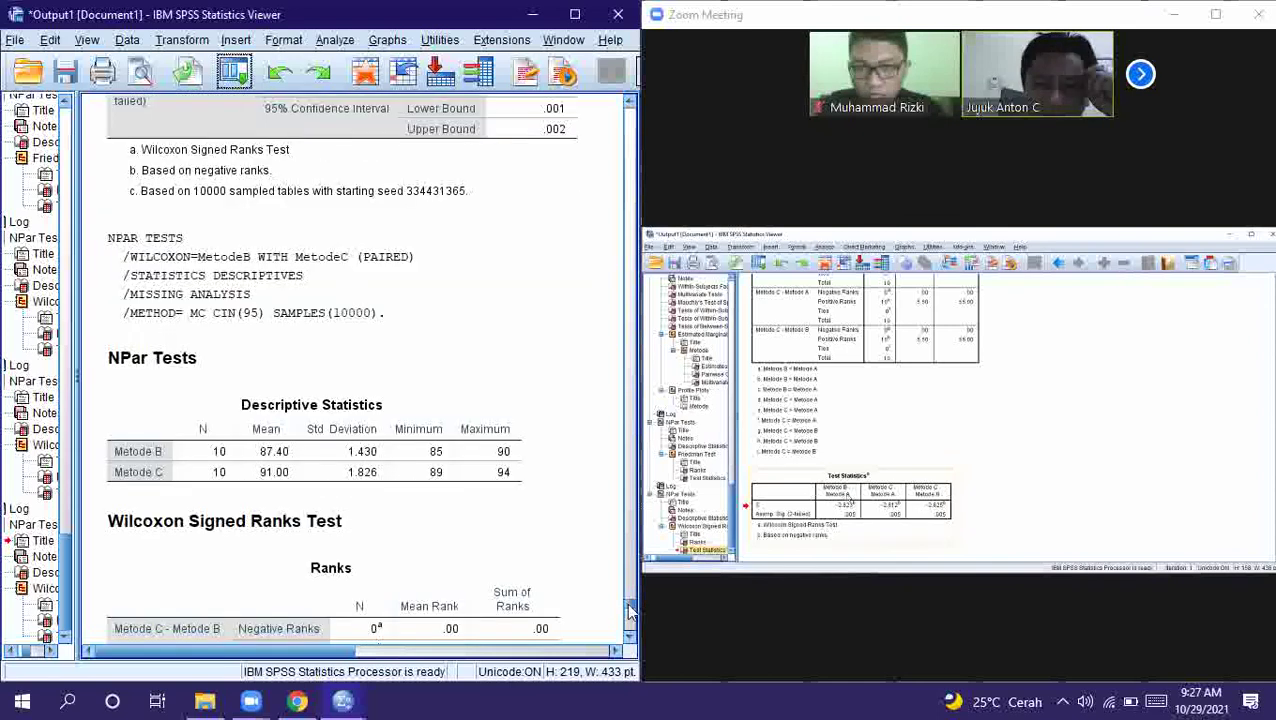
scroll(628, 612, down, 4)
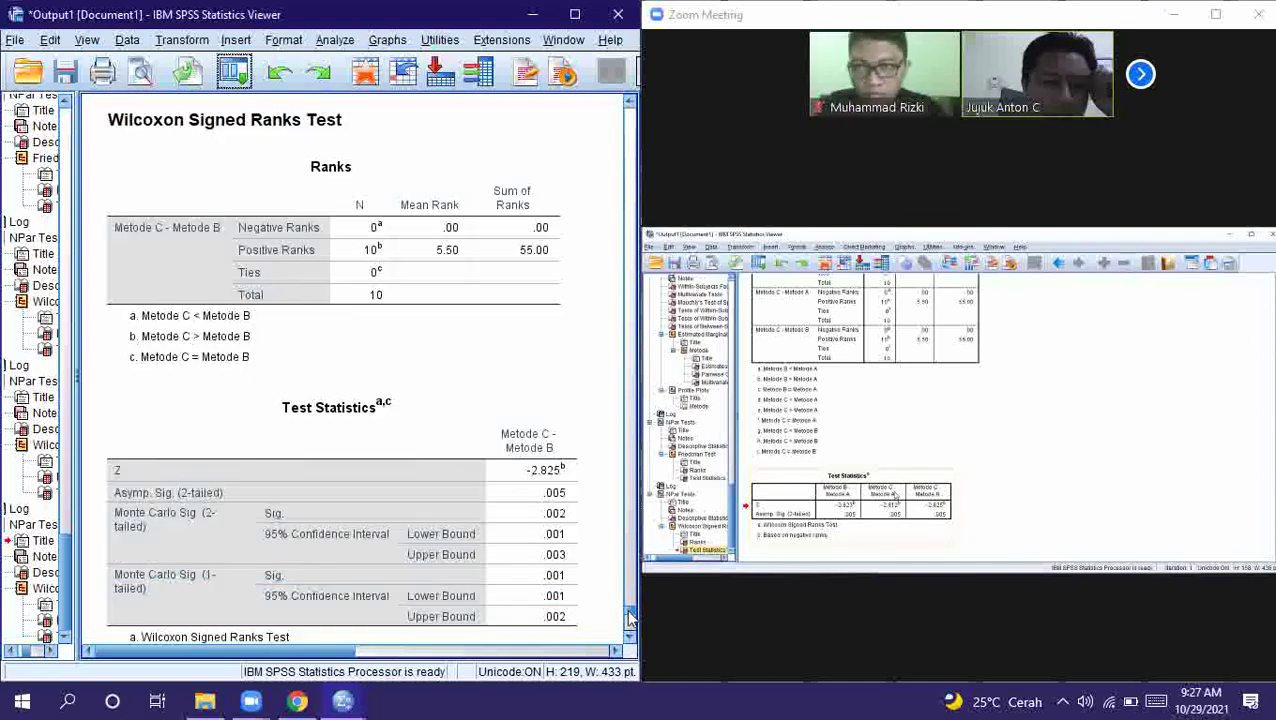
scroll(630, 620, down, 2)
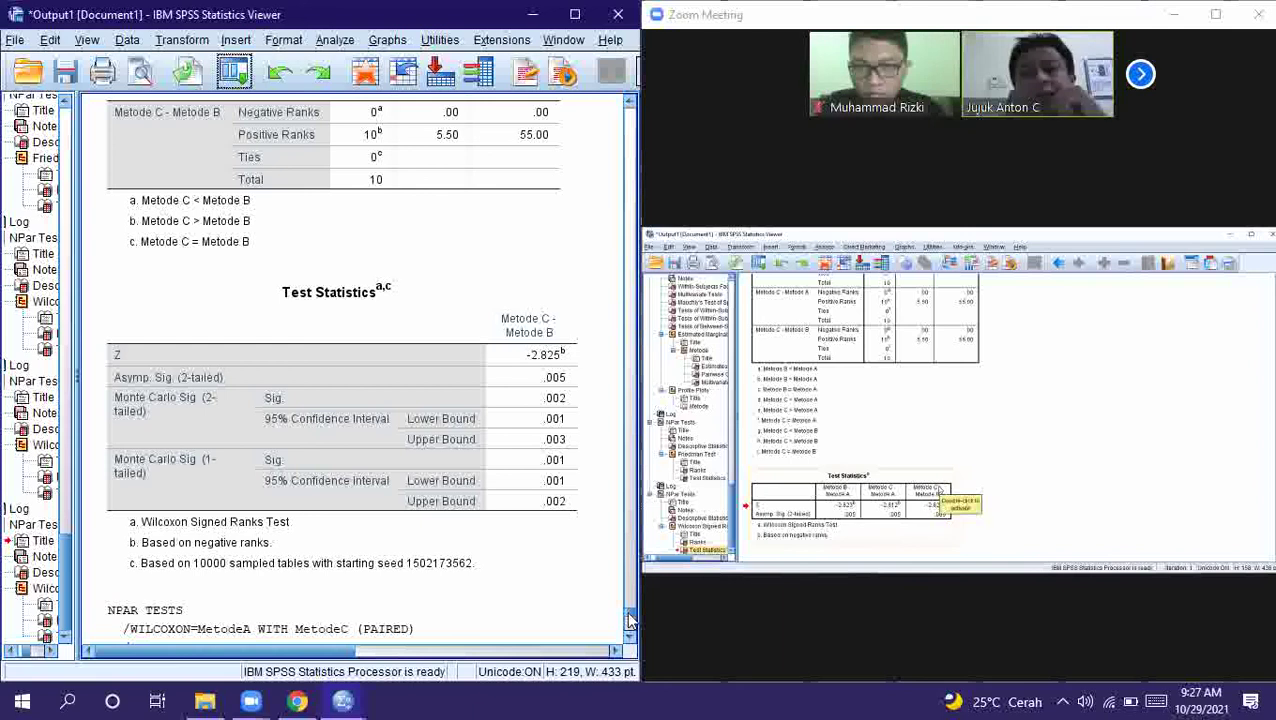
scroll(630, 620, down, 20)
scroll(628, 633, up, 3)
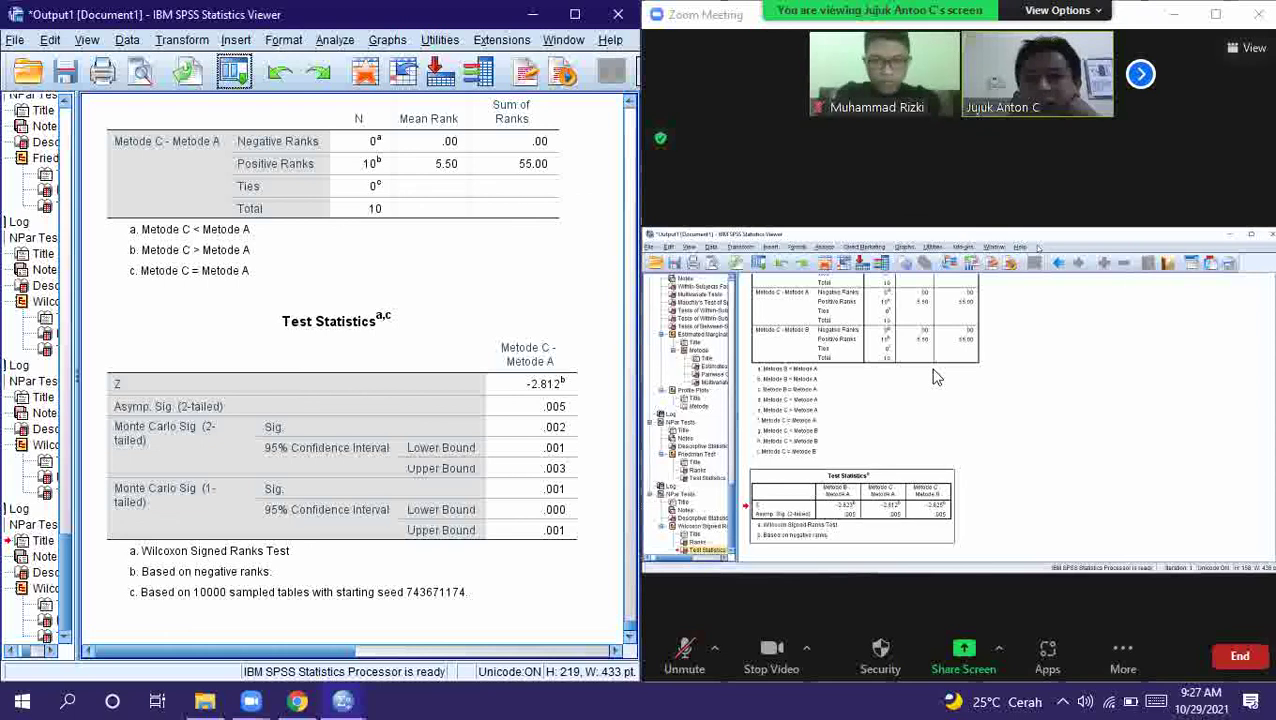
Maximize the Zoom meeting, read the latest message in the meeting chat and close the chat
click(1215, 14)
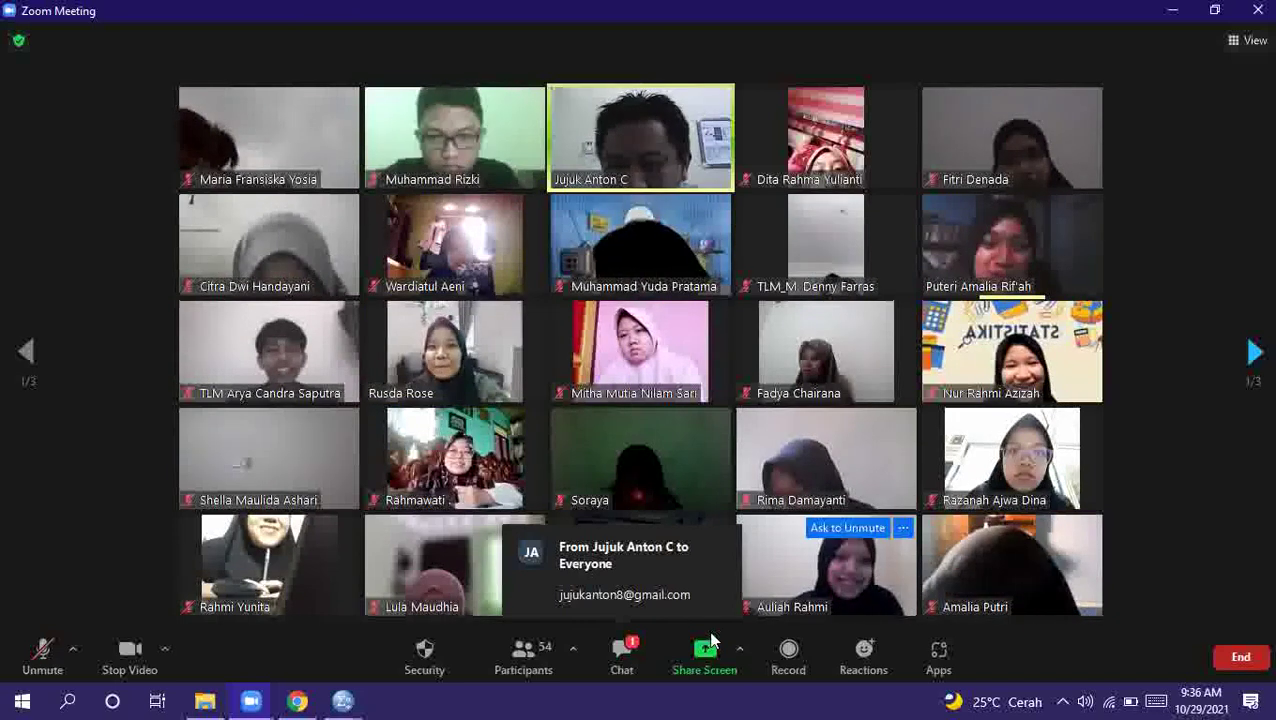
click(626, 660)
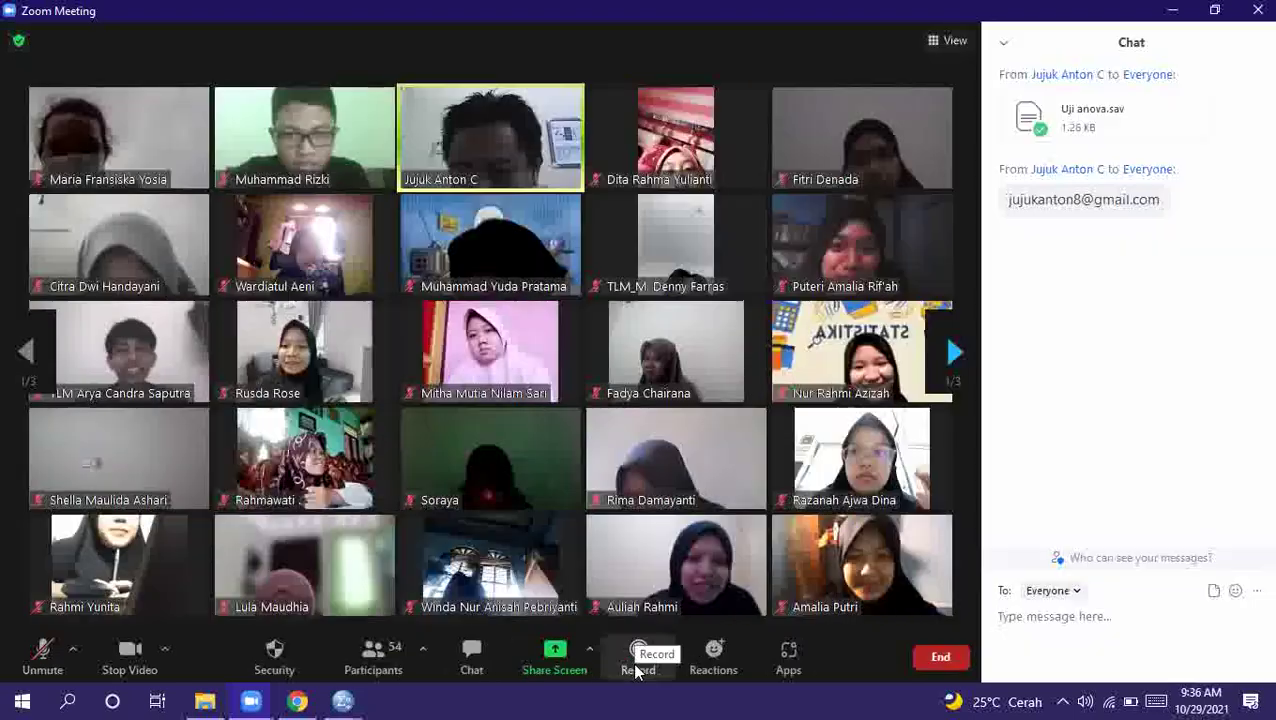
click(1003, 45)
click(1009, 65)
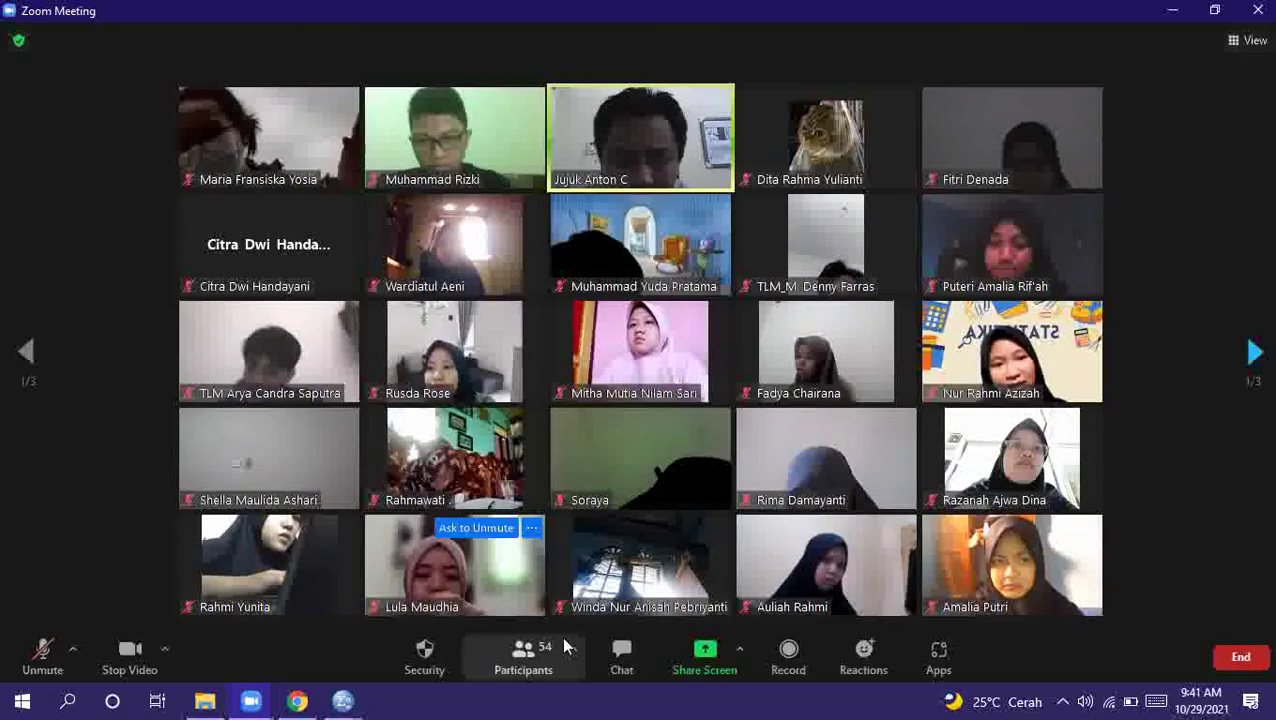
Save the shared file UJI KOMPARATIF LEBIH DARI 2 KEL.pdf from the meeting chat to D:\ and close the chat
click(612, 655)
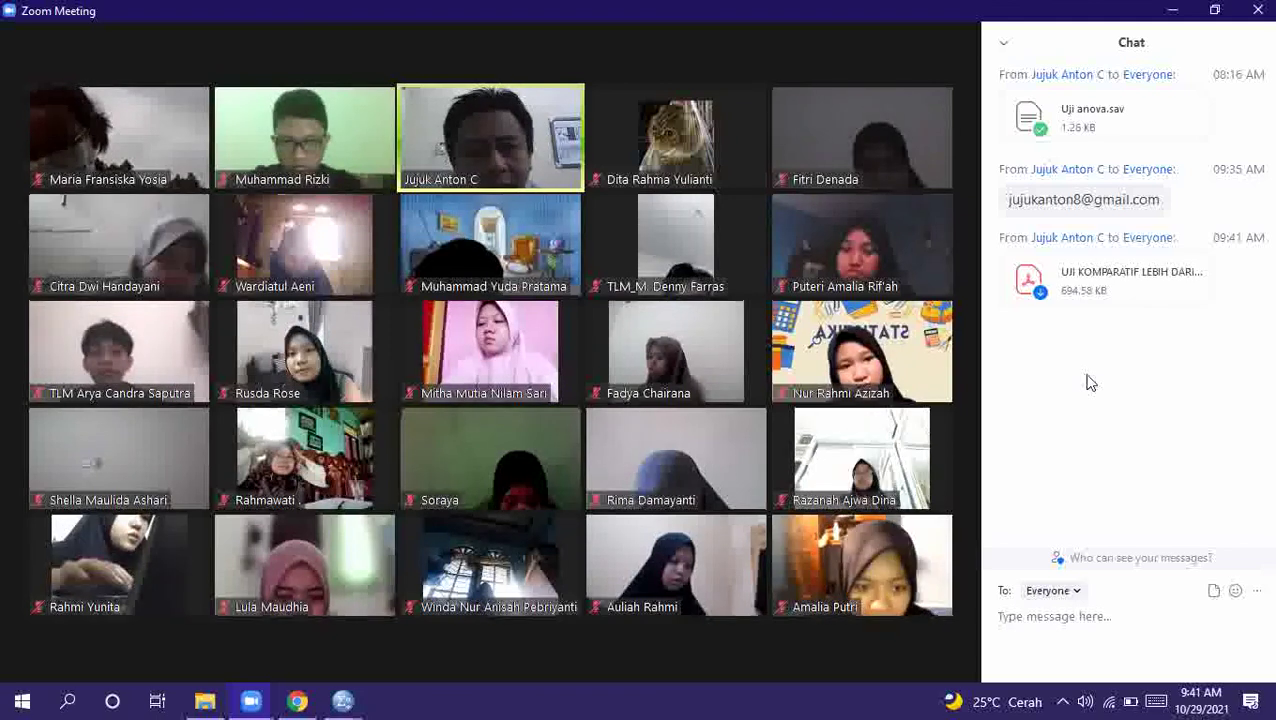
click(1036, 290)
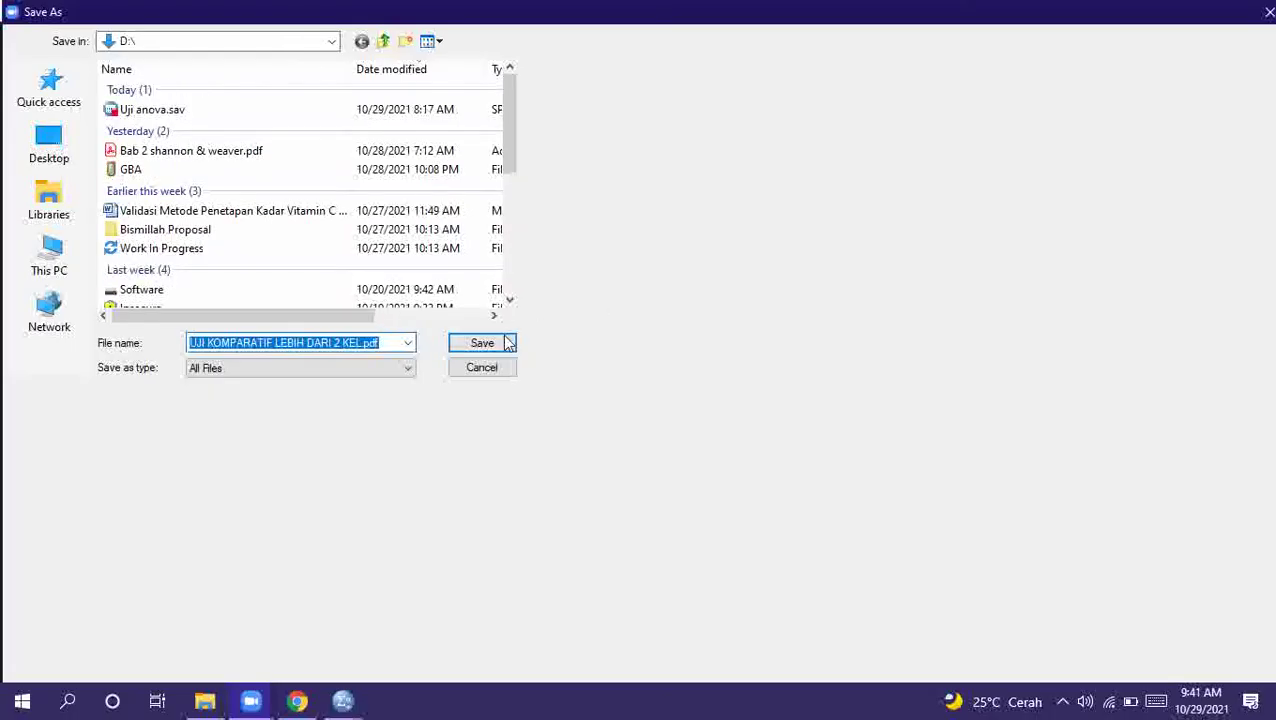
click(483, 345)
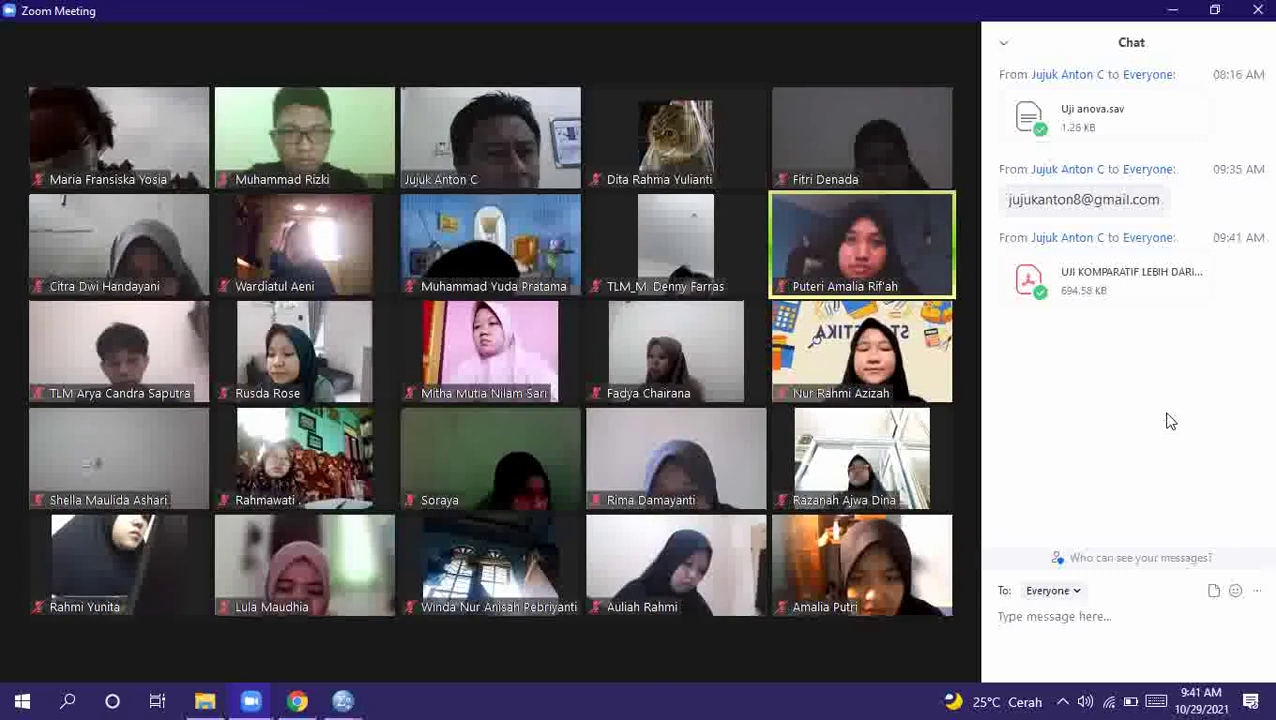
click(1003, 45)
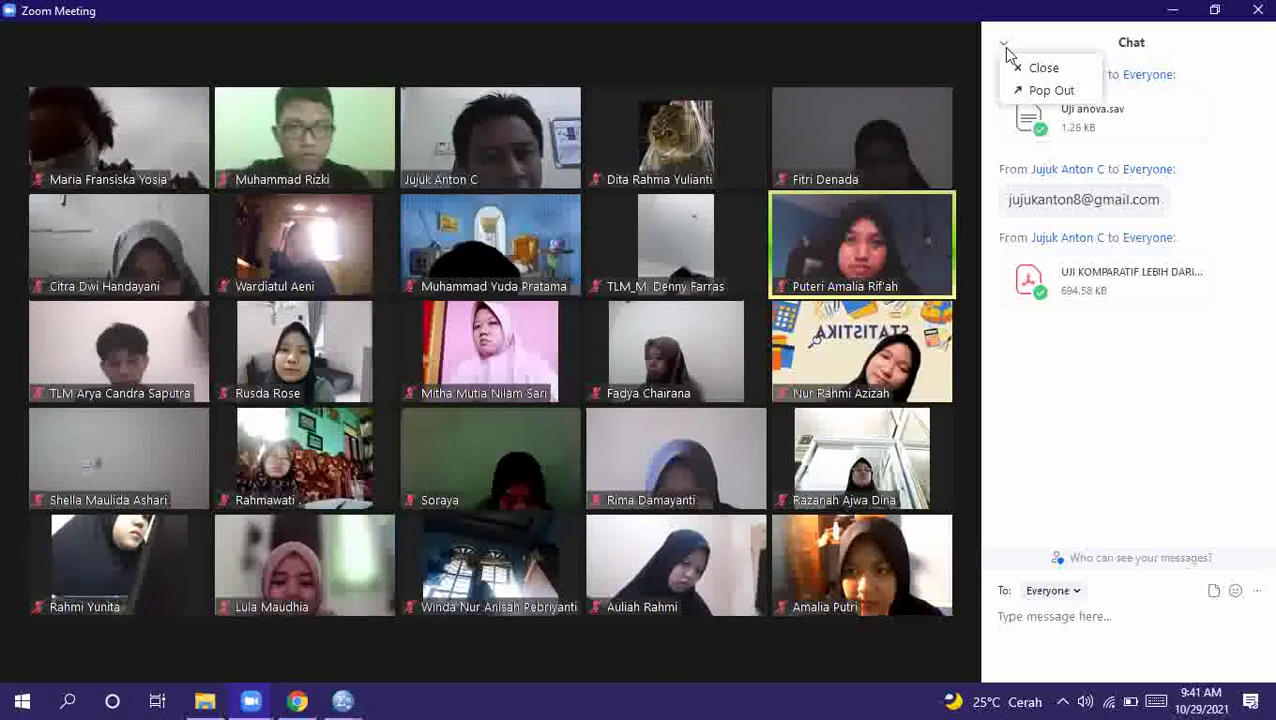
click(1014, 68)
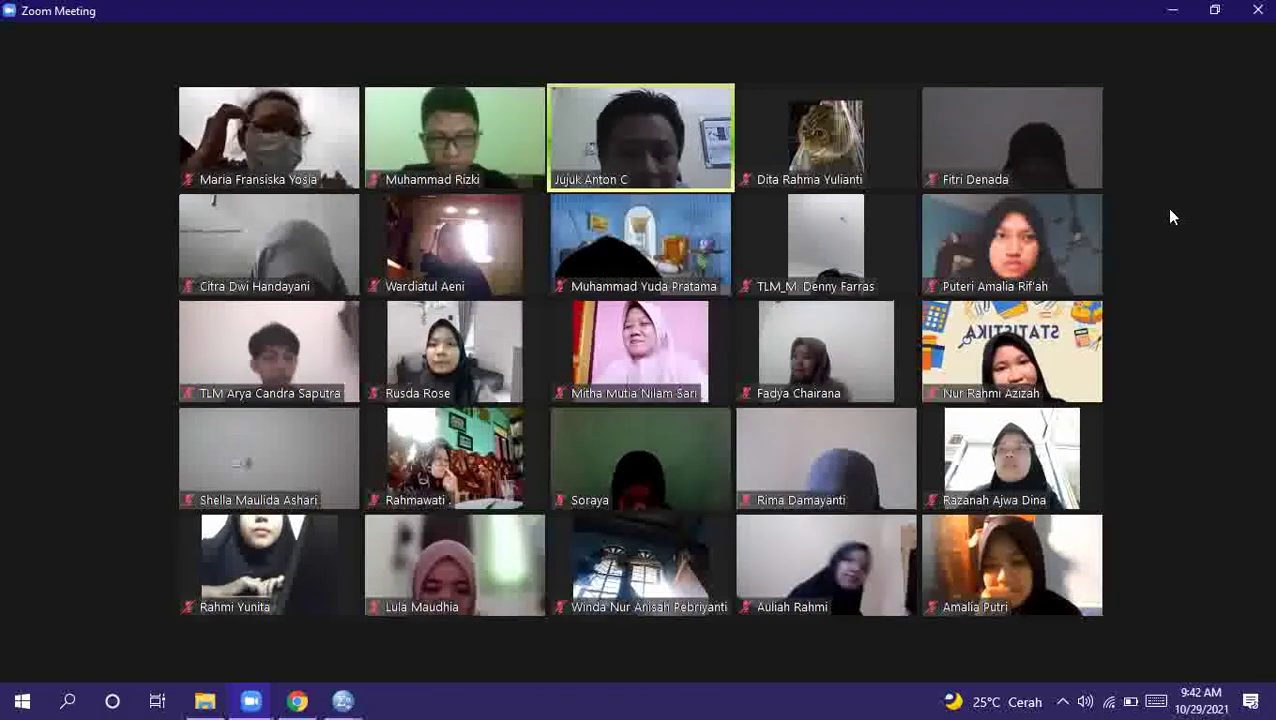
Stop the running screen recording through the recorder in the system tray
click(1062, 701)
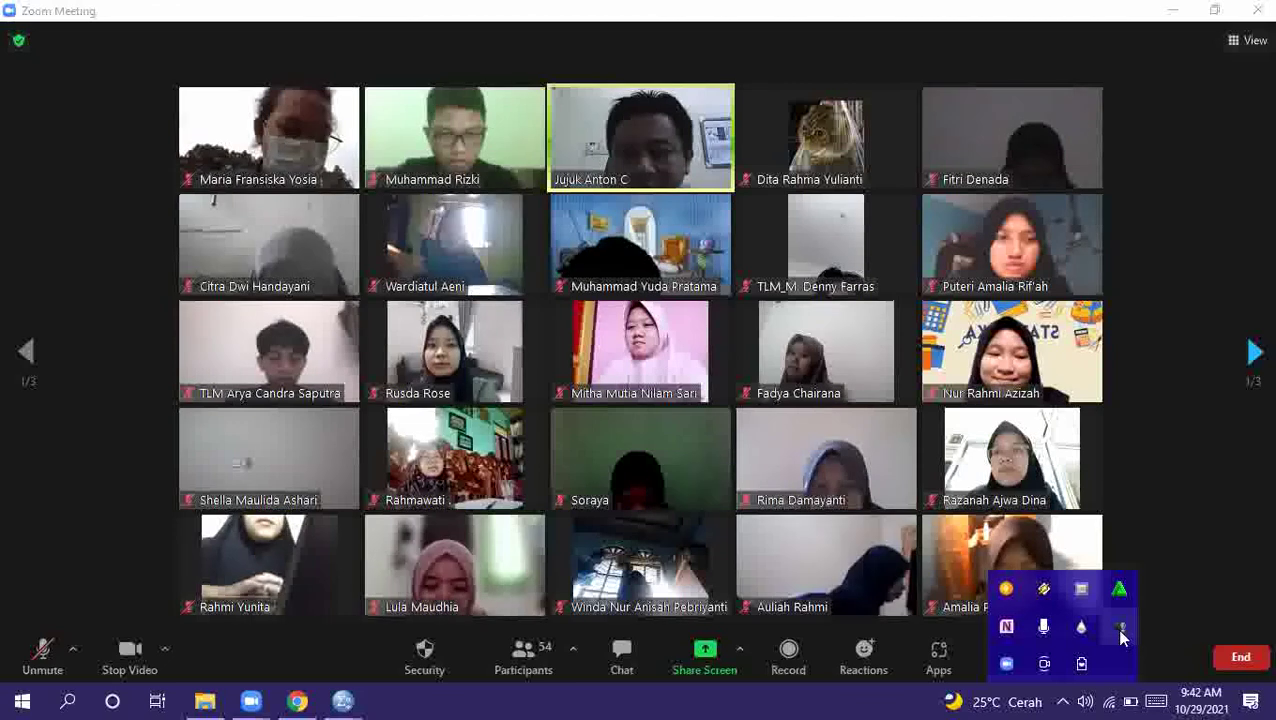
right_click(1120, 632)
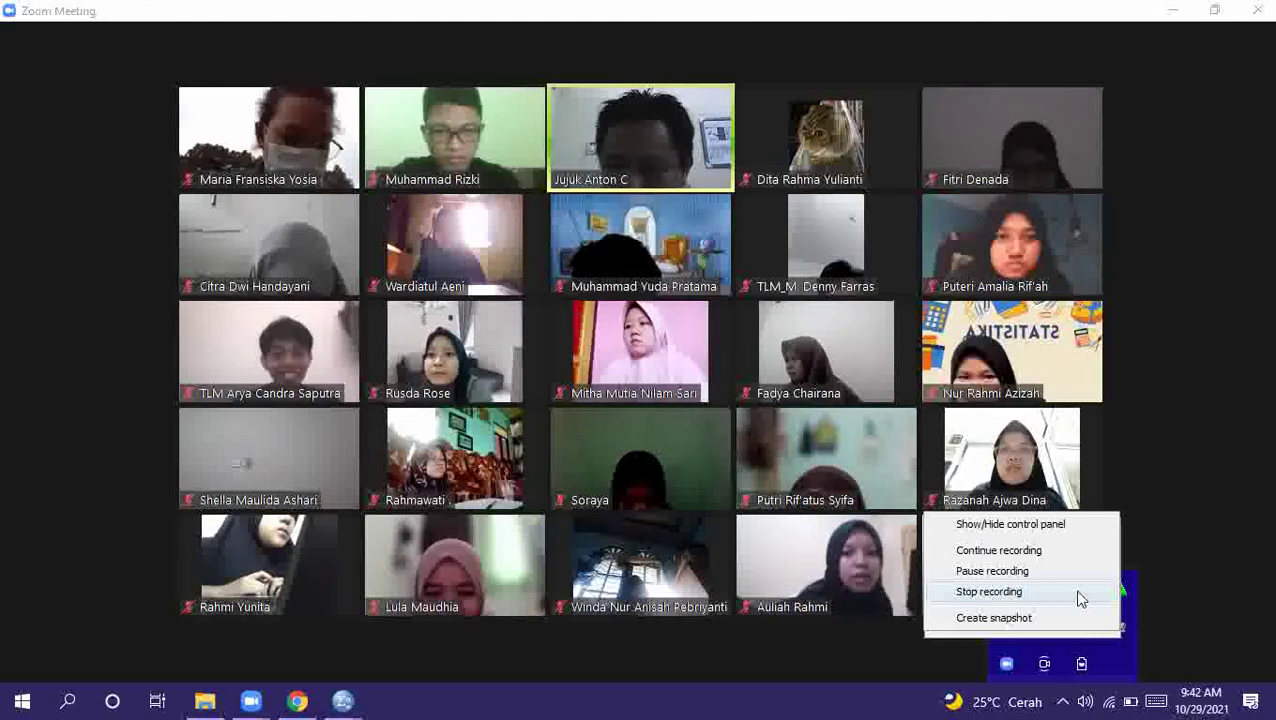
click(1080, 594)
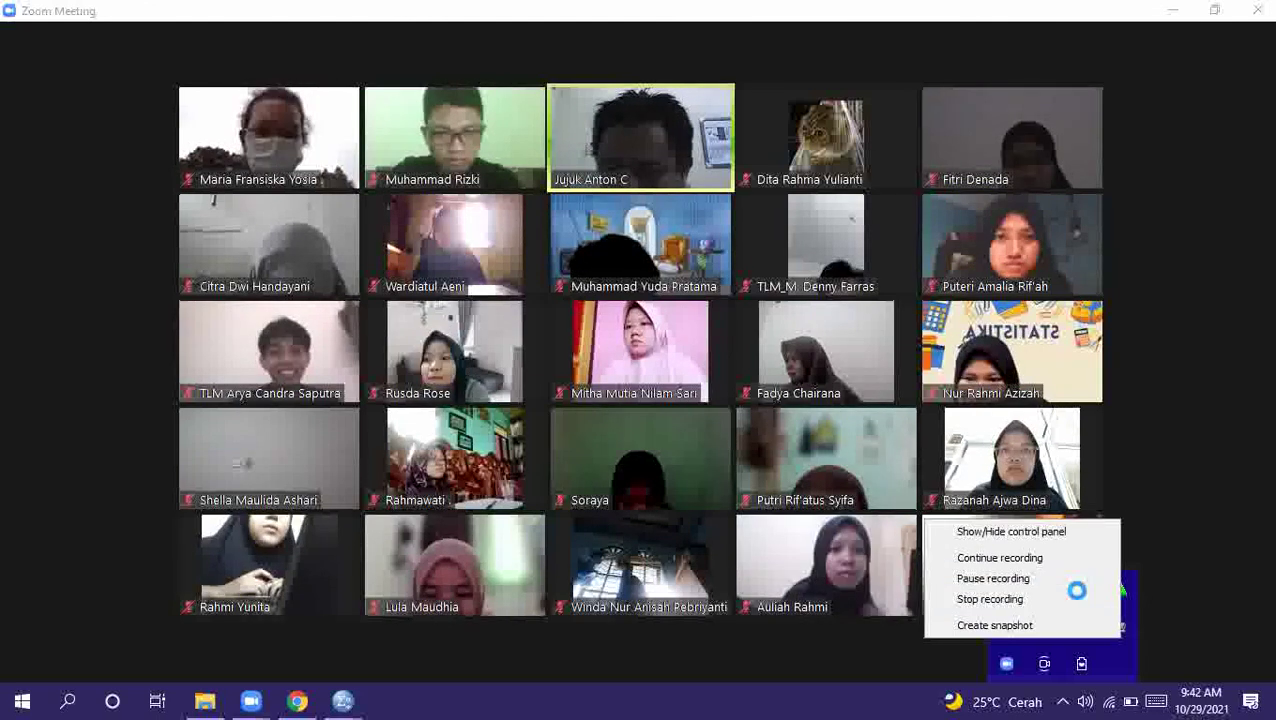